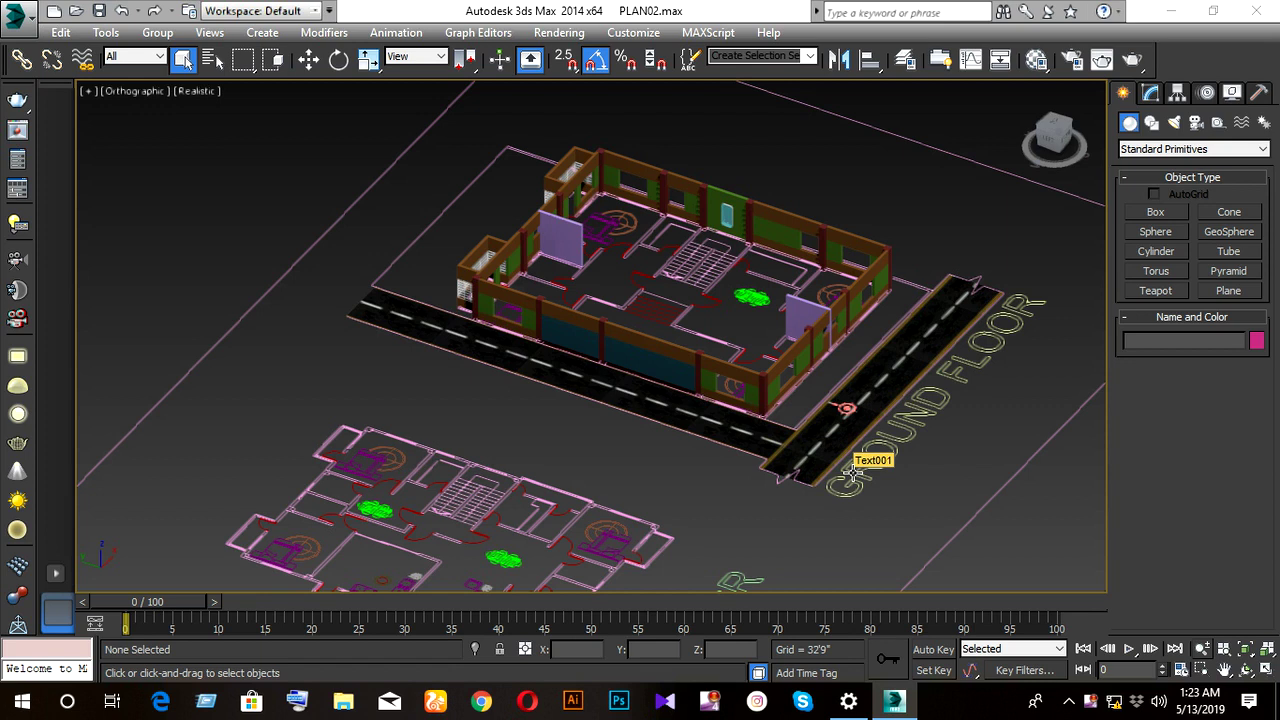
- Pan, tilt and zoom the view so both floor plans and the building's front wall fill the view
{"action": "middle_click_drag", "start_coordinate": [851, 470], "coordinate": [818, 508]}
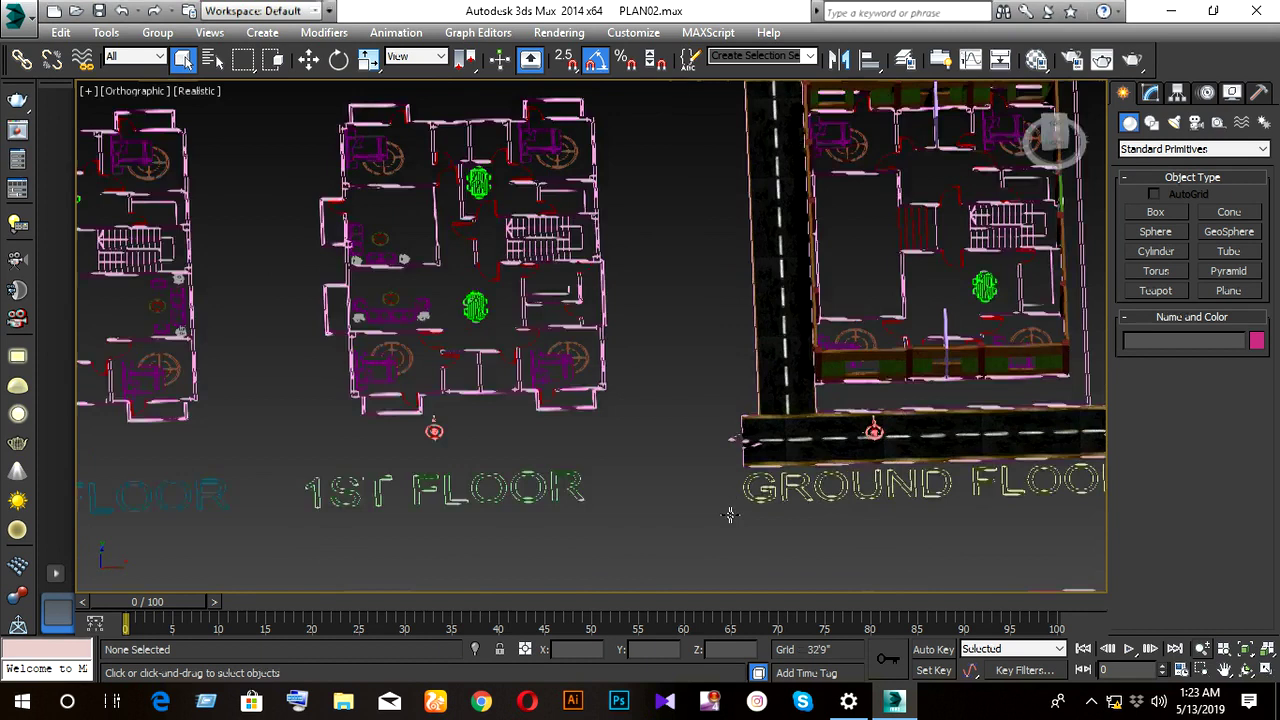
{"action": "mouse_move", "coordinate": [729, 515]}
{"action": "middle_mouse_down", "text": "alt"}
{"action": "mouse_move", "coordinate": [749, 483]}
{"action": "mouse_move", "coordinate": [658, 511]}
{"action": "middle_mouse_up", "text": "alt"}
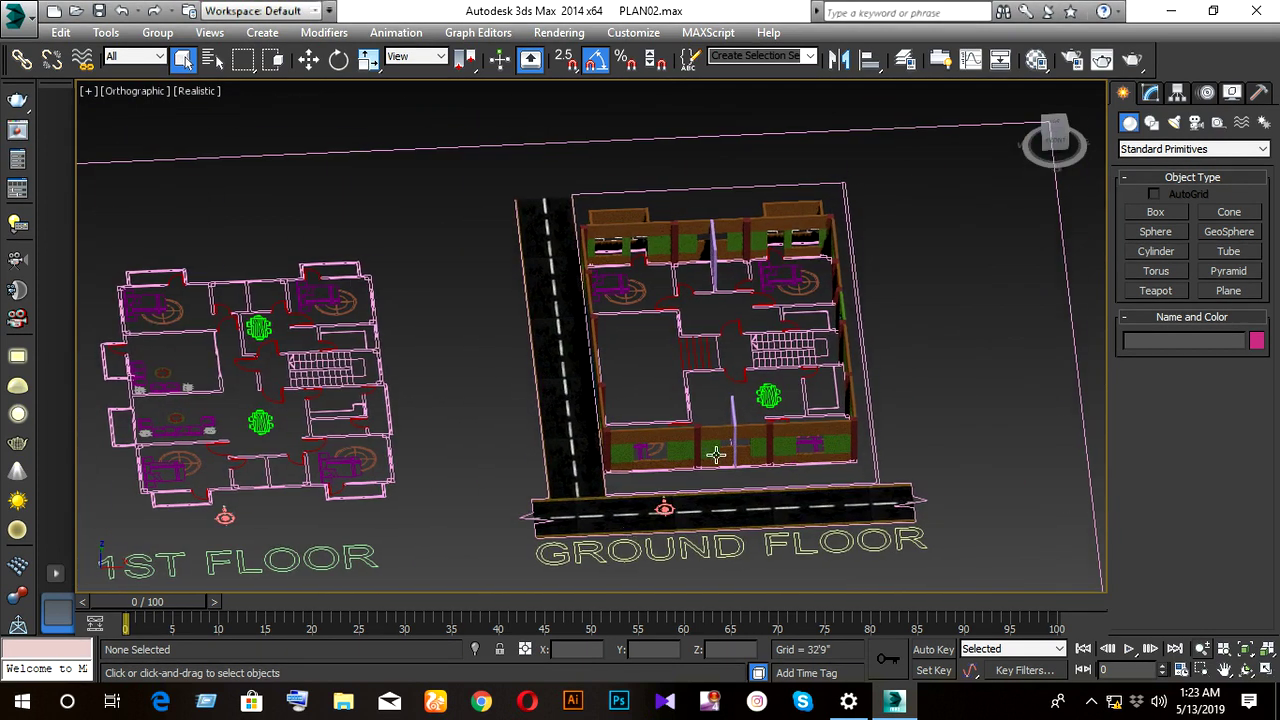
{"action": "scroll", "coordinate": [718, 447], "scroll_direction": "up", "scroll_amount": 1}
{"action": "scroll", "coordinate": [718, 444], "scroll_direction": "up", "scroll_amount": 2}
{"action": "scroll", "coordinate": [719, 444], "scroll_direction": "down", "scroll_amount": 1}
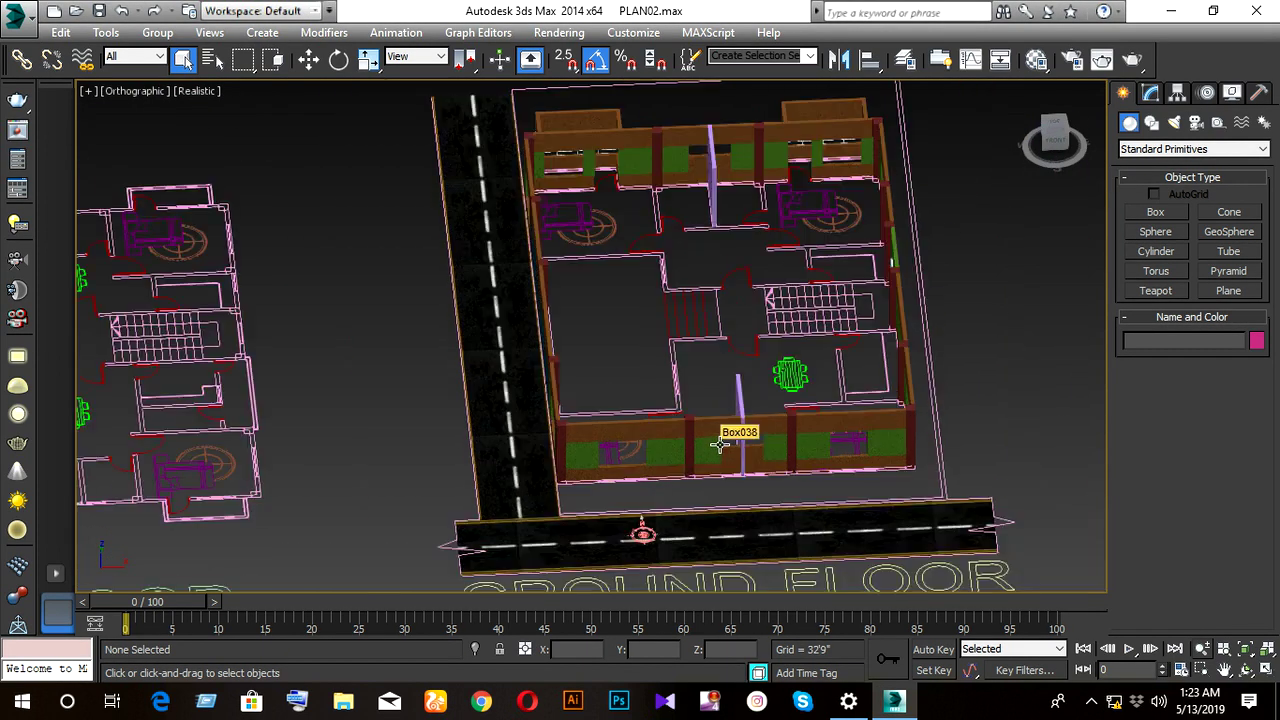
{"action": "scroll", "coordinate": [720, 443], "scroll_direction": "down", "scroll_amount": 2}
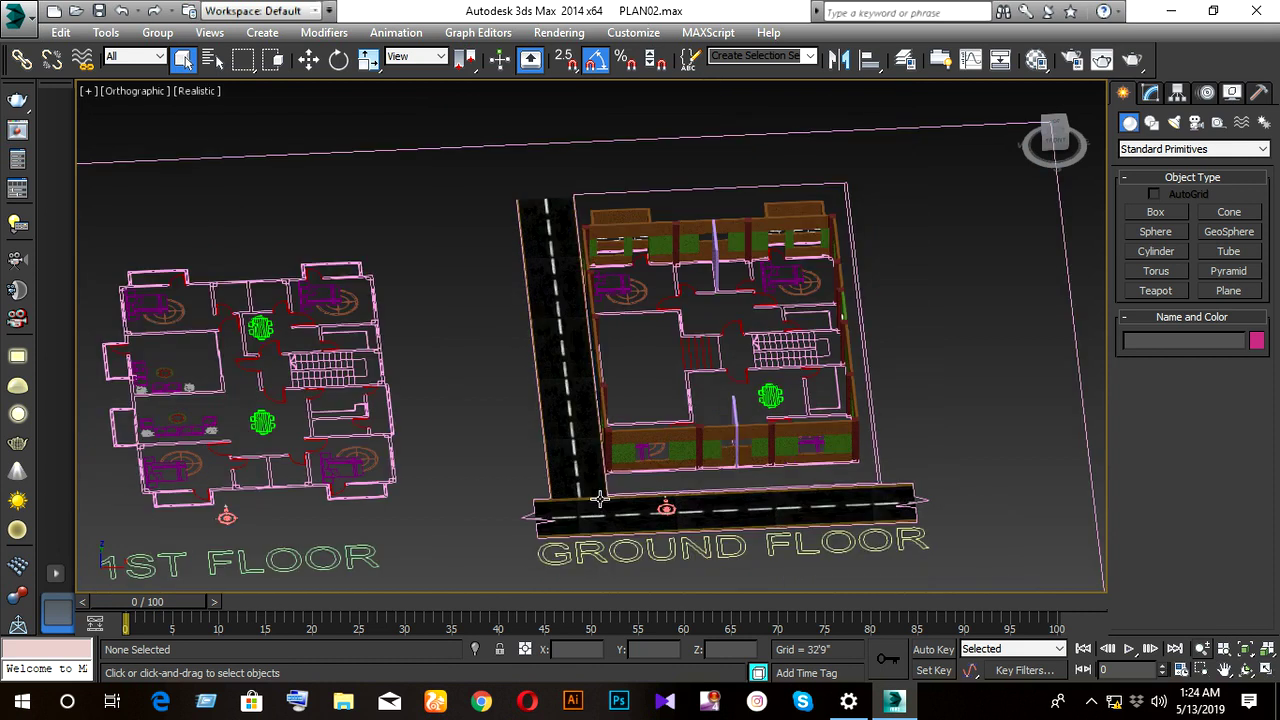
{"action": "middle_click_drag", "start_coordinate": [632, 500], "coordinate": [737, 456]}
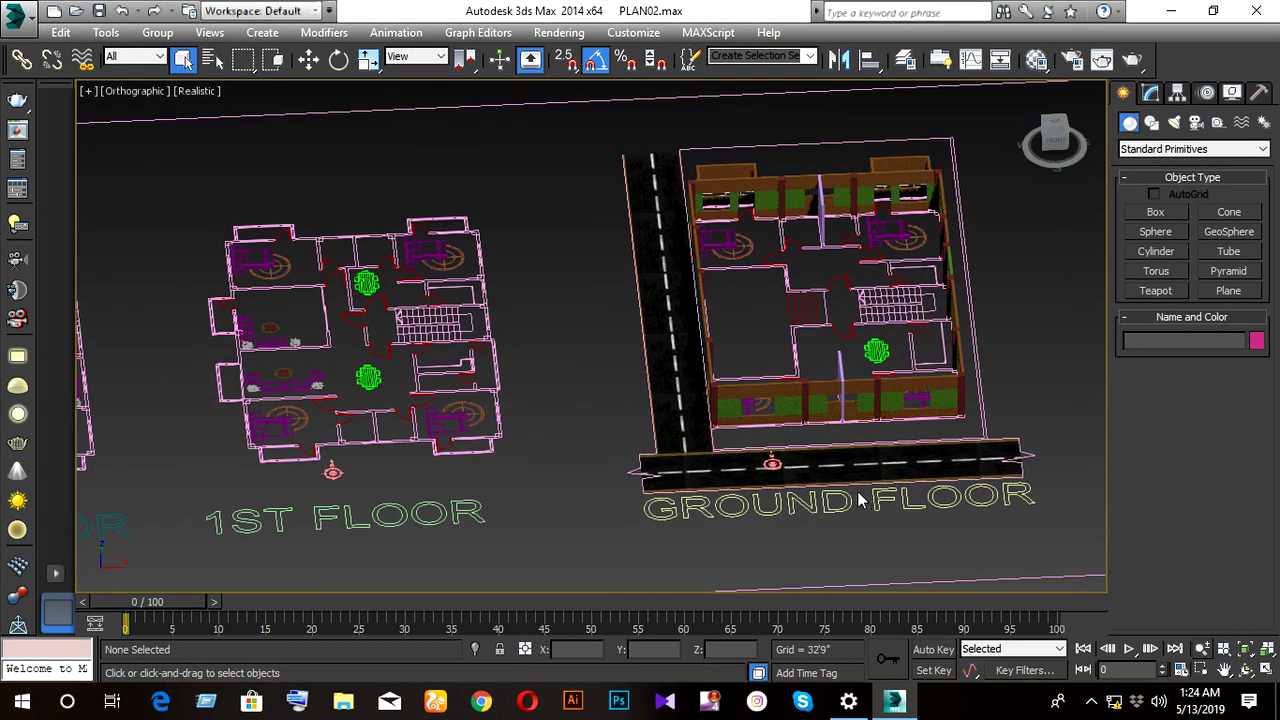
{"action": "middle_click_drag", "start_coordinate": [788, 449], "coordinate": [703, 528]}
{"action": "scroll", "coordinate": [703, 528], "scroll_direction": "up", "scroll_amount": 3}
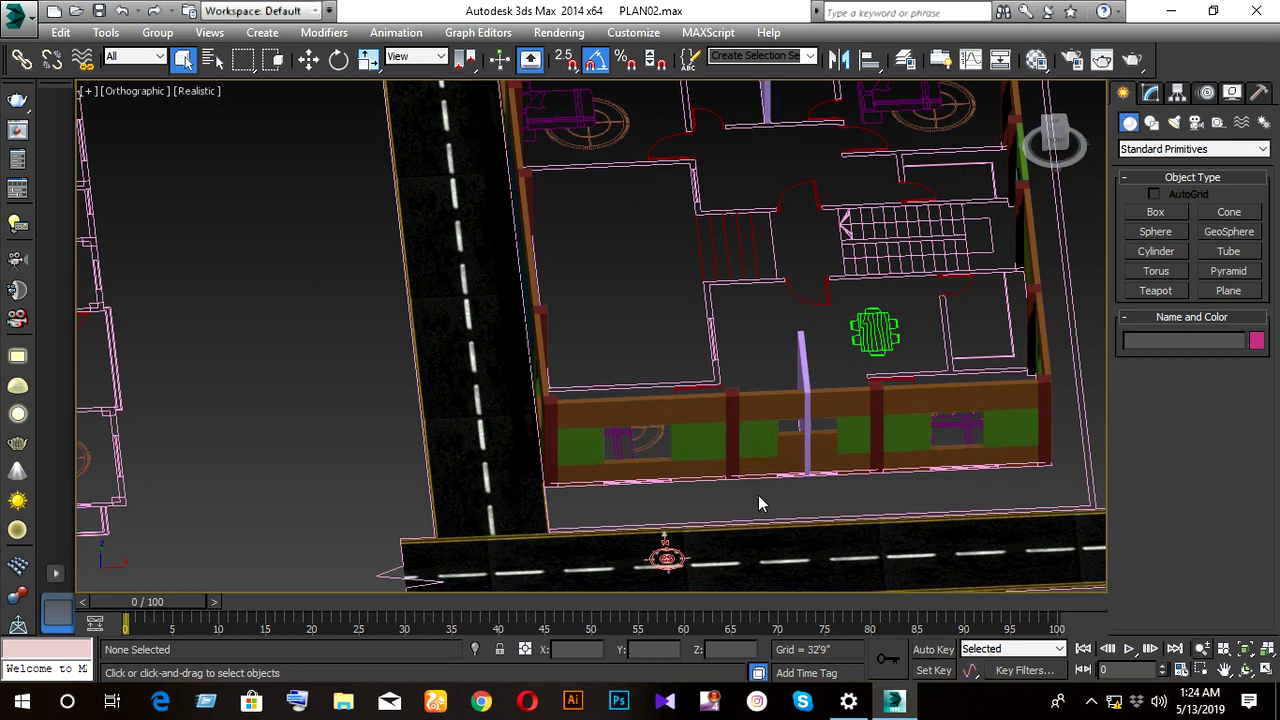
{"action": "middle_click_drag", "start_coordinate": [758, 495], "coordinate": [683, 526]}
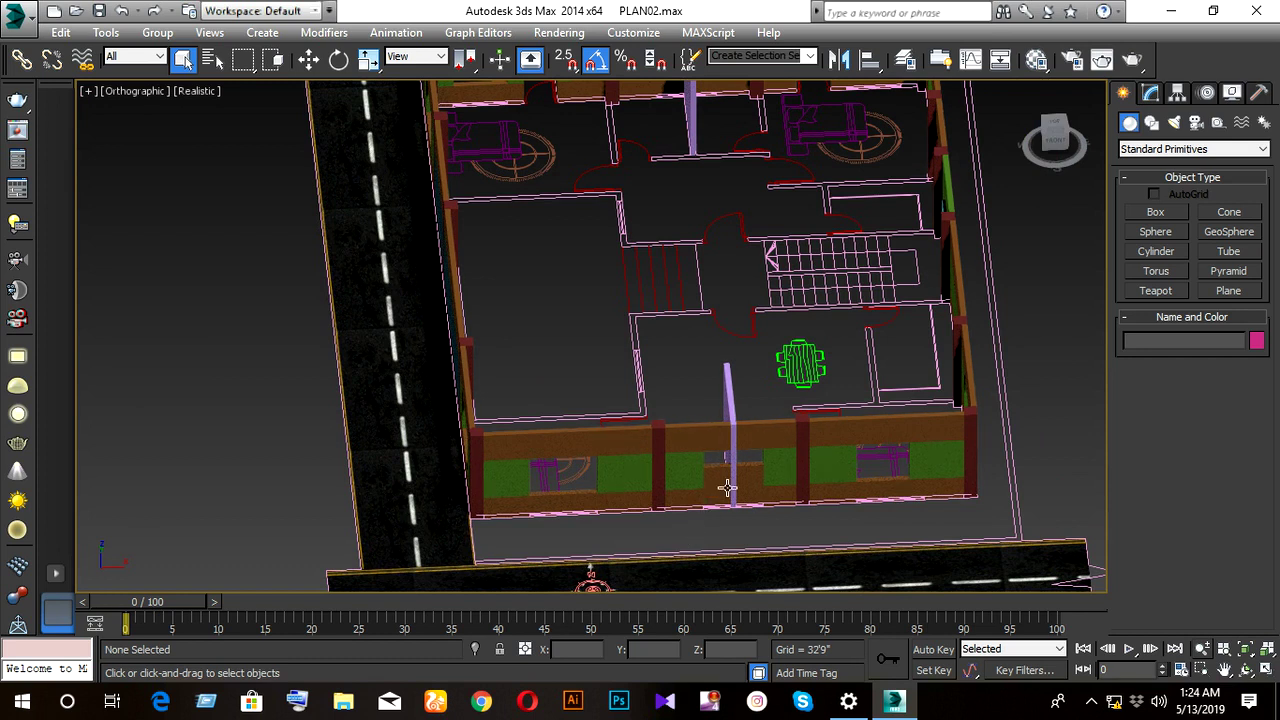
- Create a small box, Box038, against the front wall beside the pink partition and orbit to inspect it
{"action": "left_click_drag", "start_coordinate": [664, 452], "coordinate": [700, 485]}
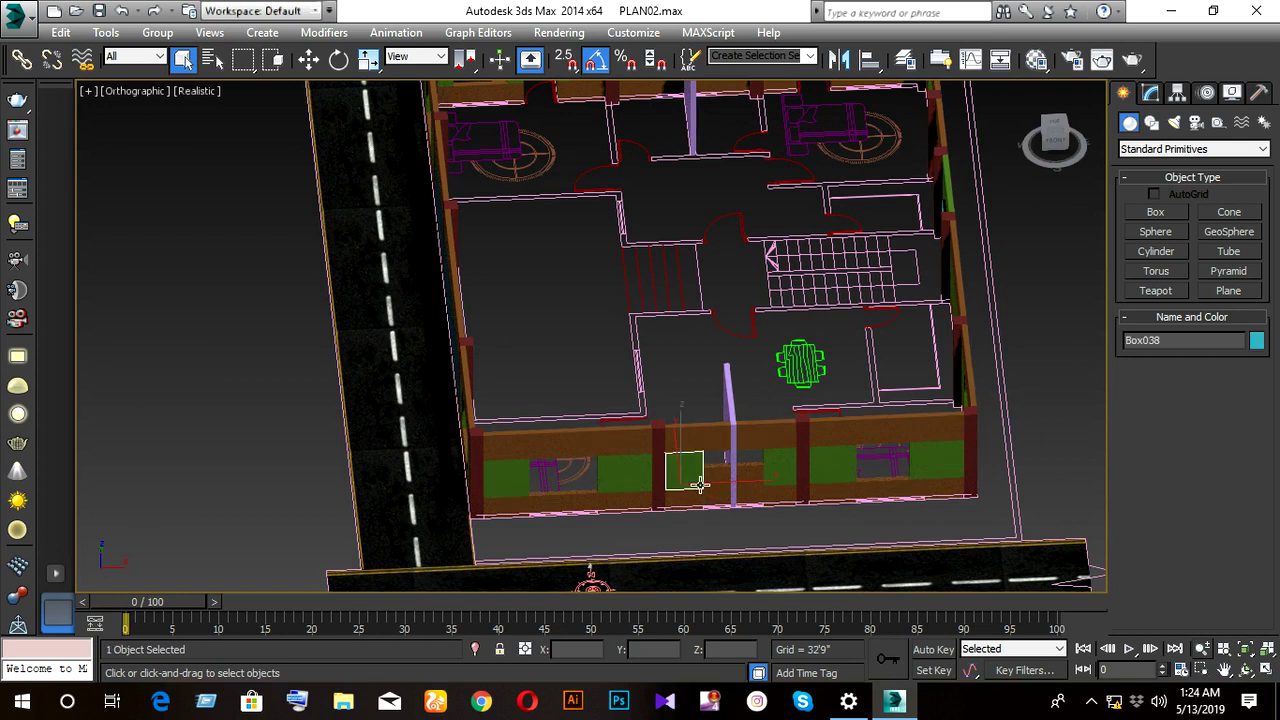
{"action": "scroll", "coordinate": [722, 487], "scroll_direction": "up", "scroll_amount": 3}
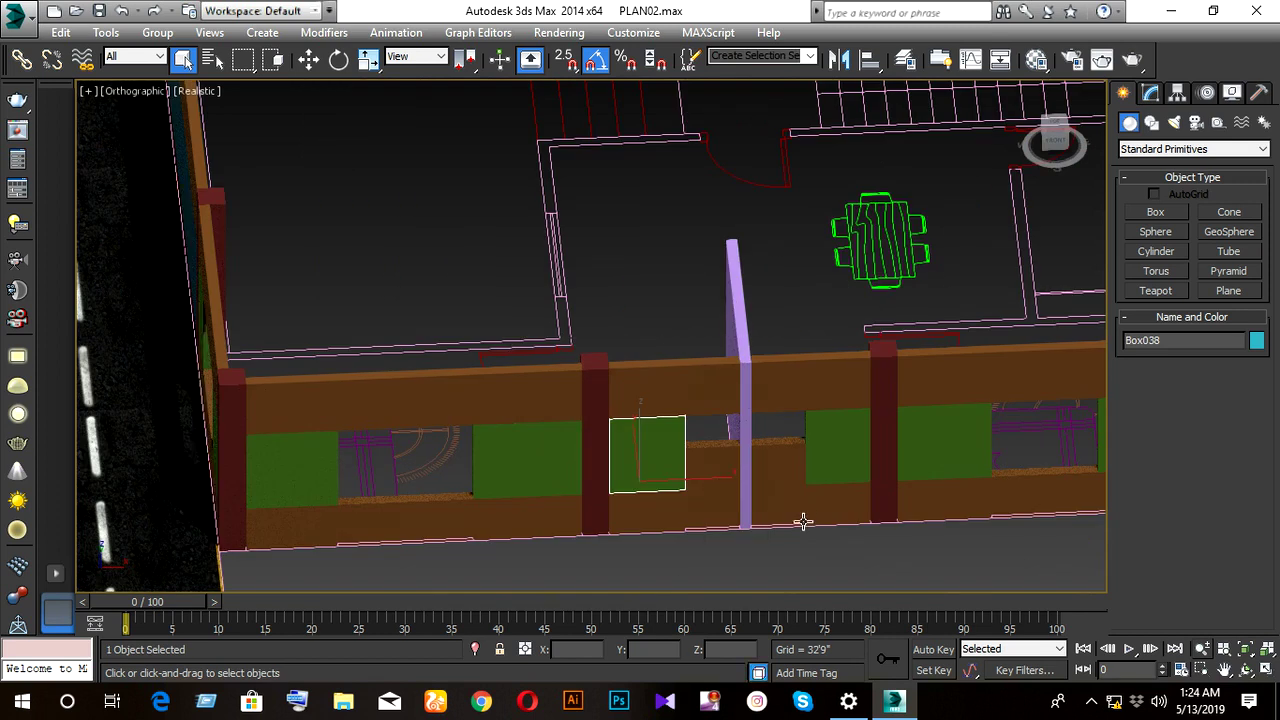
{"action": "scroll", "coordinate": [690, 455], "scroll_direction": "down", "scroll_amount": 3}
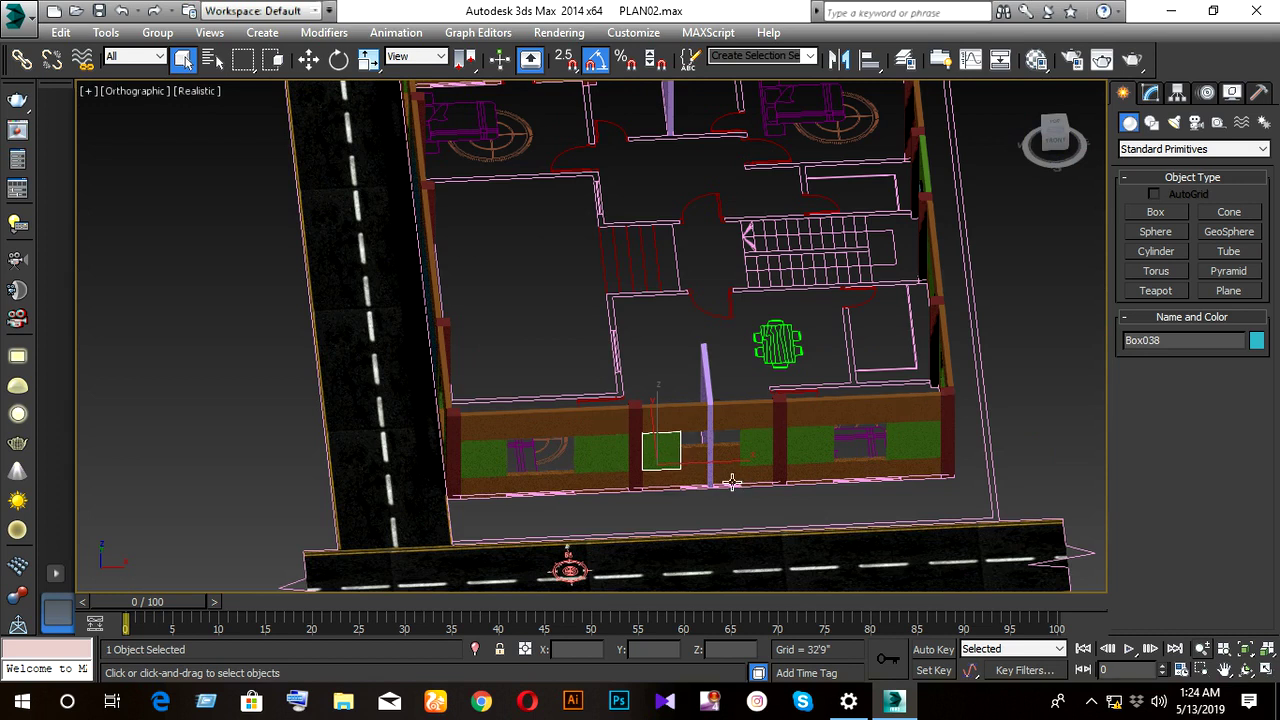
{"action": "mouse_move", "coordinate": [728, 482]}
{"action": "middle_mouse_down", "text": "alt"}
{"action": "mouse_move", "coordinate": [739, 462]}
{"action": "mouse_move", "coordinate": [815, 457]}
{"action": "middle_mouse_up", "text": "alt"}
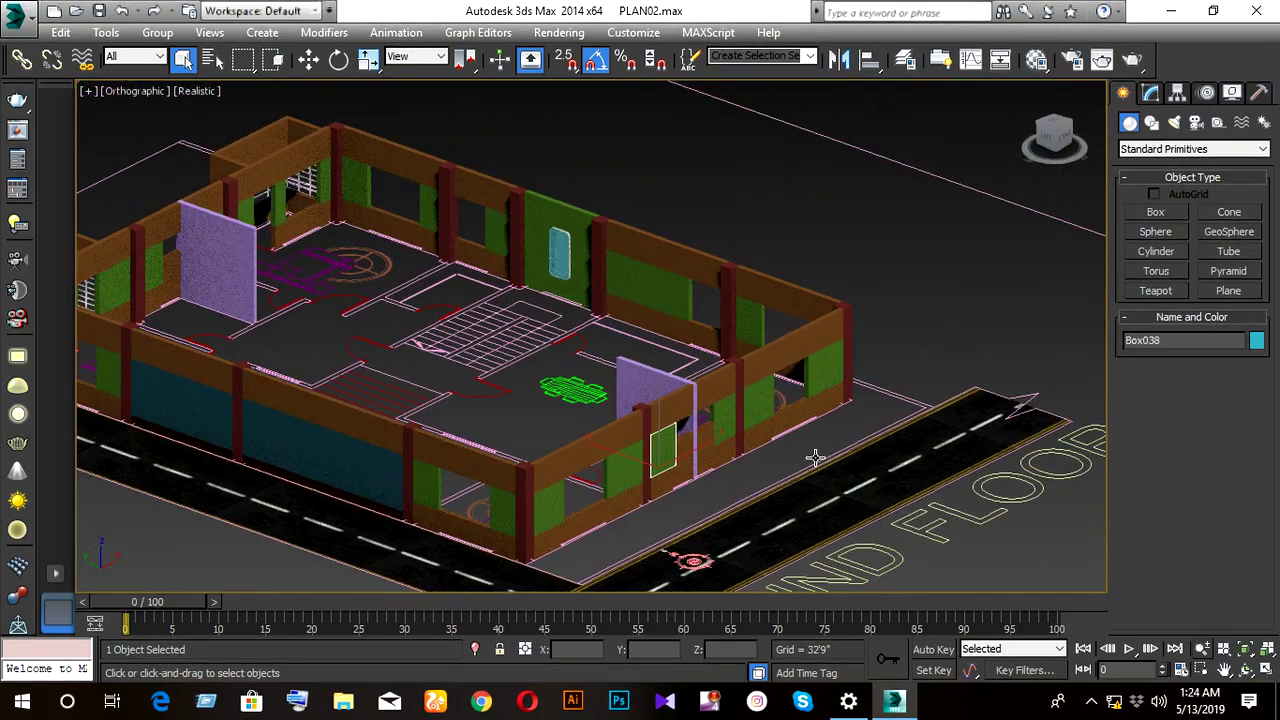
{"action": "scroll", "coordinate": [595, 462], "scroll_direction": "up", "scroll_amount": 3}
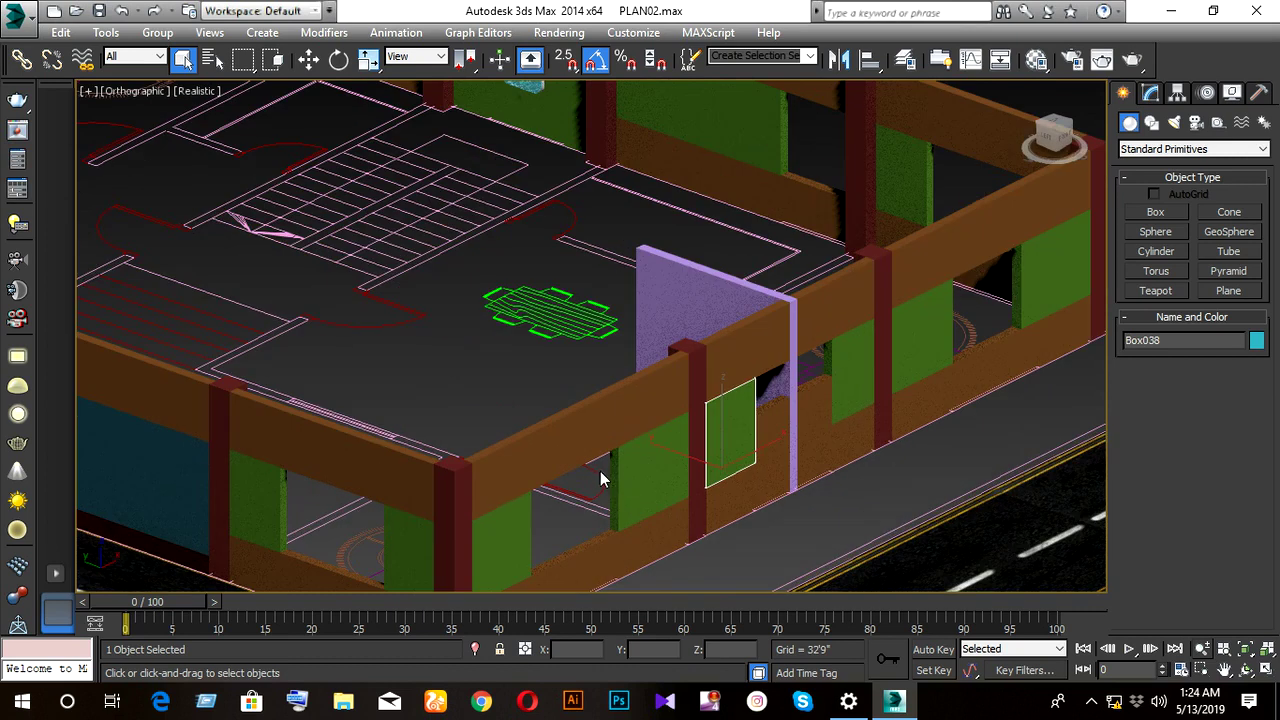
{"action": "mouse_move", "coordinate": [675, 488]}
{"action": "middle_mouse_down", "text": "alt"}
{"action": "mouse_move", "coordinate": [634, 491]}
{"action": "mouse_move", "coordinate": [757, 444]}
{"action": "middle_mouse_up", "text": "alt"}
{"action": "scroll", "coordinate": [757, 444], "scroll_direction": "down", "scroll_amount": 3}
{"action": "scroll", "coordinate": [754, 357], "scroll_direction": "down", "scroll_amount": 2}
{"action": "scroll", "coordinate": [760, 369], "scroll_direction": "down", "scroll_amount": 2}
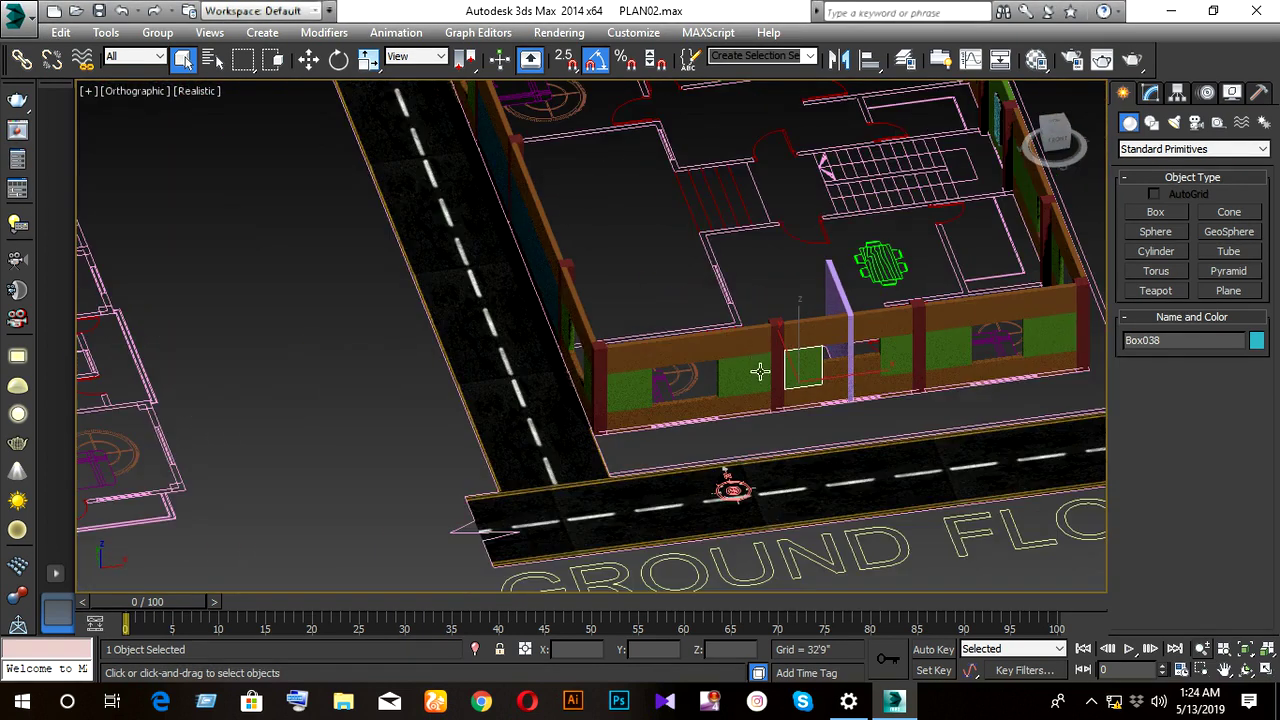
{"action": "scroll", "coordinate": [723, 449], "scroll_direction": "up", "scroll_amount": 2}
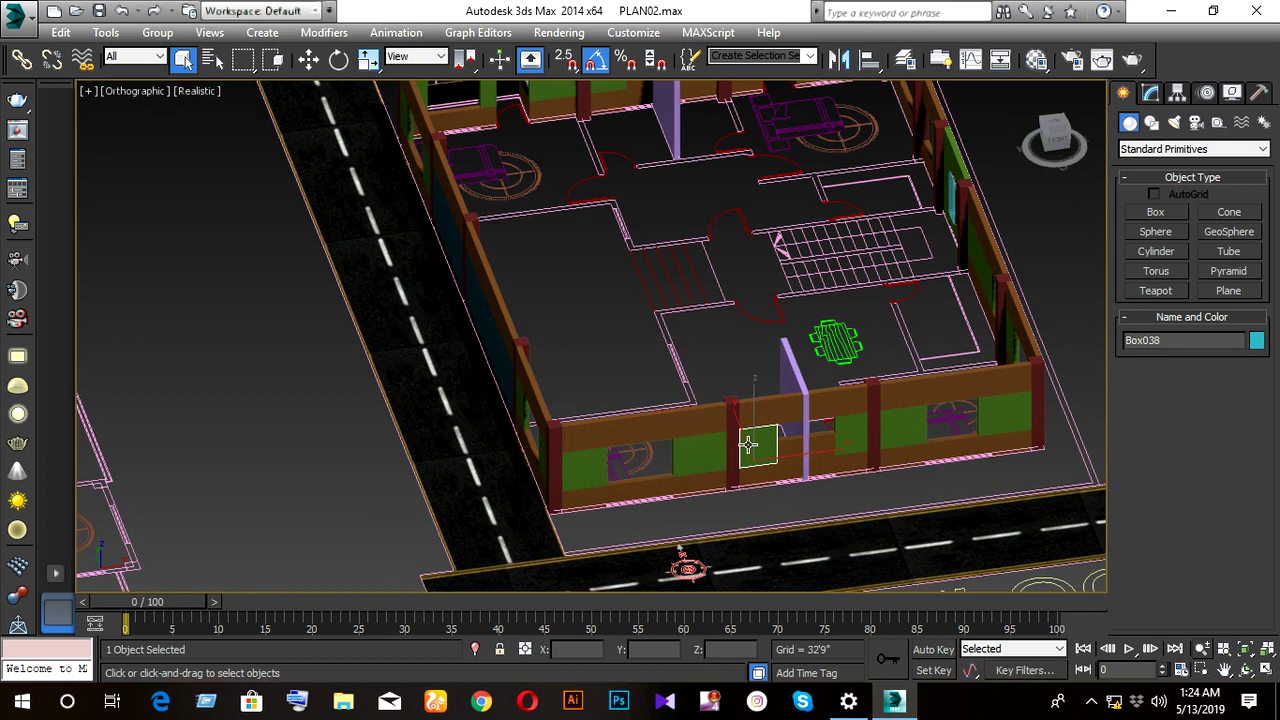
- Switch to Top view and zoom to frame the new box
{"action": "key", "text": "t"}
{"action": "key", "text": "z"}
{"action": "scroll", "coordinate": [491, 483], "scroll_direction": "down", "scroll_amount": 4}
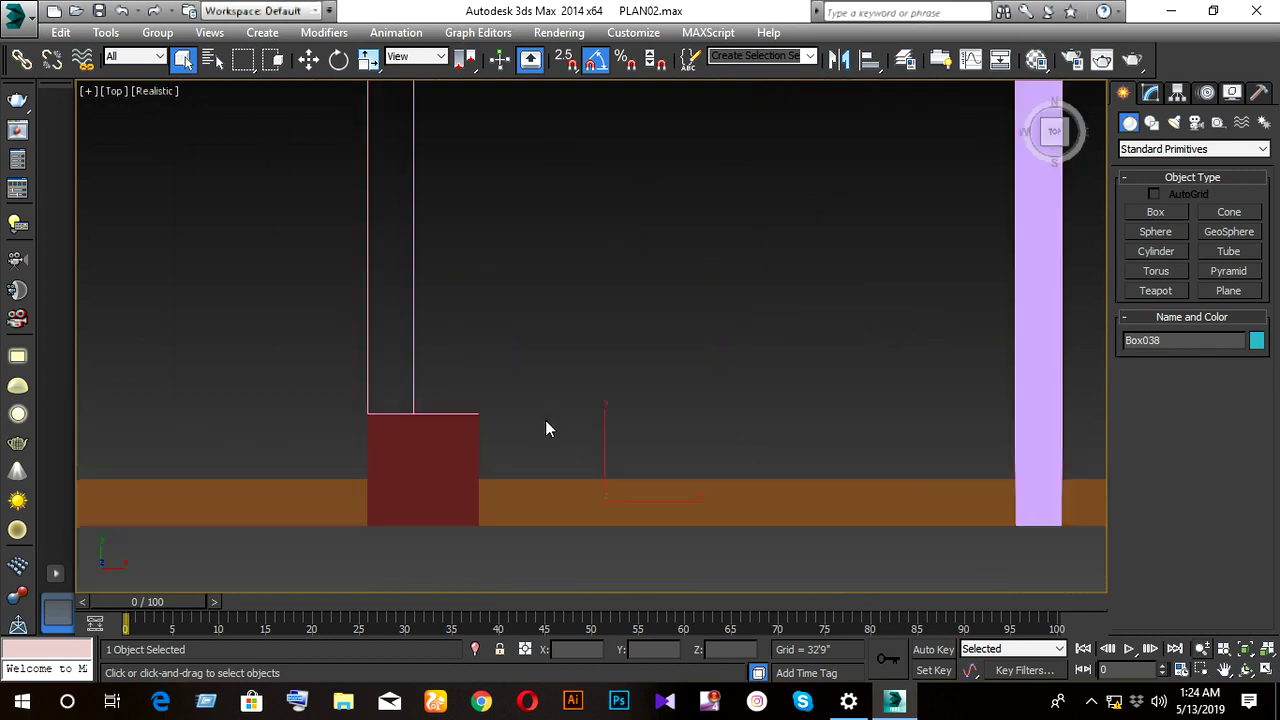
{"action": "scroll", "coordinate": [547, 429], "scroll_direction": "down", "scroll_amount": 3}
- Clone the pink partition wall Box033 rotated 90° as the new wall Box133
{"action": "middle_click_drag", "start_coordinate": [549, 429], "coordinate": [632, 517]}
{"action": "scroll", "coordinate": [632, 517], "scroll_direction": "down", "scroll_amount": 2}
{"action": "middle_click_drag", "start_coordinate": [654, 423], "coordinate": [629, 492]}
{"action": "key", "text": "w"}
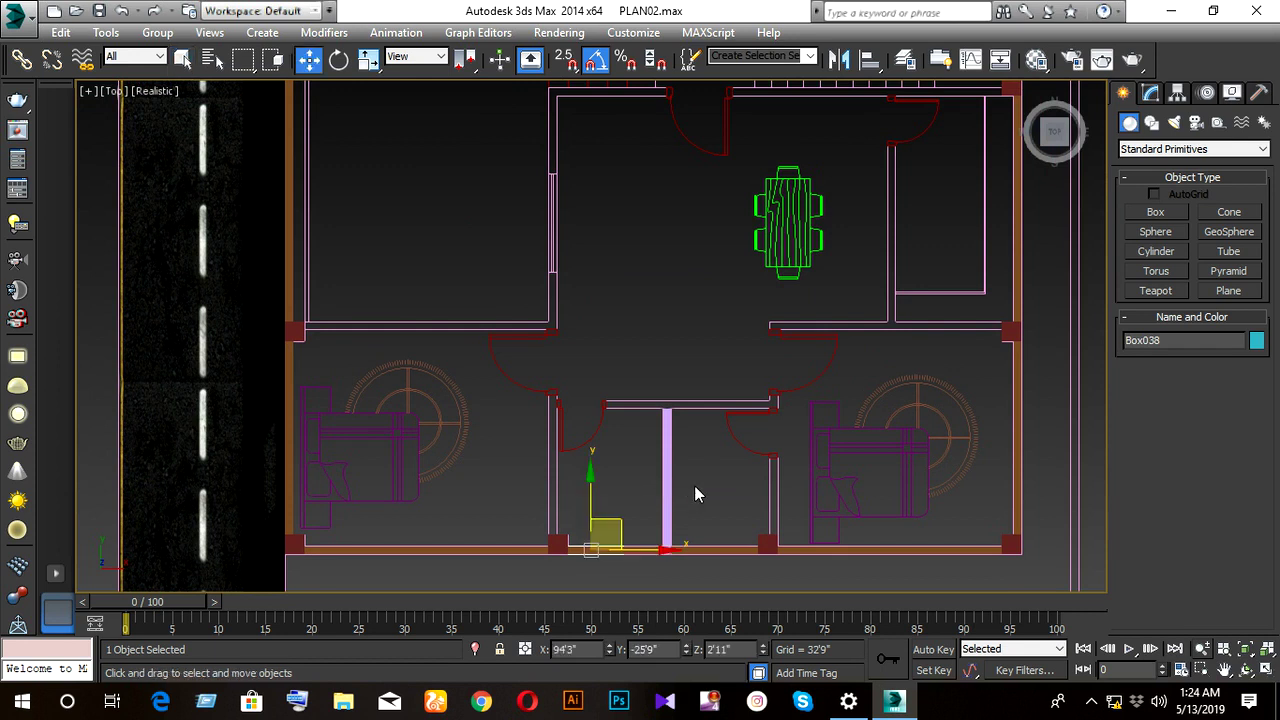
{"action": "left_click", "coordinate": [671, 471]}
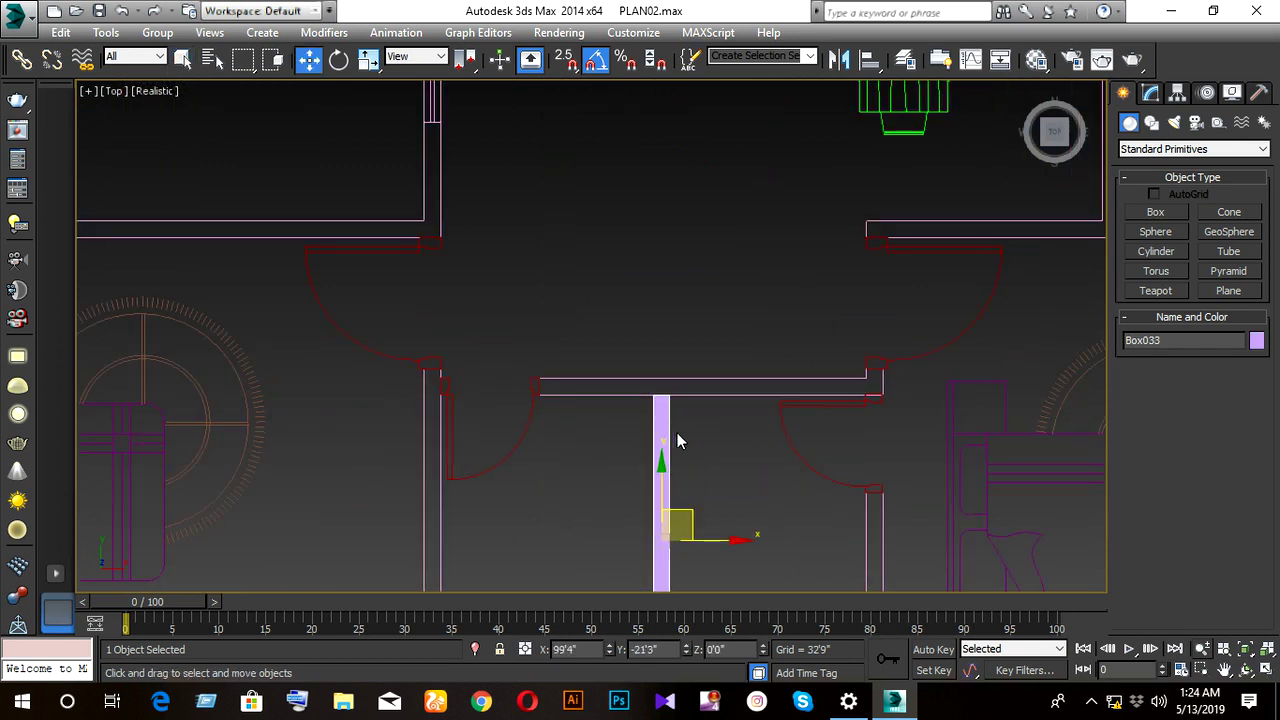
{"action": "scroll", "coordinate": [682, 432], "scroll_direction": "up", "scroll_amount": 2}
{"action": "key", "text": "e"}
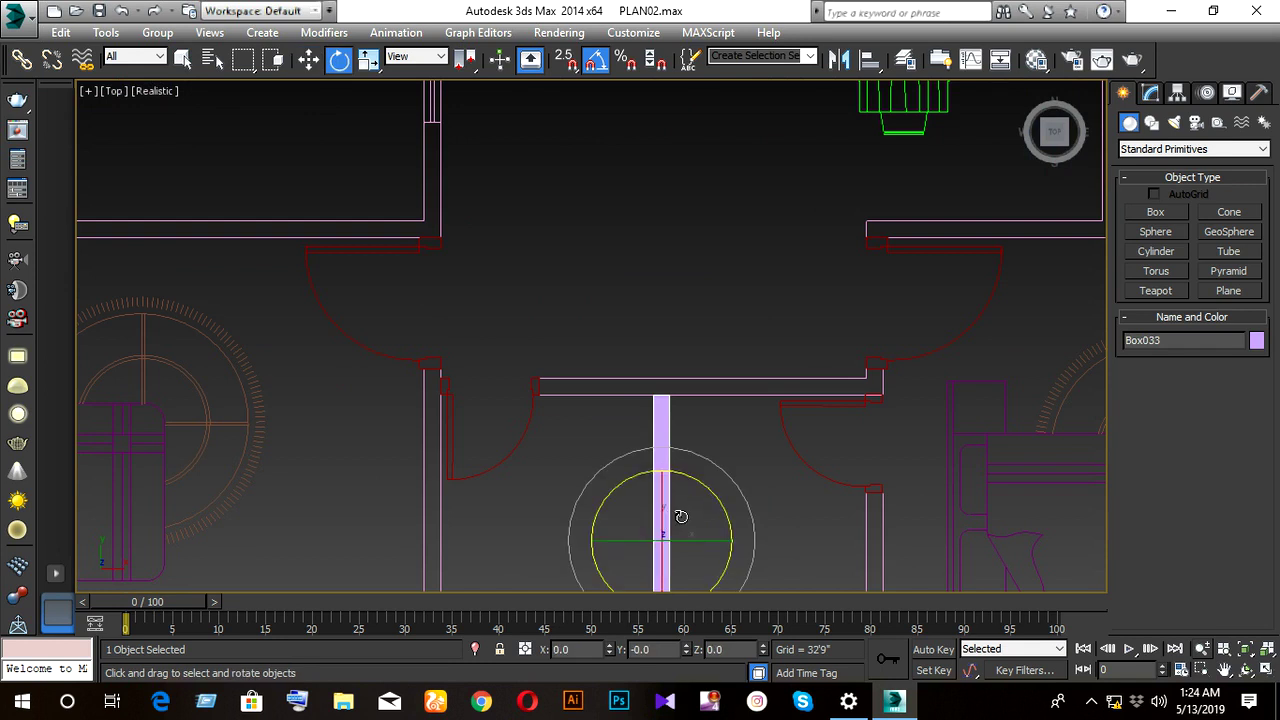
{"action": "mouse_move", "coordinate": [666, 534]}
{"action": "left_mouse_down", "text": "shift"}
{"action": "mouse_move", "coordinate": [651, 447]}
{"action": "mouse_move", "coordinate": [677, 440]}
{"action": "mouse_move", "coordinate": [678, 425]}
{"action": "left_mouse_up", "text": "shift"}
{"action": "left_click", "coordinate": [645, 430]}
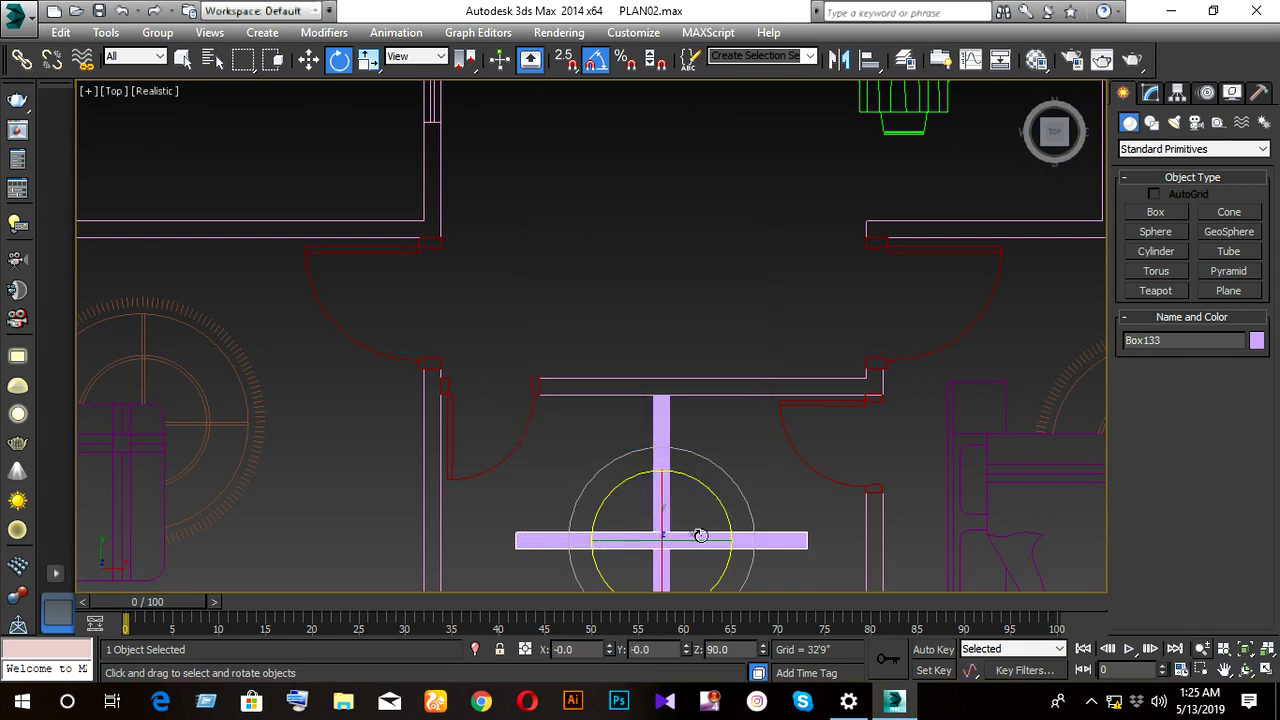
- Move Box133 up to the upper wall line and vertex-snap it to the neighbouring corner
{"action": "key", "text": "w"}
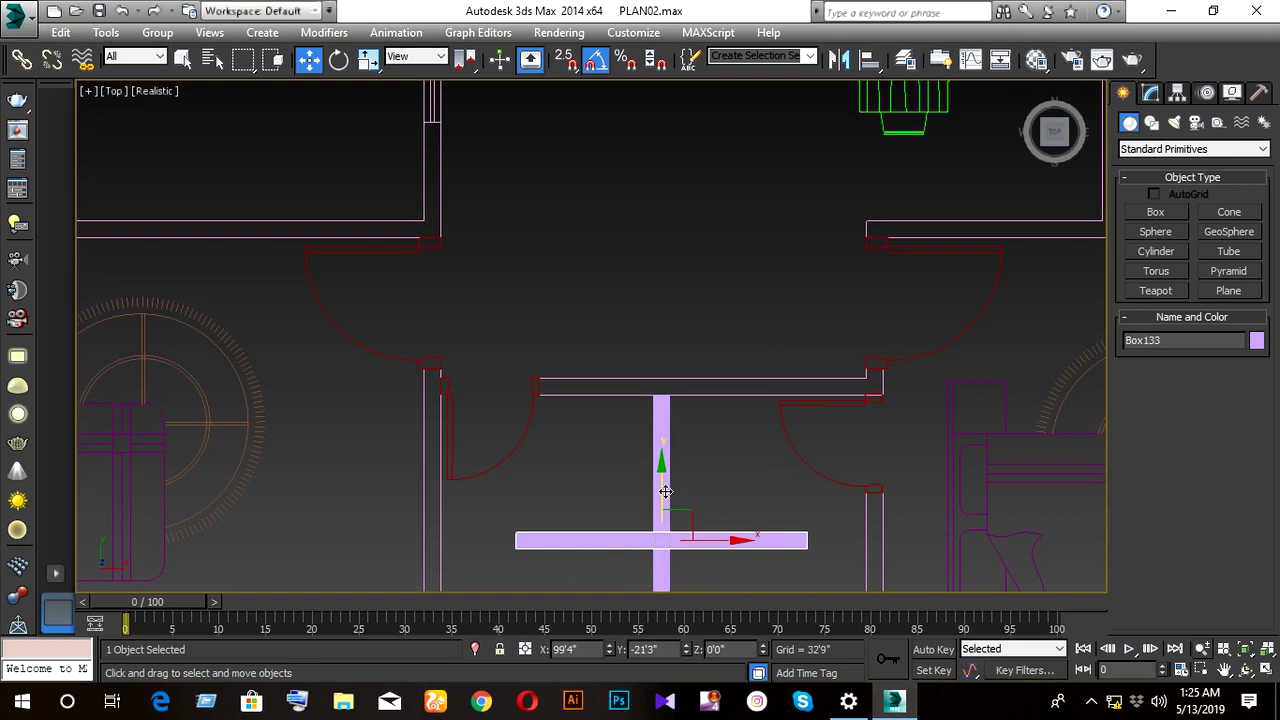
{"action": "left_click_drag", "start_coordinate": [668, 505], "coordinate": [671, 341]}
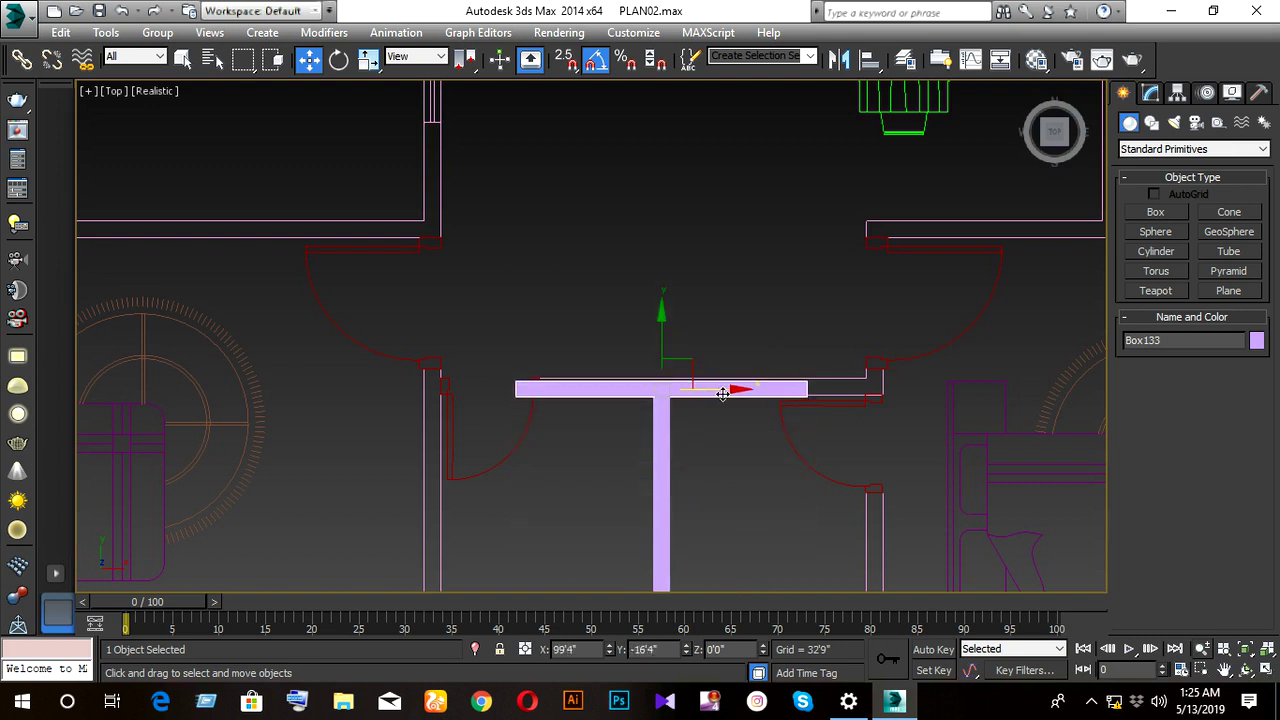
{"action": "left_click_drag", "start_coordinate": [722, 391], "coordinate": [766, 391]}
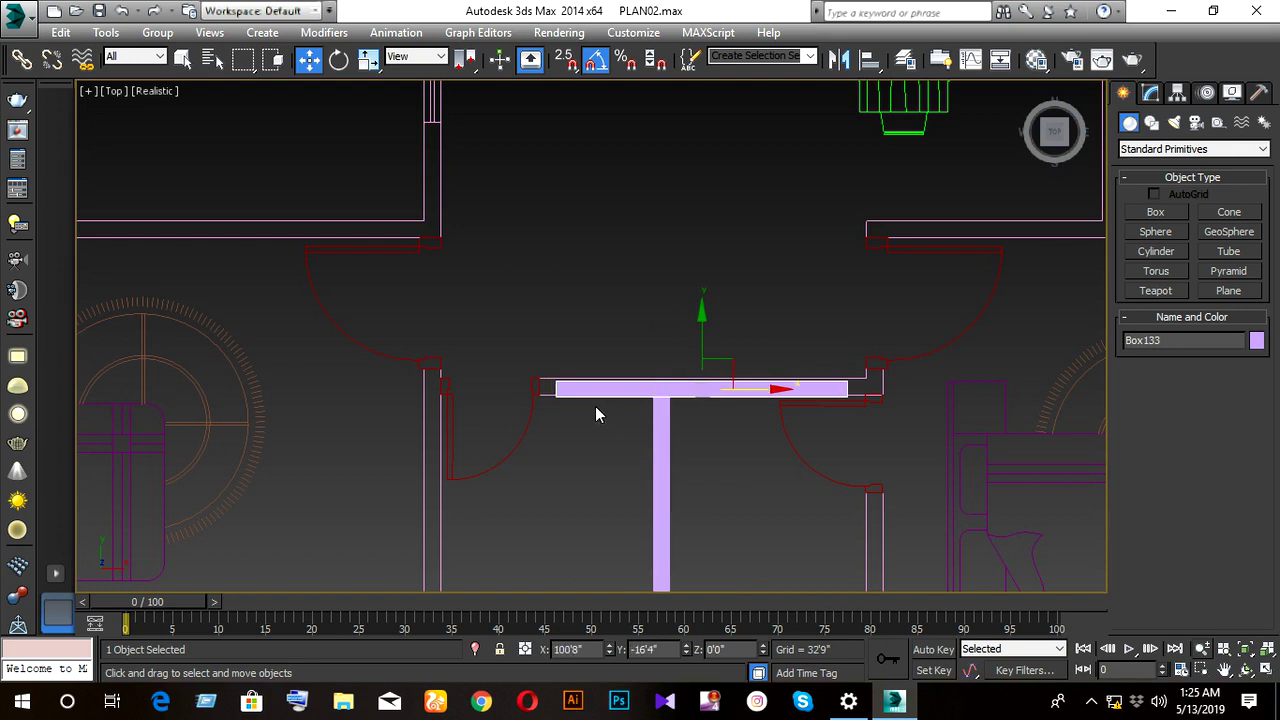
{"action": "scroll", "coordinate": [599, 404], "scroll_direction": "up", "scroll_amount": 4}
{"action": "middle_click_drag", "start_coordinate": [627, 405], "coordinate": [617, 489]}
{"action": "scroll", "coordinate": [549, 452], "scroll_direction": "up", "scroll_amount": 3}
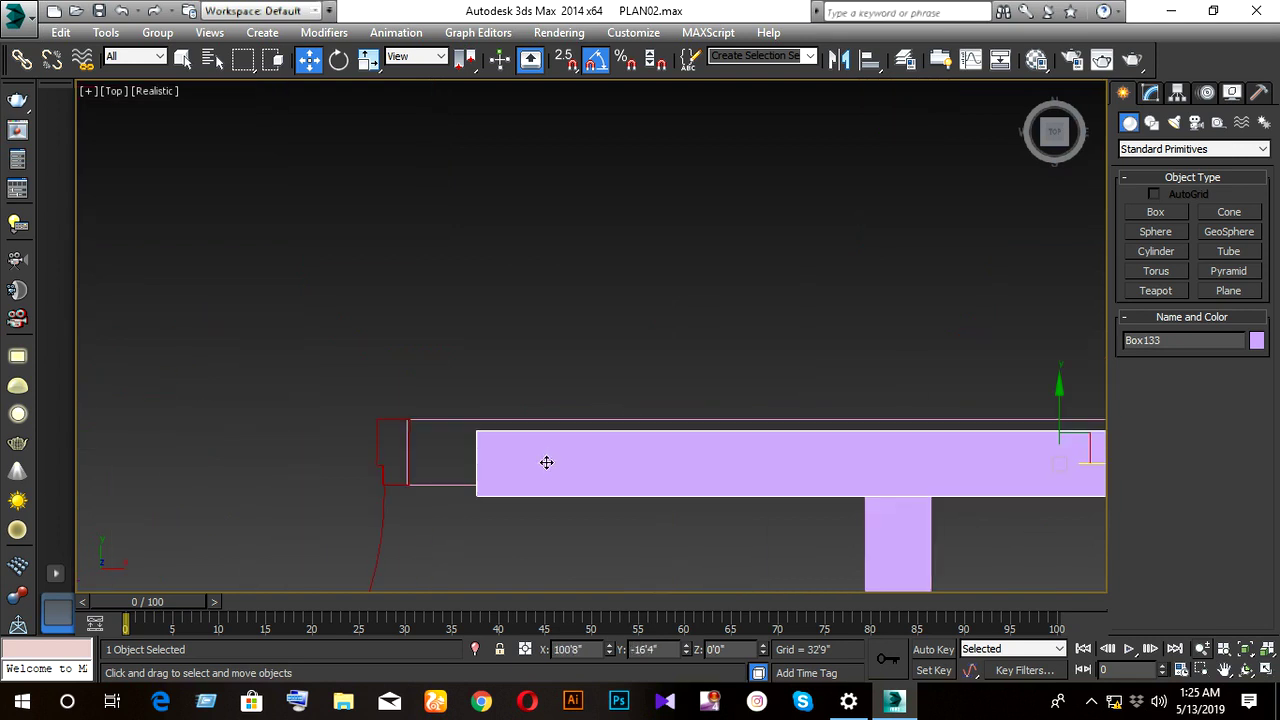
{"action": "key", "text": "s"}
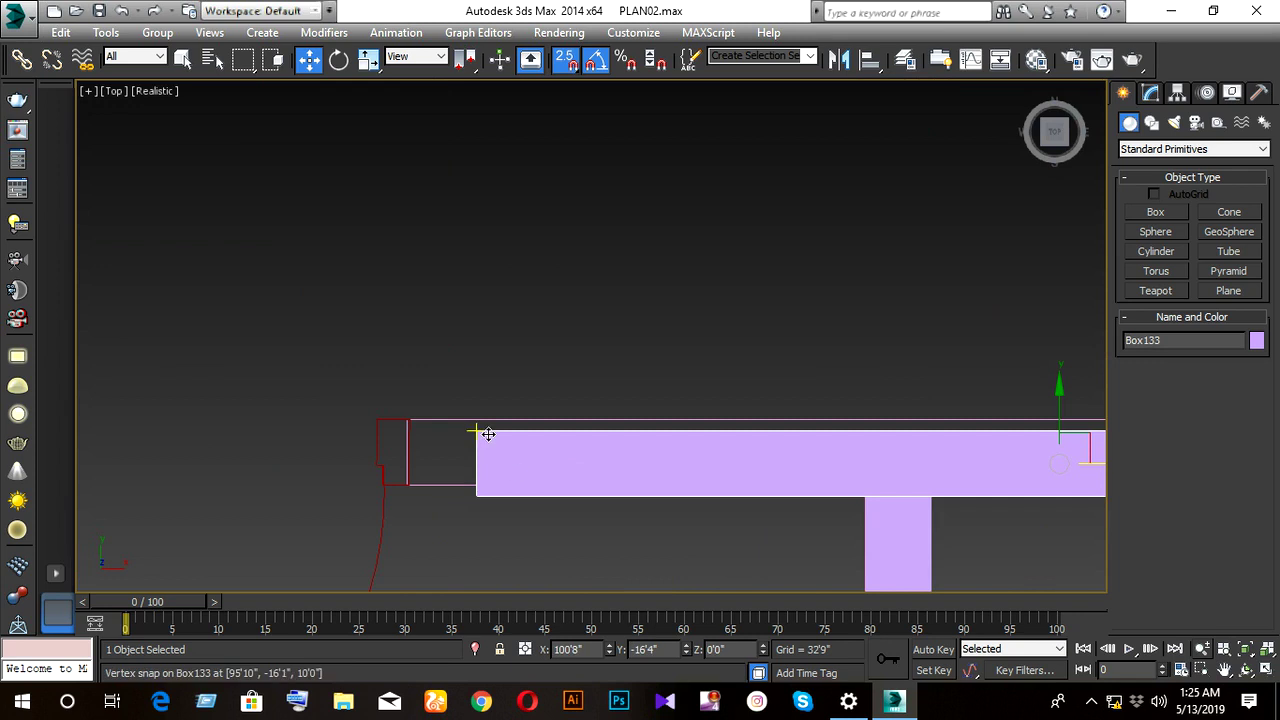
{"action": "left_click_drag", "start_coordinate": [483, 433], "coordinate": [409, 431]}
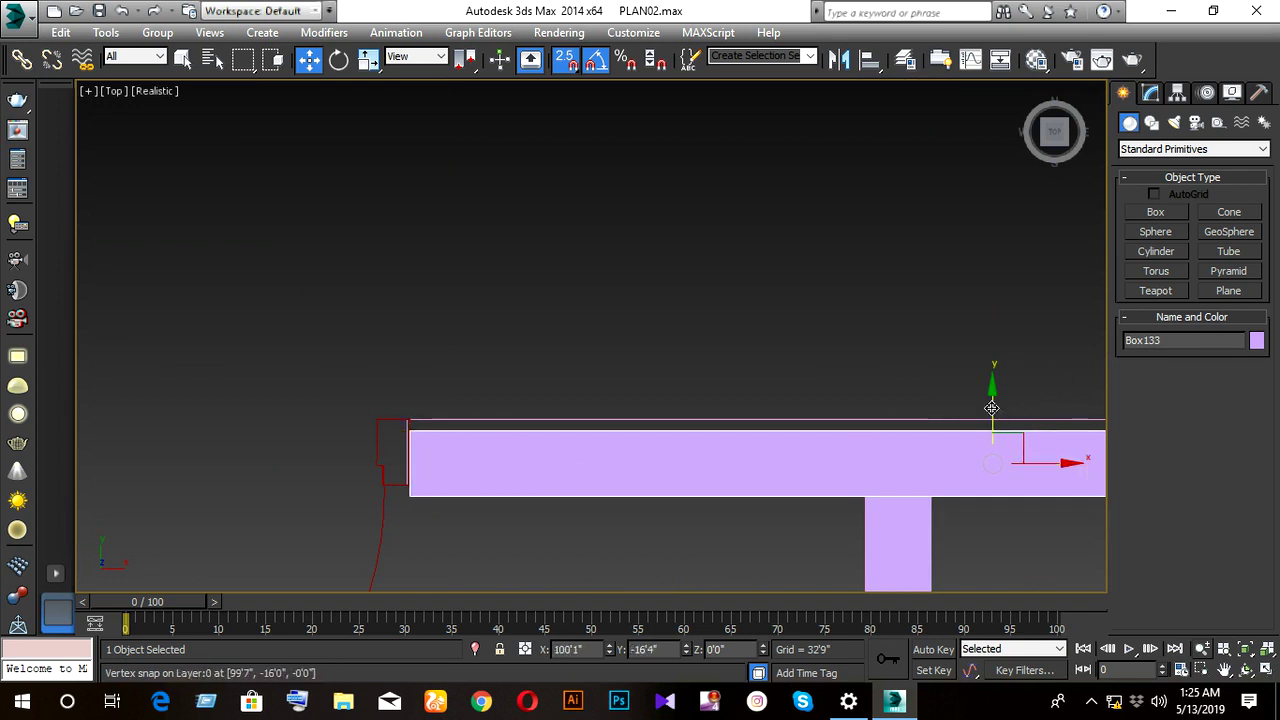
{"action": "left_click_drag", "start_coordinate": [411, 436], "coordinate": [408, 421]}
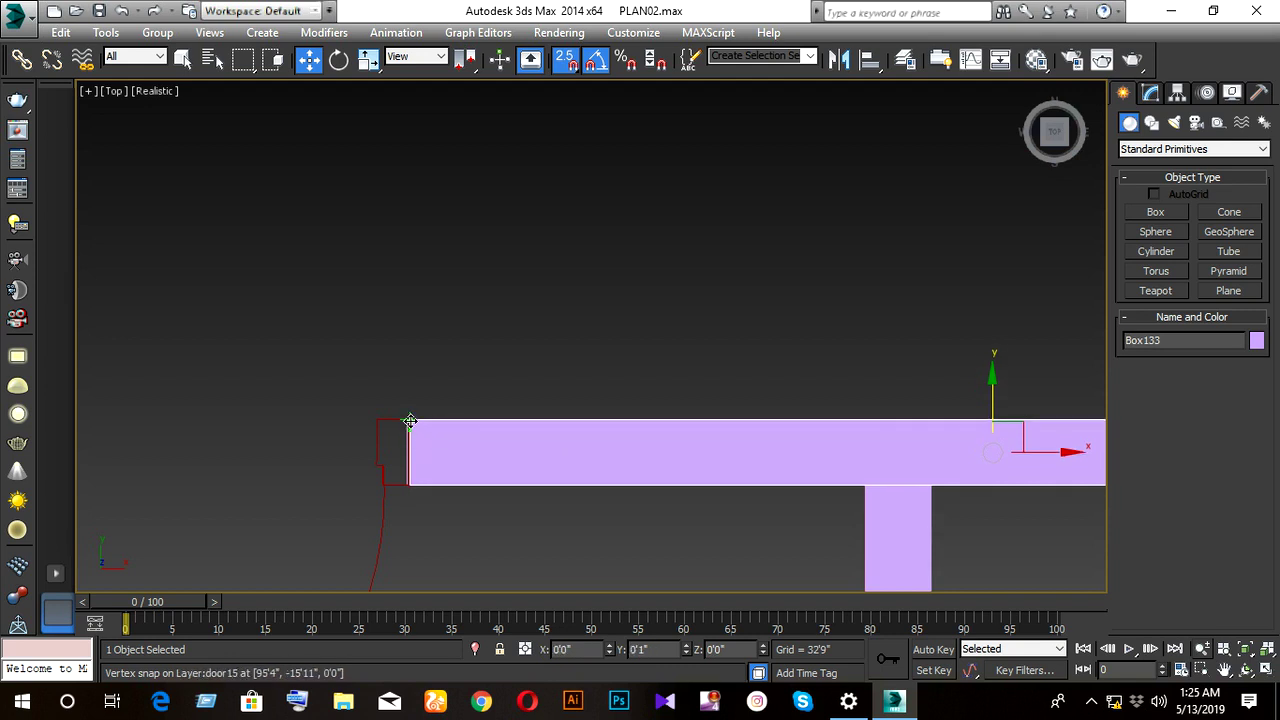
{"action": "scroll", "coordinate": [514, 457], "scroll_direction": "down", "scroll_amount": 4}
{"action": "middle_click_drag", "start_coordinate": [714, 460], "coordinate": [568, 462]}
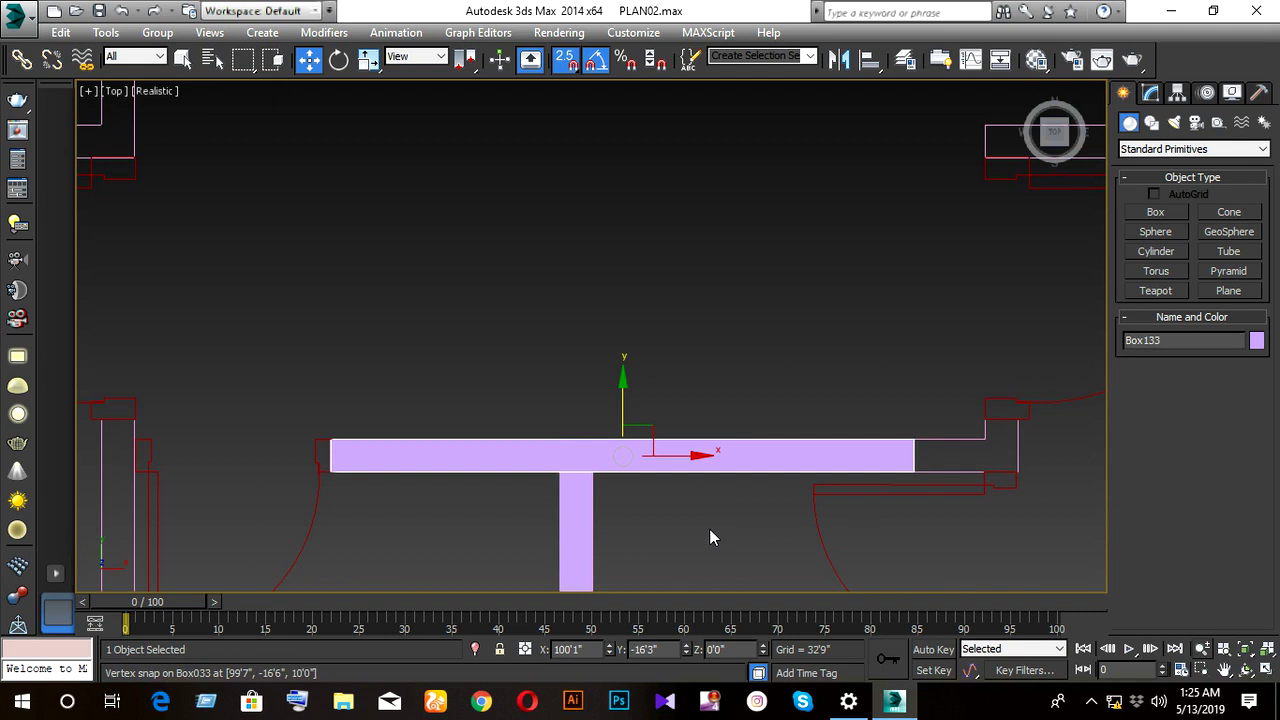
- Show the view in wireframe and convert Box133 to an Editable Poly
{"action": "key", "text": "F3"}
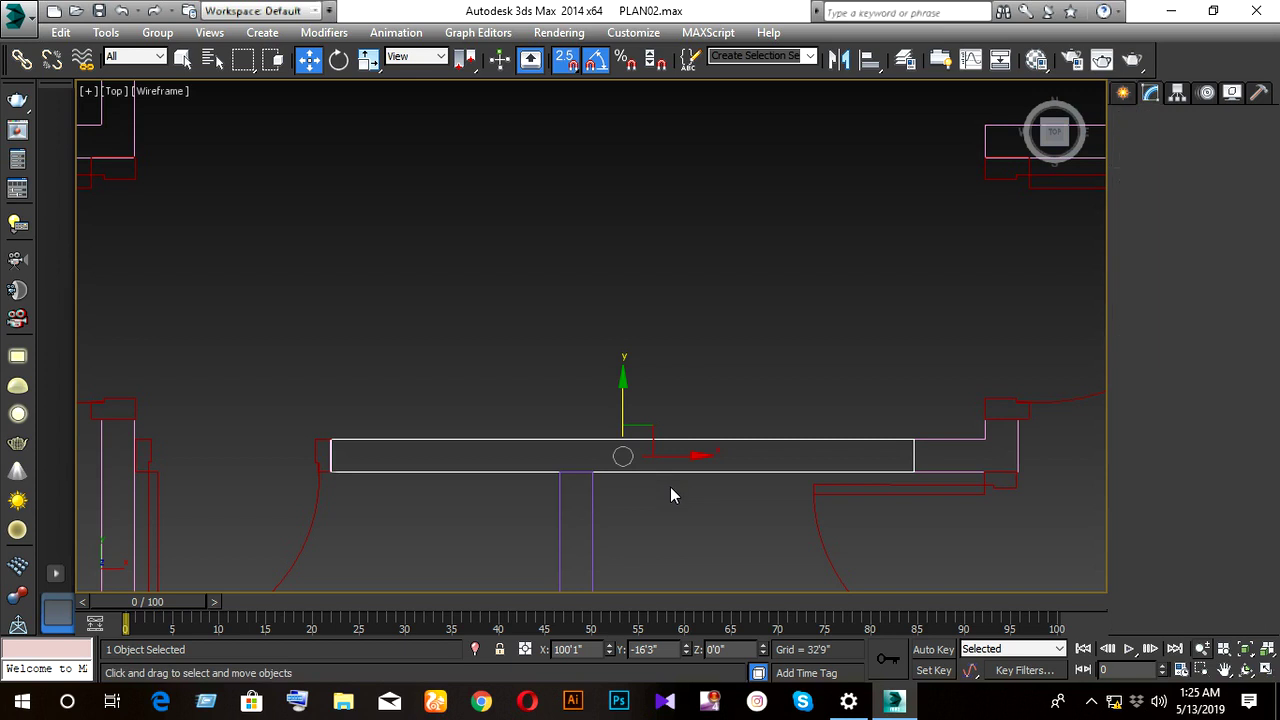
{"action": "left_click", "coordinate": [302, 422]}
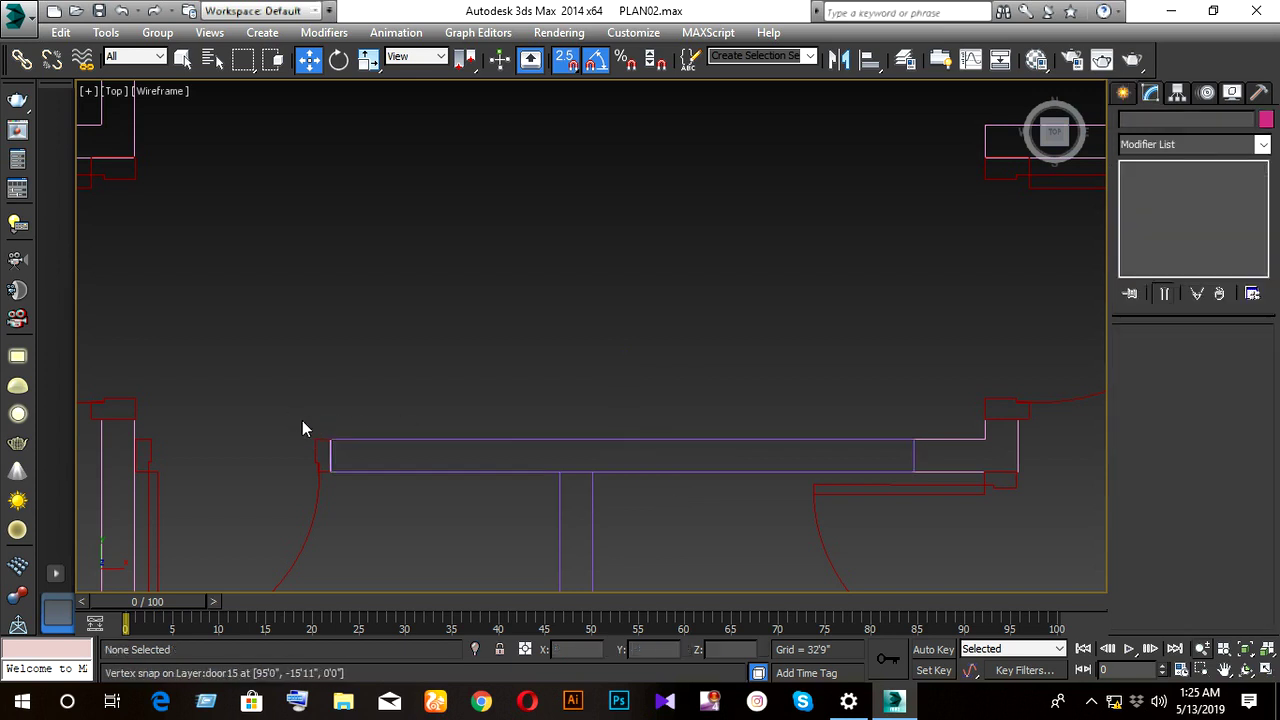
{"action": "left_click", "coordinate": [500, 441]}
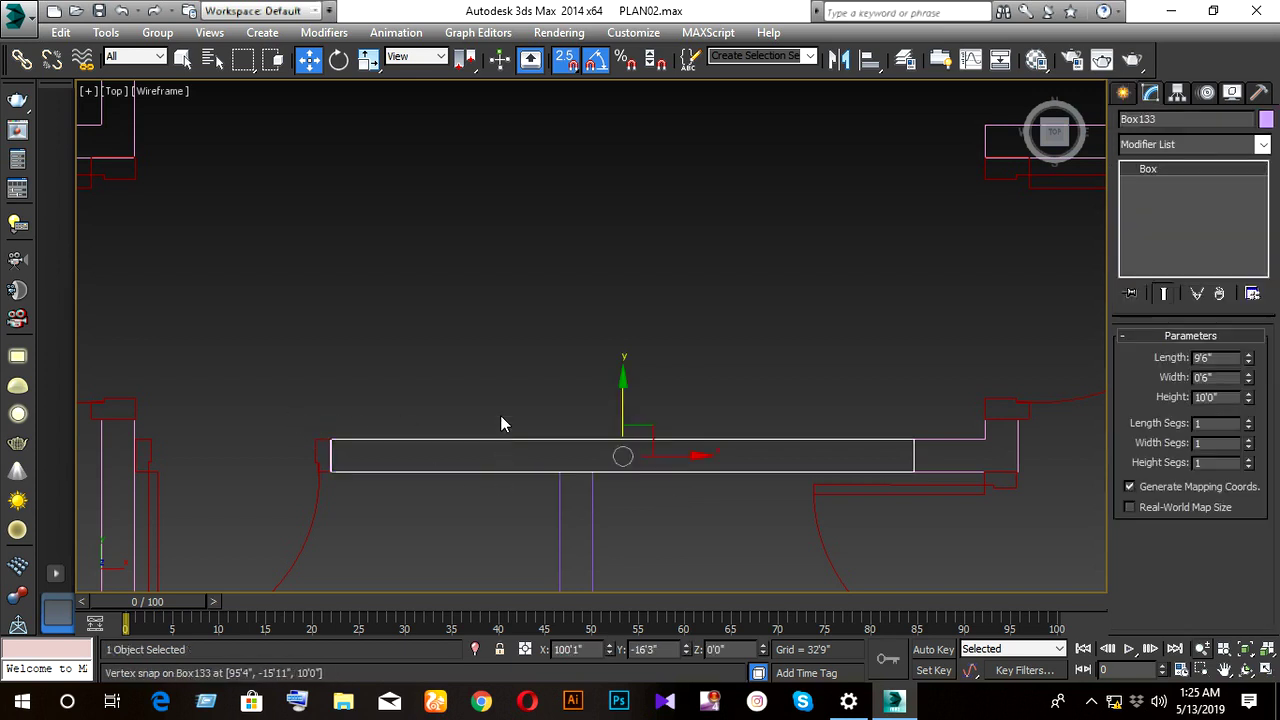
{"action": "right_click", "coordinate": [502, 424]}
{"action": "mouse_move", "coordinate": [590, 585]}
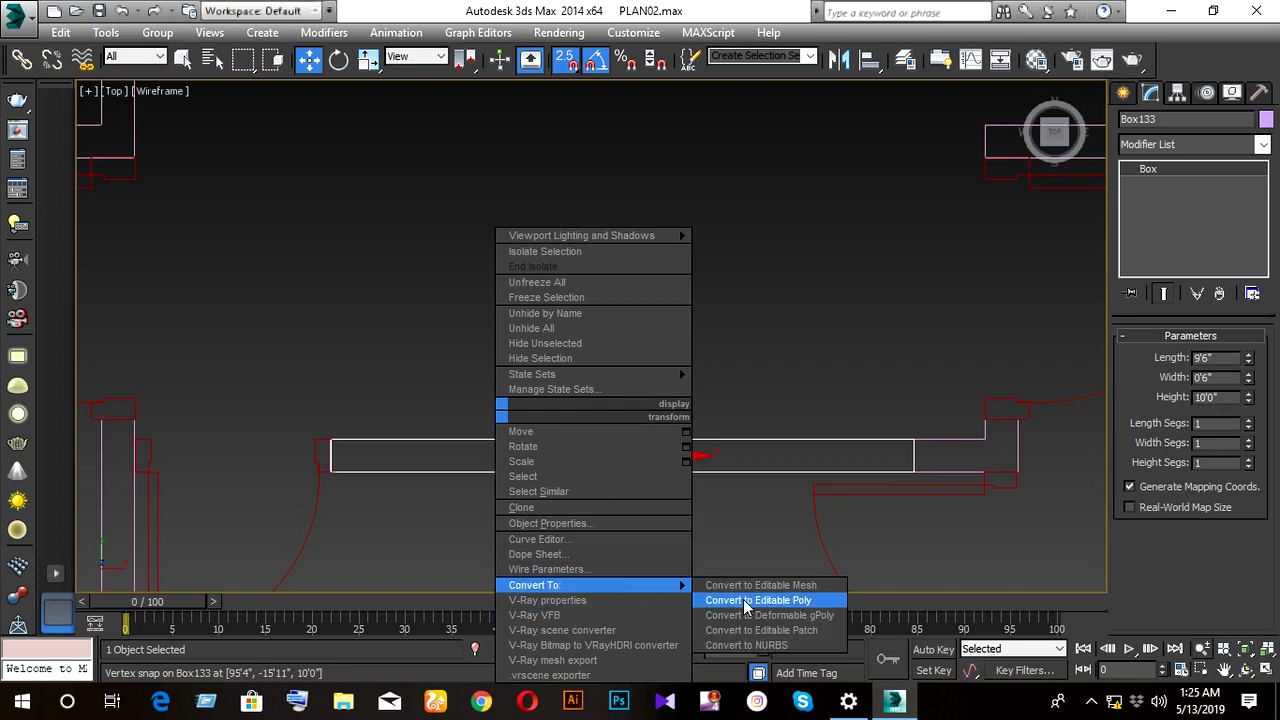
{"action": "left_click", "coordinate": [744, 601]}
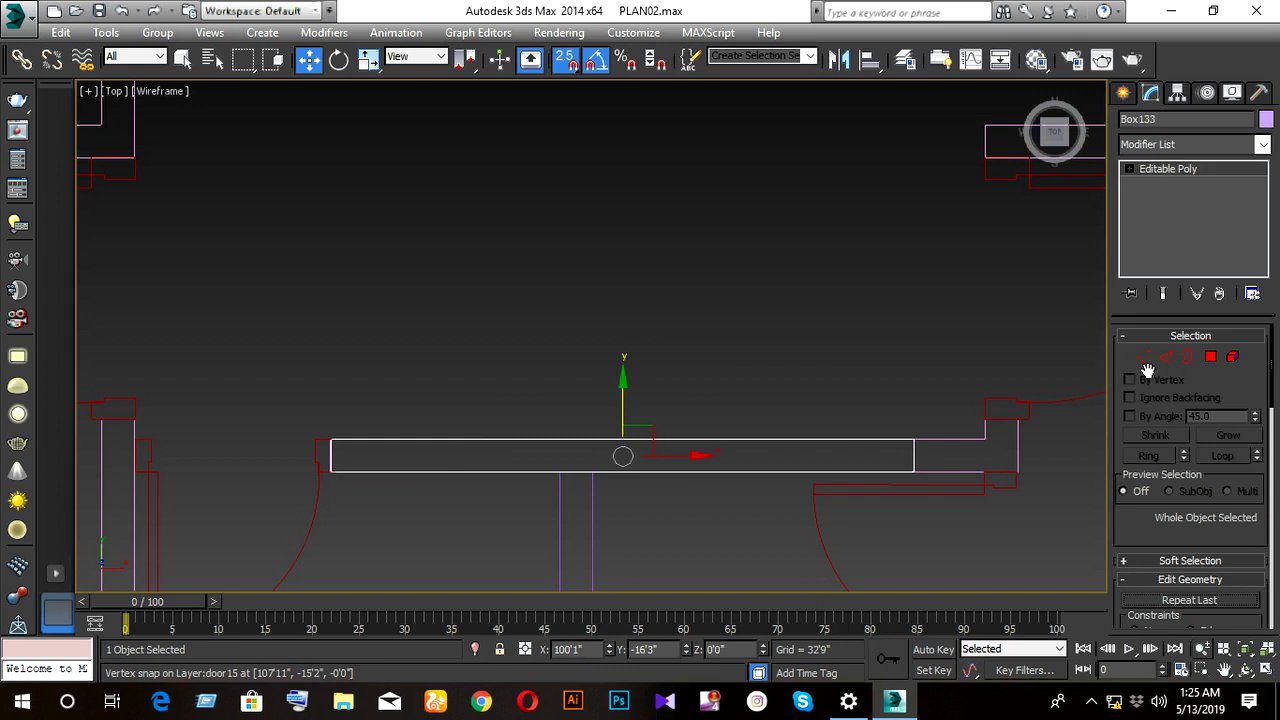
- Snap Box133's end vertices onto the plan corners so it spans the doorway
{"action": "left_click", "coordinate": [1143, 357]}
{"action": "mouse_move", "coordinate": [850, 378]}
{"action": "left_mouse_down"}
{"action": "mouse_move", "coordinate": [922, 472]}
{"action": "mouse_move", "coordinate": [1029, 464]}
{"action": "left_mouse_up"}
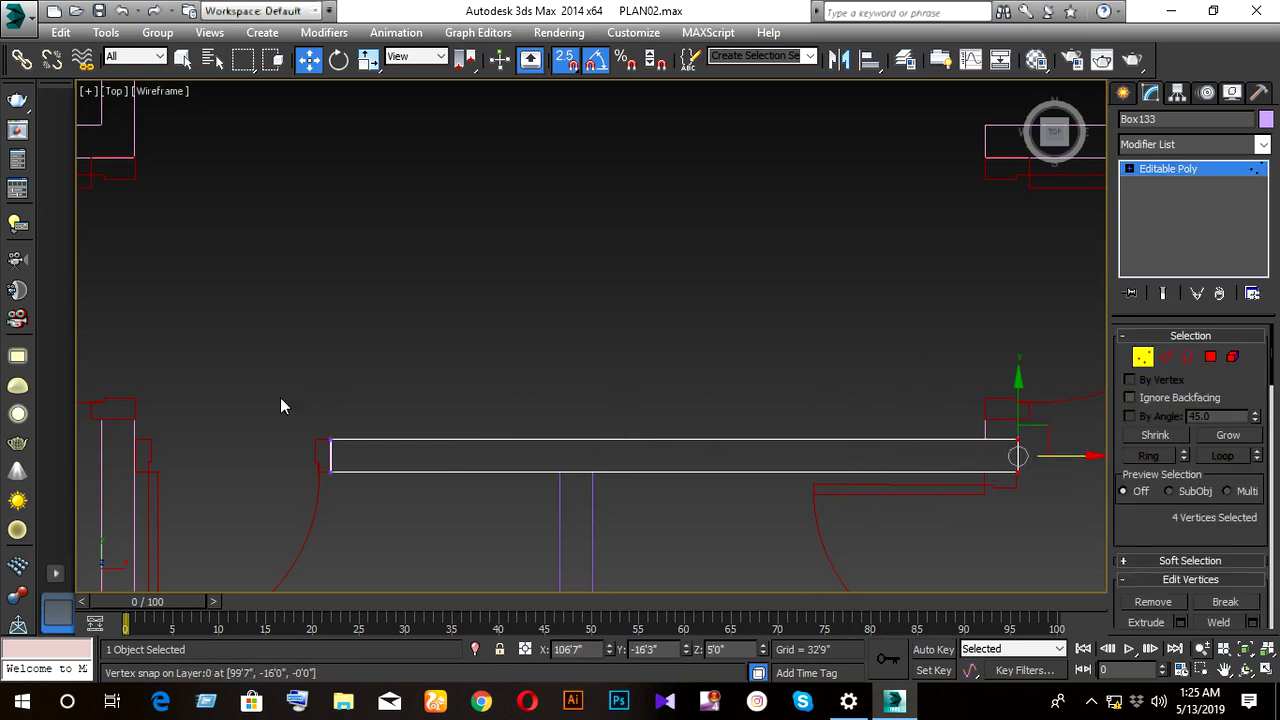
{"action": "left_click_drag", "start_coordinate": [280, 399], "coordinate": [393, 521]}
{"action": "scroll", "coordinate": [333, 458], "scroll_direction": "up", "scroll_amount": 5}
{"action": "left_click_drag", "start_coordinate": [358, 426], "coordinate": [317, 367]}
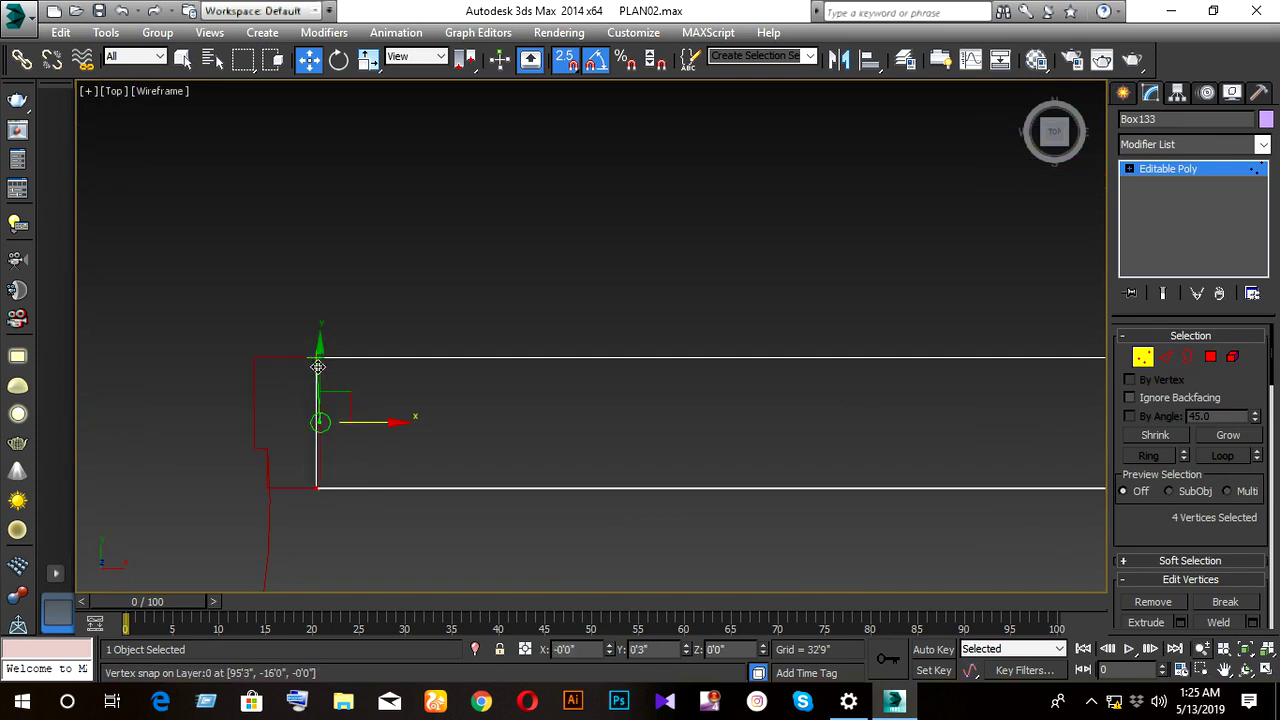
{"action": "scroll", "coordinate": [478, 426], "scroll_direction": "down", "scroll_amount": 5}
{"action": "middle_click_drag", "start_coordinate": [711, 449], "coordinate": [458, 470]}
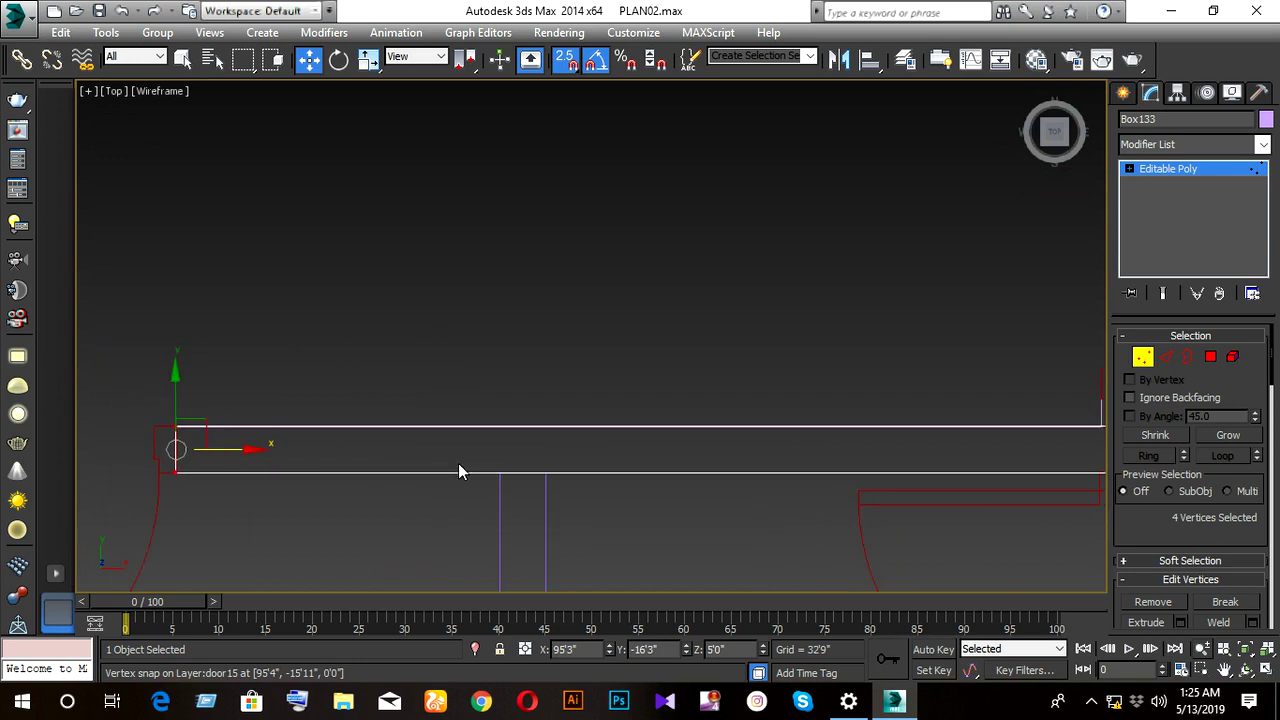
{"action": "scroll", "coordinate": [458, 470], "scroll_direction": "down", "scroll_amount": 3}
{"action": "middle_click_drag", "start_coordinate": [769, 500], "coordinate": [666, 489]}
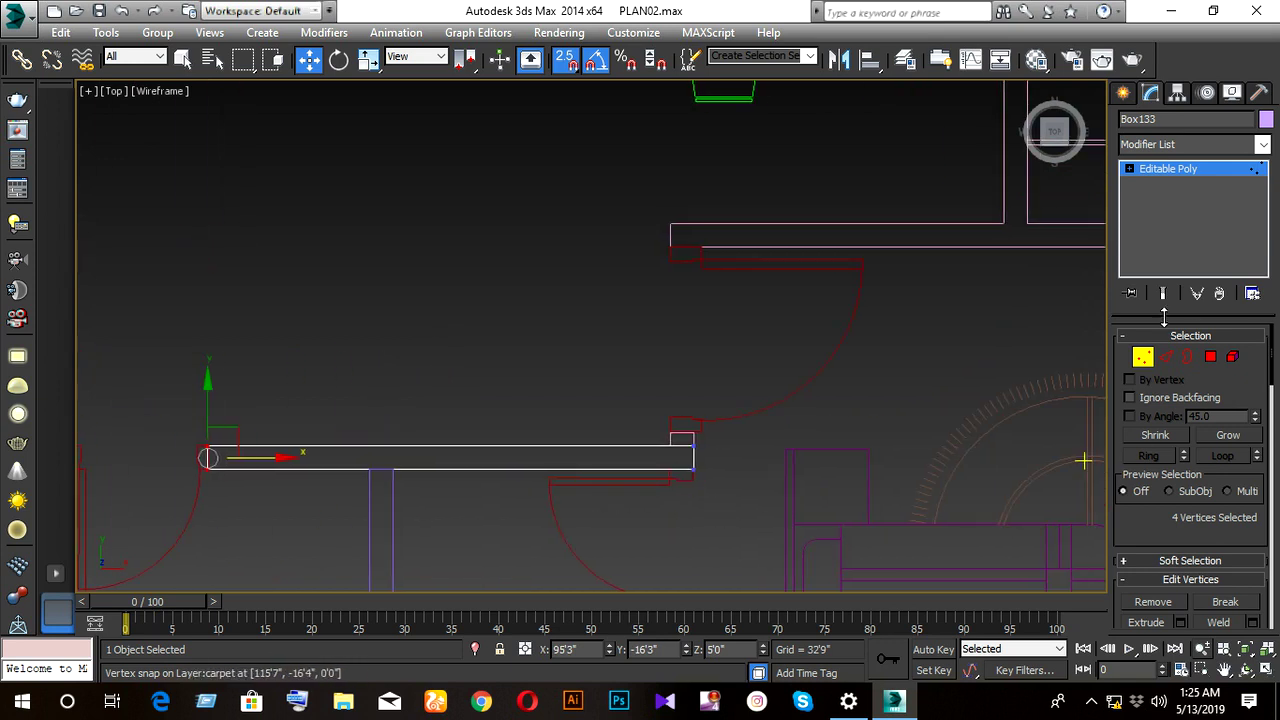
{"action": "left_click", "coordinate": [1143, 357]}
{"action": "scroll", "coordinate": [663, 406], "scroll_direction": "up", "scroll_amount": 2}
{"action": "scroll", "coordinate": [666, 480], "scroll_direction": "up", "scroll_amount": 2}
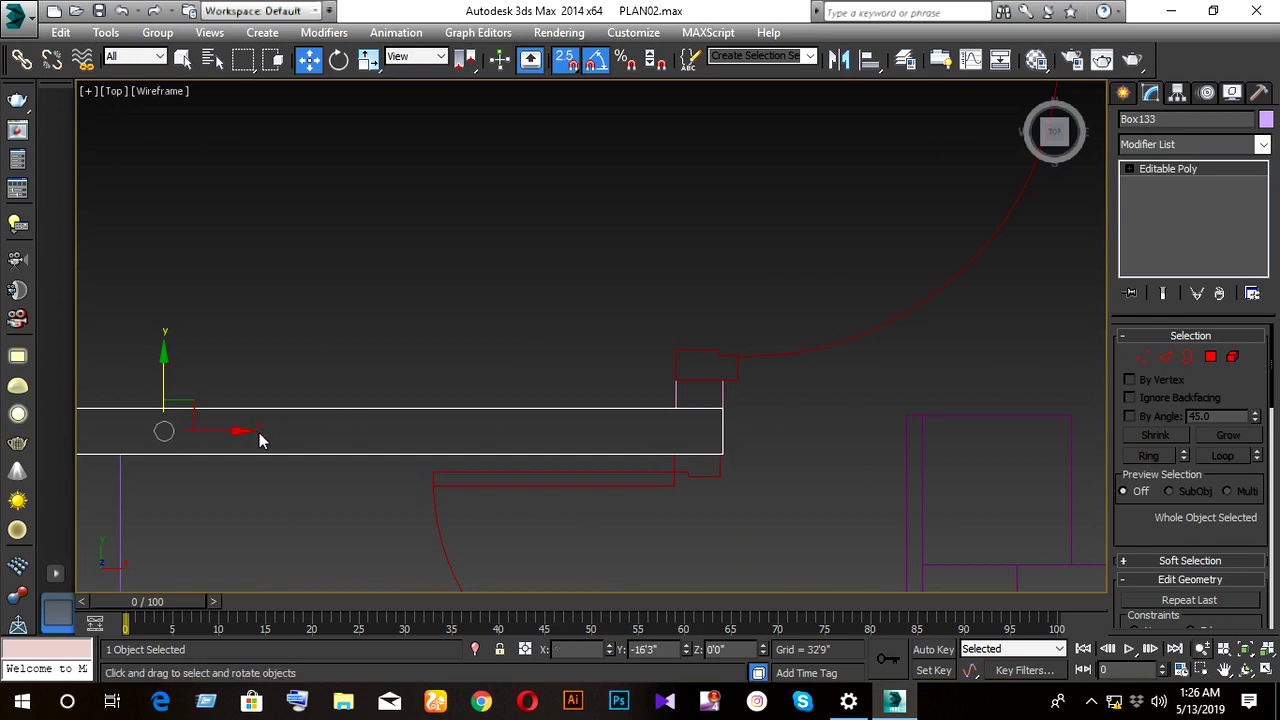
- Clone the wall rotated -90° to vertical as Box134
{"action": "key", "text": "e"}
{"action": "mouse_move", "coordinate": [216, 390]}
{"action": "left_mouse_down", "text": "shift"}
{"action": "mouse_move", "coordinate": [332, 450]}
{"action": "mouse_move", "coordinate": [312, 418]}
{"action": "left_mouse_up", "text": "shift"}
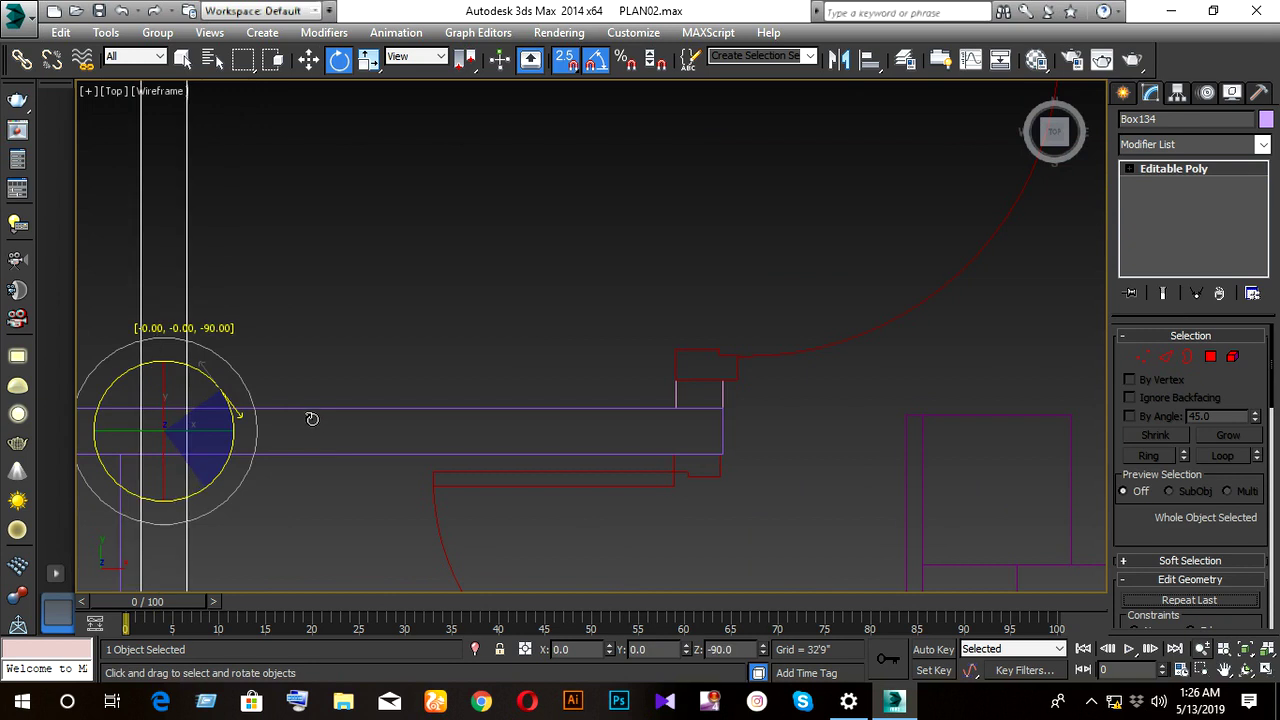
{"action": "left_click_drag", "start_coordinate": [312, 428], "coordinate": [312, 428], "text": "shift"}
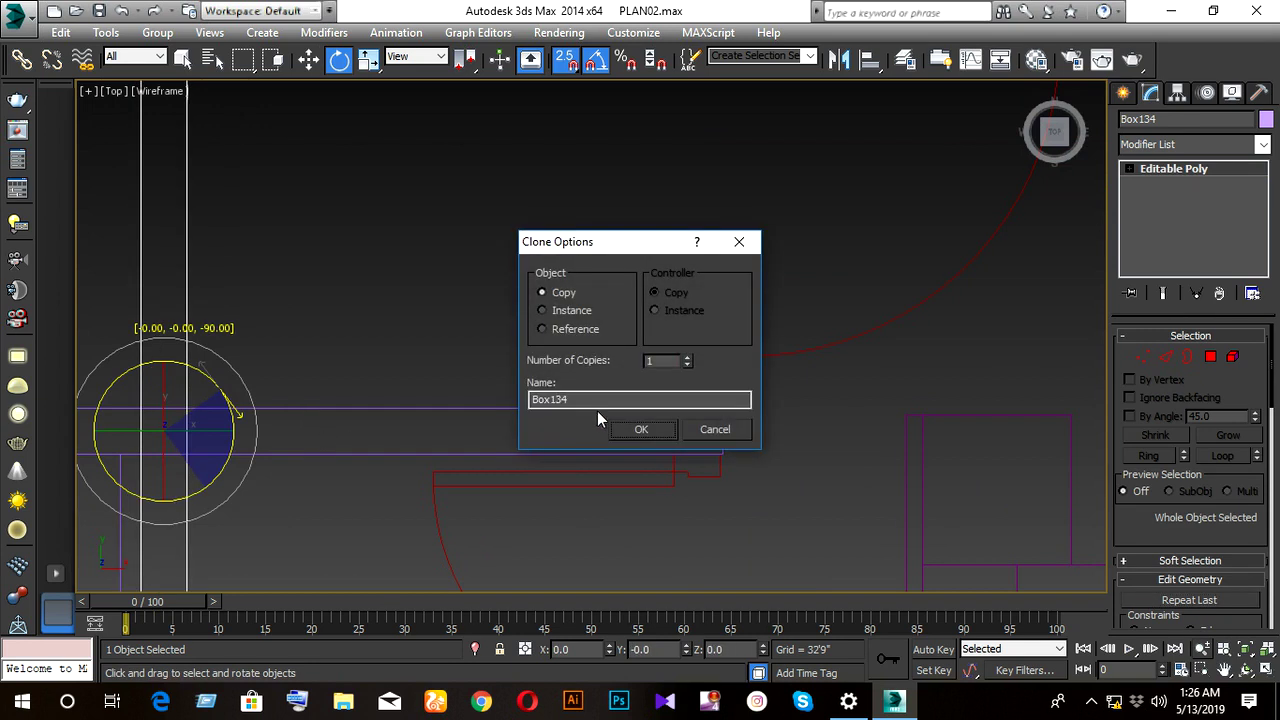
{"action": "left_click", "coordinate": [617, 426]}
- Move Box134 right to the door corner at Box133's end
{"action": "scroll", "coordinate": [358, 460], "scroll_direction": "down", "scroll_amount": 2}
{"action": "middle_click_drag", "start_coordinate": [359, 456], "coordinate": [357, 500]}
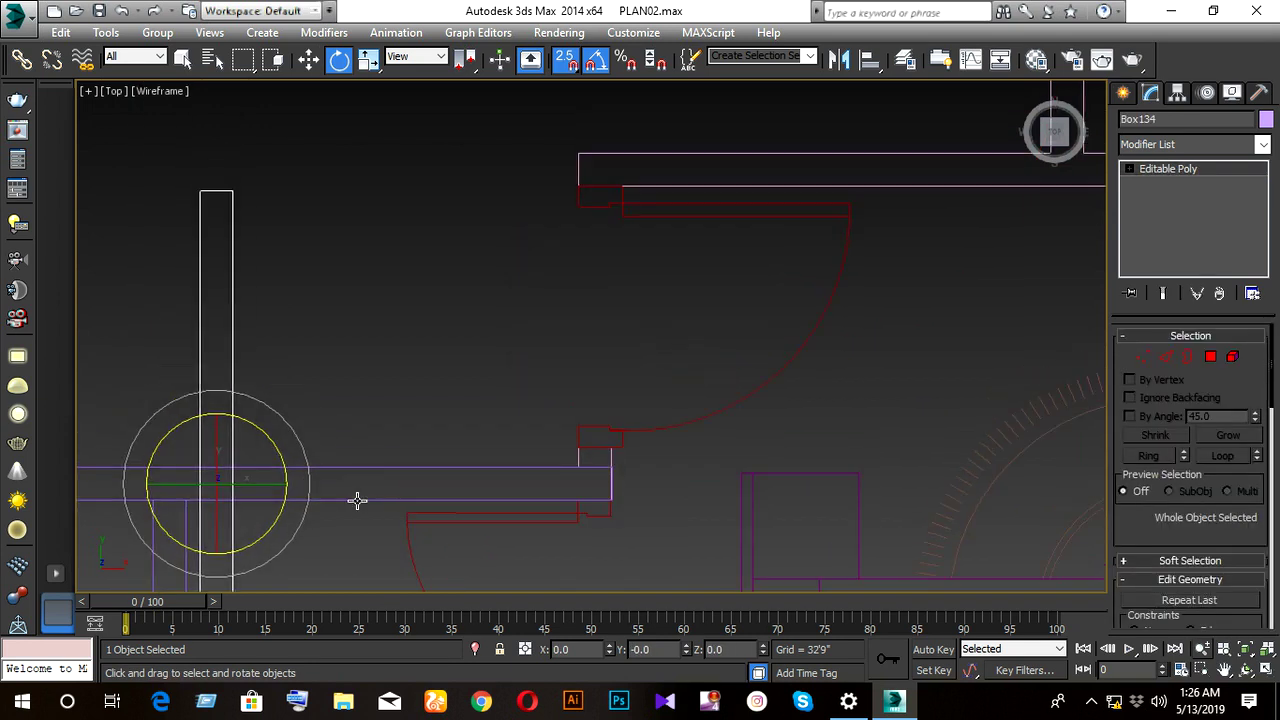
{"action": "key", "text": "w"}
{"action": "left_click_drag", "start_coordinate": [266, 484], "coordinate": [612, 490]}
{"action": "scroll", "coordinate": [612, 498], "scroll_direction": "up", "scroll_amount": 3}
{"action": "scroll", "coordinate": [612, 498], "scroll_direction": "down", "scroll_amount": 5}
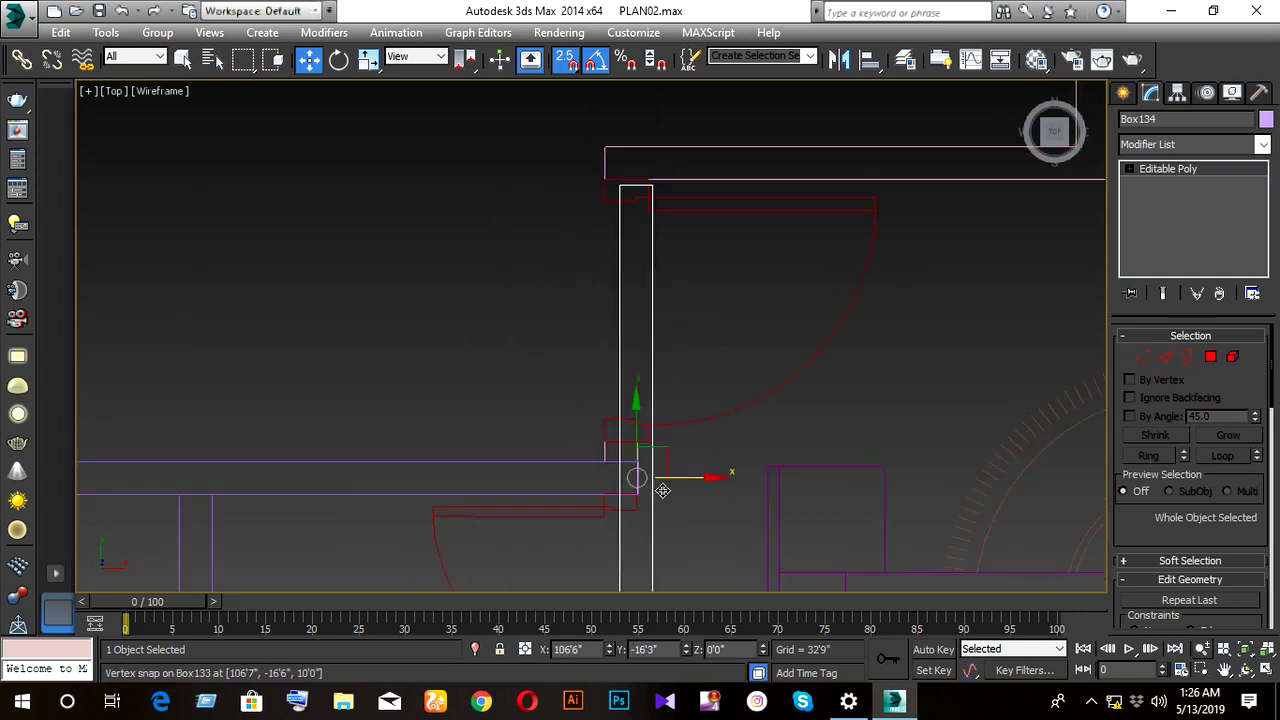
{"action": "middle_click_drag", "start_coordinate": [690, 520], "coordinate": [548, 413]}
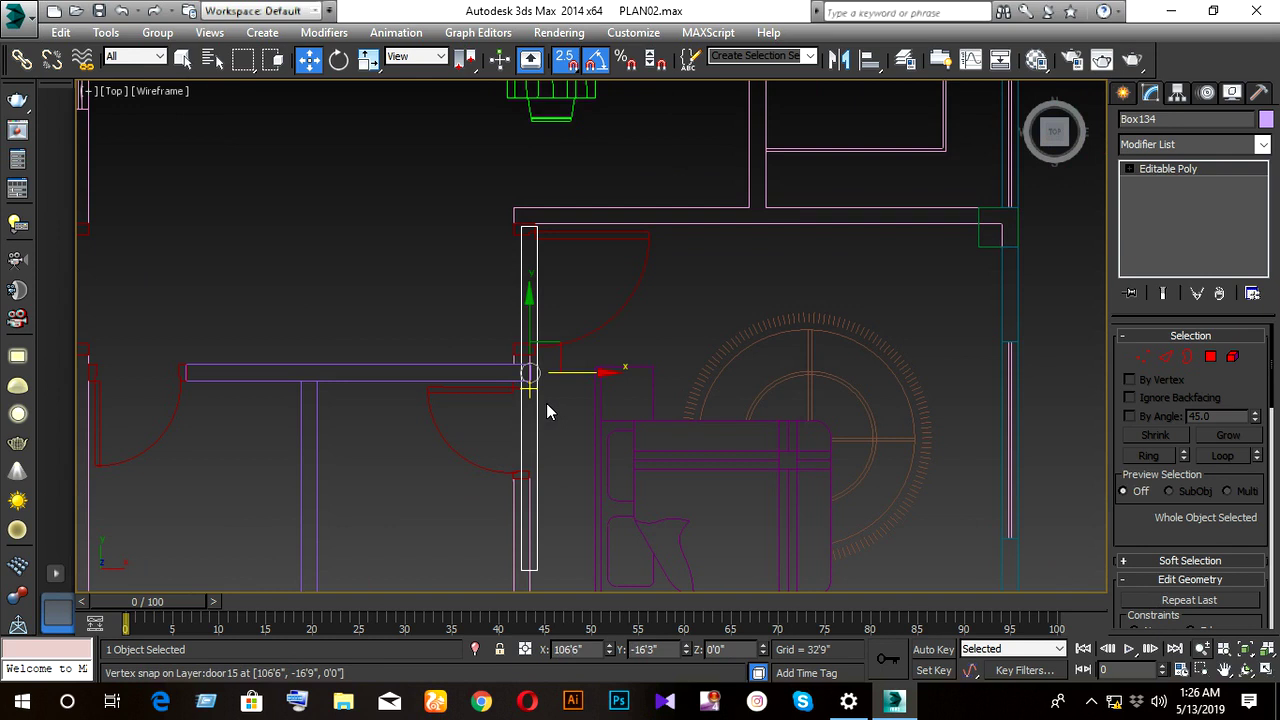
- Move the vertical wall Box134 up to the door corner
{"action": "scroll", "coordinate": [546, 405], "scroll_direction": "up", "scroll_amount": 2}
{"action": "scroll", "coordinate": [537, 423], "scroll_direction": "down", "scroll_amount": 2}
{"action": "middle_click_drag", "start_coordinate": [537, 423], "coordinate": [448, 286]}
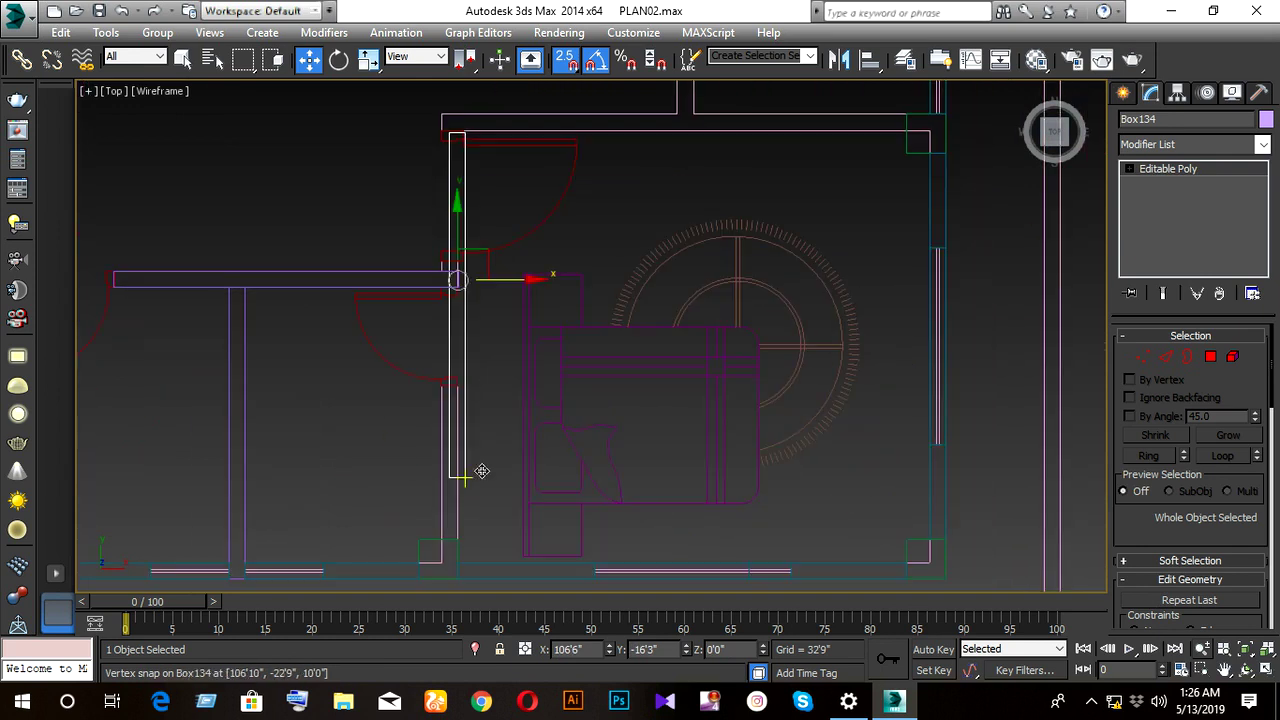
{"action": "left_click_drag", "start_coordinate": [468, 472], "coordinate": [457, 289]}
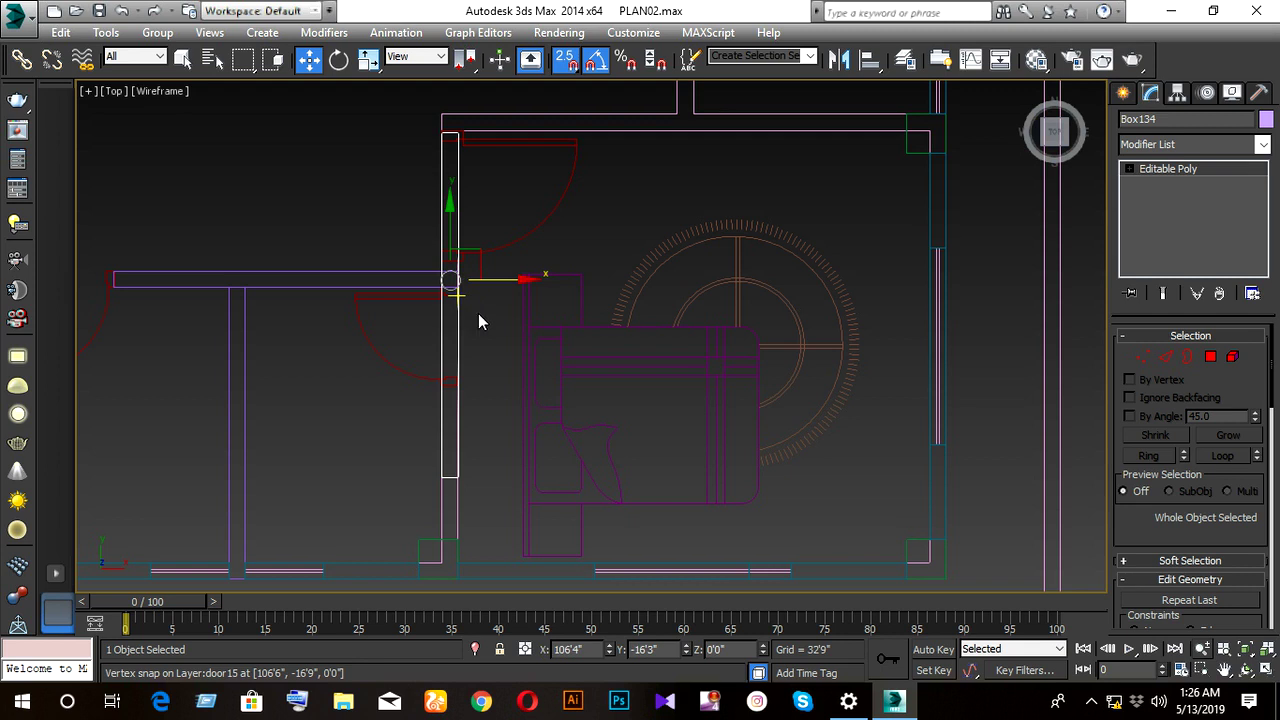
- Snap Box134's bottom vertices to the corner and pull its top end down into a short stub
{"action": "key", "text": "1"}
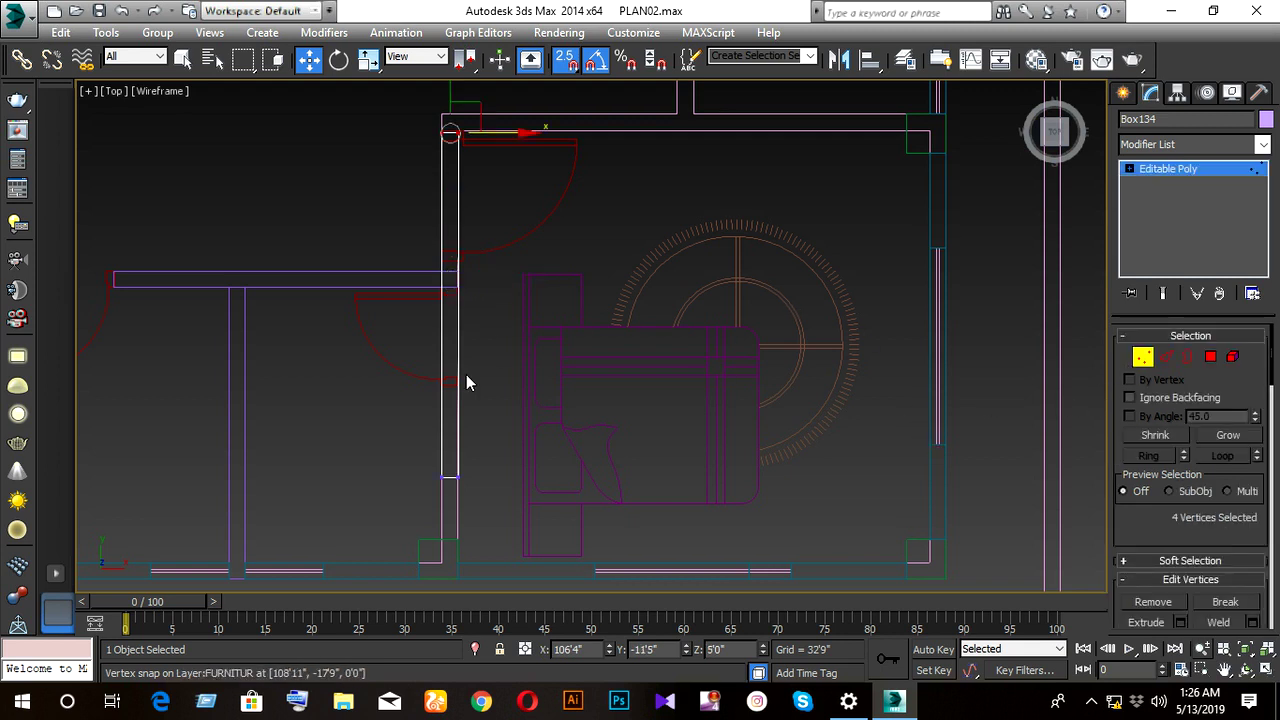
{"action": "mouse_move", "coordinate": [425, 455]}
{"action": "left_mouse_down"}
{"action": "mouse_move", "coordinate": [482, 480]}
{"action": "mouse_move", "coordinate": [457, 281]}
{"action": "left_mouse_up"}
{"action": "scroll", "coordinate": [457, 281], "scroll_direction": "up", "scroll_amount": 3}
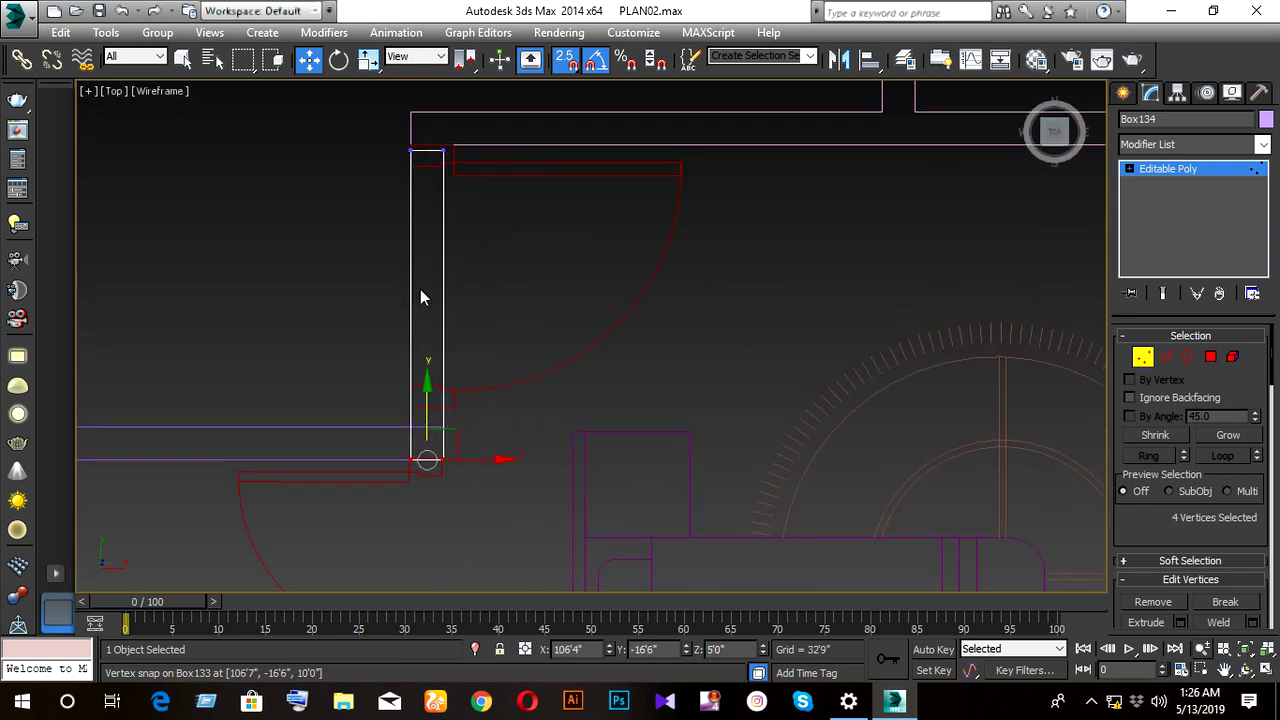
{"action": "mouse_move", "coordinate": [427, 151]}
{"action": "left_mouse_down"}
{"action": "mouse_move", "coordinate": [455, 401]}
{"action": "mouse_move", "coordinate": [443, 423]}
{"action": "mouse_move", "coordinate": [449, 410]}
{"action": "left_mouse_up"}
{"action": "left_click", "coordinate": [1141, 358]}
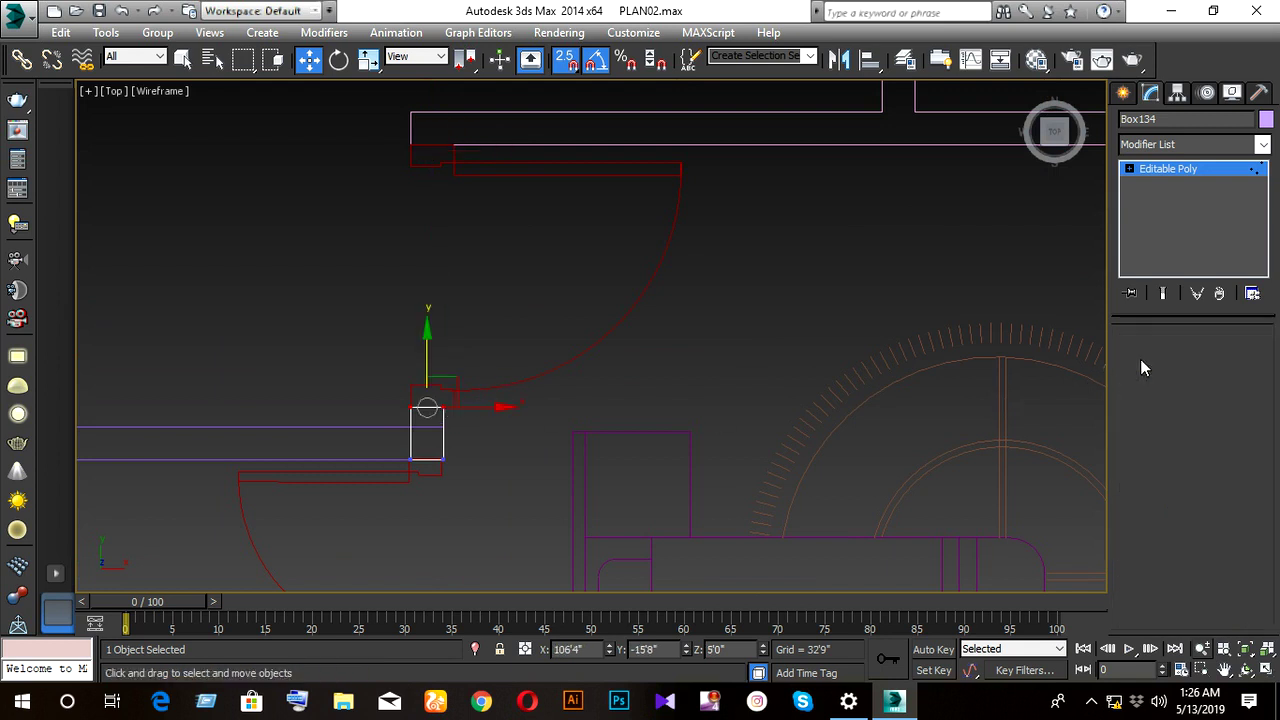
{"action": "mouse_move", "coordinate": [642, 371]}
{"action": "middle_mouse_down"}
{"action": "mouse_move", "coordinate": [577, 420]}
{"action": "mouse_move", "coordinate": [556, 474]}
{"action": "middle_mouse_up"}
{"action": "scroll", "coordinate": [586, 420], "scroll_direction": "down", "scroll_amount": 3}
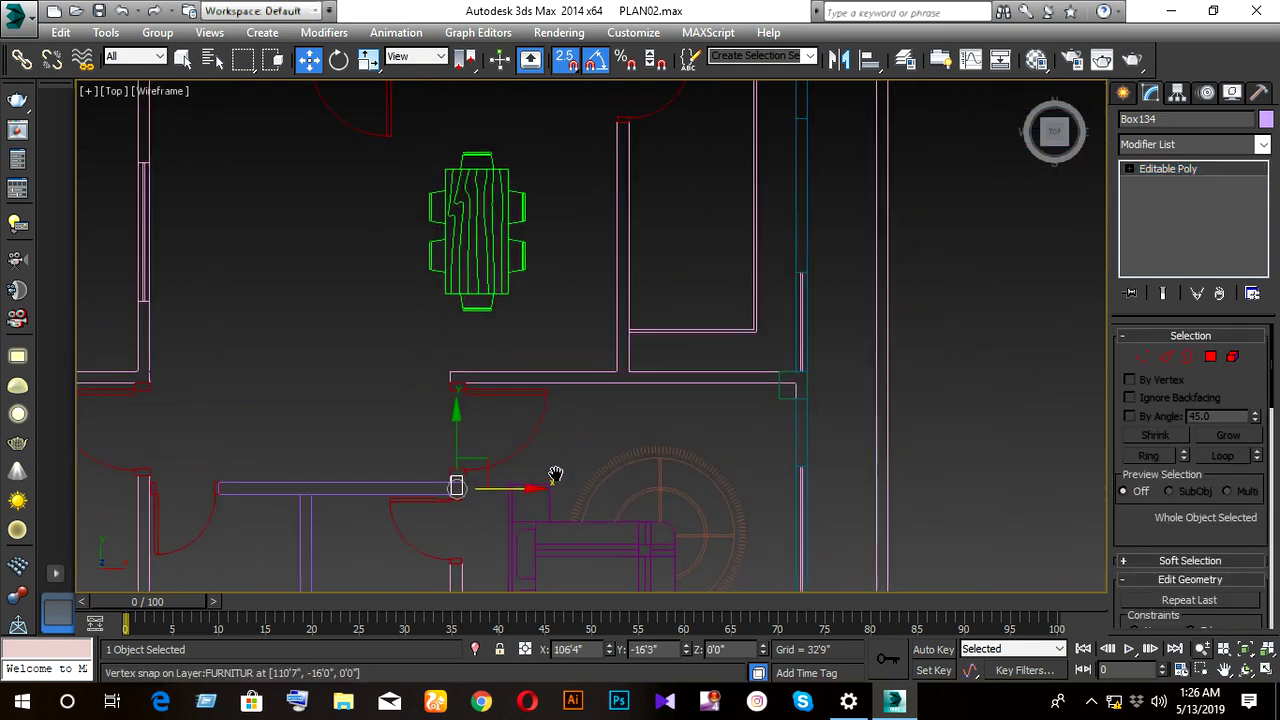
{"action": "scroll", "coordinate": [556, 474], "scroll_direction": "down", "scroll_amount": 3}
- Clone Box133 upward as Box135 and vertex-snap it to the door15 corner
{"action": "left_click", "coordinate": [446, 477]}
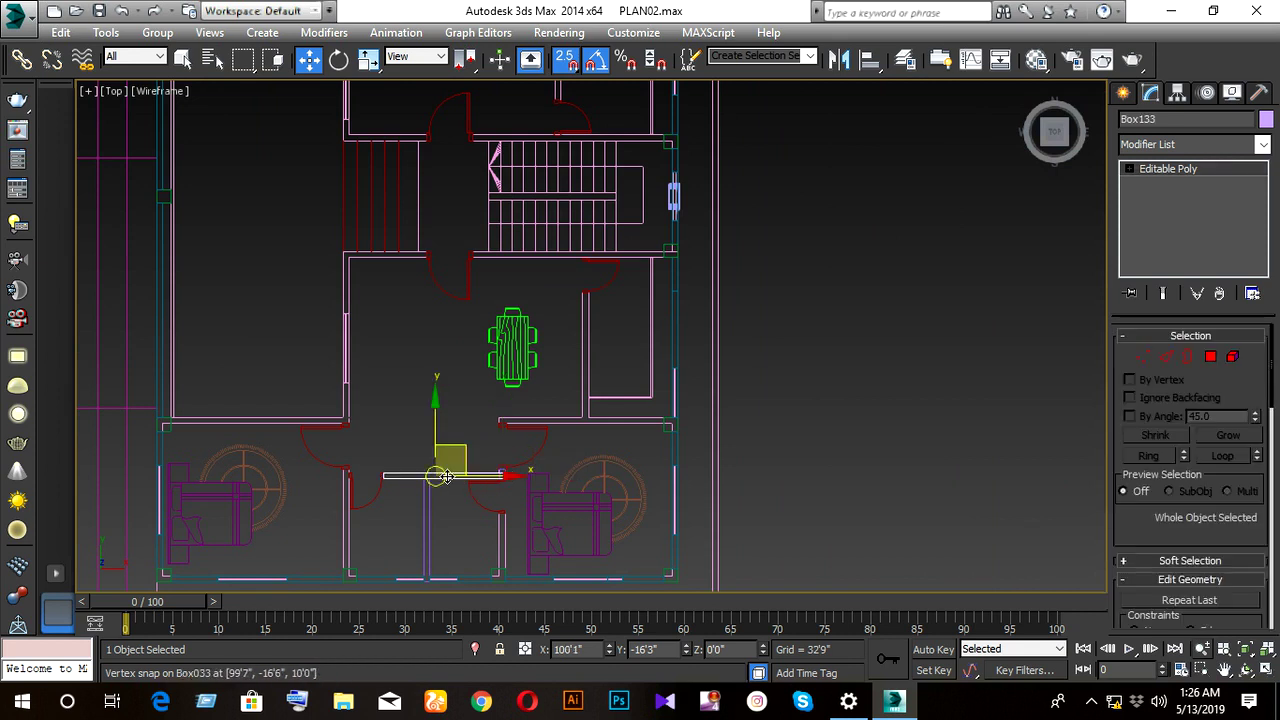
{"action": "left_click_drag", "start_coordinate": [446, 477], "coordinate": [447, 398], "text": "shift"}
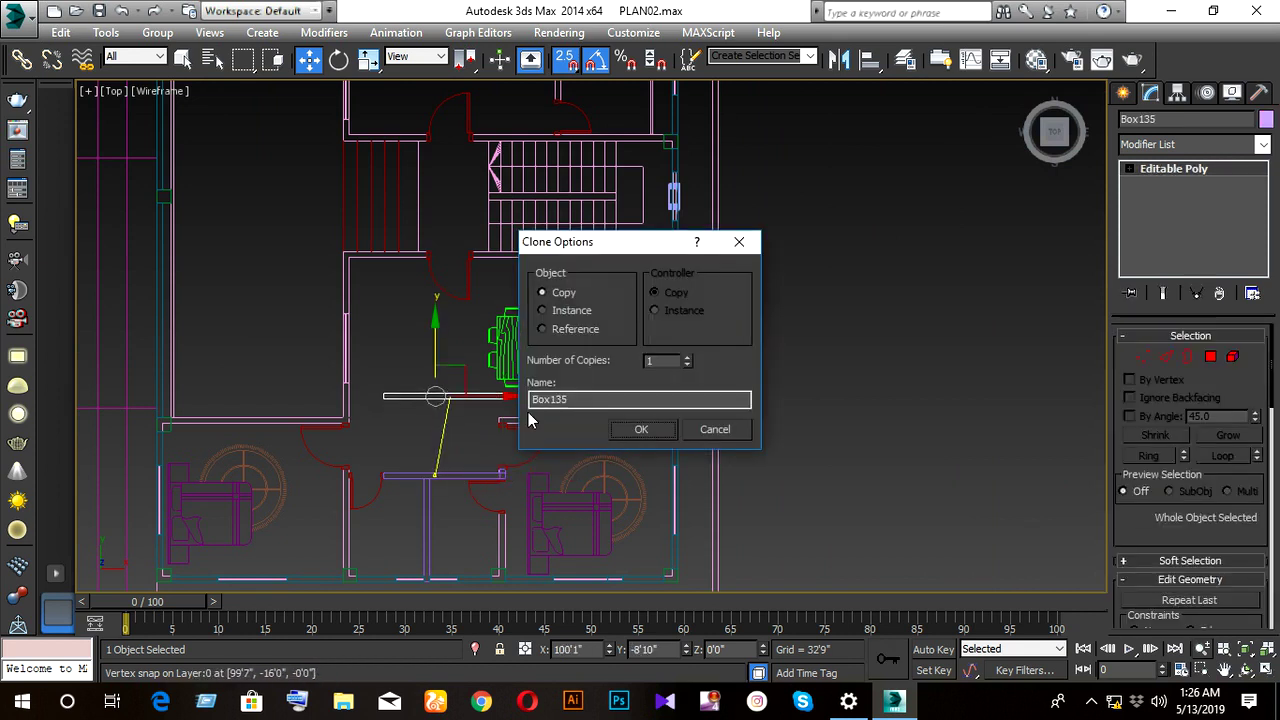
{"action": "left_click", "coordinate": [644, 430]}
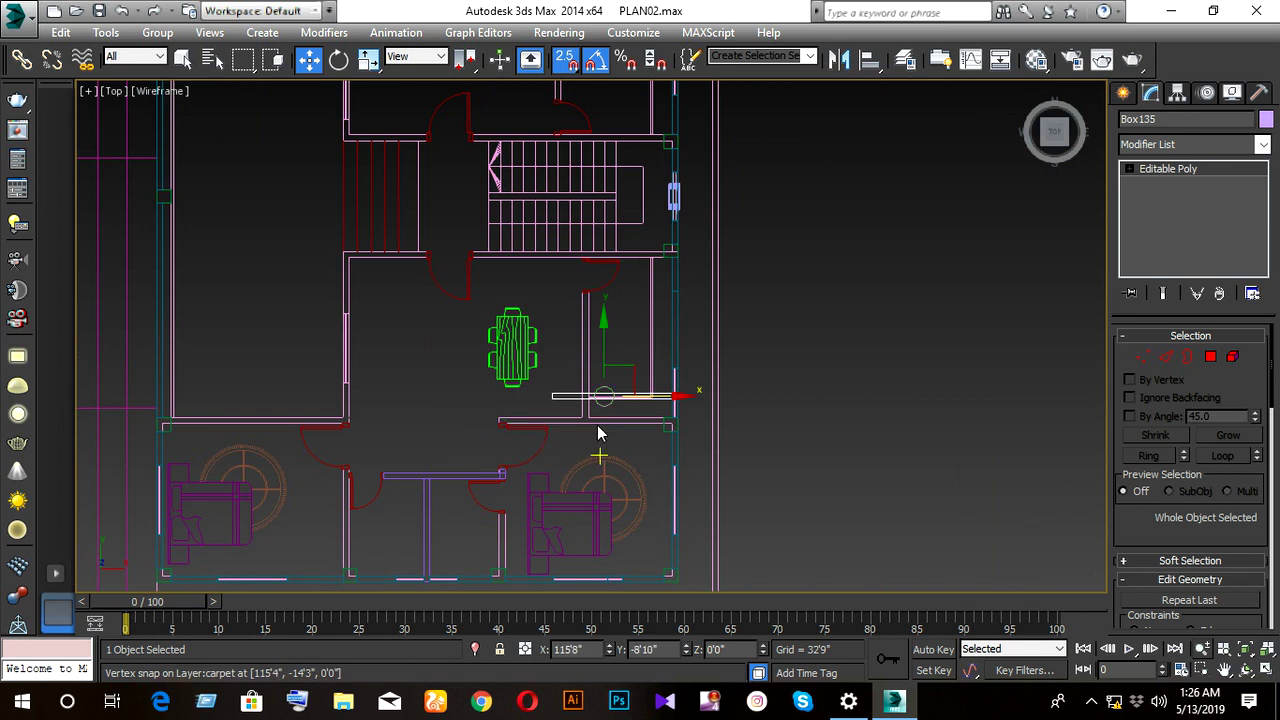
{"action": "scroll", "coordinate": [598, 432], "scroll_direction": "up", "scroll_amount": 3}
{"action": "left_click_drag", "start_coordinate": [512, 395], "coordinate": [419, 430]}
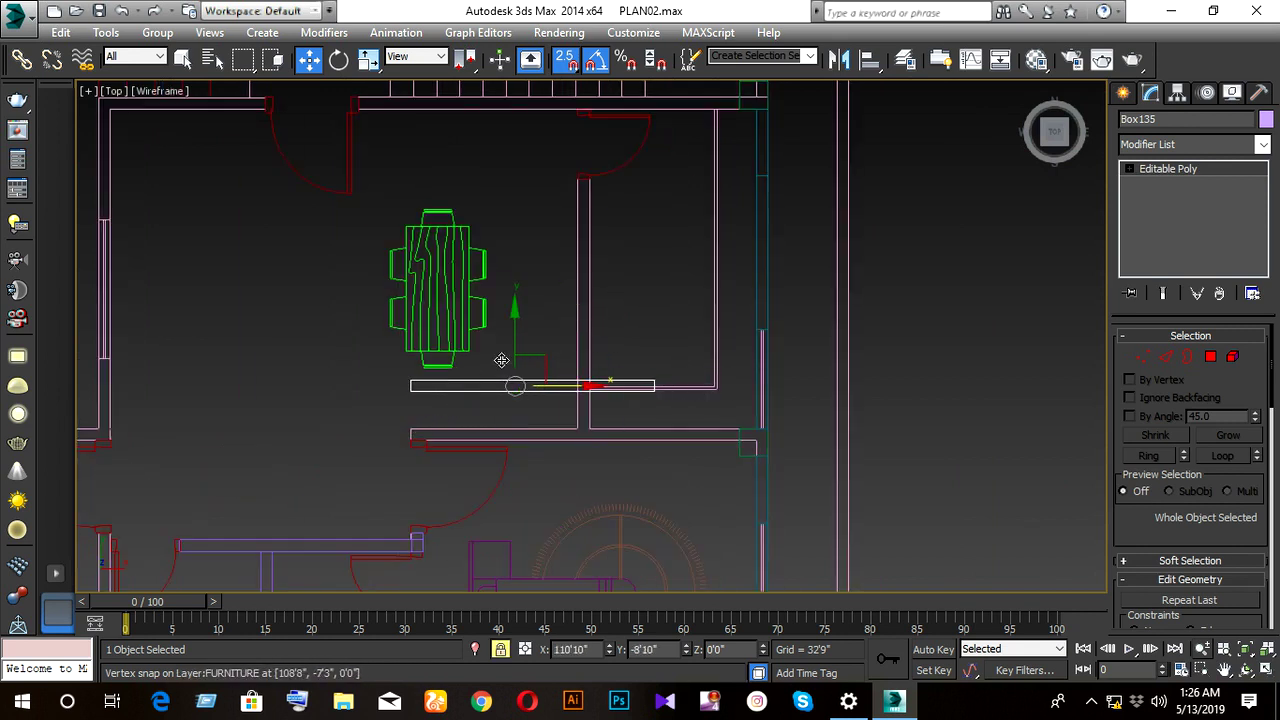
{"action": "left_click_drag", "start_coordinate": [421, 398], "coordinate": [418, 435]}
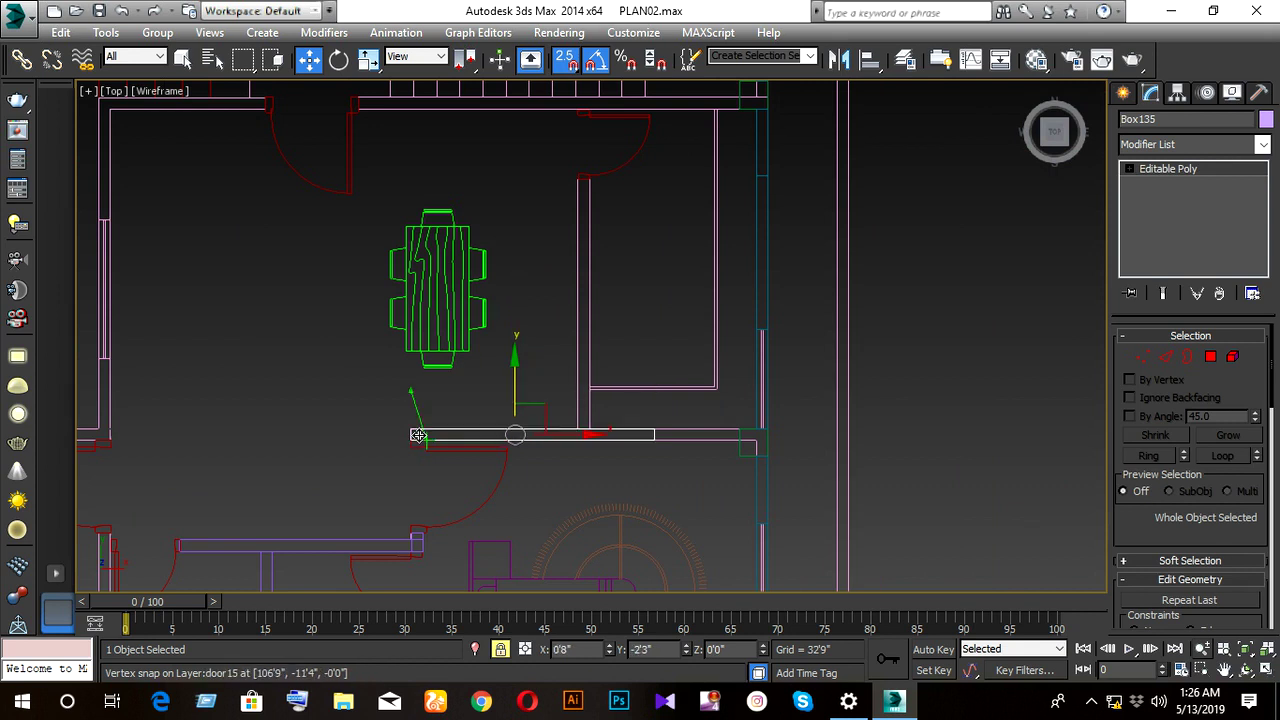
{"action": "scroll", "coordinate": [421, 445], "scroll_direction": "up", "scroll_amount": 5}
{"action": "middle_click_drag", "start_coordinate": [643, 466], "coordinate": [433, 494]}
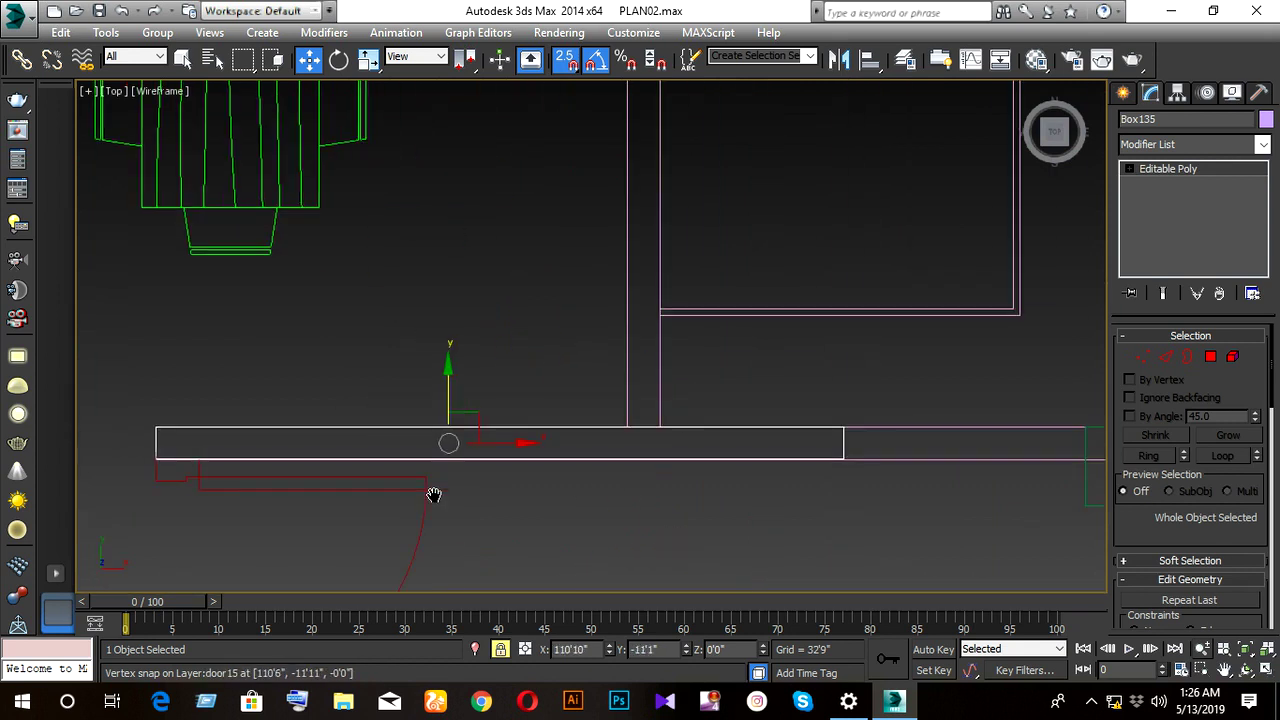
- Stretch Box135's right-end vertices out to the right-hand wall
{"action": "key", "text": "1"}
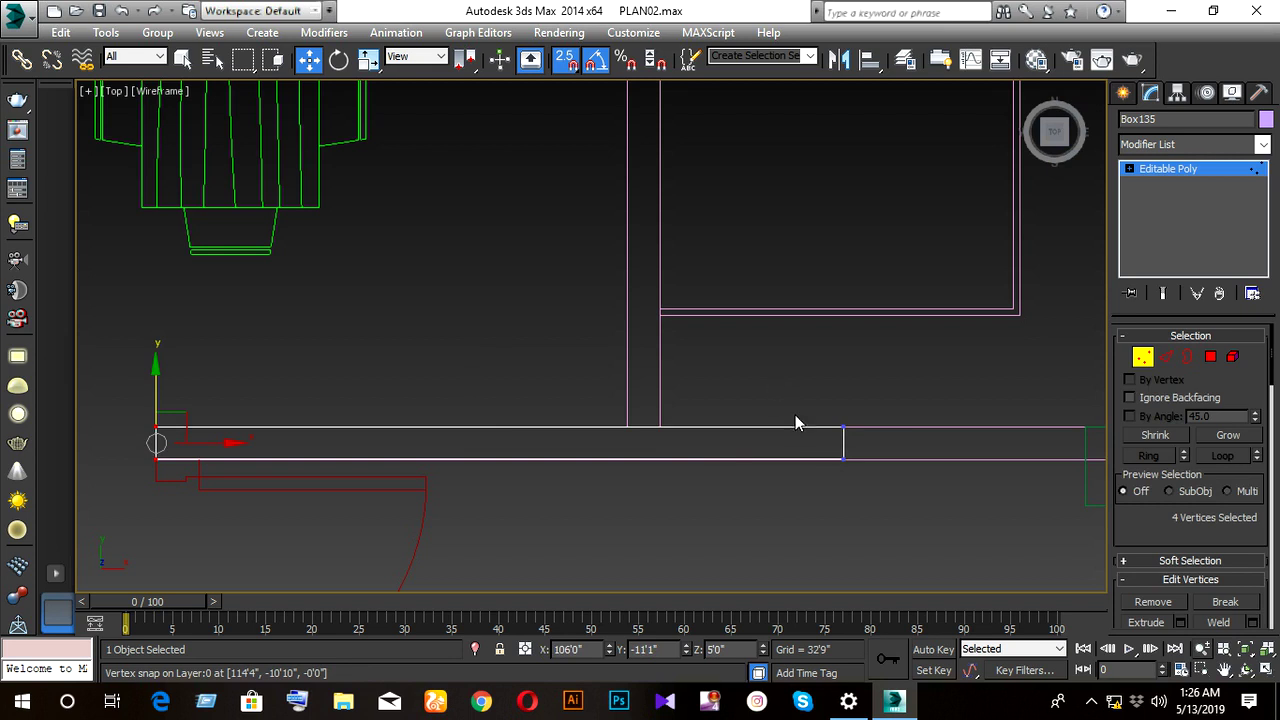
{"action": "scroll", "coordinate": [946, 490], "scroll_direction": "down", "scroll_amount": 2}
{"action": "scroll", "coordinate": [946, 490], "scroll_direction": "down", "scroll_amount": 3}
{"action": "left_click_drag", "start_coordinate": [731, 506], "coordinate": [817, 515]}
{"action": "scroll", "coordinate": [815, 510], "scroll_direction": "up", "scroll_amount": 2}
{"action": "middle_click_drag", "start_coordinate": [814, 509], "coordinate": [689, 571]}
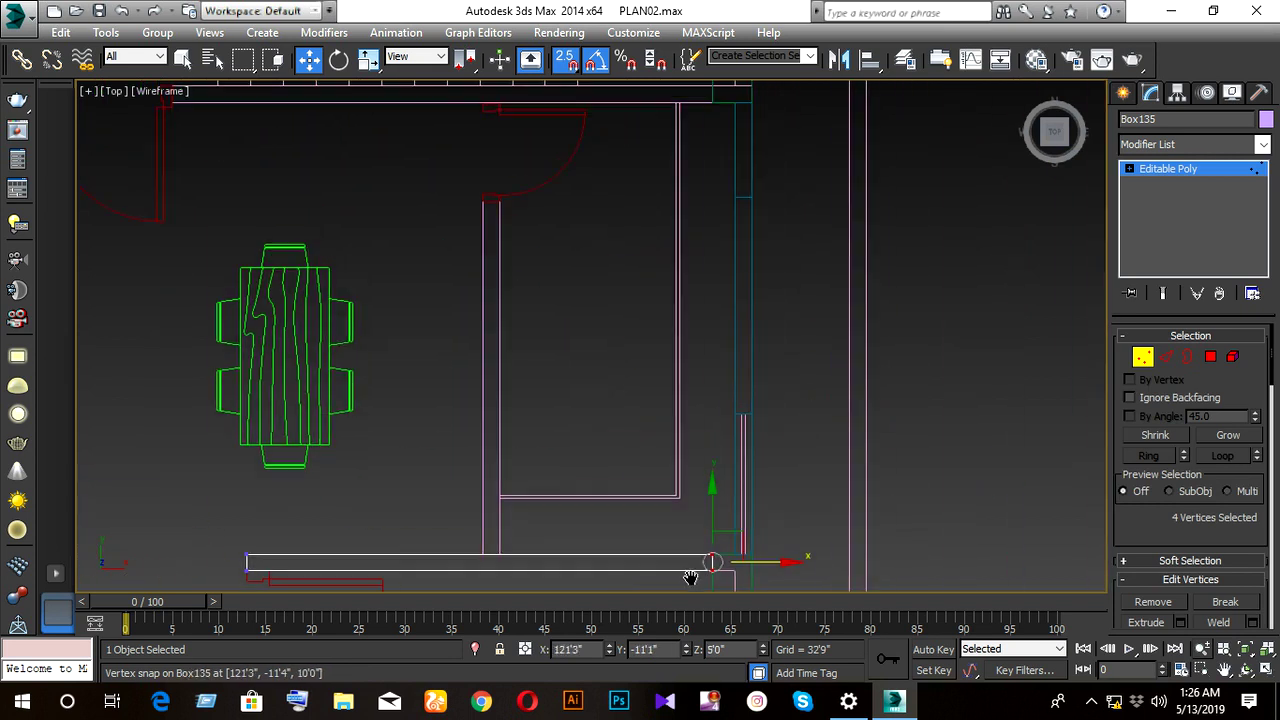
{"action": "left_click", "coordinate": [1142, 358]}
{"action": "scroll", "coordinate": [610, 495], "scroll_direction": "down", "scroll_amount": 2}
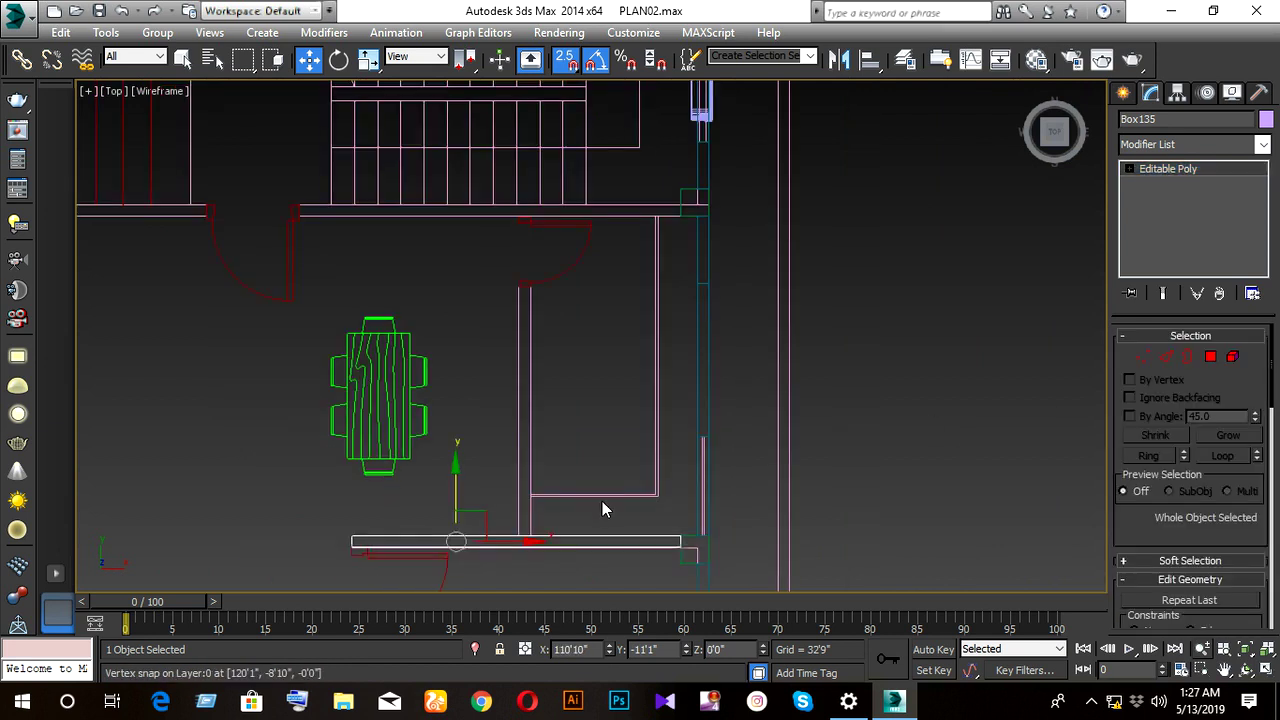
{"action": "middle_click_drag", "start_coordinate": [602, 501], "coordinate": [600, 415]}
- Clone the wall upward as Box136, rotate it vertical and snap it to the right-hand wall
{"action": "left_click_drag", "start_coordinate": [450, 415], "coordinate": [585, 330], "text": "shift"}
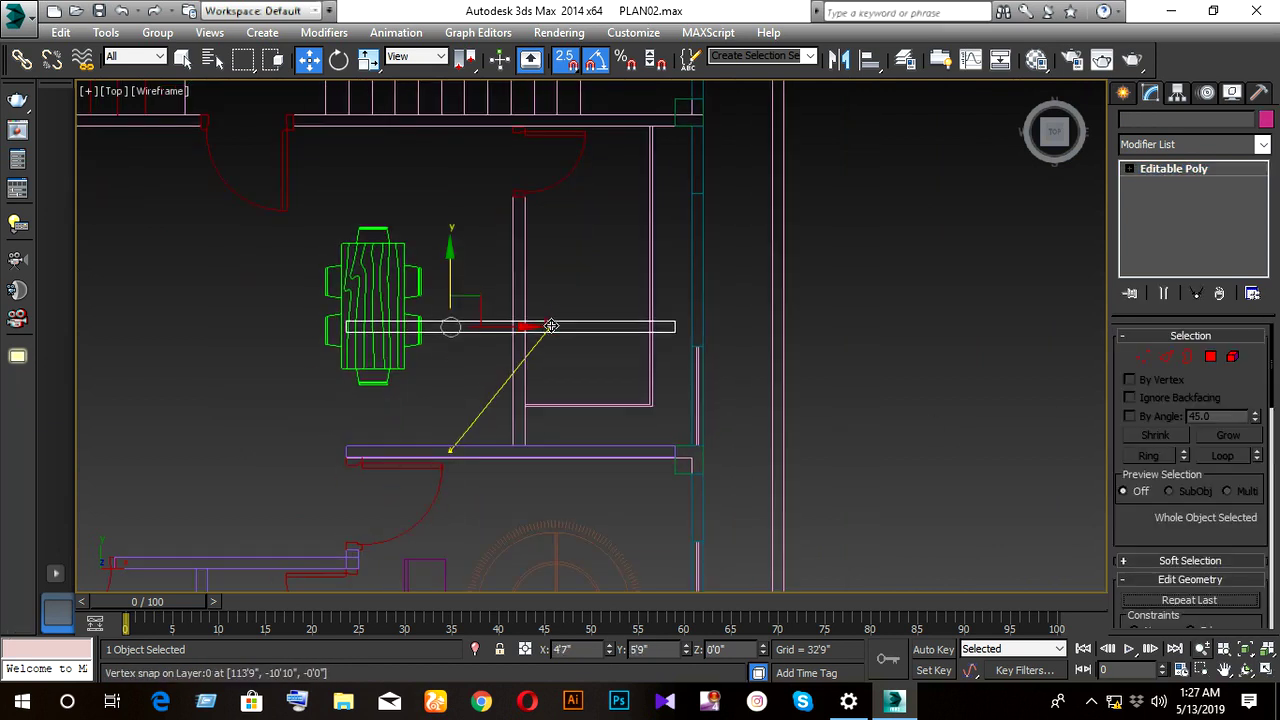
{"action": "left_click", "coordinate": [645, 428]}
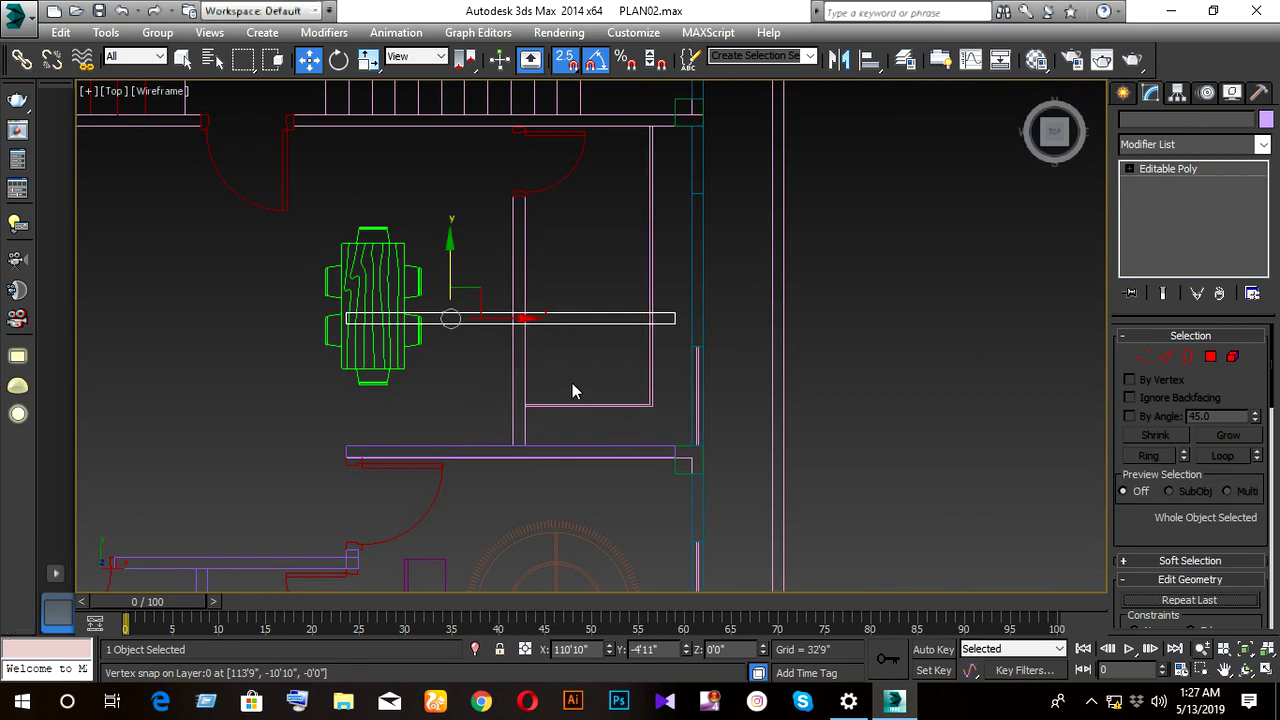
{"action": "key", "text": "e"}
{"action": "mouse_move", "coordinate": [503, 282]}
{"action": "left_mouse_down"}
{"action": "mouse_move", "coordinate": [557, 356]}
{"action": "mouse_move", "coordinate": [537, 390]}
{"action": "left_mouse_up"}
{"action": "key", "text": "w"}
{"action": "left_click_drag", "start_coordinate": [480, 330], "coordinate": [520, 317]}
- Vertex-snap Box136's end onto the plan's wall line
{"action": "scroll", "coordinate": [522, 320], "scroll_direction": "up", "scroll_amount": 3}
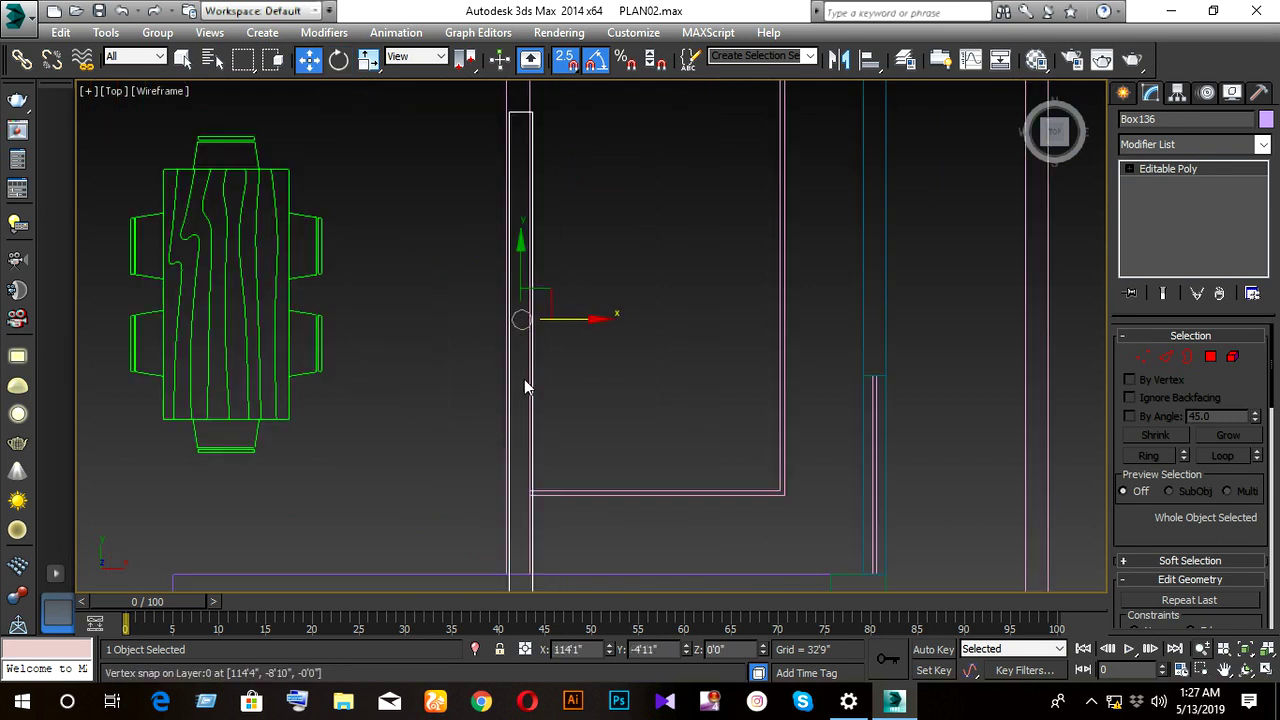
{"action": "middle_click_drag", "start_coordinate": [524, 380], "coordinate": [457, 223]}
{"action": "scroll", "coordinate": [485, 417], "scroll_direction": "down", "scroll_amount": 3}
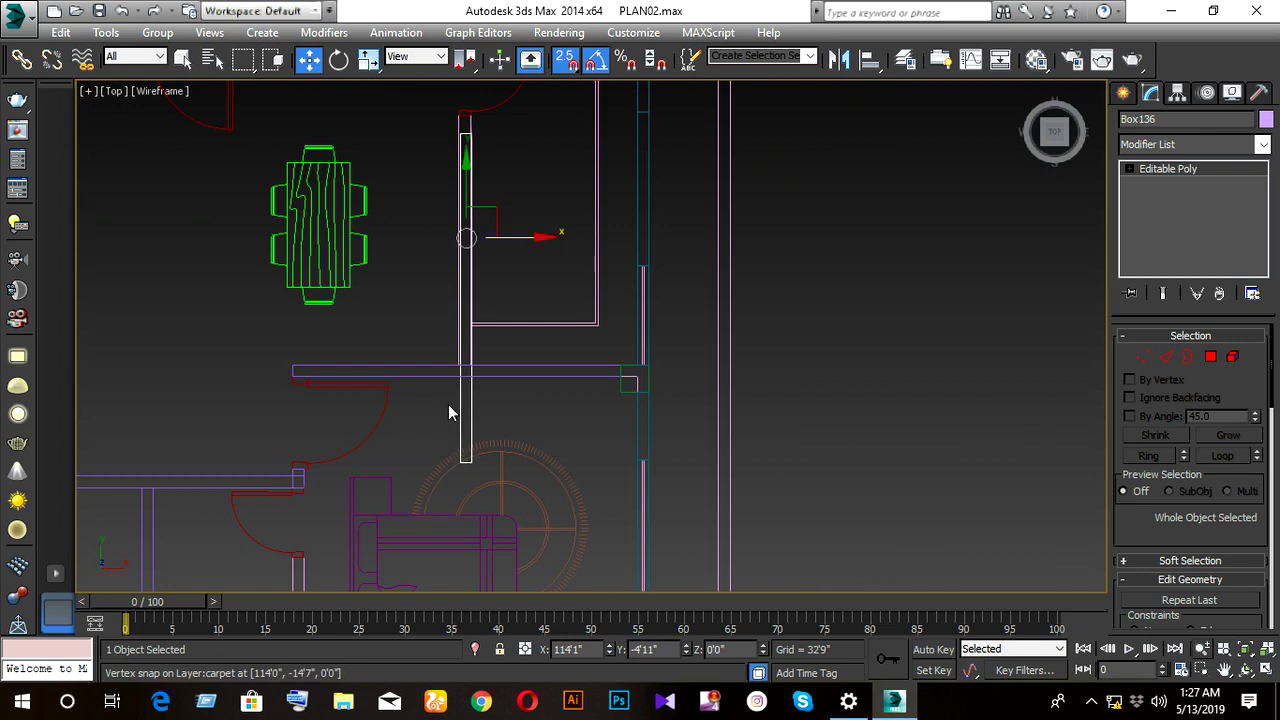
{"action": "scroll", "coordinate": [462, 360], "scroll_direction": "up", "scroll_amount": 2}
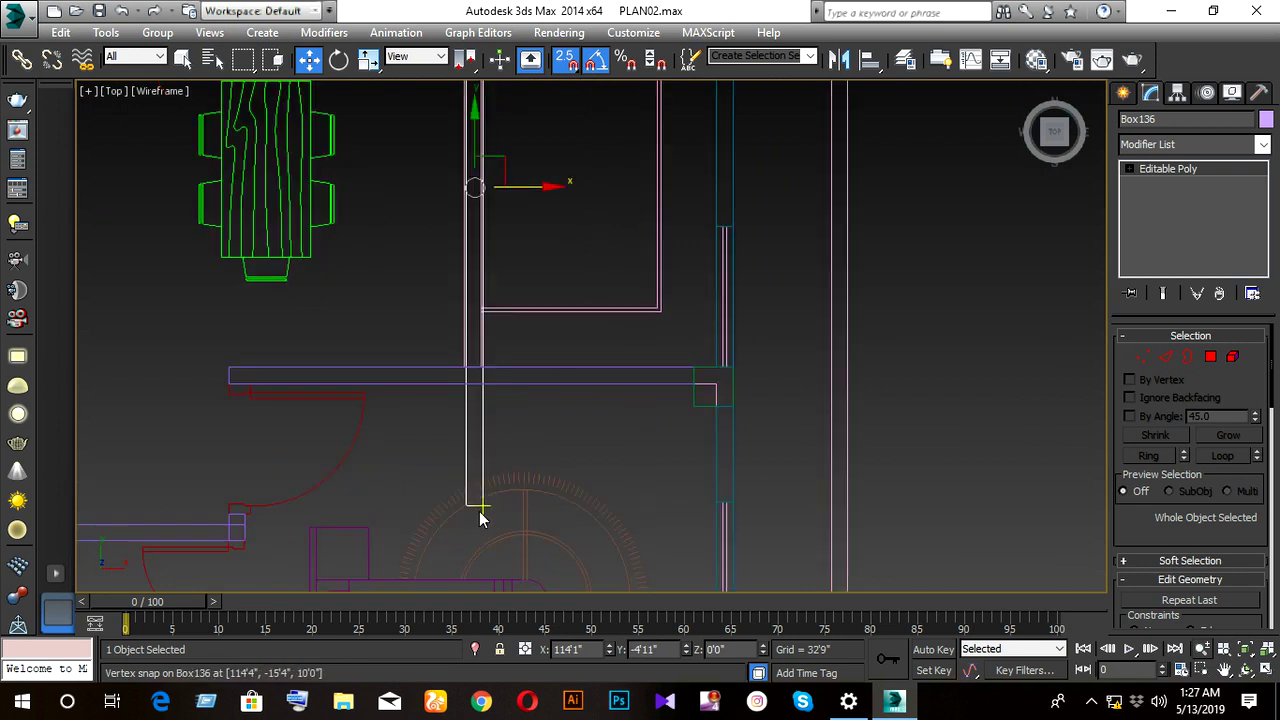
{"action": "left_click_drag", "start_coordinate": [478, 504], "coordinate": [484, 372]}
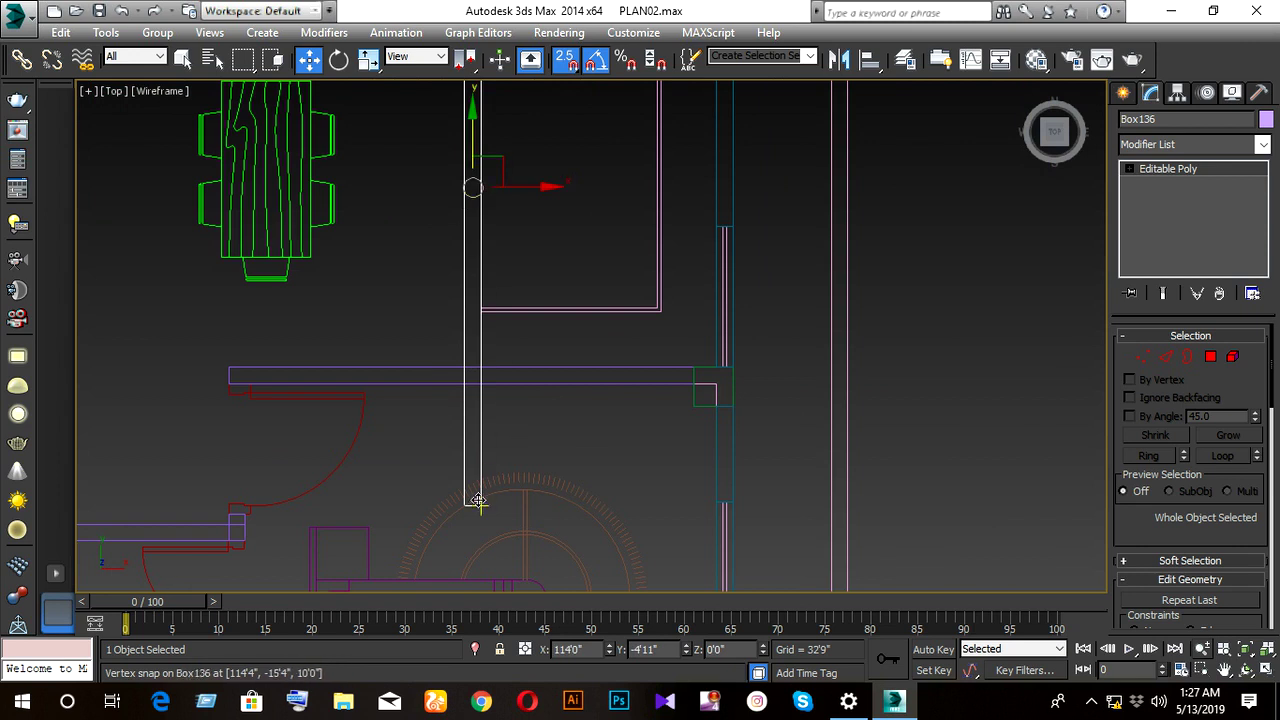
{"action": "left_click_drag", "start_coordinate": [480, 509], "coordinate": [480, 372]}
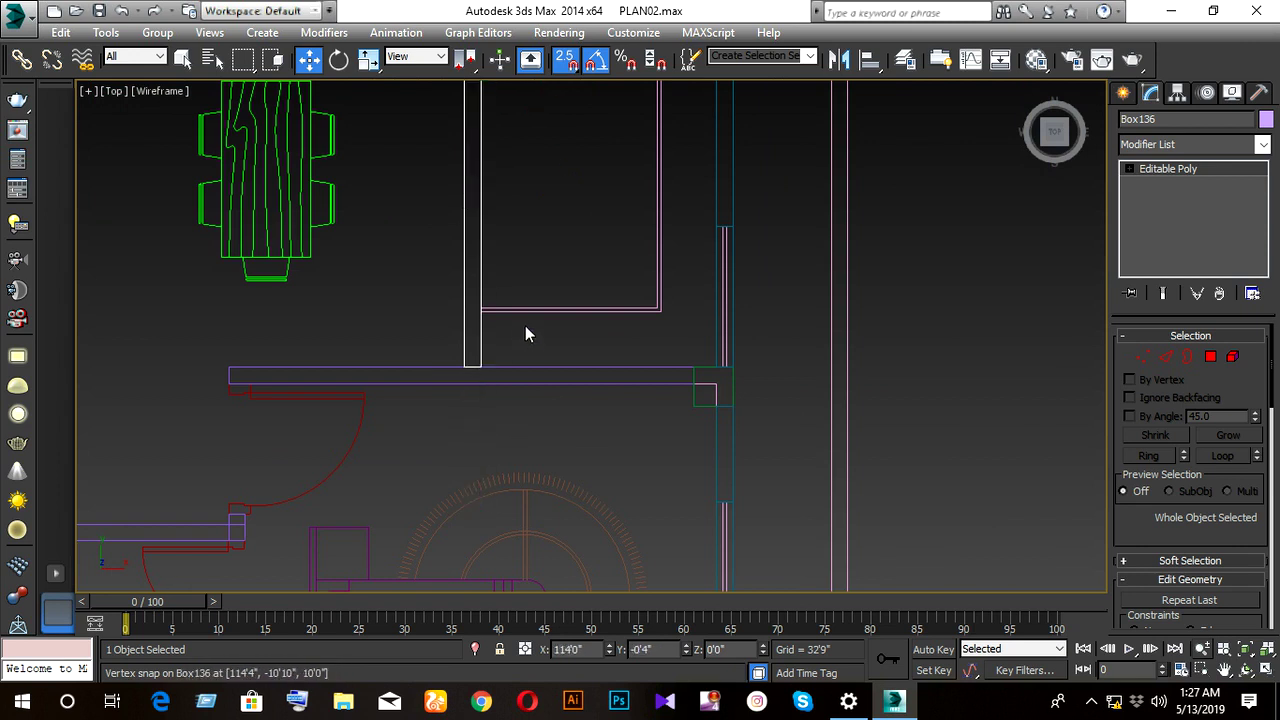
{"action": "scroll", "coordinate": [525, 325], "scroll_direction": "down", "scroll_amount": 3}
{"action": "mouse_move", "coordinate": [525, 325]}
{"action": "middle_mouse_down"}
{"action": "mouse_move", "coordinate": [516, 437]}
{"action": "mouse_move", "coordinate": [460, 434]}
{"action": "middle_mouse_up"}
{"action": "scroll", "coordinate": [460, 434], "scroll_direction": "up", "scroll_amount": 5}
{"action": "mouse_move", "coordinate": [480, 314]}
{"action": "middle_mouse_down"}
{"action": "mouse_move", "coordinate": [500, 386]}
{"action": "mouse_move", "coordinate": [582, 443]}
{"action": "middle_mouse_up"}
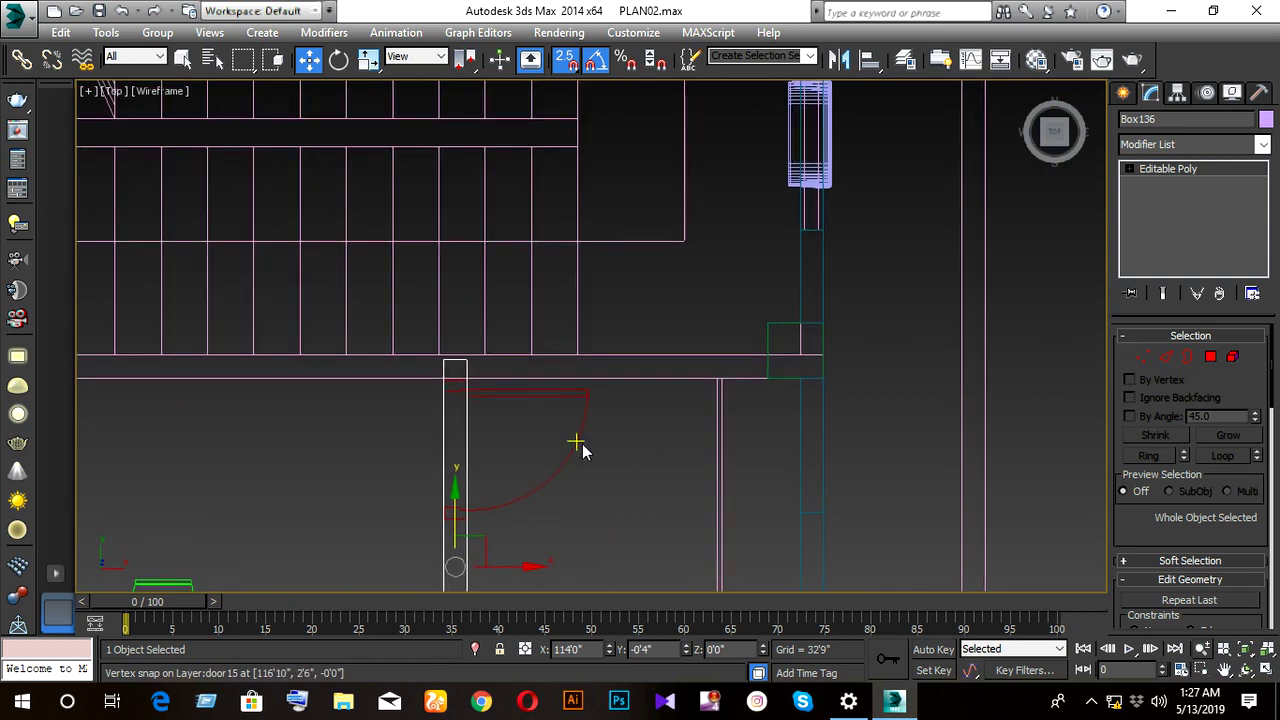
- Shorten Box136 by snapping its top vertices down onto the door frame
{"action": "left_click", "coordinate": [1142, 357]}
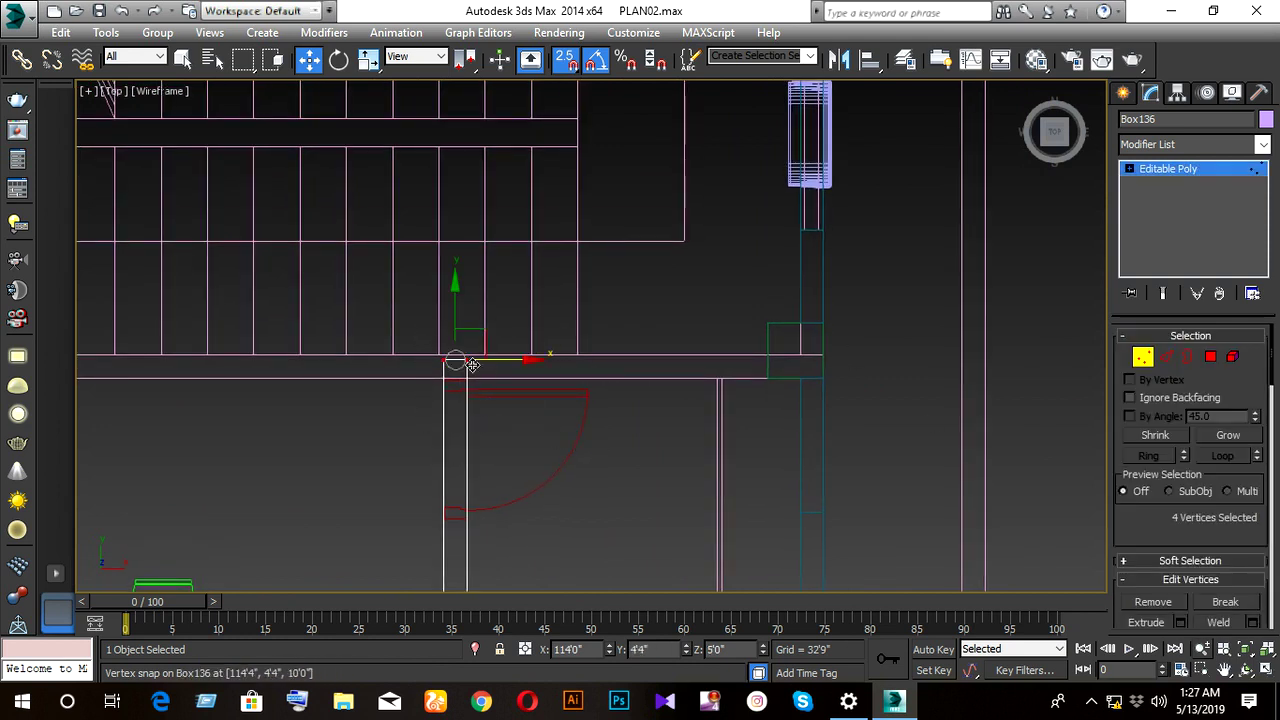
{"action": "mouse_move", "coordinate": [452, 362]}
{"action": "left_mouse_down"}
{"action": "mouse_move", "coordinate": [465, 543]}
{"action": "mouse_move", "coordinate": [463, 522]}
{"action": "left_mouse_up"}
{"action": "scroll", "coordinate": [490, 515], "scroll_direction": "down", "scroll_amount": 3}
{"action": "middle_click_drag", "start_coordinate": [517, 491], "coordinate": [571, 420]}
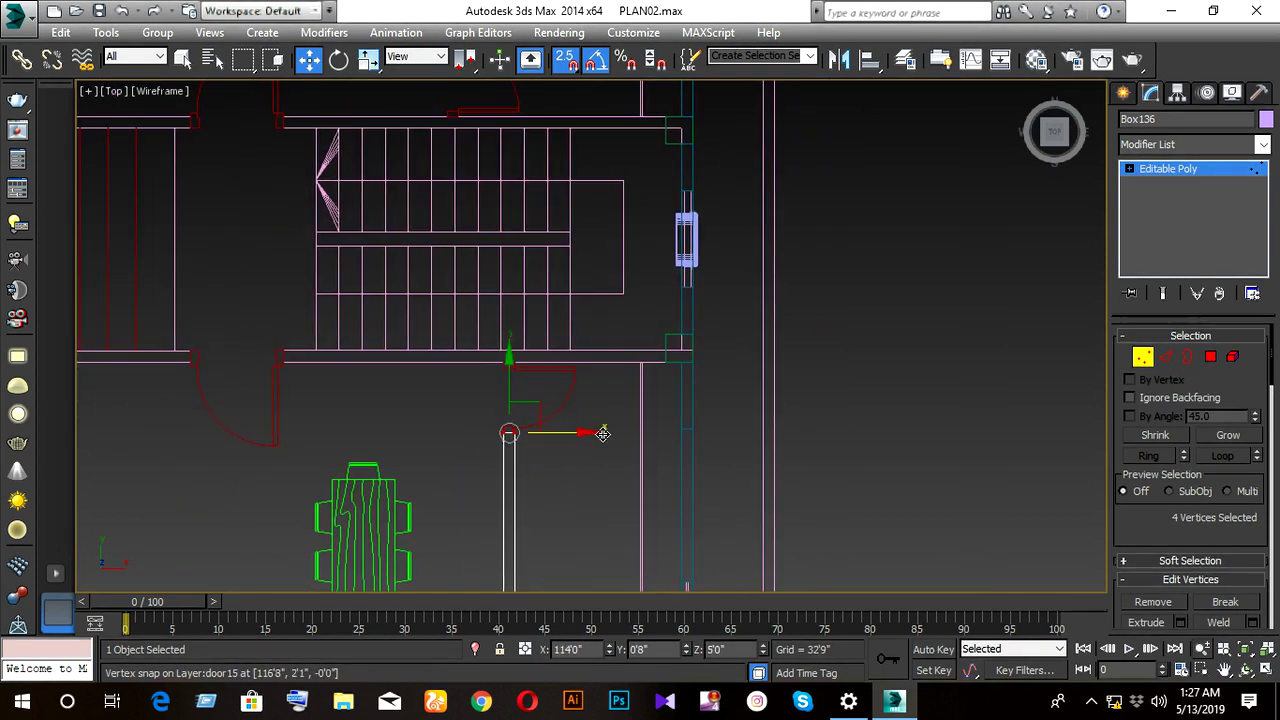
{"action": "key", "text": "1"}
{"action": "scroll", "coordinate": [623, 436], "scroll_direction": "down", "scroll_amount": 2}
{"action": "middle_click_drag", "start_coordinate": [555, 483], "coordinate": [514, 443]}
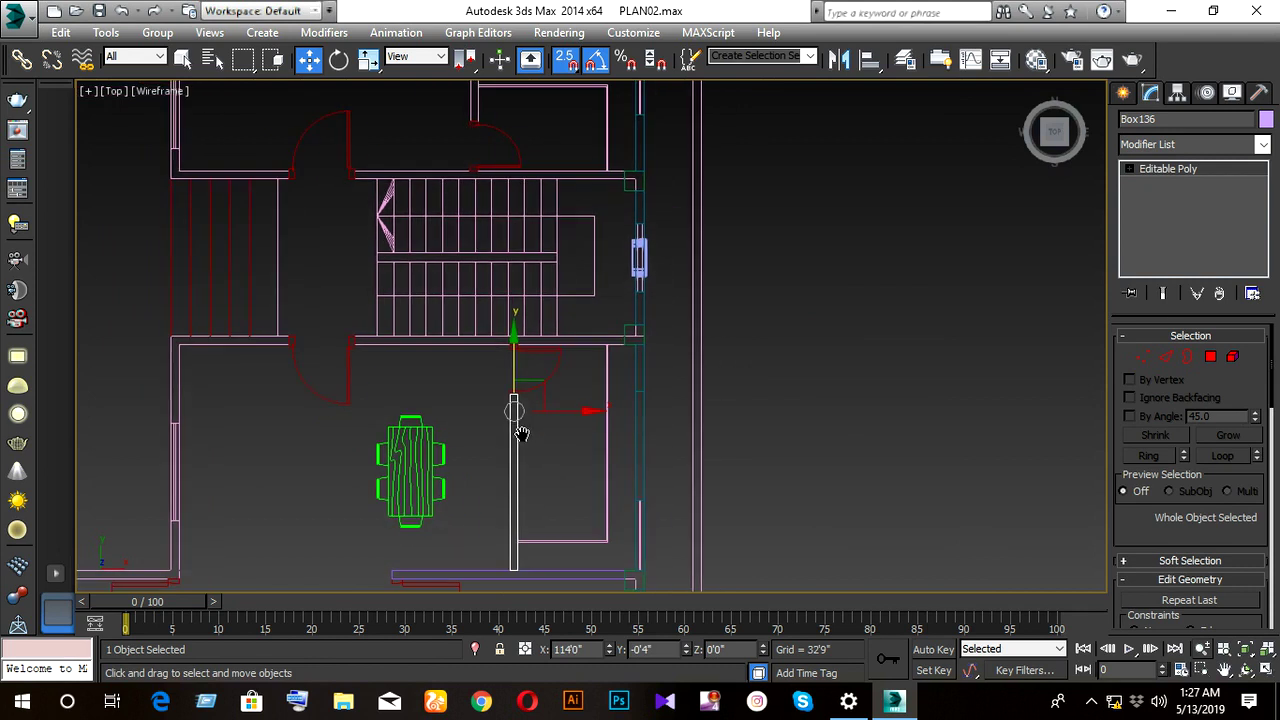
{"action": "scroll", "coordinate": [520, 425], "scroll_direction": "up", "scroll_amount": 2}
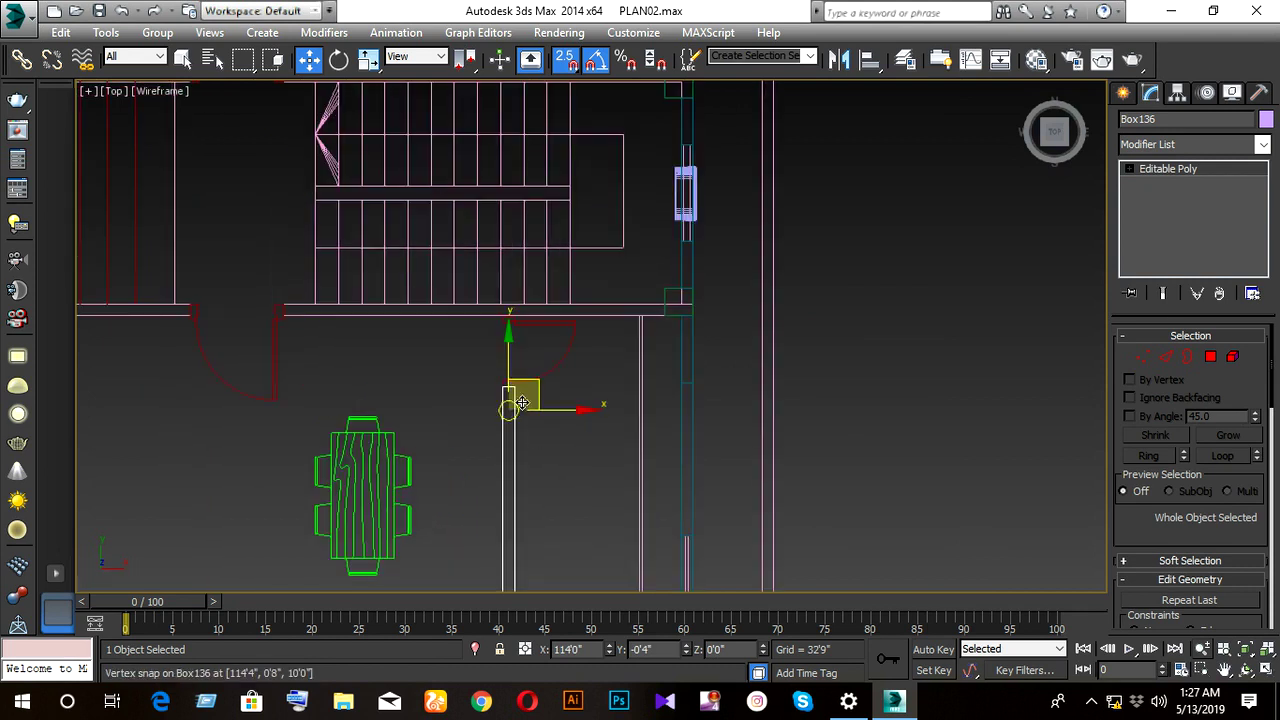
- Clone the partition upward as Box137, rotate it -90° horizontal and snap it to the stair-side line
{"action": "left_click_drag", "start_coordinate": [507, 380], "coordinate": [508, 262], "text": "shift"}
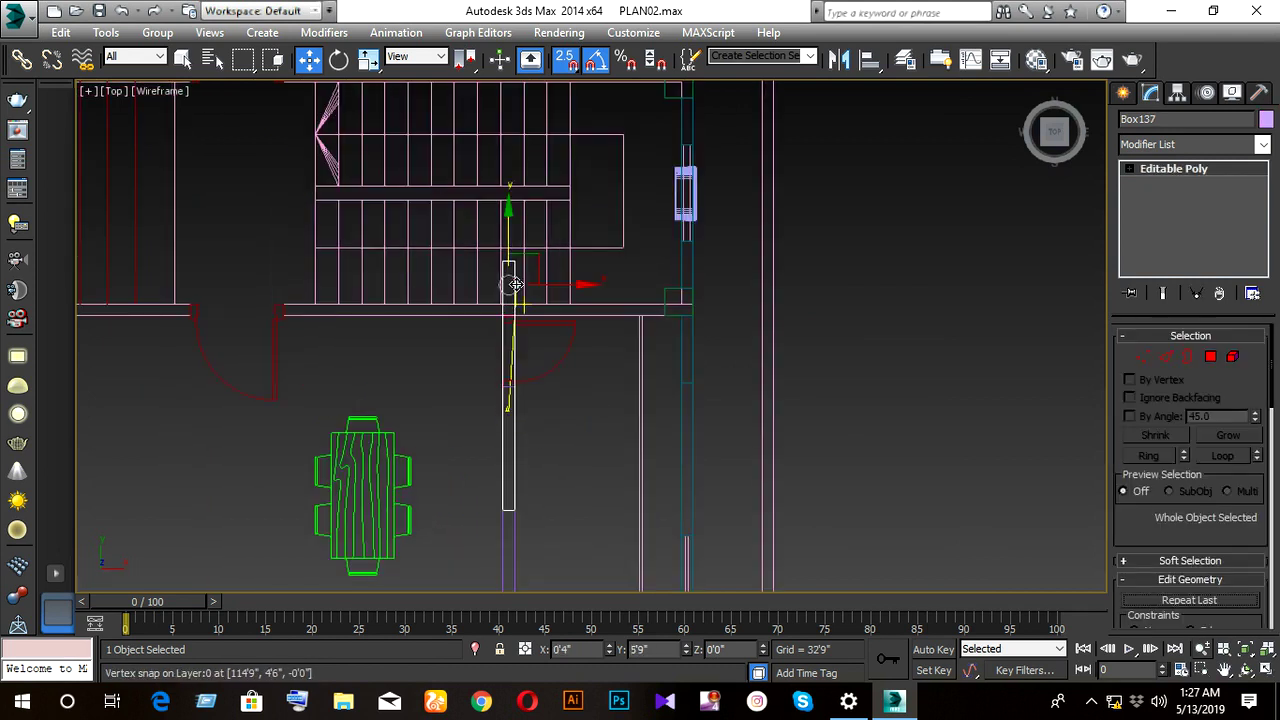
{"action": "left_click", "coordinate": [641, 429]}
{"action": "mouse_move", "coordinate": [514, 420]}
{"action": "middle_mouse_down"}
{"action": "mouse_move", "coordinate": [534, 371]}
{"action": "mouse_move", "coordinate": [562, 423]}
{"action": "middle_mouse_up"}
{"action": "key", "text": "e"}
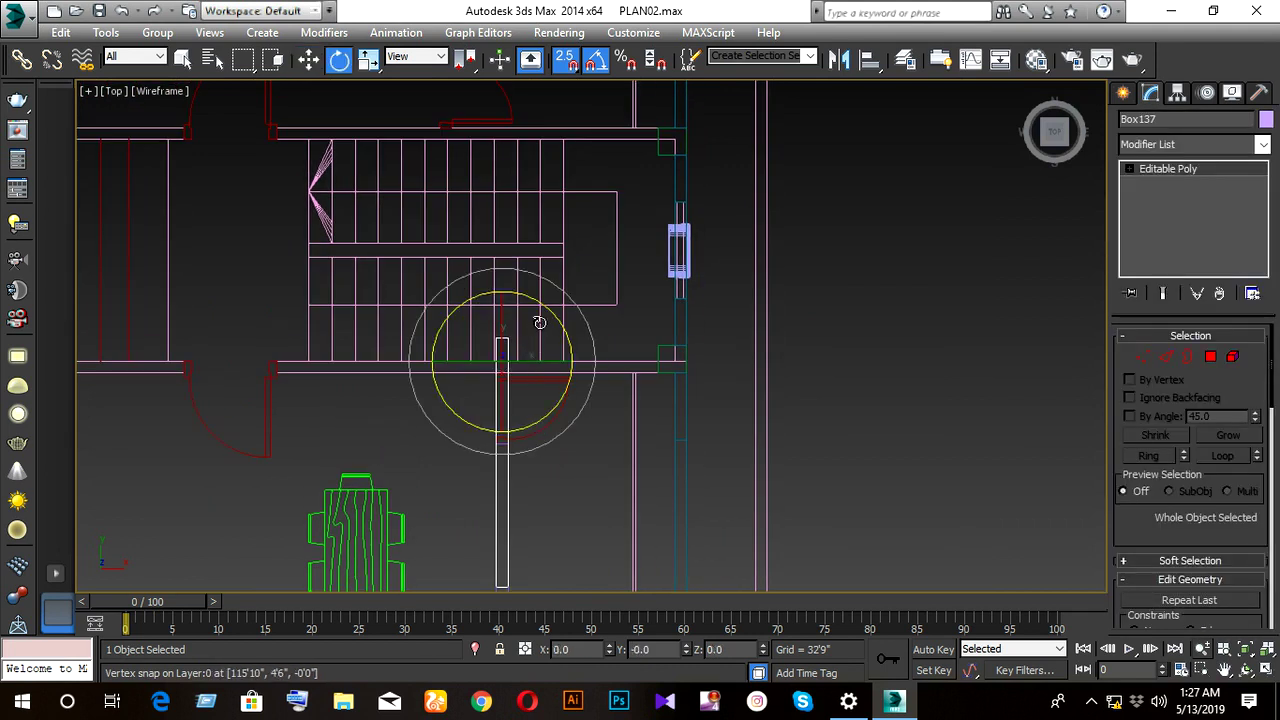
{"action": "mouse_move", "coordinate": [537, 320]}
{"action": "left_mouse_down"}
{"action": "mouse_move", "coordinate": [611, 368]}
{"action": "mouse_move", "coordinate": [606, 352]}
{"action": "left_mouse_up"}
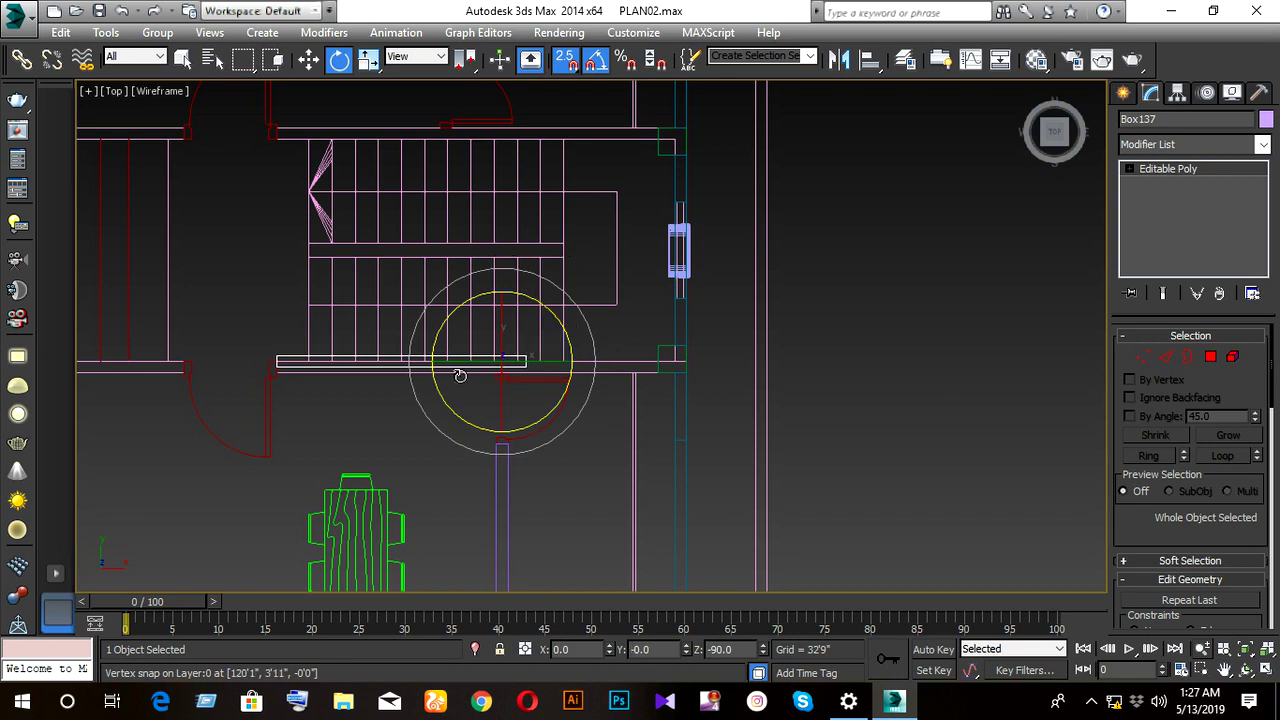
{"action": "scroll", "coordinate": [462, 389], "scroll_direction": "up", "scroll_amount": 5}
{"action": "key", "text": "w"}
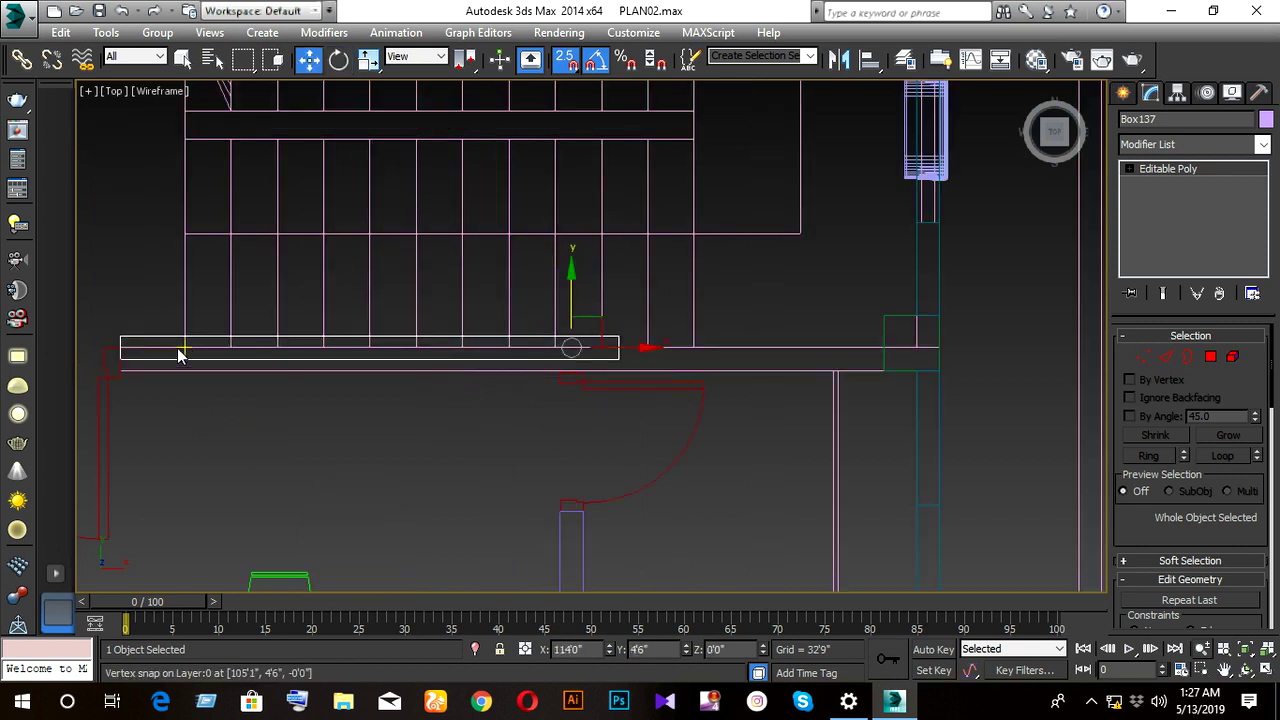
{"action": "left_click_drag", "start_coordinate": [124, 356], "coordinate": [132, 367]}
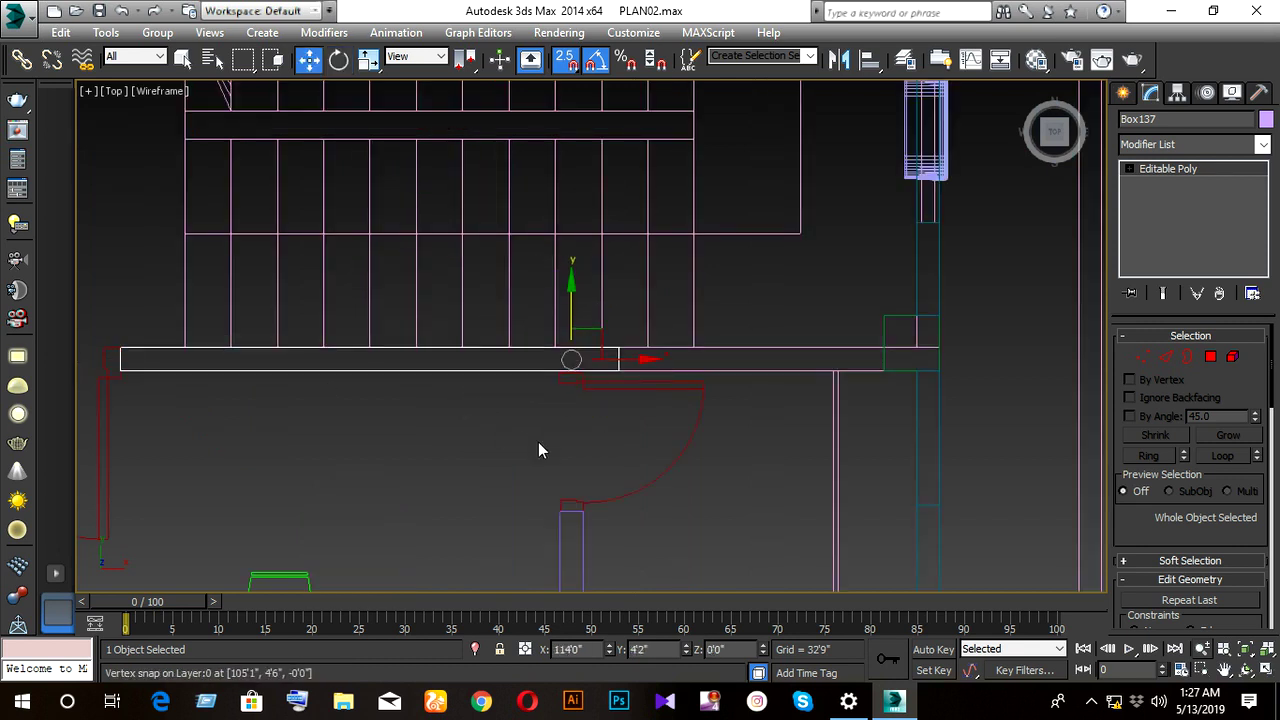
- Stretch Box137's right-end vertices along the wall line to the right-hand wall
{"action": "key", "text": "1"}
{"action": "left_click_drag", "start_coordinate": [586, 343], "coordinate": [691, 434]}
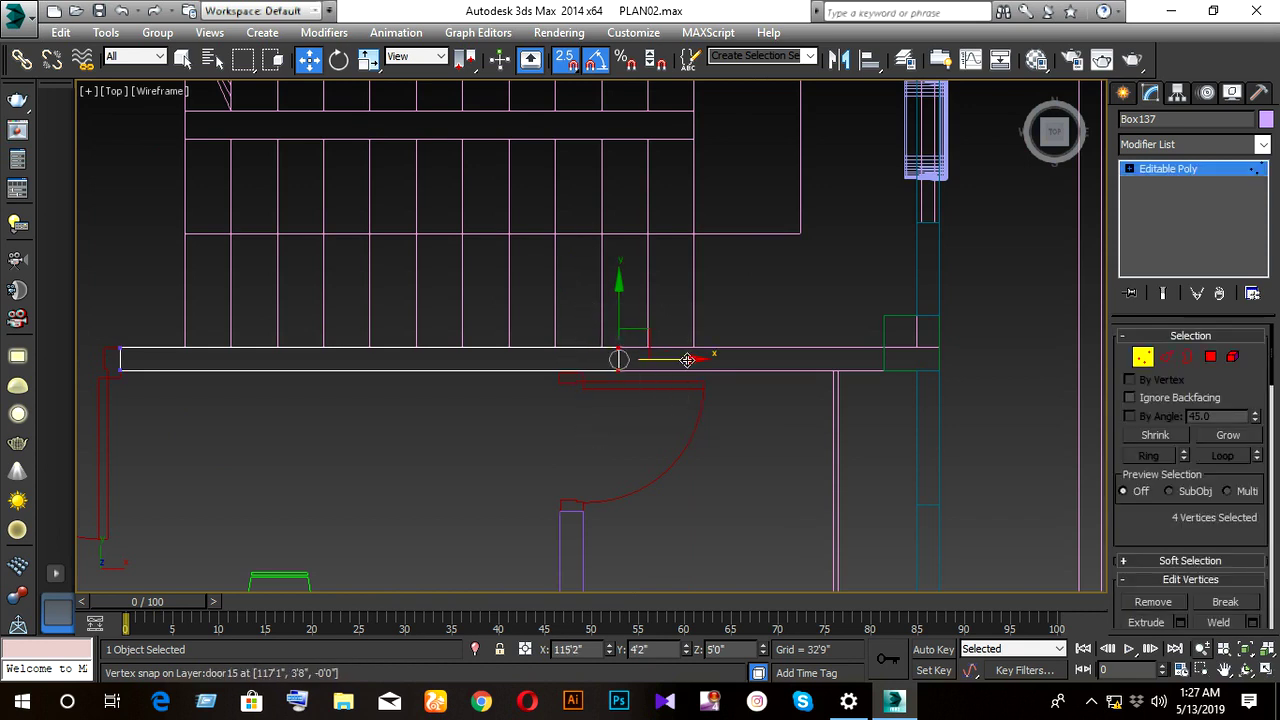
{"action": "mouse_move", "coordinate": [619, 359]}
{"action": "left_mouse_down"}
{"action": "mouse_move", "coordinate": [943, 383]}
{"action": "mouse_move", "coordinate": [870, 372]}
{"action": "left_mouse_up"}
{"action": "scroll", "coordinate": [800, 400], "scroll_direction": "down", "scroll_amount": 5}
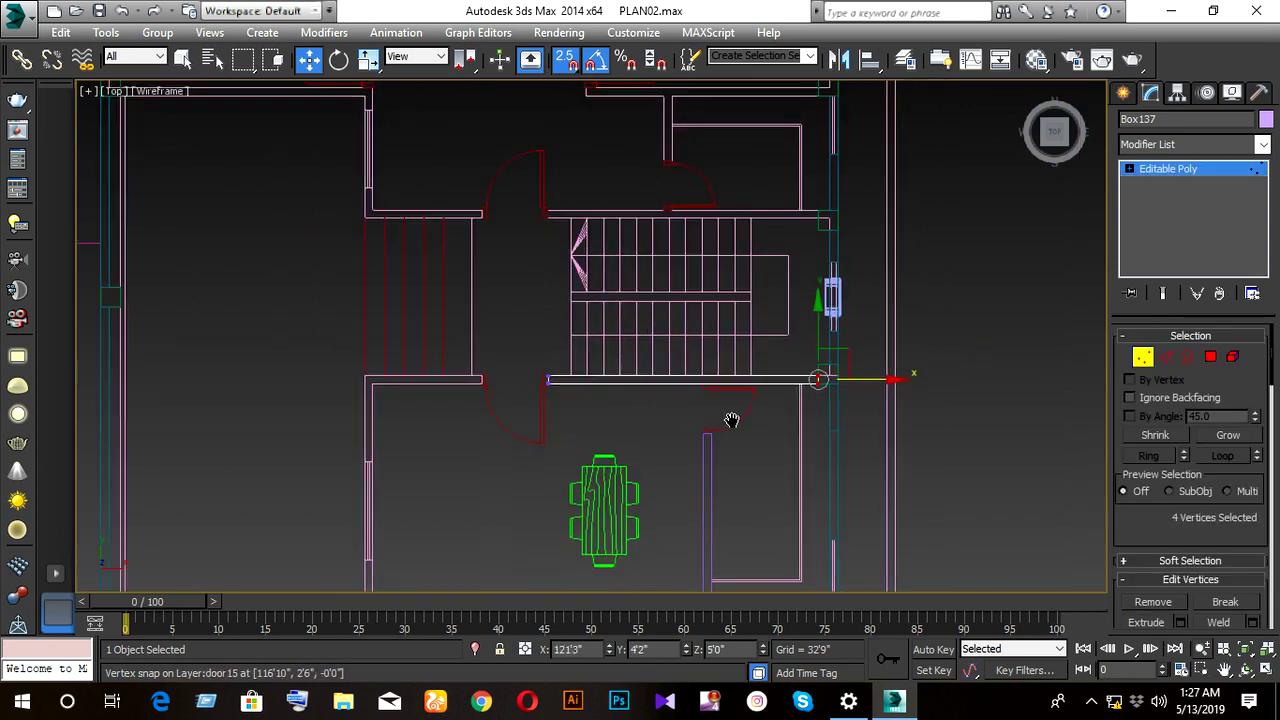
{"action": "middle_click_drag", "start_coordinate": [729, 420], "coordinate": [669, 382]}
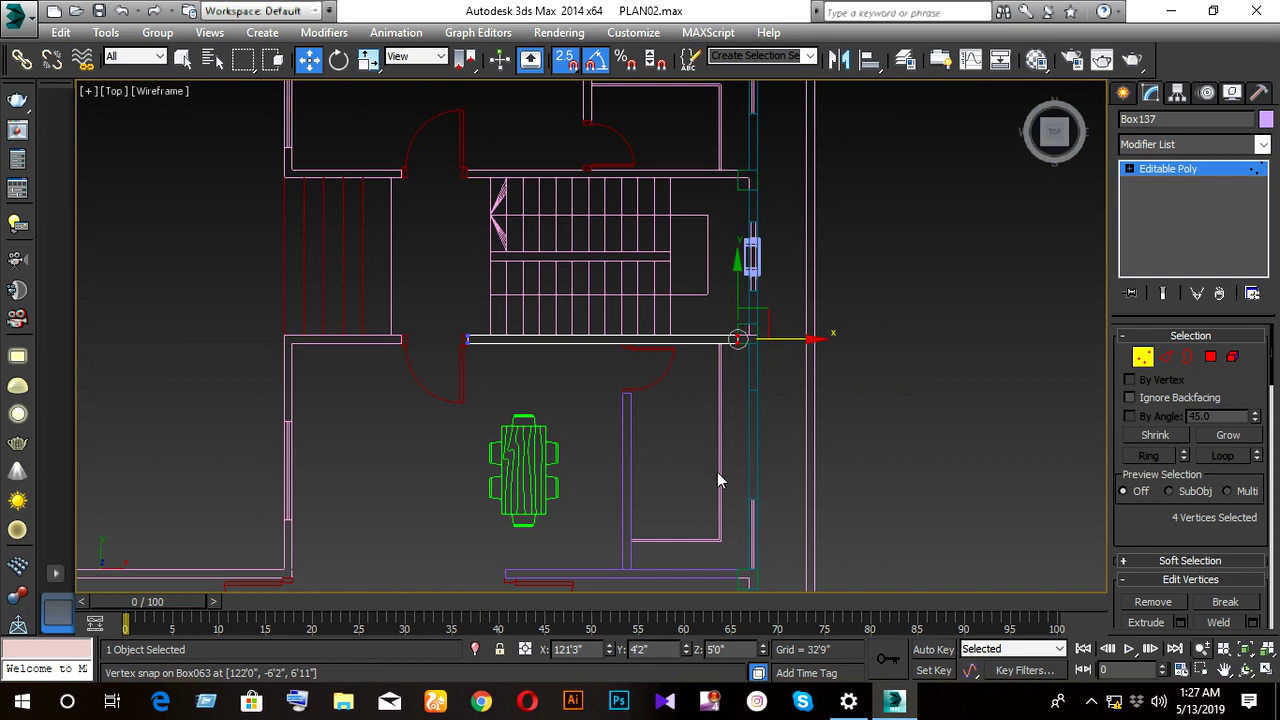
{"action": "left_click", "coordinate": [1140, 360]}
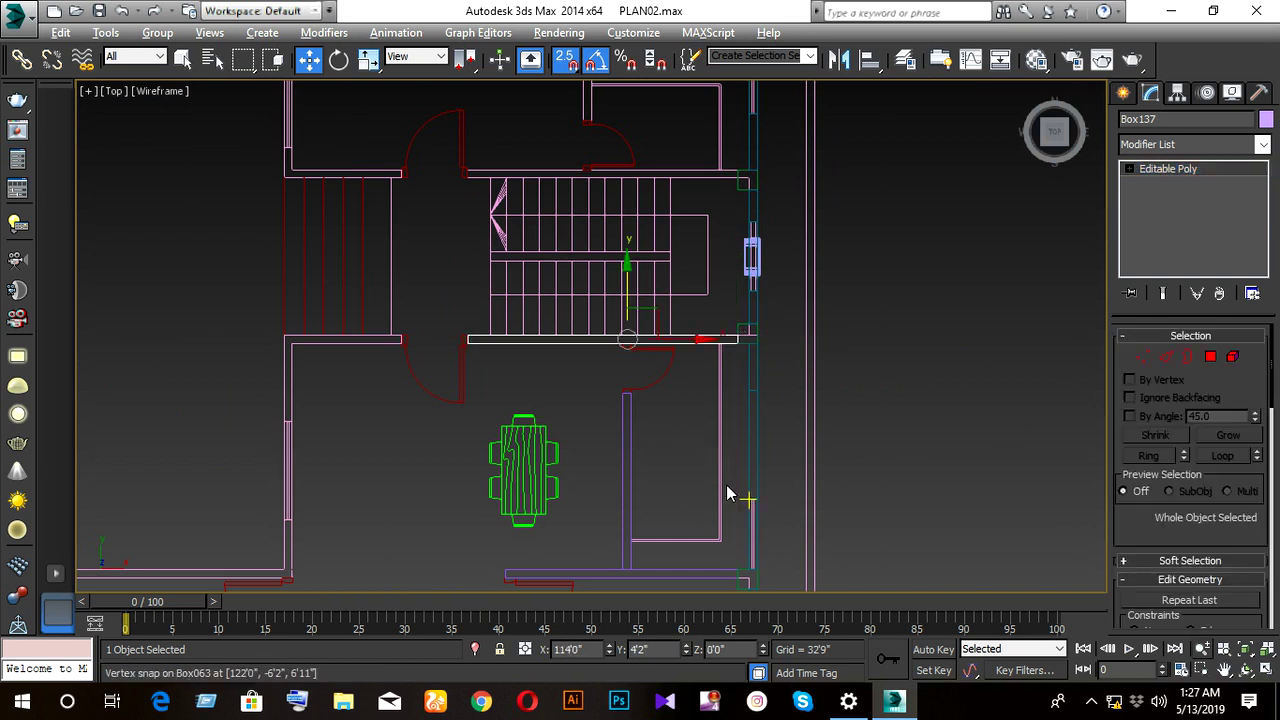
{"action": "mouse_move", "coordinate": [727, 494]}
{"action": "middle_mouse_down", "text": "alt"}
{"action": "mouse_move", "coordinate": [601, 395]}
{"action": "mouse_move", "coordinate": [493, 340]}
{"action": "middle_mouse_up", "text": "alt"}
- Select partition wall Box136 and switch the viewport to Realistic shading
{"action": "left_click", "coordinate": [486, 331]}
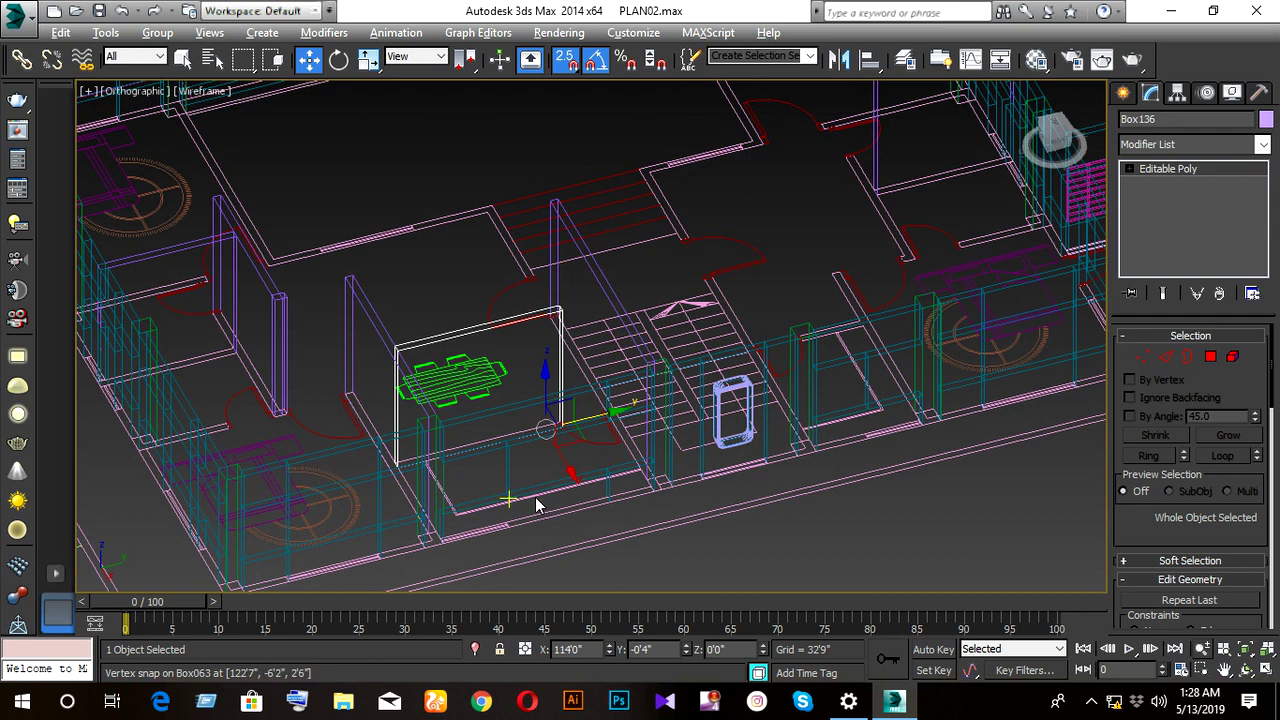
{"action": "mouse_move", "coordinate": [536, 505]}
{"action": "middle_mouse_down", "text": "alt"}
{"action": "mouse_move", "coordinate": [583, 471]}
{"action": "mouse_move", "coordinate": [510, 473]}
{"action": "middle_mouse_up", "text": "alt"}
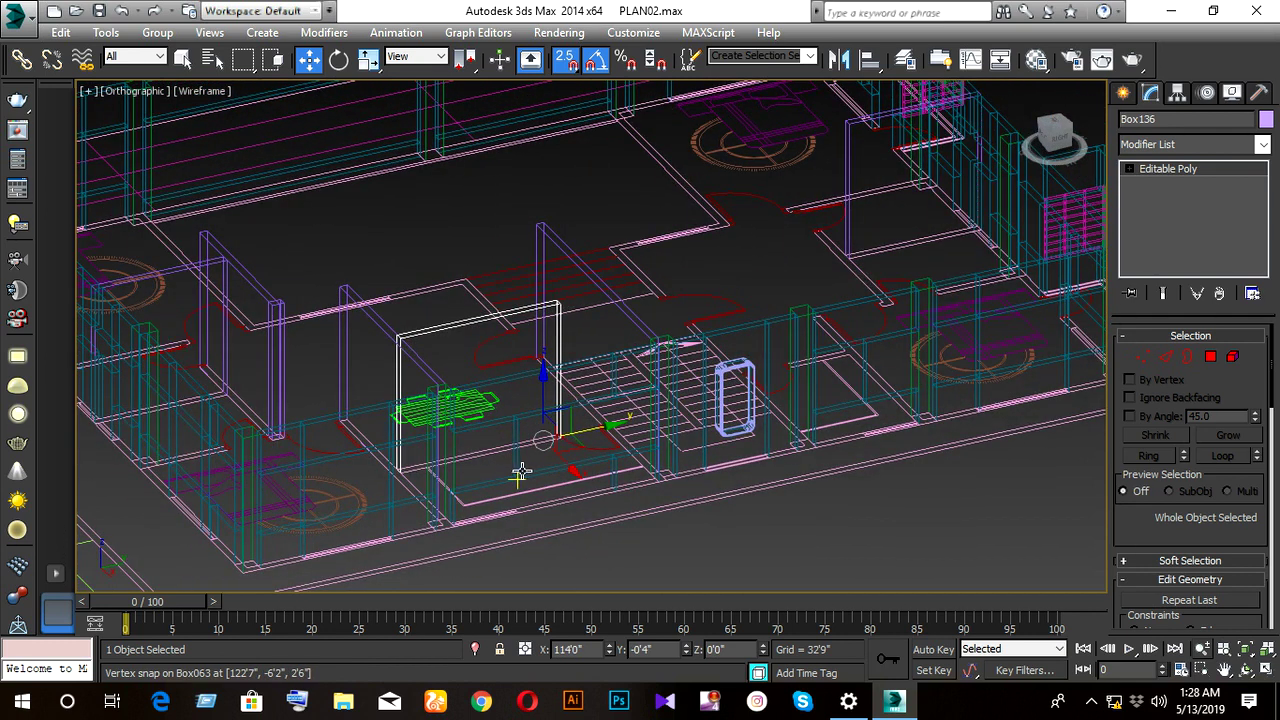
{"action": "key", "text": "F3"}
{"action": "mouse_move", "coordinate": [549, 492]}
{"action": "middle_mouse_down", "text": "alt"}
{"action": "mouse_move", "coordinate": [597, 503]}
{"action": "mouse_move", "coordinate": [531, 480]}
{"action": "mouse_move", "coordinate": [503, 491]}
{"action": "mouse_move", "coordinate": [589, 517]}
{"action": "mouse_move", "coordinate": [560, 543]}
{"action": "mouse_move", "coordinate": [696, 557]}
{"action": "mouse_move", "coordinate": [666, 563]}
{"action": "middle_mouse_up", "text": "alt"}
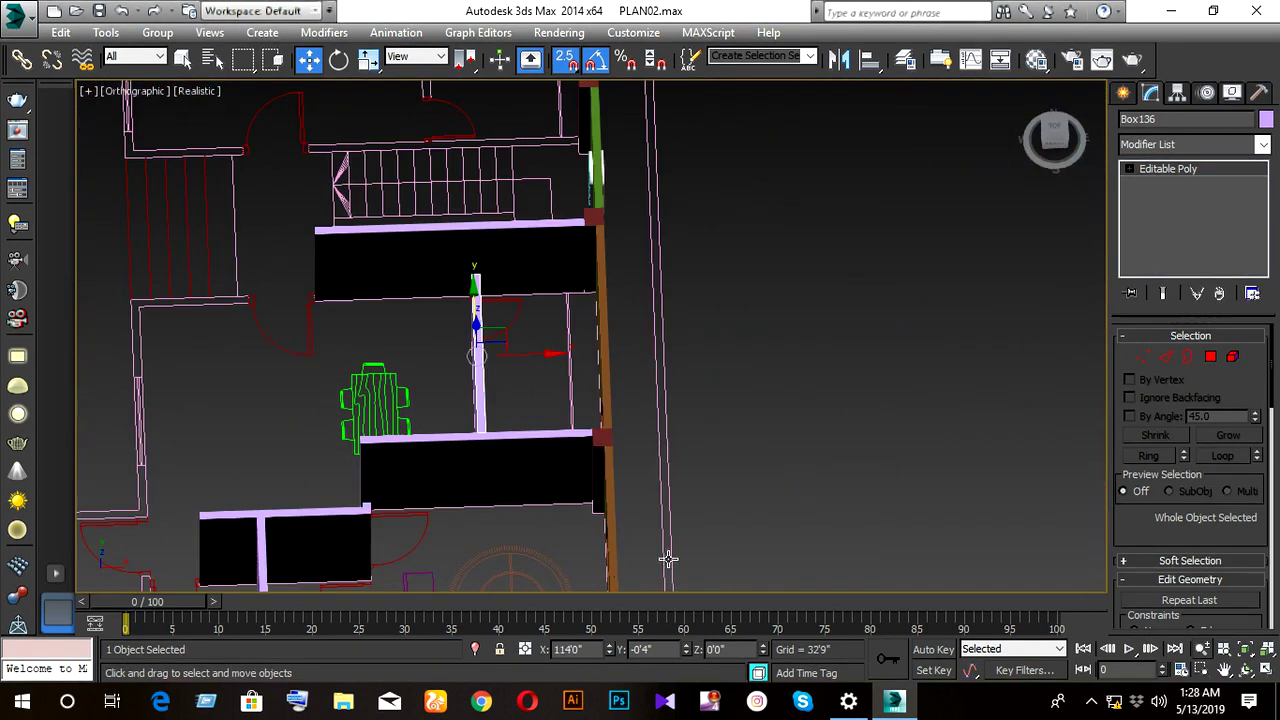
- Orbit, zoom out and pan to review the new partition walls over the floor plan
{"action": "scroll", "coordinate": [579, 402], "scroll_direction": "up", "scroll_amount": 4}
{"action": "middle_click_drag", "start_coordinate": [578, 404], "coordinate": [566, 474], "text": "alt"}
{"action": "scroll", "coordinate": [562, 469], "scroll_direction": "down", "scroll_amount": 3}
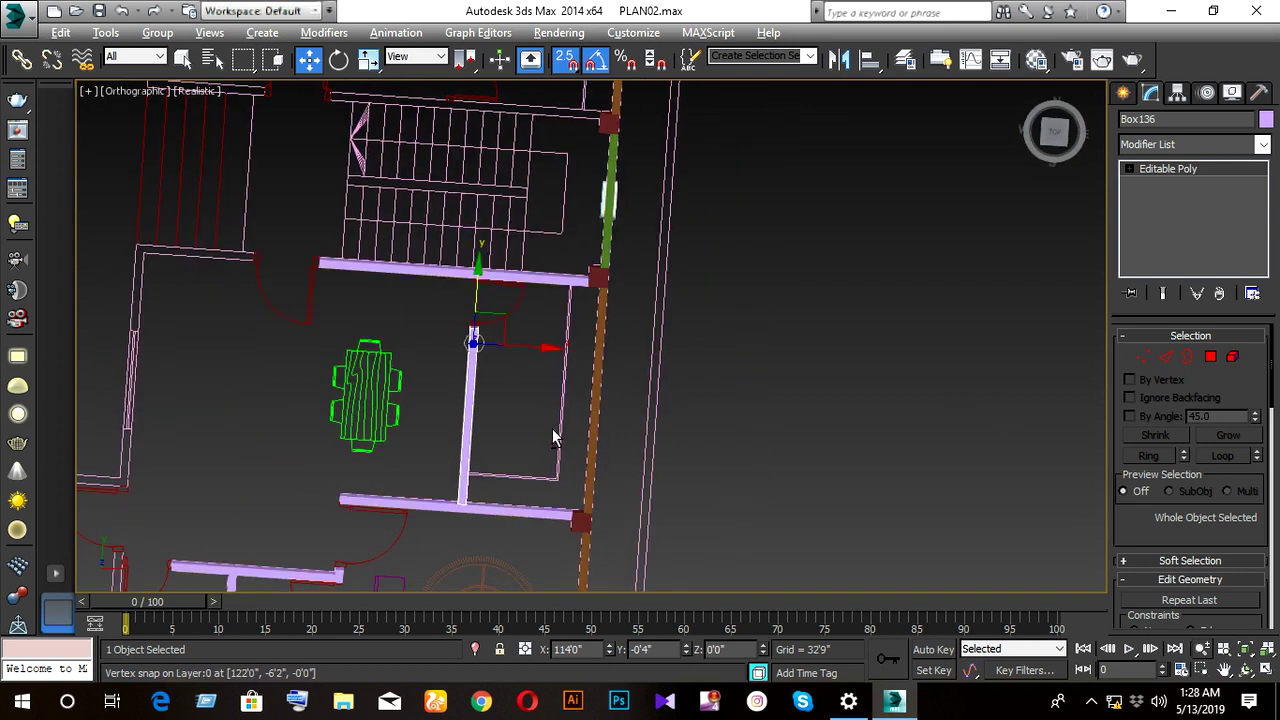
{"action": "mouse_move", "coordinate": [556, 438]}
{"action": "middle_mouse_down", "text": "alt"}
{"action": "mouse_move", "coordinate": [697, 380]}
{"action": "mouse_move", "coordinate": [530, 381]}
{"action": "mouse_move", "coordinate": [581, 404]}
{"action": "mouse_move", "coordinate": [612, 454]}
{"action": "middle_mouse_up", "text": "alt"}
{"action": "scroll", "coordinate": [530, 381], "scroll_direction": "down", "scroll_amount": 2}
{"action": "scroll", "coordinate": [530, 381], "scroll_direction": "down", "scroll_amount": 3}
{"action": "scroll", "coordinate": [530, 381], "scroll_direction": "down", "scroll_amount": 3}
{"action": "middle_click_drag", "start_coordinate": [419, 440], "coordinate": [618, 444]}
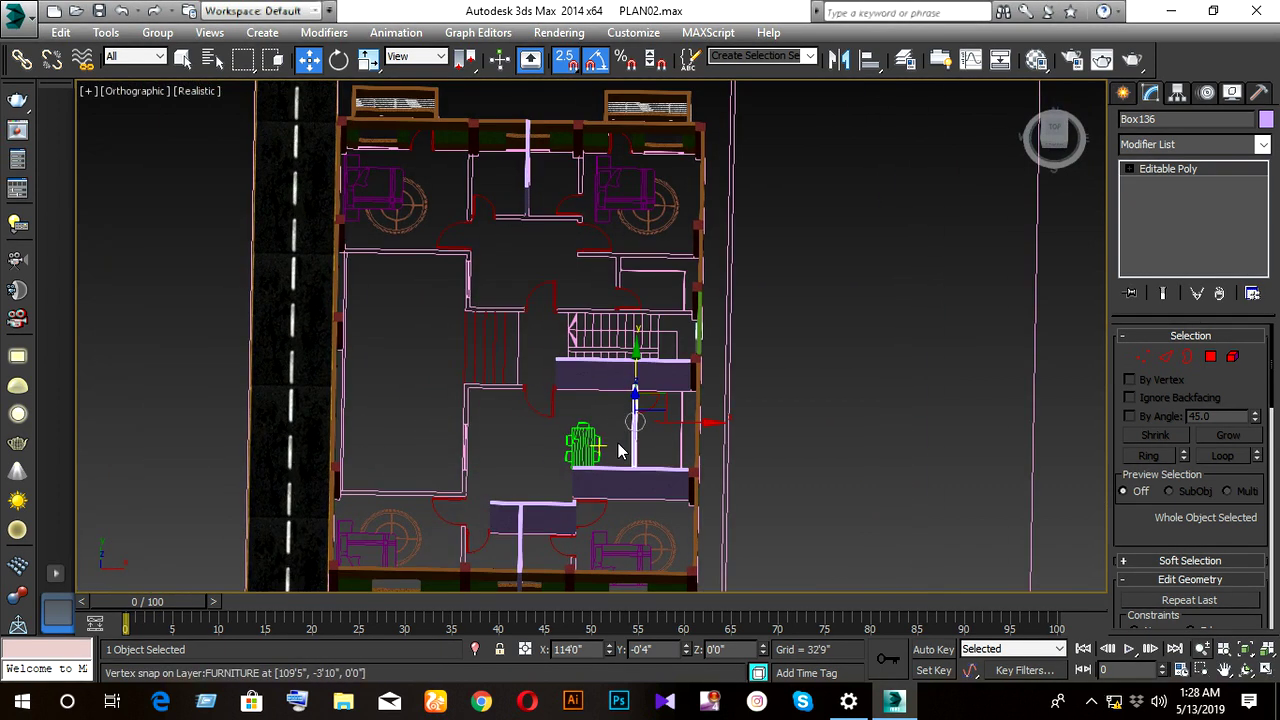
- In the Top view, copy the wall over to the left wall line as Box138
{"action": "key", "text": "t"}
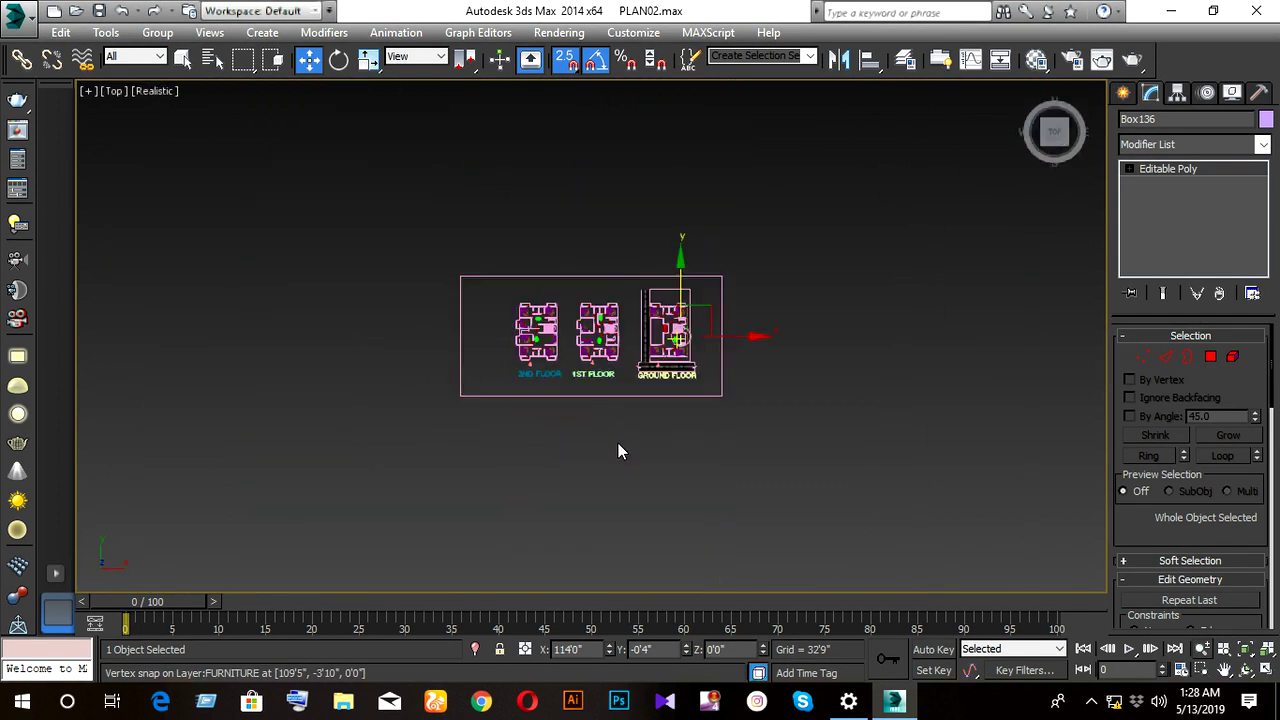
{"action": "scroll", "coordinate": [618, 443], "scroll_direction": "up", "scroll_amount": 5}
{"action": "scroll", "coordinate": [699, 426], "scroll_direction": "down", "scroll_amount": 3}
{"action": "scroll", "coordinate": [705, 424], "scroll_direction": "up", "scroll_amount": 1}
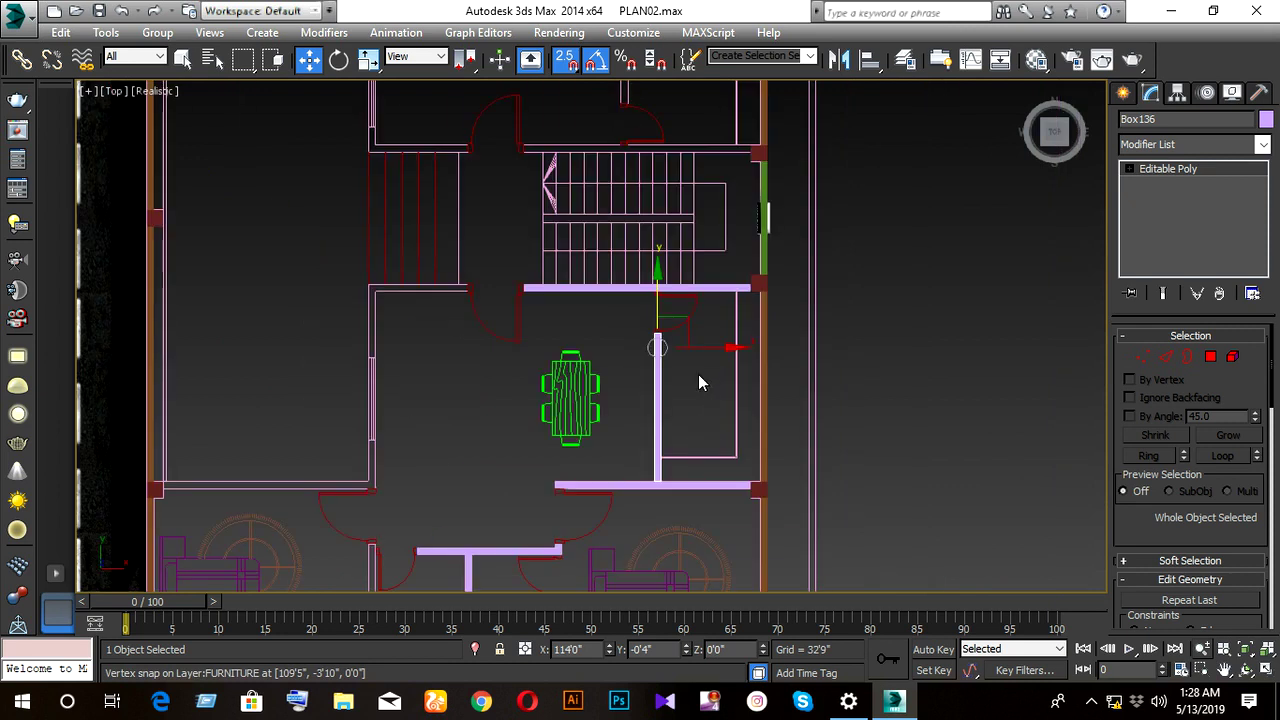
{"action": "left_click_drag", "start_coordinate": [657, 340], "coordinate": [366, 353], "text": "shift"}
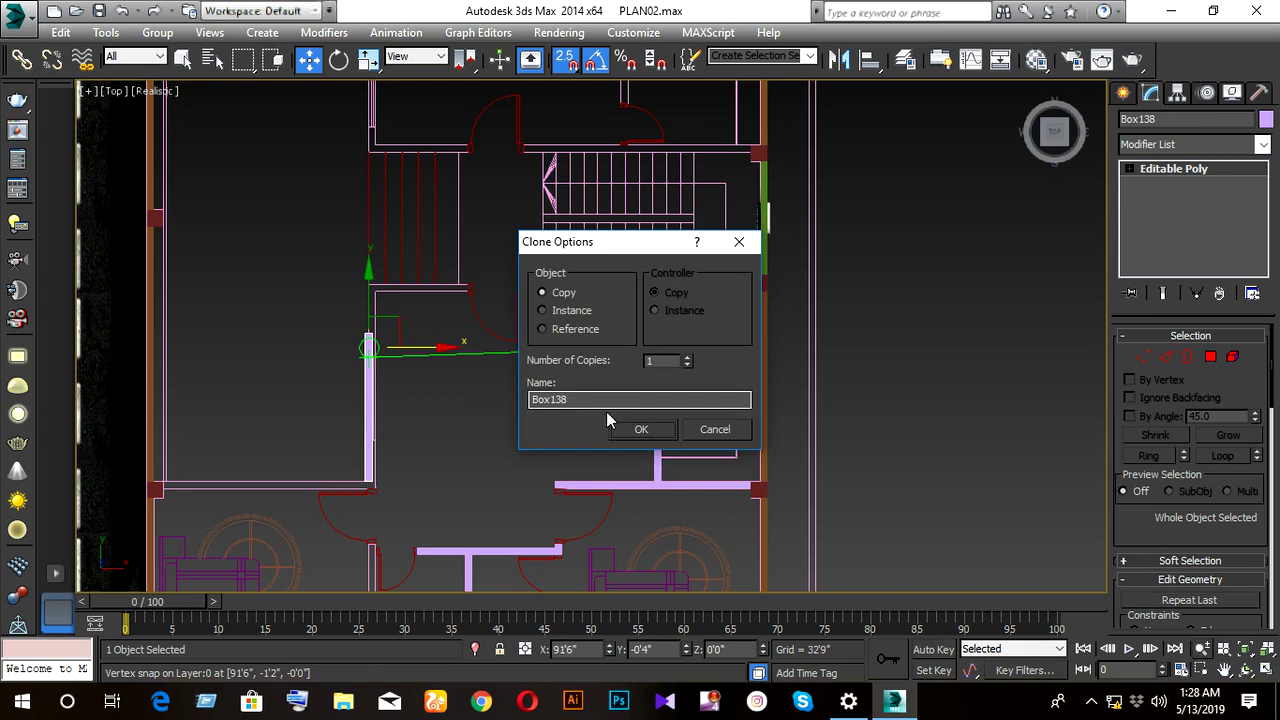
{"action": "key", "text": "Return"}
- Vertex-snap Box138's top and bottom ends onto the plan lines, then exit Vertex mode
{"action": "scroll", "coordinate": [347, 414], "scroll_direction": "up", "scroll_amount": 2}
{"action": "scroll", "coordinate": [347, 414], "scroll_direction": "up", "scroll_amount": 2}
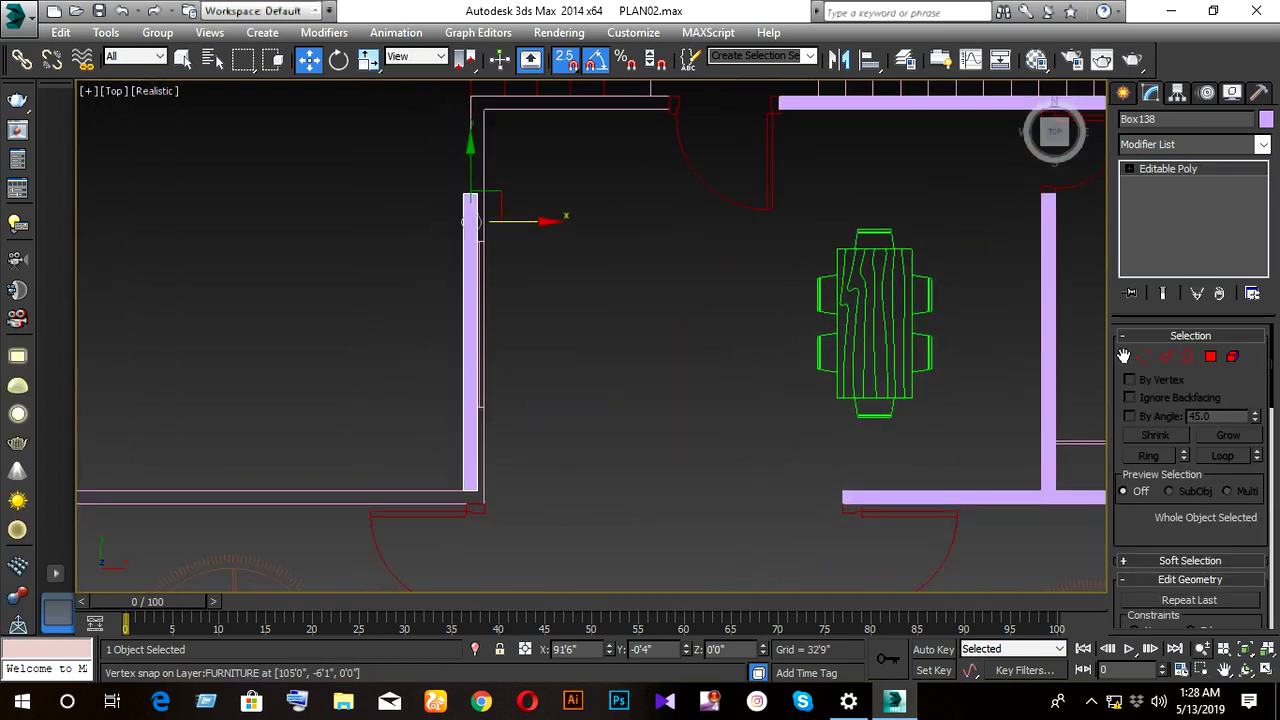
{"action": "left_click", "coordinate": [1143, 357]}
{"action": "left_click_drag", "start_coordinate": [445, 170], "coordinate": [487, 222]}
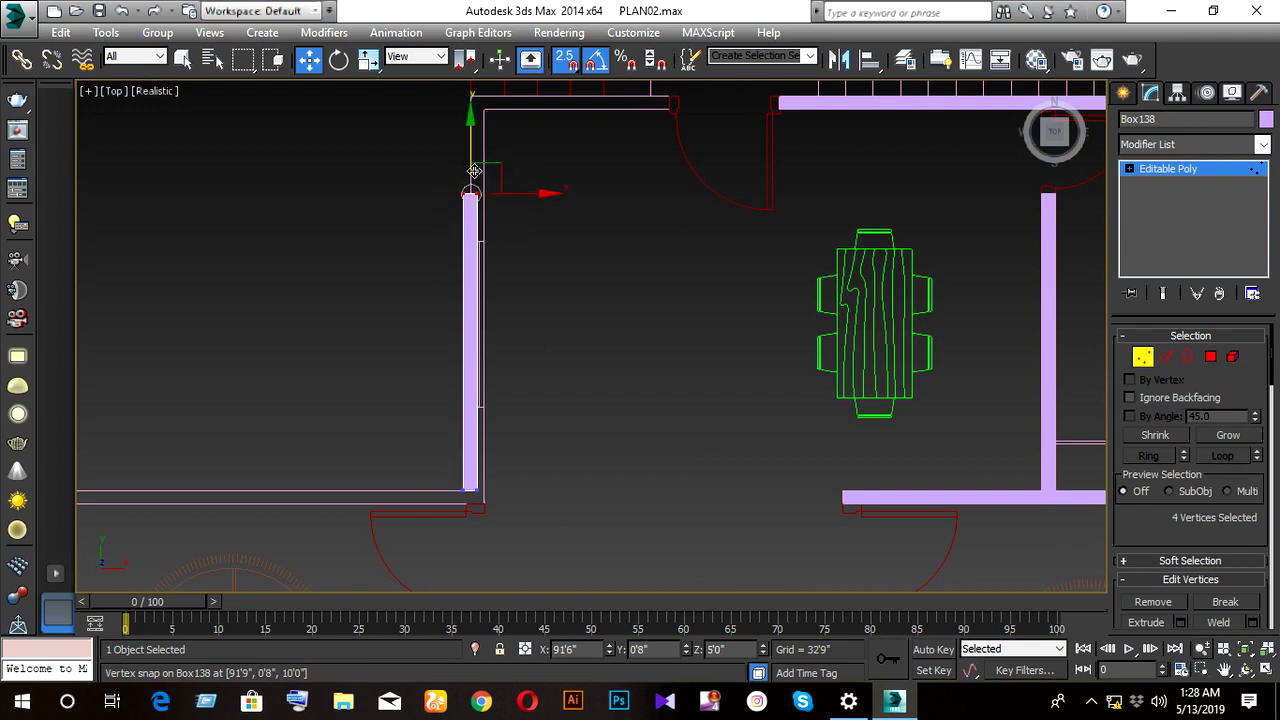
{"action": "left_click_drag", "start_coordinate": [474, 171], "coordinate": [476, 405]}
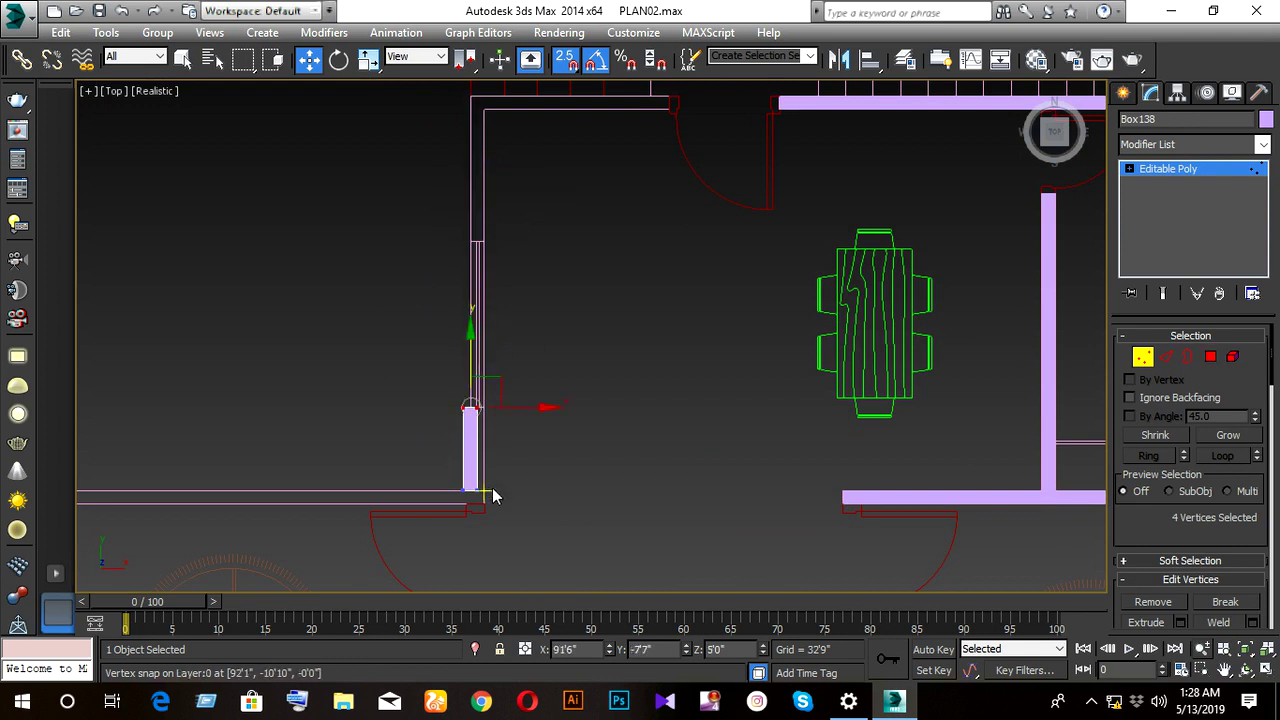
{"action": "mouse_move", "coordinate": [434, 477]}
{"action": "left_mouse_down"}
{"action": "mouse_move", "coordinate": [495, 505]}
{"action": "mouse_move", "coordinate": [483, 507]}
{"action": "left_mouse_up"}
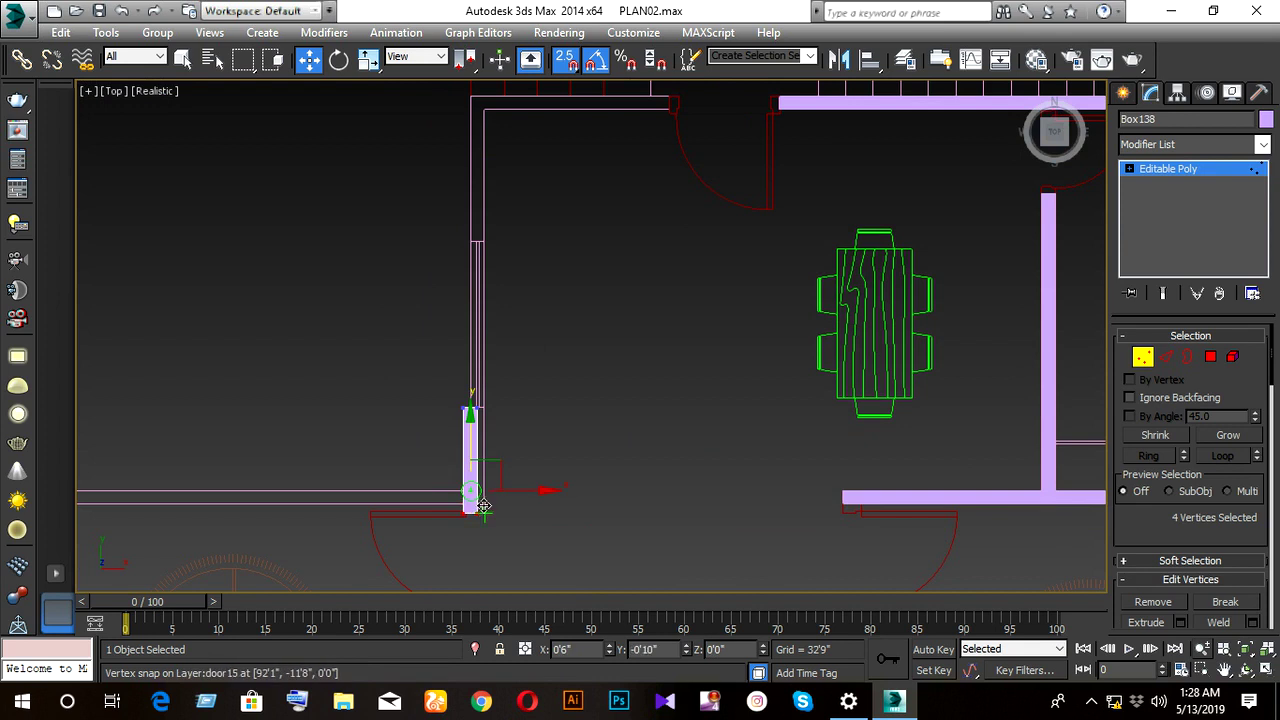
{"action": "scroll", "coordinate": [506, 490], "scroll_direction": "up", "scroll_amount": 2}
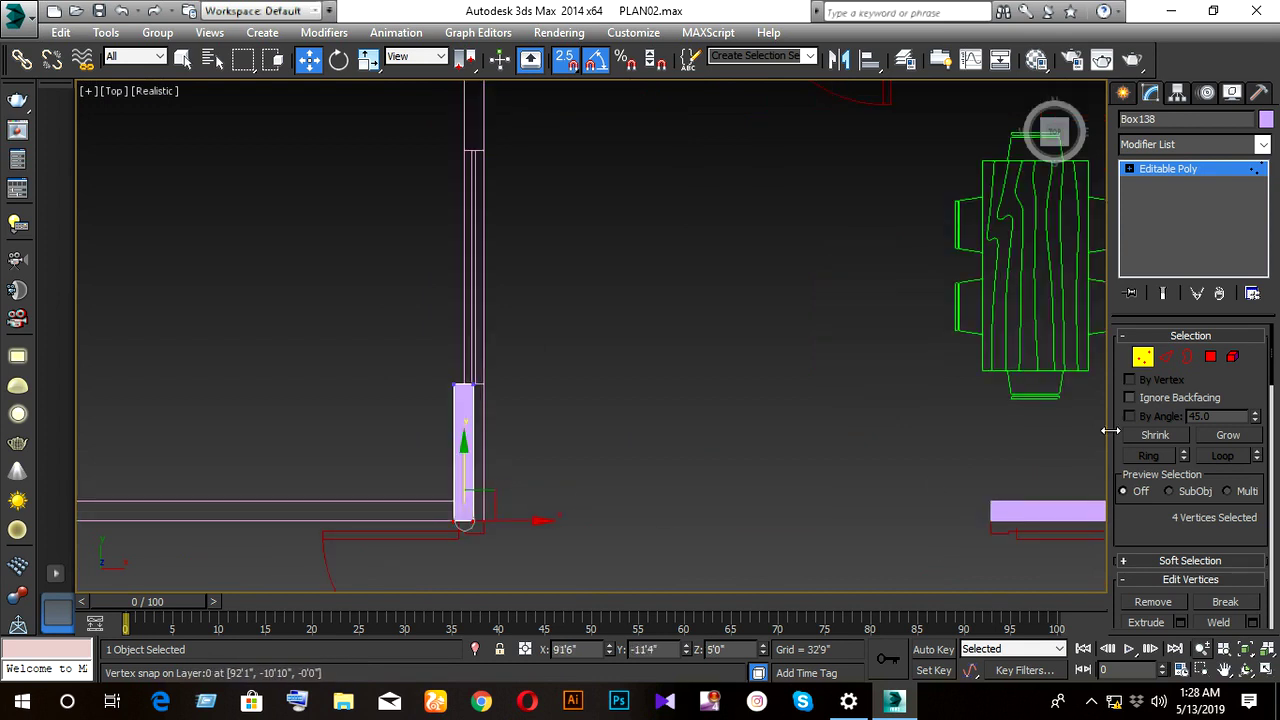
{"action": "left_click", "coordinate": [1145, 360]}
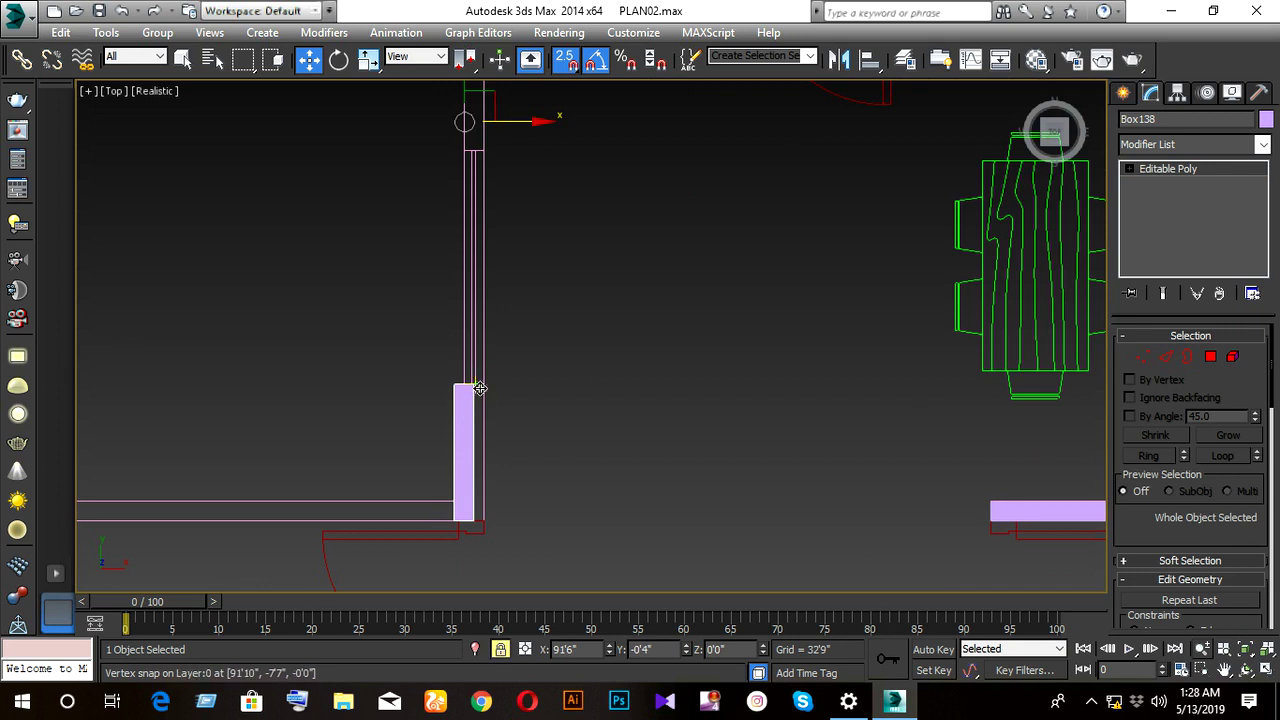
{"action": "scroll", "coordinate": [480, 394], "scroll_direction": "up", "scroll_amount": 2}
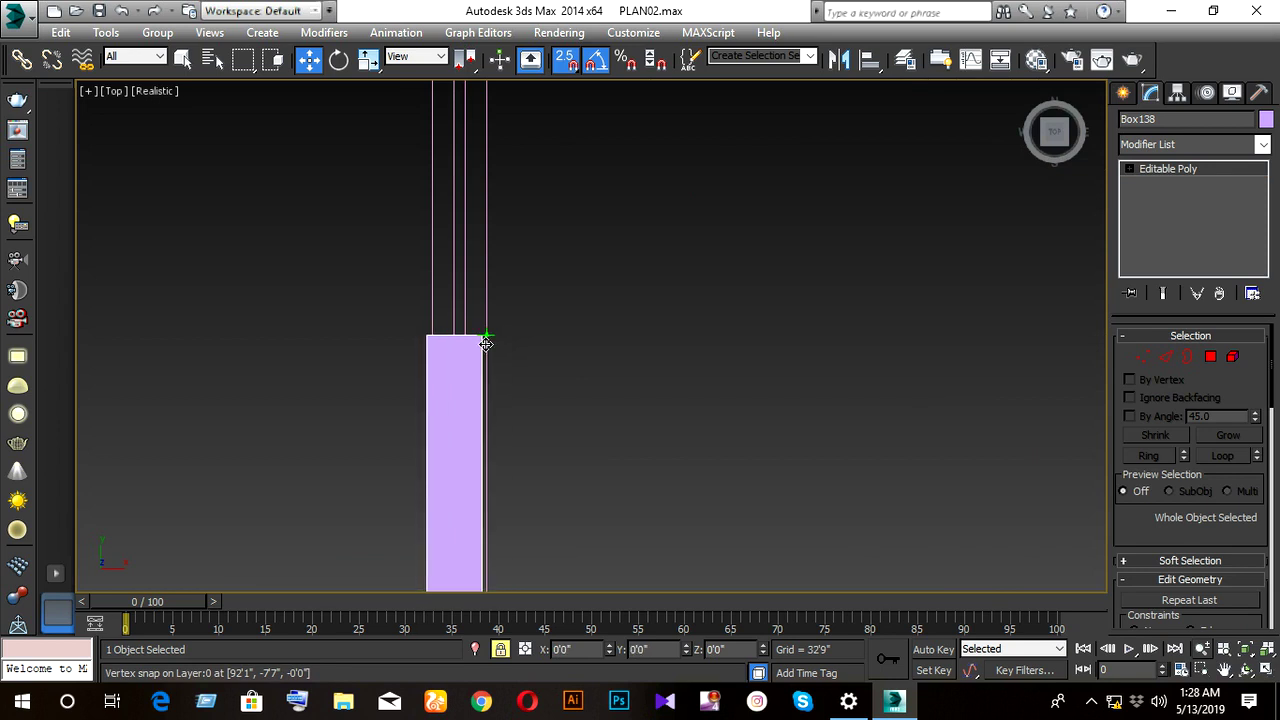
{"action": "scroll", "coordinate": [497, 360], "scroll_direction": "down", "scroll_amount": 3}
{"action": "scroll", "coordinate": [498, 400], "scroll_direction": "down", "scroll_amount": 2}
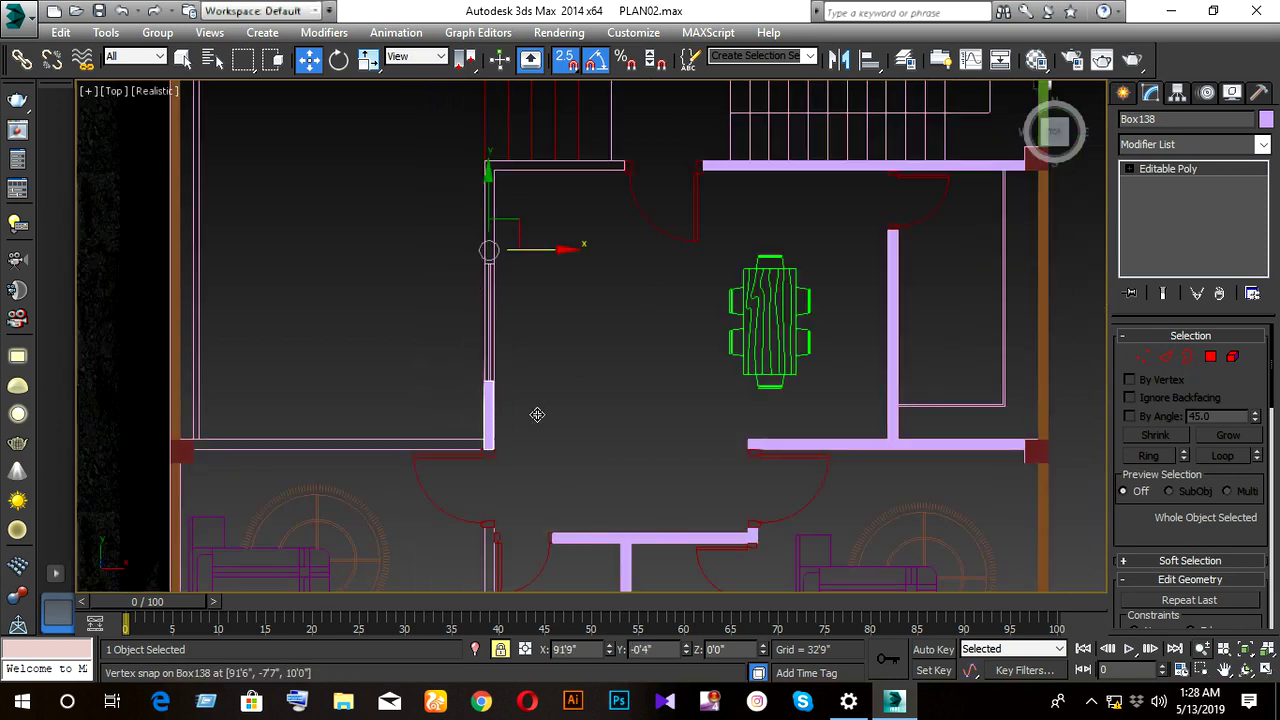
- Clone the short wall piece to the left as an independent Copy, Box139
{"action": "left_click_drag", "start_coordinate": [542, 253], "coordinate": [389, 252], "text": "shift"}
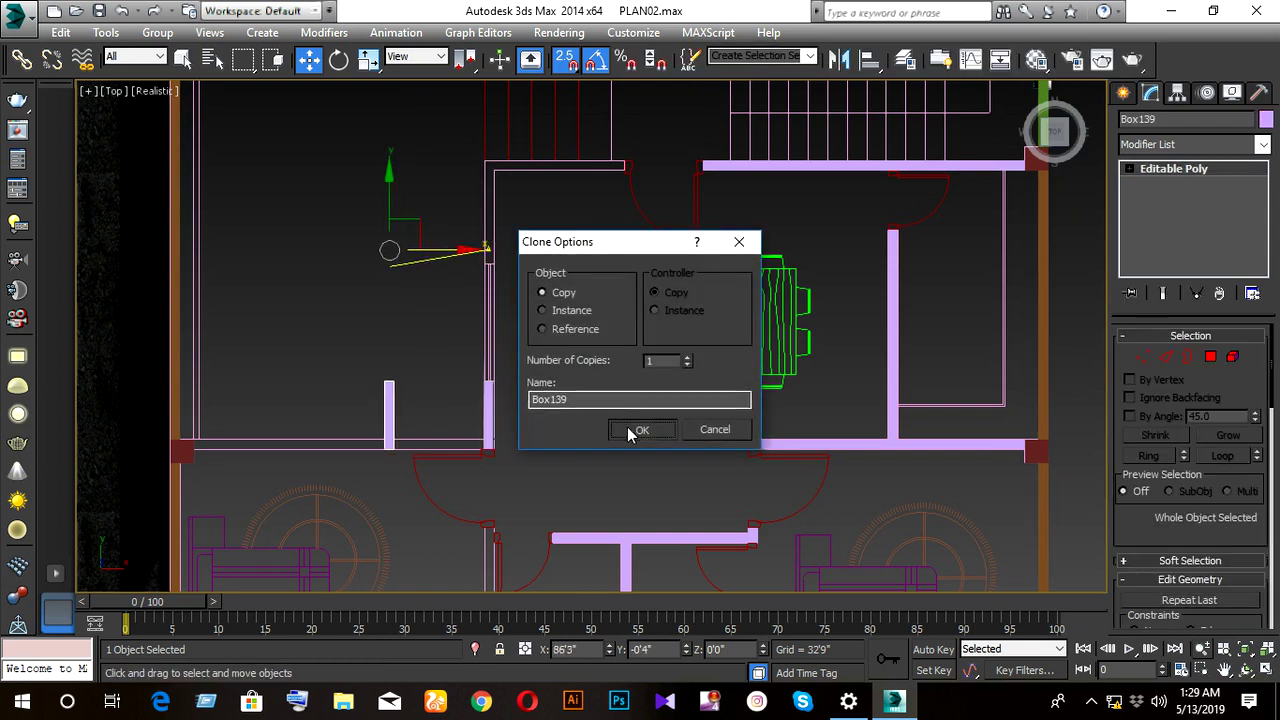
{"action": "left_click", "coordinate": [627, 427]}
{"action": "key", "text": "e"}
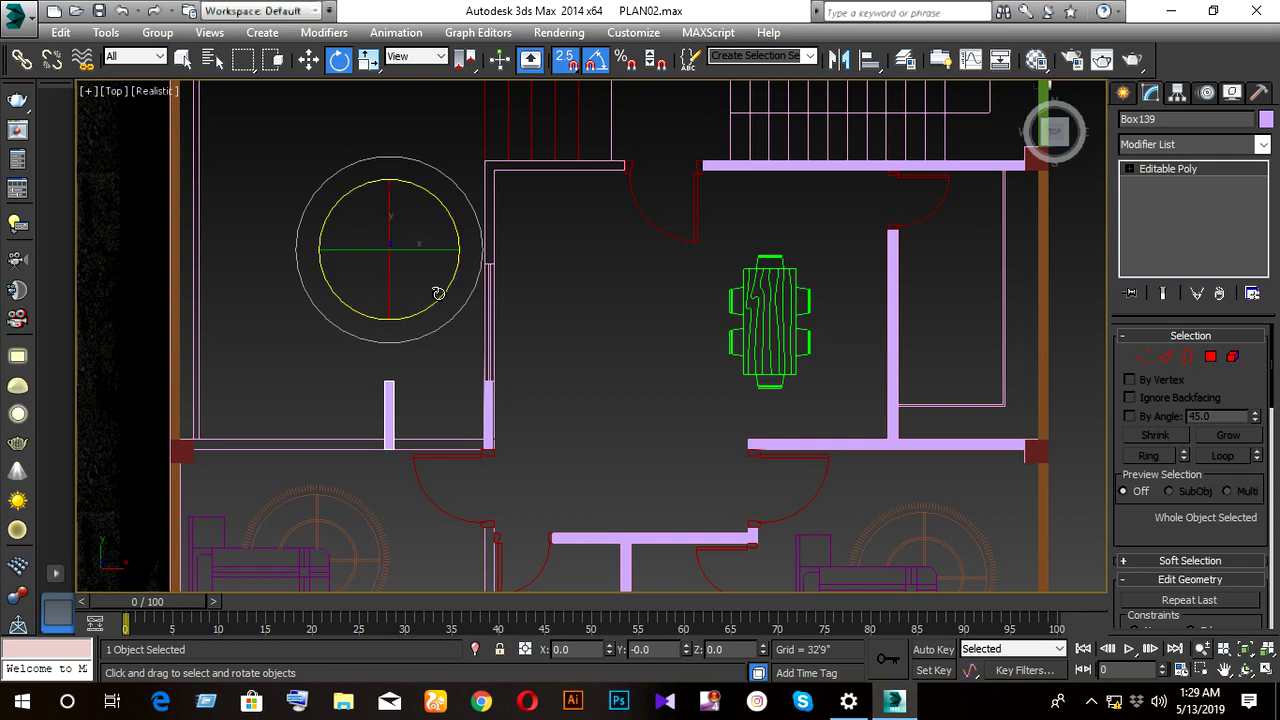
- With Affect Pivot Only, snap Box139's pivot to its bottom corner
{"action": "left_click", "coordinate": [1124, 92]}
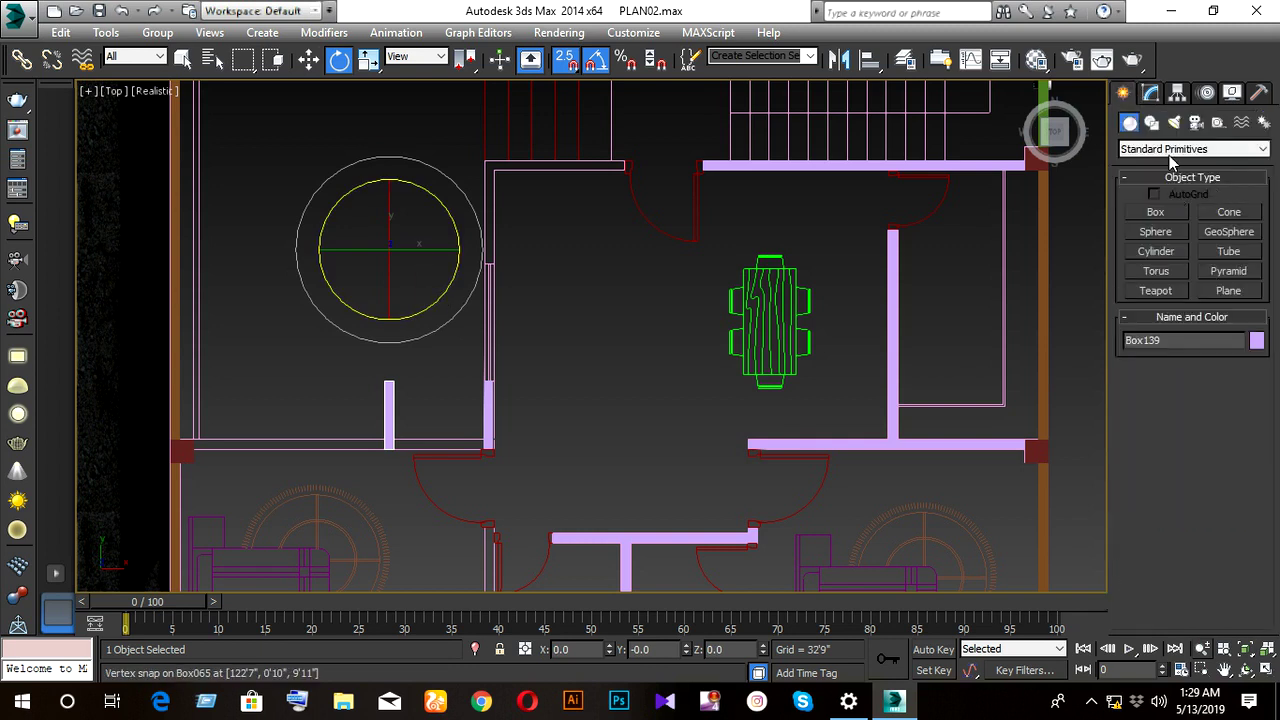
{"action": "left_click", "coordinate": [1180, 93]}
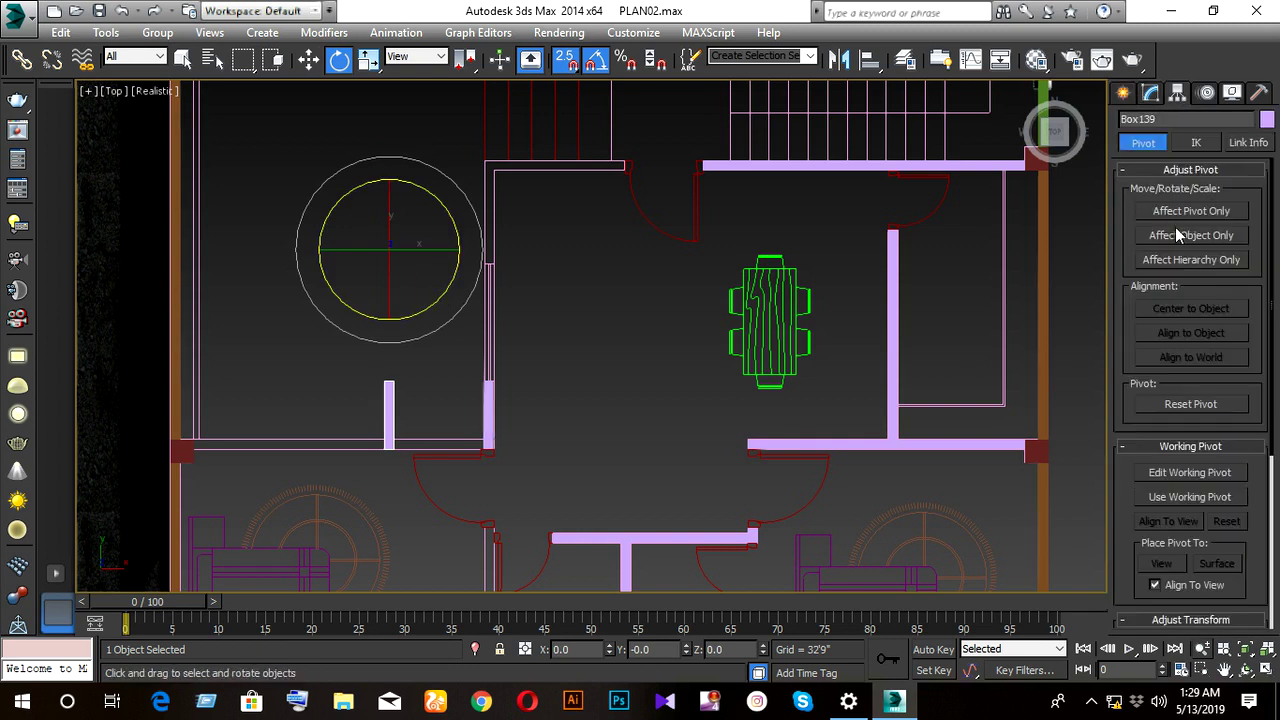
{"action": "left_click", "coordinate": [1185, 212]}
{"action": "mouse_move", "coordinate": [388, 300]}
{"action": "left_mouse_down"}
{"action": "mouse_move", "coordinate": [388, 393]}
{"action": "mouse_move", "coordinate": [418, 455]}
{"action": "left_mouse_up"}
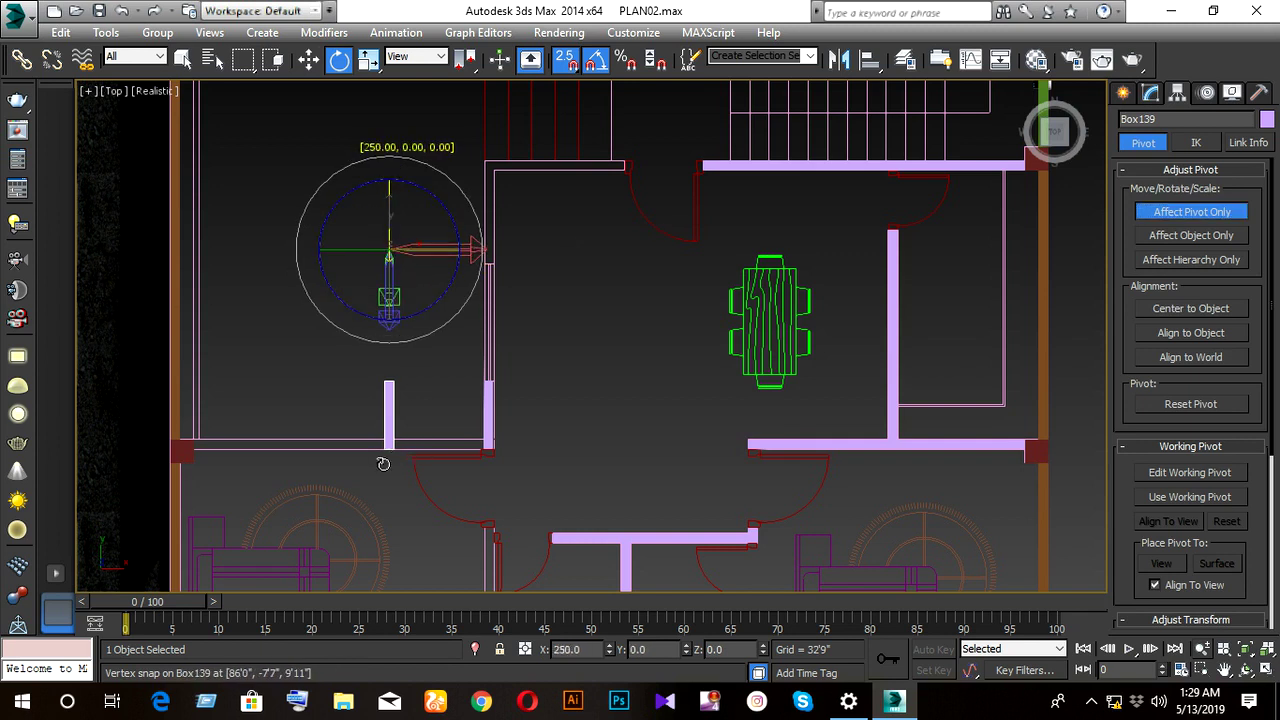
{"action": "right_click", "coordinate": [416, 452]}
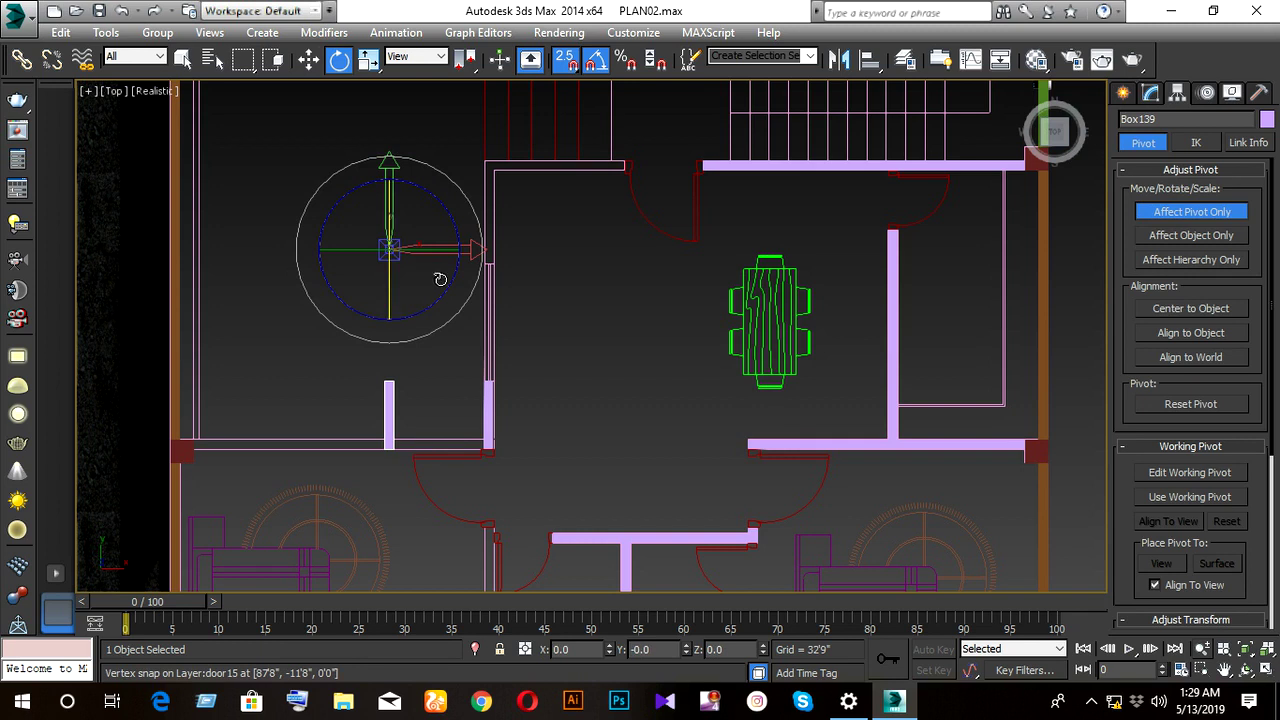
{"action": "key", "text": "w"}
{"action": "left_click_drag", "start_coordinate": [389, 249], "coordinate": [389, 449]}
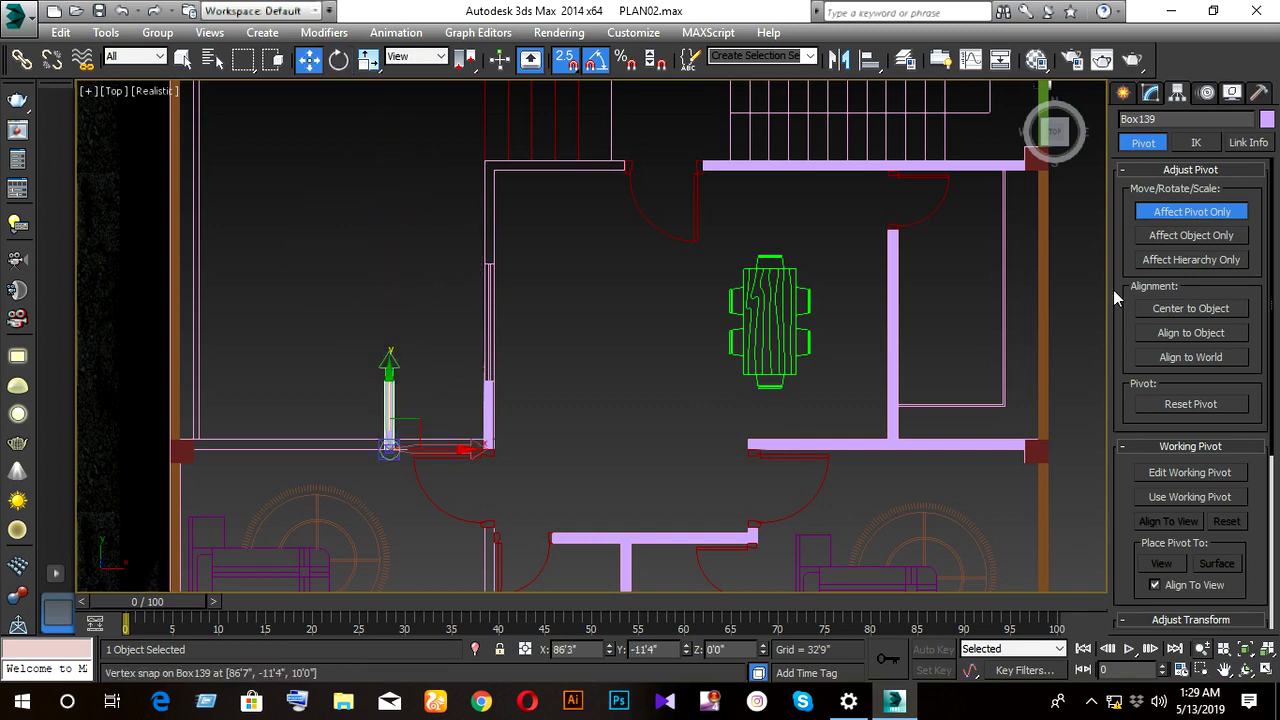
- Rotate Box139 about -90° to lie horizontally and snap it onto the lower plan line
{"action": "left_click", "coordinate": [1195, 211]}
{"action": "scroll", "coordinate": [391, 420], "scroll_direction": "up", "scroll_amount": 4}
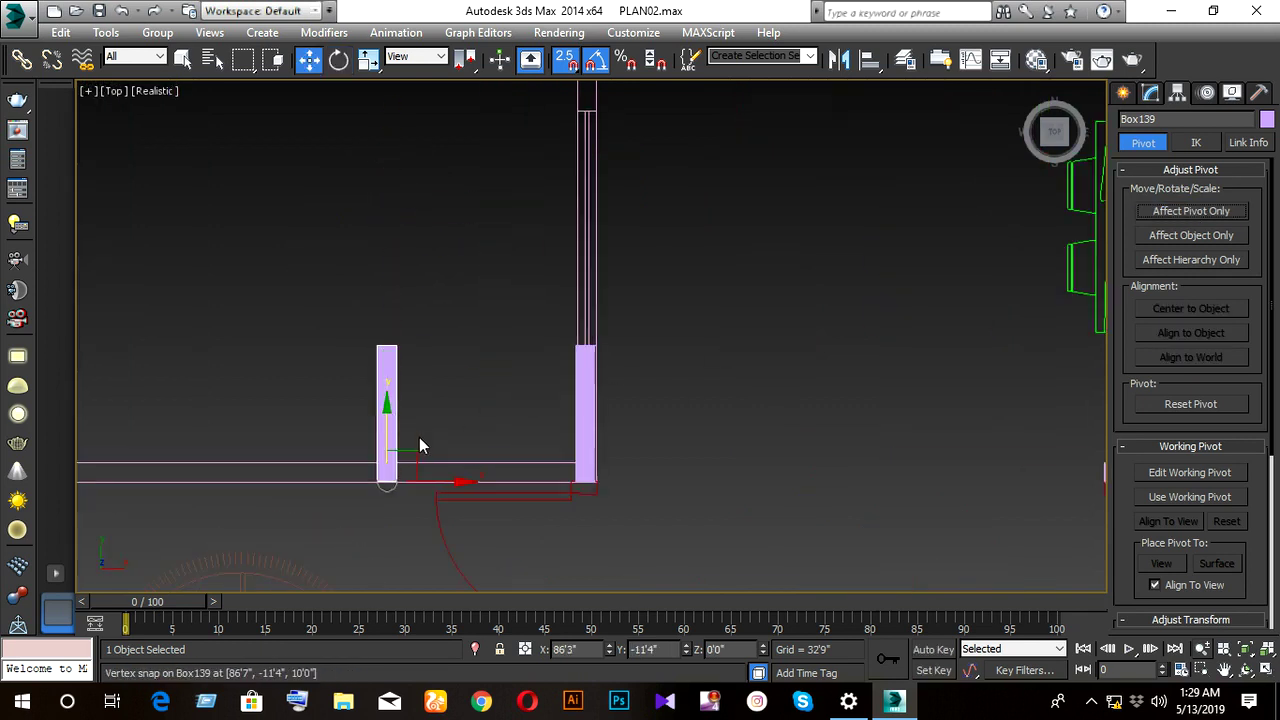
{"action": "middle_click_drag", "start_coordinate": [419, 440], "coordinate": [782, 382]}
{"action": "key", "text": "e"}
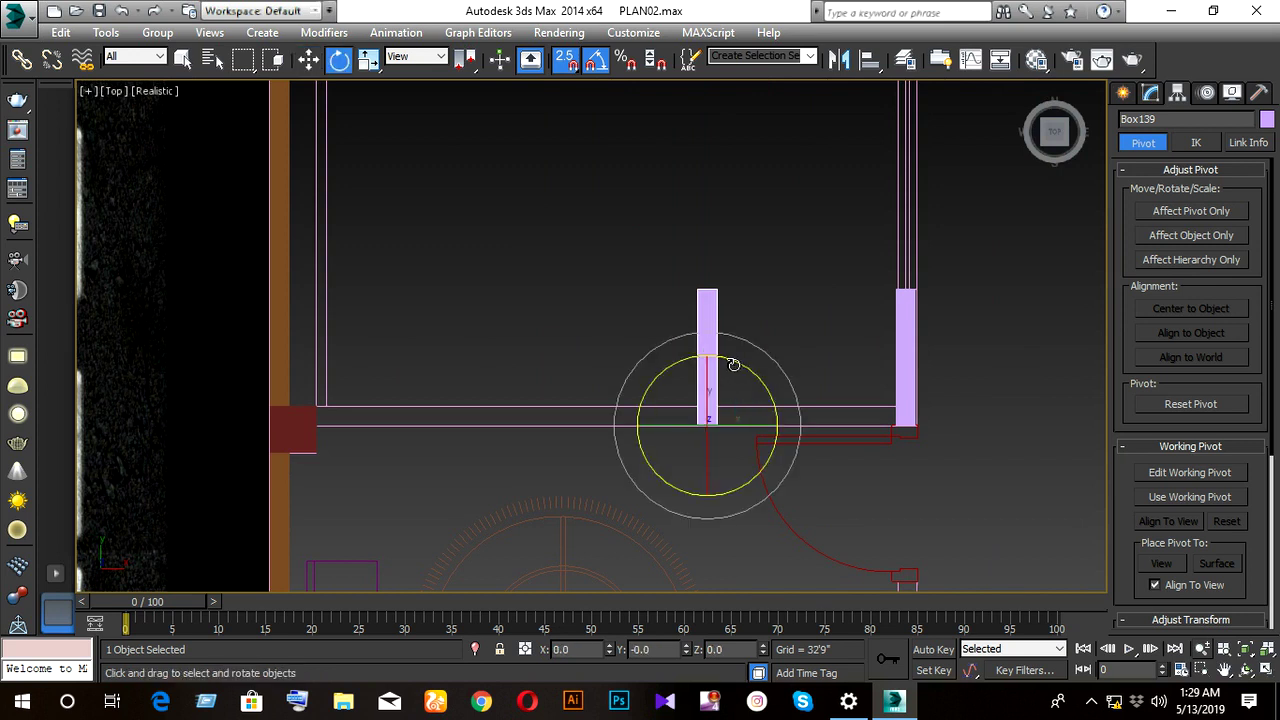
{"action": "mouse_move", "coordinate": [737, 366]}
{"action": "left_mouse_down"}
{"action": "mouse_move", "coordinate": [820, 412]}
{"action": "mouse_move", "coordinate": [817, 381]}
{"action": "left_mouse_up"}
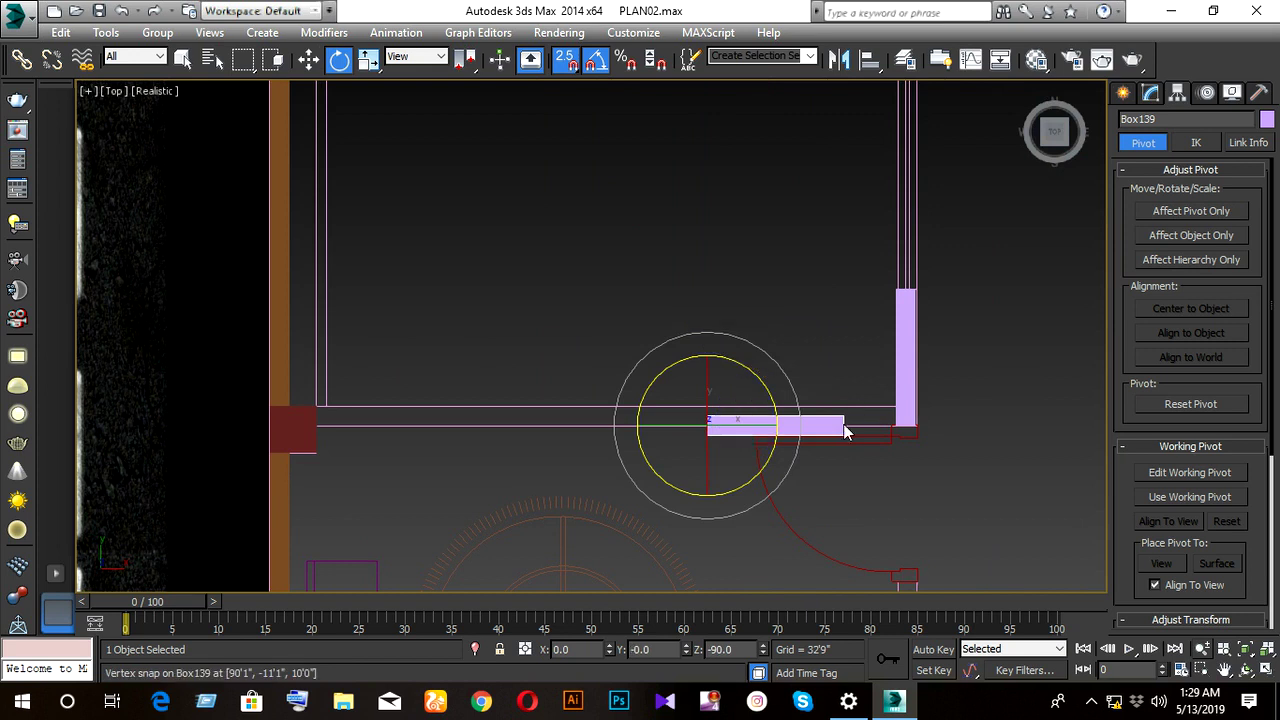
{"action": "key", "text": "w"}
{"action": "scroll", "coordinate": [744, 430], "scroll_direction": "up", "scroll_amount": 3}
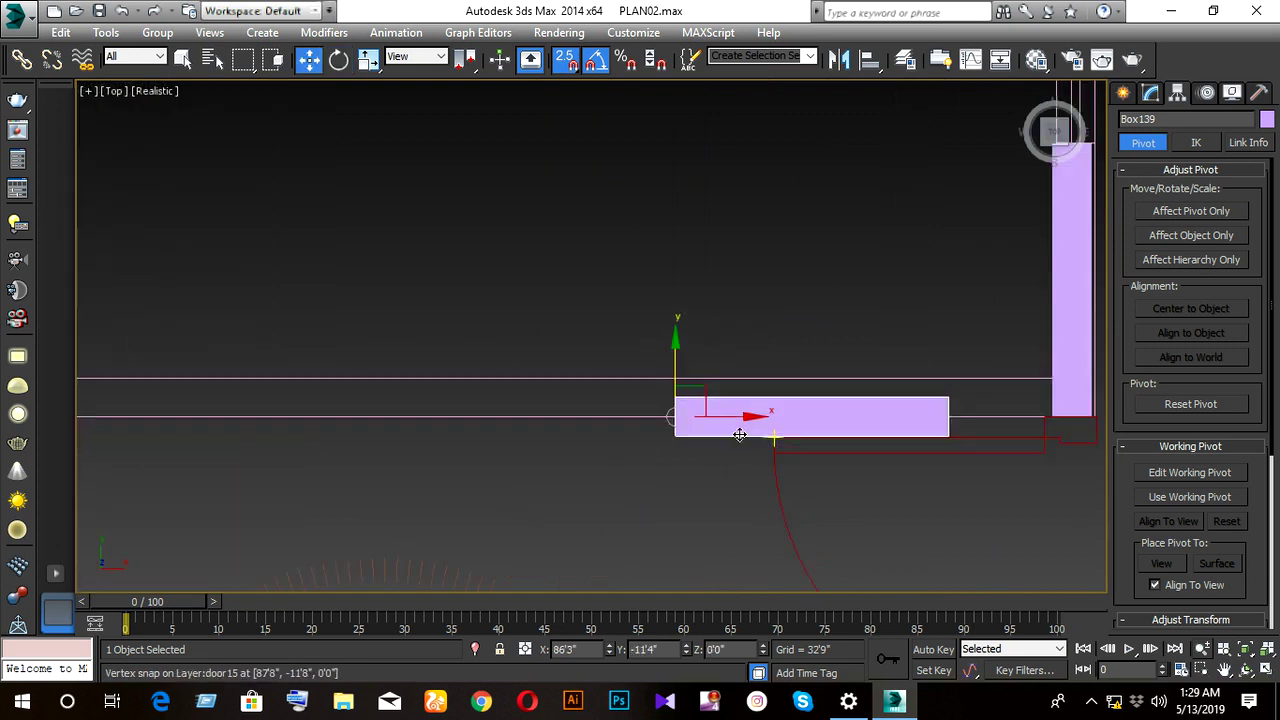
{"action": "mouse_move", "coordinate": [740, 436]}
{"action": "middle_mouse_down"}
{"action": "mouse_move", "coordinate": [707, 460]}
{"action": "mouse_move", "coordinate": [672, 439]}
{"action": "middle_mouse_up"}
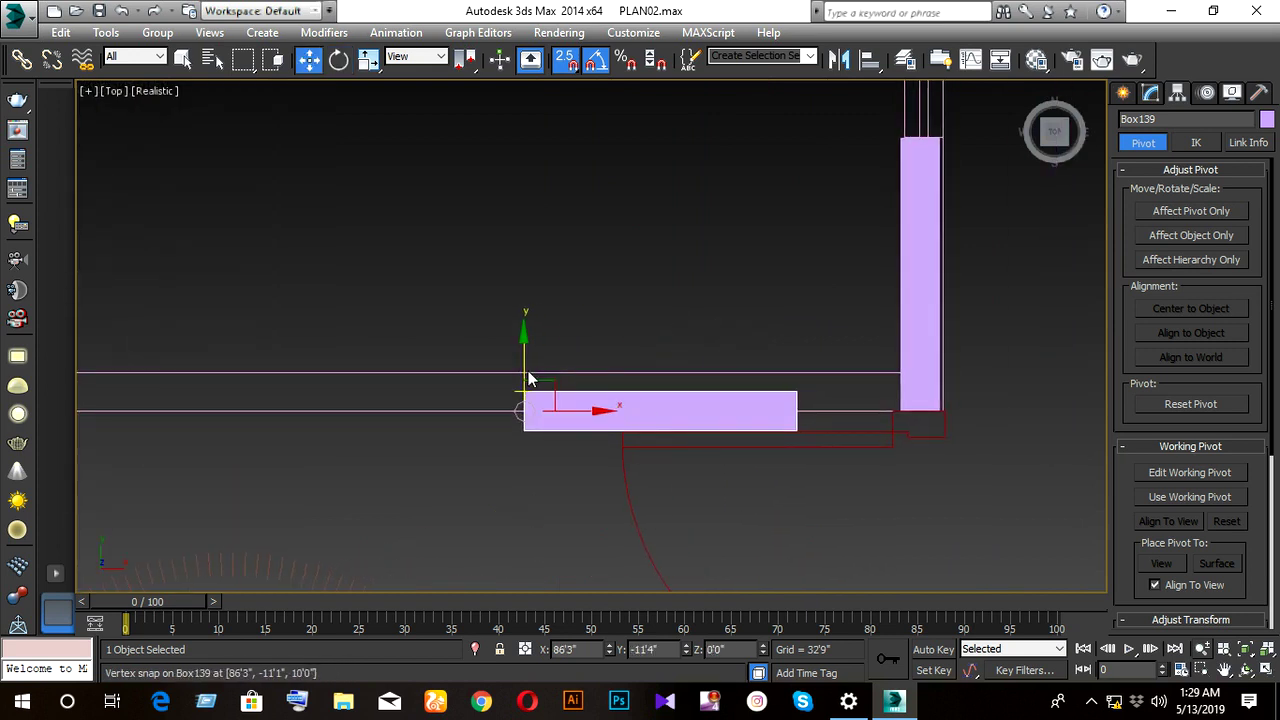
{"action": "left_click_drag", "start_coordinate": [523, 410], "coordinate": [523, 378]}
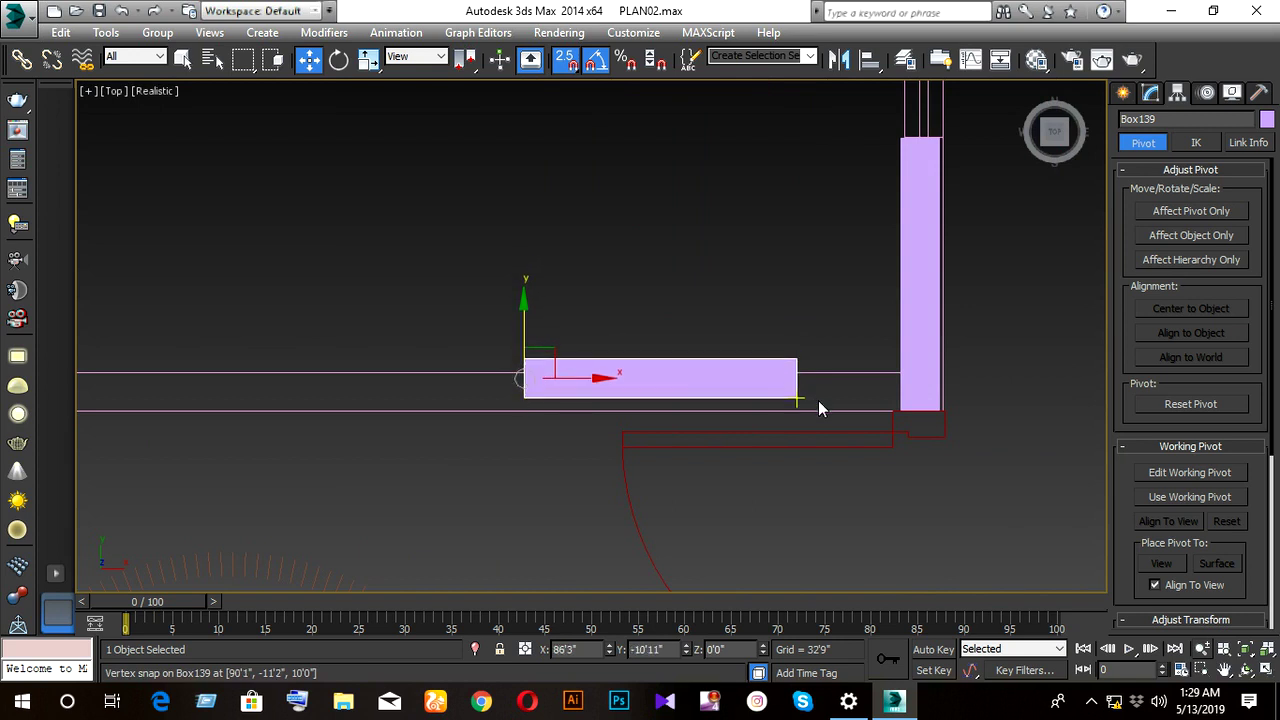
{"action": "left_click_drag", "start_coordinate": [797, 398], "coordinate": [882, 406]}
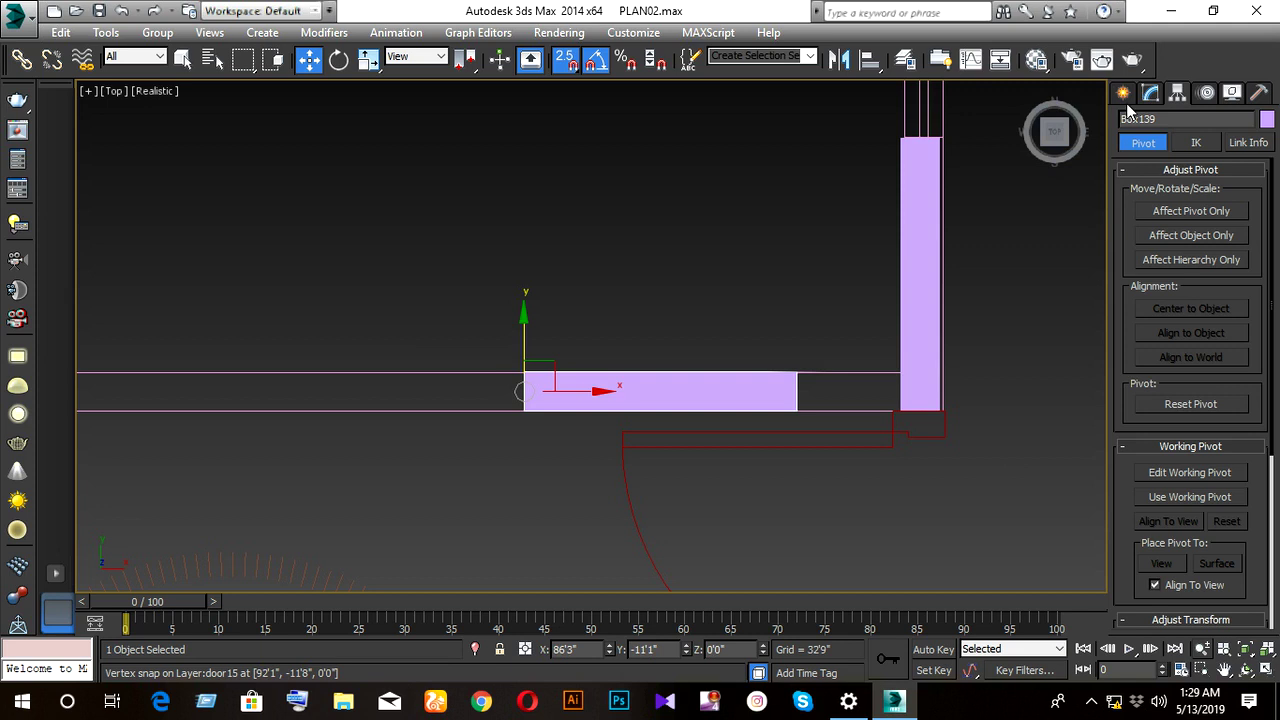
- Stretch Box139's right-end vertices to meet the vertical wall Box138
{"action": "key", "text": "1"}
{"action": "left_click_drag", "start_coordinate": [764, 335], "coordinate": [857, 455]}
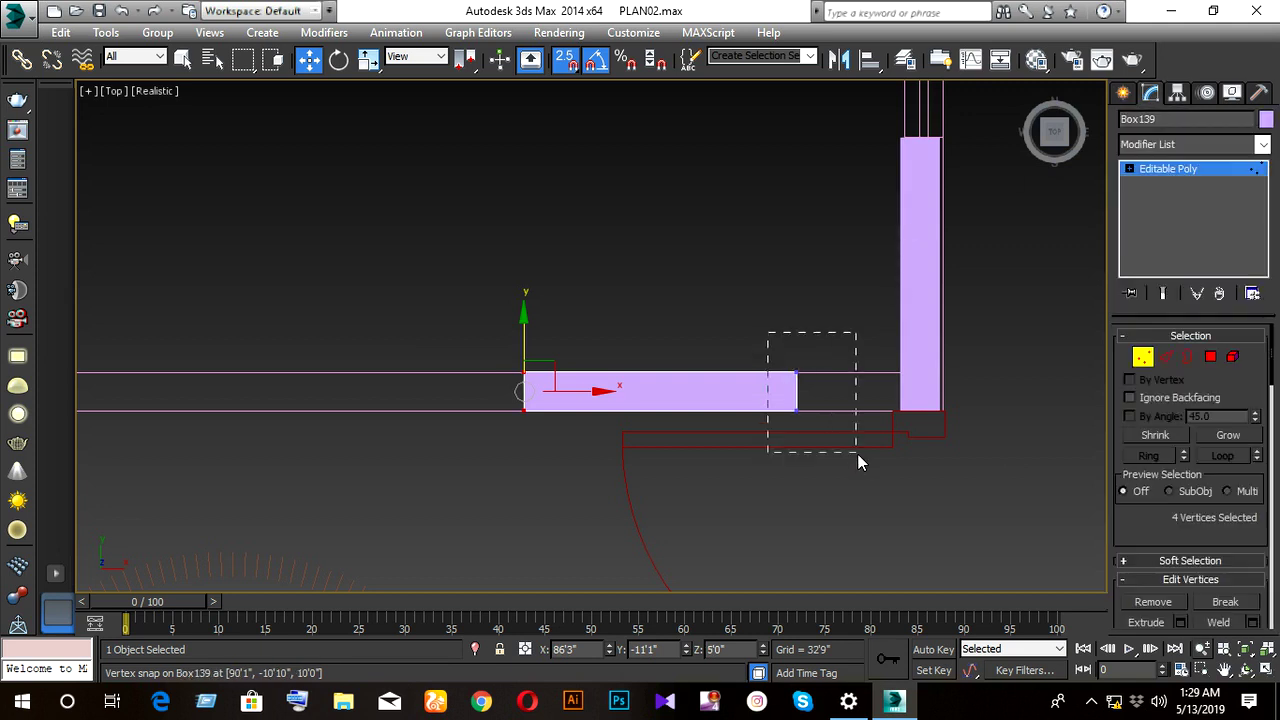
{"action": "mouse_move", "coordinate": [856, 388]}
{"action": "left_mouse_down"}
{"action": "mouse_move", "coordinate": [893, 377]}
{"action": "mouse_move", "coordinate": [897, 413]}
{"action": "left_mouse_up"}
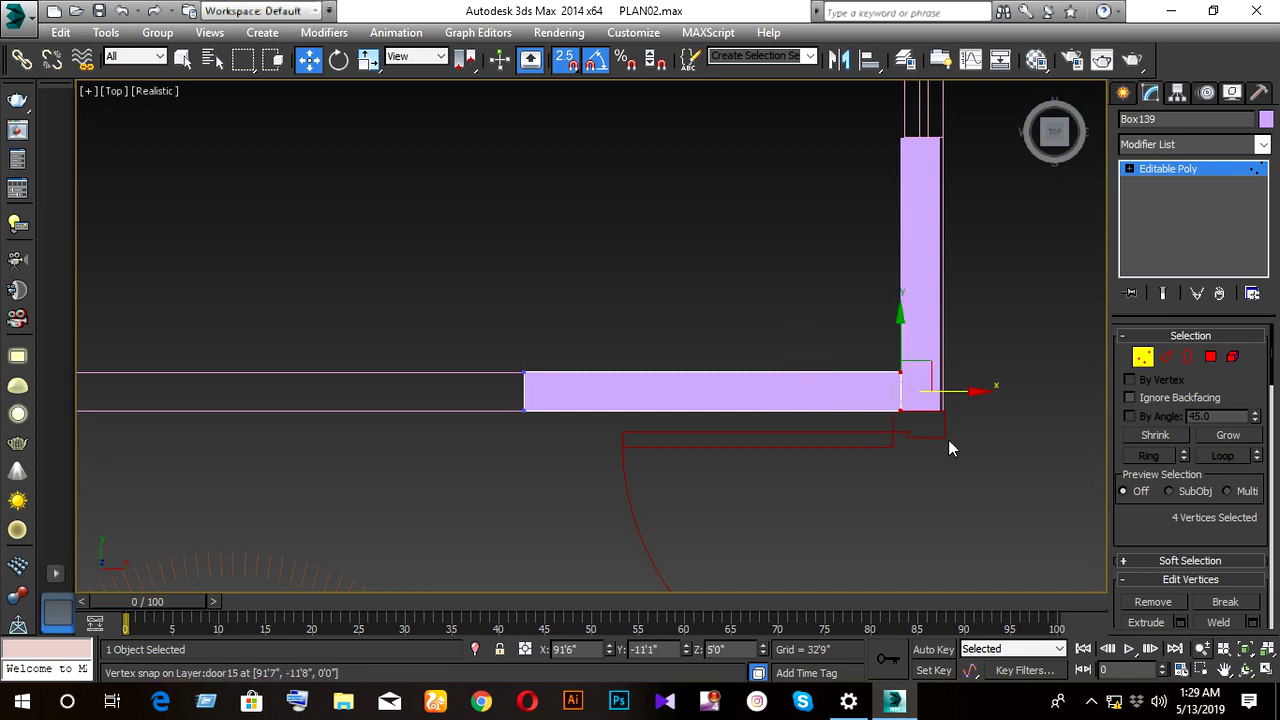
{"action": "left_click", "coordinate": [1137, 357]}
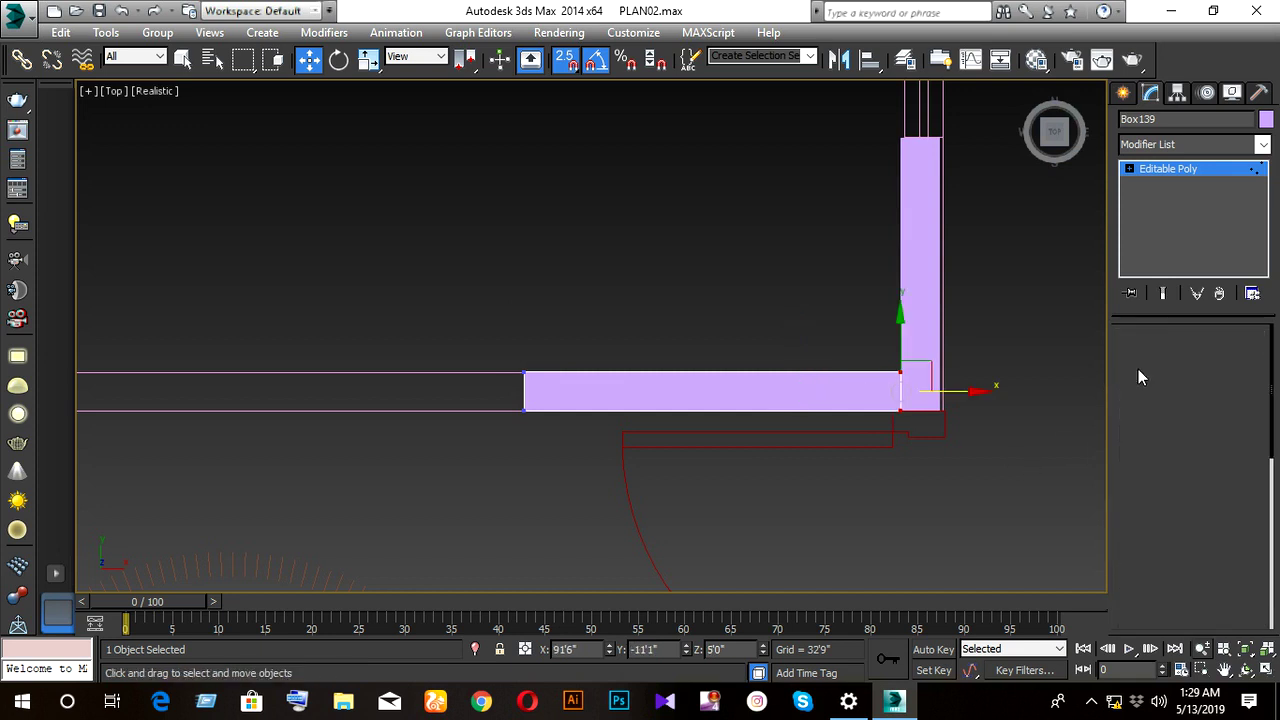
{"action": "left_click", "coordinate": [930, 336]}
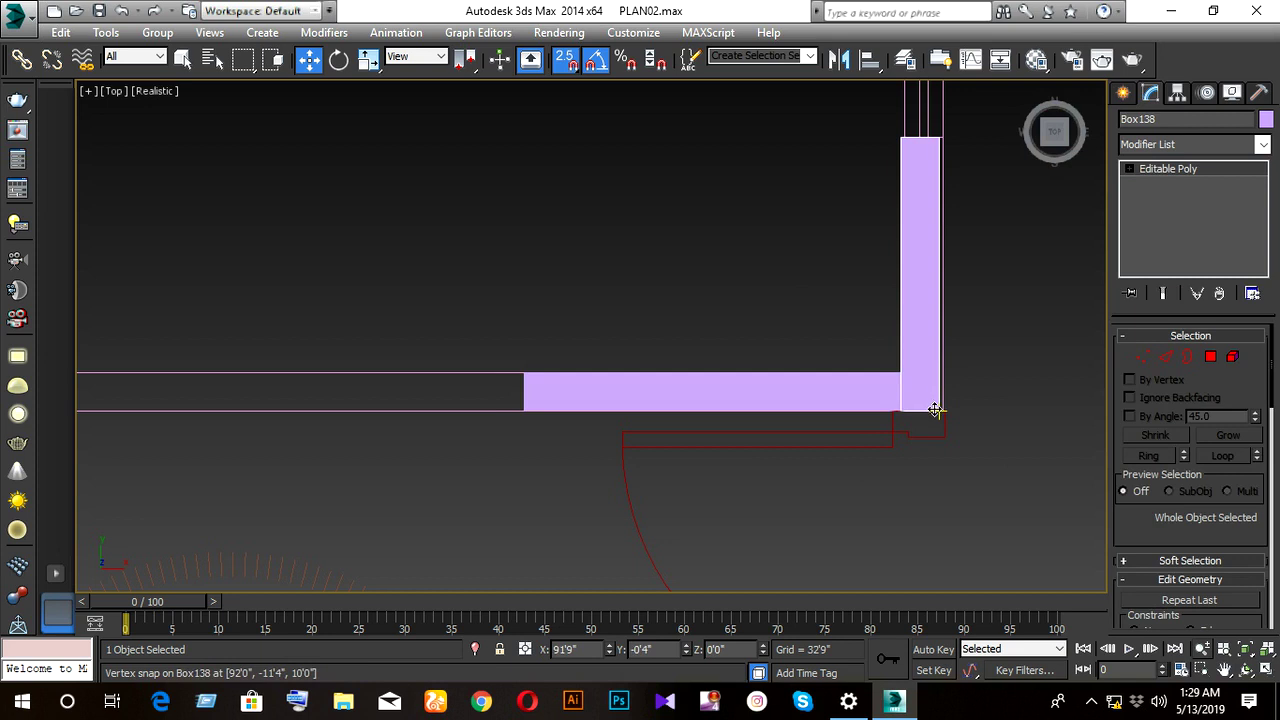
{"action": "left_click_drag", "start_coordinate": [934, 410], "coordinate": [946, 410]}
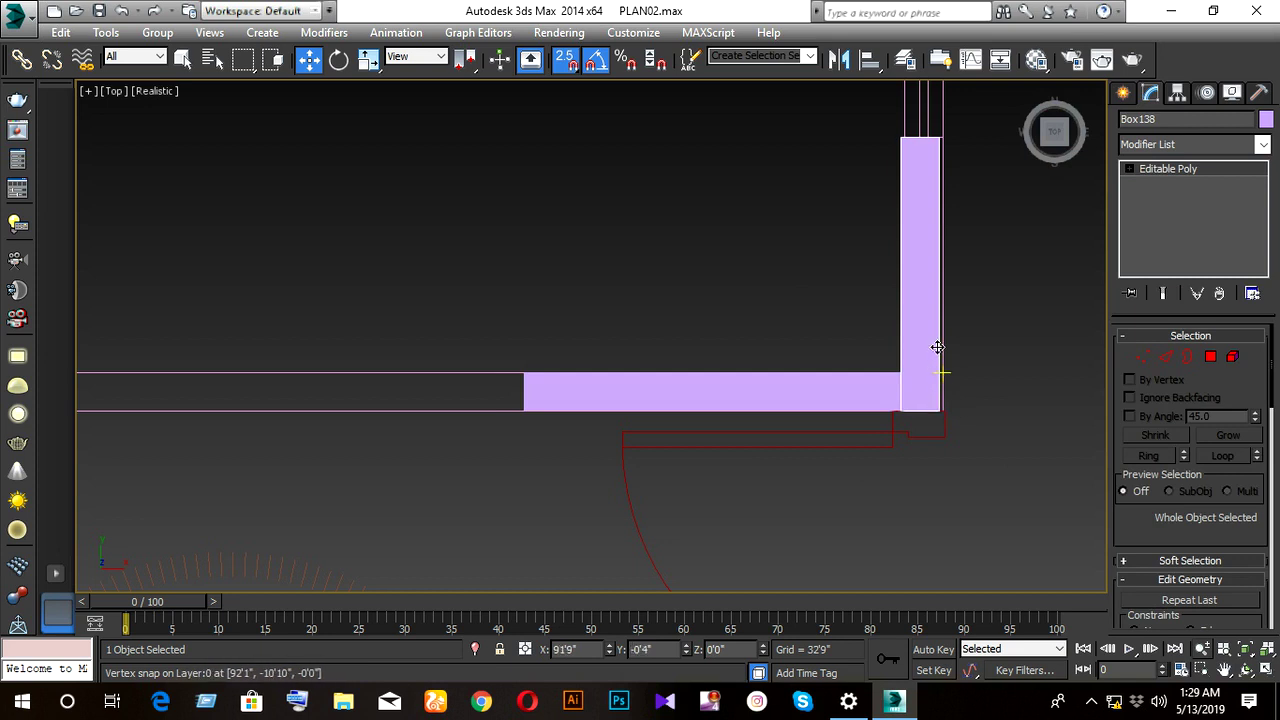
{"action": "scroll", "coordinate": [937, 349], "scroll_direction": "down", "scroll_amount": 3}
{"action": "middle_click_drag", "start_coordinate": [823, 403], "coordinate": [656, 433]}
{"action": "scroll", "coordinate": [719, 427], "scroll_direction": "down", "scroll_amount": 2}
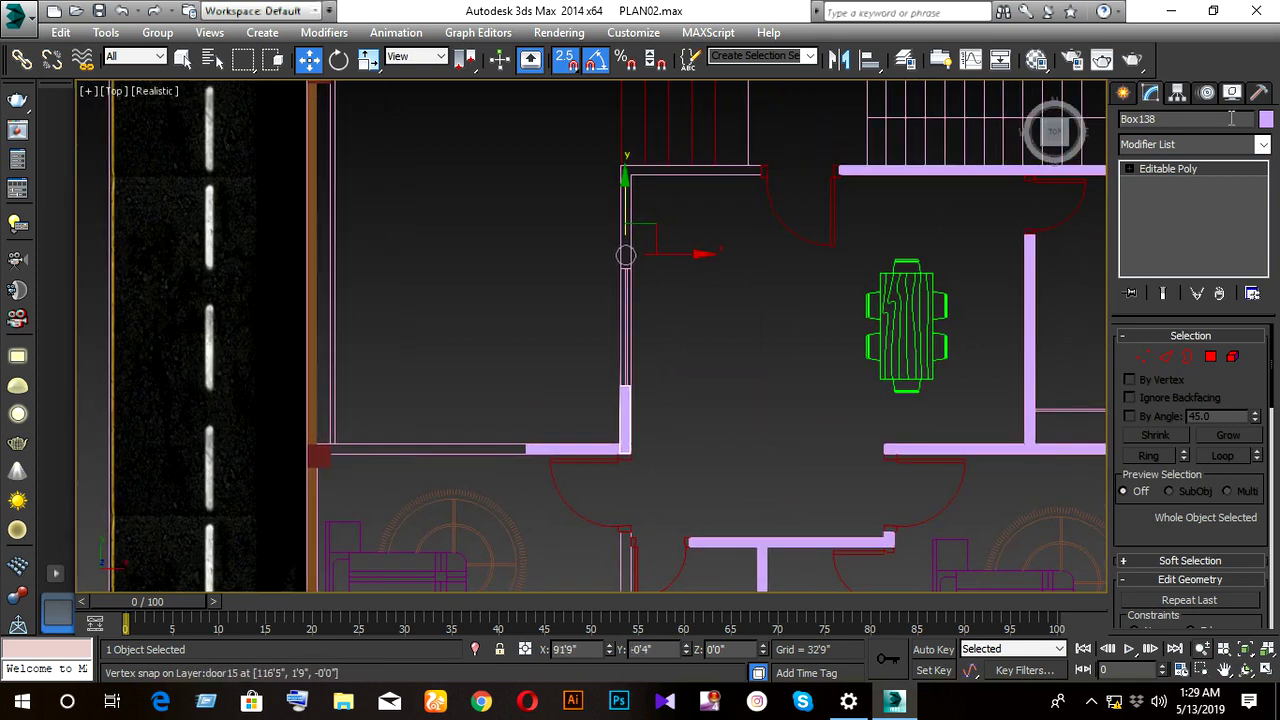
- Move Box138's pivot to its top end and nudge the wall onto the line
{"action": "left_click", "coordinate": [1177, 93]}
{"action": "left_click", "coordinate": [1187, 210]}
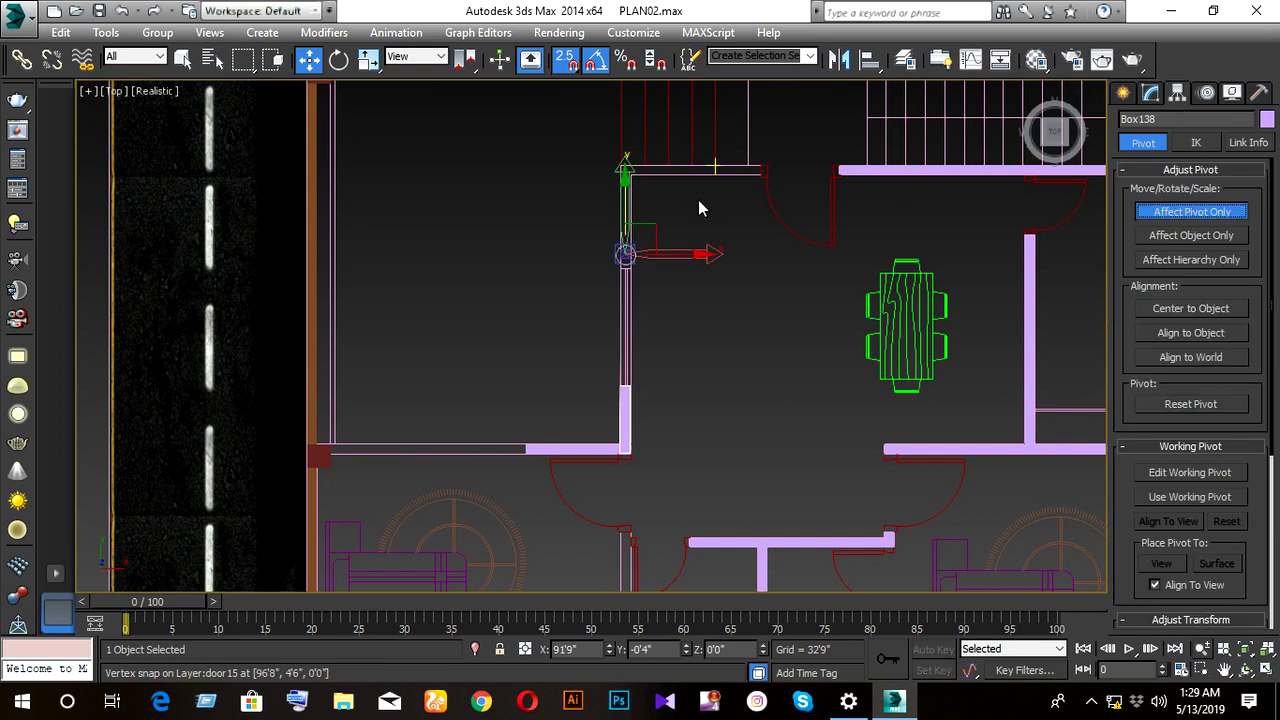
{"action": "left_click_drag", "start_coordinate": [608, 218], "coordinate": [630, 405]}
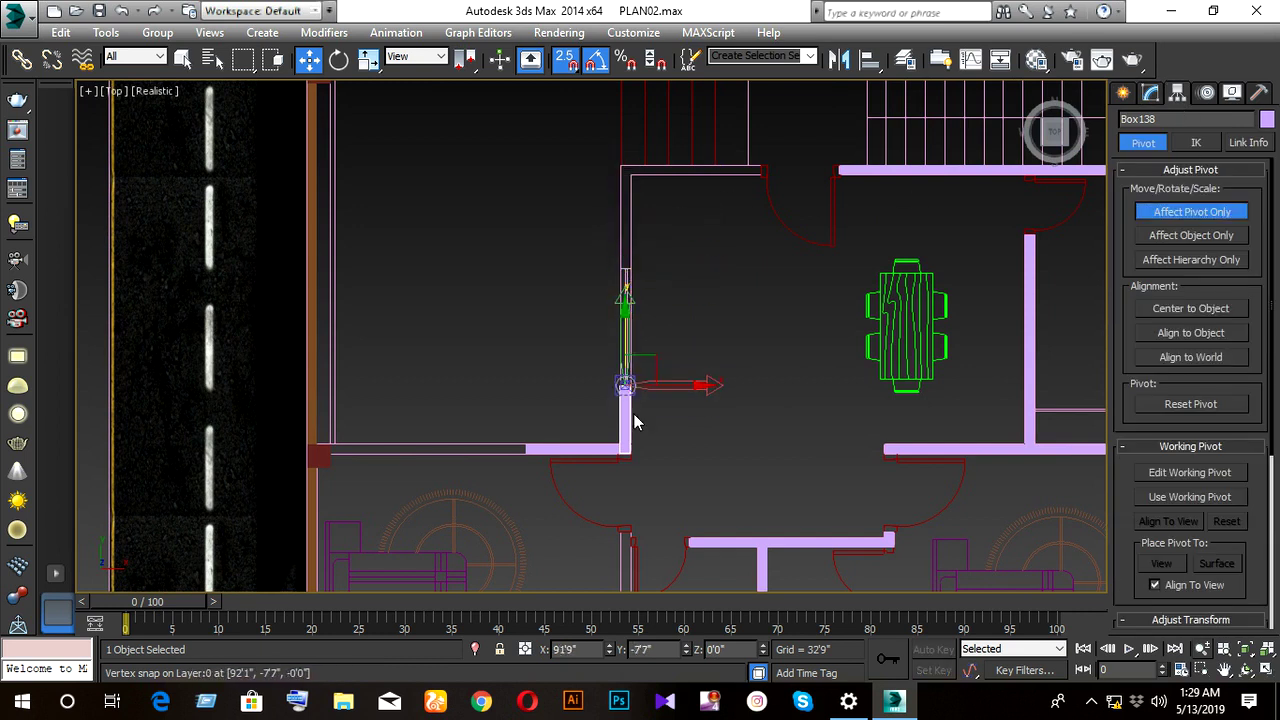
{"action": "scroll", "coordinate": [624, 400], "scroll_direction": "up", "scroll_amount": 5}
{"action": "scroll", "coordinate": [625, 397], "scroll_direction": "up", "scroll_amount": 3}
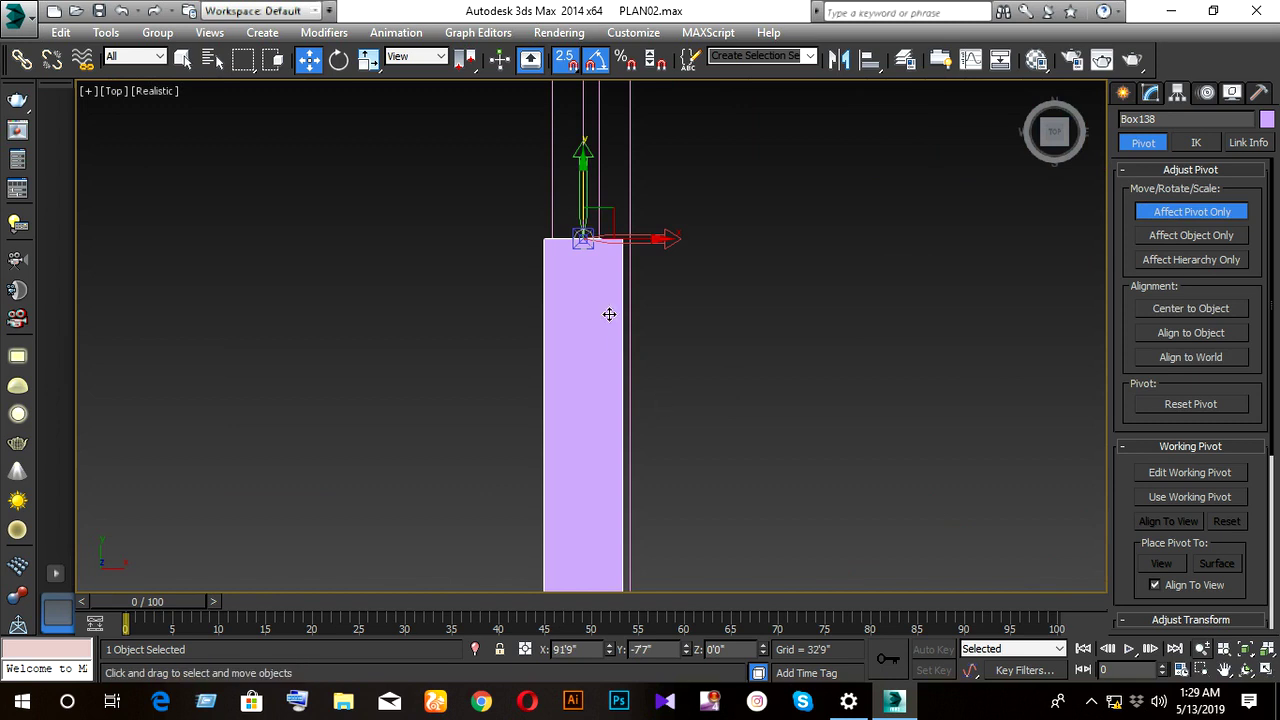
{"action": "left_click", "coordinate": [1170, 222]}
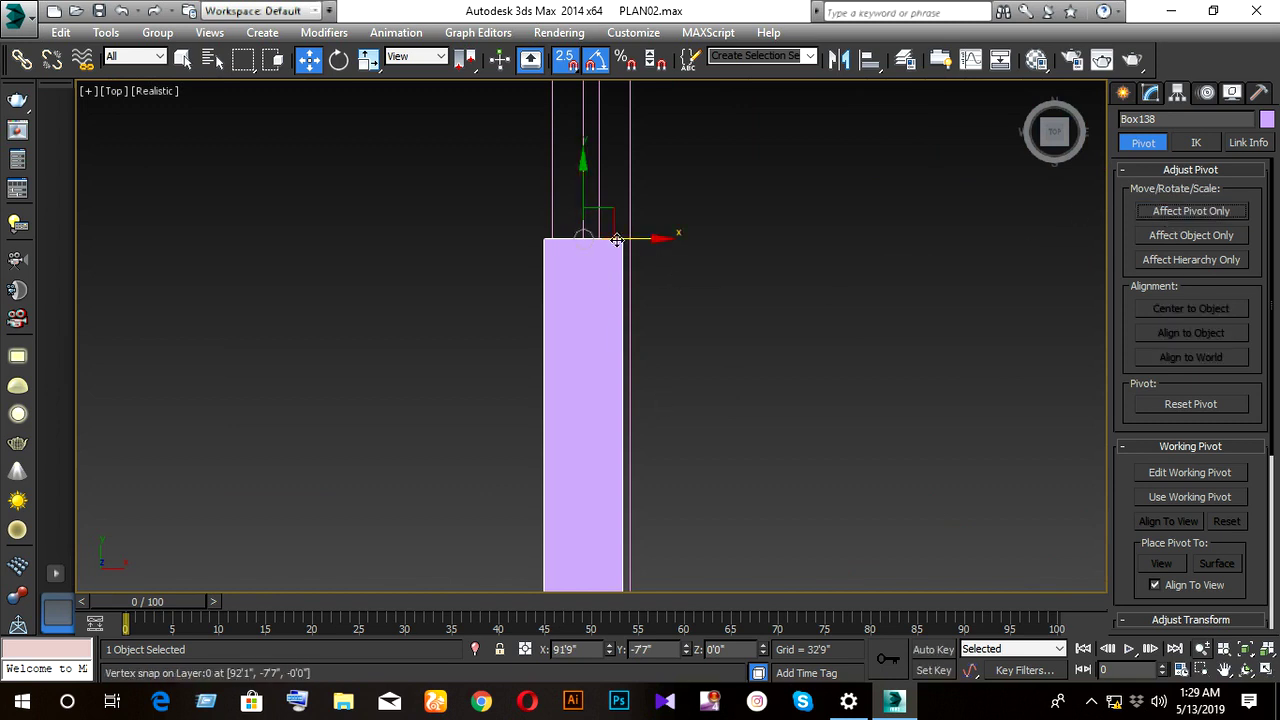
{"action": "left_click_drag", "start_coordinate": [617, 240], "coordinate": [602, 240]}
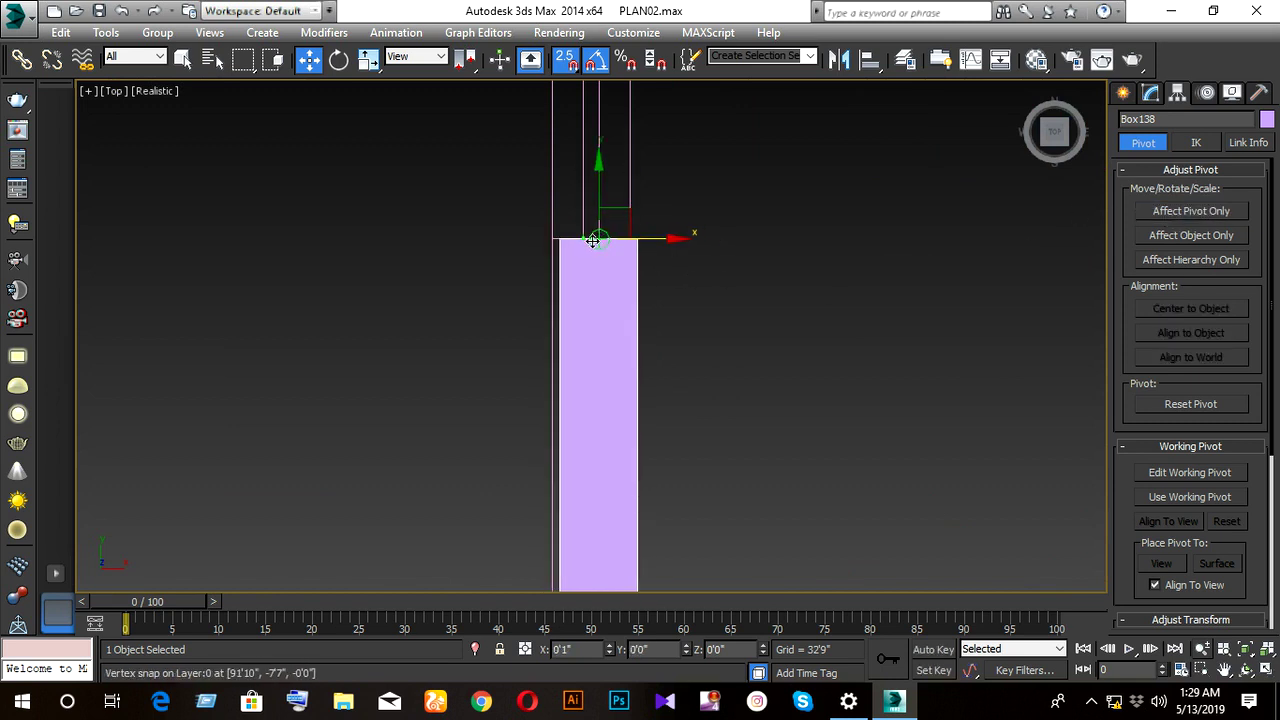
- Vertex-snap Box138 against the corner of Box139
{"action": "scroll", "coordinate": [714, 317], "scroll_direction": "down", "scroll_amount": 3}
{"action": "middle_click_drag", "start_coordinate": [714, 317], "coordinate": [714, 263]}
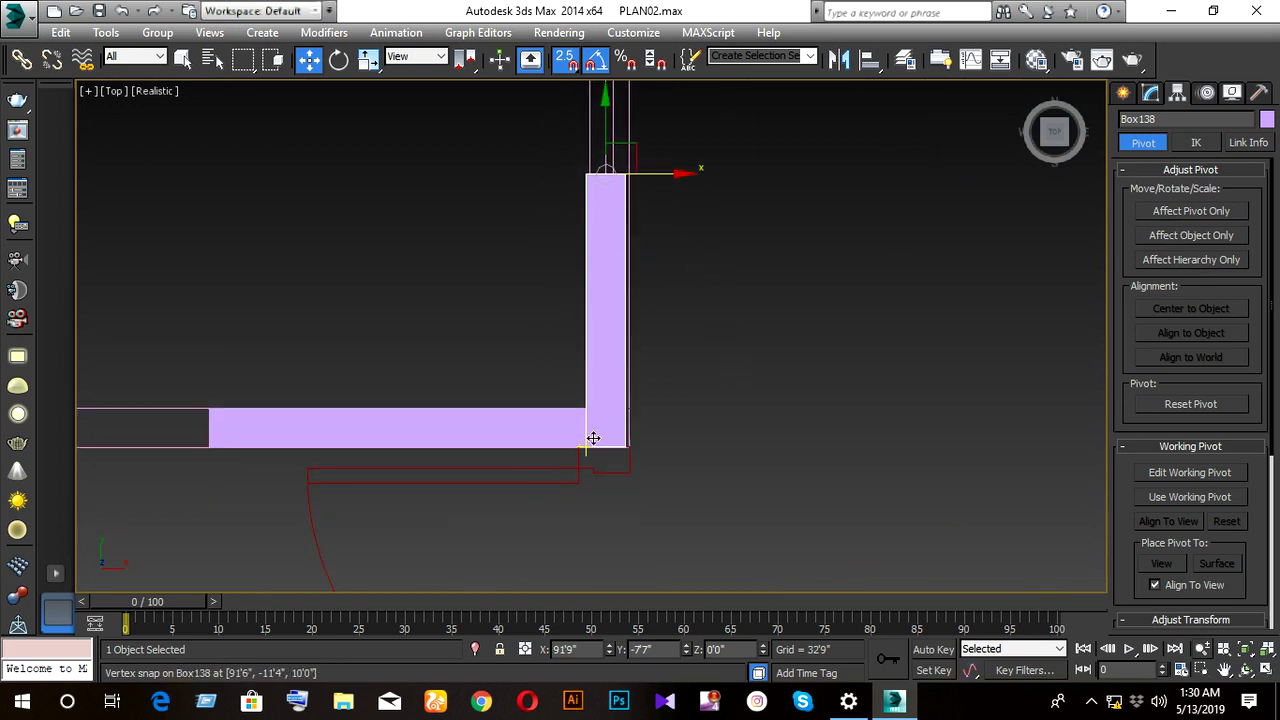
{"action": "scroll", "coordinate": [593, 437], "scroll_direction": "up", "scroll_amount": 2}
{"action": "left_click_drag", "start_coordinate": [583, 452], "coordinate": [601, 454]}
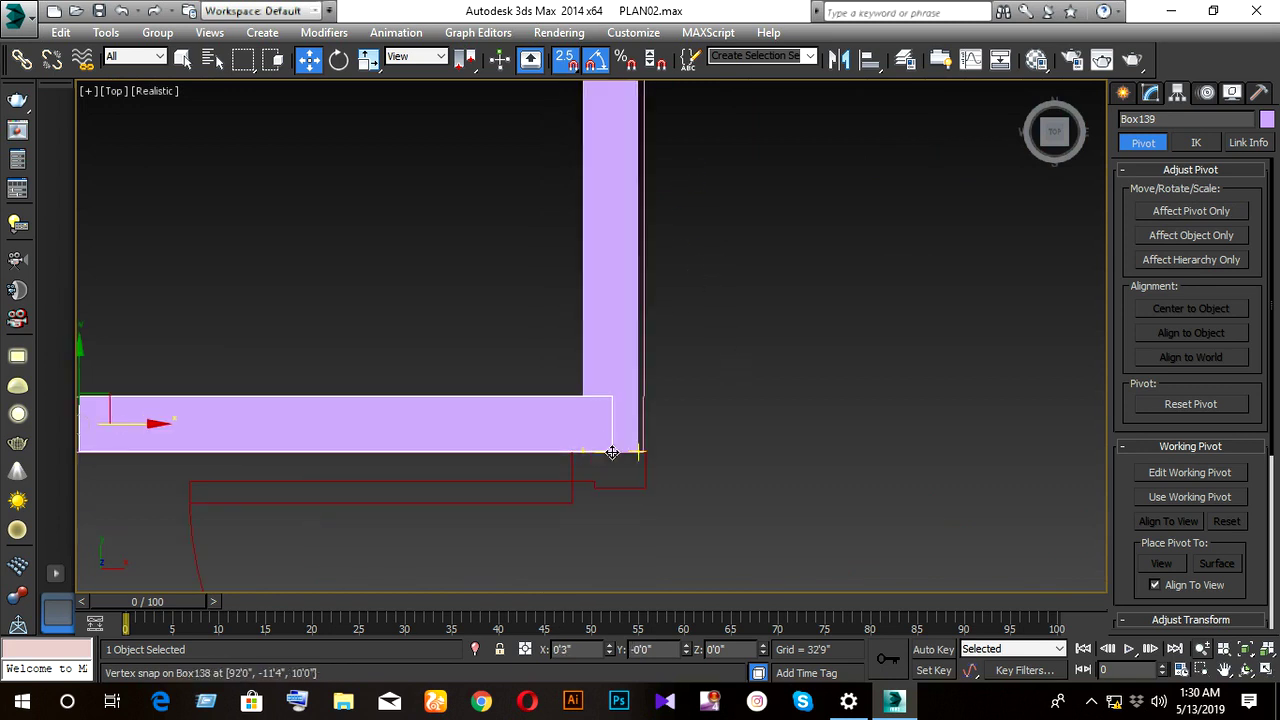
{"action": "left_click", "coordinate": [626, 443]}
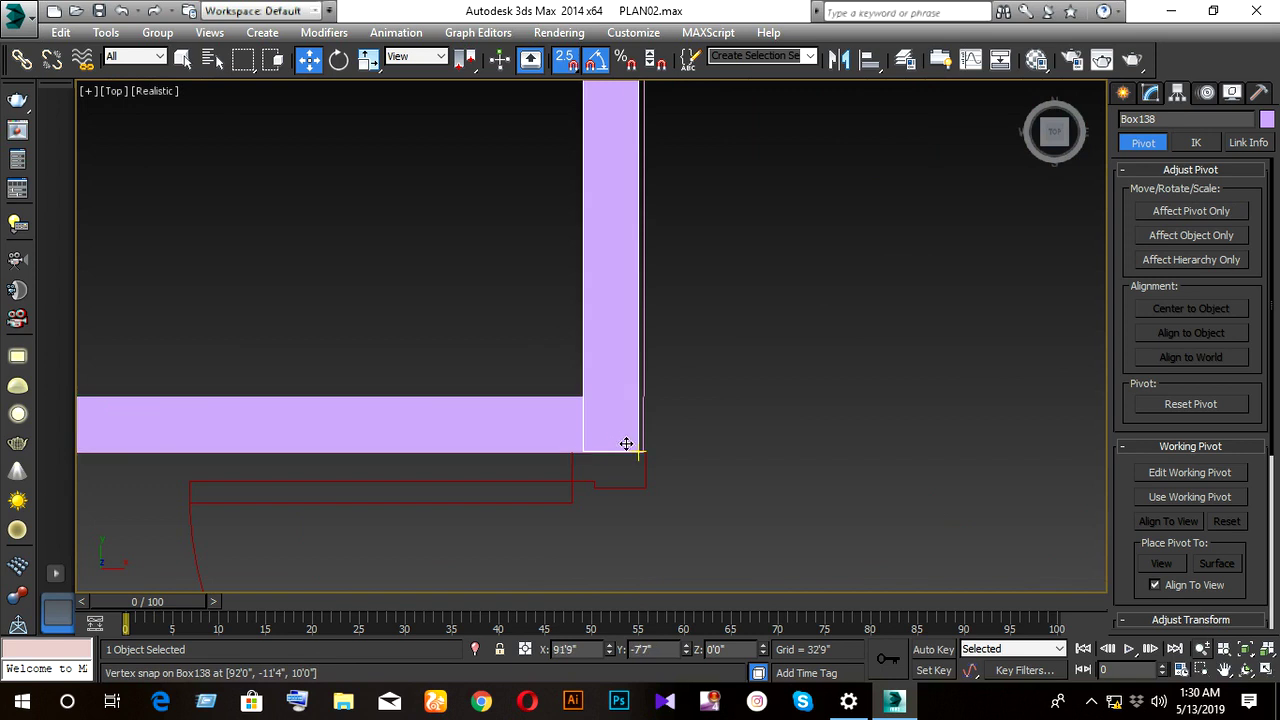
{"action": "mouse_move", "coordinate": [587, 455]}
{"action": "left_mouse_down"}
{"action": "mouse_move", "coordinate": [646, 431]}
{"action": "mouse_move", "coordinate": [628, 447]}
{"action": "left_mouse_up"}
{"action": "scroll", "coordinate": [646, 431], "scroll_direction": "down", "scroll_amount": 3}
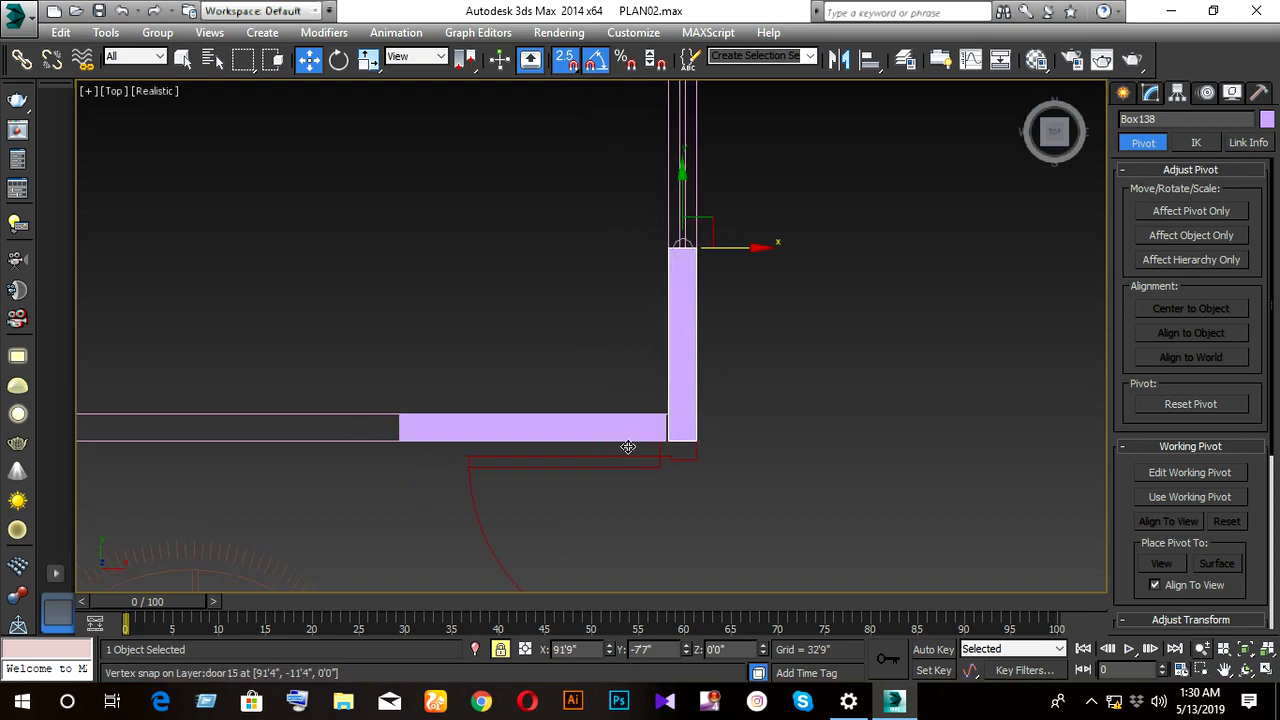
- Snap Box139's junction vertices onto the corner vertex for a clean joint
{"action": "left_click", "coordinate": [635, 423]}
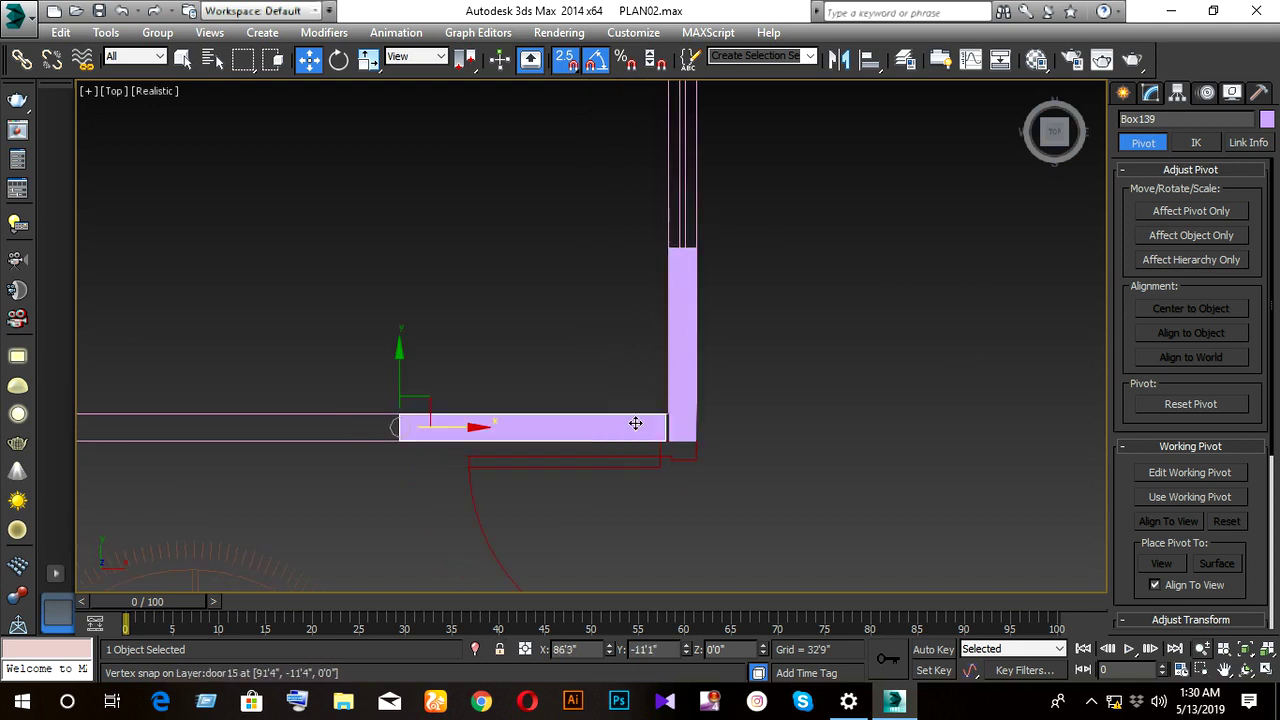
{"action": "key", "text": "1"}
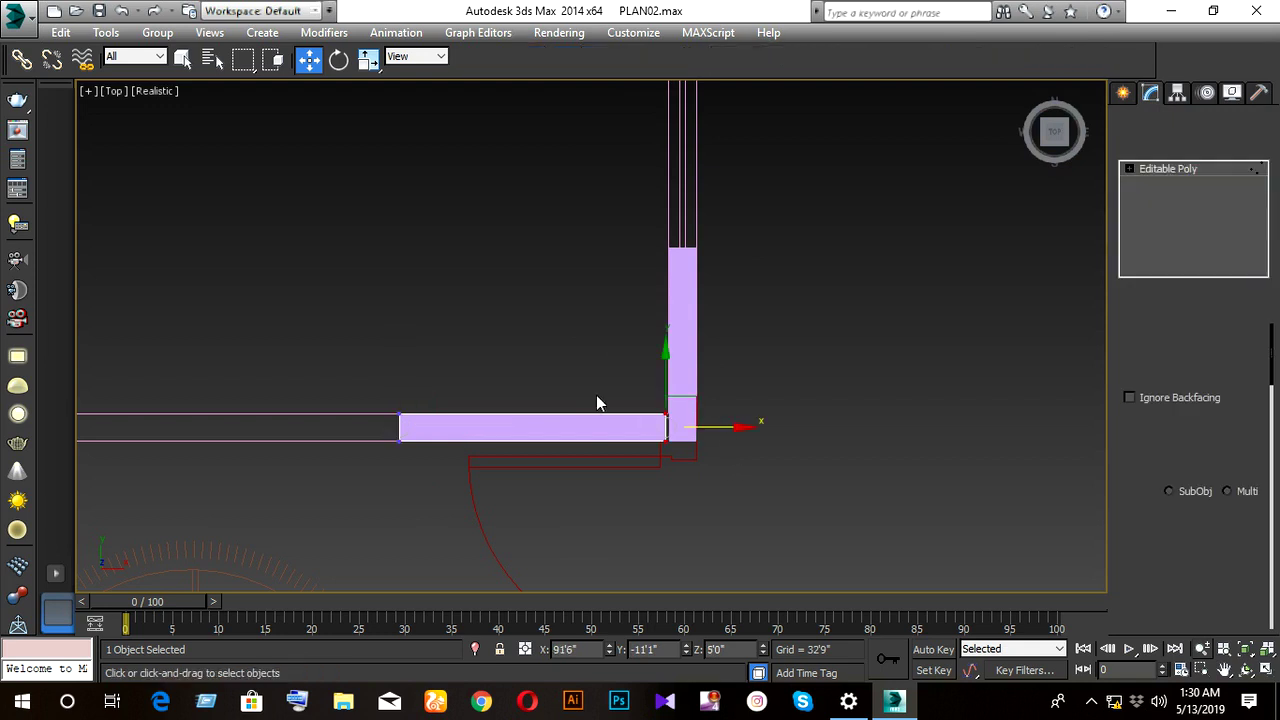
{"action": "left_click_drag", "start_coordinate": [590, 388], "coordinate": [726, 489]}
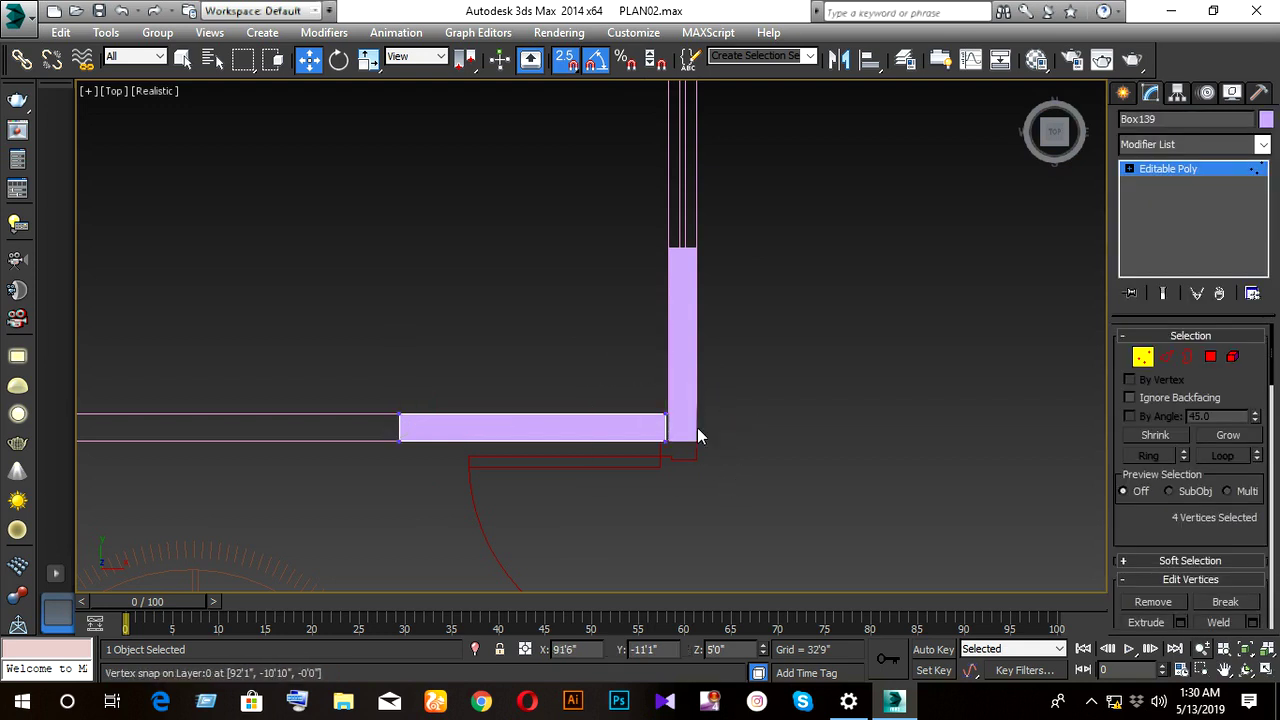
{"action": "left_click_drag", "start_coordinate": [628, 380], "coordinate": [700, 457]}
{"action": "scroll", "coordinate": [620, 437], "scroll_direction": "up", "scroll_amount": 5}
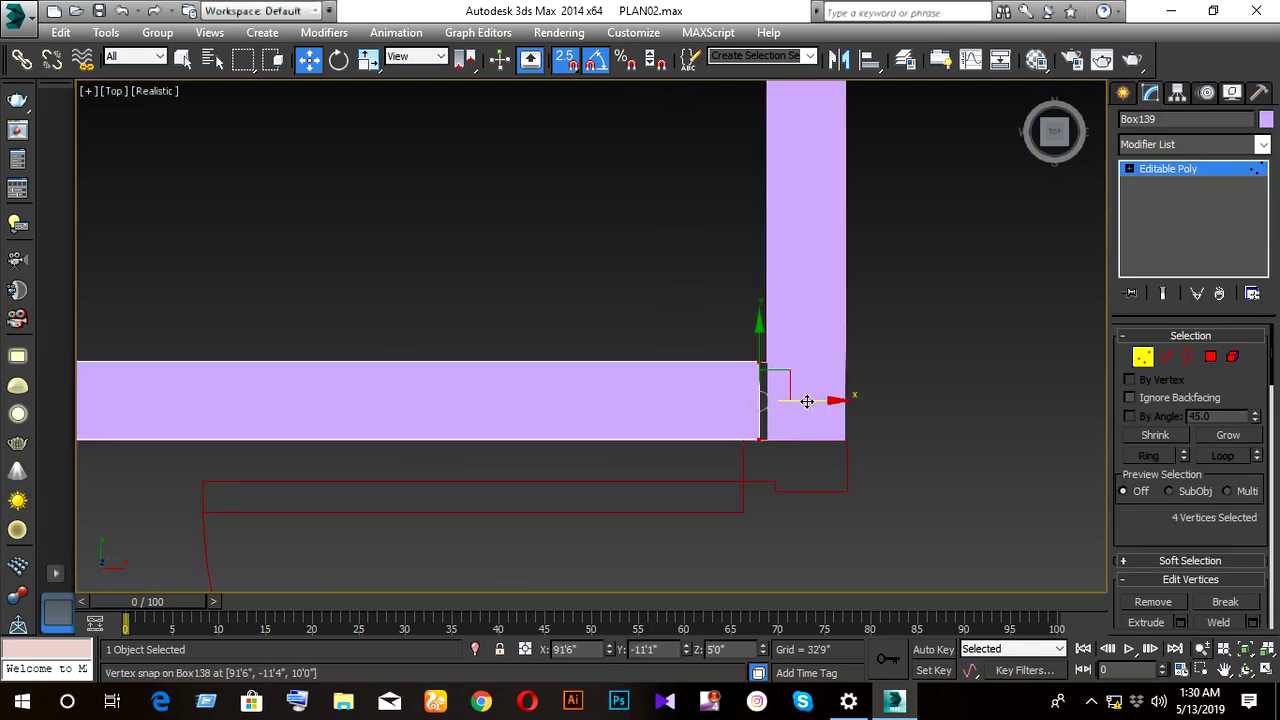
{"action": "left_click_drag", "start_coordinate": [807, 401], "coordinate": [760, 441]}
{"action": "scroll", "coordinate": [600, 420], "scroll_direction": "down", "scroll_amount": 6}
{"action": "middle_click_drag", "start_coordinate": [571, 414], "coordinate": [806, 428]}
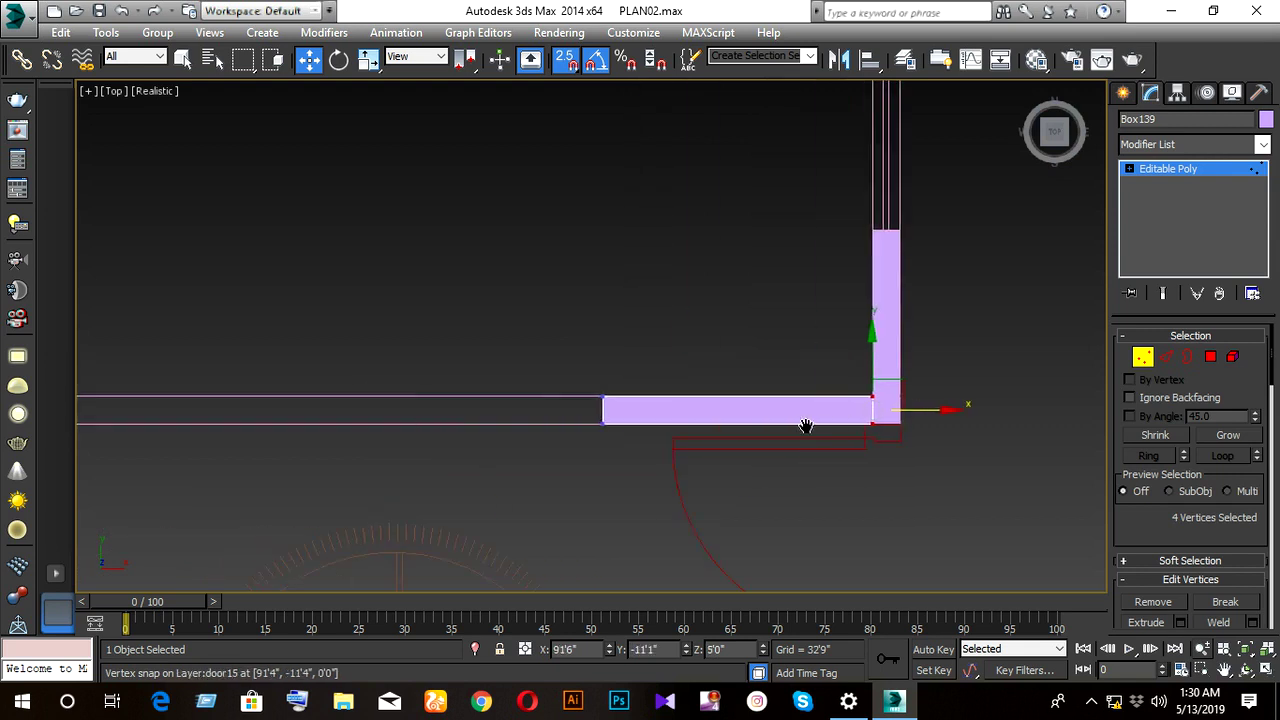
{"action": "scroll", "coordinate": [540, 385], "scroll_direction": "down", "scroll_amount": 3}
- Select Box139's left-end vertices and return to the Top view of the floor plan
{"action": "mouse_move", "coordinate": [679, 490]}
{"action": "left_mouse_down"}
{"action": "mouse_move", "coordinate": [650, 436]}
{"action": "mouse_move", "coordinate": [320, 401]}
{"action": "left_mouse_up"}
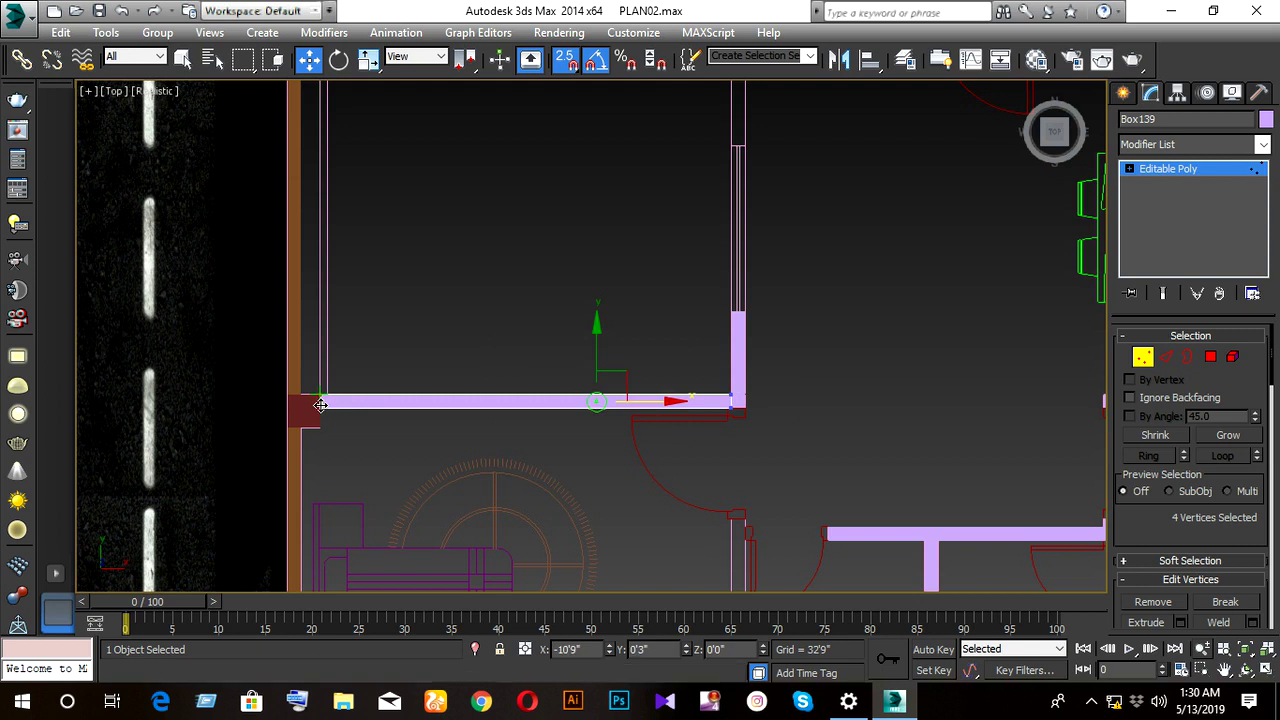
{"action": "scroll", "coordinate": [425, 399], "scroll_direction": "down", "scroll_amount": 3}
{"action": "middle_click_drag", "start_coordinate": [425, 399], "coordinate": [511, 491]}
{"action": "scroll", "coordinate": [520, 500], "scroll_direction": "down", "scroll_amount": 2}
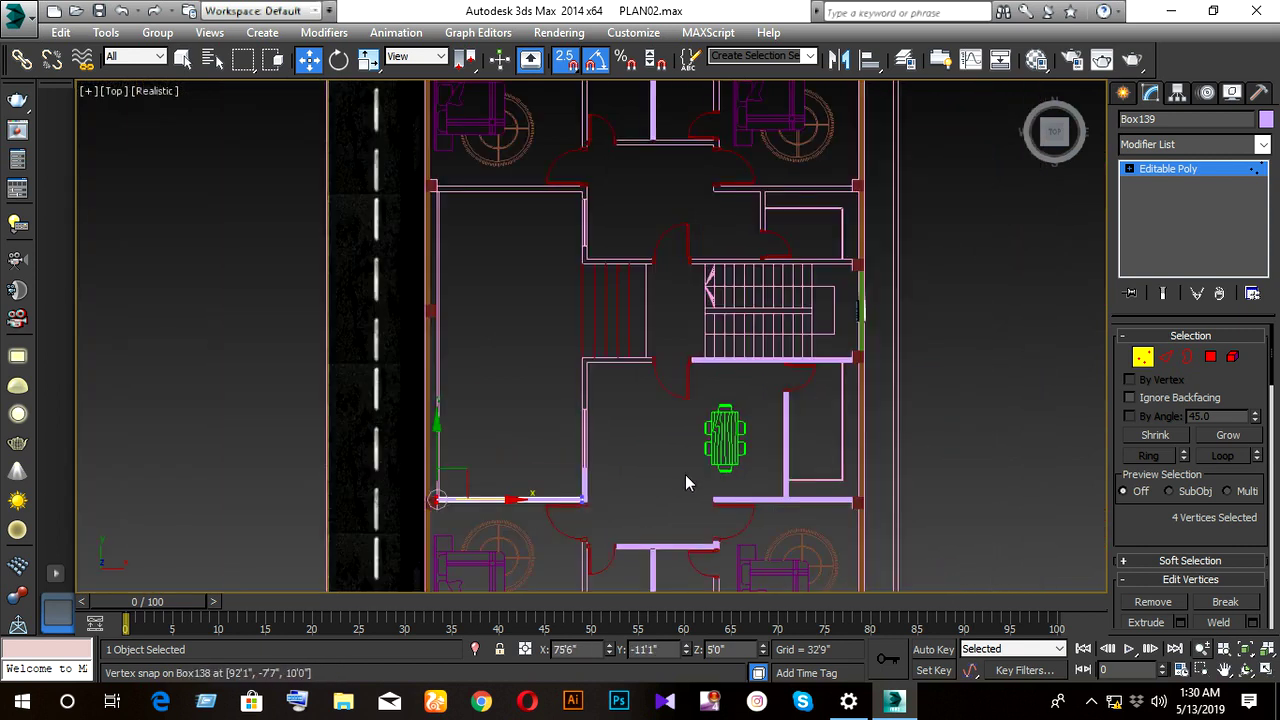
{"action": "mouse_move", "coordinate": [685, 474]}
{"action": "middle_mouse_down"}
{"action": "mouse_move", "coordinate": [623, 499]}
{"action": "mouse_move", "coordinate": [586, 409]}
{"action": "mouse_move", "coordinate": [599, 414]}
{"action": "mouse_move", "coordinate": [490, 413]}
{"action": "mouse_move", "coordinate": [491, 443]}
{"action": "mouse_move", "coordinate": [466, 409]}
{"action": "mouse_move", "coordinate": [480, 428]}
{"action": "middle_mouse_up"}
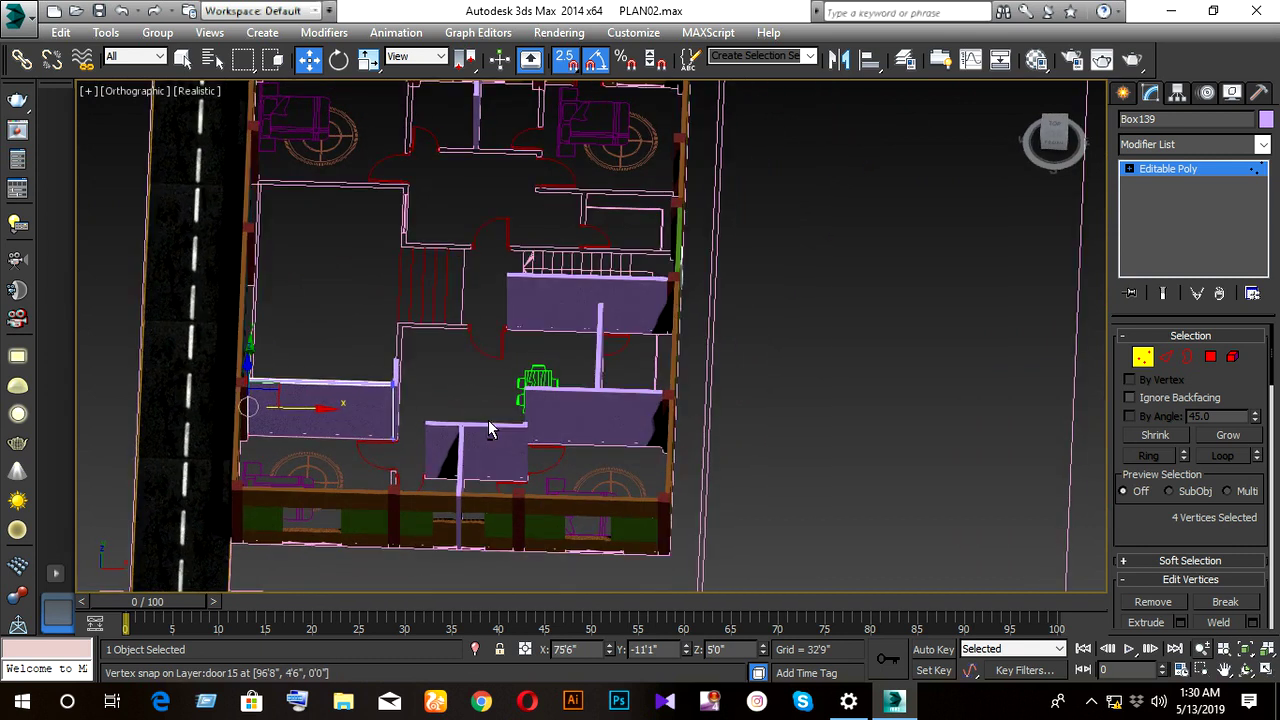
{"action": "key", "text": "t"}
{"action": "scroll", "coordinate": [480, 428], "scroll_direction": "down", "scroll_amount": 5}
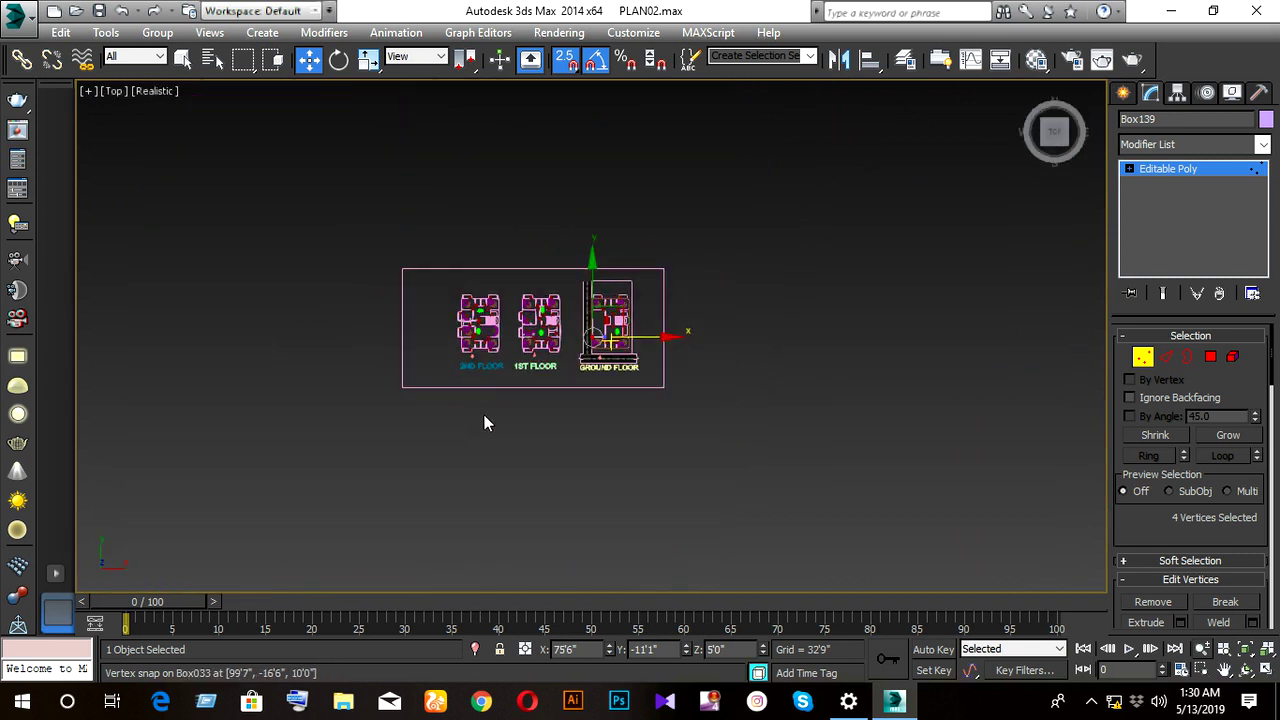
{"action": "scroll", "coordinate": [600, 340], "scroll_direction": "up", "scroll_amount": 4}
{"action": "scroll", "coordinate": [605, 341], "scroll_direction": "up", "scroll_amount": 3}
{"action": "scroll", "coordinate": [602, 370], "scroll_direction": "up", "scroll_amount": 3}
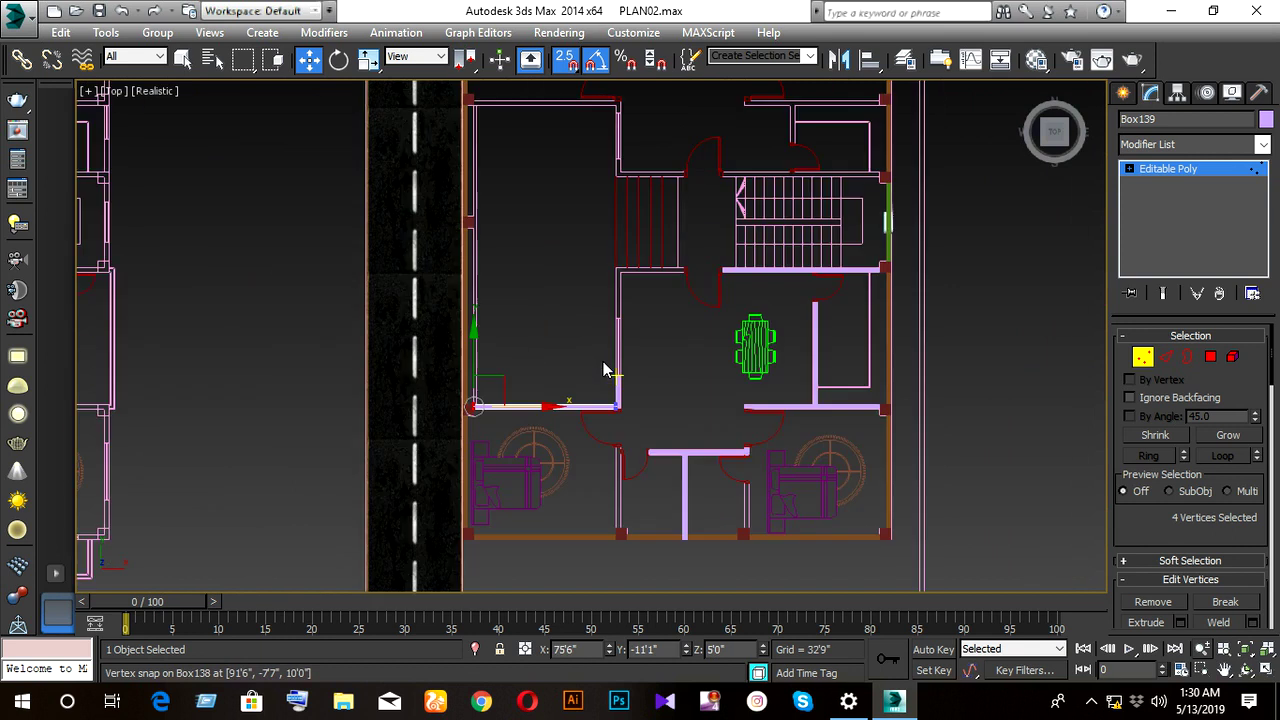
{"action": "middle_click_drag", "start_coordinate": [605, 366], "coordinate": [579, 425]}
- Exit Vertex mode and Shift-drag Box139 upward to clone it as Box140
{"action": "left_click", "coordinate": [1140, 358]}
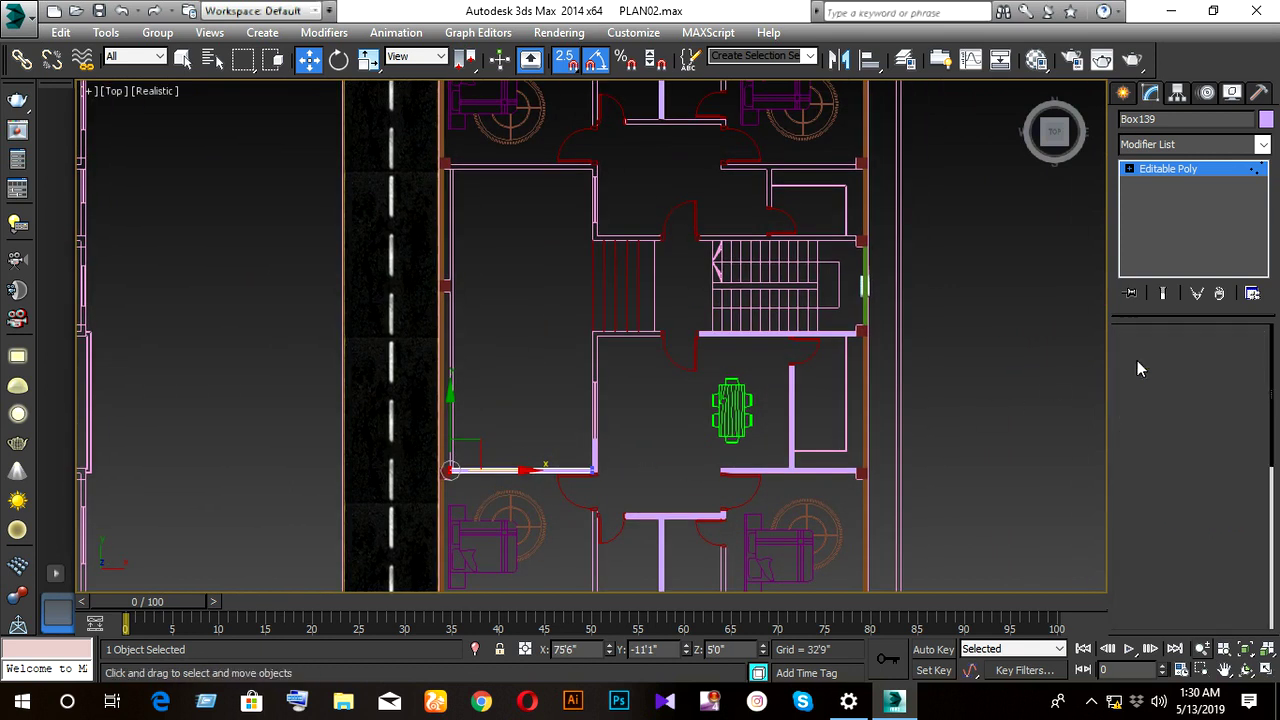
{"action": "scroll", "coordinate": [603, 443], "scroll_direction": "up", "scroll_amount": 4}
{"action": "scroll", "coordinate": [615, 445], "scroll_direction": "up", "scroll_amount": 1}
{"action": "middle_click_drag", "start_coordinate": [618, 446], "coordinate": [616, 446]}
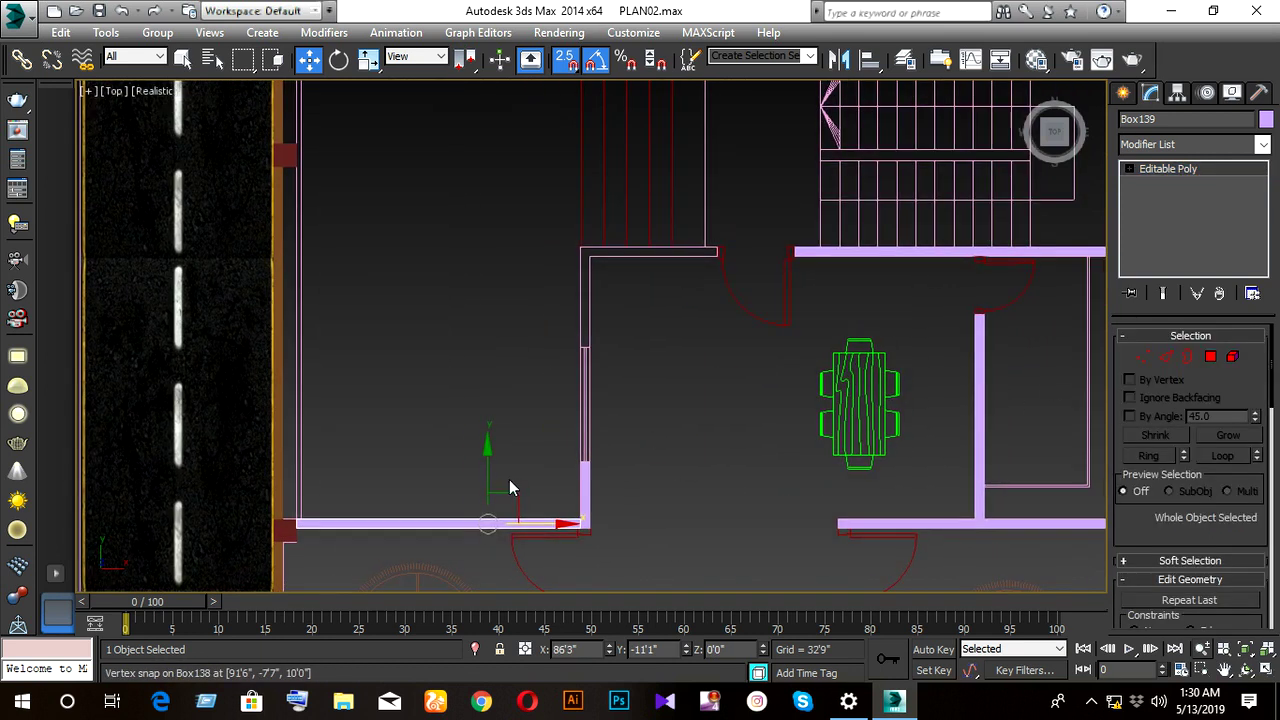
{"action": "left_click_drag", "start_coordinate": [487, 471], "coordinate": [560, 310], "text": "shift"}
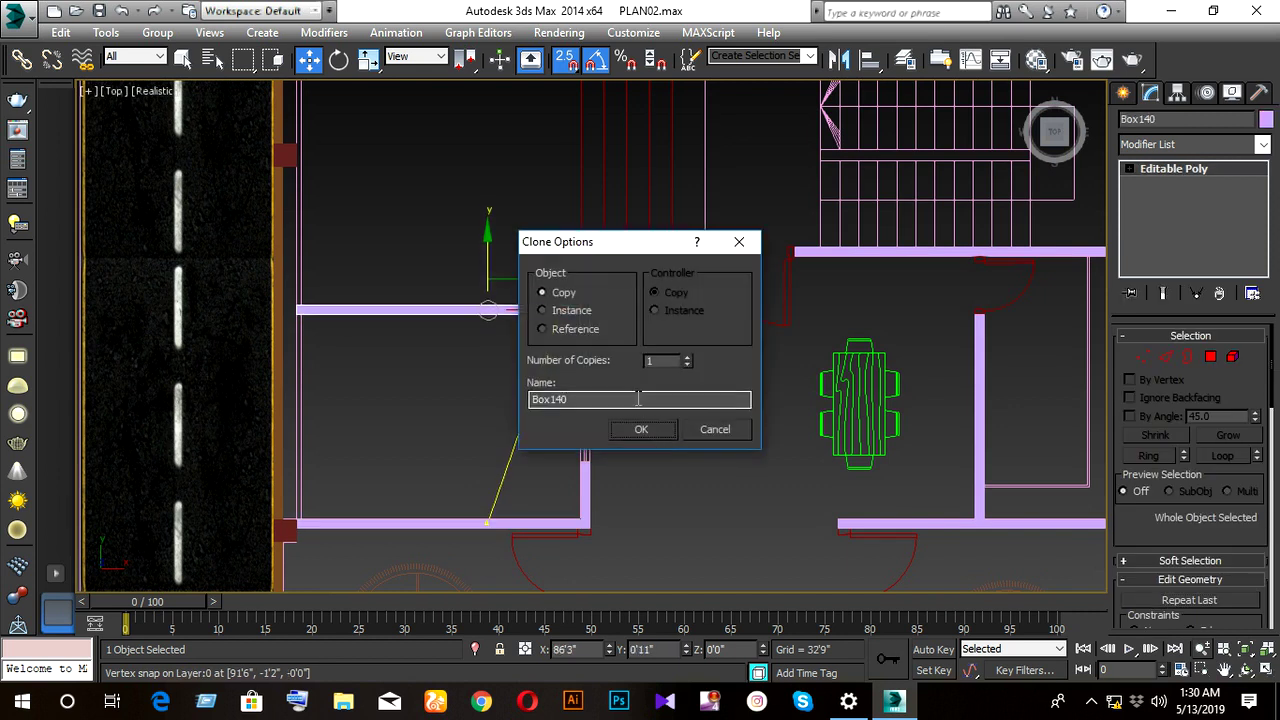
- Confirm the Box140 copy, rotate it -90° upright and move it onto the partition line
{"action": "left_click", "coordinate": [643, 430]}
{"action": "key", "text": "e"}
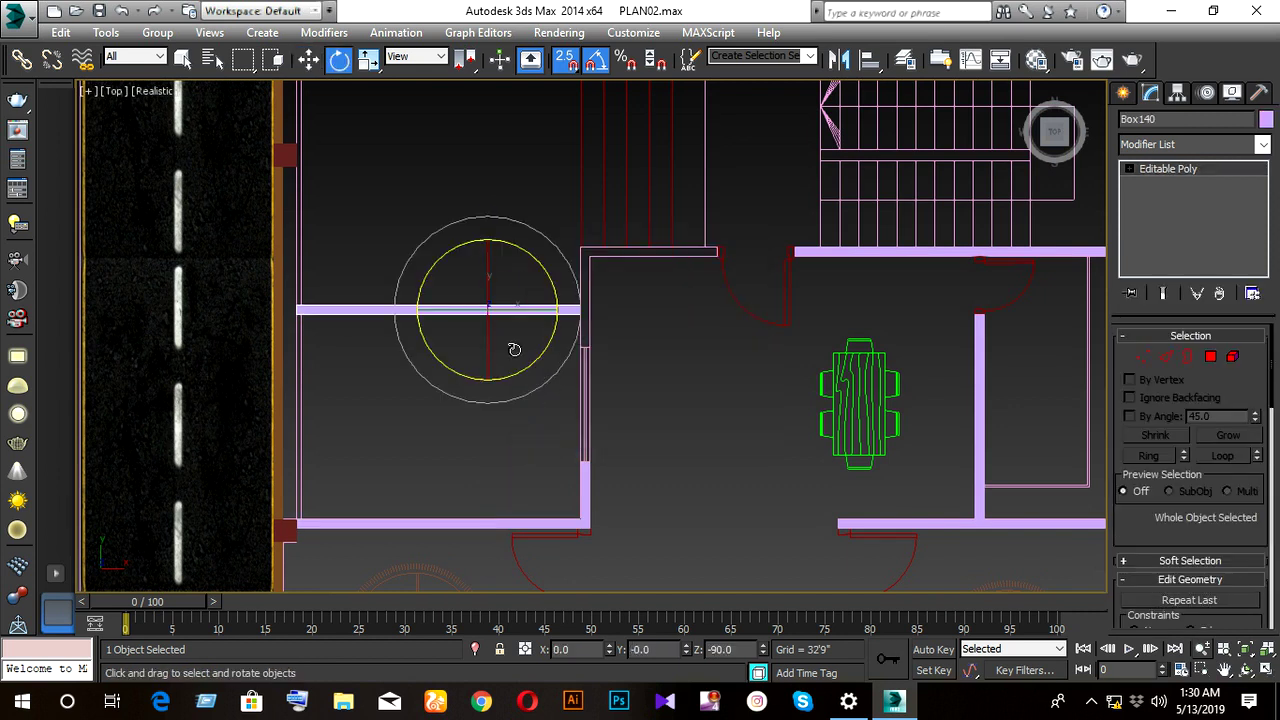
{"action": "left_click_drag", "start_coordinate": [549, 271], "coordinate": [600, 360]}
{"action": "key", "text": "w"}
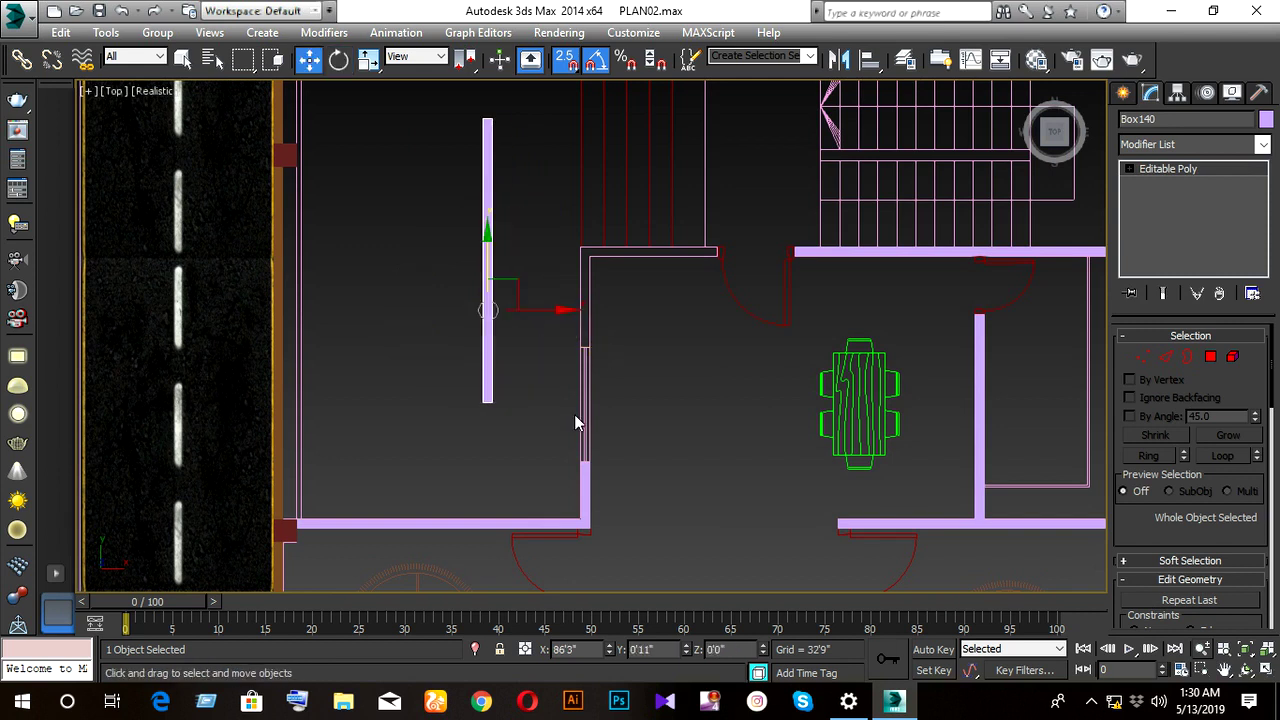
{"action": "mouse_move", "coordinate": [530, 309]}
{"action": "left_mouse_down"}
{"action": "mouse_move", "coordinate": [608, 311]}
{"action": "mouse_move", "coordinate": [585, 308]}
{"action": "left_mouse_up"}
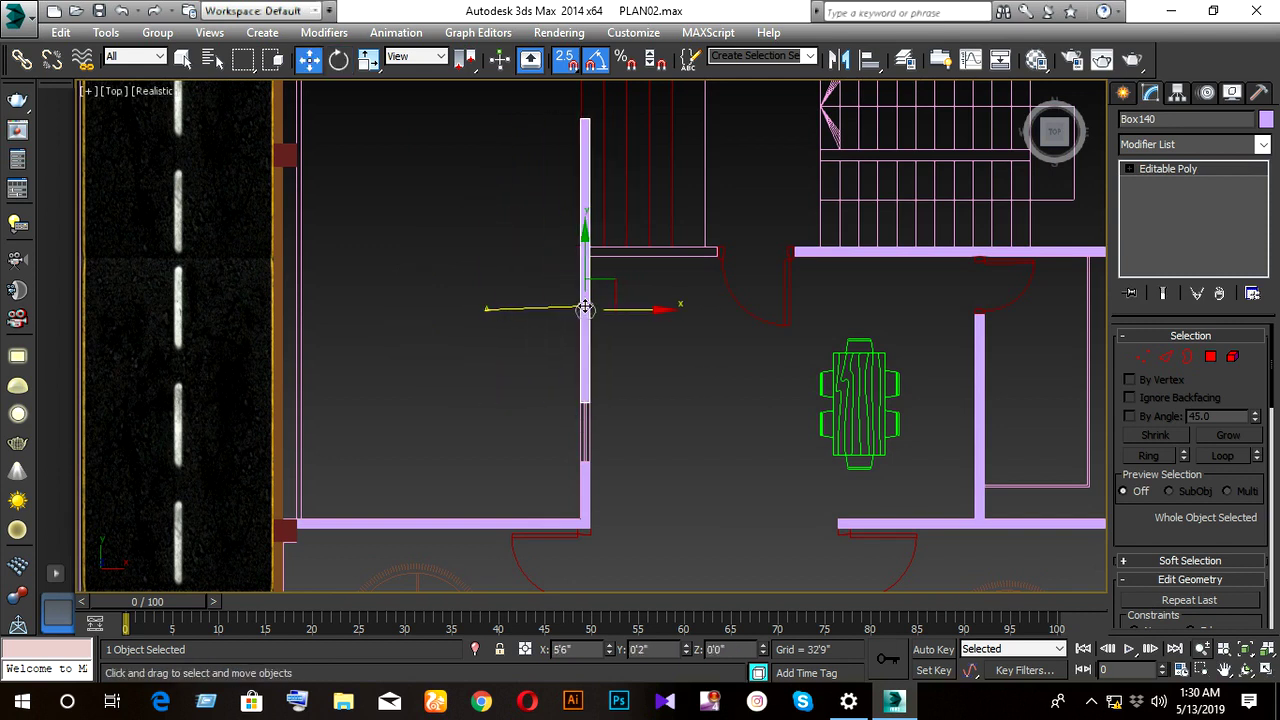
- Vertex-snap Box140's end vertices to the wall ends beside the stairs, then exit Vertex mode
{"action": "scroll", "coordinate": [584, 311], "scroll_direction": "up", "scroll_amount": 3}
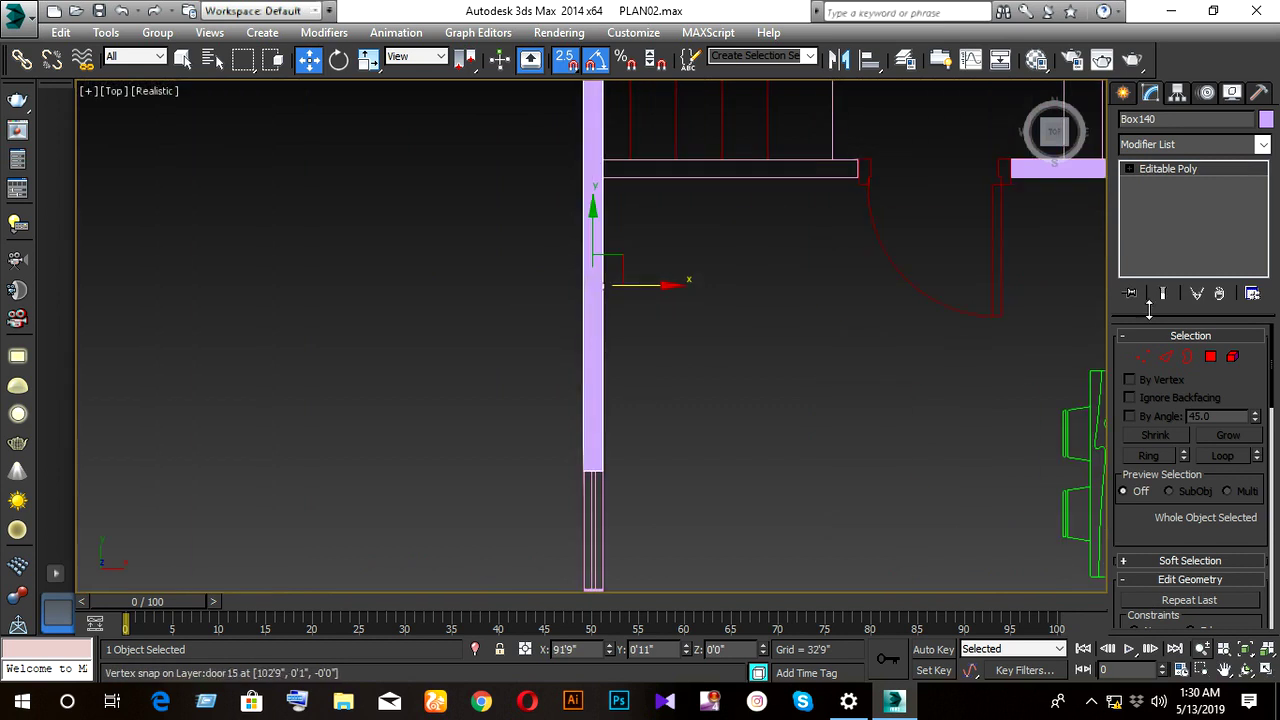
{"action": "left_click", "coordinate": [1143, 358]}
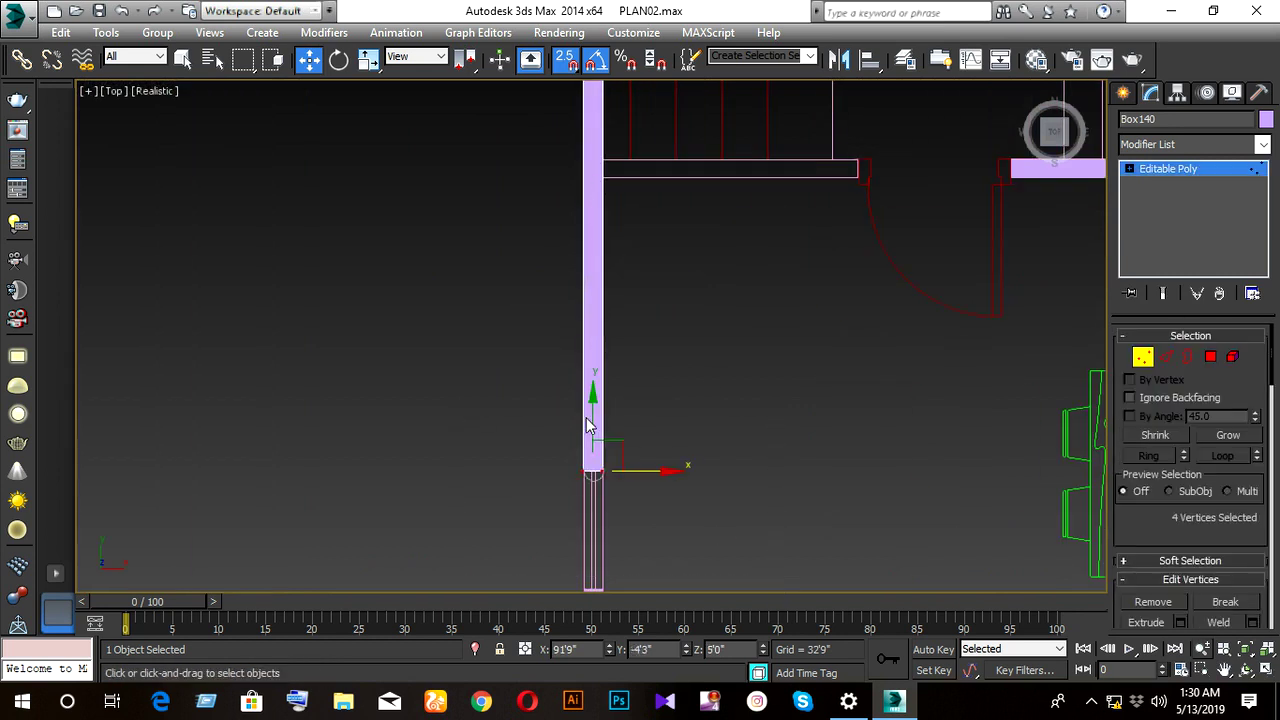
{"action": "left_click_drag", "start_coordinate": [537, 423], "coordinate": [694, 514]}
{"action": "left_click_drag", "start_coordinate": [593, 470], "coordinate": [592, 356]}
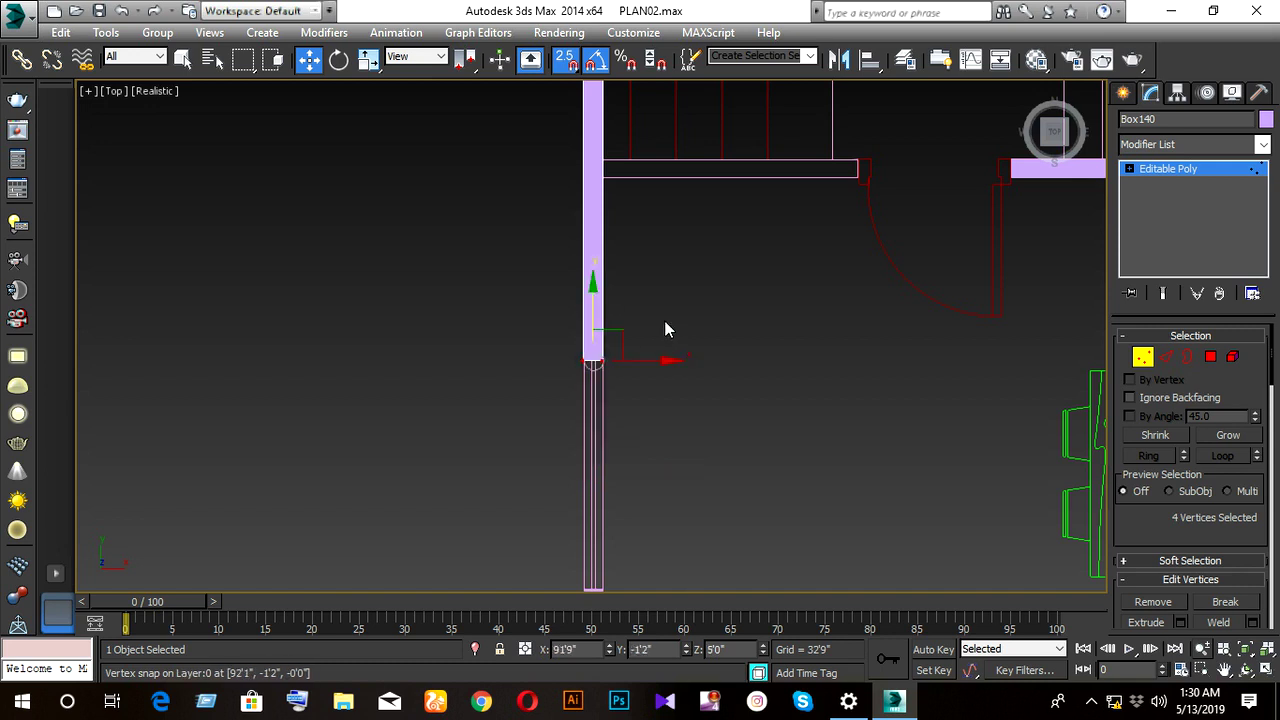
{"action": "scroll", "coordinate": [647, 457], "scroll_direction": "down", "scroll_amount": 2}
{"action": "middle_click_drag", "start_coordinate": [647, 457], "coordinate": [634, 484]}
{"action": "left_click_drag", "start_coordinate": [600, 394], "coordinate": [601, 245]}
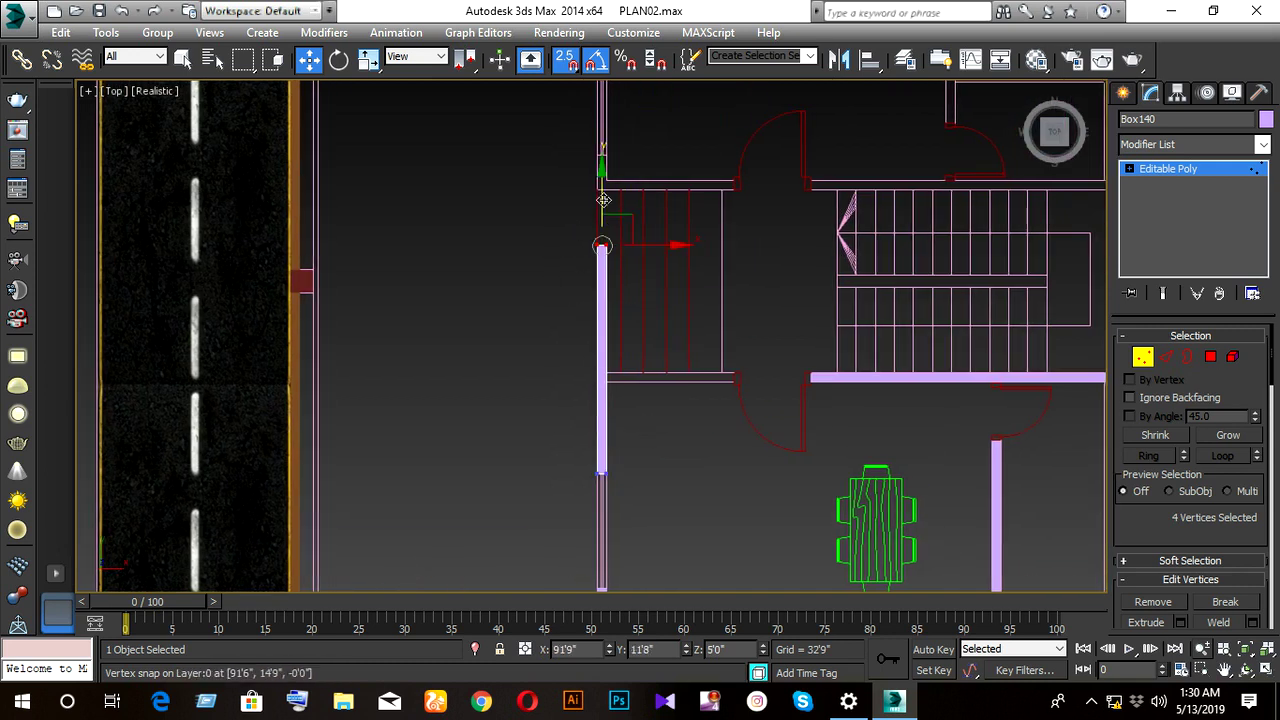
{"action": "left_click_drag", "start_coordinate": [626, 429], "coordinate": [600, 372]}
{"action": "middle_click_drag", "start_coordinate": [689, 417], "coordinate": [577, 432]}
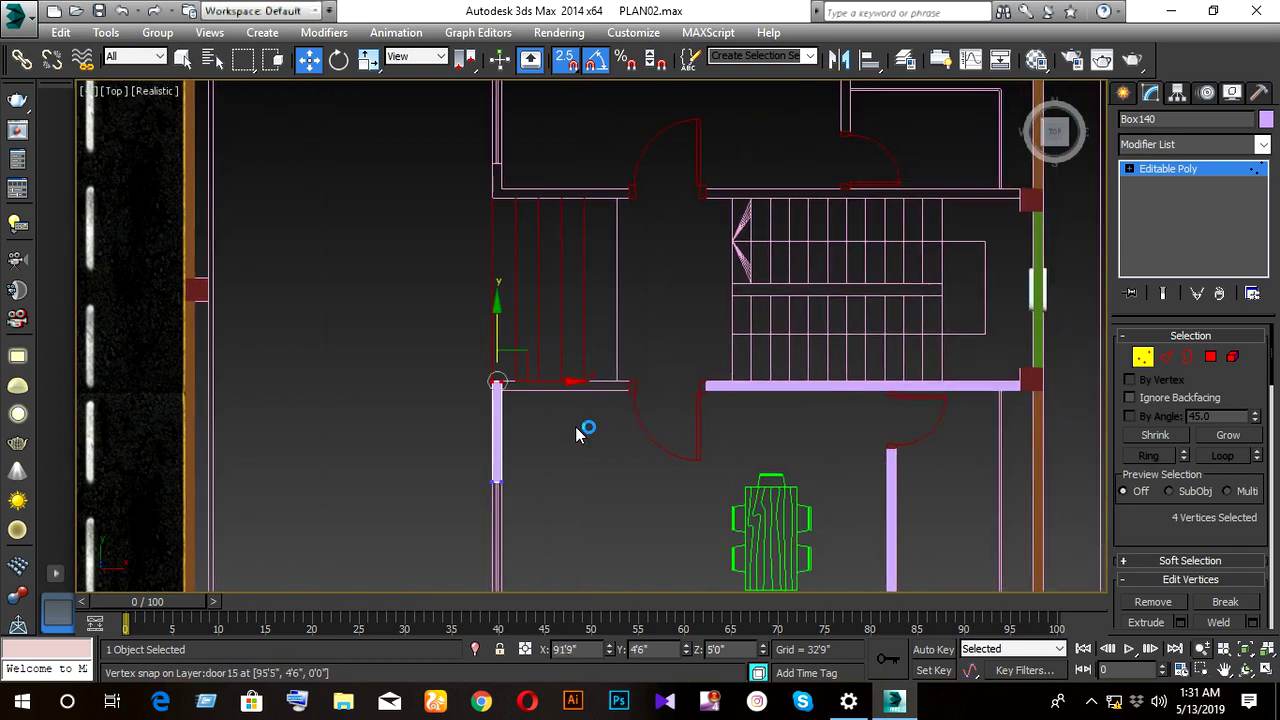
{"action": "scroll", "coordinate": [577, 432], "scroll_direction": "up", "scroll_amount": 2}
{"action": "left_click", "coordinate": [1143, 357]}
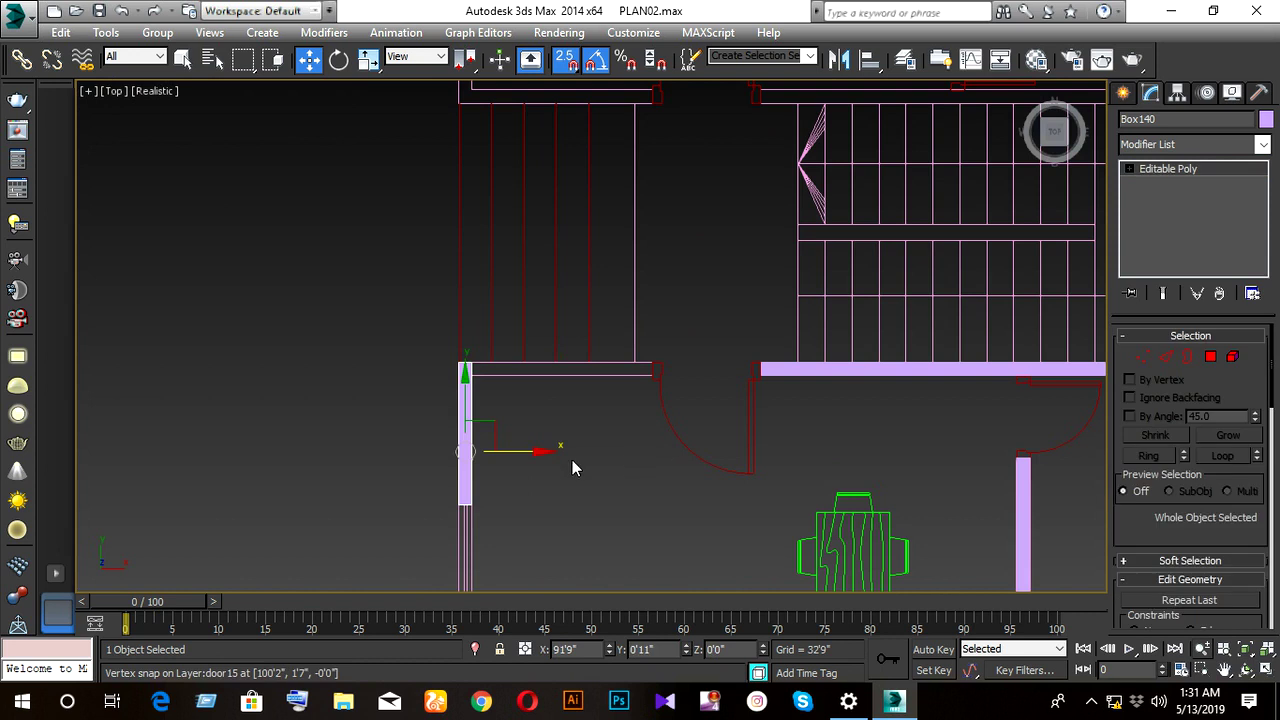
- Rotate-clone Box140 into a horizontal copy, Box141
{"action": "key", "text": "e"}
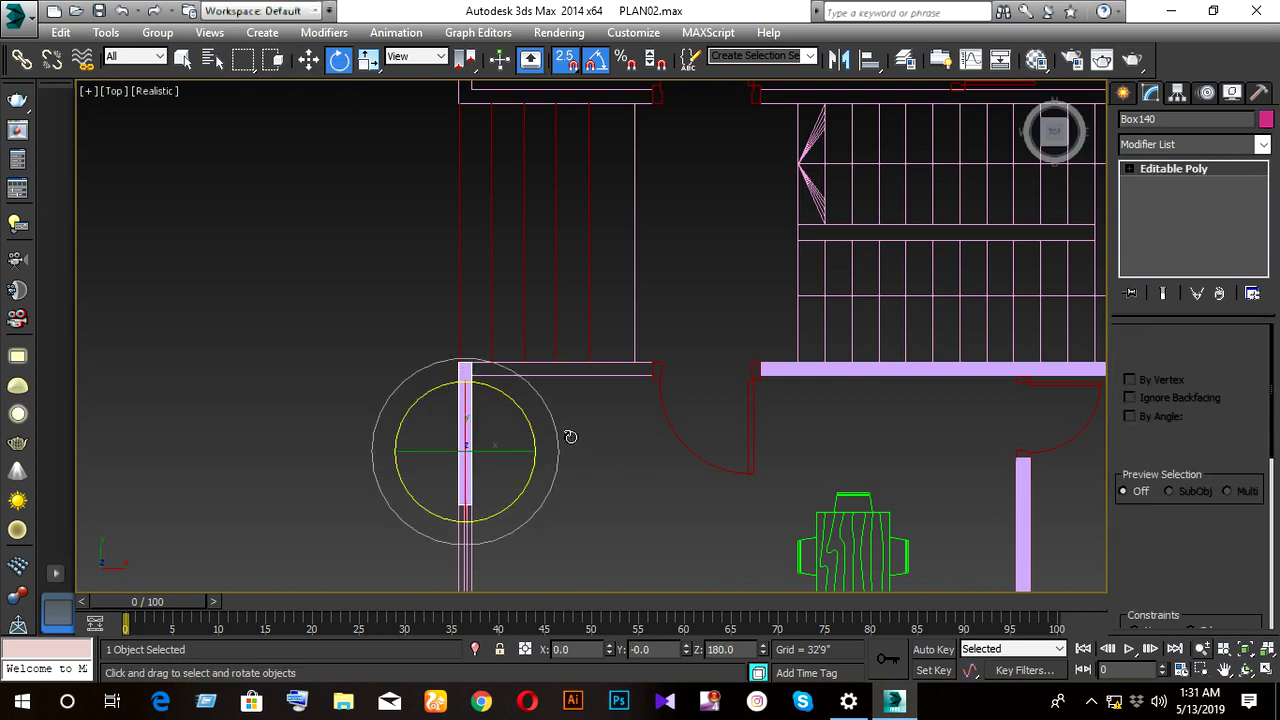
{"action": "left_click_drag", "start_coordinate": [570, 437], "coordinate": [581, 429], "text": "shift"}
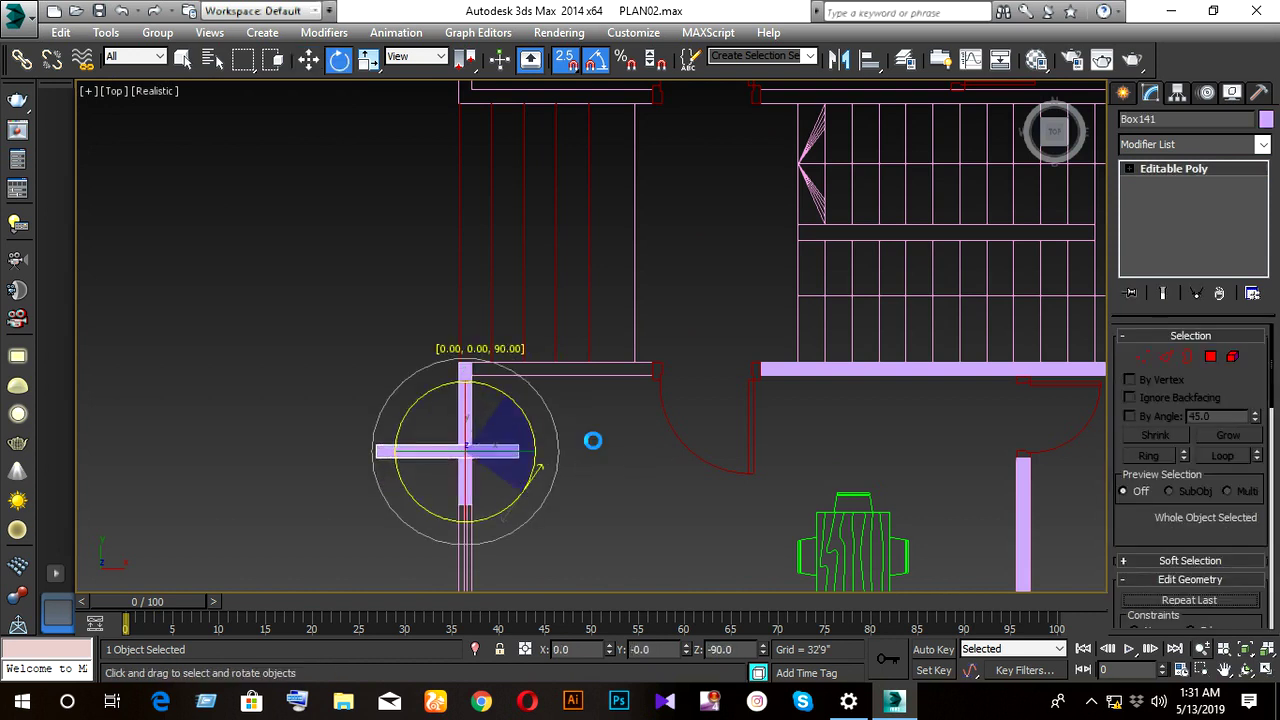
{"action": "left_click", "coordinate": [640, 429]}
- Vertex-snap Box141 up into the wall gap and slide it right to the wall end
{"action": "key", "text": "w"}
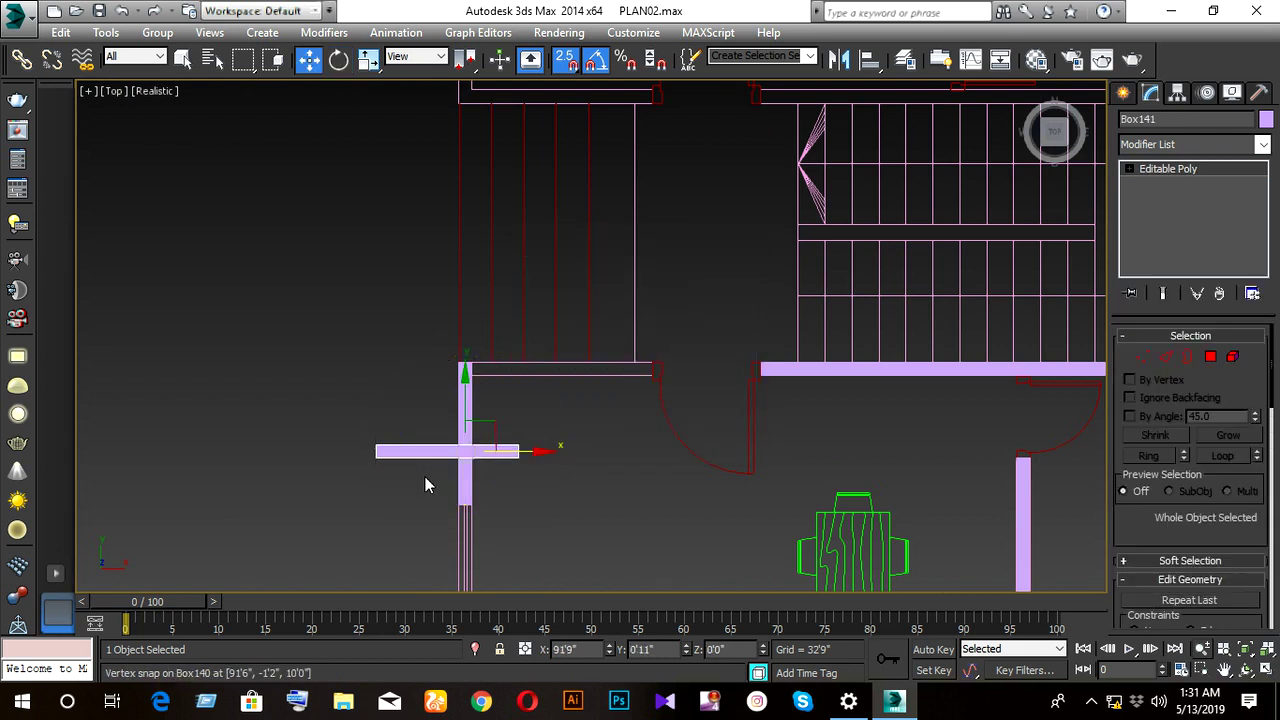
{"action": "left_click_drag", "start_coordinate": [469, 411], "coordinate": [469, 363]}
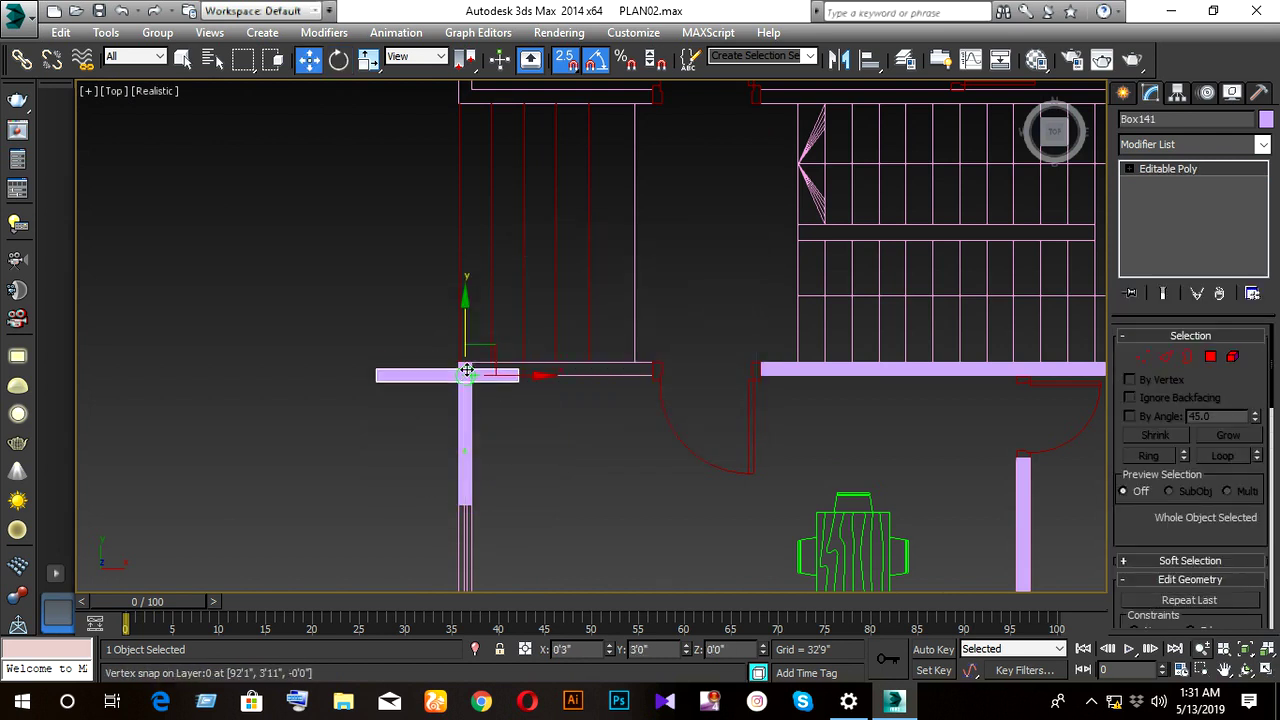
{"action": "scroll", "coordinate": [514, 368], "scroll_direction": "up", "scroll_amount": 5}
{"action": "left_click_drag", "start_coordinate": [559, 378], "coordinate": [559, 353]}
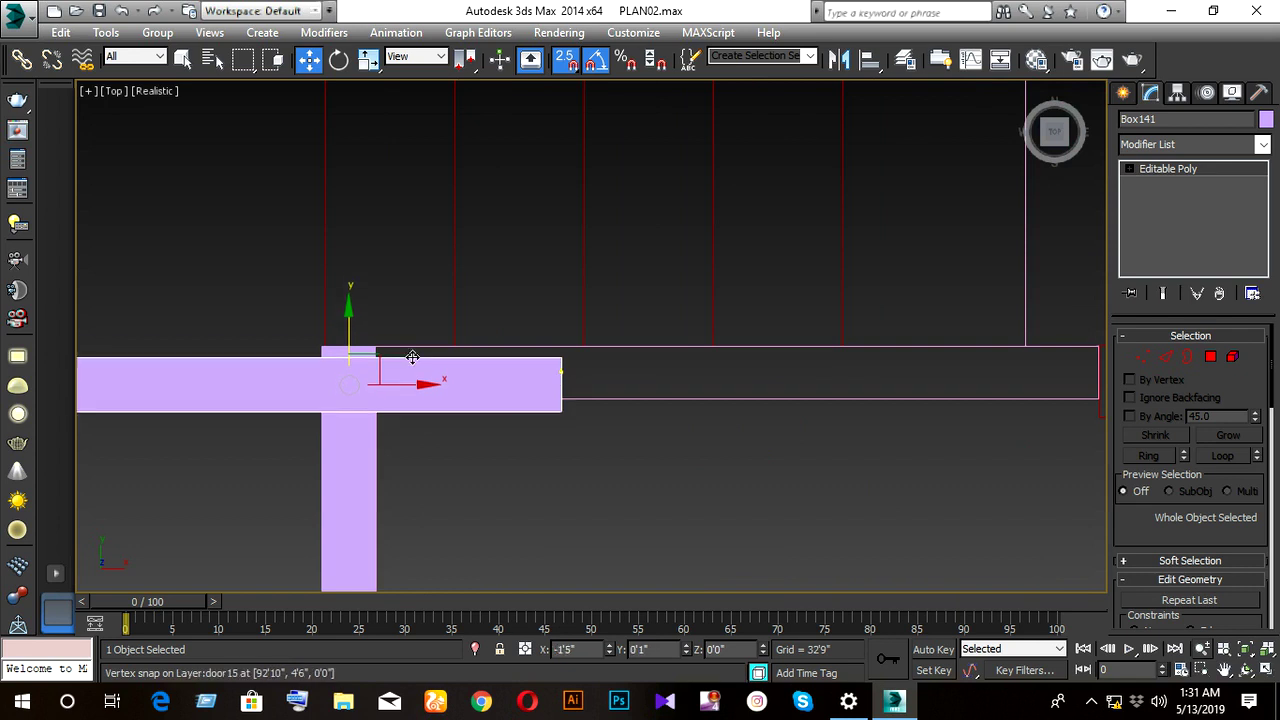
{"action": "scroll", "coordinate": [628, 391], "scroll_direction": "down", "scroll_amount": 2}
{"action": "scroll", "coordinate": [528, 457], "scroll_direction": "down", "scroll_amount": 3}
{"action": "middle_click_drag", "start_coordinate": [528, 457], "coordinate": [368, 475]}
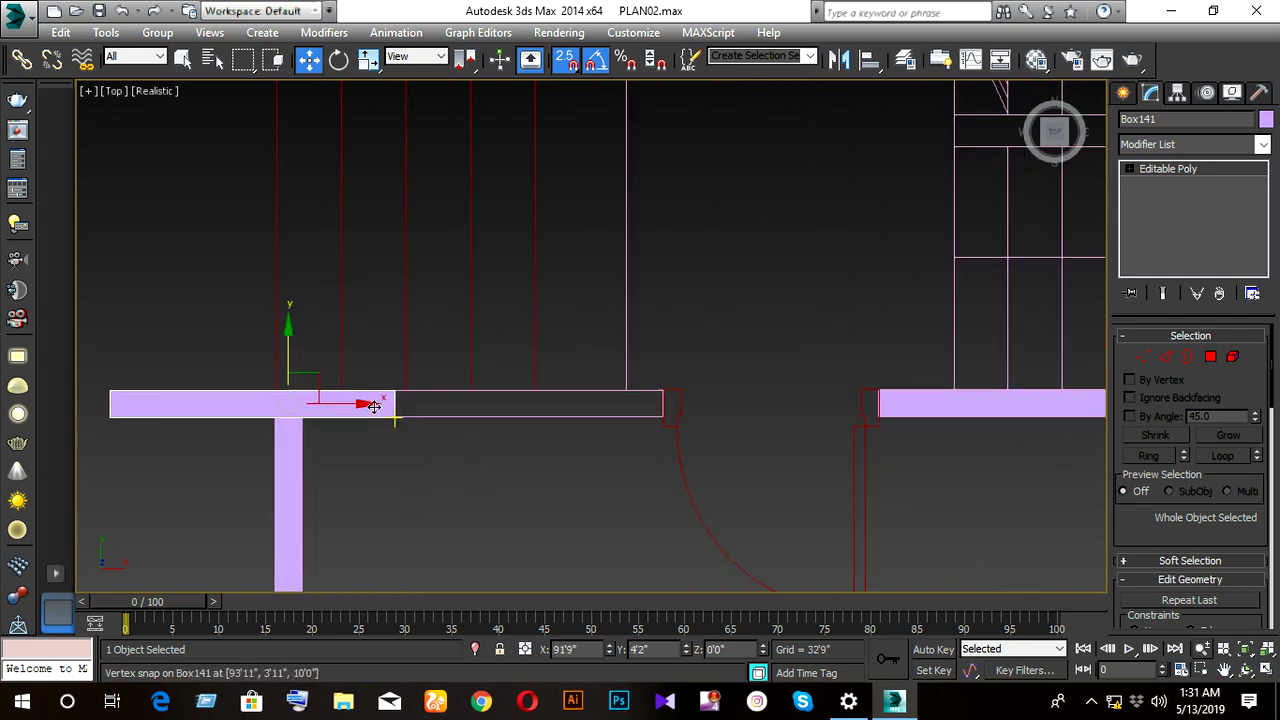
{"action": "left_click_drag", "start_coordinate": [399, 411], "coordinate": [662, 406]}
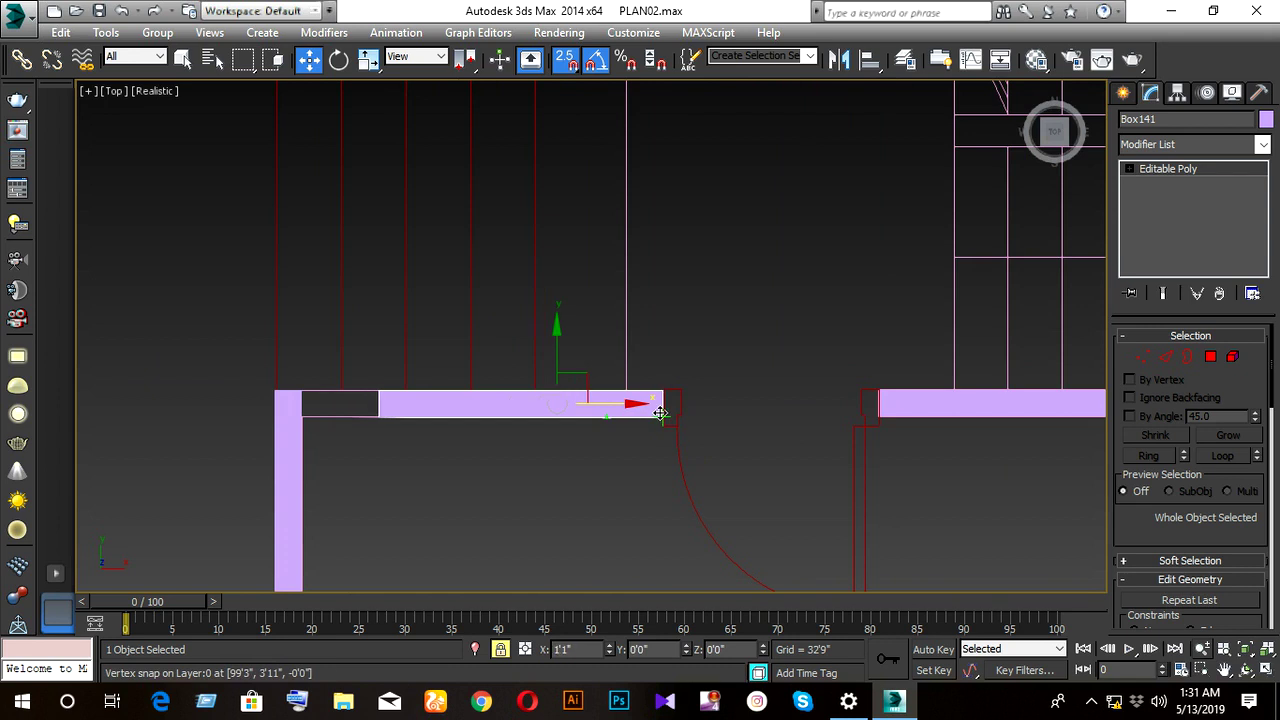
- Stretch Box141's left-end vertices to the wall corner
{"action": "left_click", "coordinate": [1142, 357]}
{"action": "left_click_drag", "start_coordinate": [380, 410], "coordinate": [418, 434]}
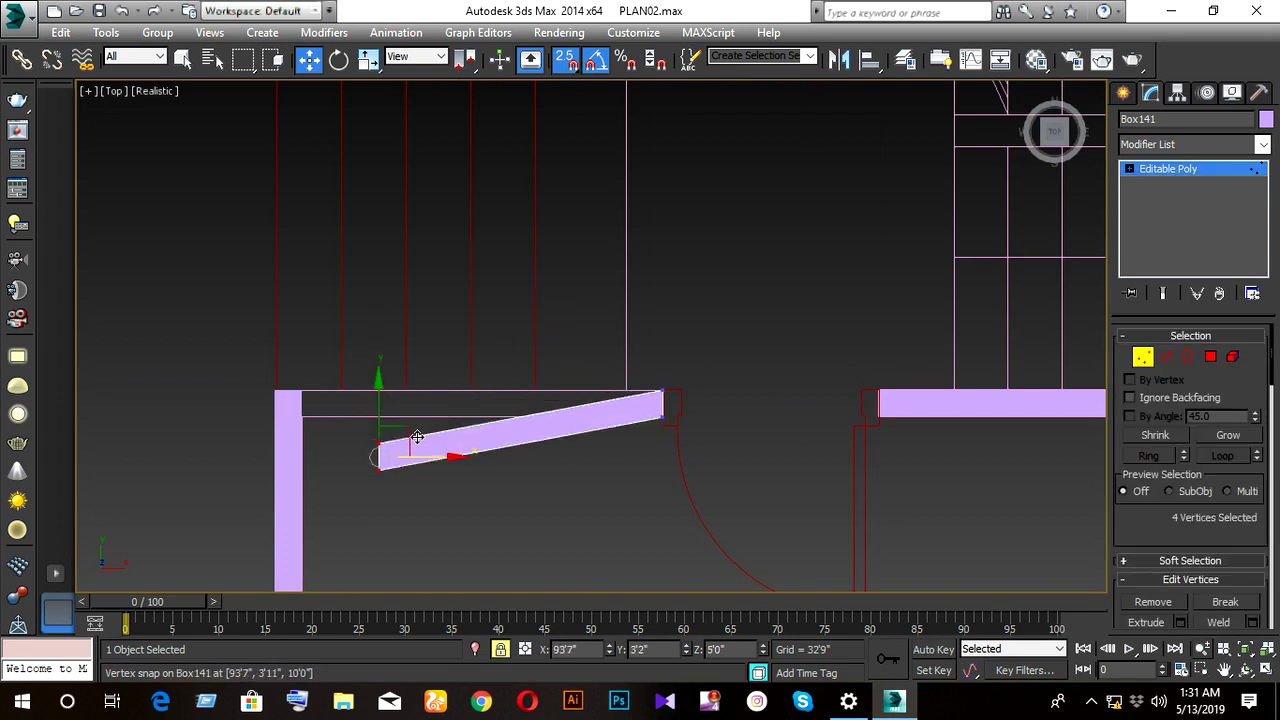
{"action": "left_click_drag", "start_coordinate": [428, 403], "coordinate": [302, 401]}
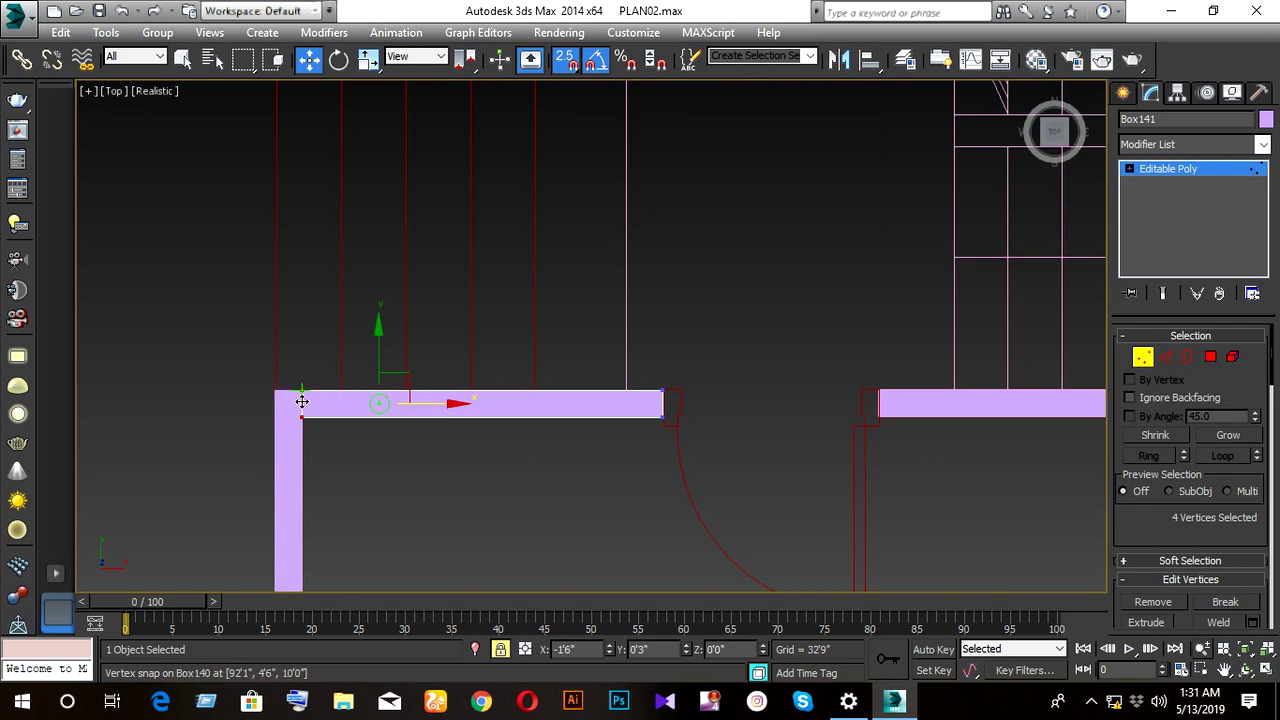
{"action": "scroll", "coordinate": [478, 432], "scroll_direction": "down", "scroll_amount": 4}
{"action": "scroll", "coordinate": [505, 450], "scroll_direction": "down", "scroll_amount": 2}
{"action": "mouse_move", "coordinate": [510, 450]}
{"action": "middle_mouse_down"}
{"action": "mouse_move", "coordinate": [492, 460]}
{"action": "mouse_move", "coordinate": [386, 366]}
{"action": "middle_mouse_up"}
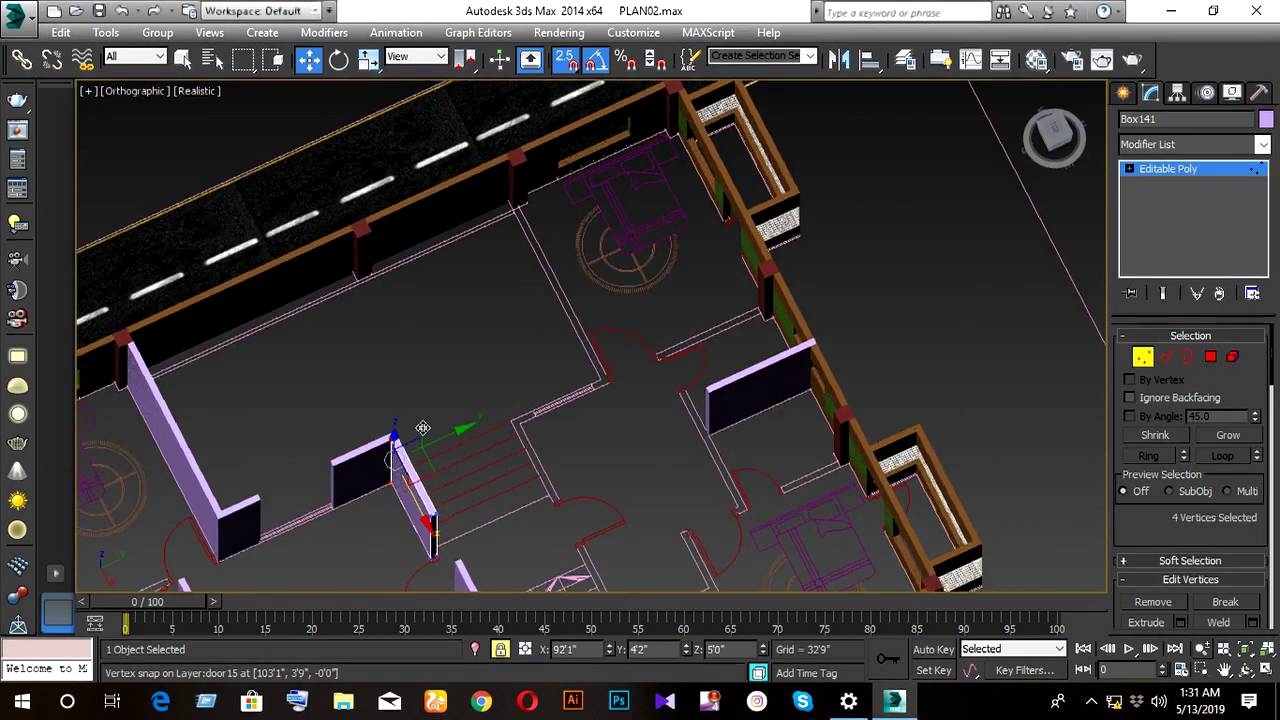
- In Top view, Shift-drag a copy of wall Box141 upward from the stairwell wall line
{"action": "scroll", "coordinate": [386, 366], "scroll_direction": "down", "scroll_amount": 3}
{"action": "mouse_move", "coordinate": [386, 366]}
{"action": "middle_mouse_down", "text": "alt"}
{"action": "mouse_move", "coordinate": [505, 432]}
{"action": "mouse_move", "coordinate": [494, 432]}
{"action": "middle_mouse_up", "text": "alt"}
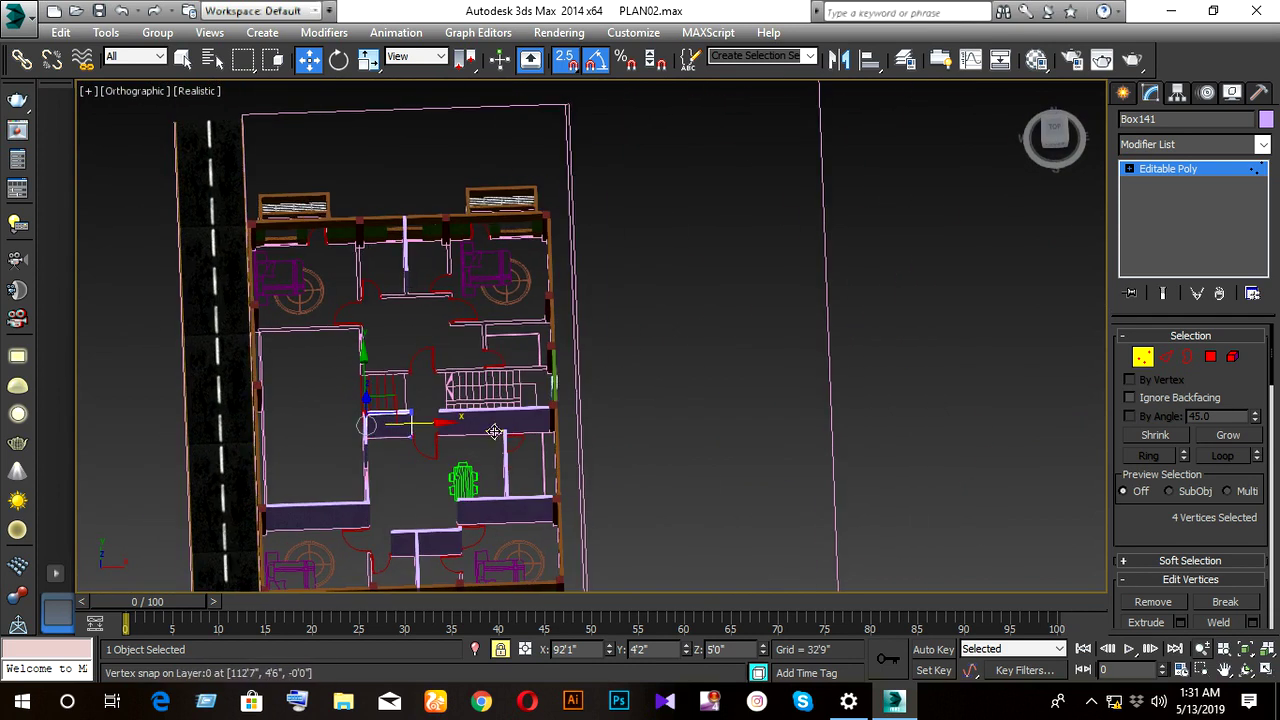
{"action": "key", "text": "t"}
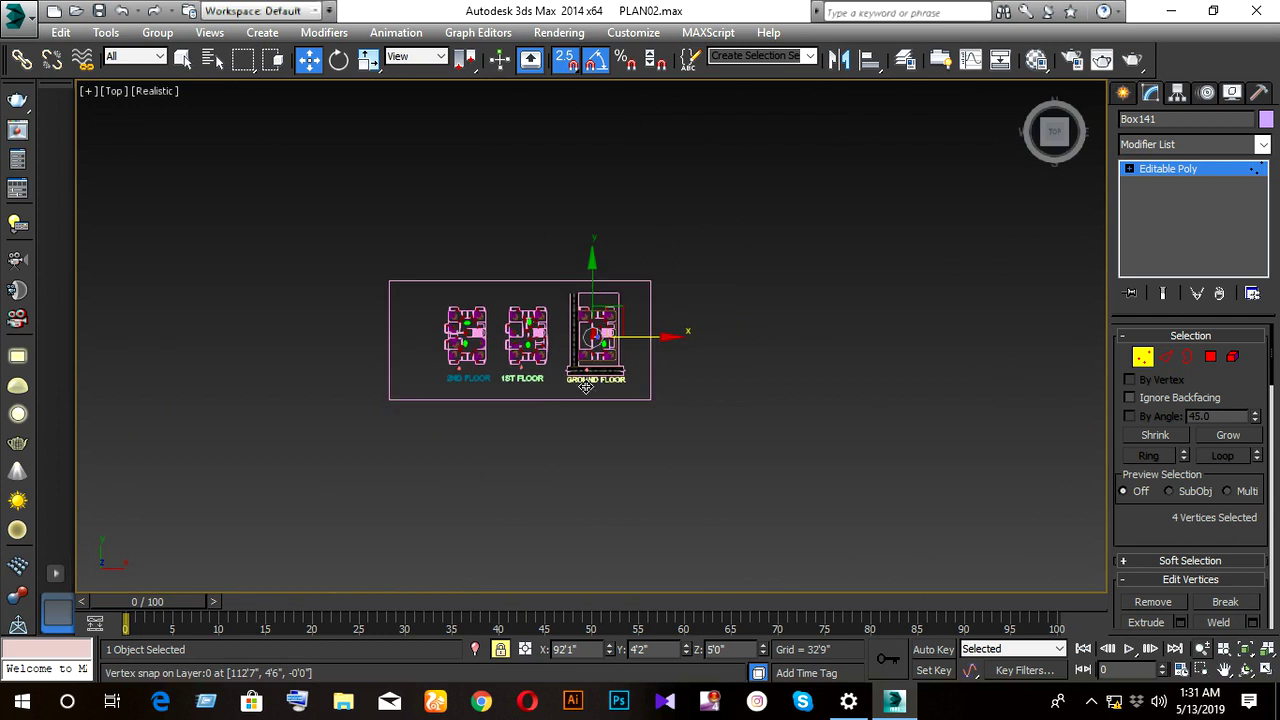
{"action": "scroll", "coordinate": [584, 380], "scroll_direction": "up", "scroll_amount": 5}
{"action": "scroll", "coordinate": [575, 305], "scroll_direction": "up", "scroll_amount": 4}
{"action": "middle_click_drag", "start_coordinate": [575, 270], "coordinate": [493, 488]}
{"action": "scroll", "coordinate": [493, 488], "scroll_direction": "up", "scroll_amount": 4}
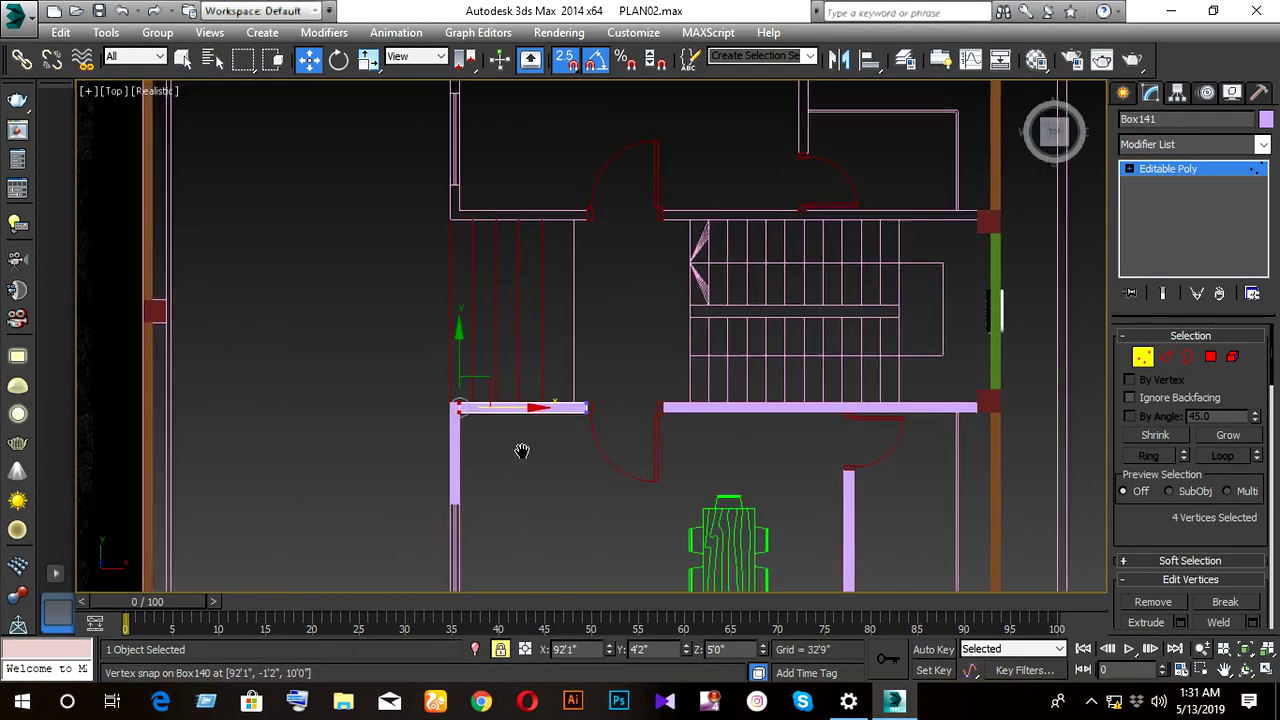
{"action": "left_click", "coordinate": [1142, 357]}
{"action": "scroll", "coordinate": [660, 374], "scroll_direction": "down", "scroll_amount": 3}
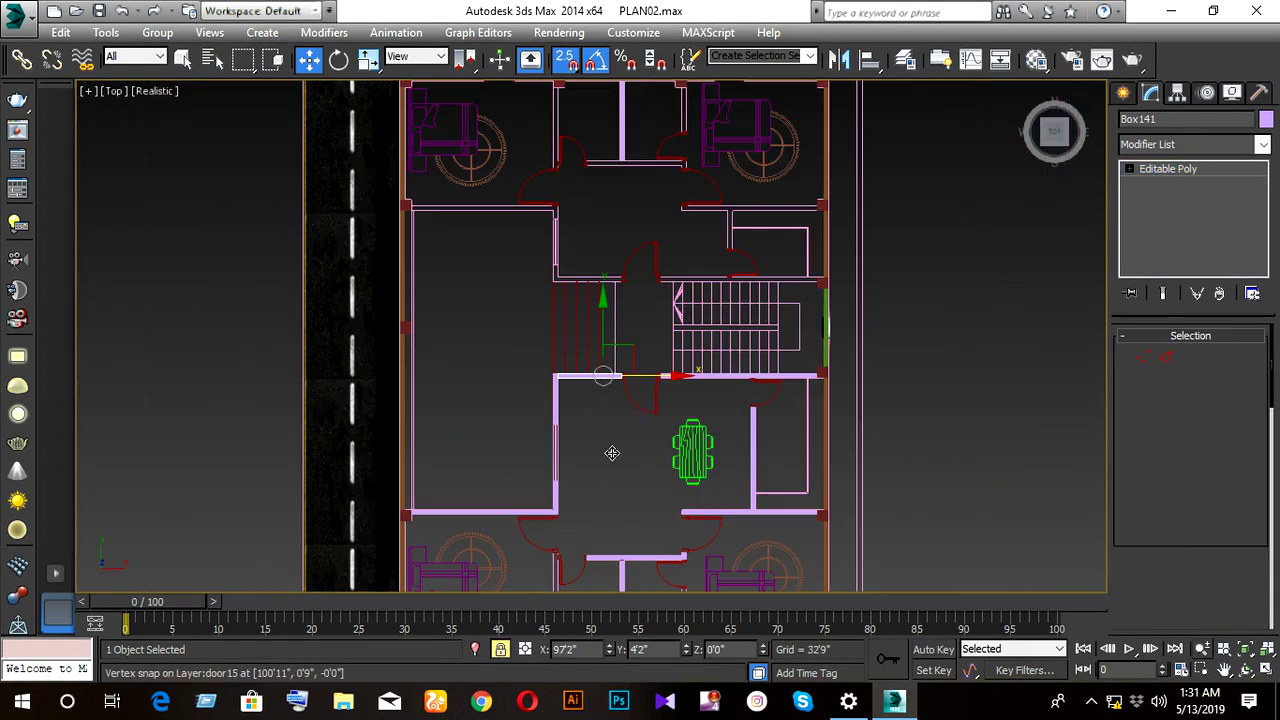
{"action": "scroll", "coordinate": [611, 451], "scroll_direction": "up", "scroll_amount": 2}
{"action": "scroll", "coordinate": [574, 414], "scroll_direction": "up", "scroll_amount": 3}
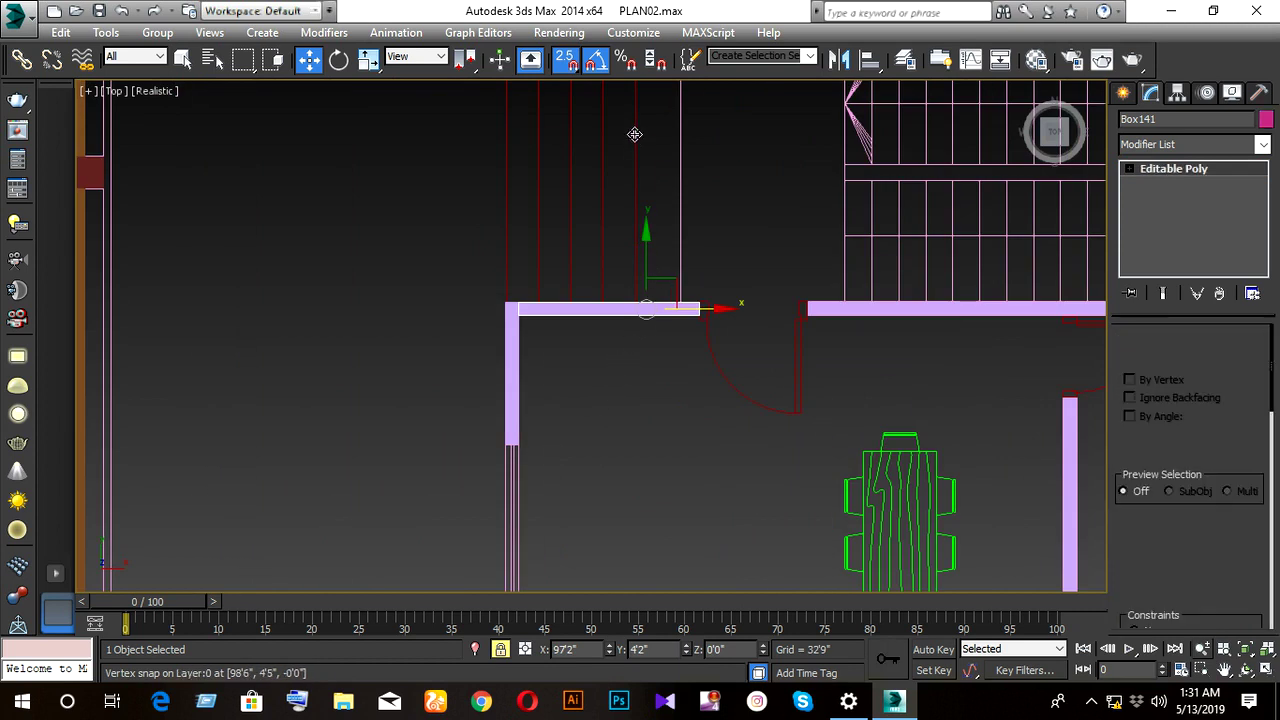
{"action": "left_click_drag", "start_coordinate": [633, 341], "coordinate": [653, 171], "text": "shift"}
- Create the copy Box142 and move it up onto the upper plan line
{"action": "left_click", "coordinate": [640, 432]}
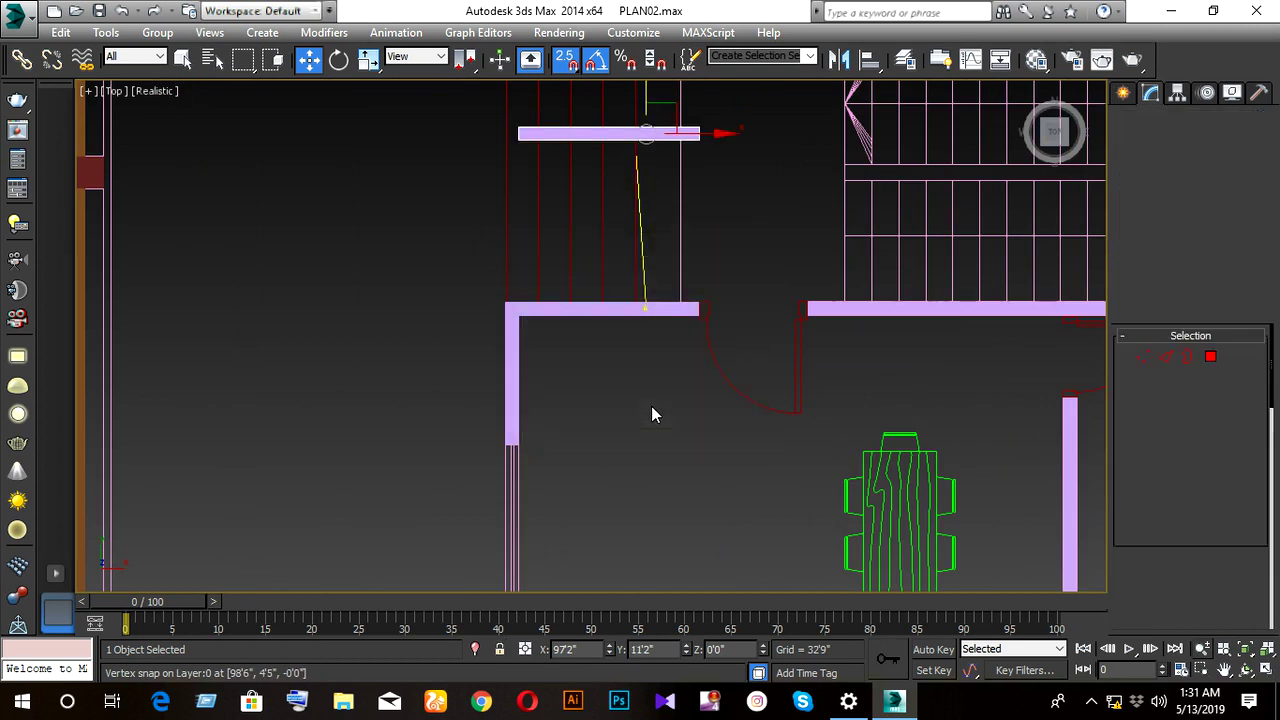
{"action": "middle_click_drag", "start_coordinate": [630, 101], "coordinate": [588, 357]}
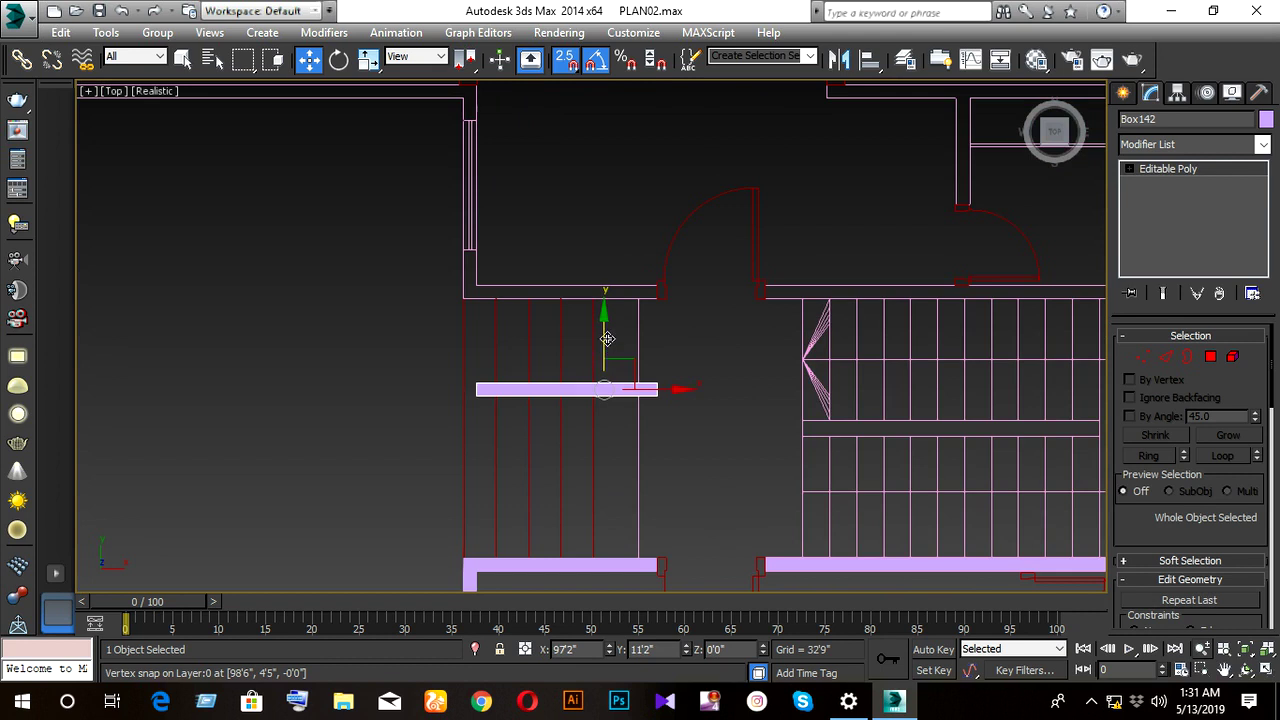
{"action": "left_click_drag", "start_coordinate": [603, 389], "coordinate": [641, 284]}
{"action": "scroll", "coordinate": [655, 299], "scroll_direction": "up", "scroll_amount": 3}
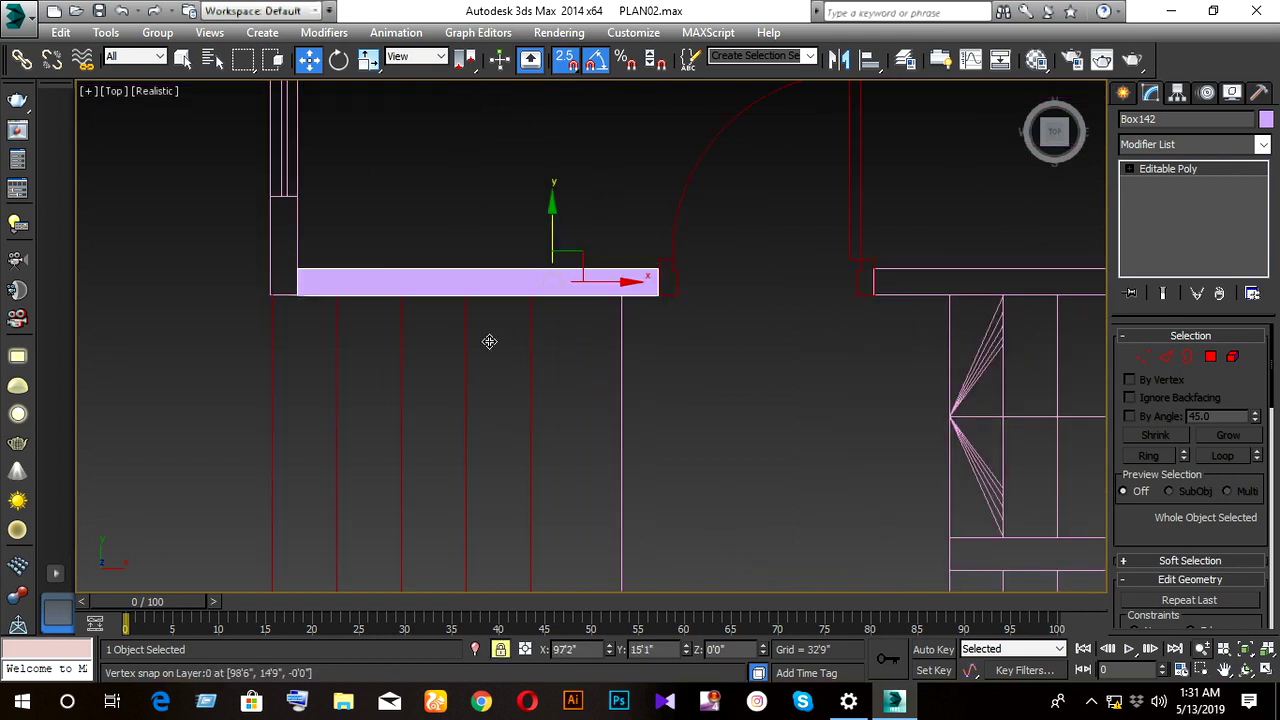
{"action": "scroll", "coordinate": [489, 343], "scroll_direction": "down", "scroll_amount": 3}
{"action": "middle_click_drag", "start_coordinate": [534, 406], "coordinate": [591, 345]}
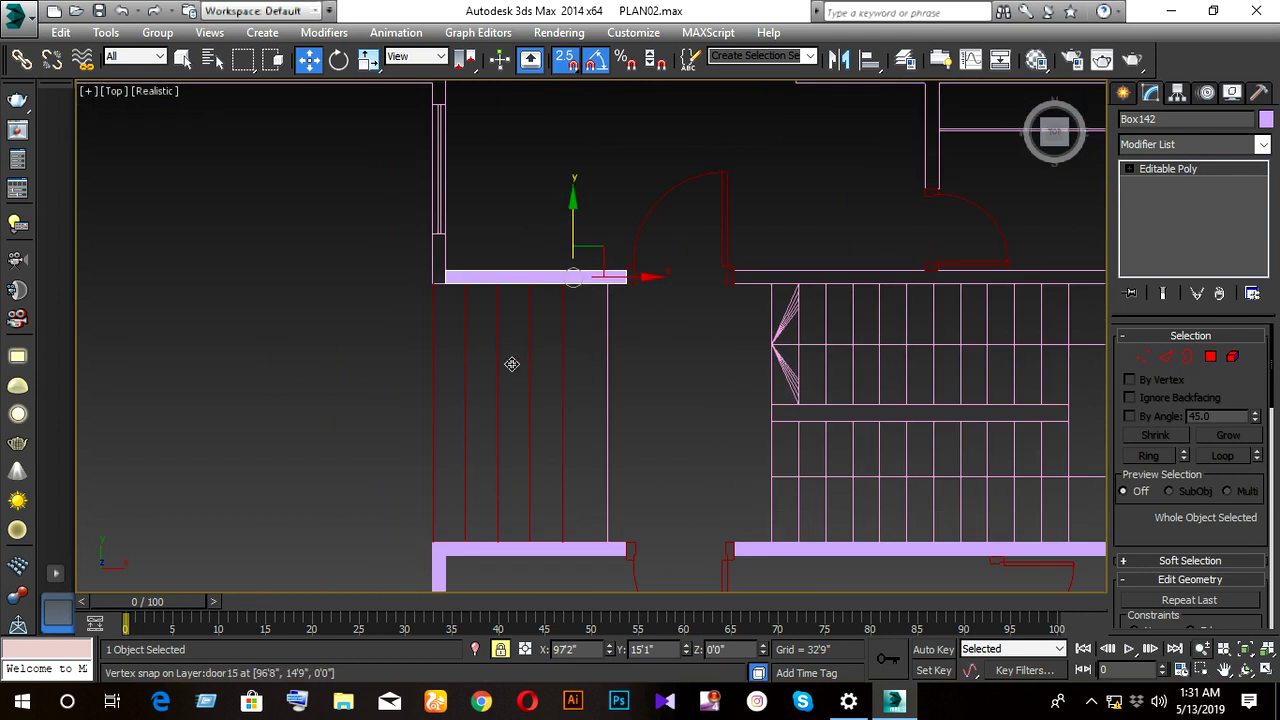
{"action": "scroll", "coordinate": [534, 357], "scroll_direction": "down", "scroll_amount": 4}
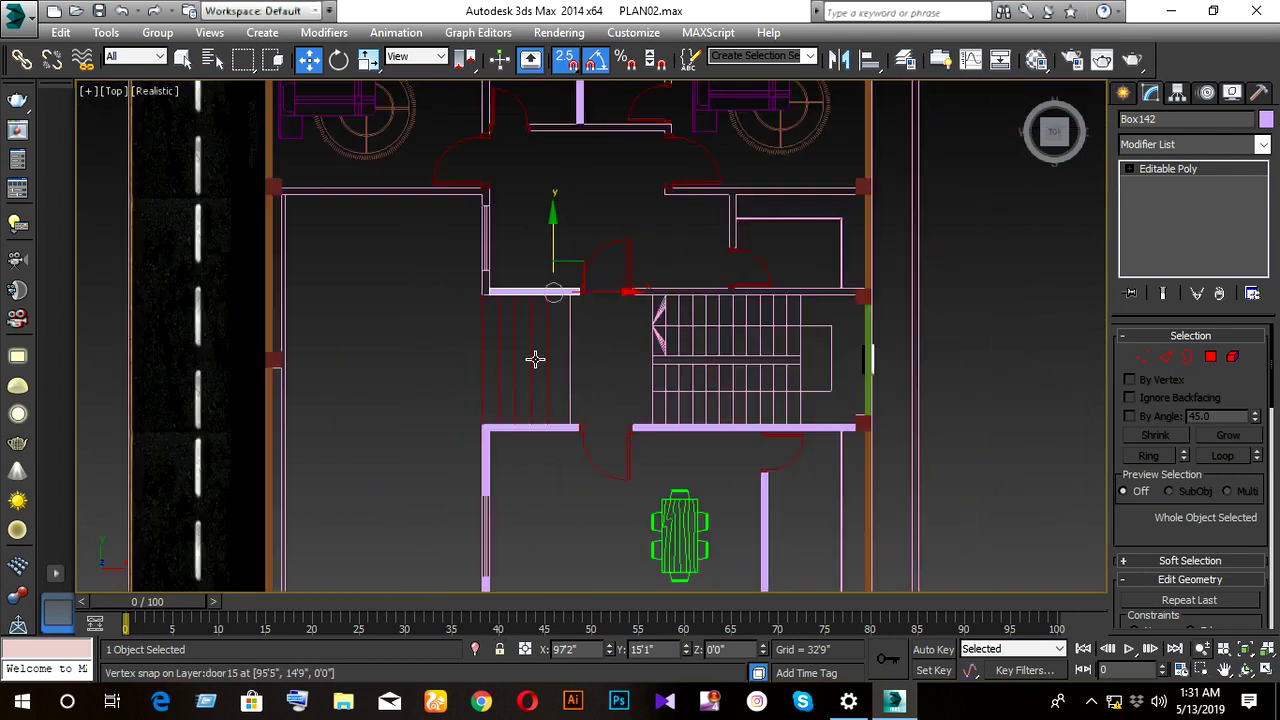
- Clone Box142 by rotating it 90° and place Box143 at the stairwell's left corner
{"action": "key", "text": "e"}
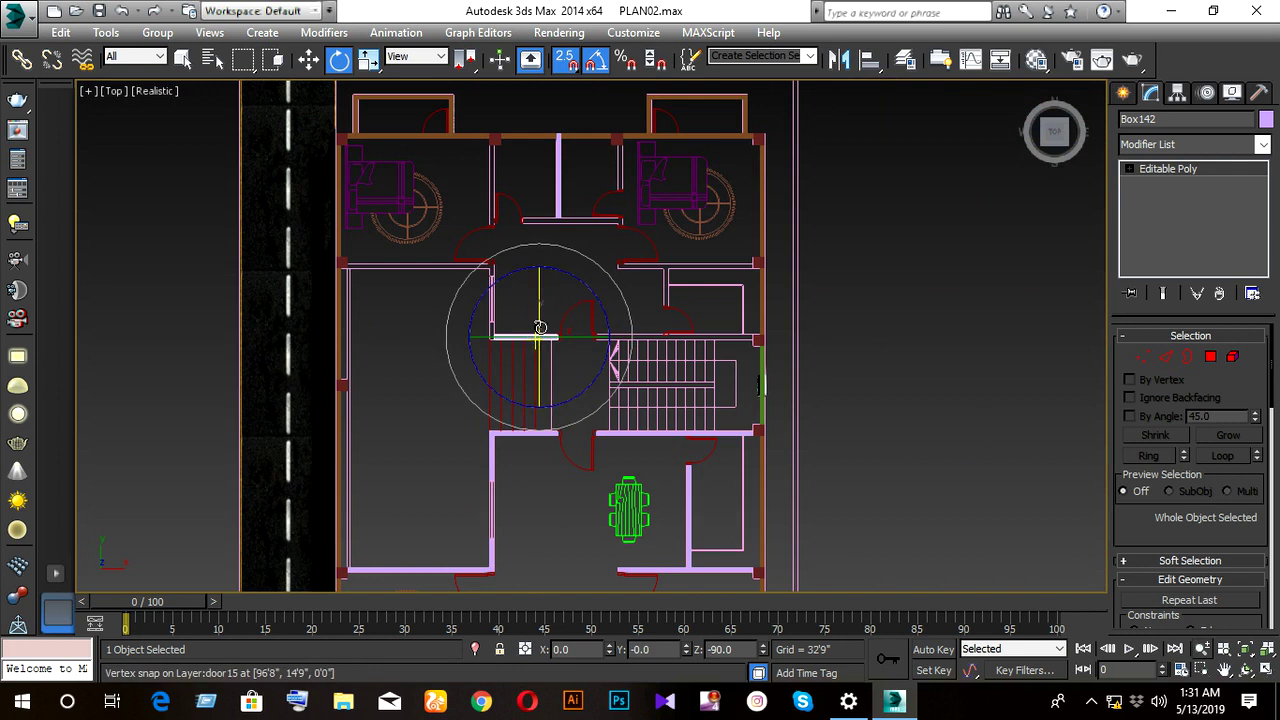
{"action": "left_click_drag", "start_coordinate": [551, 256], "coordinate": [514, 238], "text": "shift"}
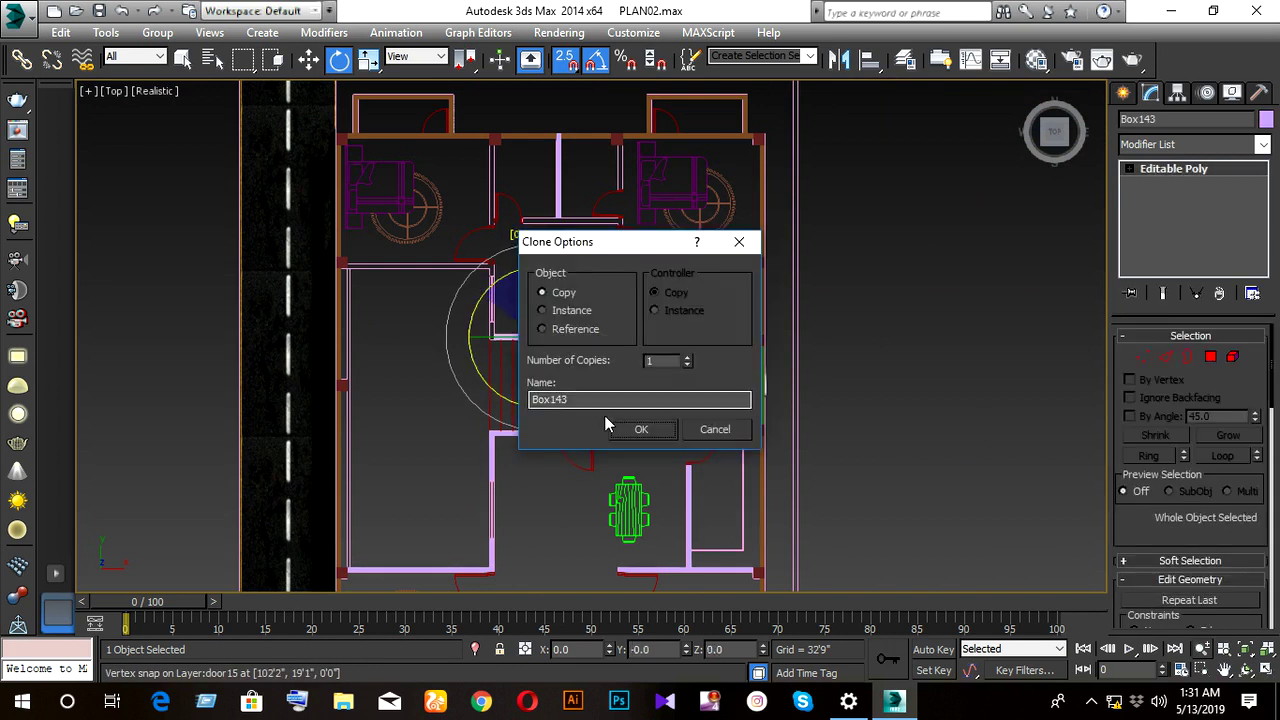
{"action": "left_click", "coordinate": [603, 420]}
{"action": "scroll", "coordinate": [567, 361], "scroll_direction": "up", "scroll_amount": 3}
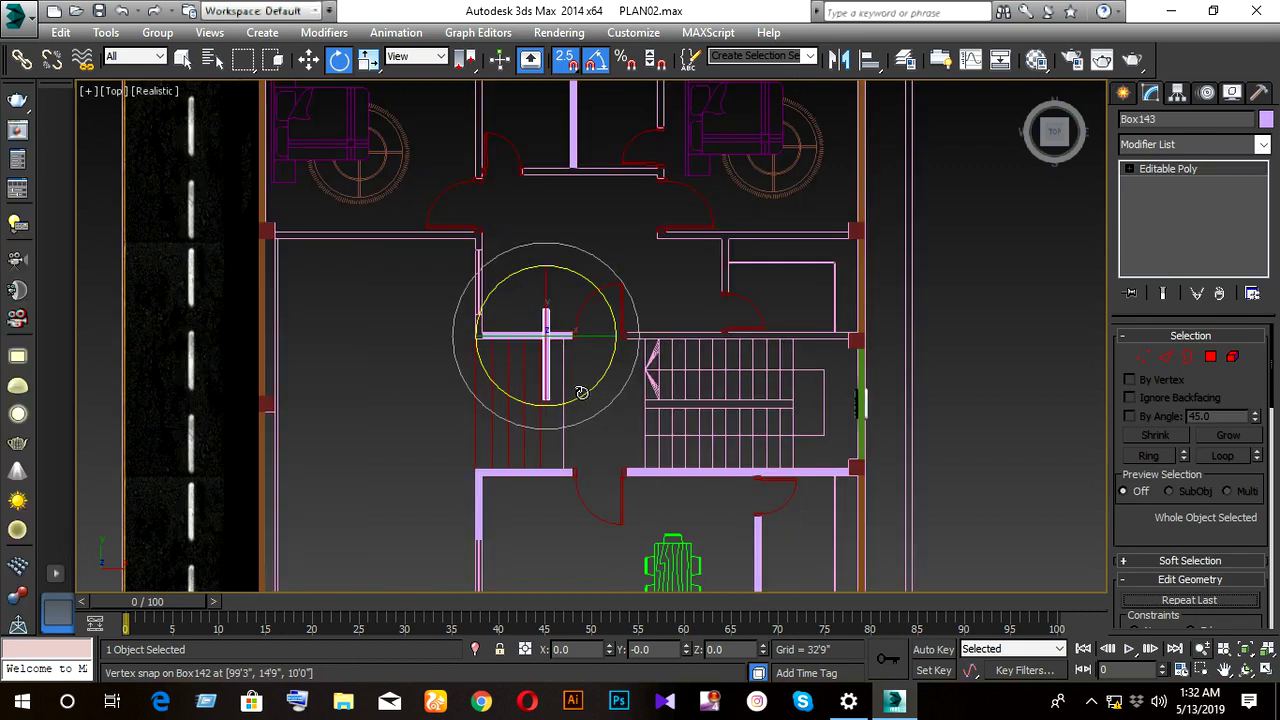
{"action": "key", "text": "w"}
{"action": "left_click_drag", "start_coordinate": [541, 322], "coordinate": [478, 318]}
{"action": "scroll", "coordinate": [482, 325], "scroll_direction": "up", "scroll_amount": 2}
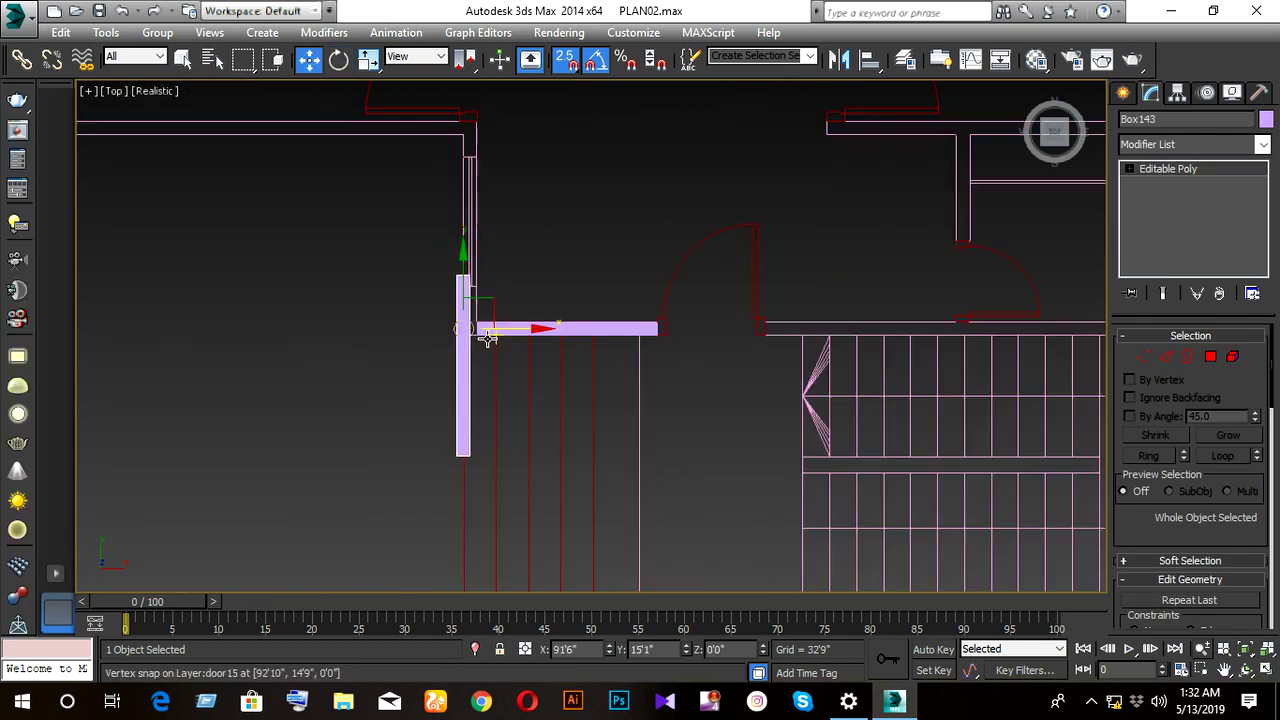
{"action": "scroll", "coordinate": [480, 320], "scroll_direction": "up", "scroll_amount": 1}
{"action": "scroll", "coordinate": [470, 280], "scroll_direction": "up", "scroll_amount": 1}
{"action": "left_click_drag", "start_coordinate": [465, 258], "coordinate": [482, 258]}
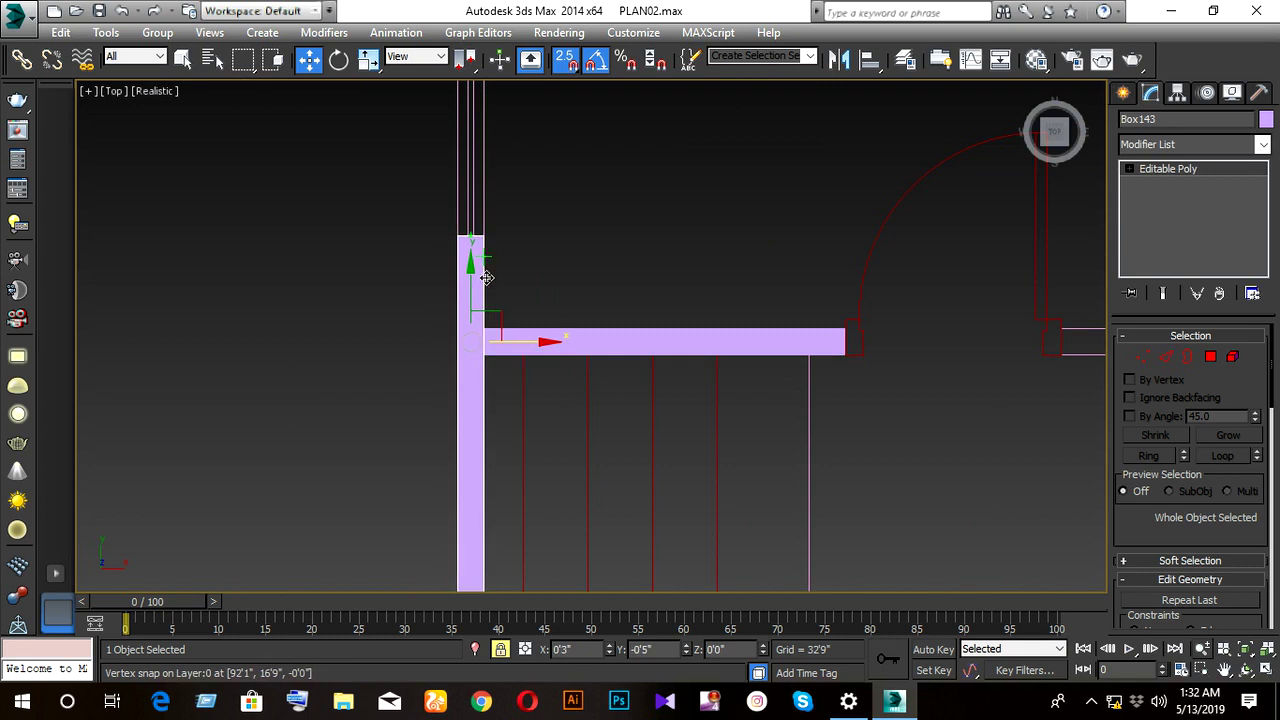
- Move Box143's end vertices to trim it into a short stub against Box142
{"action": "scroll", "coordinate": [505, 350], "scroll_direction": "down", "scroll_amount": 2}
{"action": "key", "text": "q"}
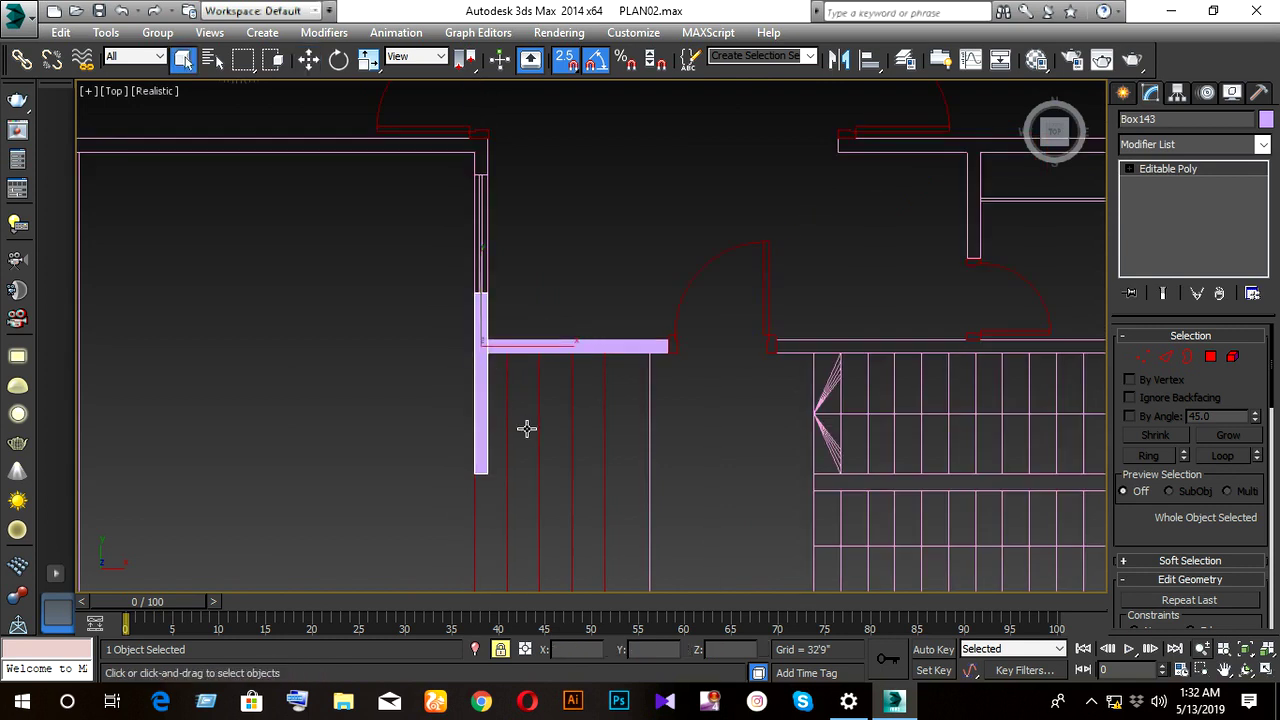
{"action": "key", "text": "1"}
{"action": "key", "text": "w"}
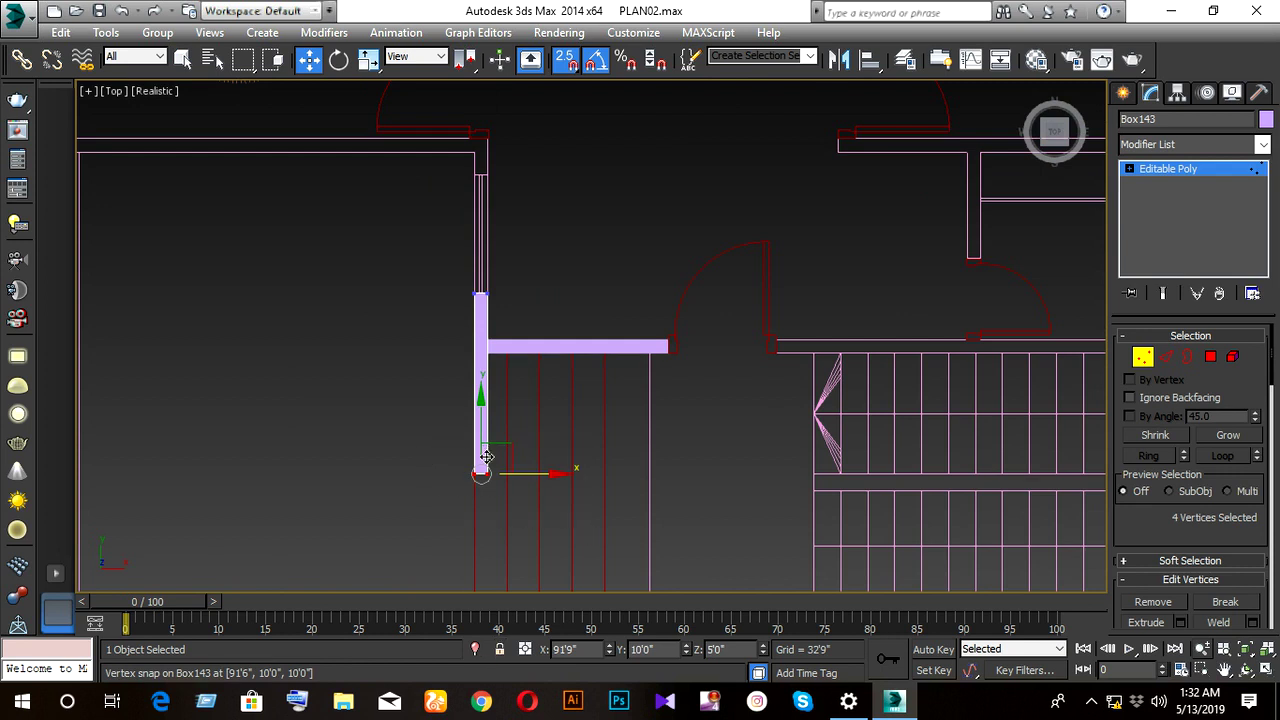
{"action": "mouse_move", "coordinate": [478, 424]}
{"action": "left_mouse_down"}
{"action": "mouse_move", "coordinate": [482, 334]}
{"action": "mouse_move", "coordinate": [484, 352]}
{"action": "left_mouse_up"}
{"action": "left_click_drag", "start_coordinate": [516, 296], "coordinate": [482, 300]}
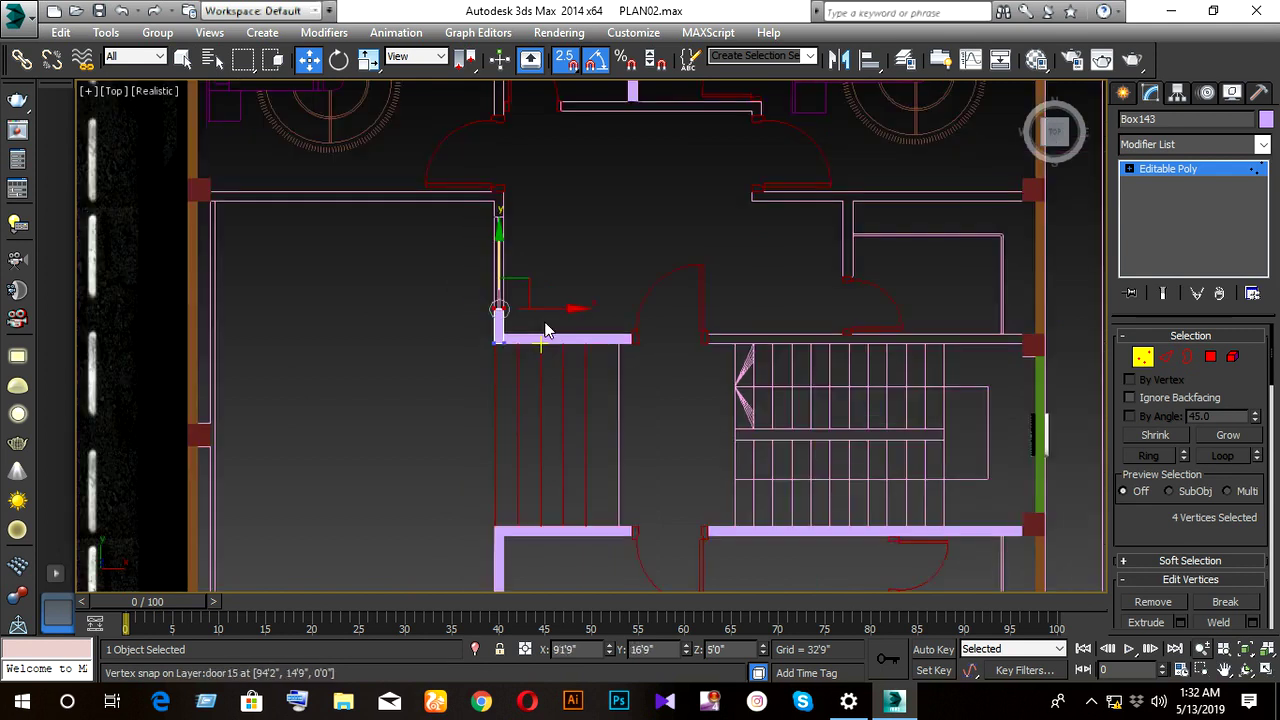
{"action": "scroll", "coordinate": [528, 384], "scroll_direction": "down", "scroll_amount": 2}
{"action": "scroll", "coordinate": [507, 364], "scroll_direction": "up", "scroll_amount": 2}
- Shift-drag a copy of the short vertical stub upward along its wall line
{"action": "left_click", "coordinate": [1142, 358]}
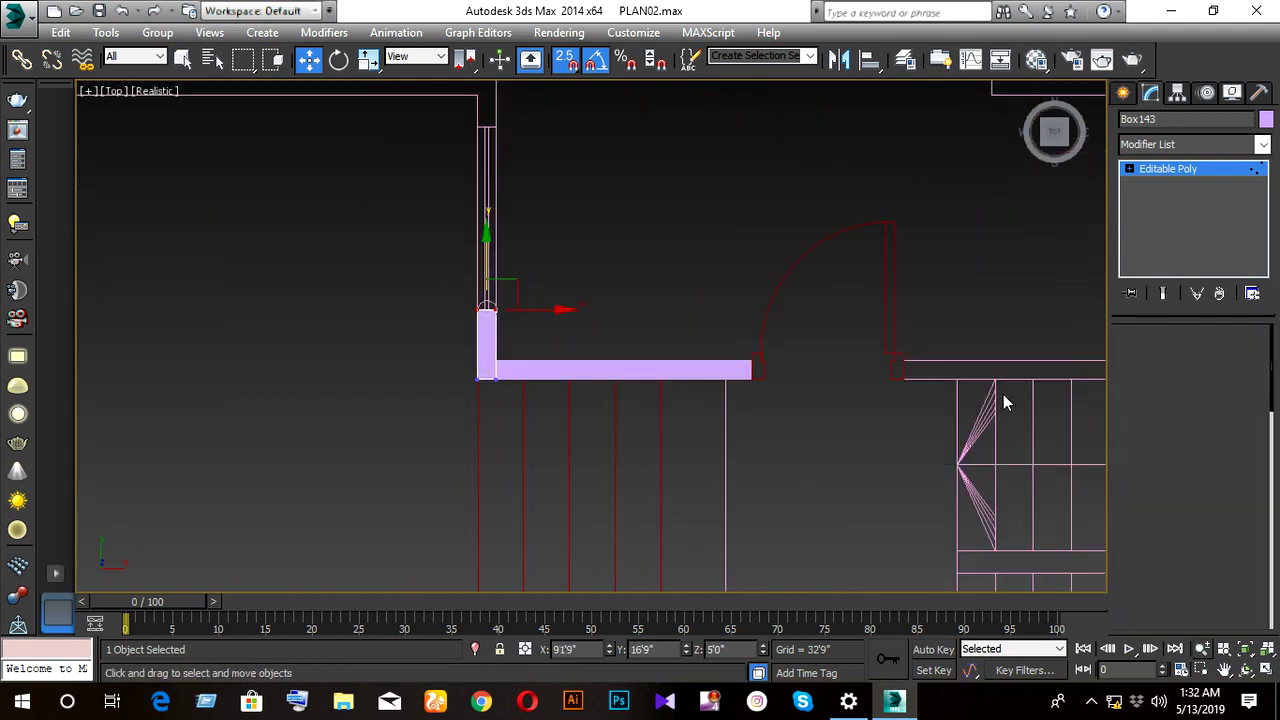
{"action": "middle_click_drag", "start_coordinate": [506, 420], "coordinate": [489, 545]}
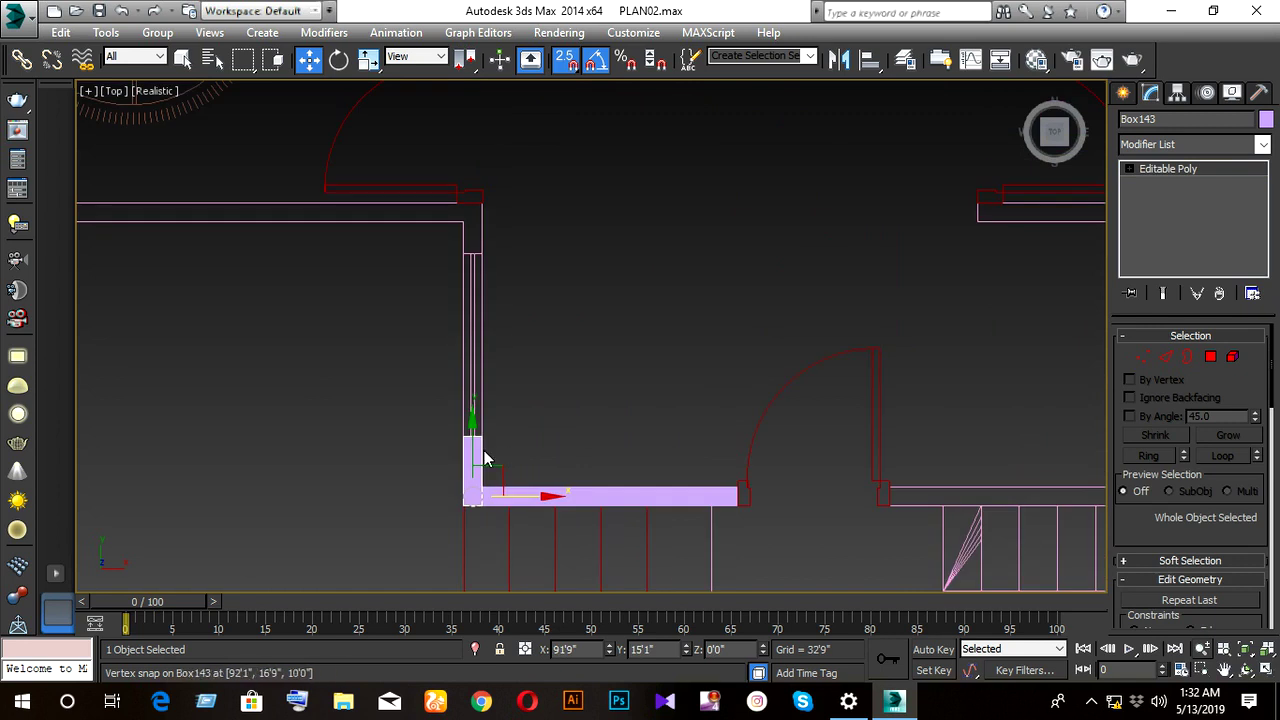
{"action": "left_click_drag", "start_coordinate": [475, 444], "coordinate": [473, 252], "text": "shift"}
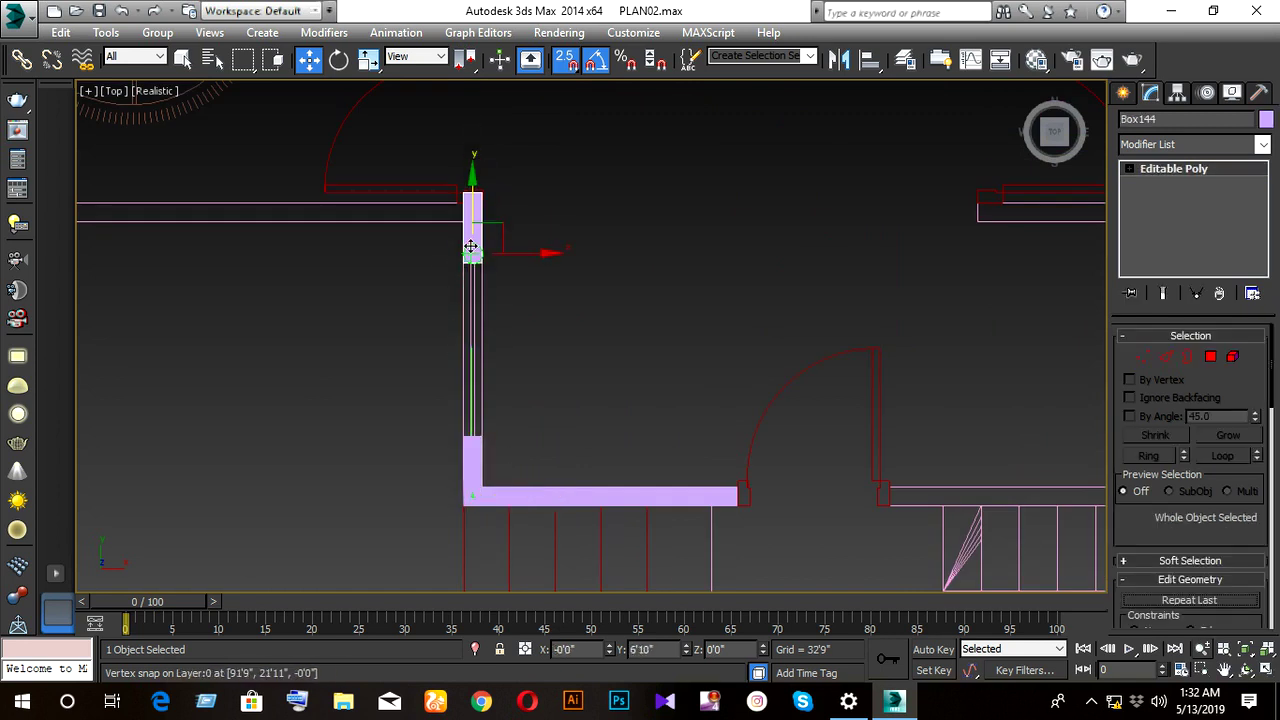
- Create Box144 and snap its bottom vertices up to the horizontal partition line
{"action": "left_click", "coordinate": [642, 430]}
{"action": "scroll", "coordinate": [489, 370], "scroll_direction": "up", "scroll_amount": 2}
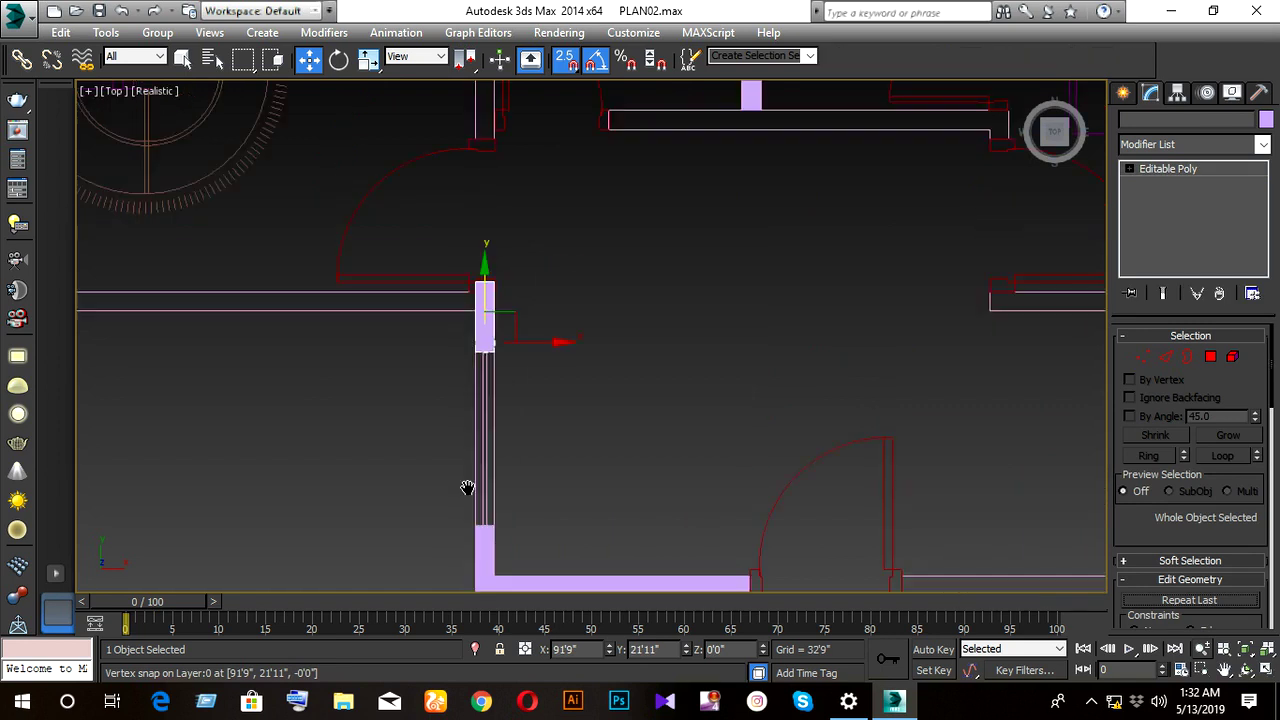
{"action": "scroll", "coordinate": [466, 486], "scroll_direction": "up", "scroll_amount": 2}
{"action": "scroll", "coordinate": [505, 420], "scroll_direction": "up", "scroll_amount": 2}
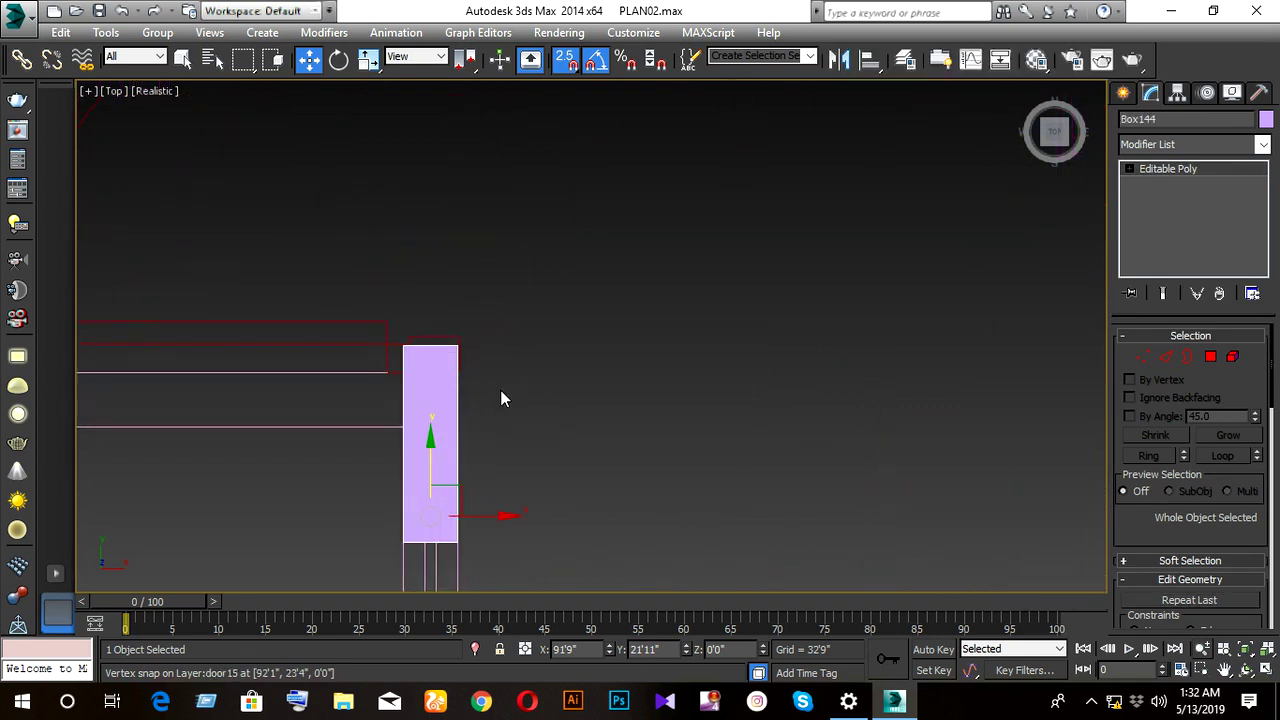
{"action": "left_click", "coordinate": [1145, 357]}
{"action": "mouse_move", "coordinate": [594, 391]}
{"action": "left_mouse_down"}
{"action": "mouse_move", "coordinate": [400, 320]}
{"action": "mouse_move", "coordinate": [443, 381]}
{"action": "left_mouse_up"}
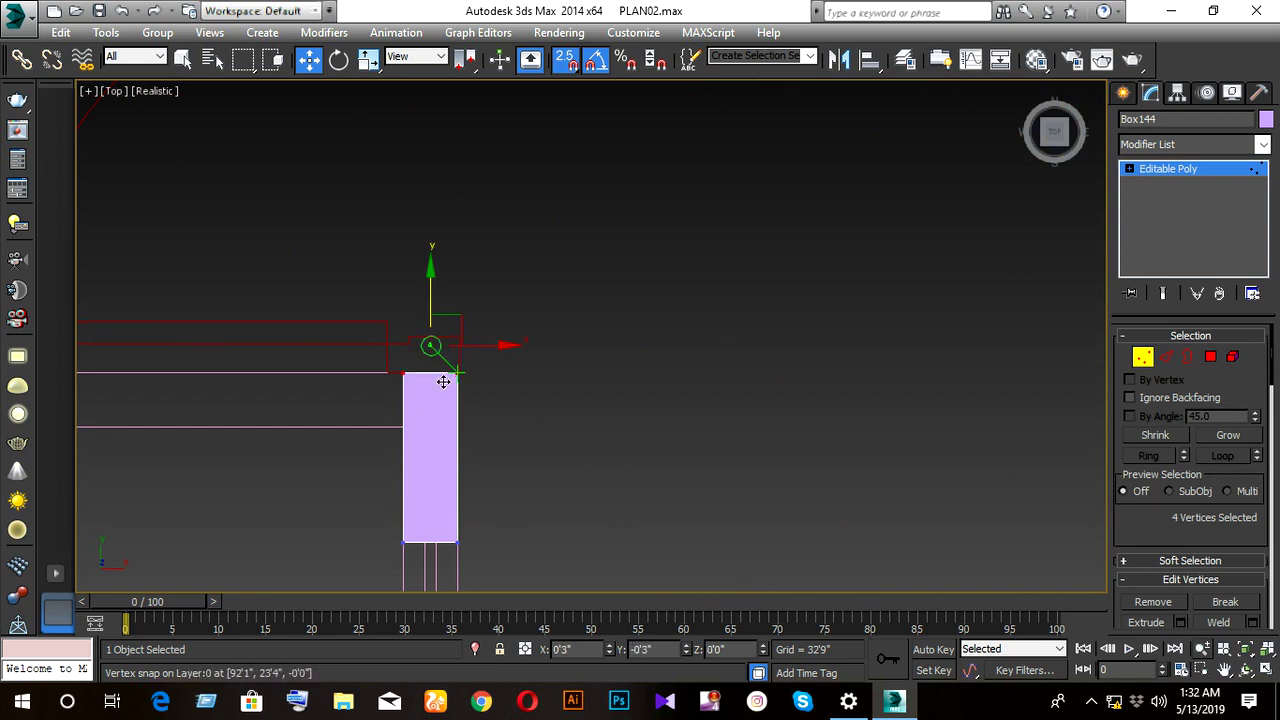
{"action": "left_click_drag", "start_coordinate": [490, 565], "coordinate": [351, 510]}
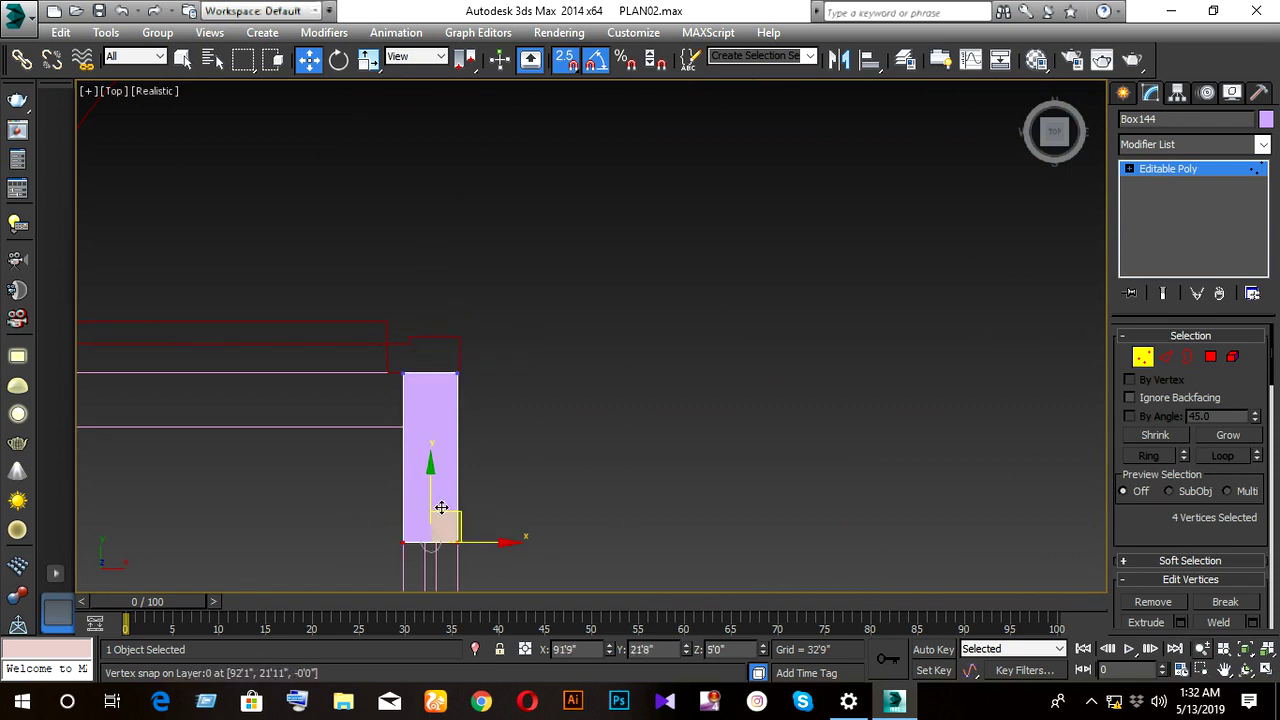
{"action": "left_click_drag", "start_coordinate": [432, 502], "coordinate": [428, 430]}
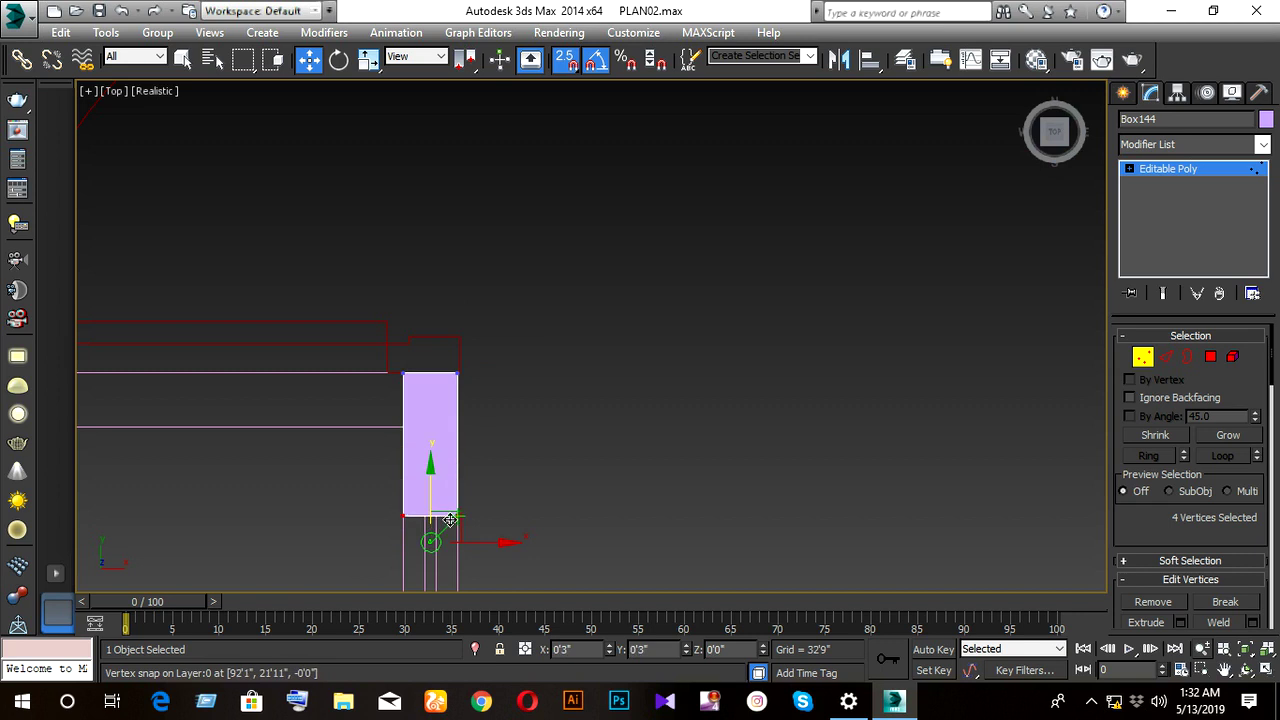
- Exit Vertex mode and pan across the floor plan to the next wall area
{"action": "scroll", "coordinate": [440, 500], "scroll_direction": "down", "scroll_amount": 3}
{"action": "middle_click_drag", "start_coordinate": [491, 486], "coordinate": [694, 466]}
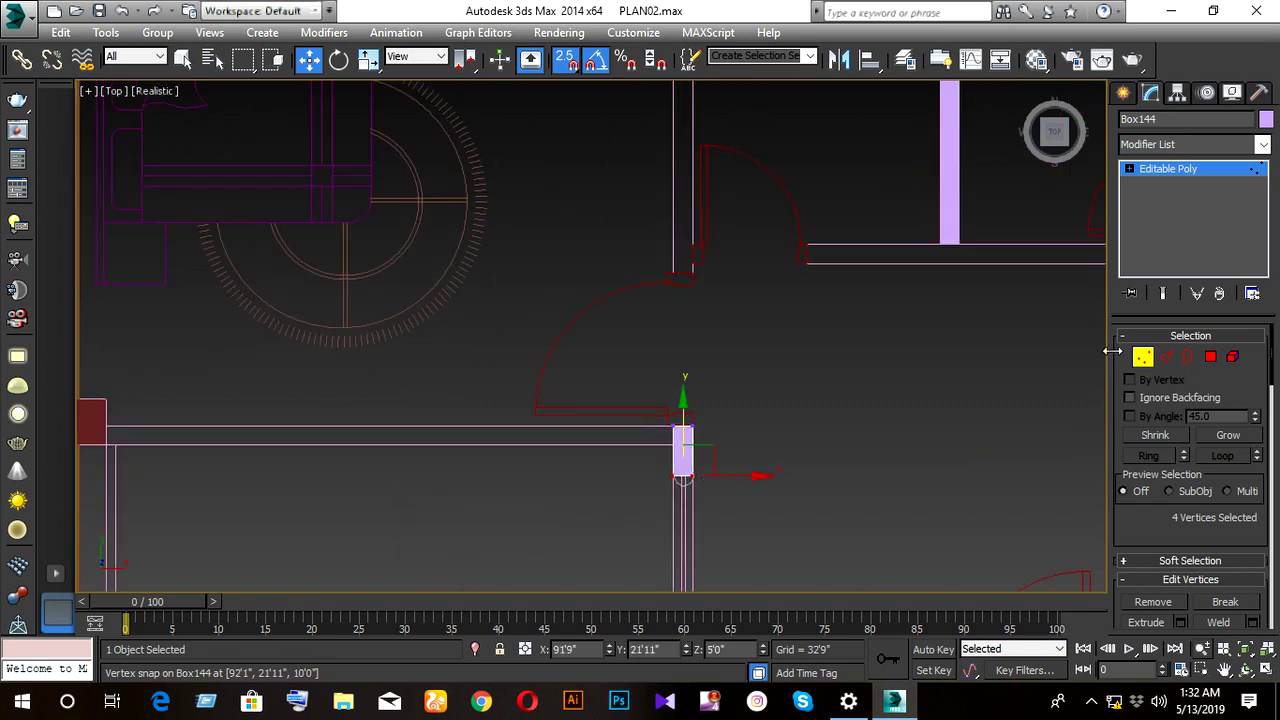
{"action": "left_click", "coordinate": [1140, 360]}
{"action": "scroll", "coordinate": [851, 445], "scroll_direction": "down", "scroll_amount": 1}
{"action": "scroll", "coordinate": [851, 445], "scroll_direction": "down", "scroll_amount": 1}
{"action": "middle_click_drag", "start_coordinate": [722, 446], "coordinate": [569, 448]}
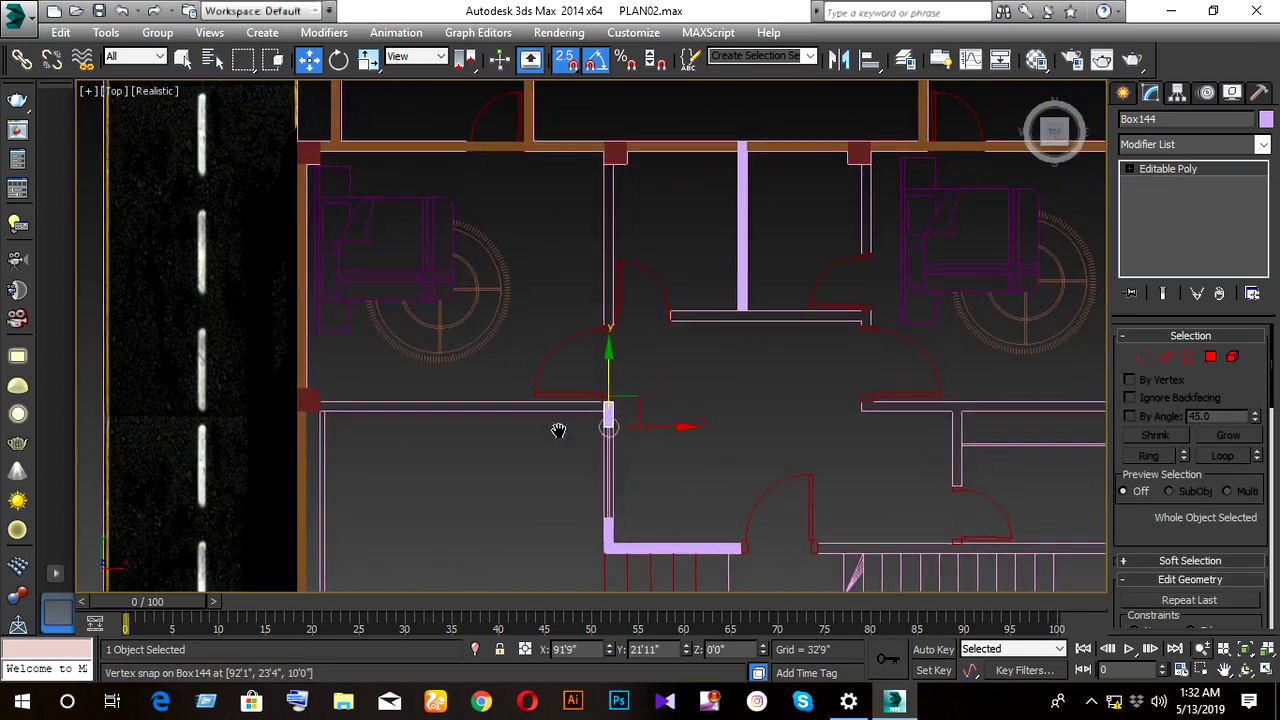
{"action": "scroll", "coordinate": [610, 445], "scroll_direction": "up", "scroll_amount": 3}
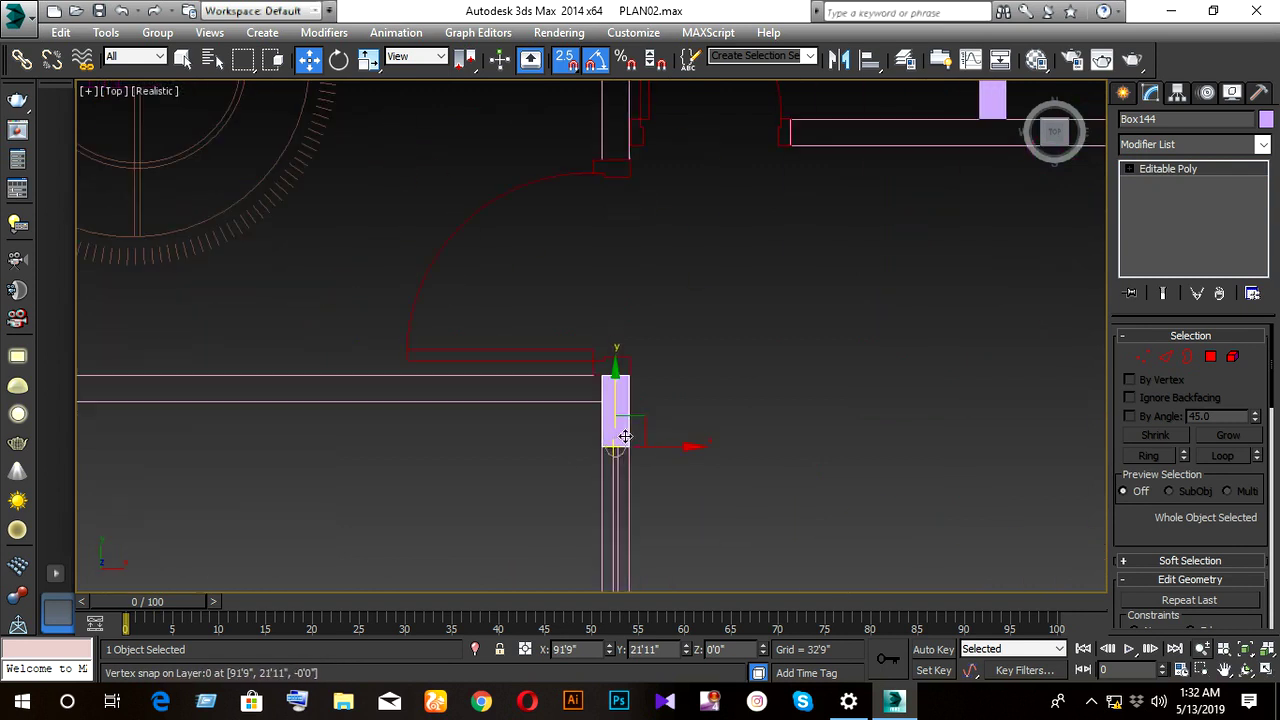
{"action": "scroll", "coordinate": [652, 465], "scroll_direction": "down", "scroll_amount": 3}
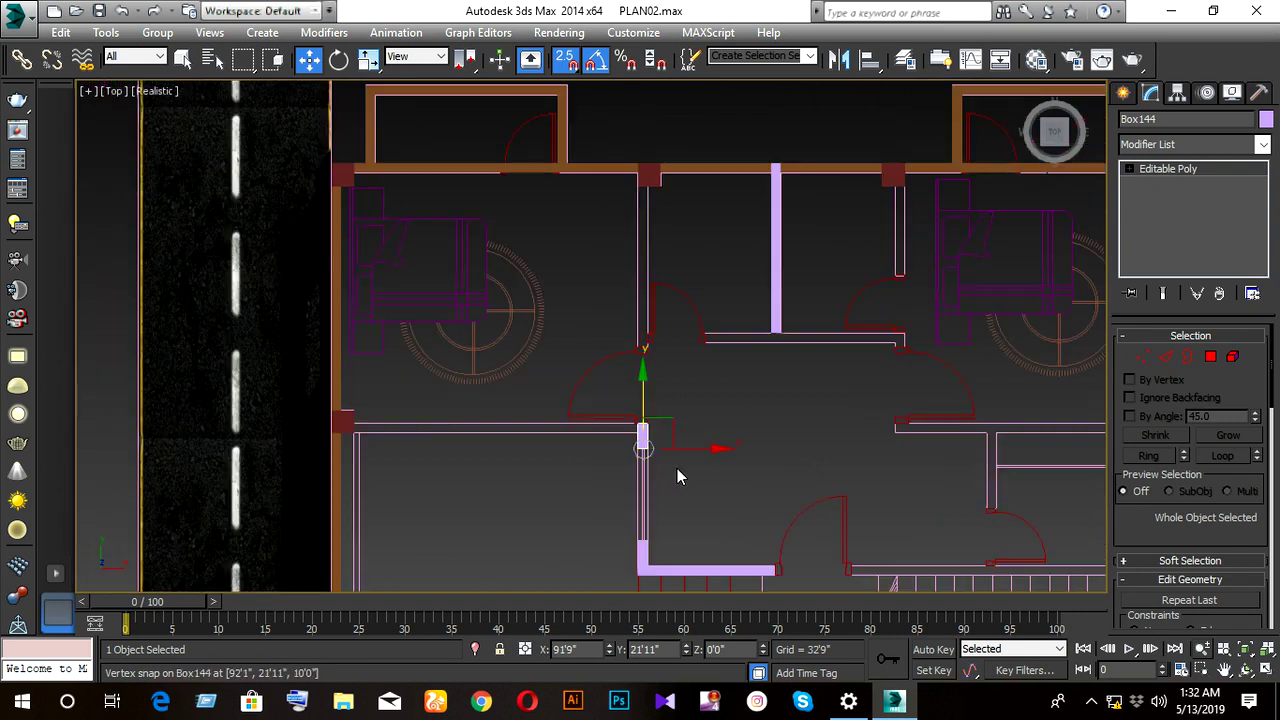
{"action": "scroll", "coordinate": [680, 470], "scroll_direction": "down", "scroll_amount": 2}
- Snap-move the upper partition wall Box106 left onto its plan line
{"action": "left_click", "coordinate": [678, 332]}
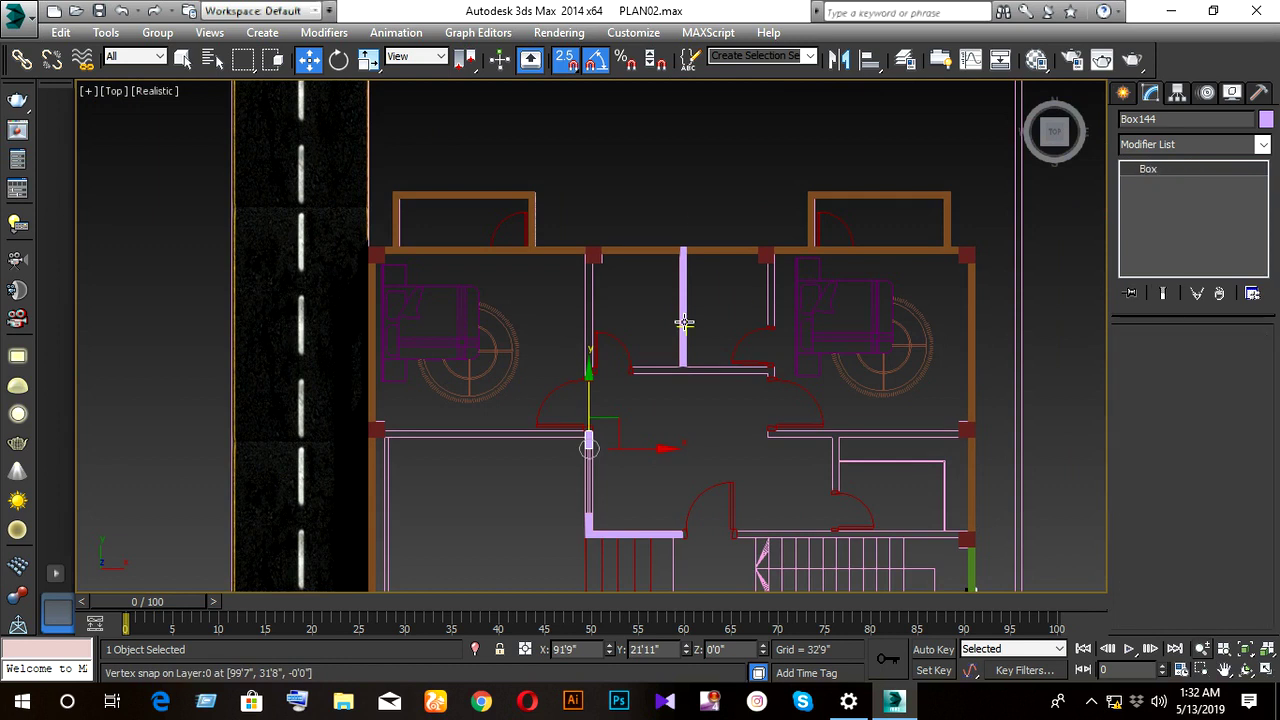
{"action": "scroll", "coordinate": [700, 337], "scroll_direction": "up", "scroll_amount": 3}
{"action": "middle_click_drag", "start_coordinate": [683, 364], "coordinate": [683, 399]}
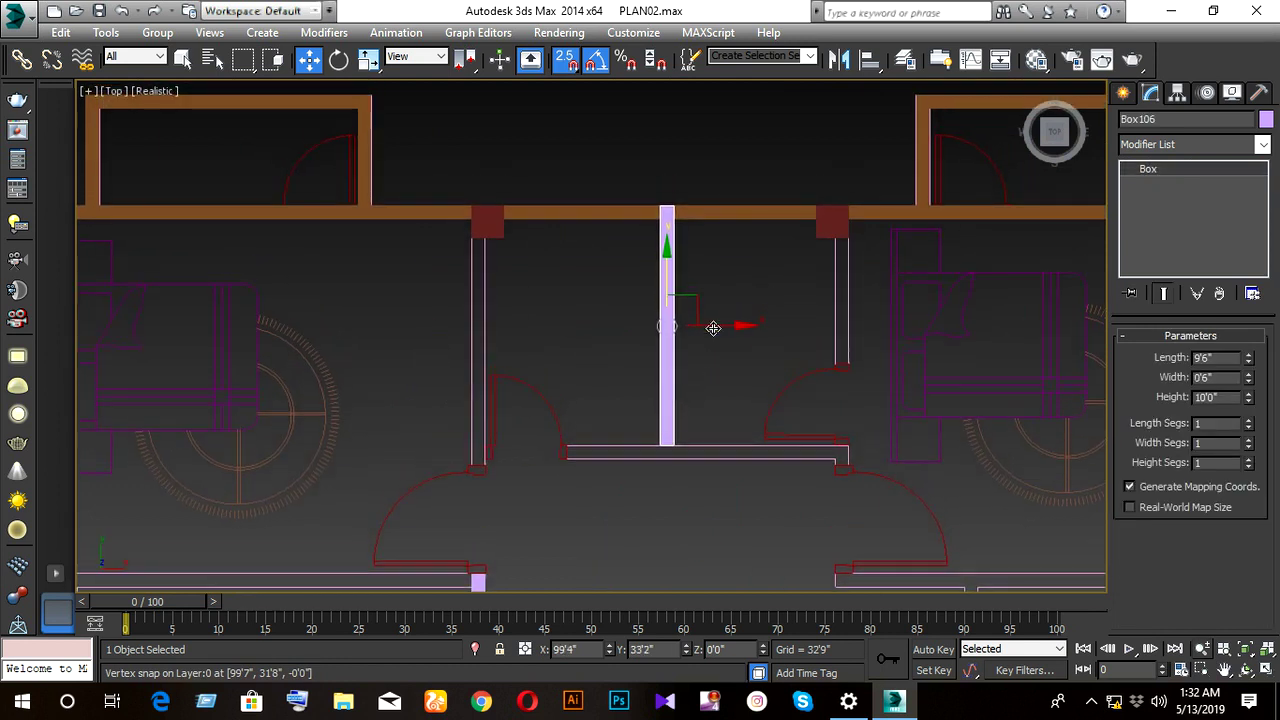
{"action": "left_click_drag", "start_coordinate": [714, 323], "coordinate": [475, 342]}
{"action": "scroll", "coordinate": [445, 410], "scroll_direction": "up", "scroll_amount": 5}
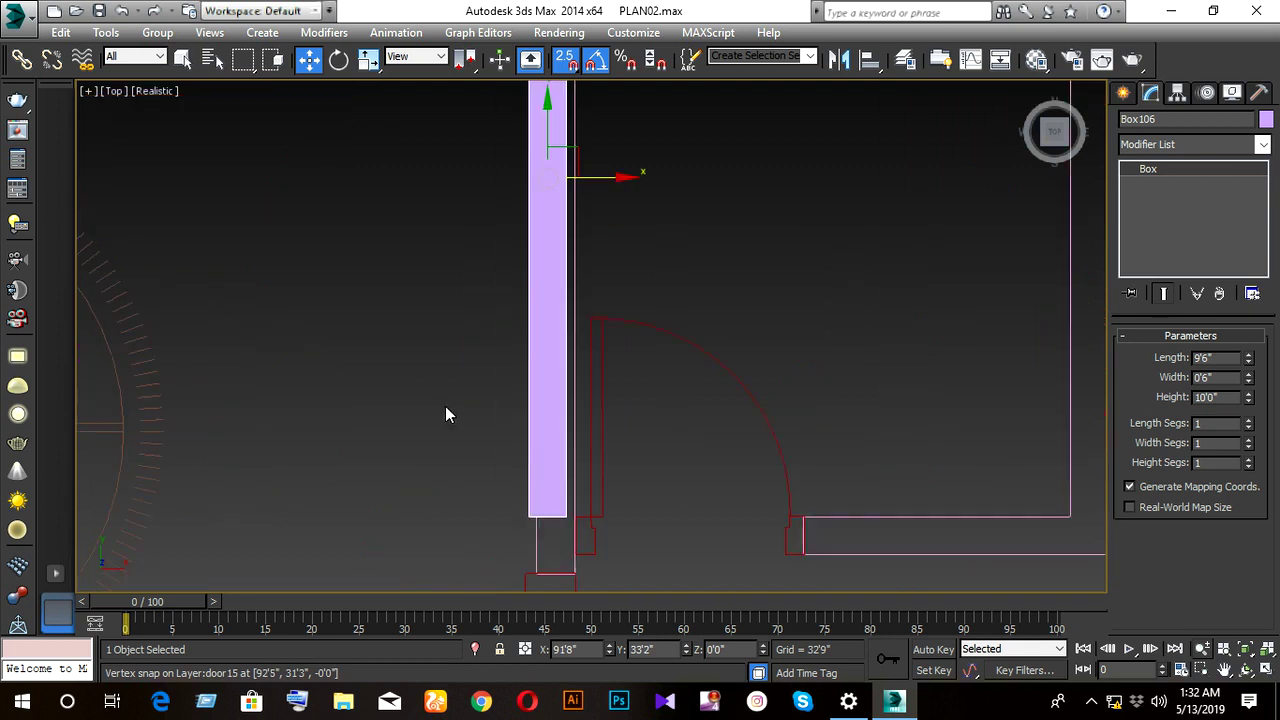
{"action": "left_click_drag", "start_coordinate": [563, 512], "coordinate": [567, 583]}
{"action": "scroll", "coordinate": [584, 568], "scroll_direction": "down", "scroll_amount": 3}
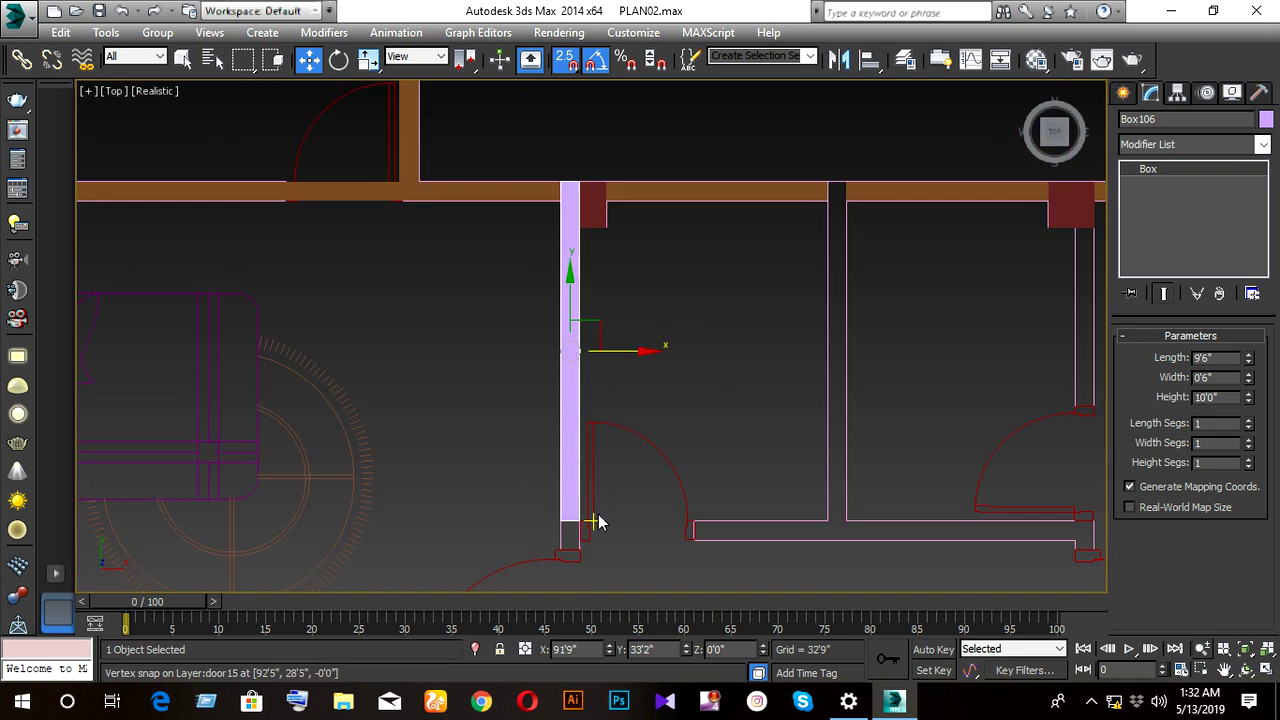
{"action": "middle_click_drag", "start_coordinate": [591, 523], "coordinate": [566, 523]}
- Snap the top of Box106 down to the outer wall edge
{"action": "key", "text": "space"}
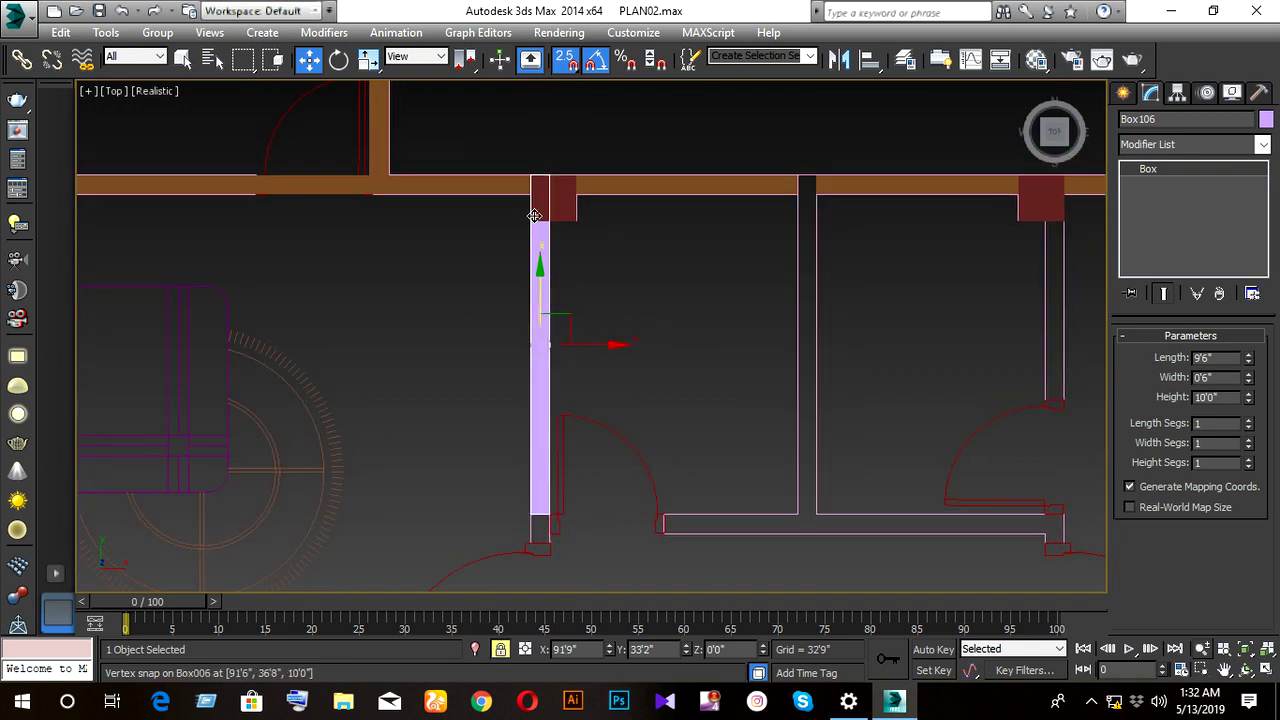
{"action": "left_click_drag", "start_coordinate": [537, 240], "coordinate": [537, 259]}
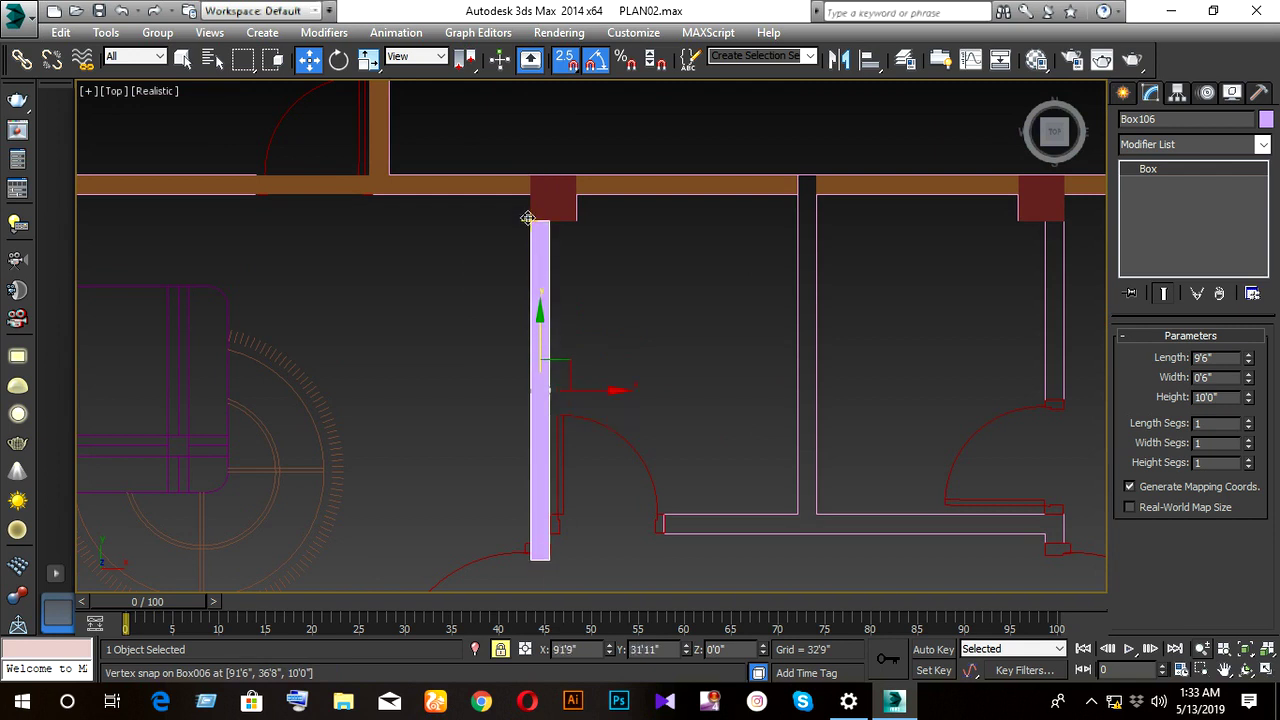
{"action": "scroll", "coordinate": [532, 220], "scroll_direction": "down", "scroll_amount": 3}
{"action": "middle_click_drag", "start_coordinate": [552, 329], "coordinate": [530, 308]}
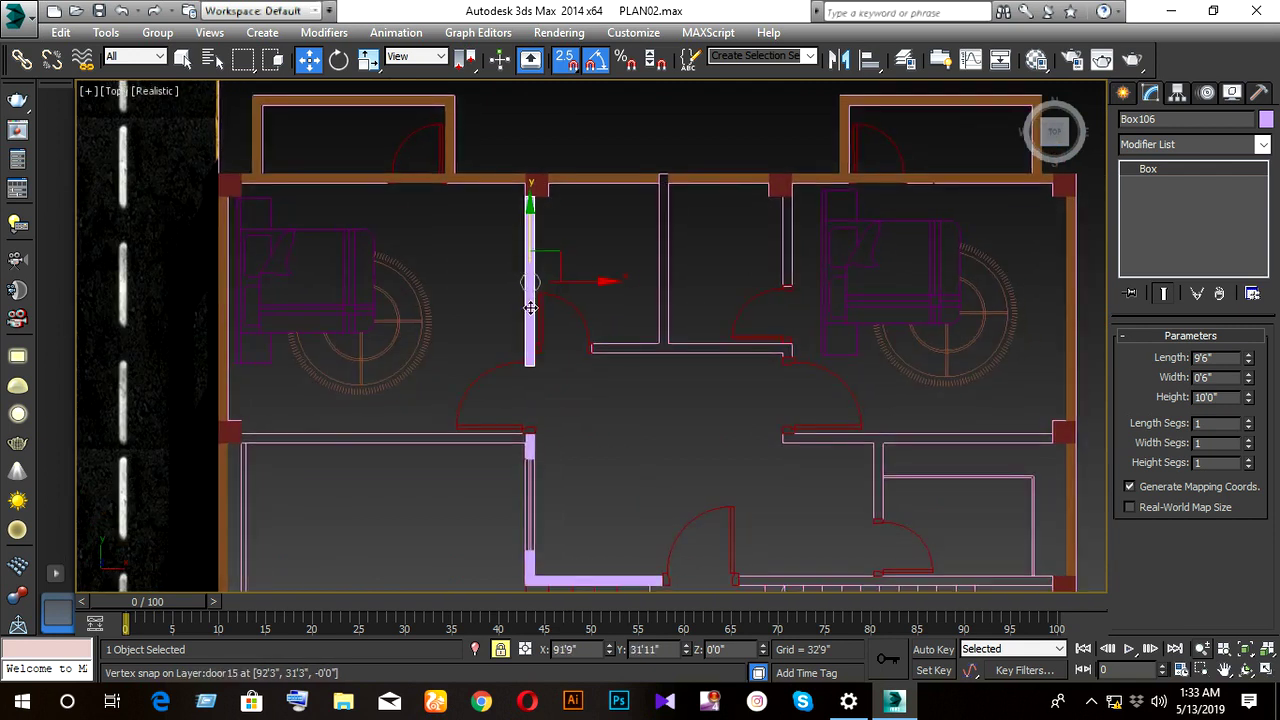
{"action": "scroll", "coordinate": [540, 328], "scroll_direction": "up", "scroll_amount": 5}
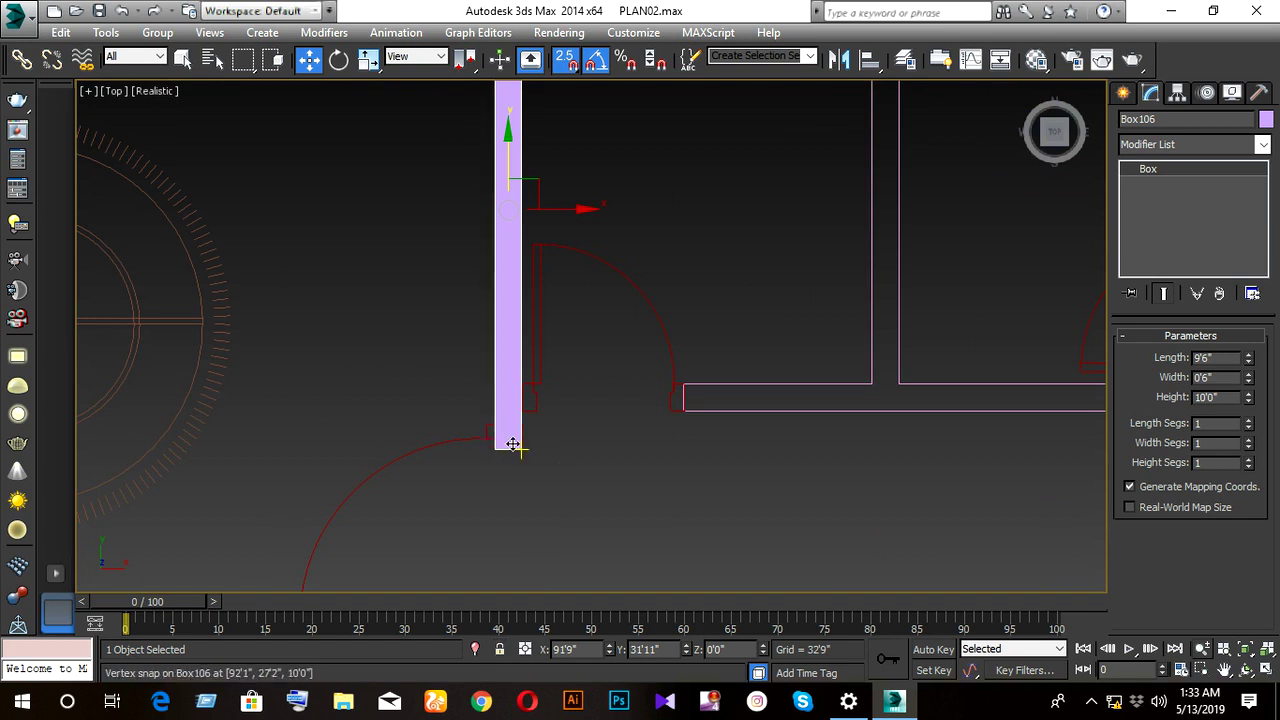
- Convert Box106 to Editable Poly, adjust its bottom vertices, and Shift-drag a clone rightward
{"action": "right_click", "coordinate": [507, 418]}
{"action": "mouse_move", "coordinate": [560, 579]}
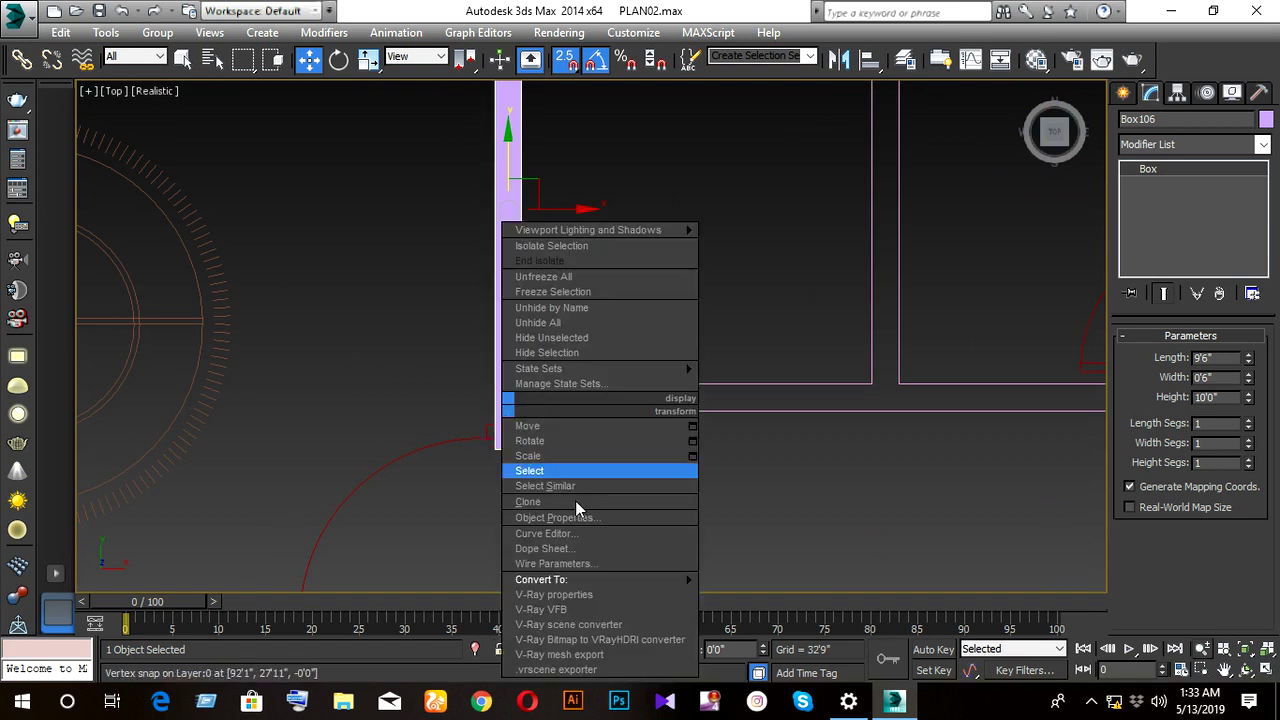
{"action": "left_click", "coordinate": [755, 594]}
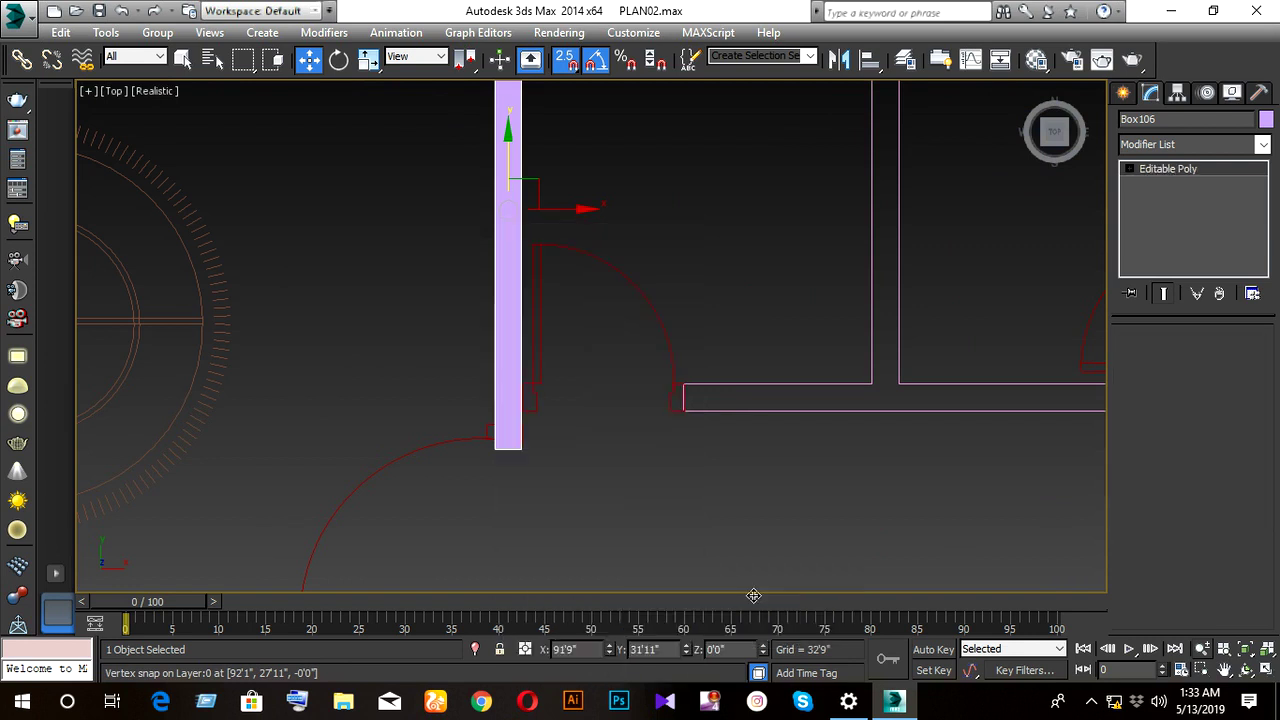
{"action": "key", "text": "1"}
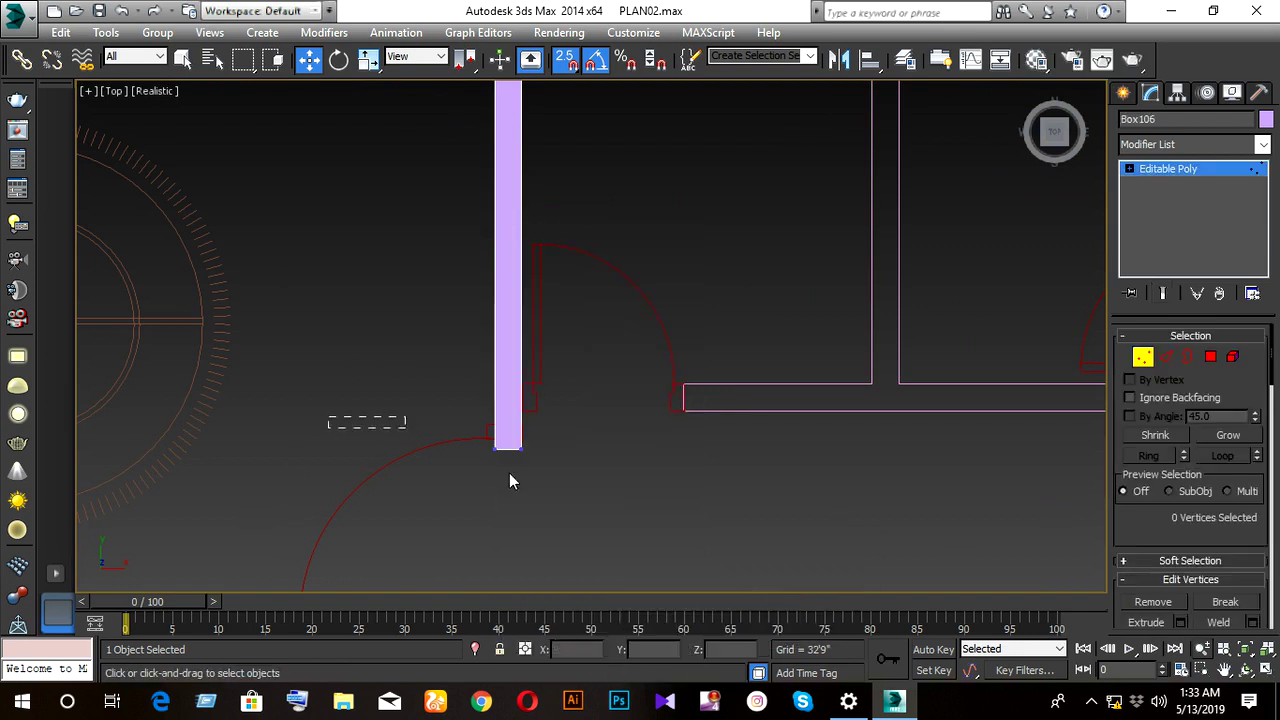
{"action": "mouse_move", "coordinate": [530, 470]}
{"action": "left_mouse_down"}
{"action": "mouse_move", "coordinate": [474, 415]}
{"action": "mouse_move", "coordinate": [553, 421]}
{"action": "left_mouse_up"}
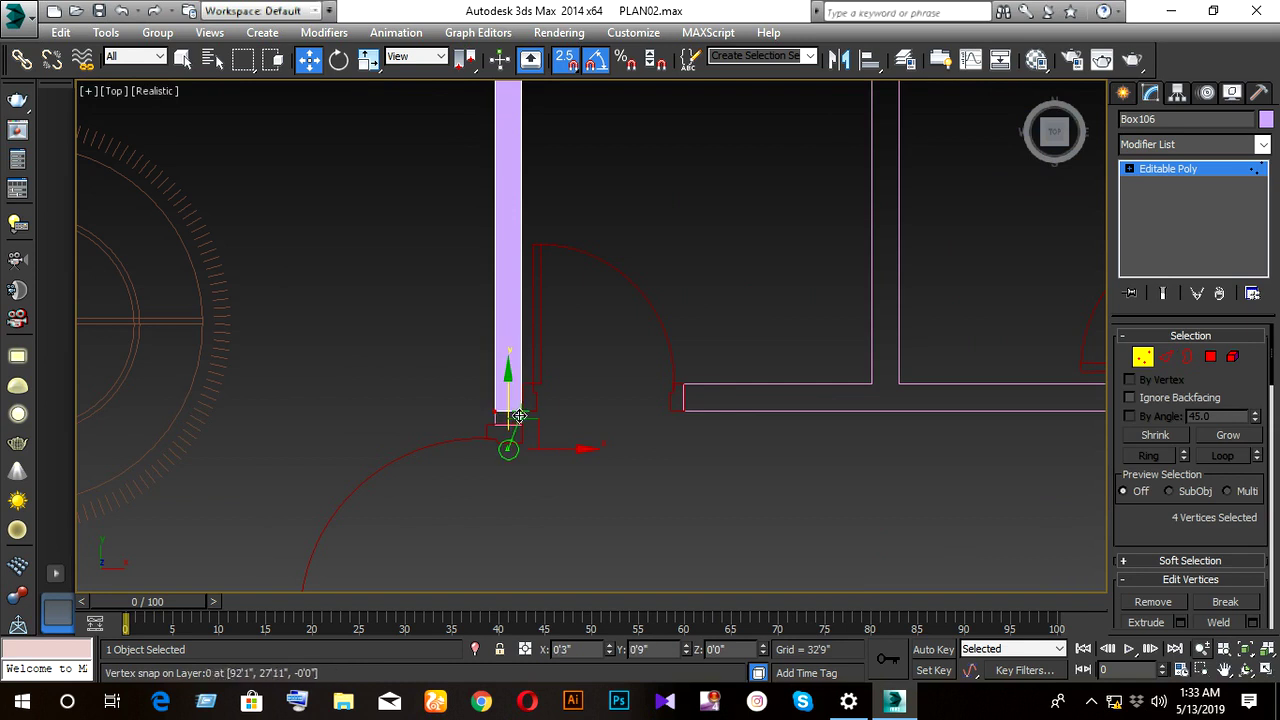
{"action": "scroll", "coordinate": [571, 551], "scroll_direction": "down", "scroll_amount": 2}
{"action": "scroll", "coordinate": [580, 491], "scroll_direction": "down", "scroll_amount": 2}
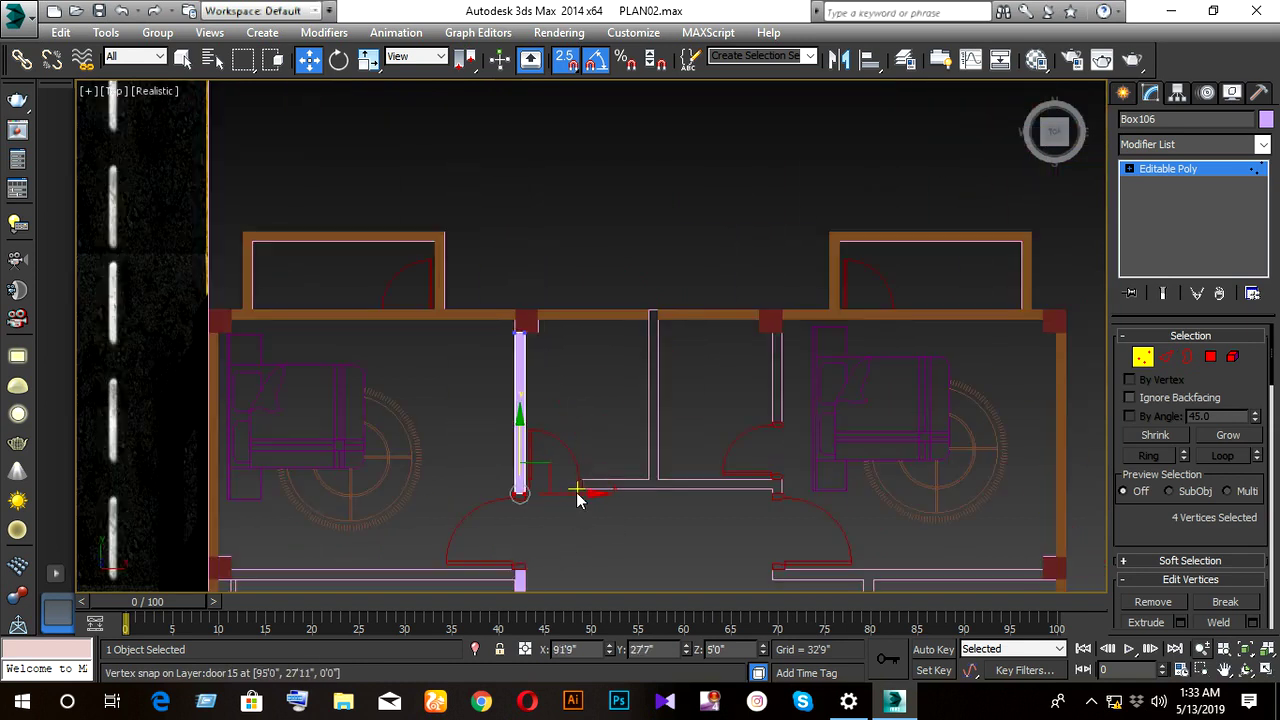
{"action": "scroll", "coordinate": [529, 429], "scroll_direction": "up", "scroll_amount": 3}
{"action": "left_click", "coordinate": [1143, 358]}
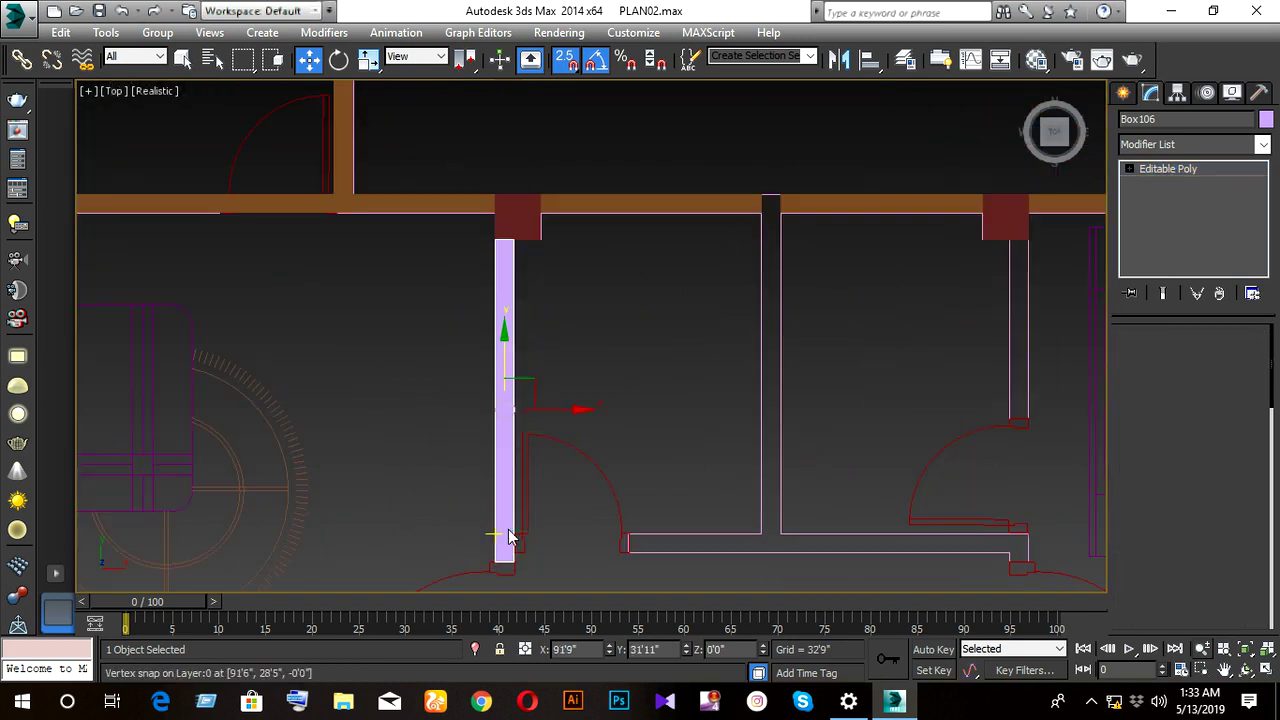
{"action": "mouse_move", "coordinate": [504, 410]}
{"action": "left_mouse_down", "text": "shift"}
{"action": "mouse_move", "coordinate": [802, 429]}
{"action": "mouse_move", "coordinate": [785, 428]}
{"action": "left_mouse_up", "text": "shift"}
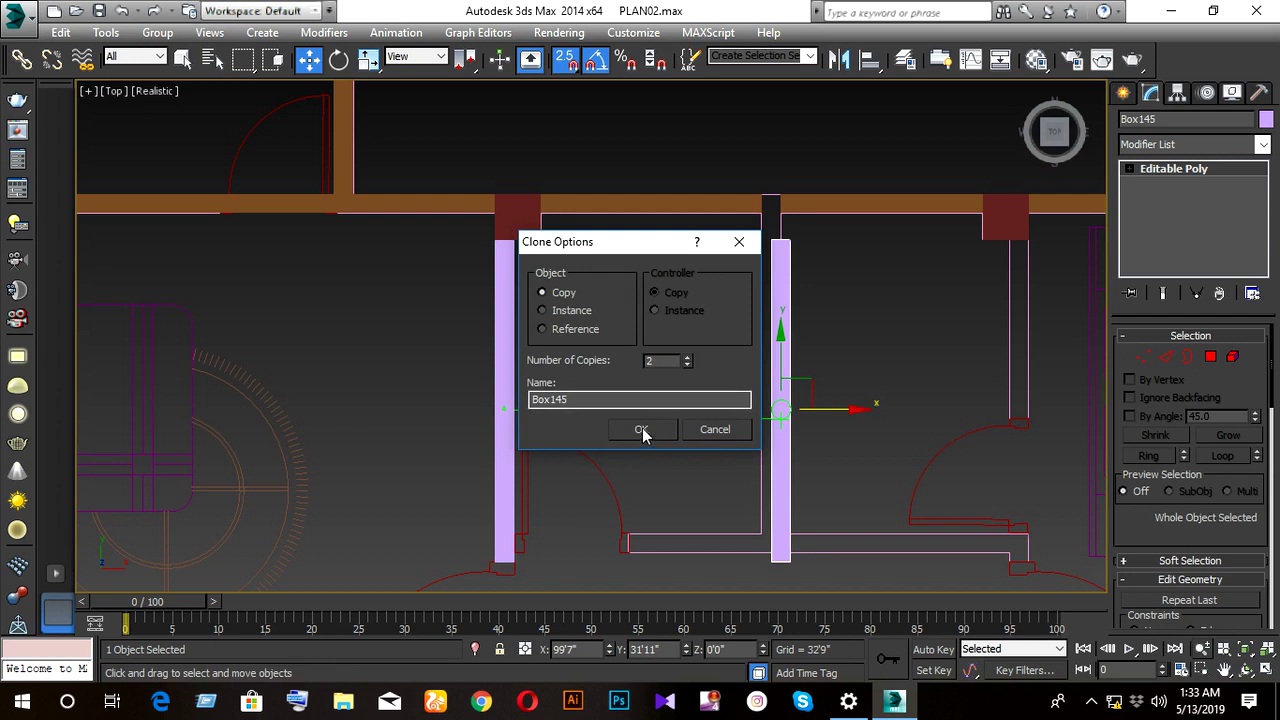
- Create two independent copies and snap the middle wall's top to the opening edge
{"action": "left_click", "coordinate": [642, 428]}
{"action": "left_click", "coordinate": [785, 428]}
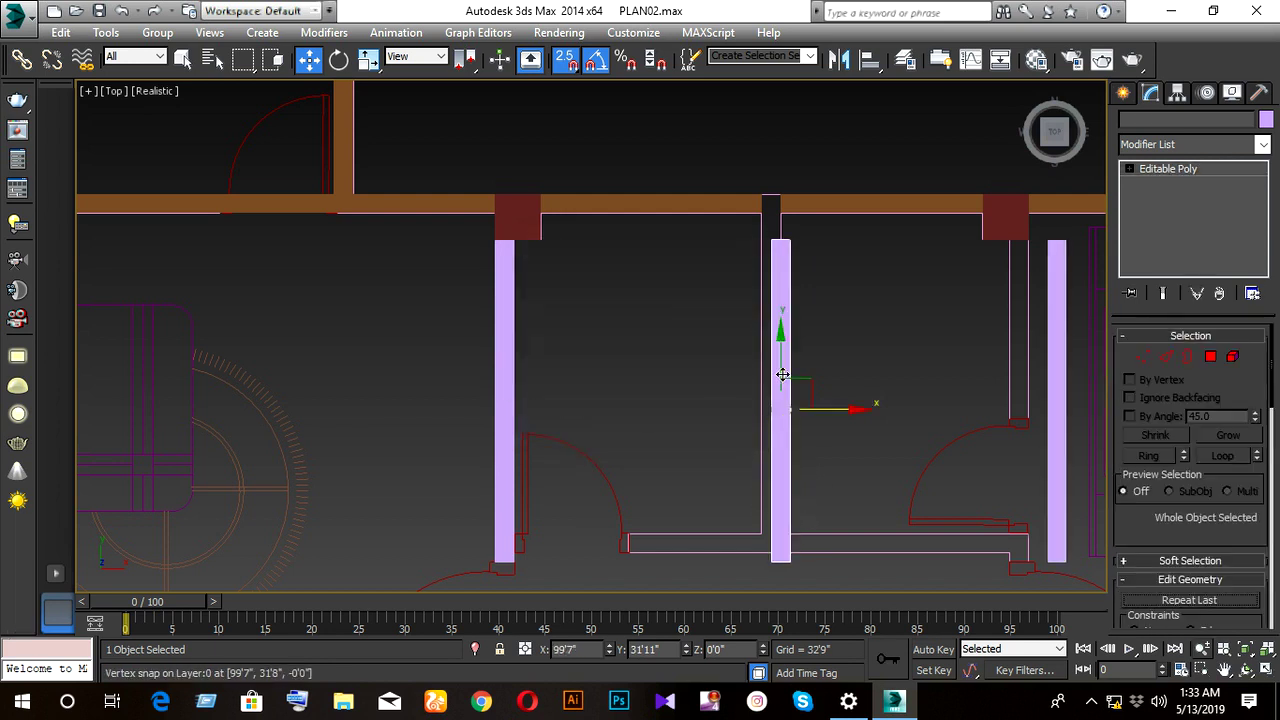
{"action": "scroll", "coordinate": [780, 370], "scroll_direction": "up", "scroll_amount": 1}
{"action": "scroll", "coordinate": [783, 310], "scroll_direction": "up", "scroll_amount": 1}
{"action": "scroll", "coordinate": [790, 318], "scroll_direction": "down", "scroll_amount": 2}
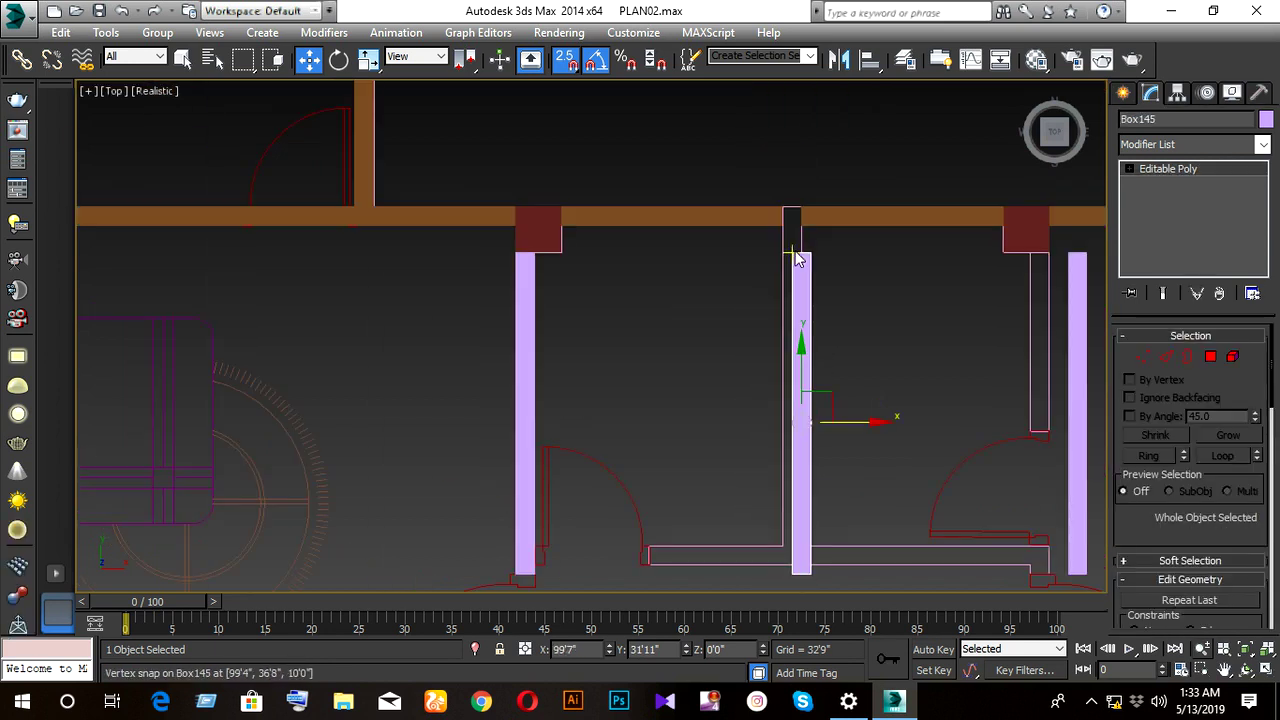
{"action": "mouse_move", "coordinate": [800, 253]}
{"action": "left_mouse_down"}
{"action": "mouse_move", "coordinate": [789, 246]}
{"action": "mouse_move", "coordinate": [801, 204]}
{"action": "left_mouse_up"}
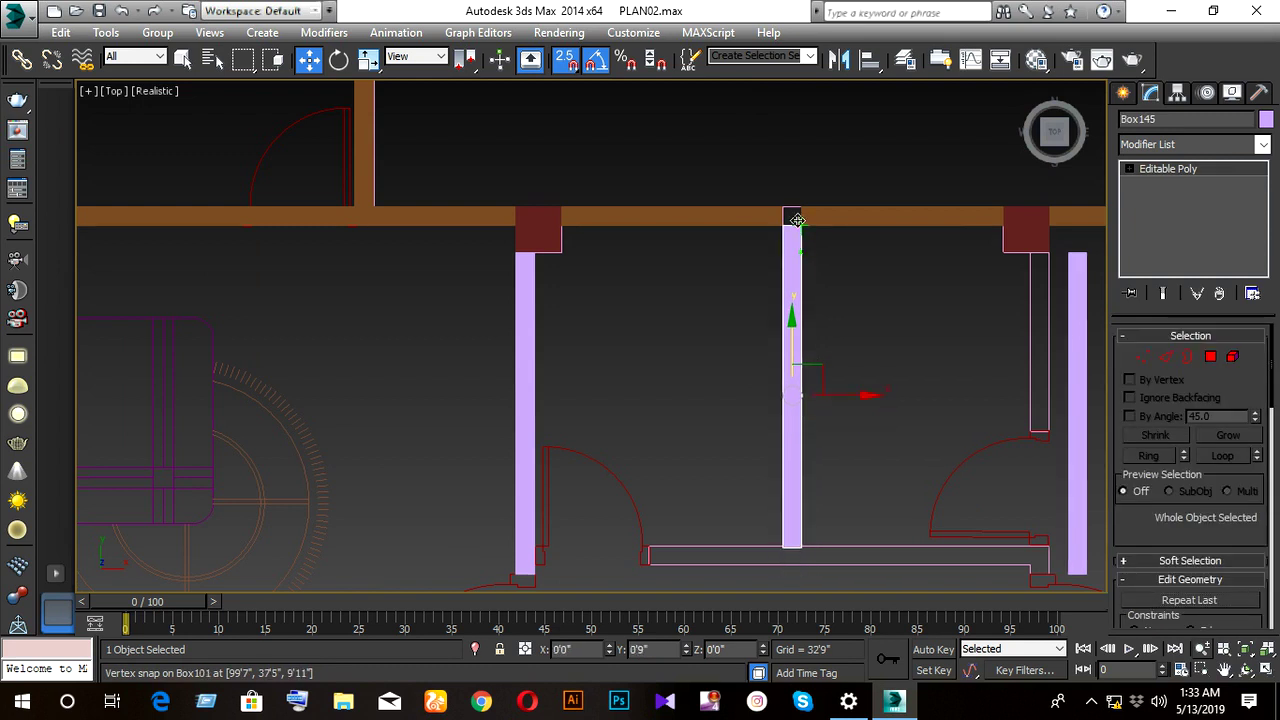
- Move the middle wall's bottom vertices down slightly in Vertex mode
{"action": "middle_click_drag", "start_coordinate": [770, 406], "coordinate": [734, 386]}
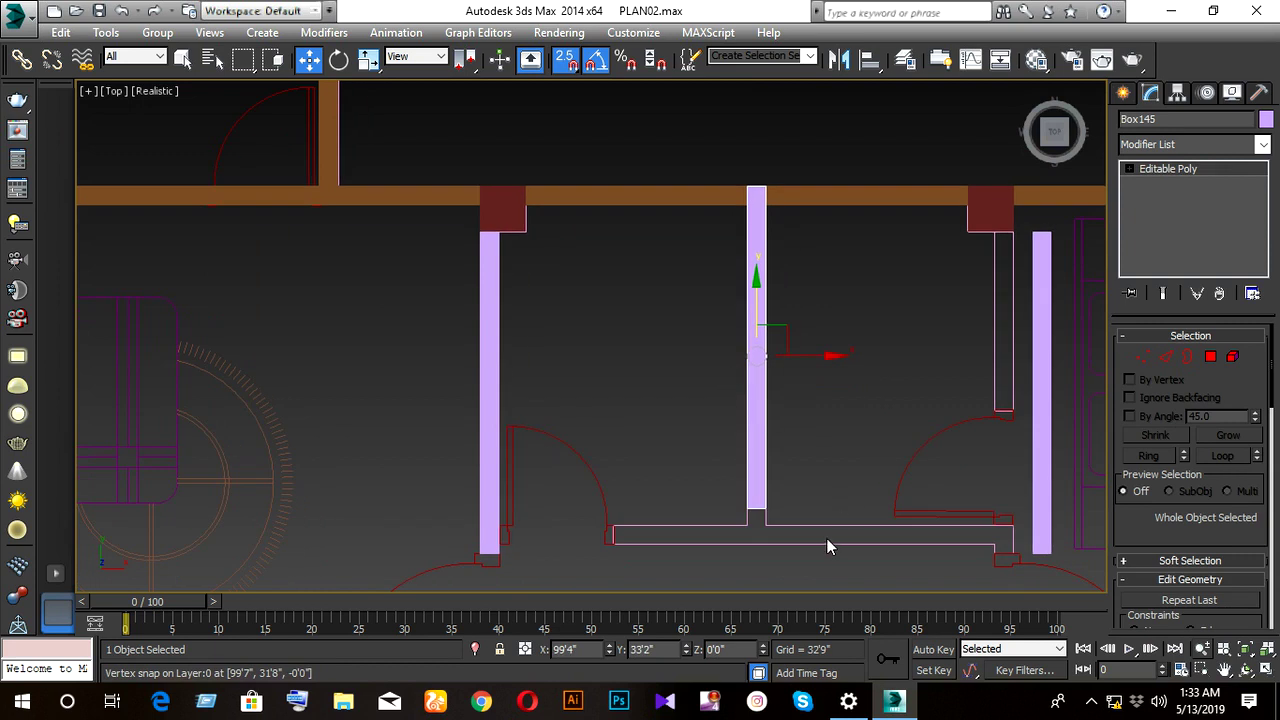
{"action": "key", "text": "1"}
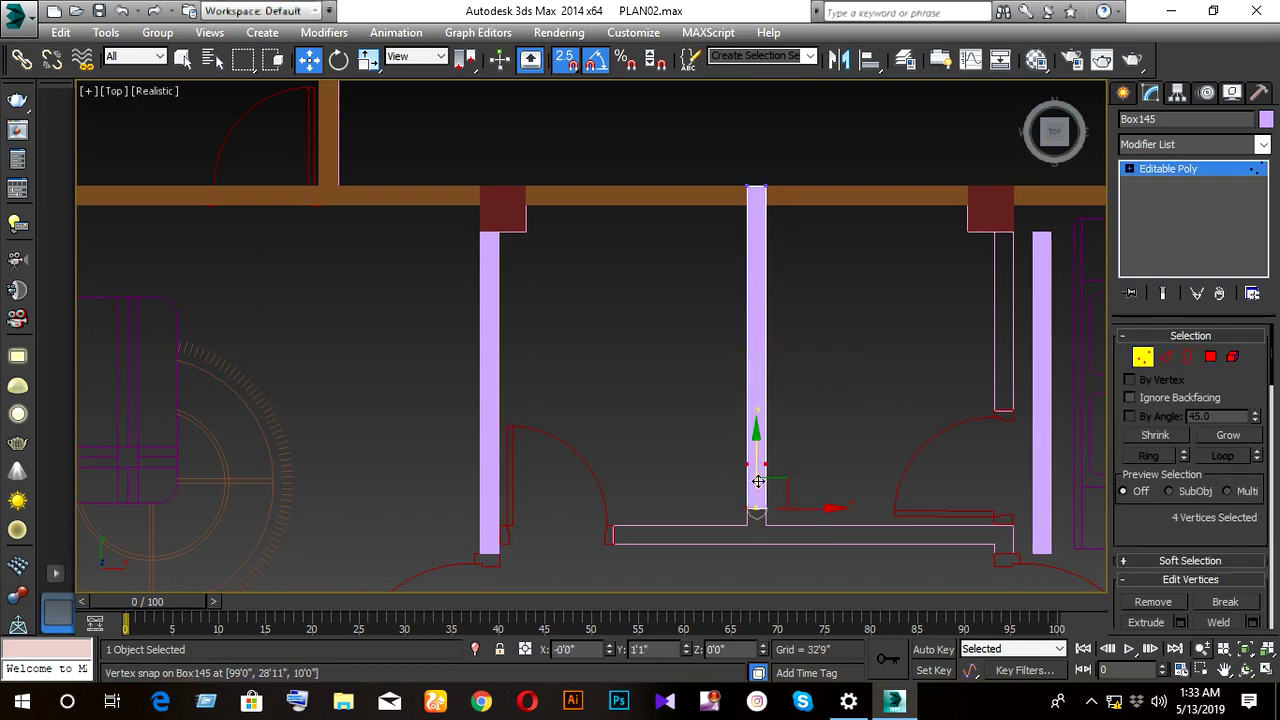
{"action": "left_click_drag", "start_coordinate": [758, 481], "coordinate": [757, 517]}
{"action": "scroll", "coordinate": [757, 520], "scroll_direction": "down", "scroll_amount": 2}
{"action": "scroll", "coordinate": [757, 520], "scroll_direction": "down", "scroll_amount": 3}
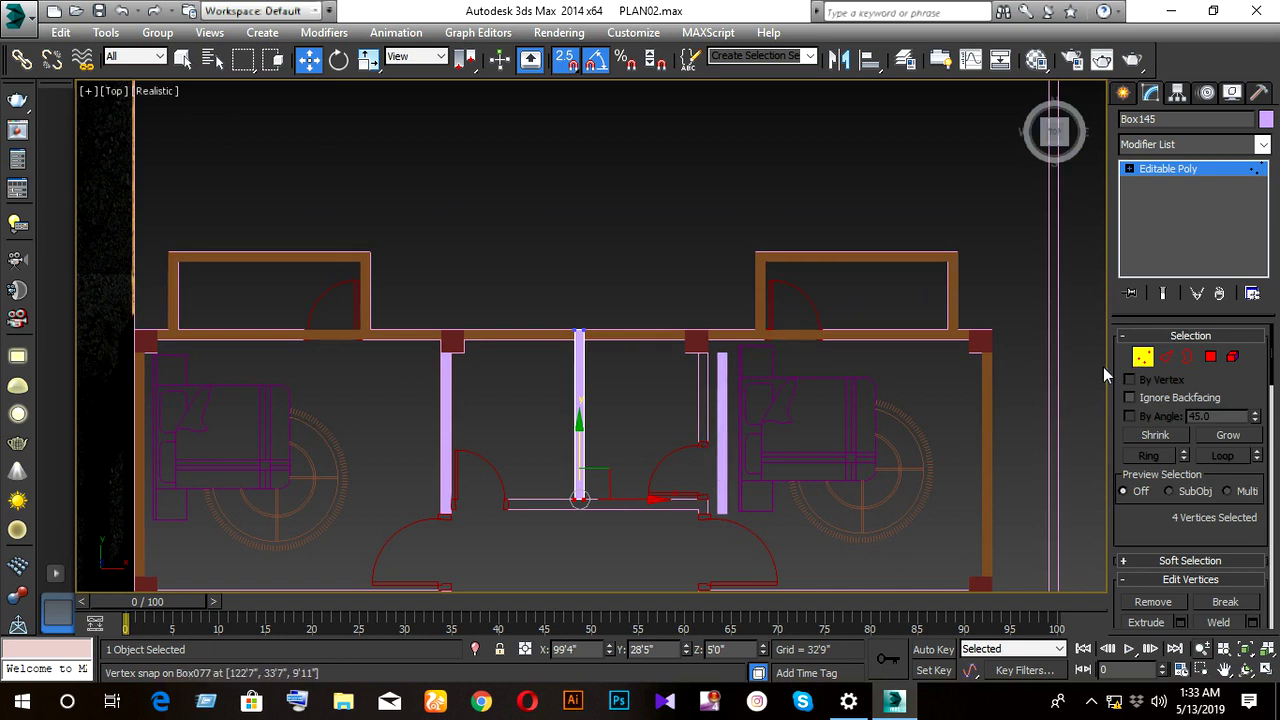
{"action": "left_click", "coordinate": [1148, 365]}
{"action": "scroll", "coordinate": [737, 435], "scroll_direction": "up", "scroll_amount": 2}
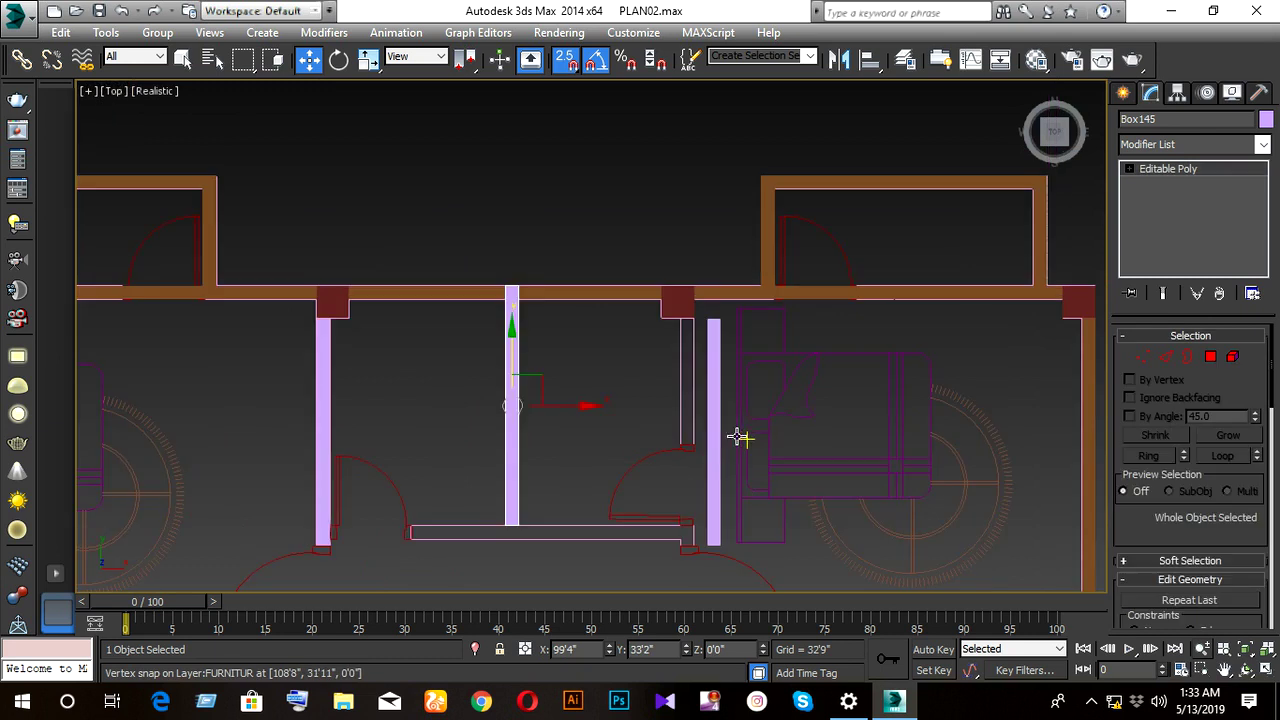
- Vertex-snap the right wall Box146 onto its vertical plan line beside the door
{"action": "left_click", "coordinate": [713, 441]}
{"action": "left_click_drag", "start_coordinate": [768, 441], "coordinate": [688, 412]}
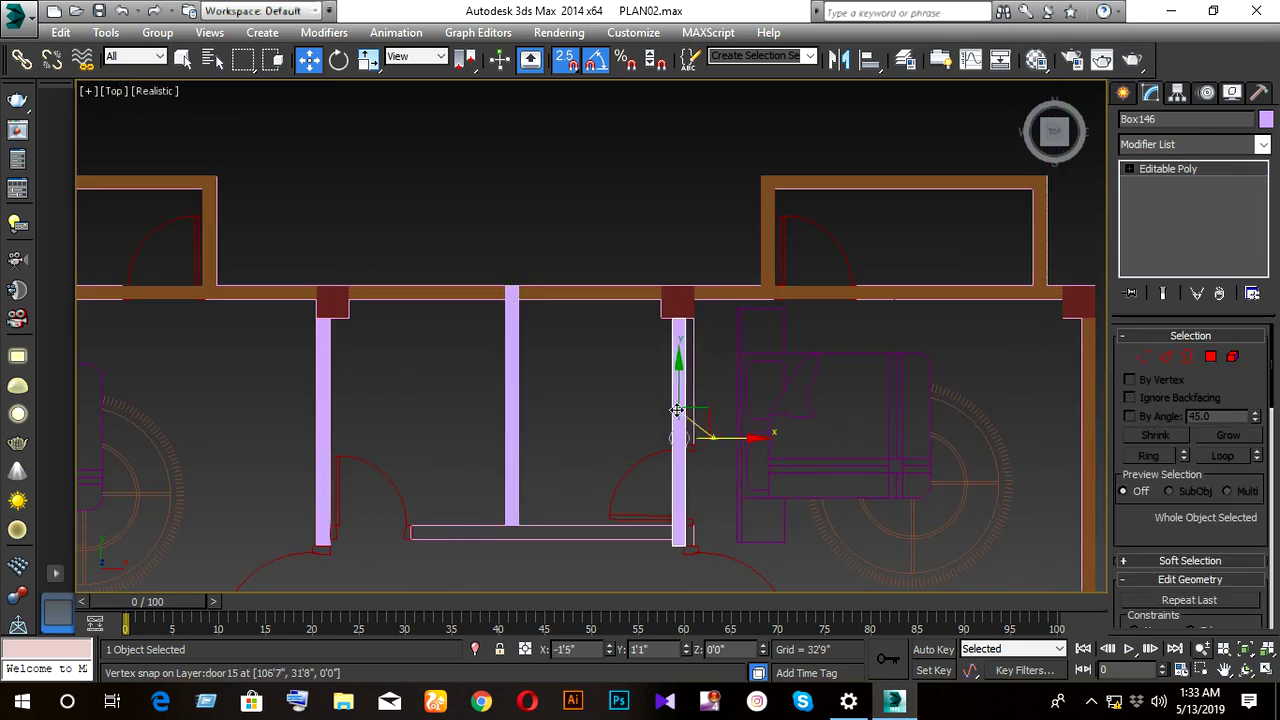
{"action": "scroll", "coordinate": [683, 407], "scroll_direction": "up", "scroll_amount": 3}
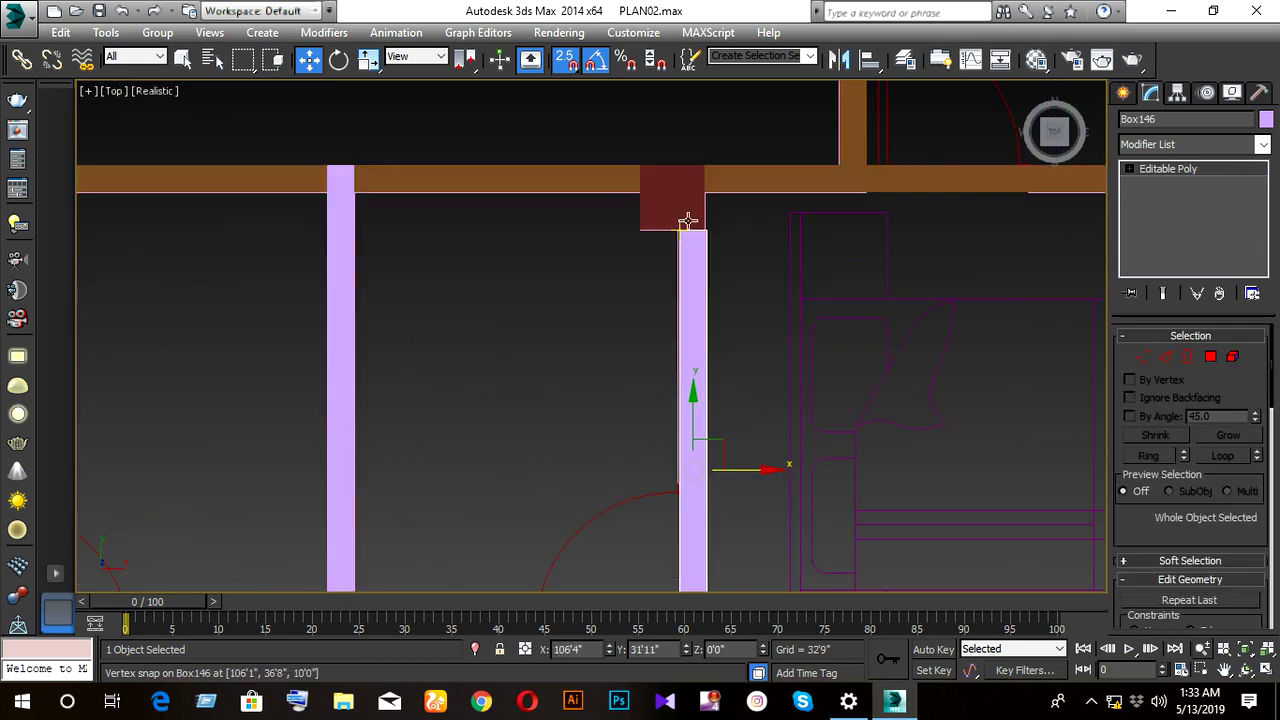
{"action": "left_click_drag", "start_coordinate": [683, 233], "coordinate": [678, 237]}
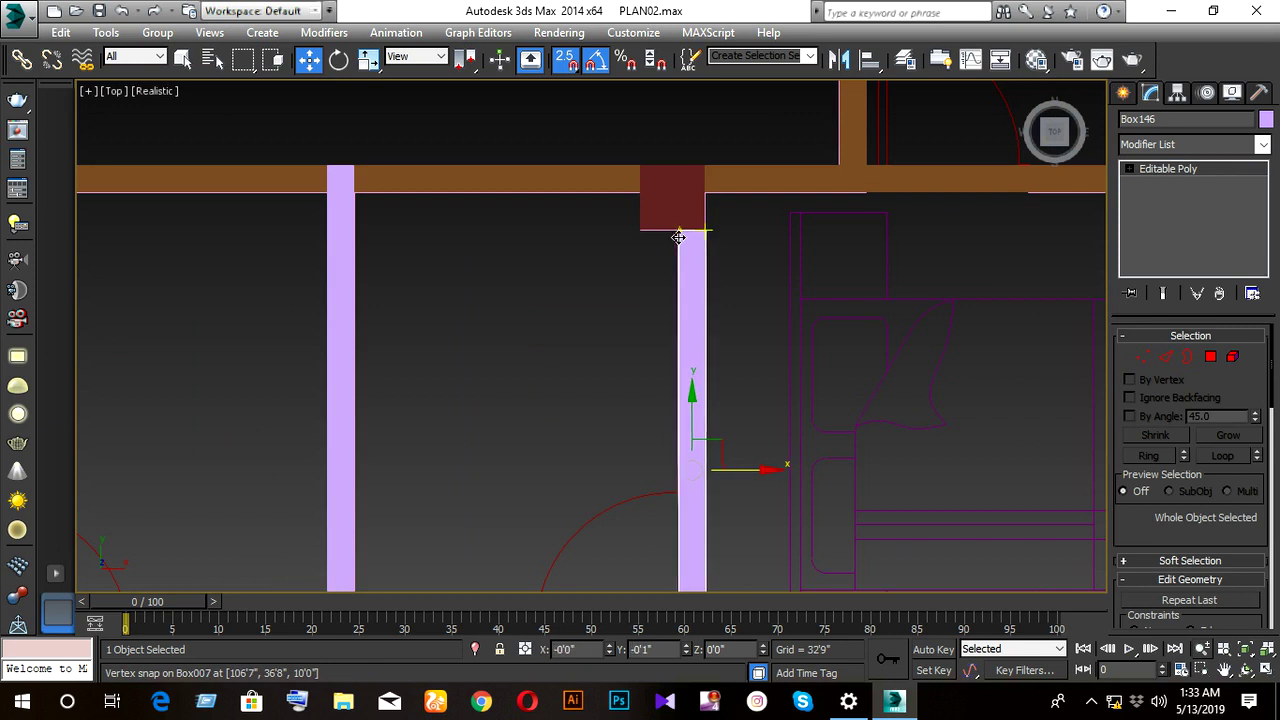
{"action": "scroll", "coordinate": [700, 366], "scroll_direction": "down", "scroll_amount": 3}
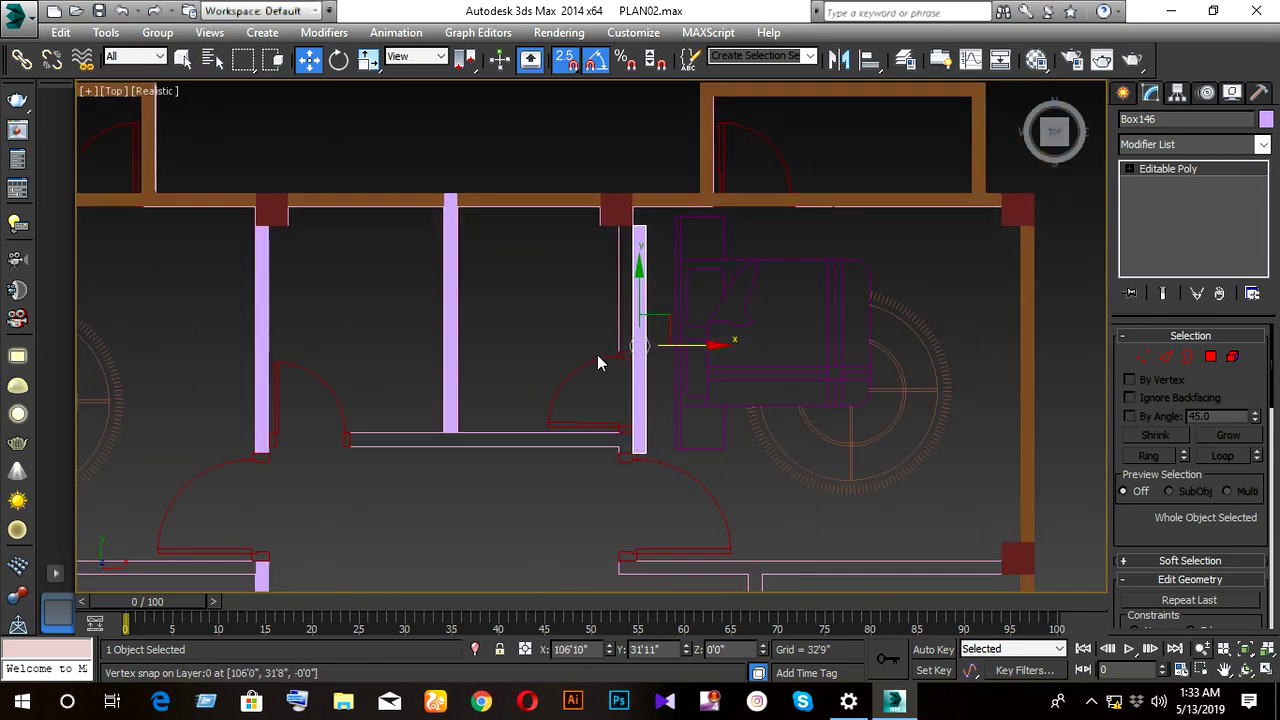
{"action": "left_click_drag", "start_coordinate": [678, 238], "coordinate": [638, 450]}
{"action": "left_click_drag", "start_coordinate": [615, 360], "coordinate": [623, 351]}
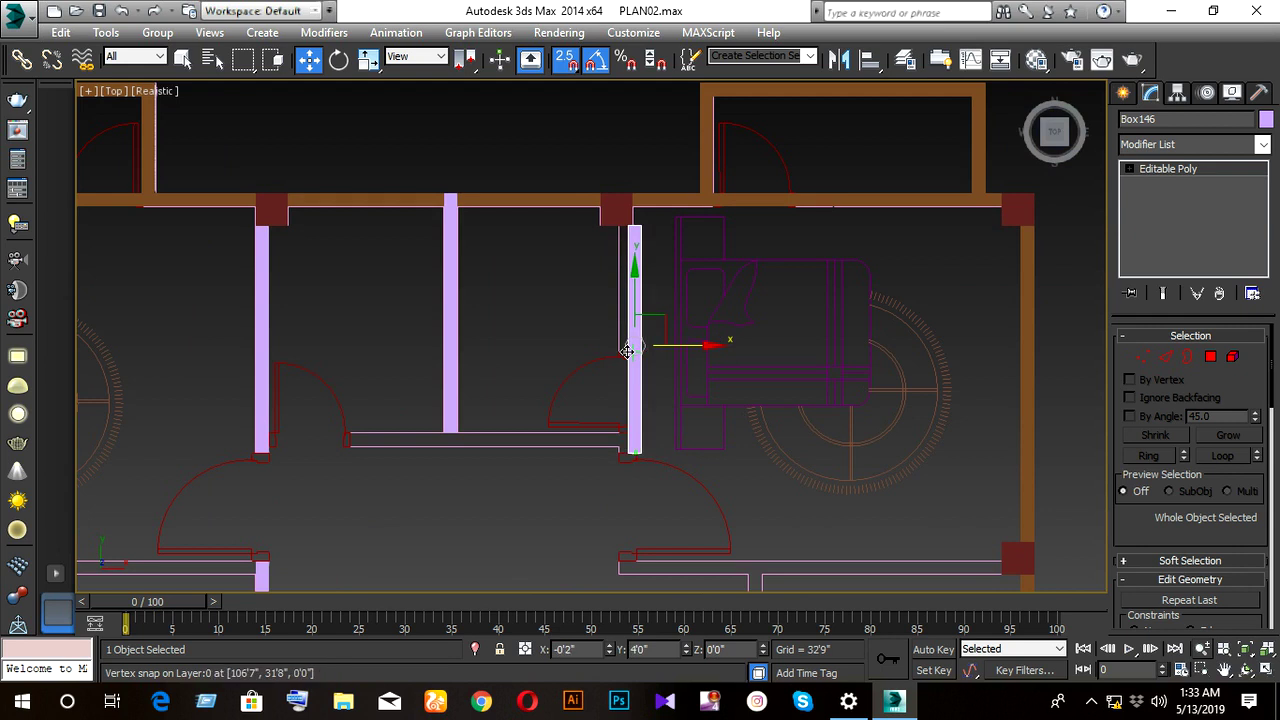
{"action": "scroll", "coordinate": [623, 351], "scroll_direction": "up", "scroll_amount": 3}
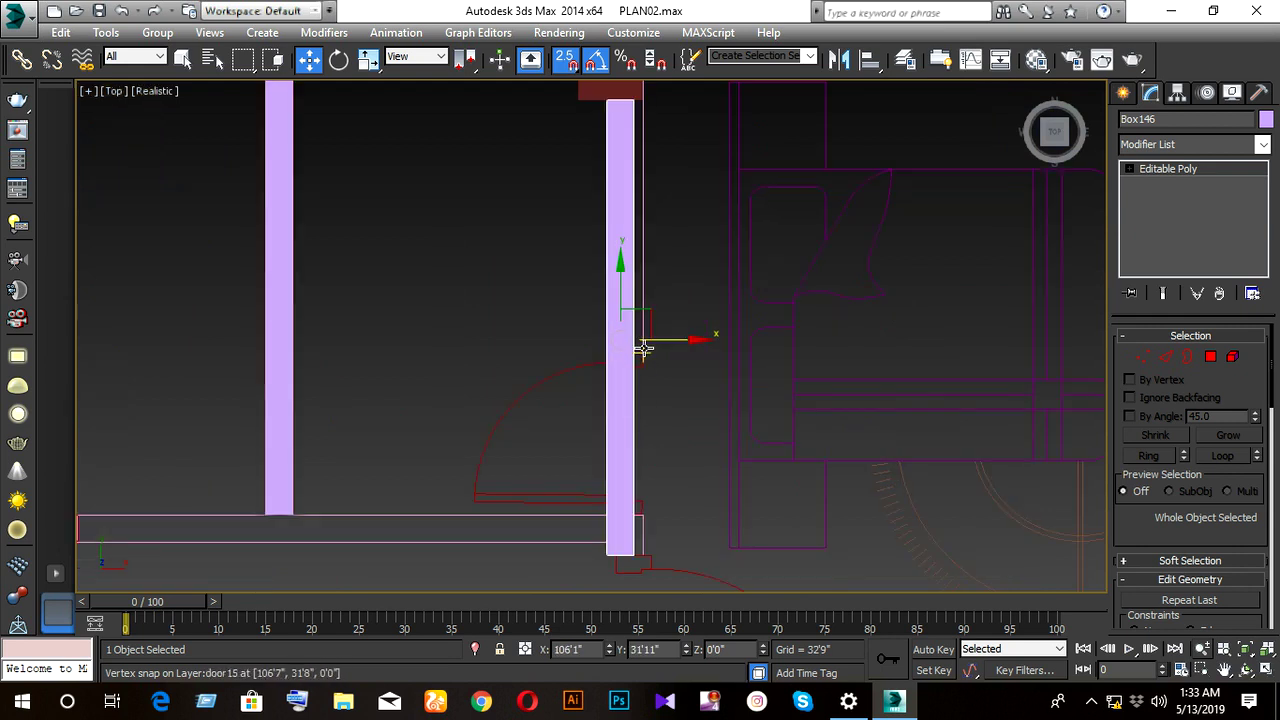
{"action": "mouse_move", "coordinate": [634, 562]}
{"action": "left_mouse_down"}
{"action": "mouse_move", "coordinate": [641, 355]}
{"action": "mouse_move", "coordinate": [650, 362]}
{"action": "left_mouse_up"}
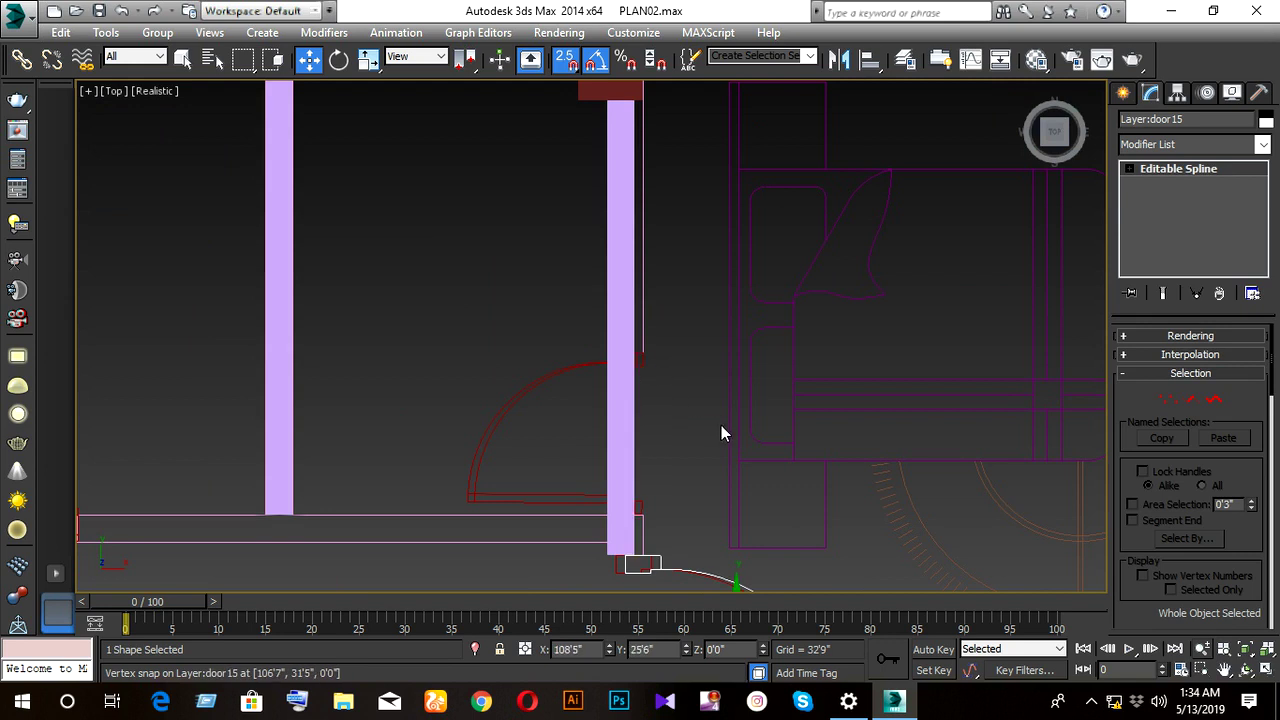
{"action": "left_click", "coordinate": [620, 453]}
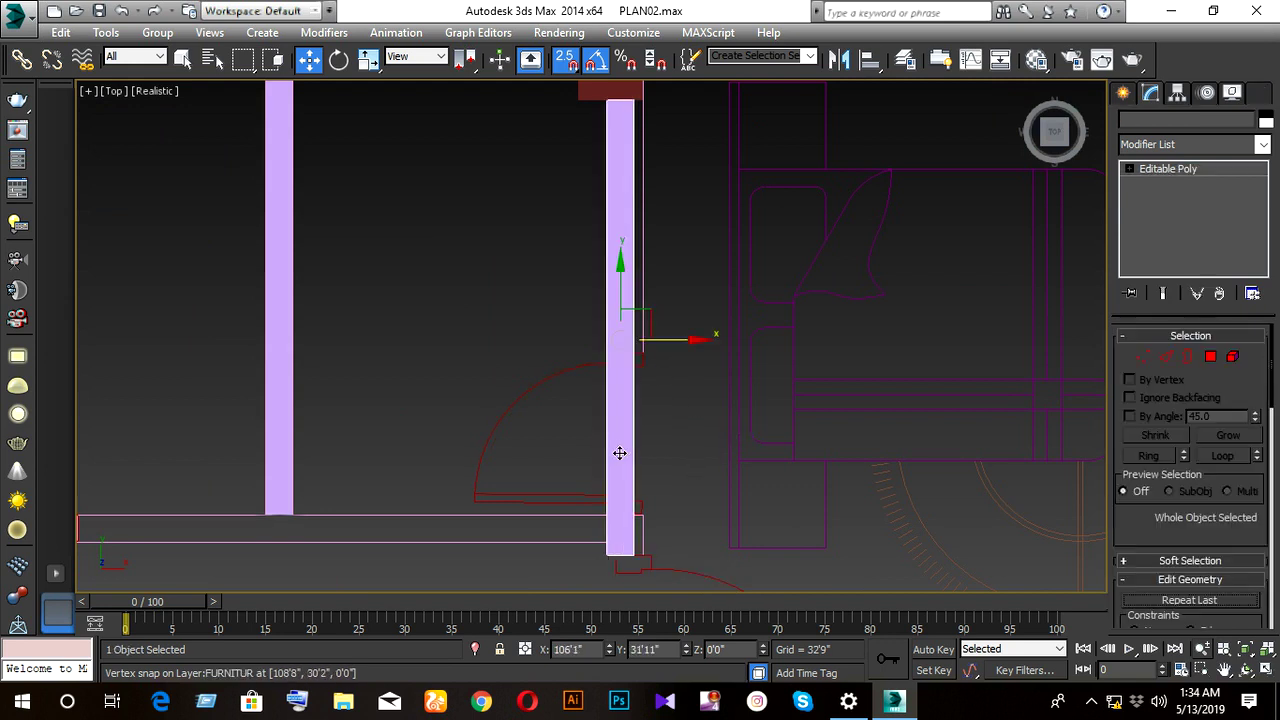
{"action": "left_click_drag", "start_coordinate": [634, 554], "coordinate": [640, 351]}
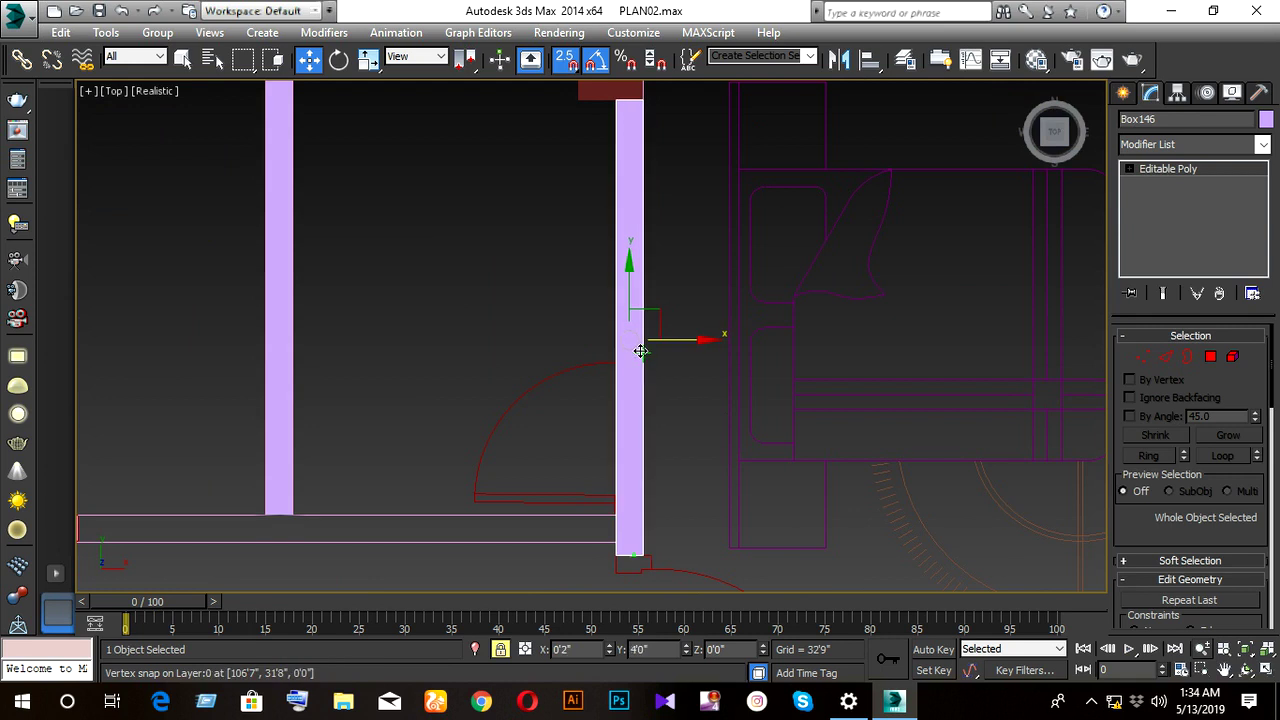
{"action": "scroll", "coordinate": [645, 350], "scroll_direction": "down", "scroll_amount": 3}
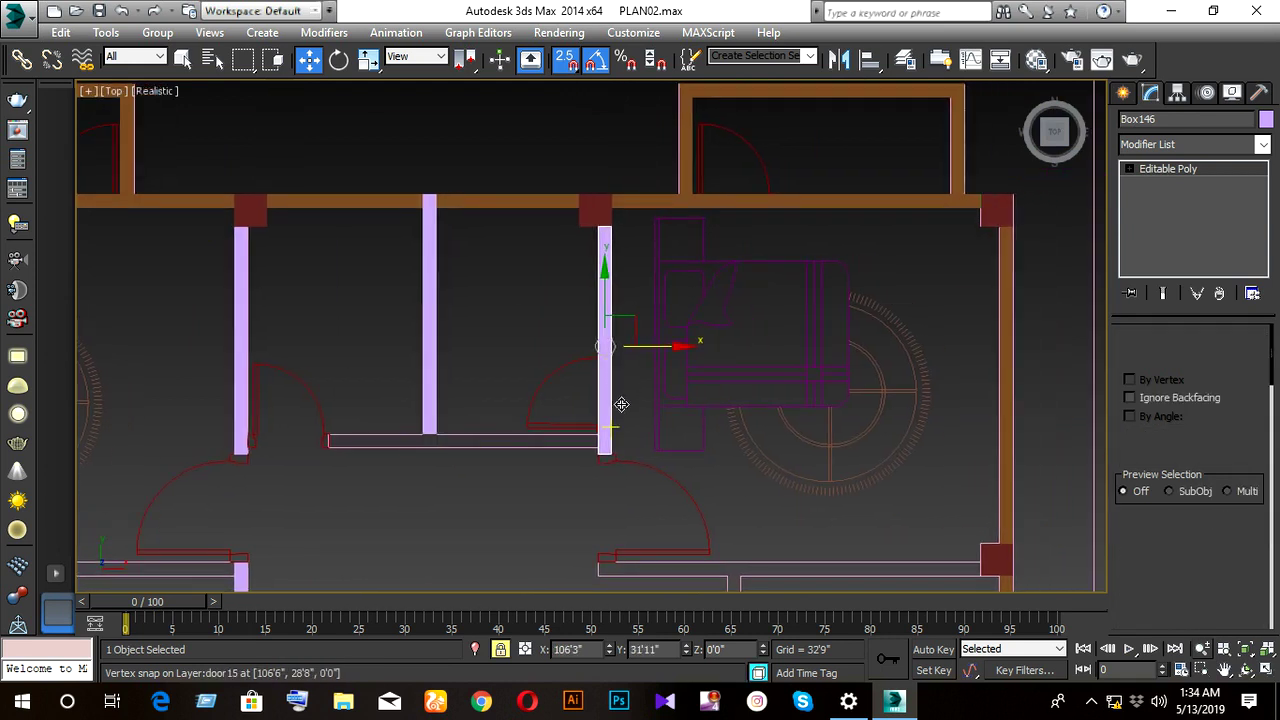
- Raise Box146's bottom vertices up to the door frame, then leave Vertex mode
{"action": "key", "text": "1"}
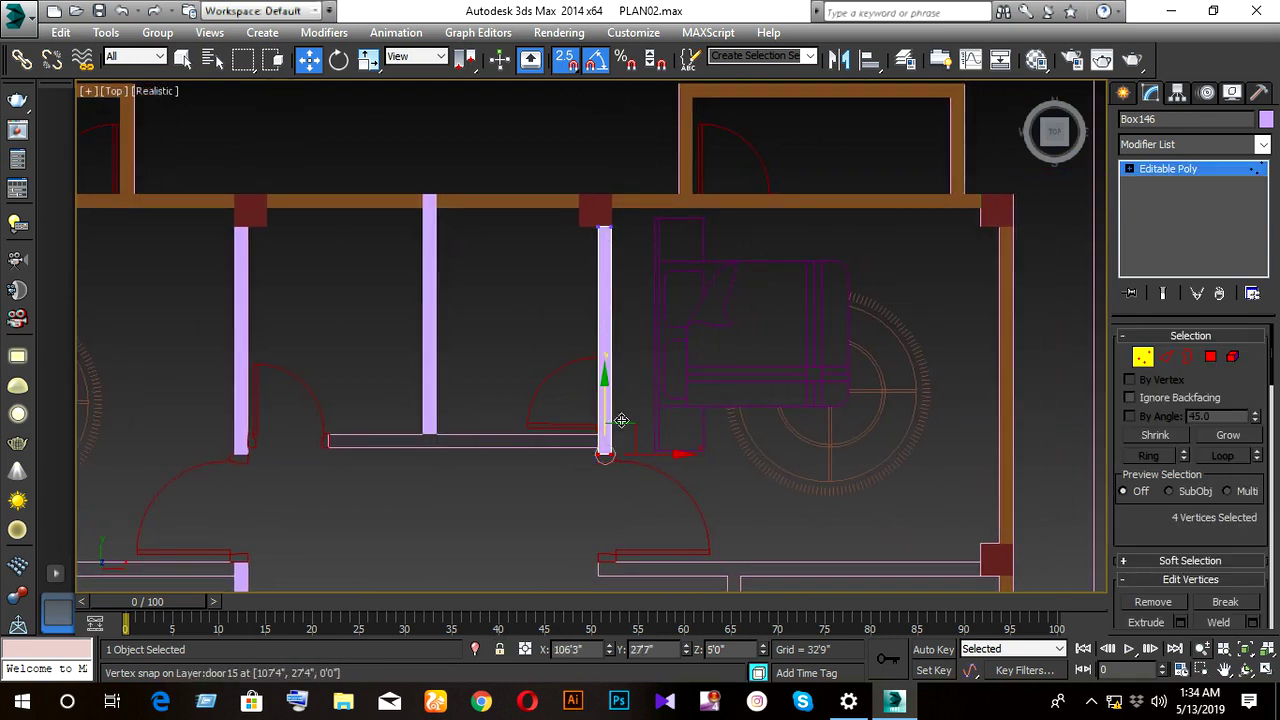
{"action": "mouse_move", "coordinate": [601, 403]}
{"action": "left_mouse_down"}
{"action": "mouse_move", "coordinate": [604, 314]}
{"action": "mouse_move", "coordinate": [615, 337]}
{"action": "left_mouse_up"}
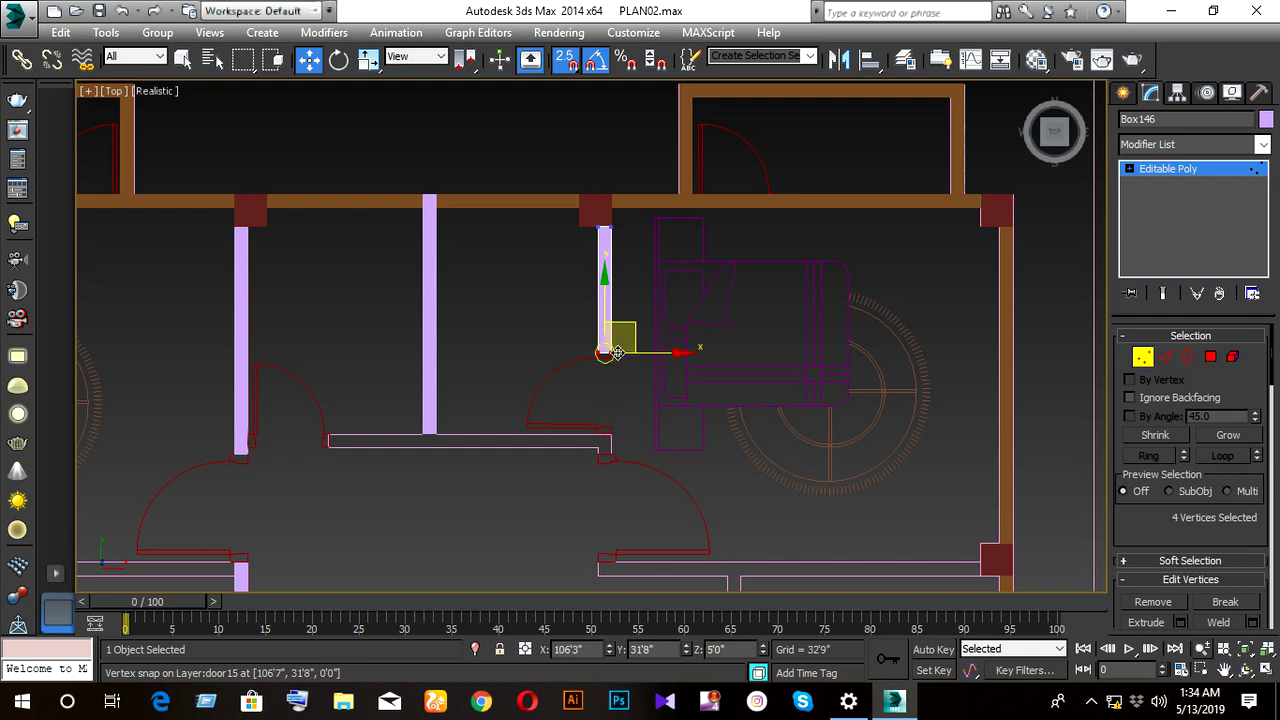
{"action": "scroll", "coordinate": [560, 390], "scroll_direction": "up", "scroll_amount": 2}
{"action": "scroll", "coordinate": [551, 317], "scroll_direction": "up", "scroll_amount": 2}
{"action": "scroll", "coordinate": [577, 351], "scroll_direction": "down", "scroll_amount": 2}
{"action": "scroll", "coordinate": [576, 350], "scroll_direction": "down", "scroll_amount": 2}
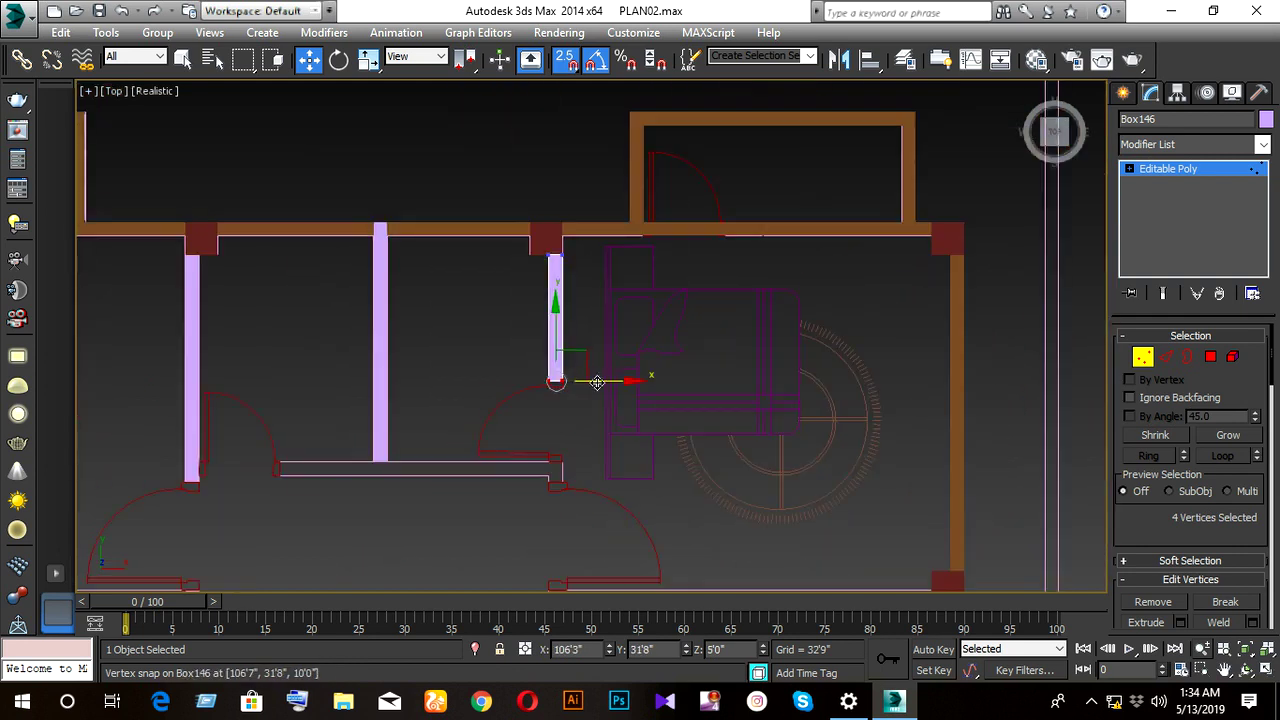
{"action": "middle_click_drag", "start_coordinate": [591, 380], "coordinate": [651, 329]}
{"action": "left_click", "coordinate": [1143, 357]}
{"action": "scroll", "coordinate": [575, 412], "scroll_direction": "down", "scroll_amount": 4}
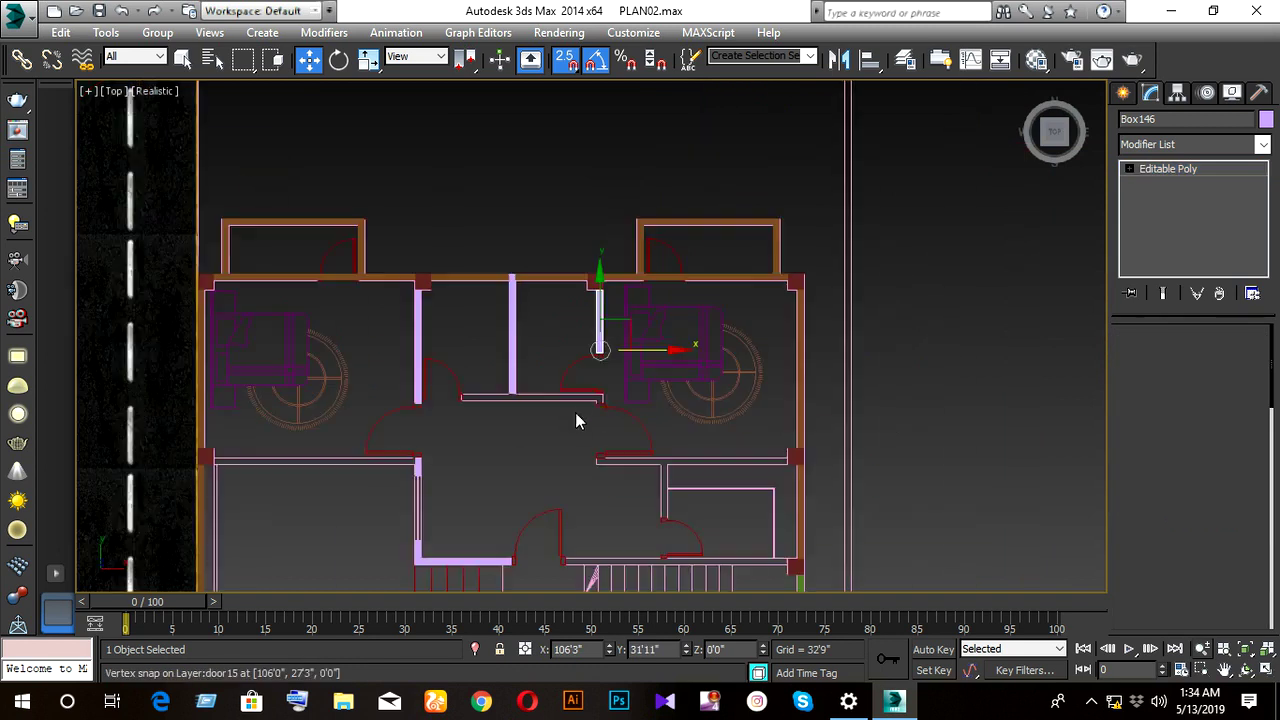
{"action": "scroll", "coordinate": [550, 405], "scroll_direction": "up", "scroll_amount": 1}
{"action": "scroll", "coordinate": [520, 412], "scroll_direction": "up", "scroll_amount": 3}
{"action": "middle_click_drag", "start_coordinate": [511, 428], "coordinate": [530, 291]}
{"action": "scroll", "coordinate": [531, 296], "scroll_direction": "down", "scroll_amount": 2}
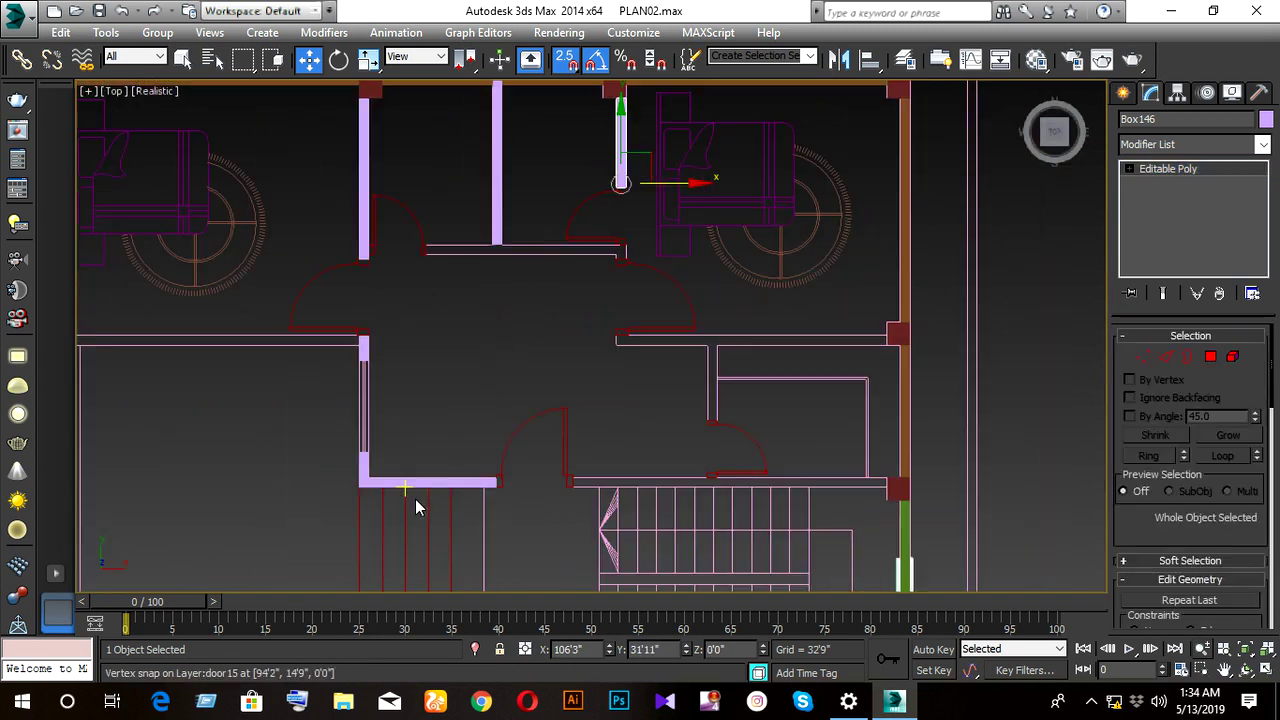
- Clone Box145 upward as Box147 and snap it onto the horizontal plan line
{"action": "mouse_move", "coordinate": [458, 482]}
{"action": "left_mouse_down"}
{"action": "mouse_move", "coordinate": [502, 229]}
{"action": "mouse_move", "coordinate": [500, 244]}
{"action": "left_mouse_up"}
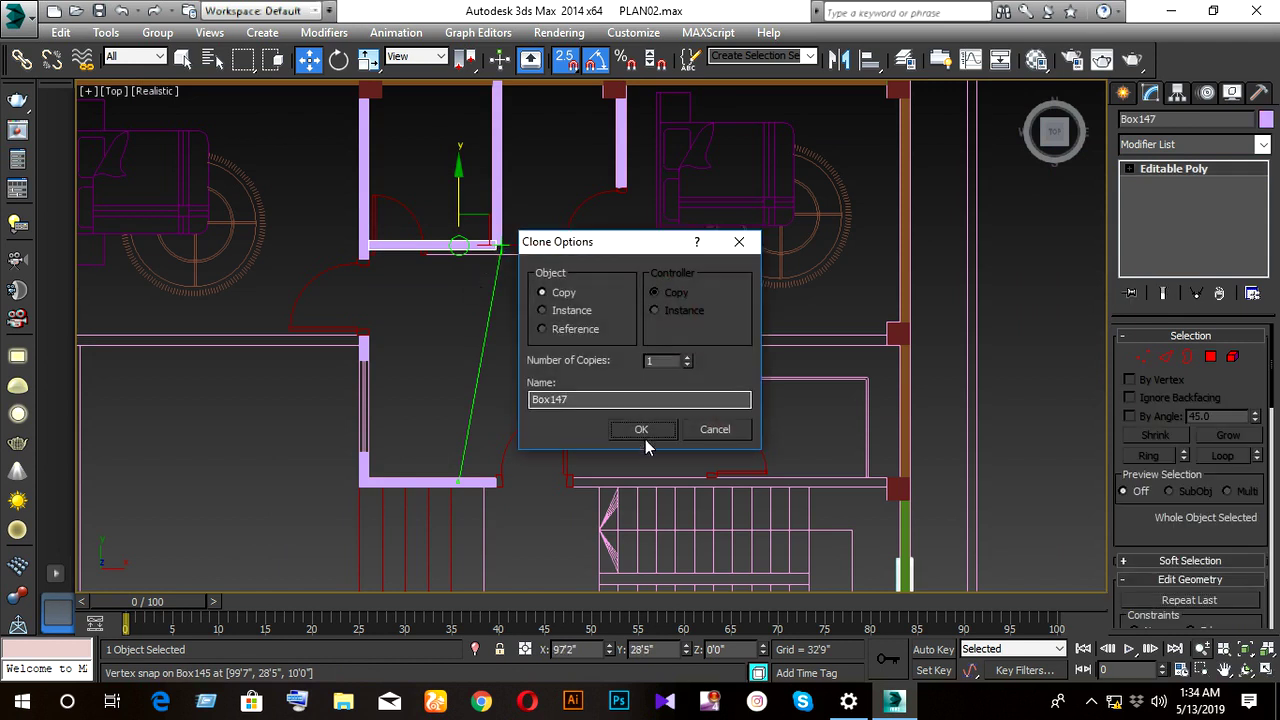
{"action": "left_click", "coordinate": [643, 433]}
{"action": "scroll", "coordinate": [423, 337], "scroll_direction": "up", "scroll_amount": 2}
{"action": "scroll", "coordinate": [447, 353], "scroll_direction": "up", "scroll_amount": 2}
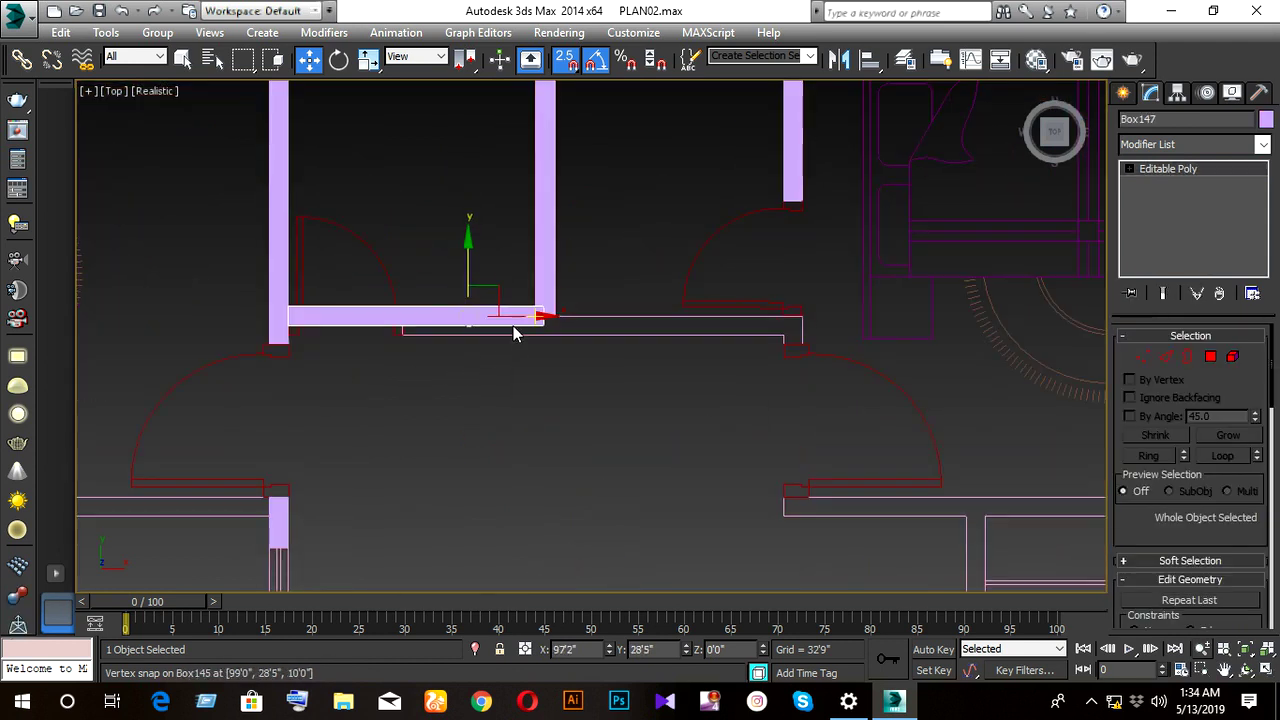
{"action": "left_click_drag", "start_coordinate": [537, 320], "coordinate": [414, 337]}
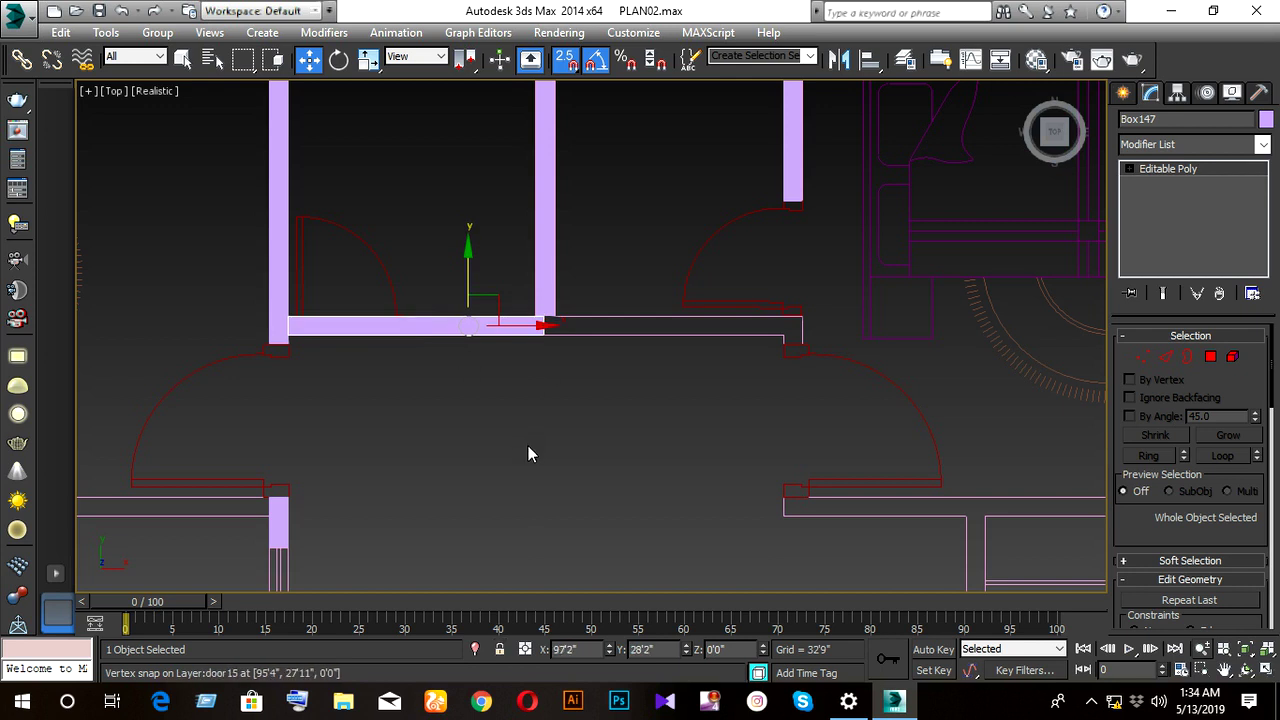
- Move Box147's end vertices so it spans from the doorway to the right door frame
{"action": "key", "text": "1"}
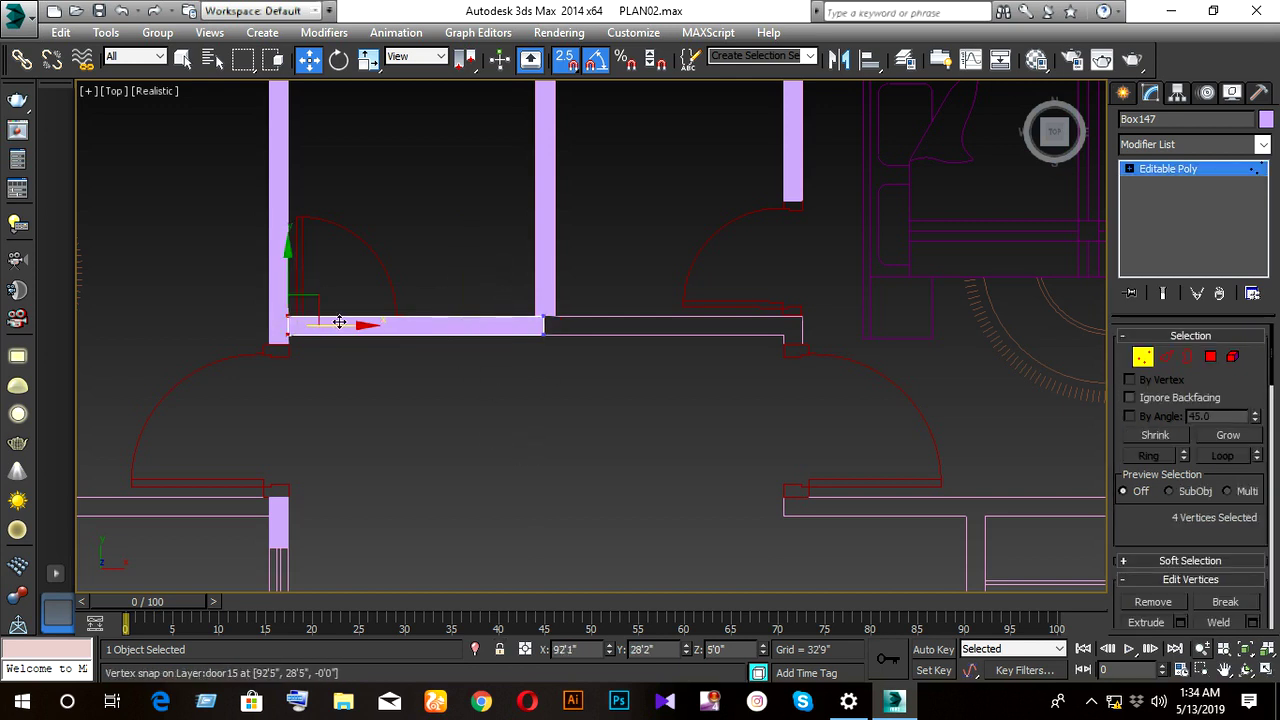
{"action": "left_click_drag", "start_coordinate": [339, 322], "coordinate": [409, 320]}
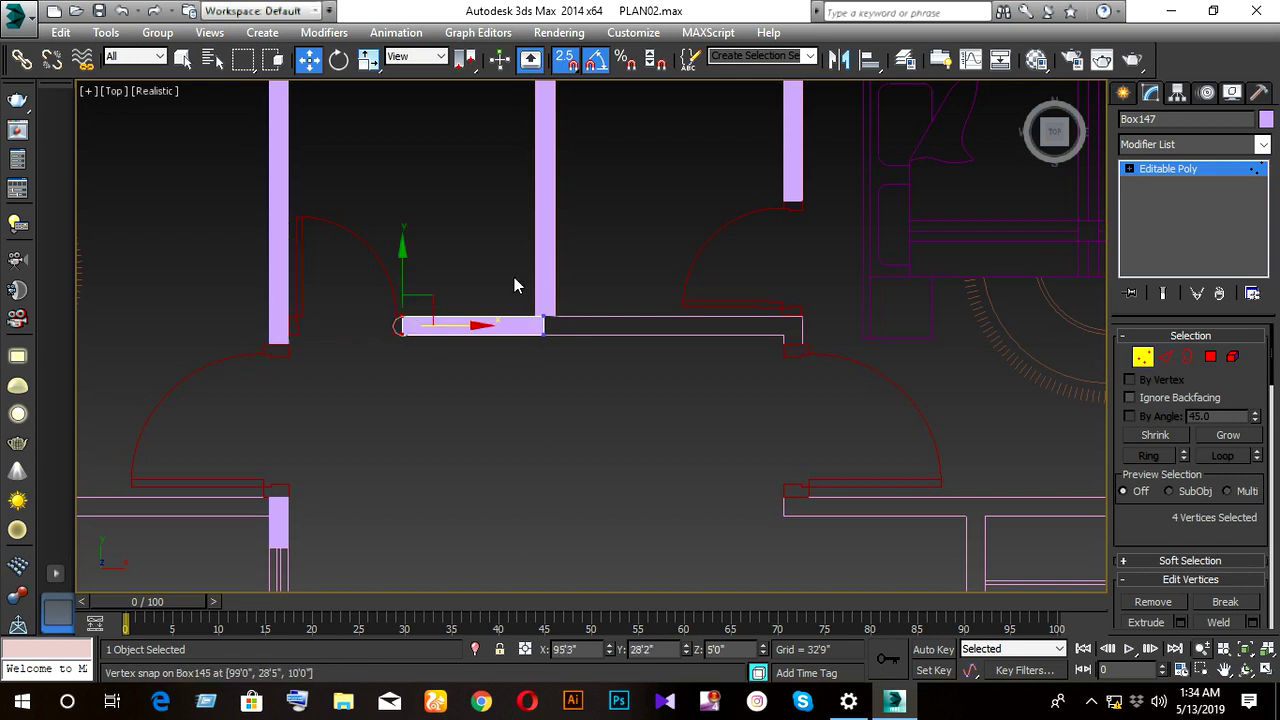
{"action": "left_click_drag", "start_coordinate": [600, 334], "coordinate": [787, 335]}
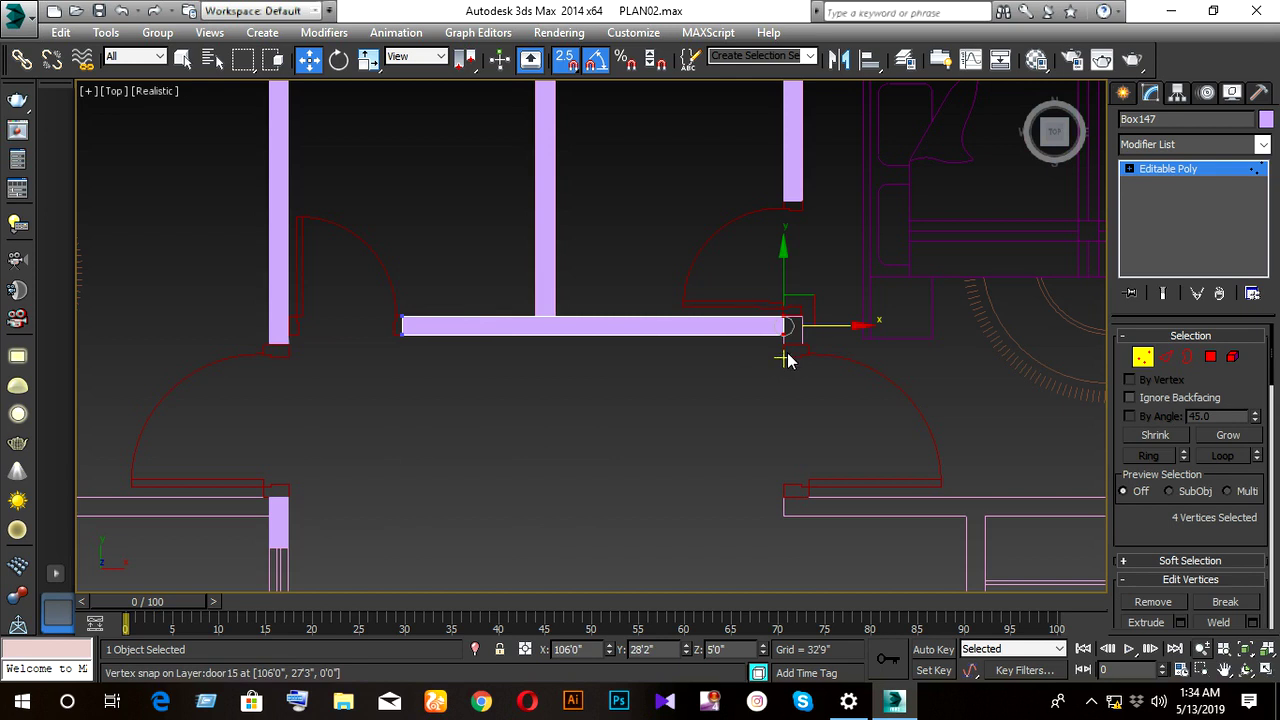
{"action": "left_click", "coordinate": [1142, 357]}
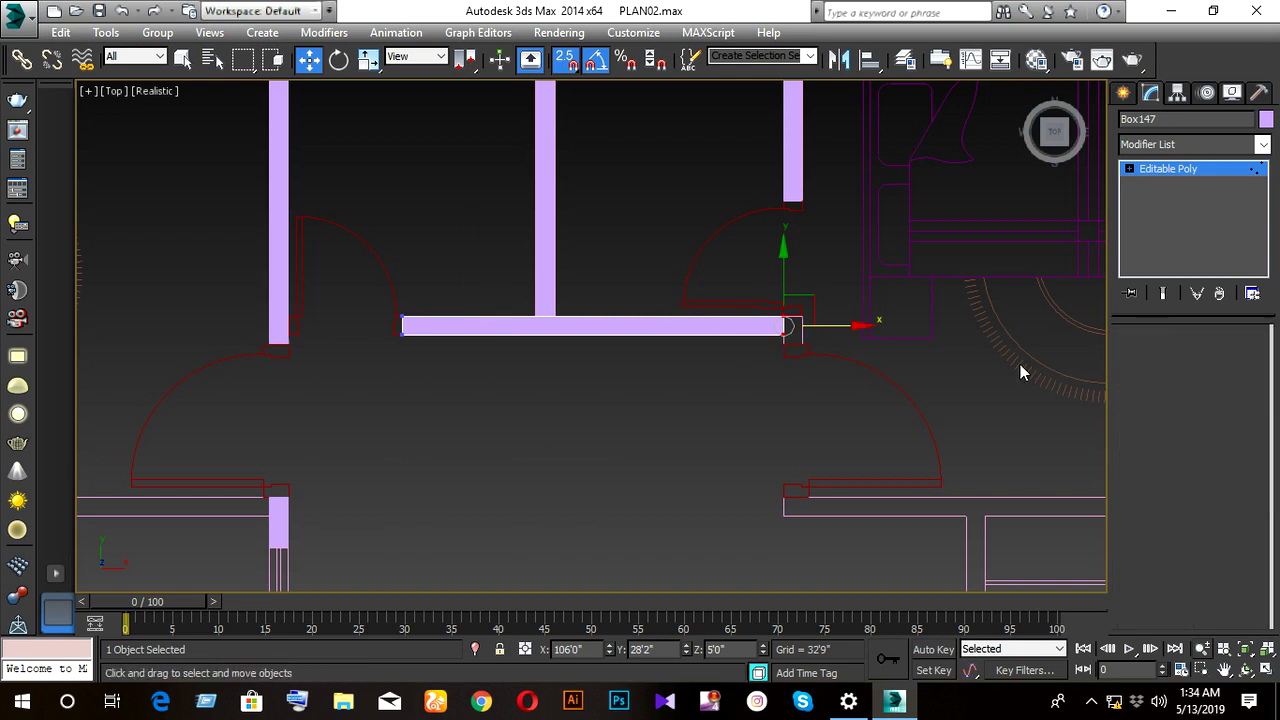
{"action": "left_click", "coordinate": [790, 170]}
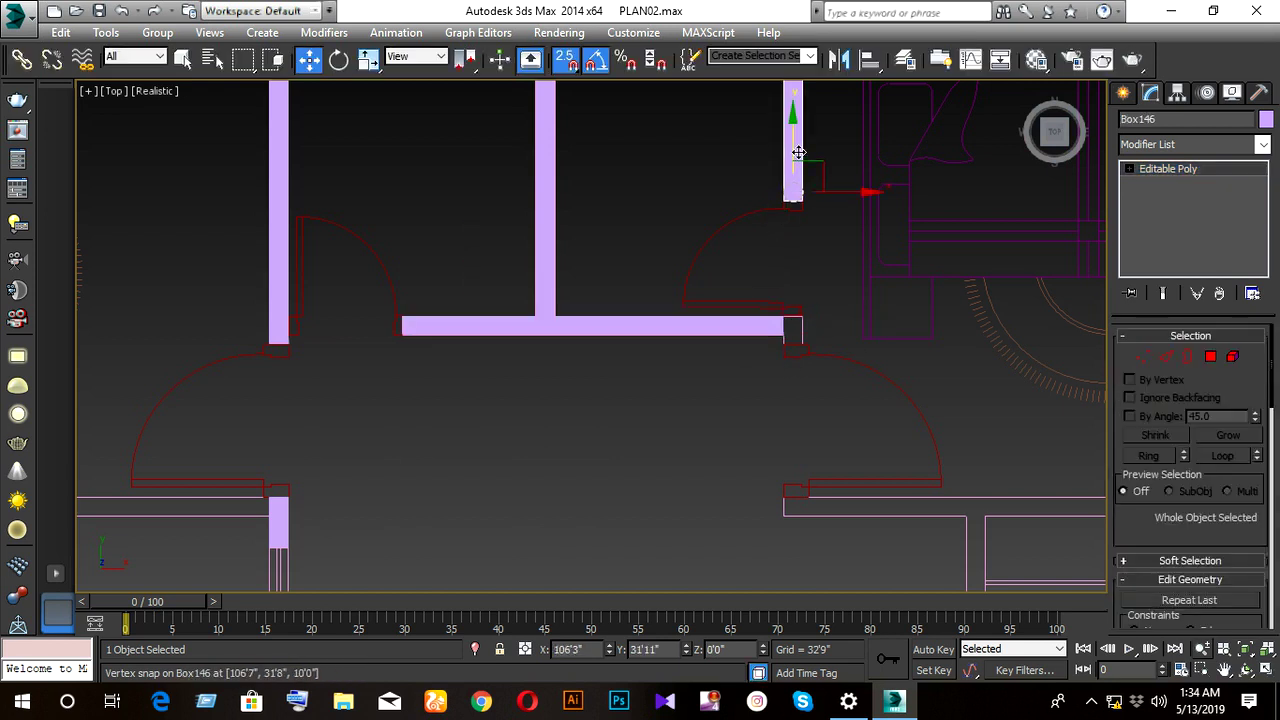
- Clone vertical wall Box146 downward as the copy Box148
{"action": "left_click_drag", "start_coordinate": [799, 152], "coordinate": [790, 352], "text": "shift"}
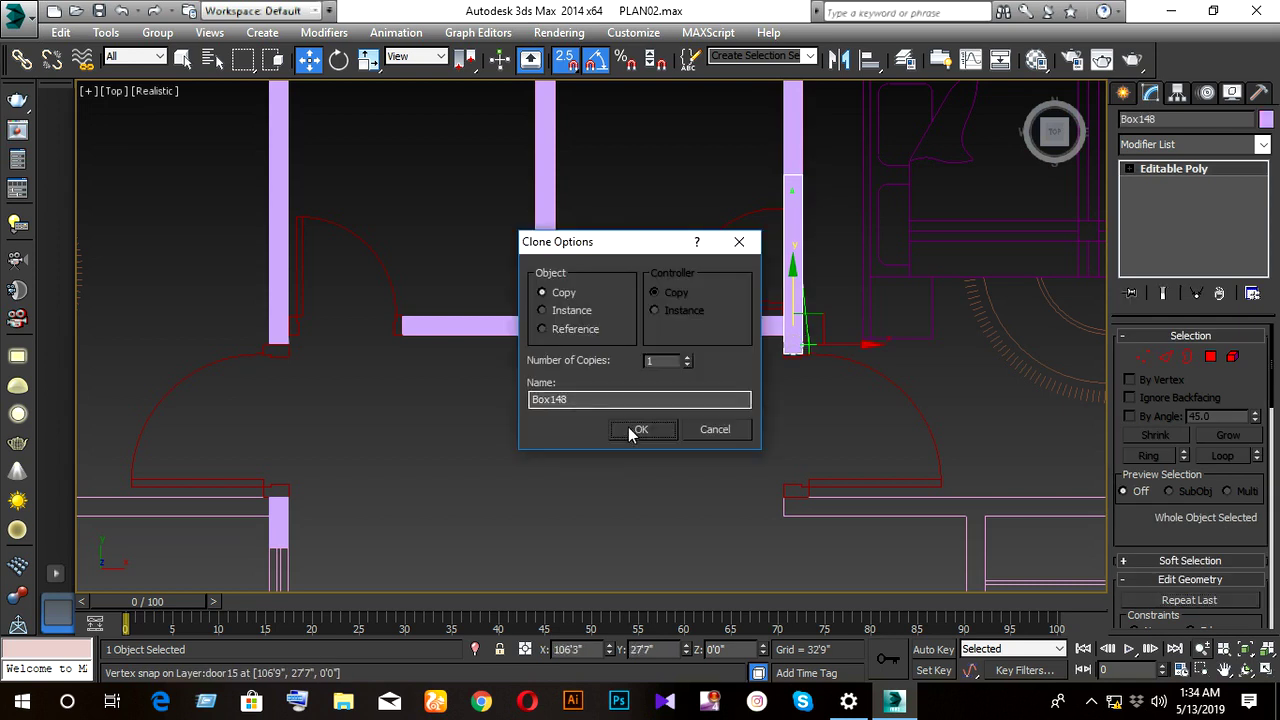
{"action": "left_click", "coordinate": [640, 429]}
{"action": "scroll", "coordinate": [690, 434], "scroll_direction": "up", "scroll_amount": 2}
{"action": "scroll", "coordinate": [690, 434], "scroll_direction": "up", "scroll_amount": 2}
{"action": "scroll", "coordinate": [857, 425], "scroll_direction": "up", "scroll_amount": 2}
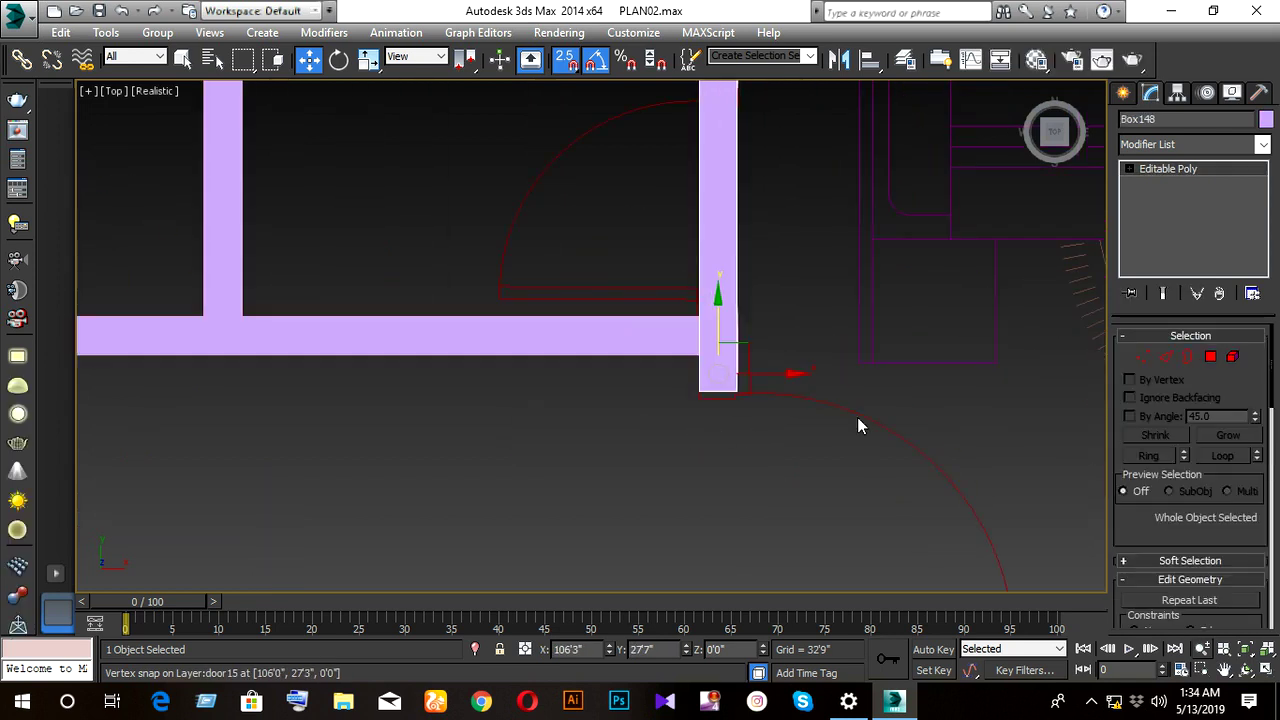
- Move Box148's top and bottom vertices so it becomes a short stub beside the doorway
{"action": "left_click", "coordinate": [1143, 357]}
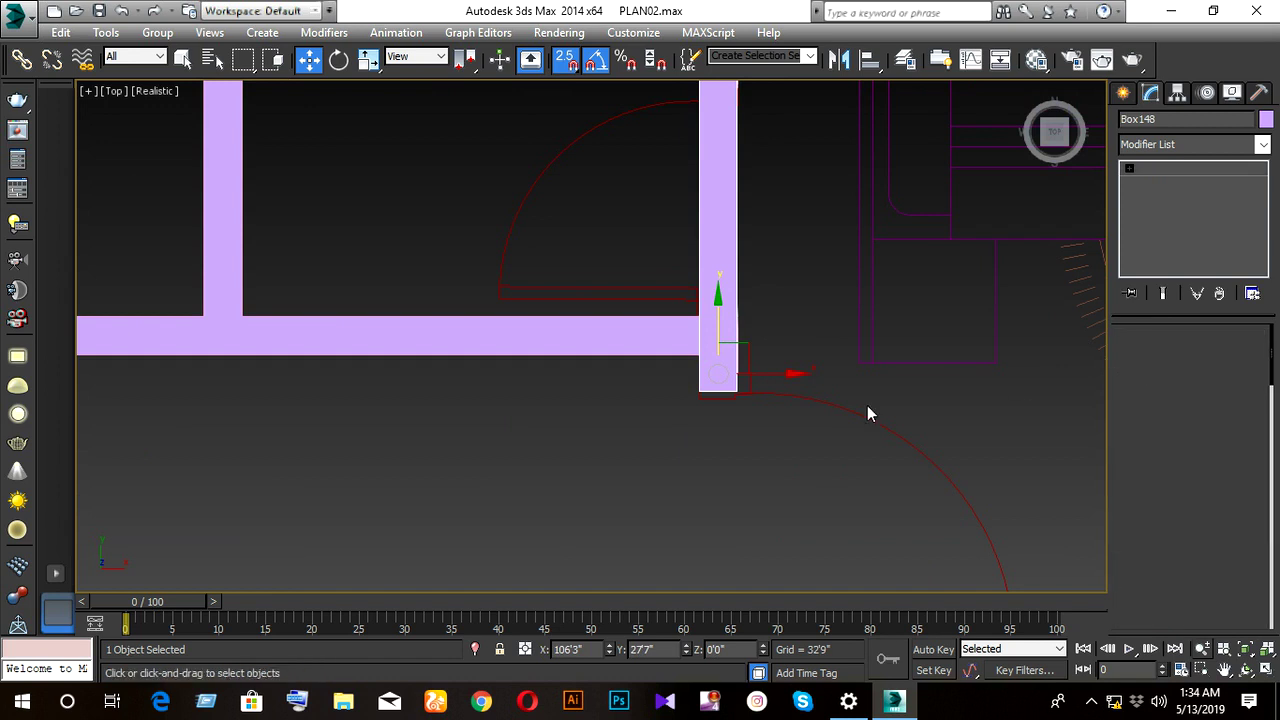
{"action": "left_click_drag", "start_coordinate": [680, 375], "coordinate": [752, 408]}
{"action": "scroll", "coordinate": [700, 450], "scroll_direction": "down", "scroll_amount": 2}
{"action": "left_click_drag", "start_coordinate": [638, 256], "coordinate": [711, 389]}
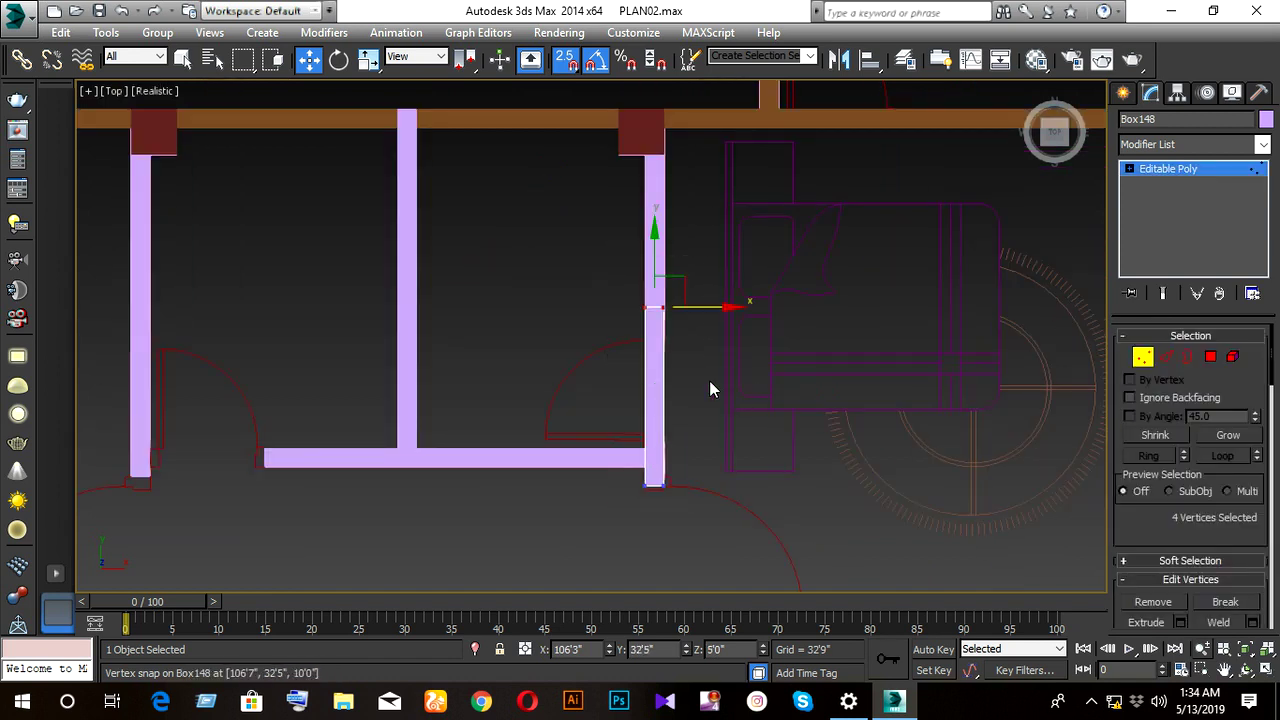
{"action": "left_click_drag", "start_coordinate": [660, 271], "coordinate": [666, 503]}
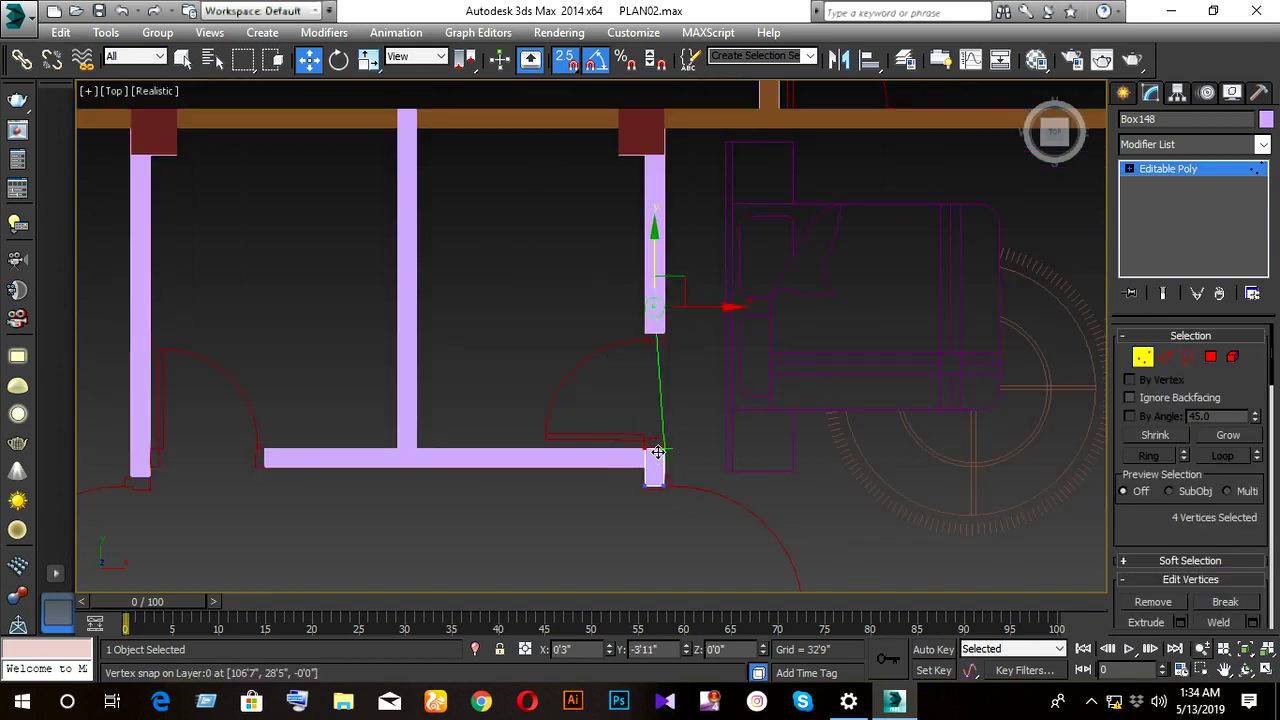
{"action": "scroll", "coordinate": [666, 503], "scroll_direction": "up", "scroll_amount": 3}
{"action": "mouse_move", "coordinate": [684, 468]}
{"action": "left_mouse_down"}
{"action": "mouse_move", "coordinate": [600, 442]}
{"action": "mouse_move", "coordinate": [641, 382]}
{"action": "mouse_move", "coordinate": [660, 430]}
{"action": "left_mouse_up"}
{"action": "scroll", "coordinate": [660, 430], "scroll_direction": "down", "scroll_amount": 3}
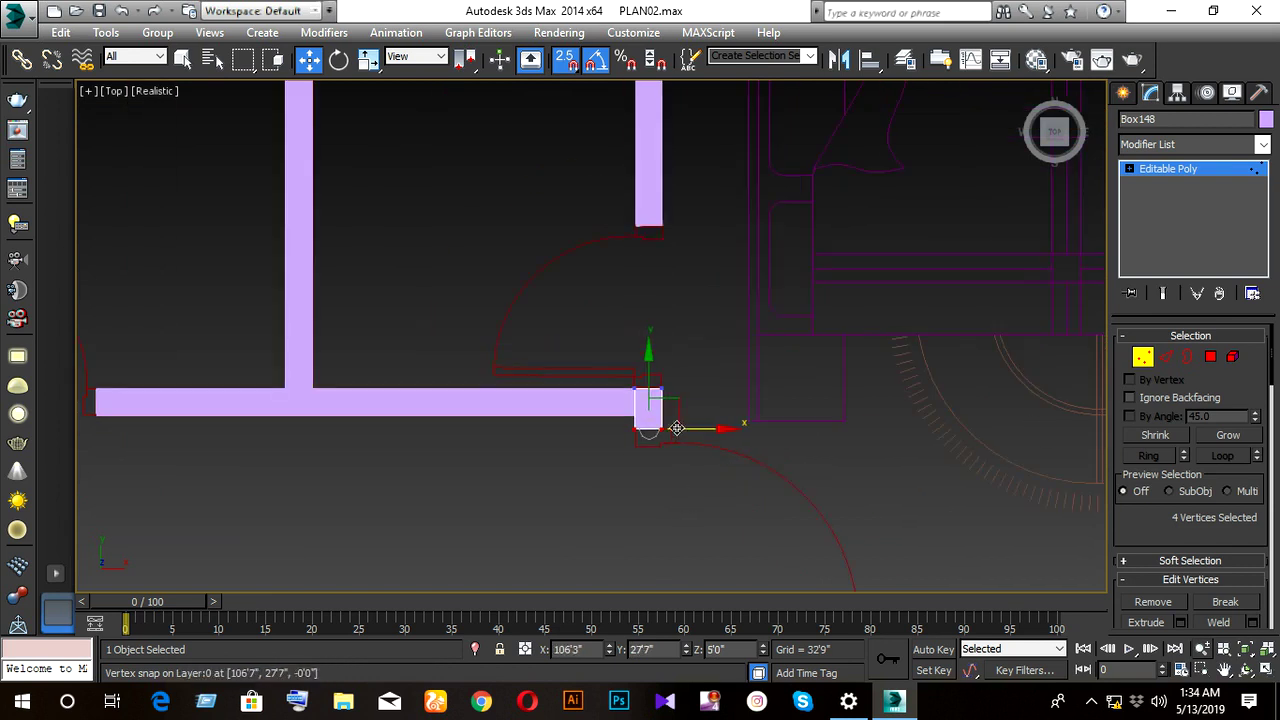
{"action": "left_click", "coordinate": [1143, 357]}
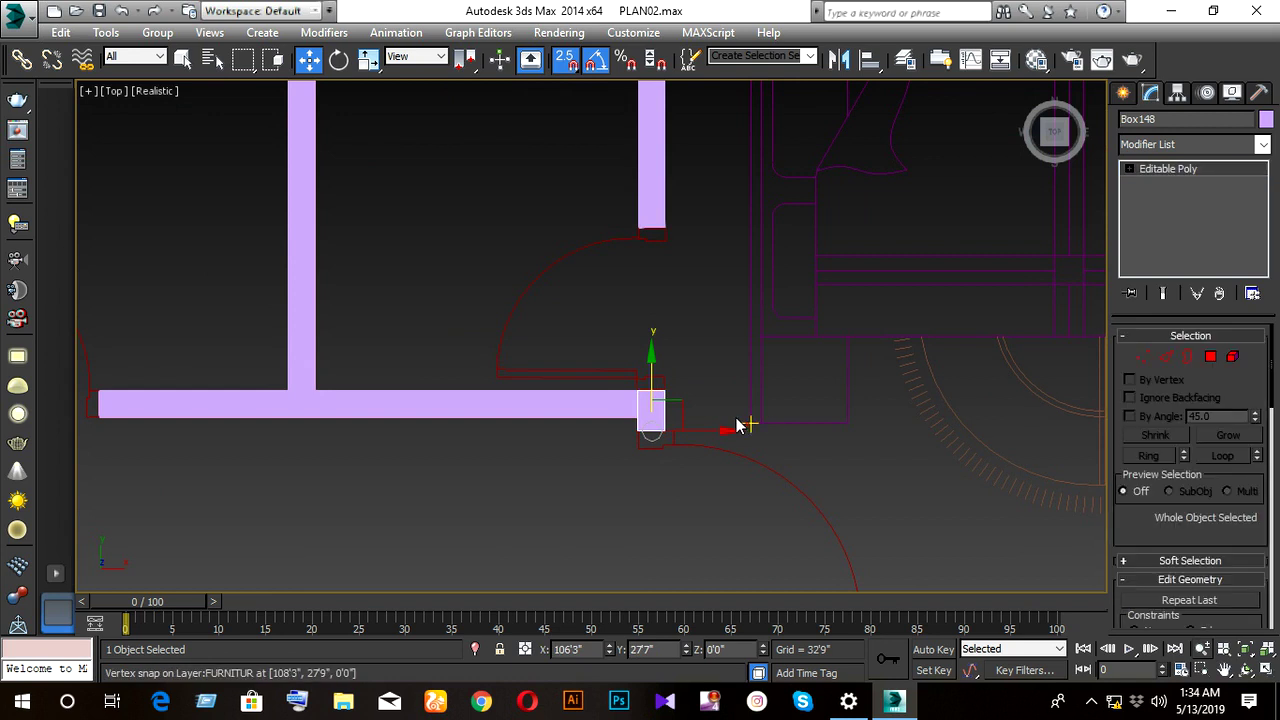
{"action": "scroll", "coordinate": [571, 437], "scroll_direction": "down", "scroll_amount": 3}
{"action": "scroll", "coordinate": [566, 437], "scroll_direction": "down", "scroll_amount": 2}
{"action": "scroll", "coordinate": [566, 420], "scroll_direction": "down", "scroll_amount": 2}
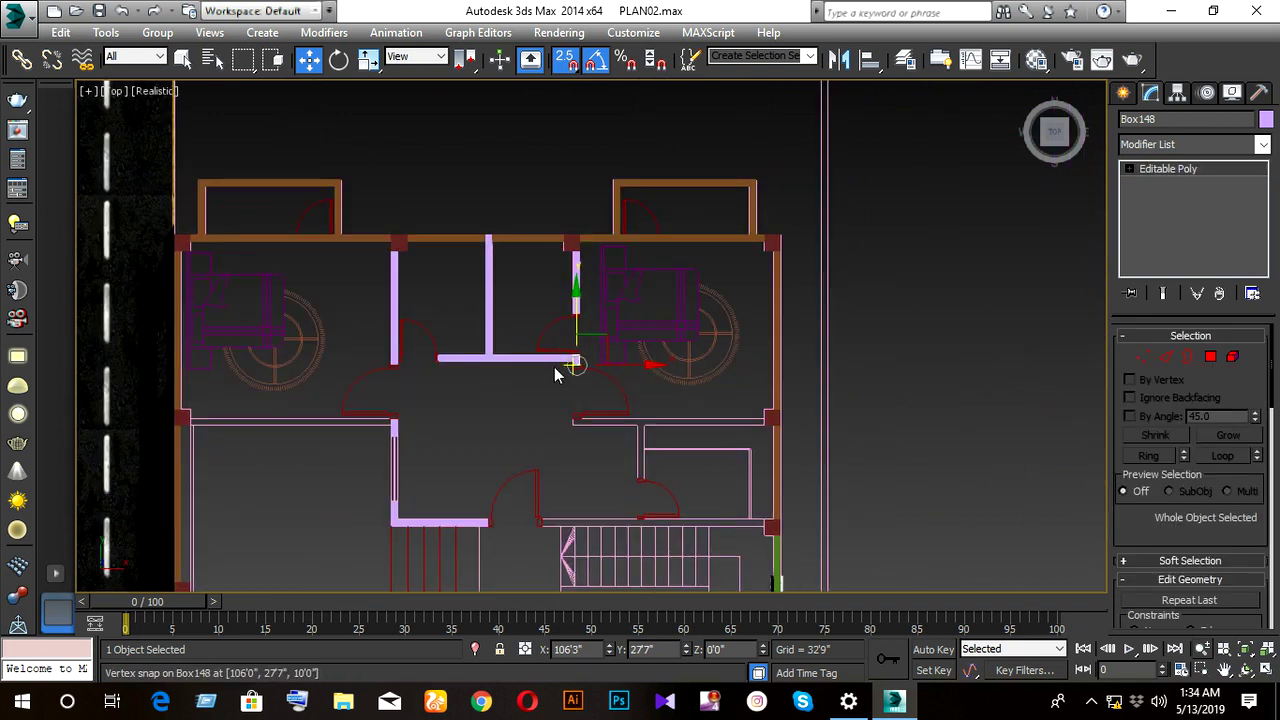
{"action": "scroll", "coordinate": [554, 367], "scroll_direction": "up", "scroll_amount": 4}
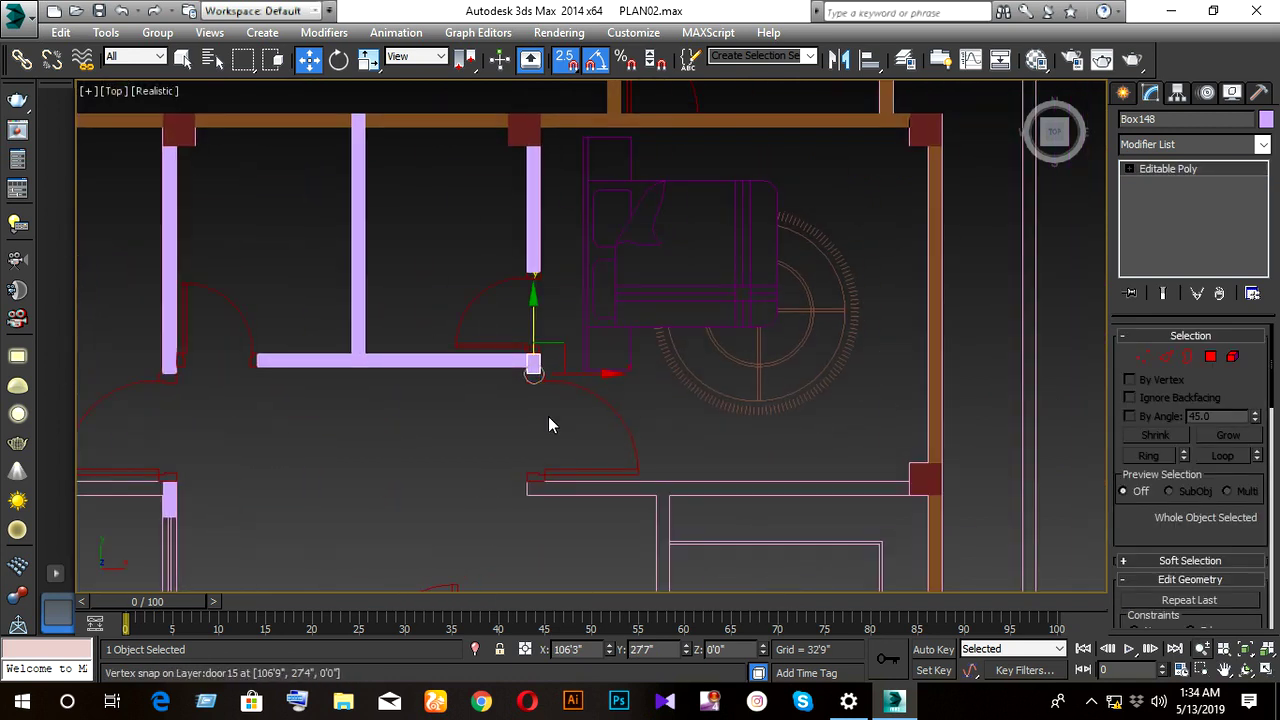
- Clone horizontal wall Box147 down to the lower plan line as Box149
{"action": "left_click", "coordinate": [423, 362]}
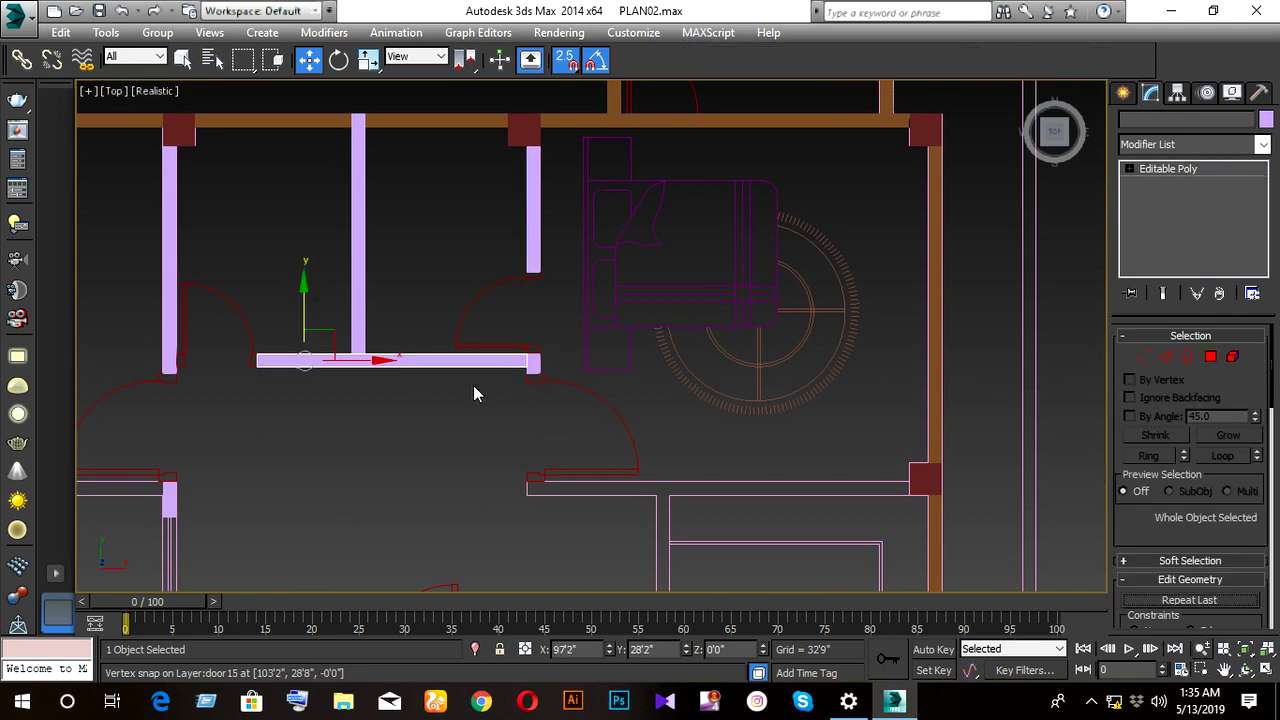
{"action": "left_click_drag", "start_coordinate": [312, 328], "coordinate": [321, 486], "text": "shift"}
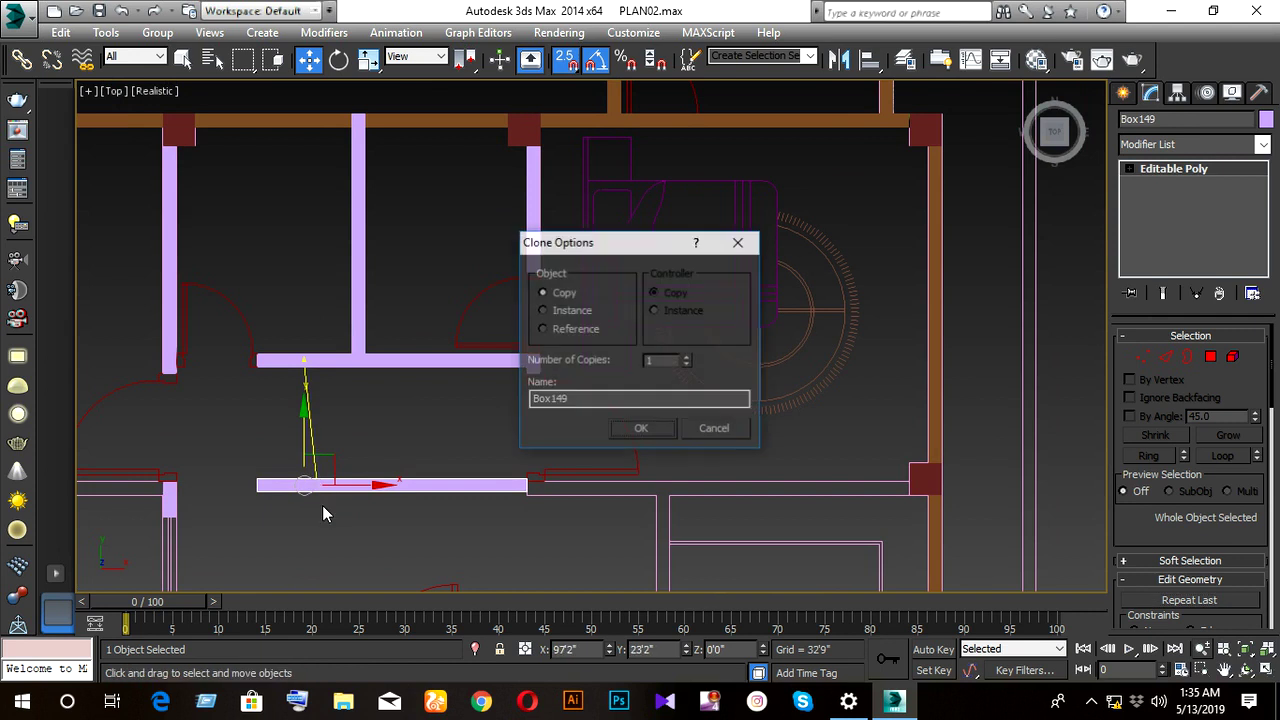
{"action": "left_click", "coordinate": [641, 428]}
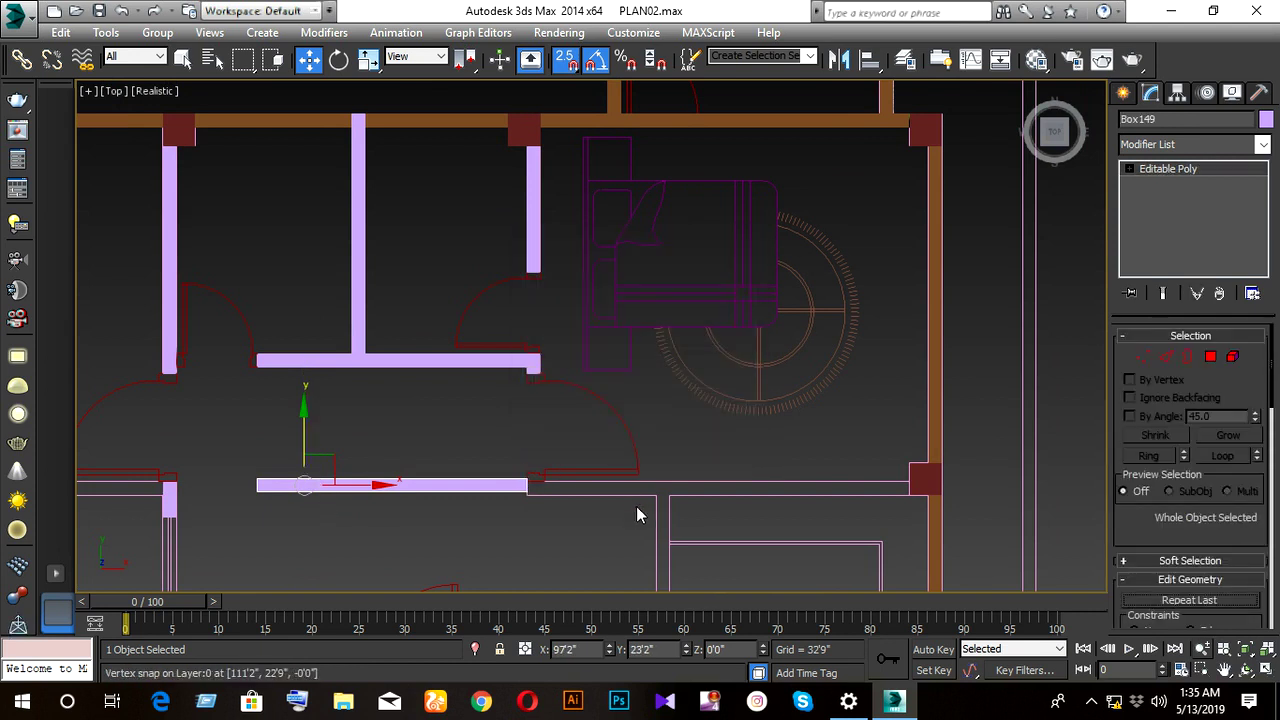
{"action": "left_click_drag", "start_coordinate": [361, 489], "coordinate": [585, 511]}
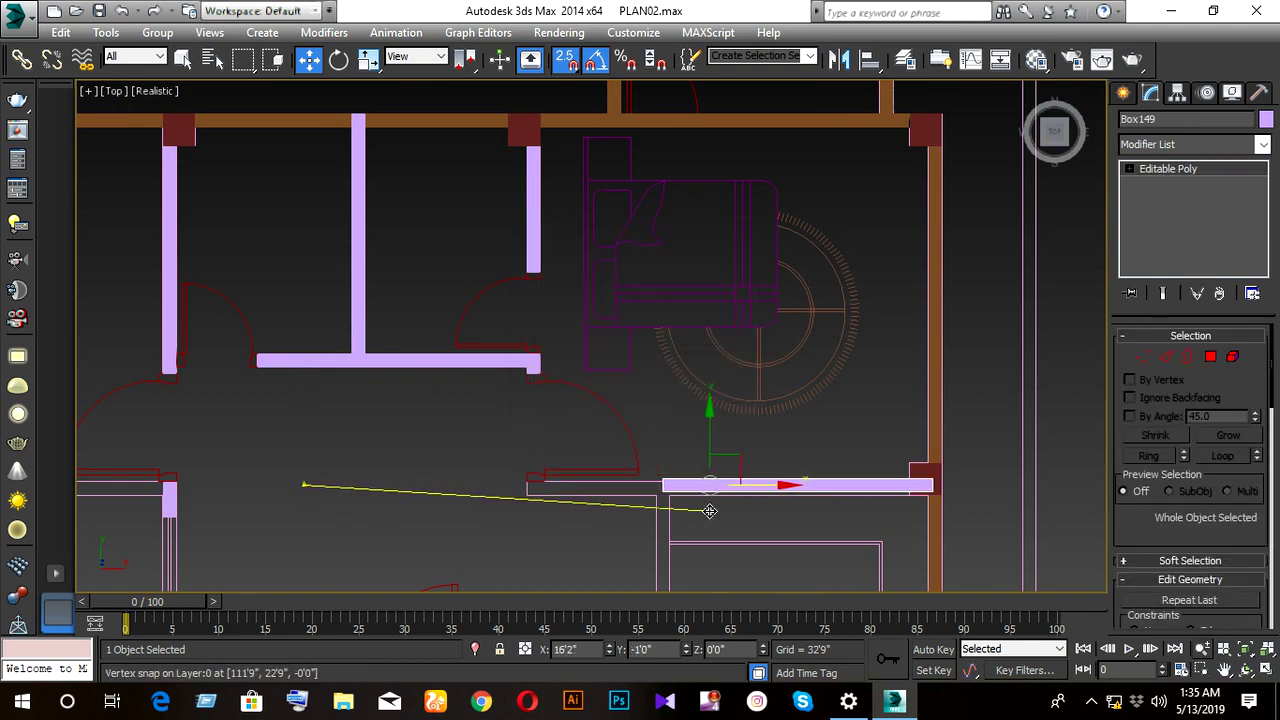
{"action": "scroll", "coordinate": [585, 511], "scroll_direction": "up", "scroll_amount": 3}
{"action": "scroll", "coordinate": [585, 511], "scroll_direction": "up", "scroll_amount": 3}
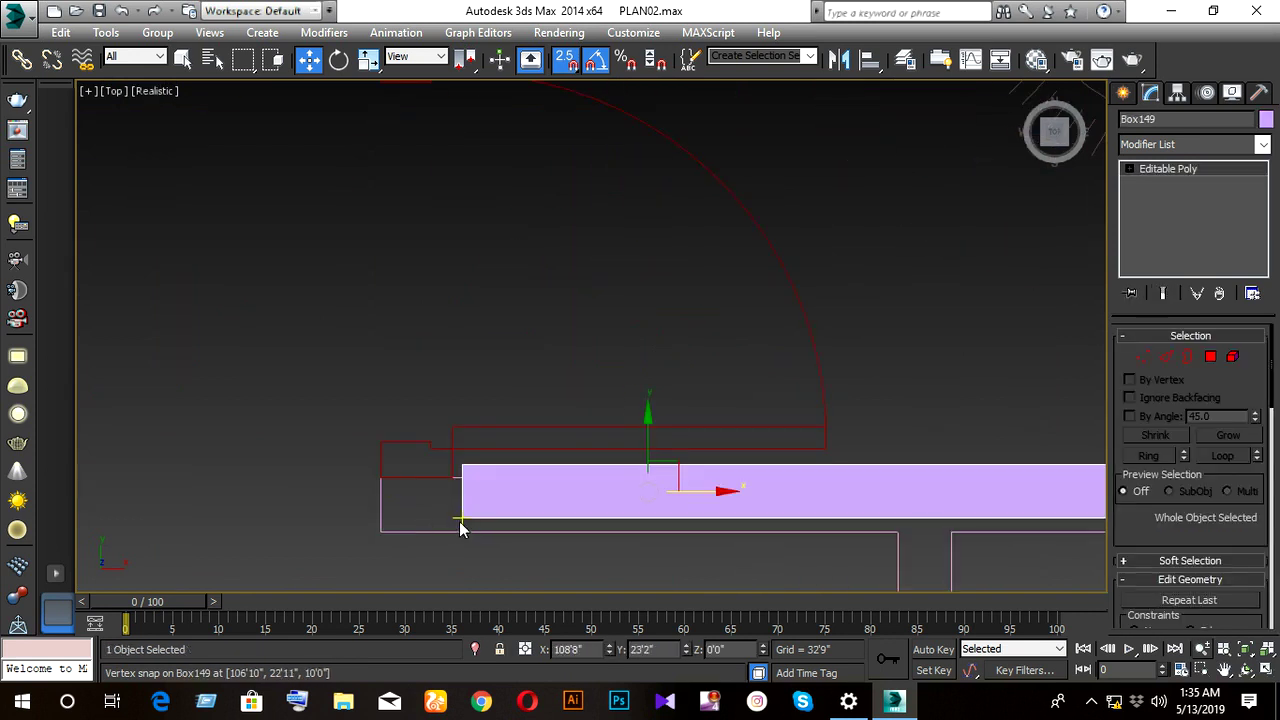
- Snap Box149's left end to the plan corner and align it with the plan line
{"action": "left_click_drag", "start_coordinate": [461, 517], "coordinate": [388, 536]}
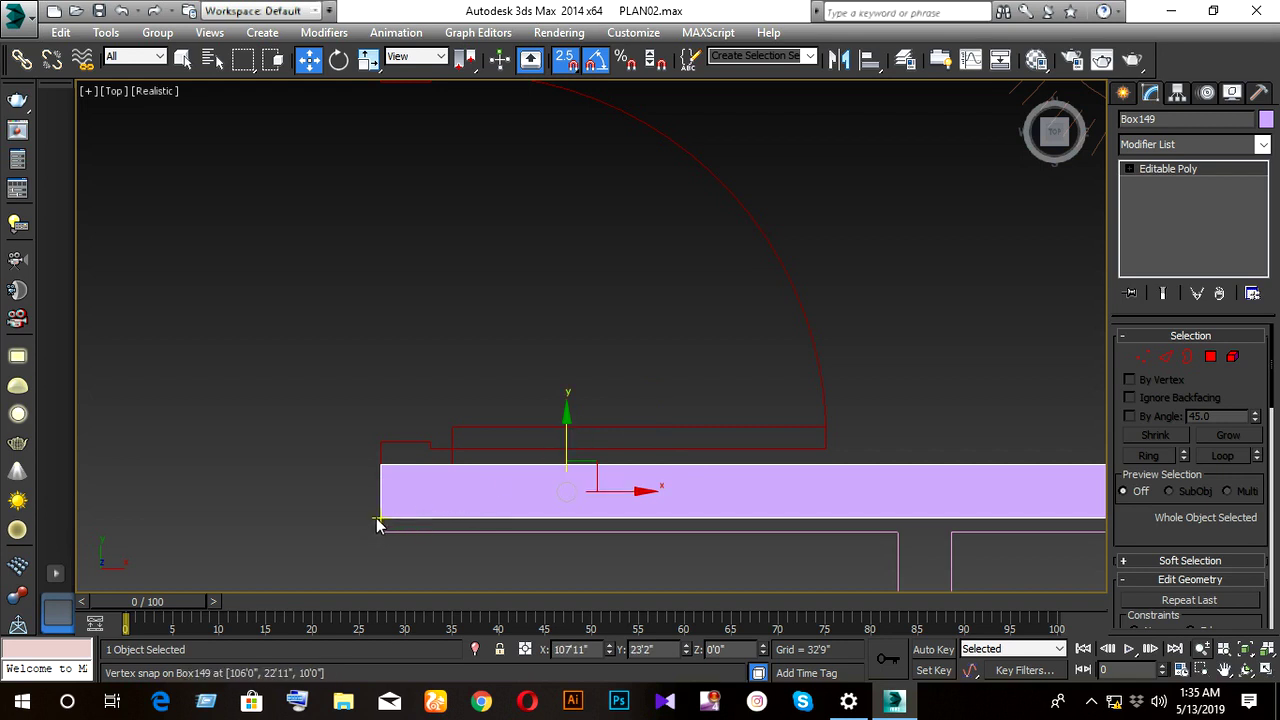
{"action": "left_click_drag", "start_coordinate": [380, 516], "coordinate": [385, 528]}
{"action": "scroll", "coordinate": [565, 478], "scroll_direction": "down", "scroll_amount": 5}
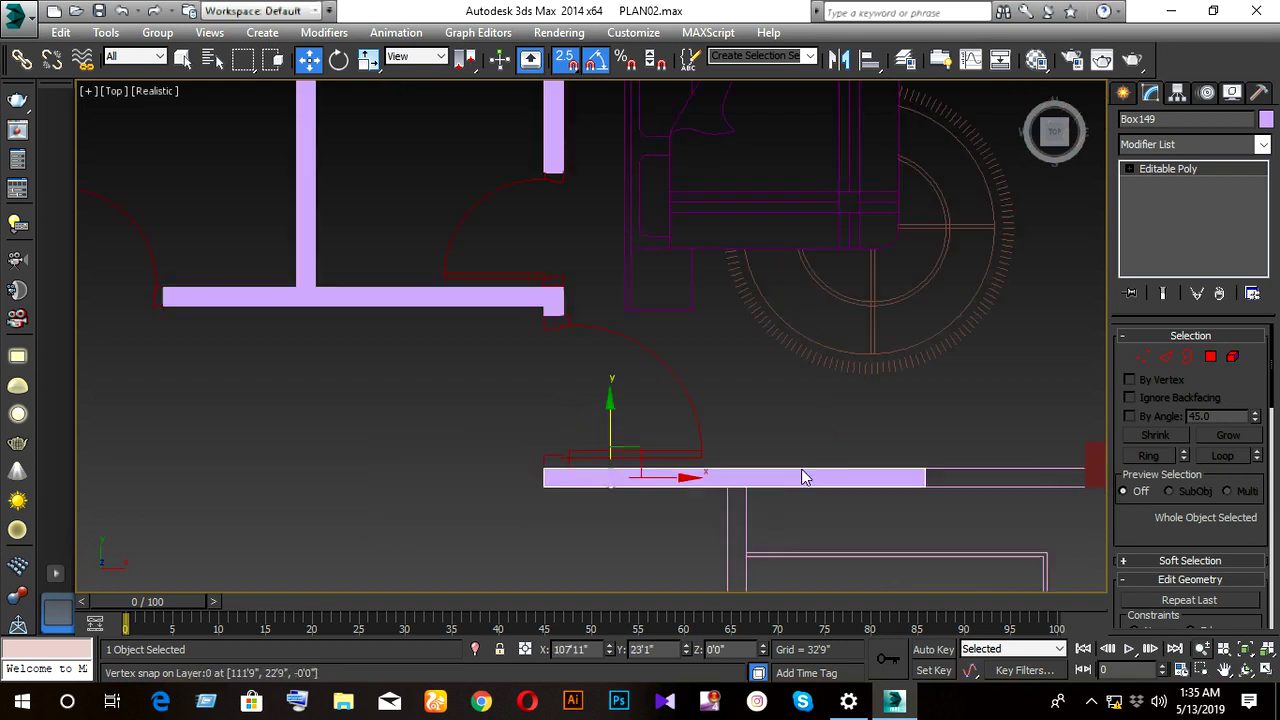
{"action": "middle_click_drag", "start_coordinate": [795, 475], "coordinate": [623, 448]}
- Stretch Box149's right-end vertices to the exterior wall, then drag a copy of the short vertical wall below it
{"action": "left_click", "coordinate": [1143, 358]}
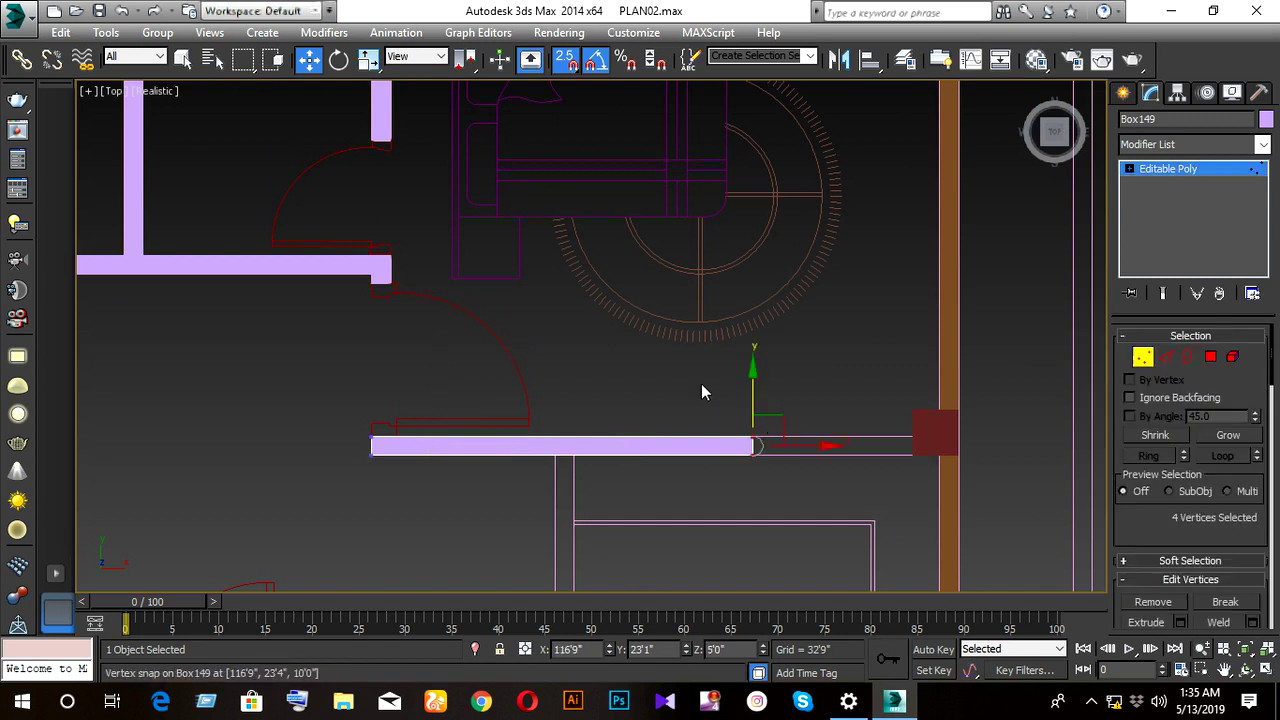
{"action": "left_click_drag", "start_coordinate": [808, 441], "coordinate": [908, 443]}
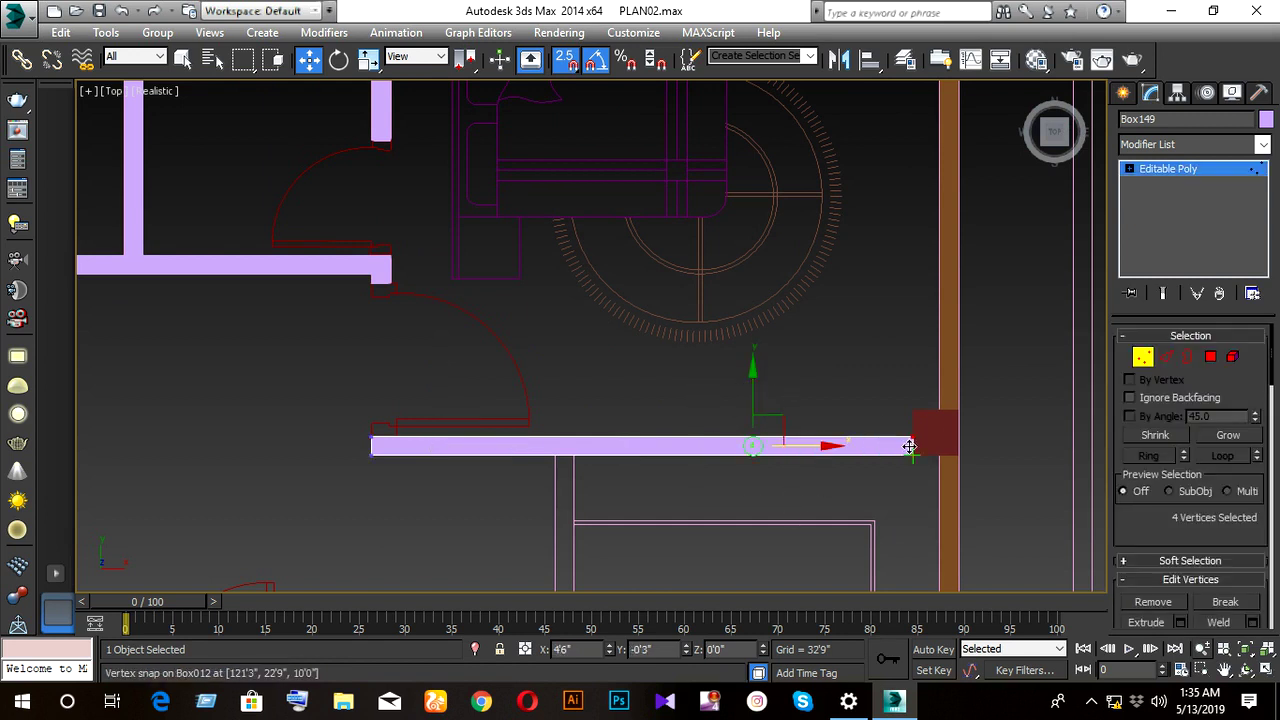
{"action": "scroll", "coordinate": [610, 482], "scroll_direction": "down", "scroll_amount": 3}
{"action": "mouse_move", "coordinate": [610, 482]}
{"action": "middle_mouse_down"}
{"action": "mouse_move", "coordinate": [590, 432]}
{"action": "mouse_move", "coordinate": [423, 373]}
{"action": "middle_mouse_up"}
{"action": "left_click", "coordinate": [1145, 358]}
{"action": "scroll", "coordinate": [566, 443], "scroll_direction": "down", "scroll_amount": 2}
{"action": "scroll", "coordinate": [537, 457], "scroll_direction": "up", "scroll_amount": 2}
{"action": "scroll", "coordinate": [476, 375], "scroll_direction": "up", "scroll_amount": 3}
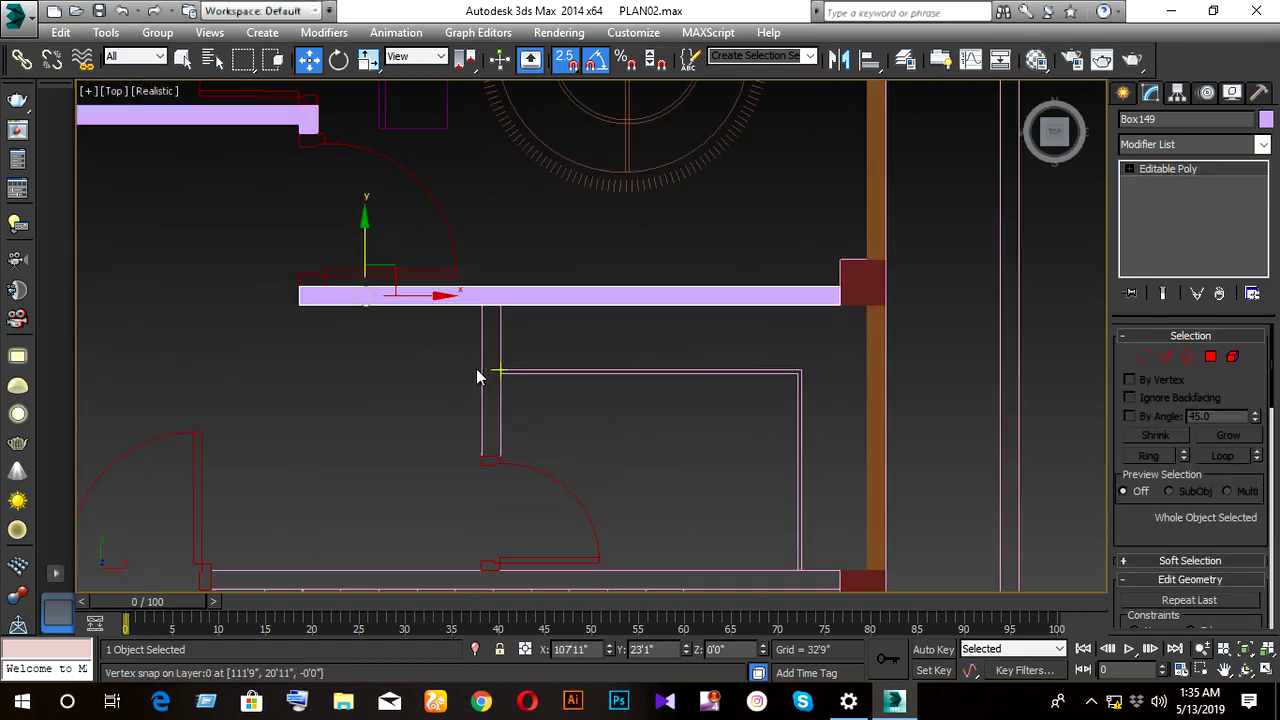
{"action": "scroll", "coordinate": [513, 377], "scroll_direction": "down", "scroll_amount": 3}
{"action": "scroll", "coordinate": [537, 394], "scroll_direction": "up", "scroll_amount": 1}
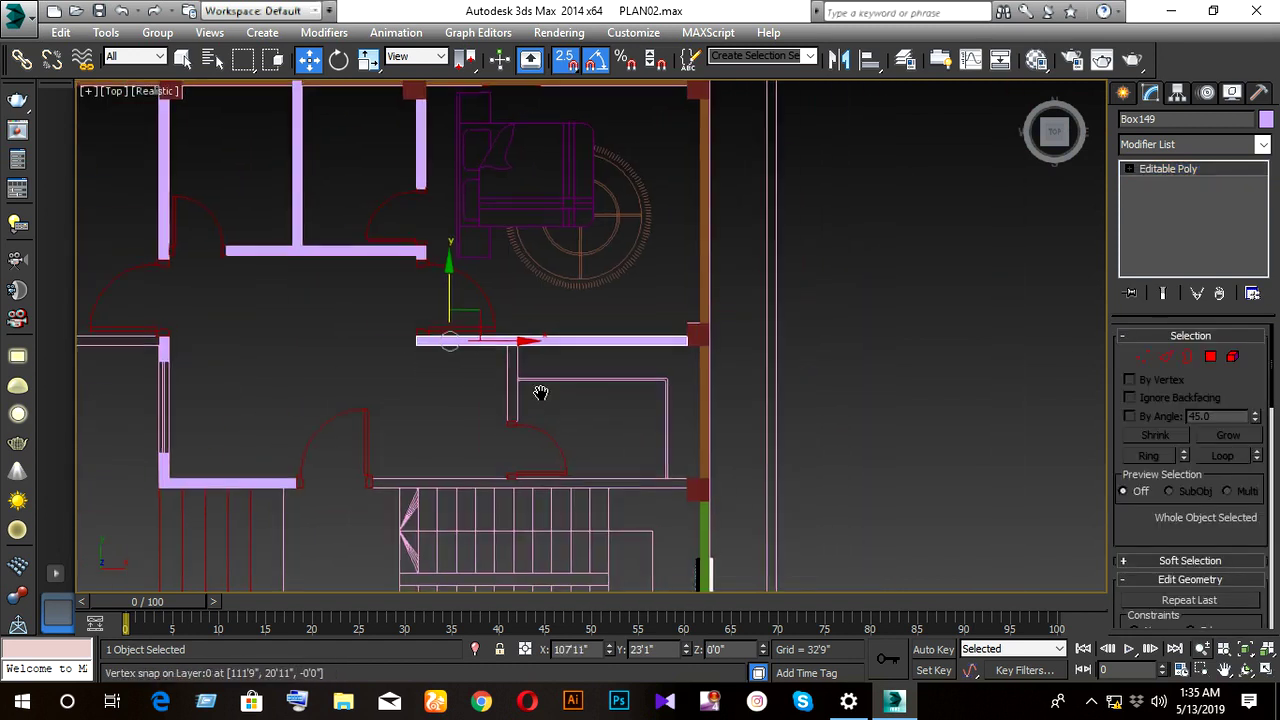
{"action": "left_click", "coordinate": [418, 162]}
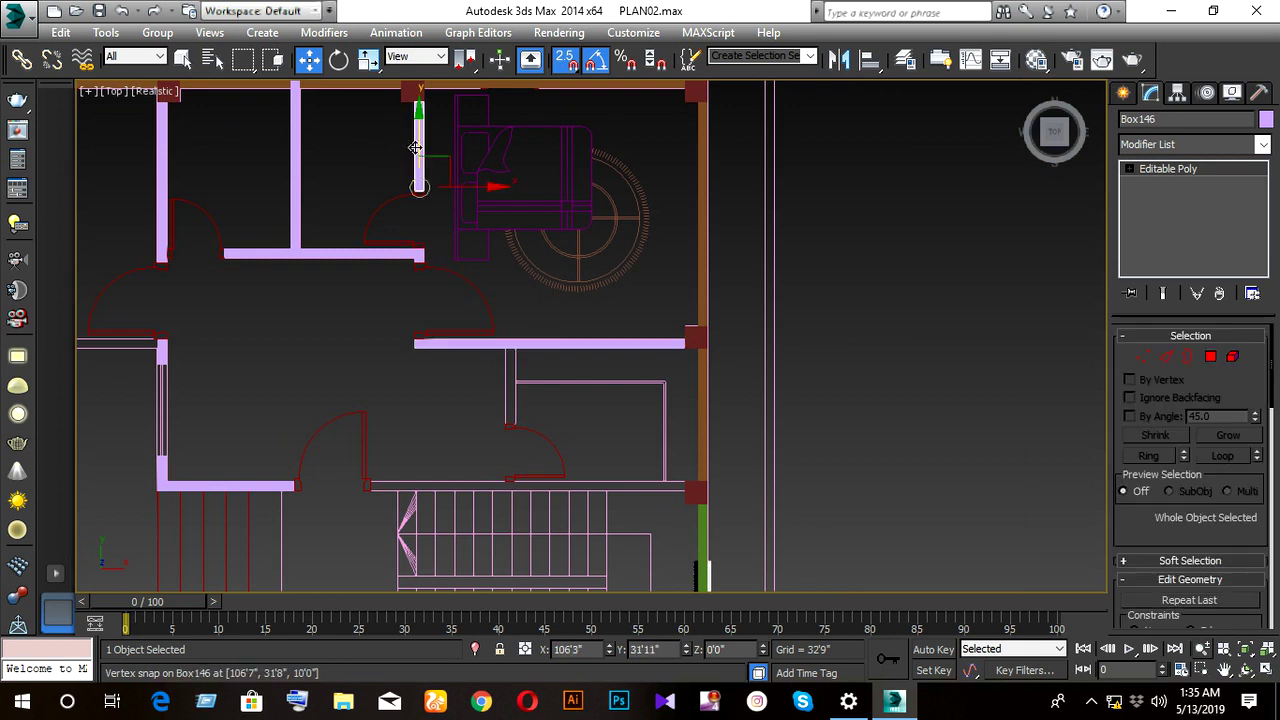
{"action": "left_click_drag", "start_coordinate": [418, 186], "coordinate": [487, 428], "text": "shift"}
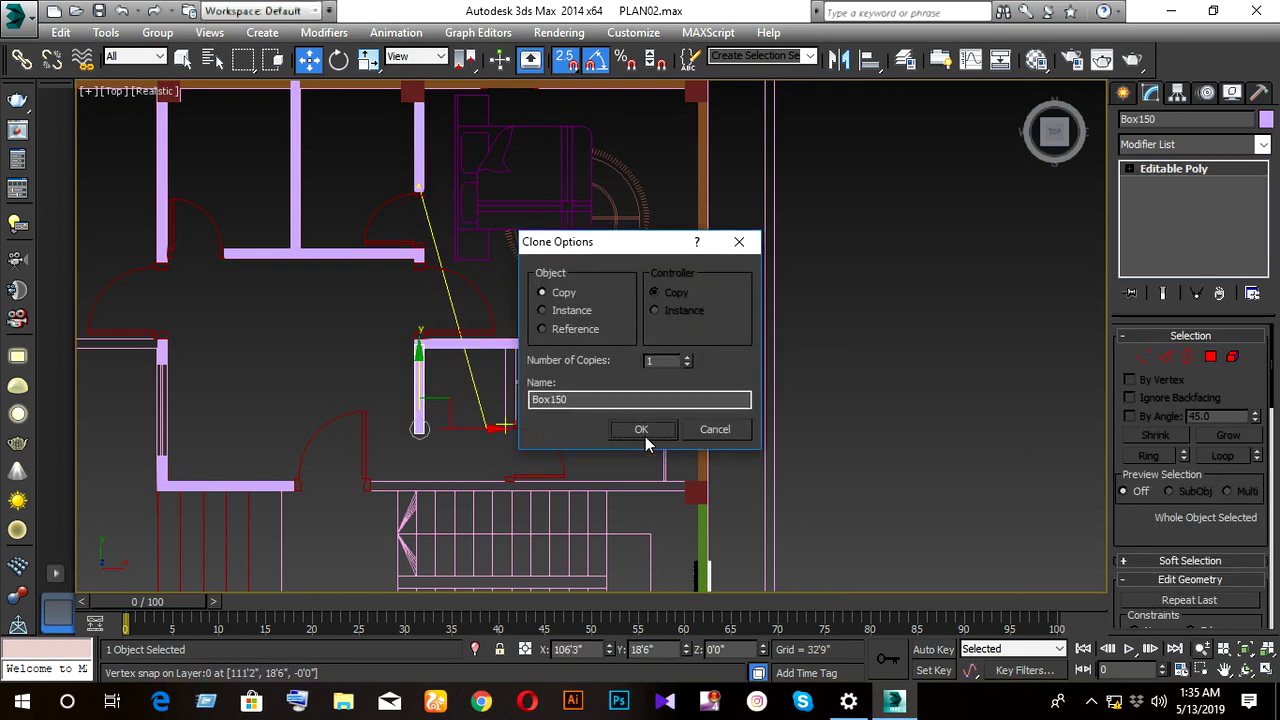
- Confirm the short vertical wall copy as Box150 and zoom out around it
{"action": "left_click", "coordinate": [641, 427]}
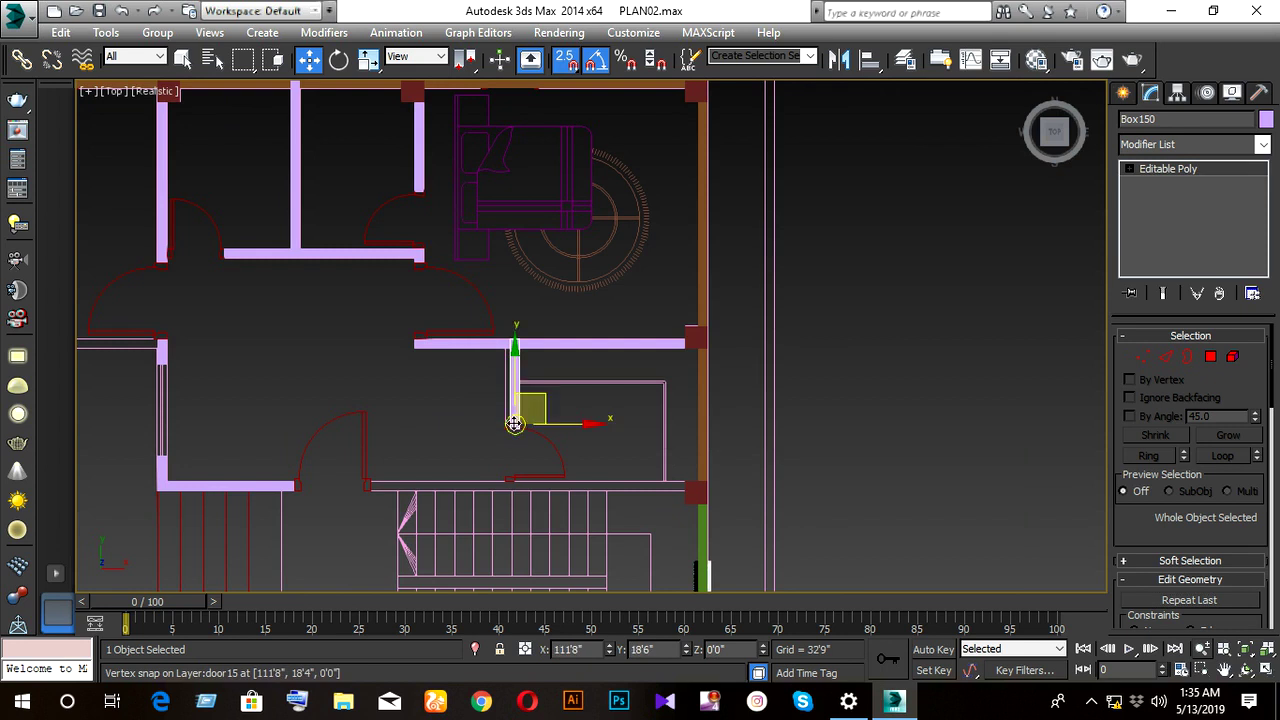
{"action": "scroll", "coordinate": [520, 418], "scroll_direction": "up", "scroll_amount": 6}
{"action": "scroll", "coordinate": [560, 480], "scroll_direction": "up", "scroll_amount": 5}
{"action": "middle_click_drag", "start_coordinate": [595, 435], "coordinate": [580, 310]}
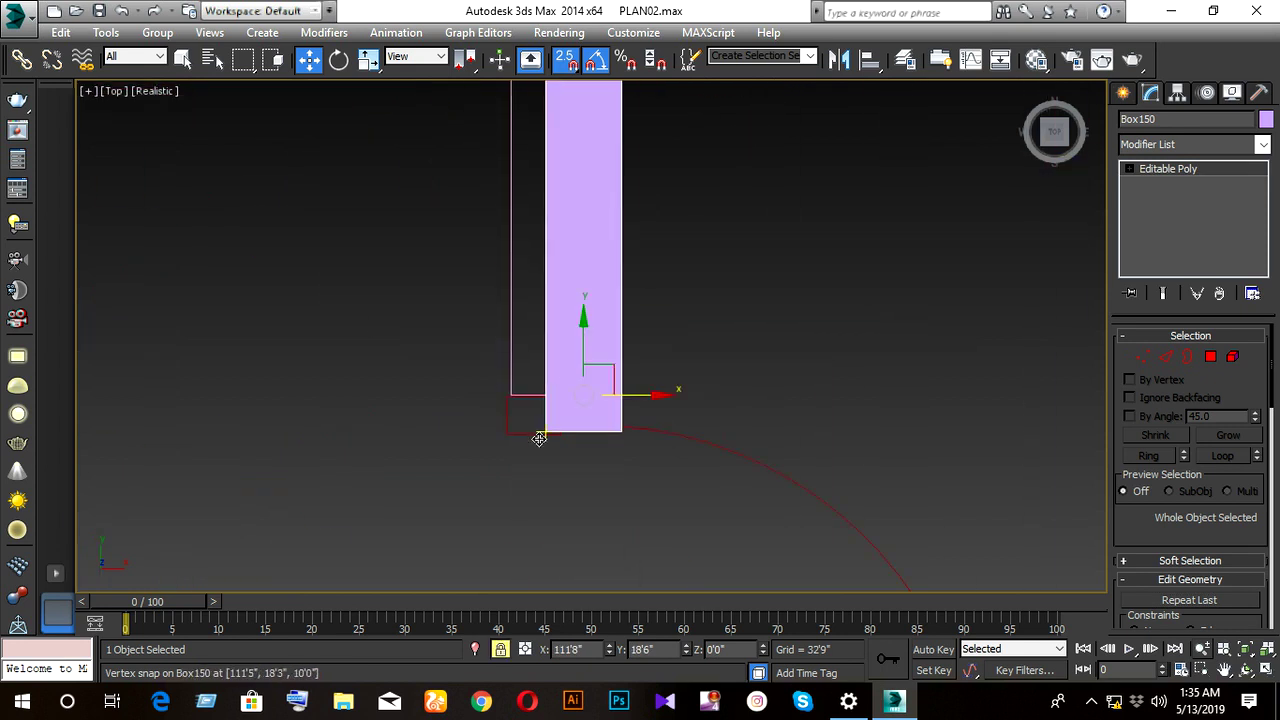
{"action": "middle_click_drag", "start_coordinate": [545, 438], "coordinate": [520, 440]}
{"action": "scroll", "coordinate": [550, 440], "scroll_direction": "down", "scroll_amount": 3}
{"action": "scroll", "coordinate": [573, 450], "scroll_direction": "down", "scroll_amount": 2}
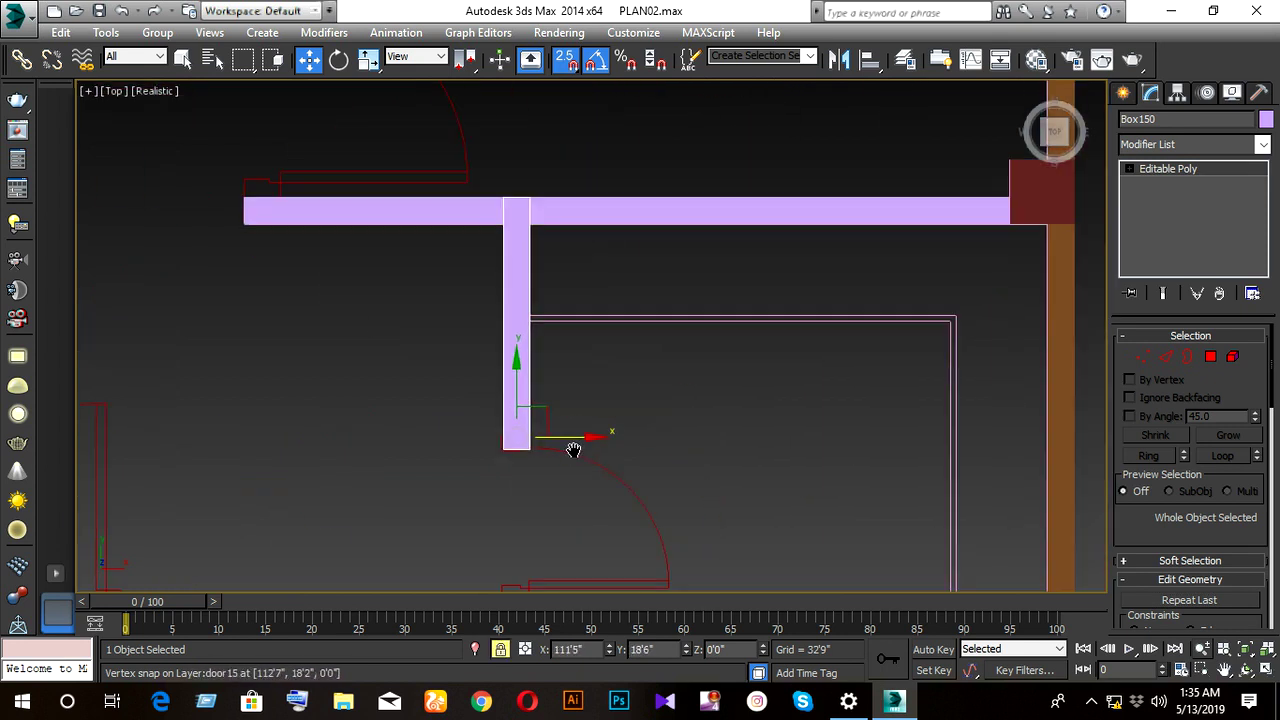
- Move Box150's top vertices up to snap onto Box149's lower edge
{"action": "left_click", "coordinate": [1142, 357]}
{"action": "left_click_drag", "start_coordinate": [566, 174], "coordinate": [598, 351]}
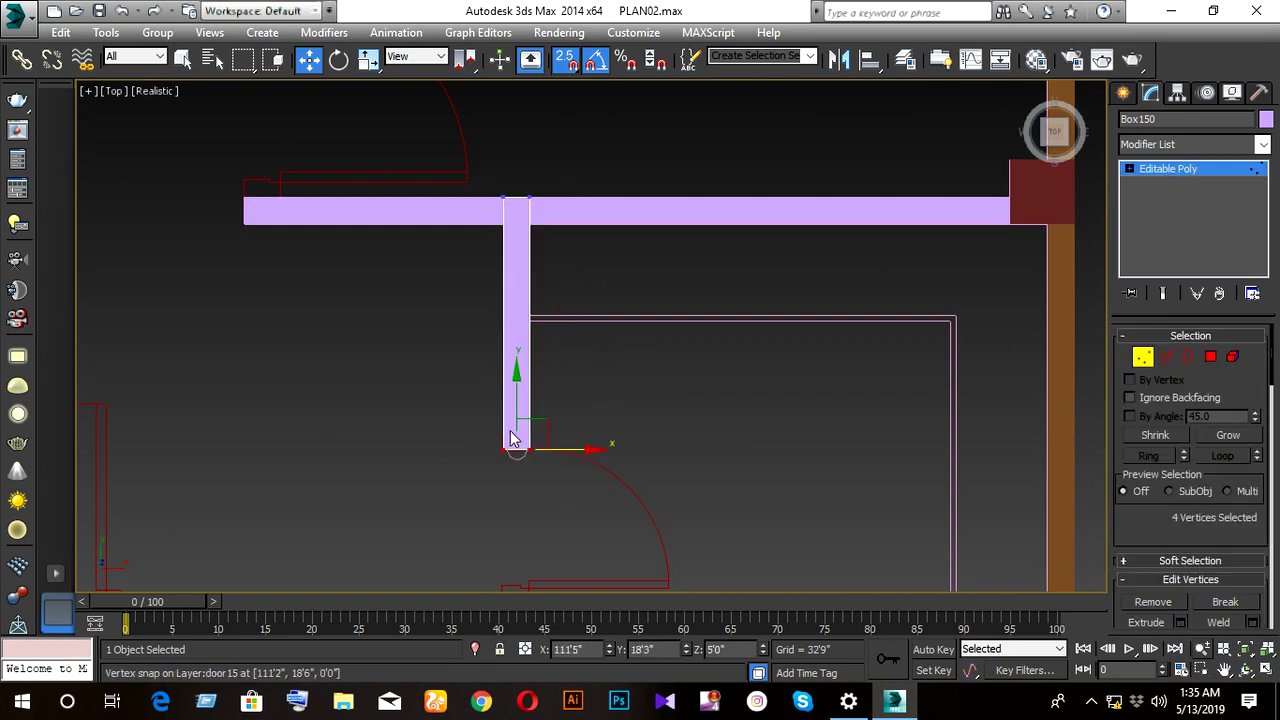
{"action": "left_click_drag", "start_coordinate": [515, 404], "coordinate": [516, 438]}
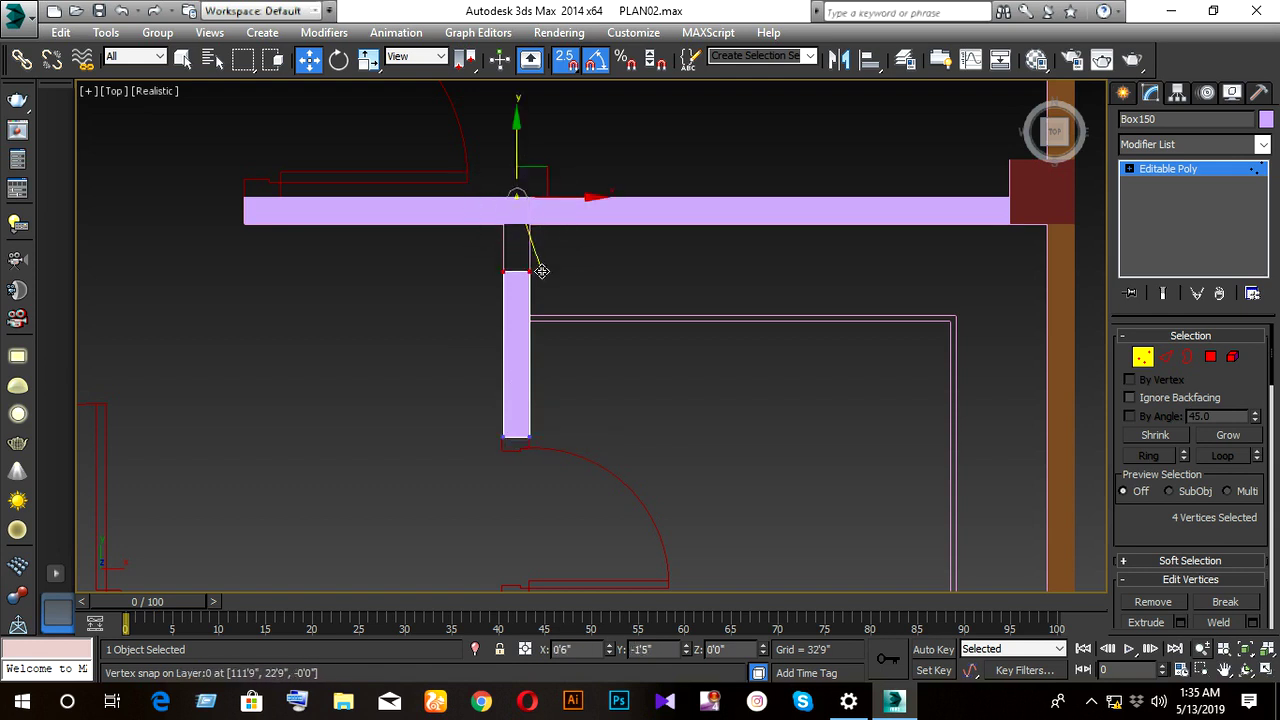
{"action": "left_click_drag", "start_coordinate": [515, 155], "coordinate": [516, 197]}
{"action": "scroll", "coordinate": [565, 295], "scroll_direction": "down", "scroll_amount": 4}
{"action": "middle_click_drag", "start_coordinate": [580, 320], "coordinate": [625, 341]}
{"action": "scroll", "coordinate": [514, 340], "scroll_direction": "down", "scroll_amount": 2}
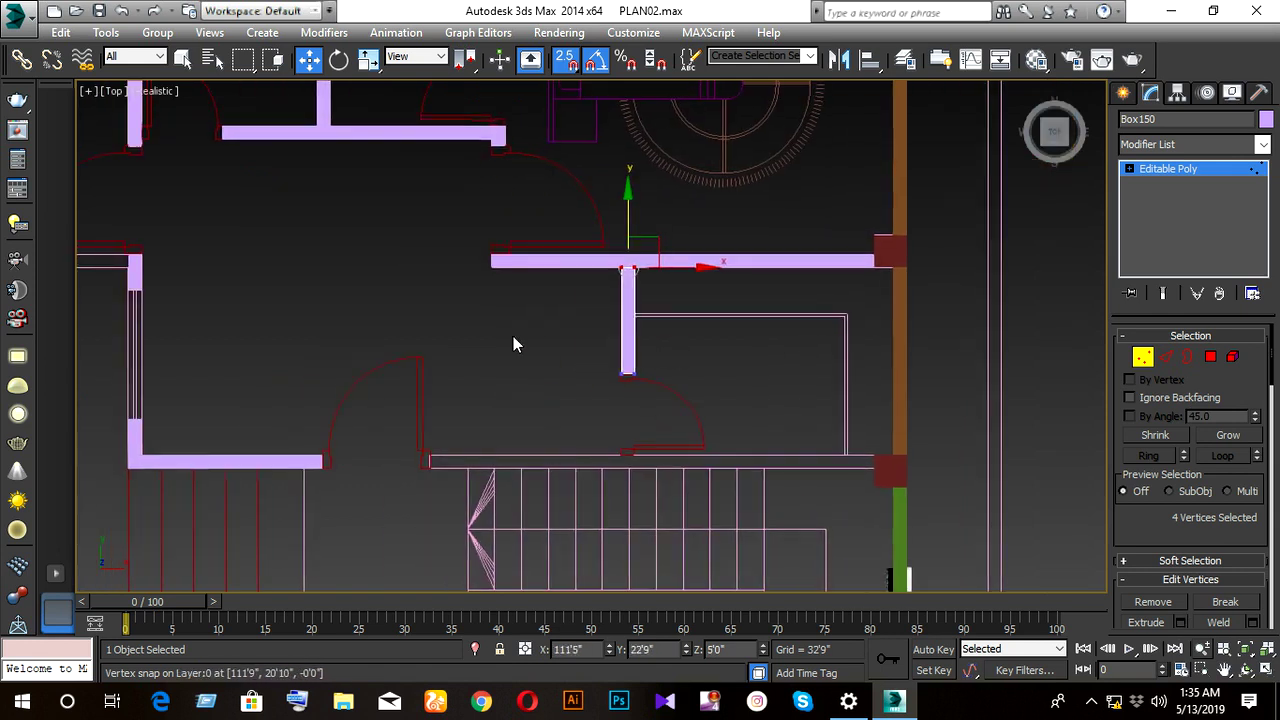
{"action": "scroll", "coordinate": [513, 350], "scroll_direction": "down", "scroll_amount": 2}
{"action": "middle_click_drag", "start_coordinate": [358, 358], "coordinate": [538, 371]}
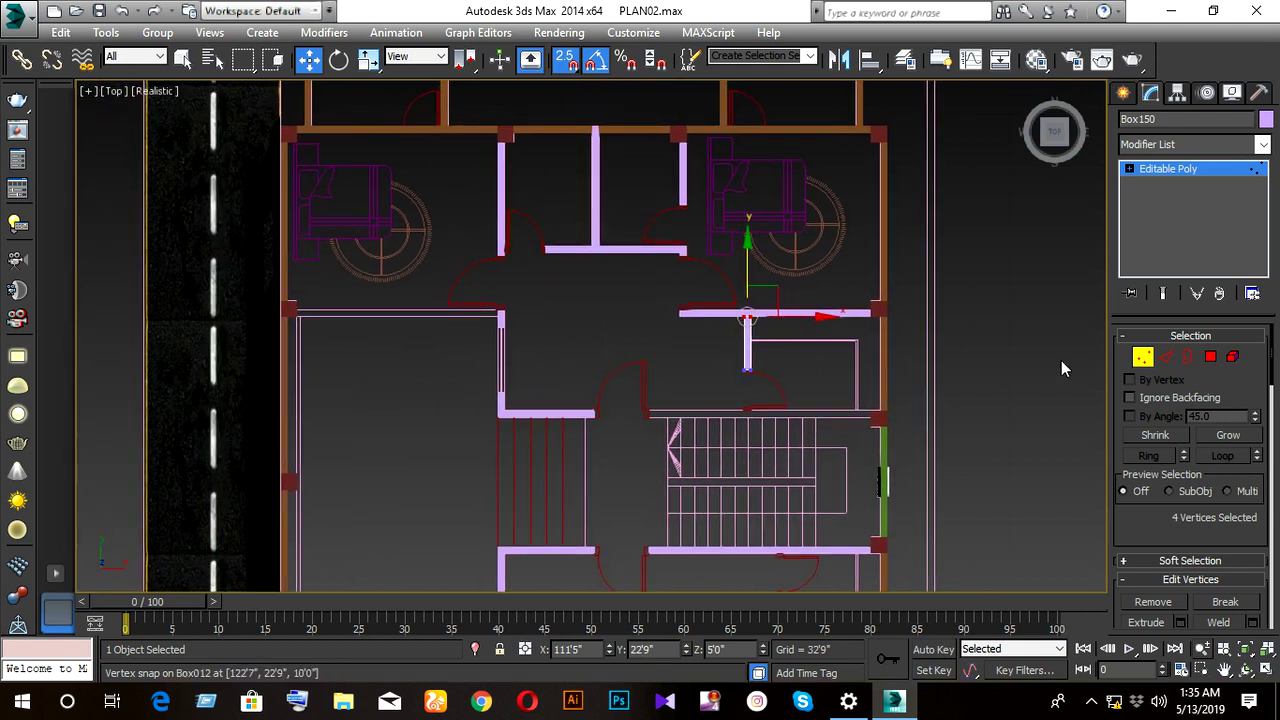
{"action": "left_click", "coordinate": [1139, 360]}
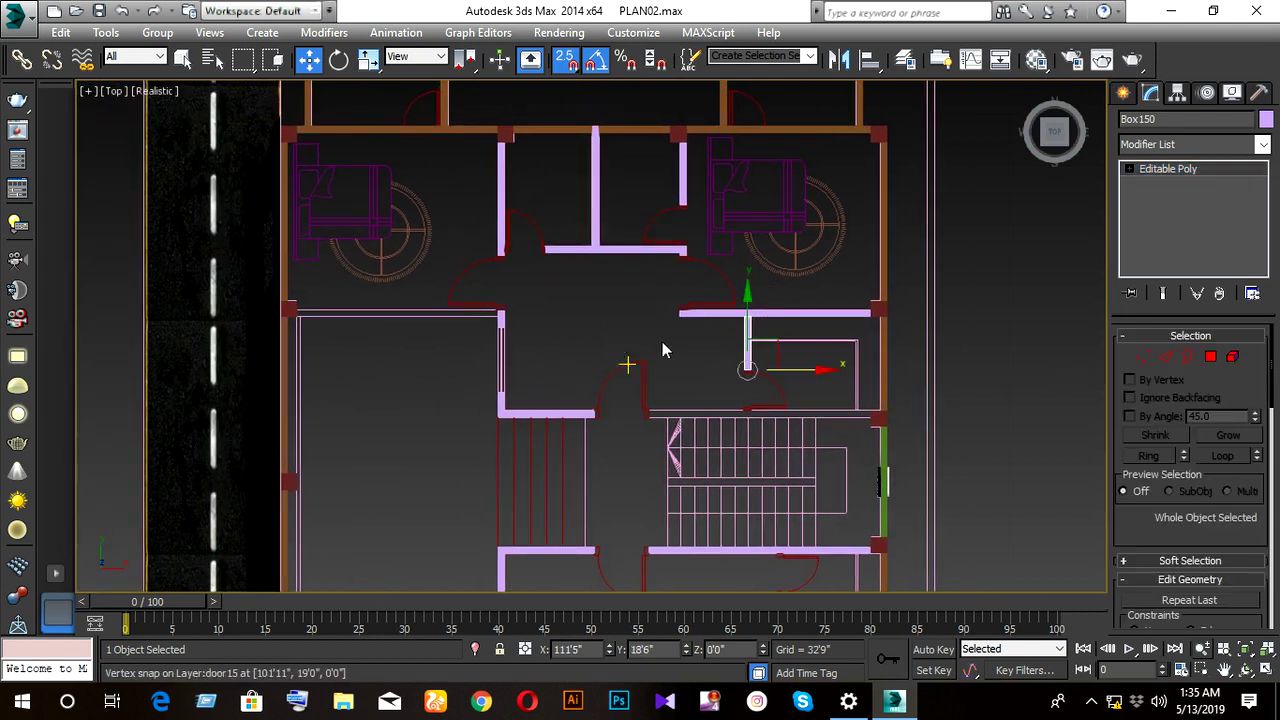
{"action": "left_click", "coordinate": [785, 316]}
- Clone Box149 into the left room as Box151, snapping its left end to the exterior corner
{"action": "left_click_drag", "start_coordinate": [752, 313], "coordinate": [318, 314], "text": "shift"}
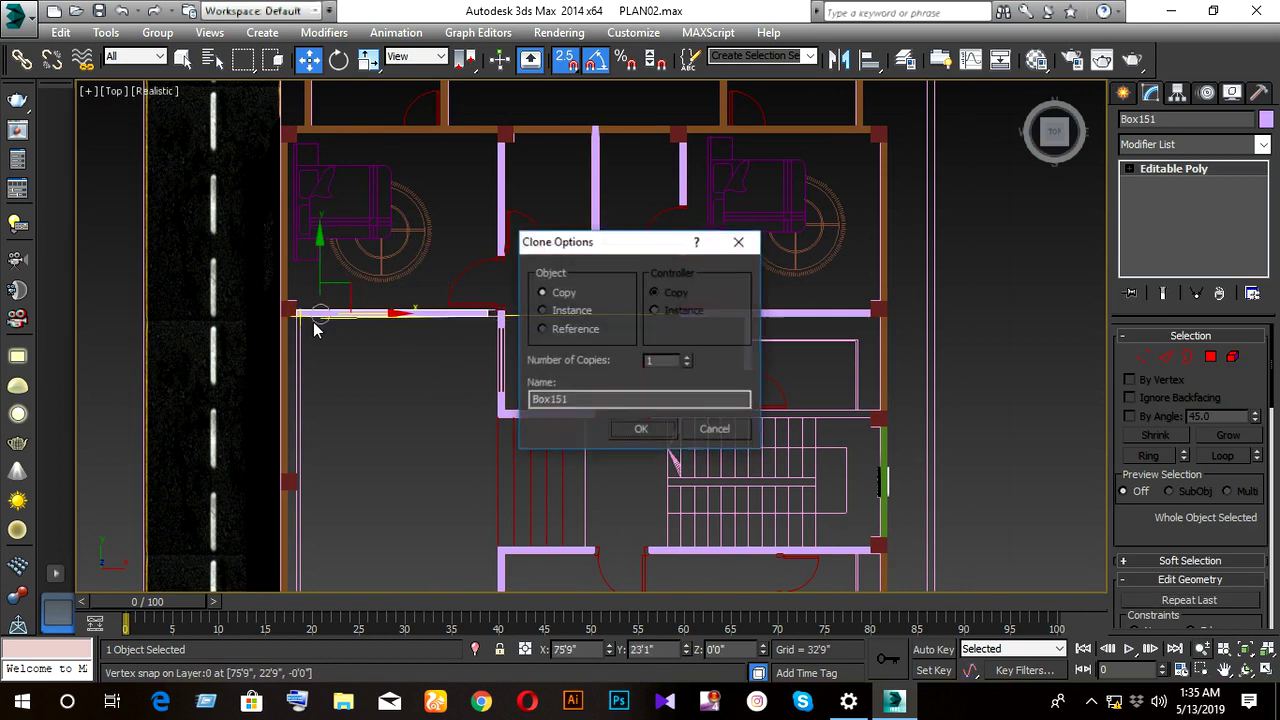
{"action": "left_click", "coordinate": [639, 429]}
{"action": "scroll", "coordinate": [300, 367], "scroll_direction": "up", "scroll_amount": 3}
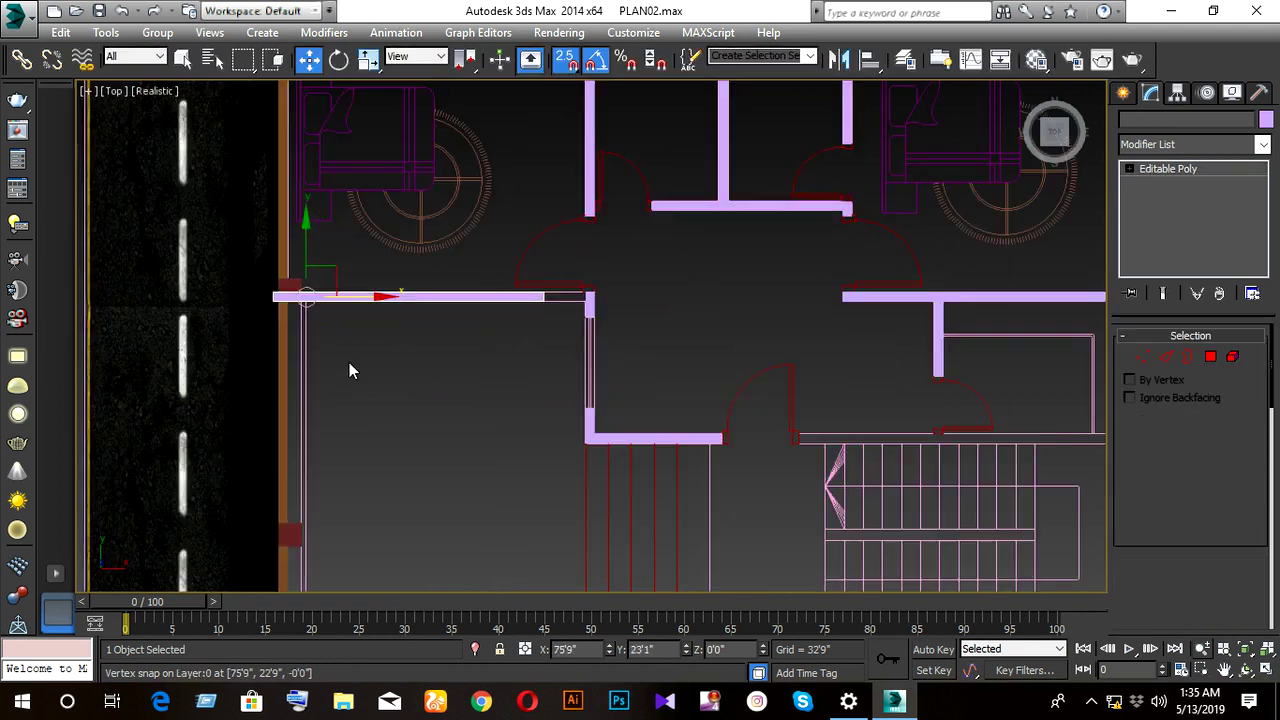
{"action": "mouse_move", "coordinate": [349, 362]}
{"action": "middle_mouse_down"}
{"action": "mouse_move", "coordinate": [383, 352]}
{"action": "mouse_move", "coordinate": [337, 276]}
{"action": "middle_mouse_up"}
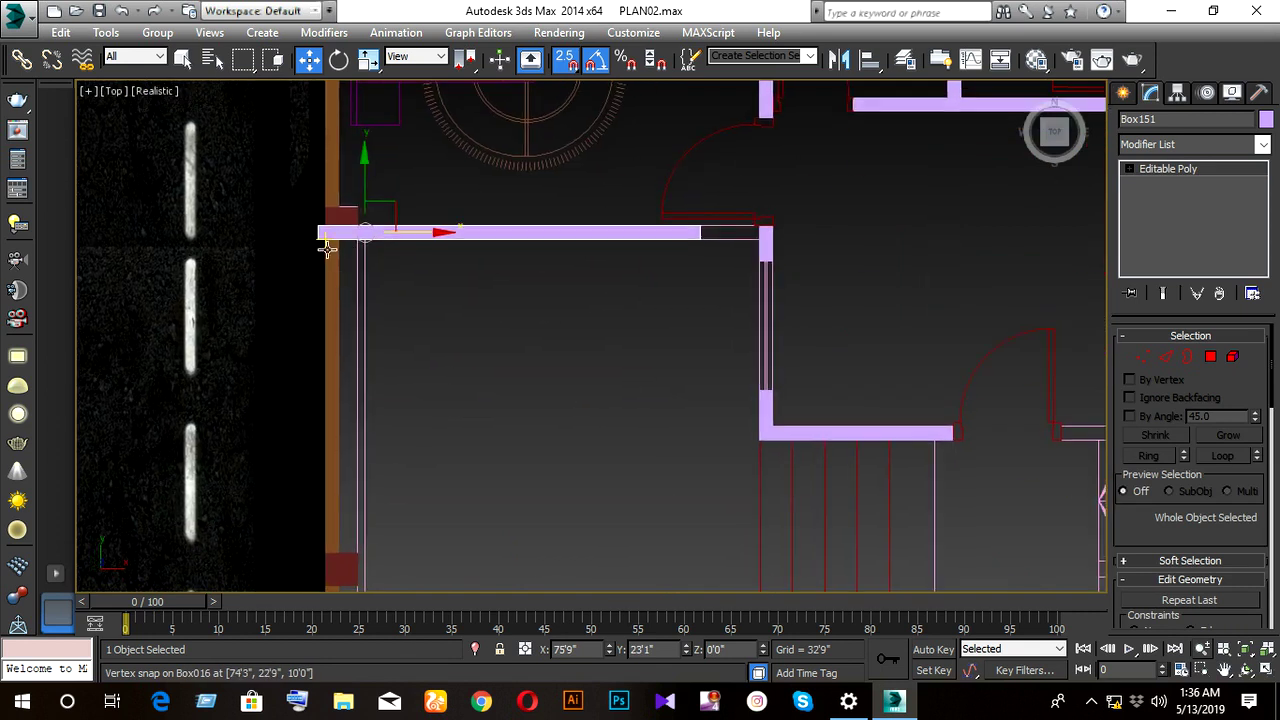
{"action": "left_click_drag", "start_coordinate": [316, 238], "coordinate": [357, 237]}
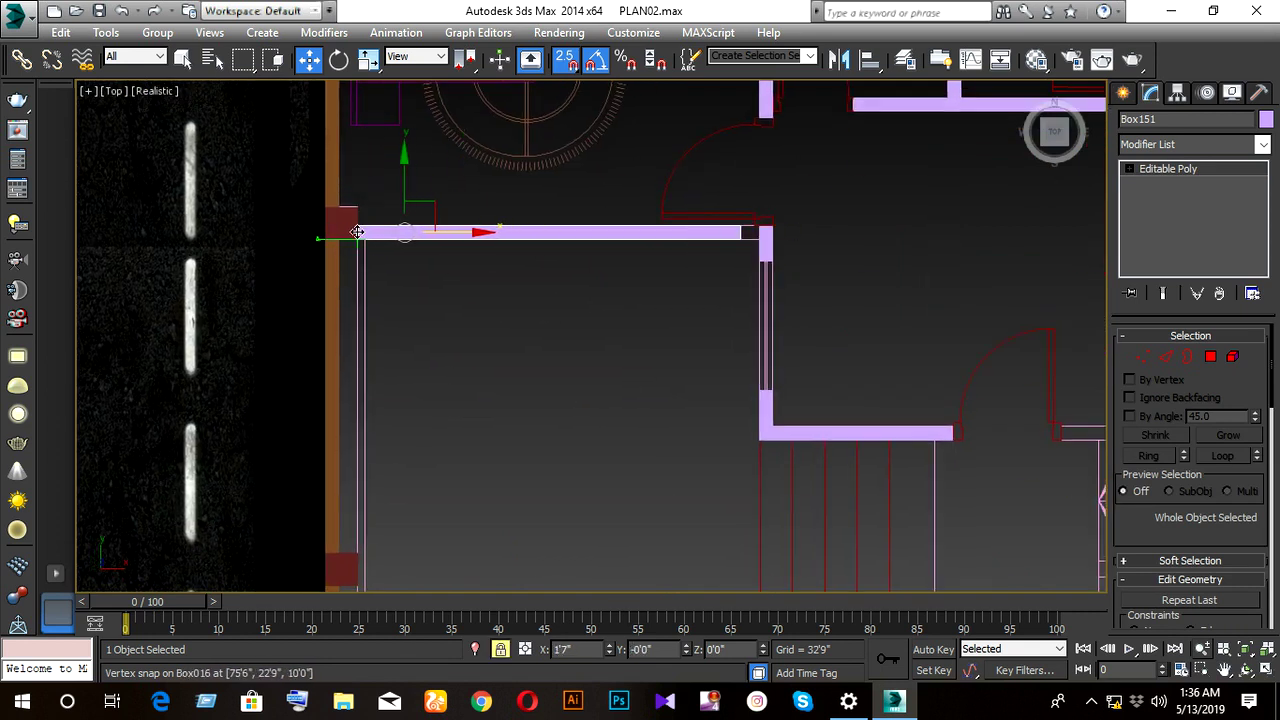
{"action": "middle_click_drag", "start_coordinate": [602, 331], "coordinate": [478, 373]}
- Undo an accidental slant of Box151's right-end vertices and orbit to check the walls
{"action": "left_click", "coordinate": [1143, 357]}
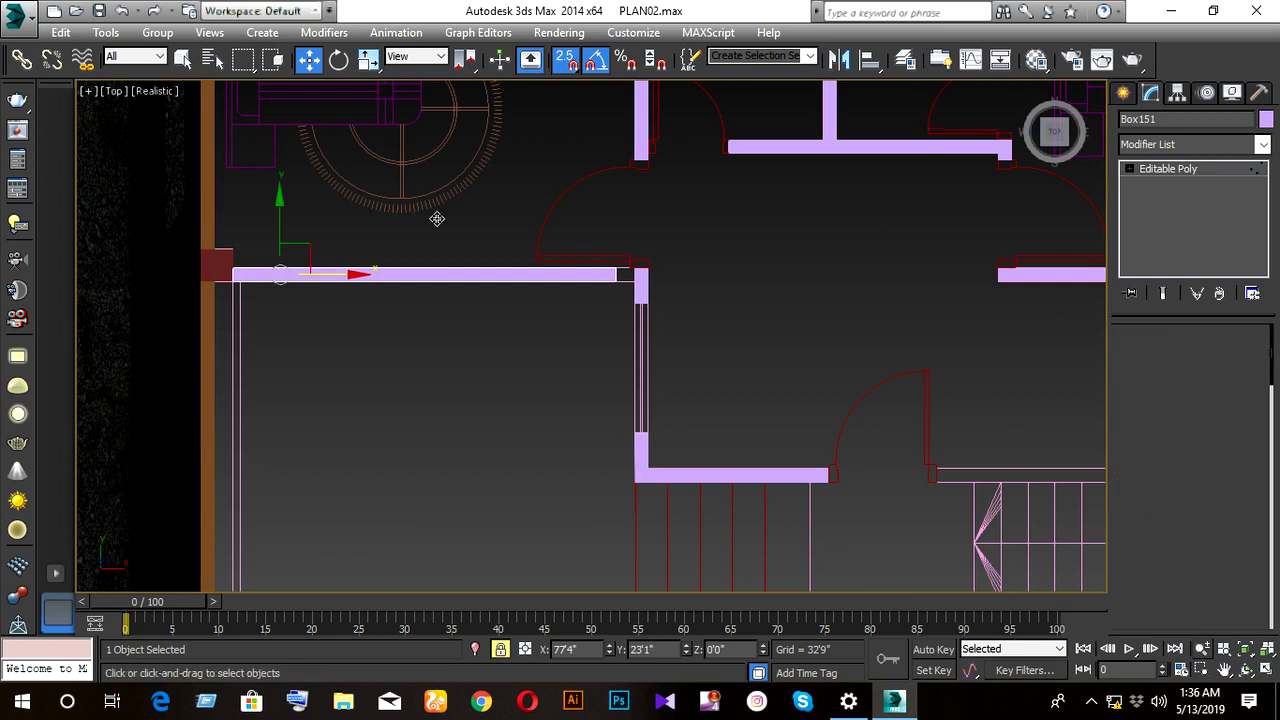
{"action": "mouse_move", "coordinate": [437, 217]}
{"action": "left_mouse_down"}
{"action": "mouse_move", "coordinate": [645, 292]}
{"action": "mouse_move", "coordinate": [637, 302]}
{"action": "mouse_move", "coordinate": [651, 280]}
{"action": "left_mouse_up"}
{"action": "key", "text": "ctrl+z"}
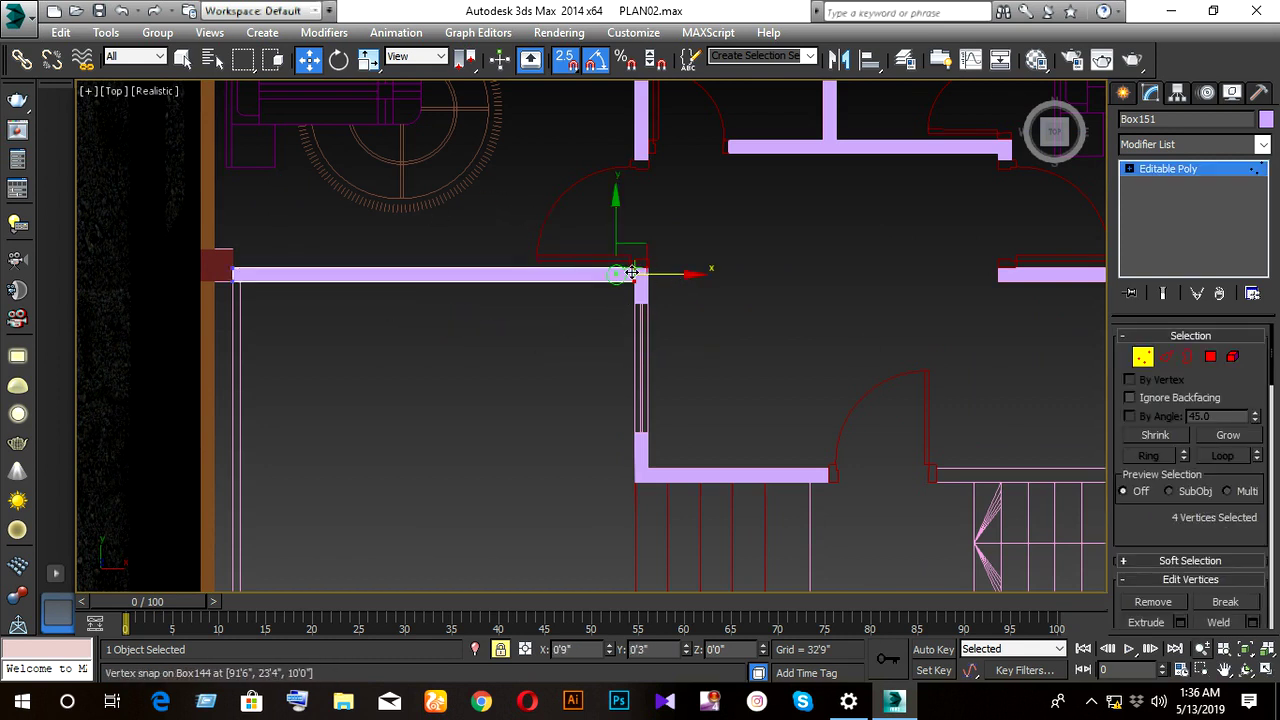
{"action": "scroll", "coordinate": [628, 288], "scroll_direction": "down", "scroll_amount": 5}
{"action": "middle_click_drag", "start_coordinate": [640, 354], "coordinate": [566, 332]}
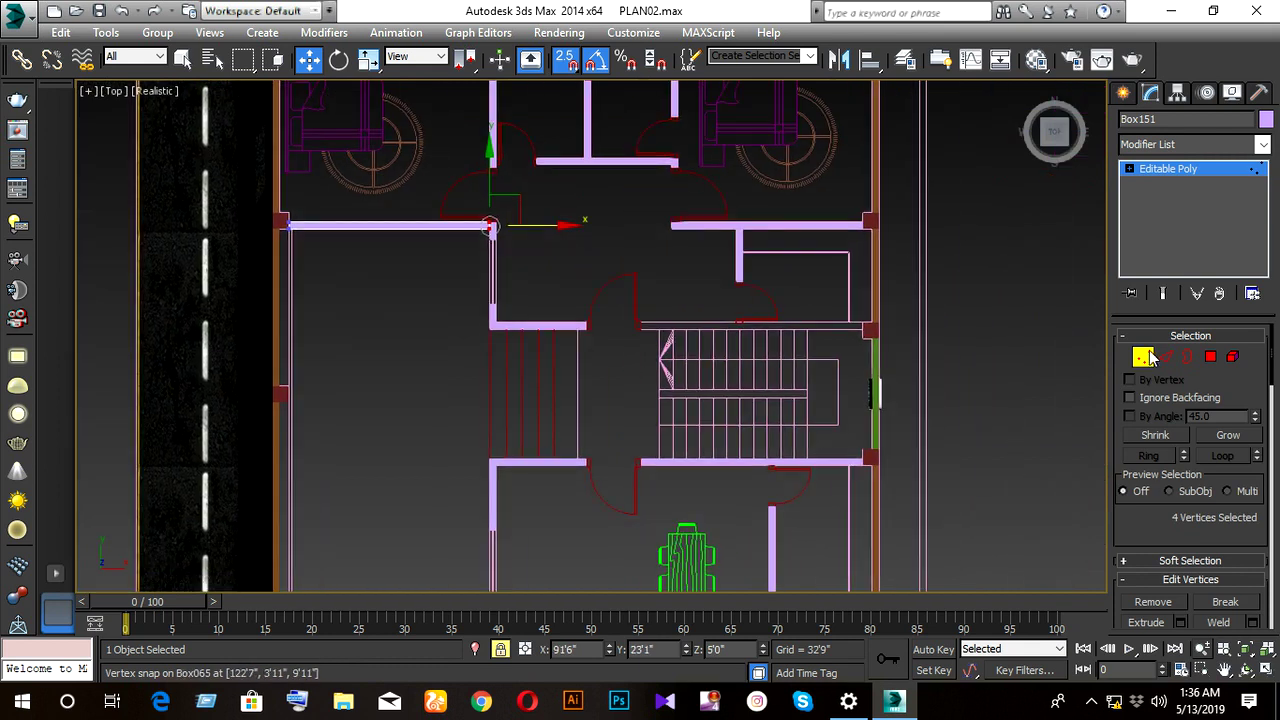
{"action": "left_click", "coordinate": [1150, 358]}
{"action": "scroll", "coordinate": [606, 371], "scroll_direction": "down", "scroll_amount": 3}
{"action": "mouse_move", "coordinate": [606, 386]}
{"action": "middle_mouse_down"}
{"action": "mouse_move", "coordinate": [606, 350]}
{"action": "mouse_move", "coordinate": [460, 230]}
{"action": "mouse_move", "coordinate": [447, 329]}
{"action": "mouse_move", "coordinate": [410, 368]}
{"action": "mouse_move", "coordinate": [461, 392]}
{"action": "mouse_move", "coordinate": [432, 393]}
{"action": "middle_mouse_up"}
{"action": "scroll", "coordinate": [410, 368], "scroll_direction": "up", "scroll_amount": 5}
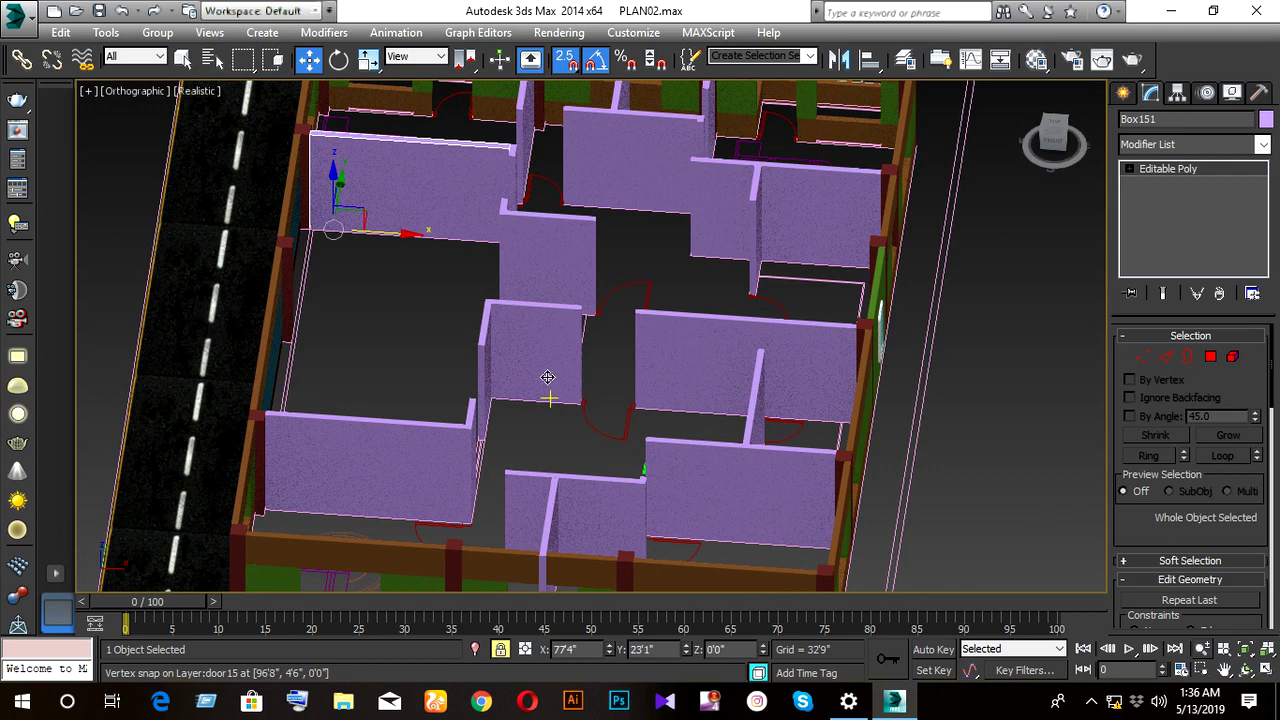
- Return to the Top view, framed over the floor plan
{"action": "key", "text": "t"}
{"action": "scroll", "coordinate": [547, 377], "scroll_direction": "up", "scroll_amount": 6}
{"action": "scroll", "coordinate": [547, 377], "scroll_direction": "down", "scroll_amount": 3}
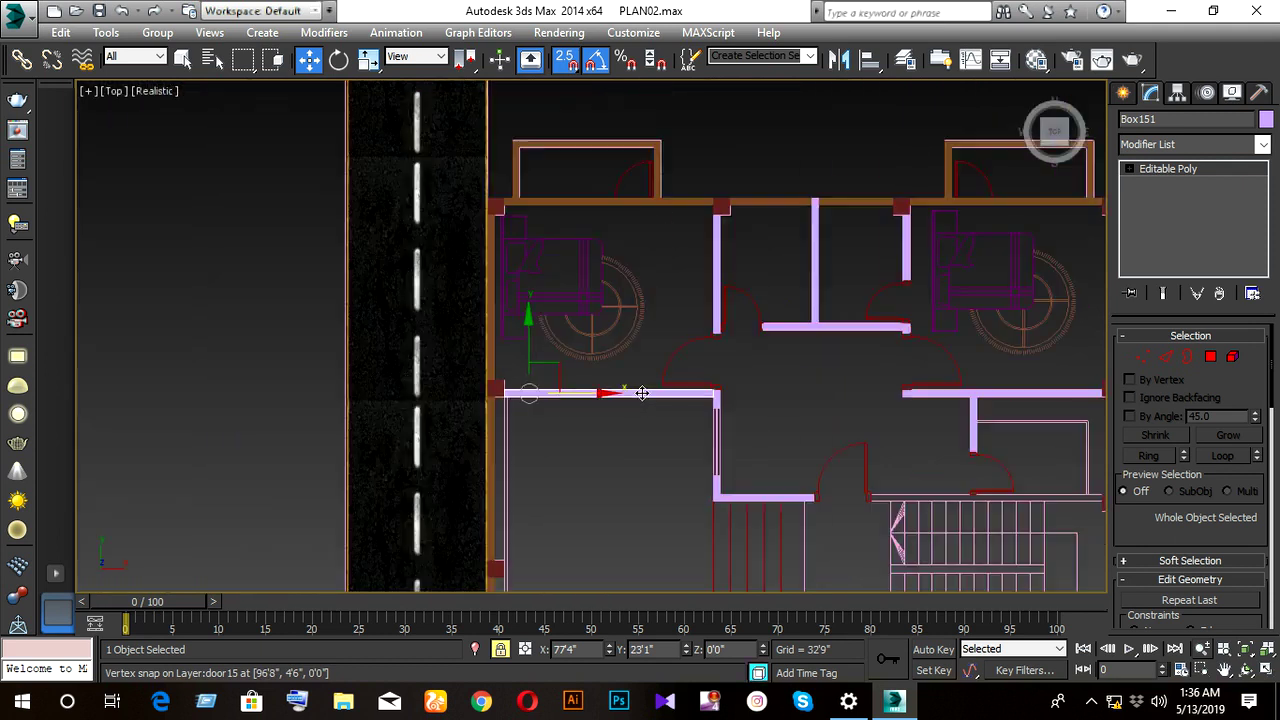
{"action": "mouse_move", "coordinate": [547, 377]}
{"action": "middle_mouse_down"}
{"action": "mouse_move", "coordinate": [549, 343]}
{"action": "mouse_move", "coordinate": [491, 365]}
{"action": "middle_mouse_up"}
{"action": "scroll", "coordinate": [491, 365], "scroll_direction": "down", "scroll_amount": 2}
{"action": "scroll", "coordinate": [523, 405], "scroll_direction": "down", "scroll_amount": 1}
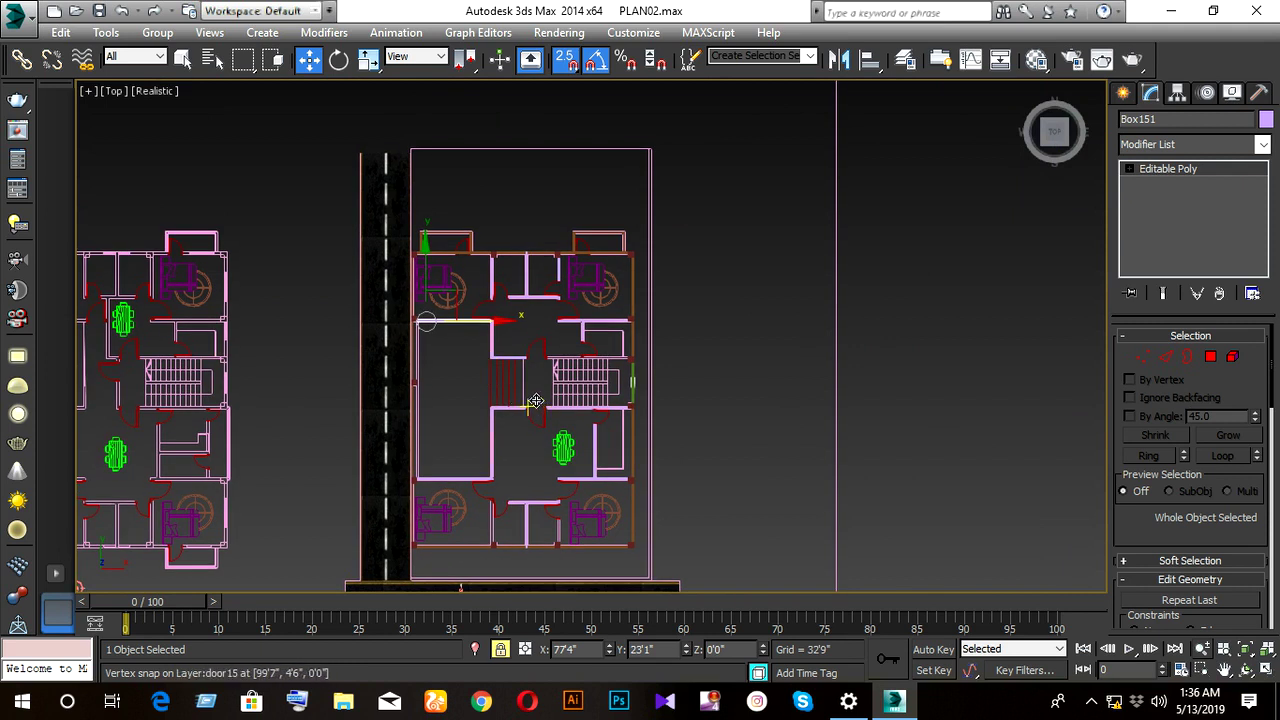
- Draw a 64'1" by 48'3" Plane primitive covering the whole floor plan
{"action": "left_click", "coordinate": [1123, 92]}
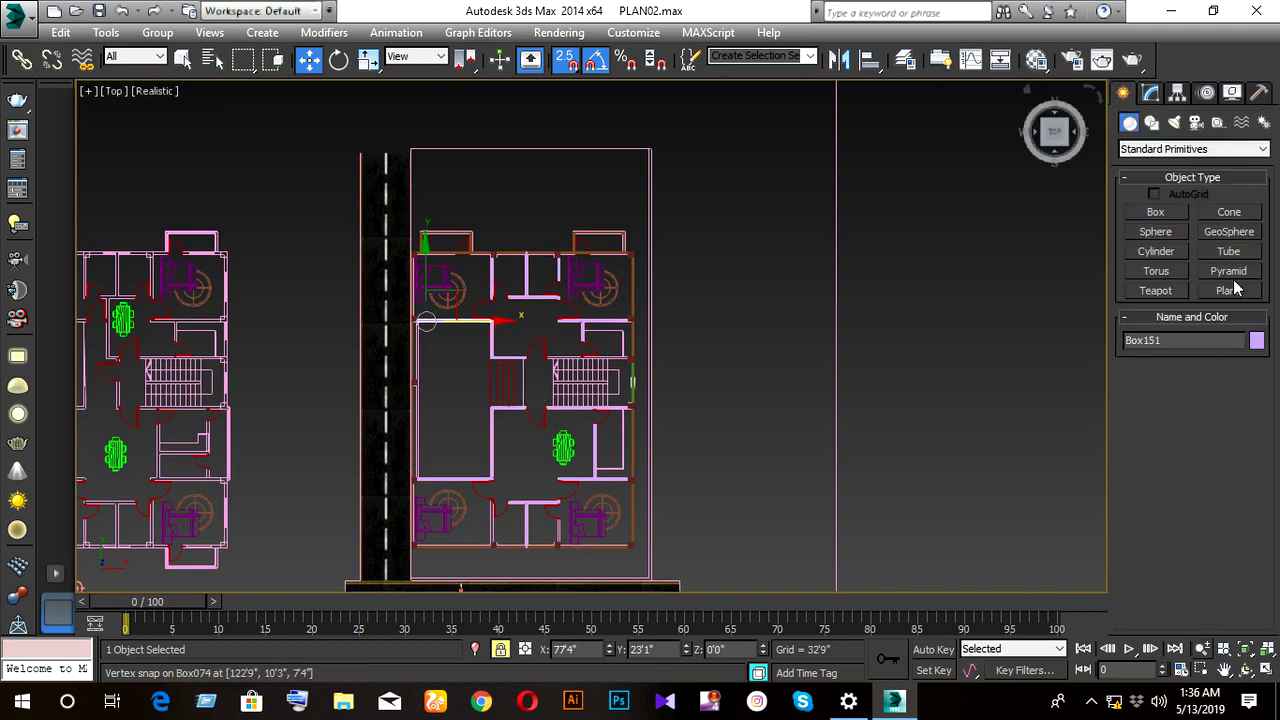
{"action": "left_click", "coordinate": [1230, 290]}
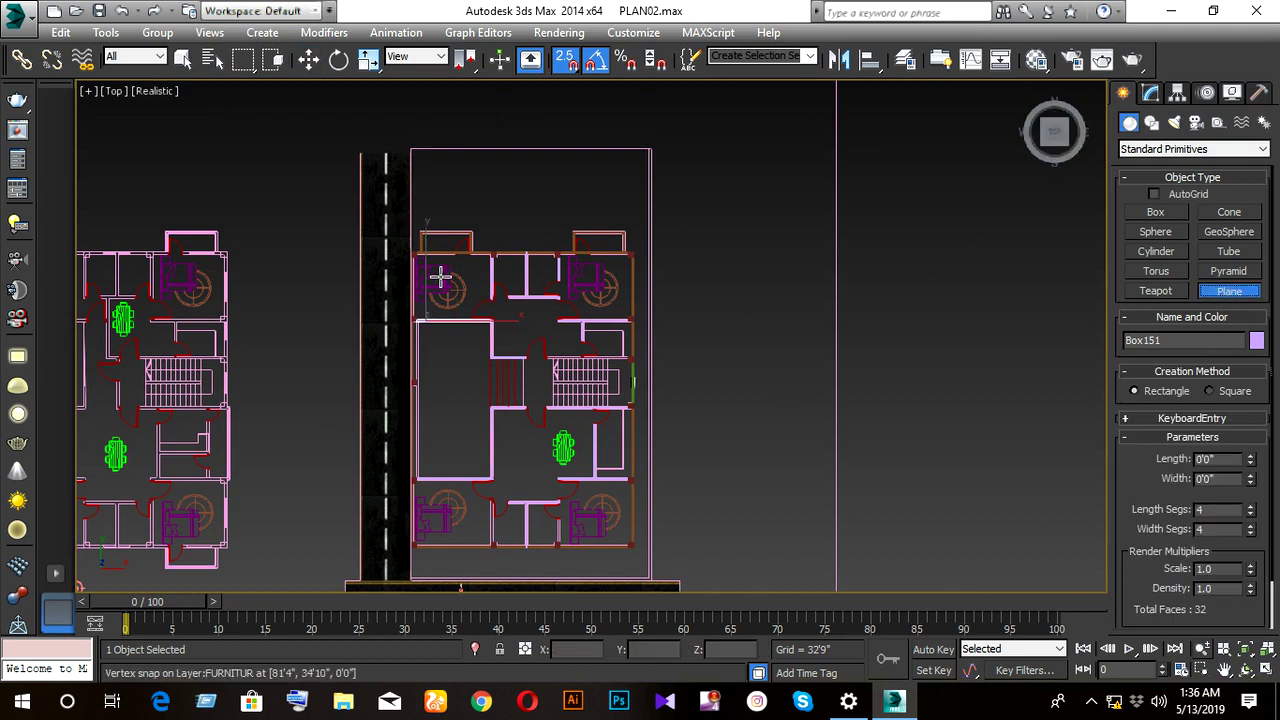
{"action": "scroll", "coordinate": [430, 270], "scroll_direction": "up", "scroll_amount": 1}
{"action": "scroll", "coordinate": [380, 200], "scroll_direction": "up", "scroll_amount": 1}
{"action": "scroll", "coordinate": [363, 177], "scroll_direction": "up", "scroll_amount": 1}
{"action": "scroll", "coordinate": [370, 200], "scroll_direction": "up", "scroll_amount": 1}
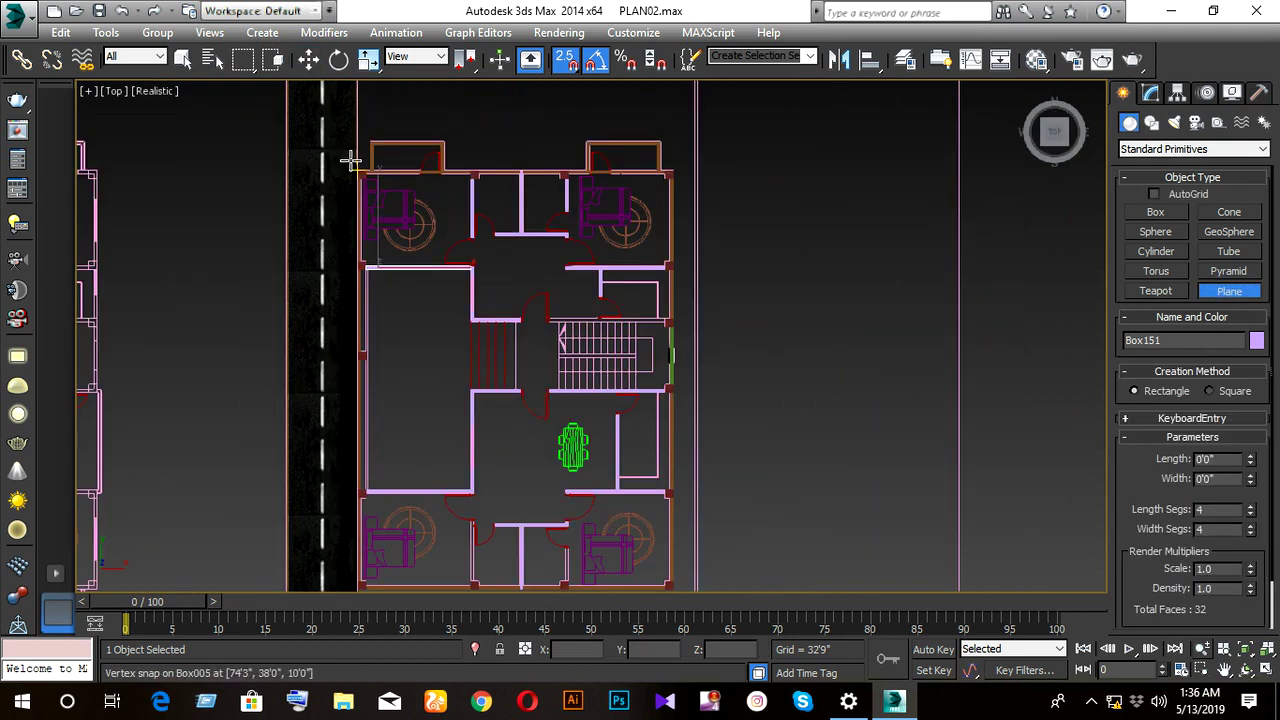
{"action": "left_click_drag", "start_coordinate": [355, 167], "coordinate": [672, 594]}
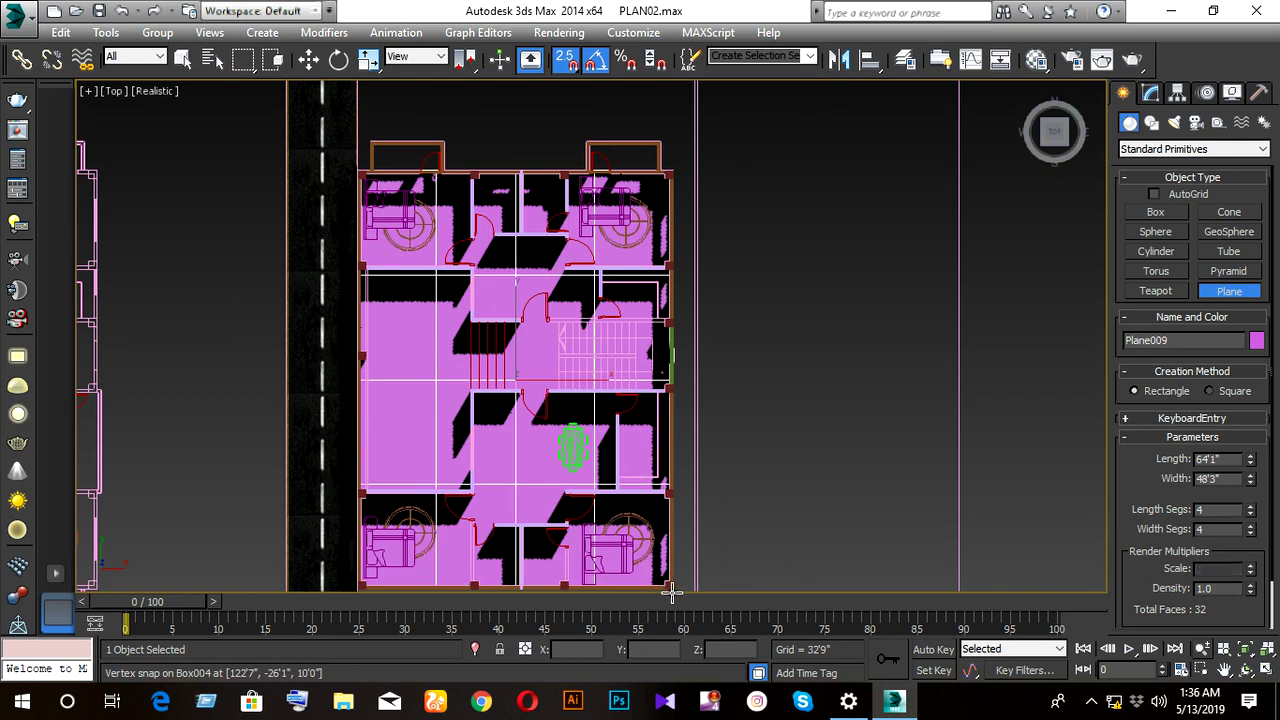
- Orbit the view to inspect the floor plane beneath the front walls
{"action": "mouse_move", "coordinate": [611, 528]}
{"action": "middle_mouse_down"}
{"action": "mouse_move", "coordinate": [565, 338]}
{"action": "mouse_move", "coordinate": [548, 376]}
{"action": "middle_mouse_up"}
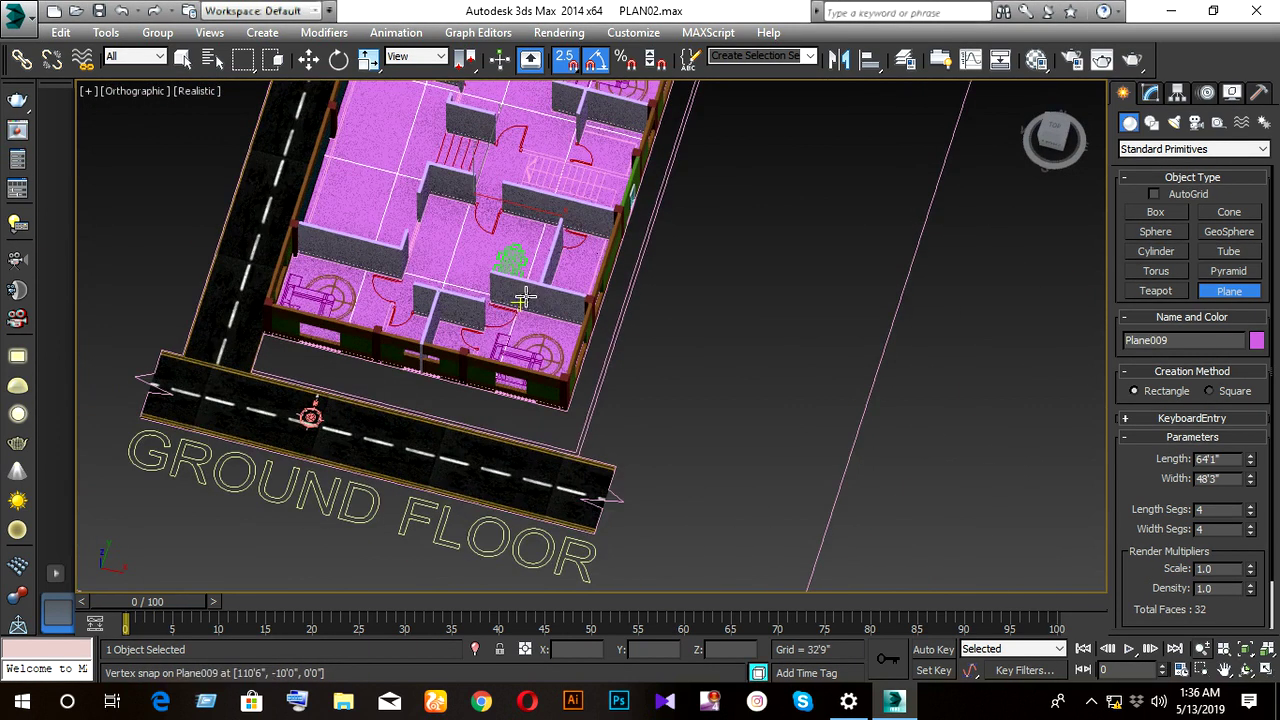
{"action": "middle_click_drag", "start_coordinate": [548, 376], "coordinate": [270, 333], "text": "alt"}
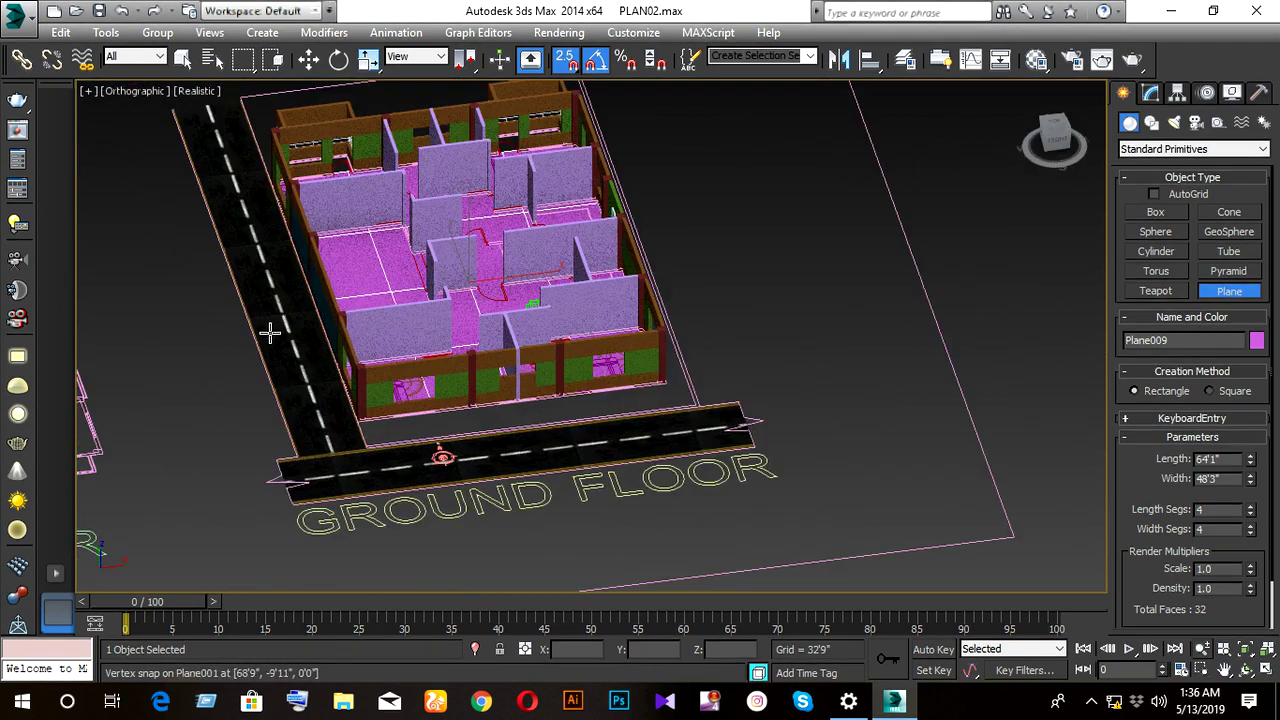
{"action": "scroll", "coordinate": [607, 368], "scroll_direction": "up", "scroll_amount": 3}
{"action": "middle_click_drag", "start_coordinate": [607, 368], "coordinate": [477, 423], "text": "alt"}
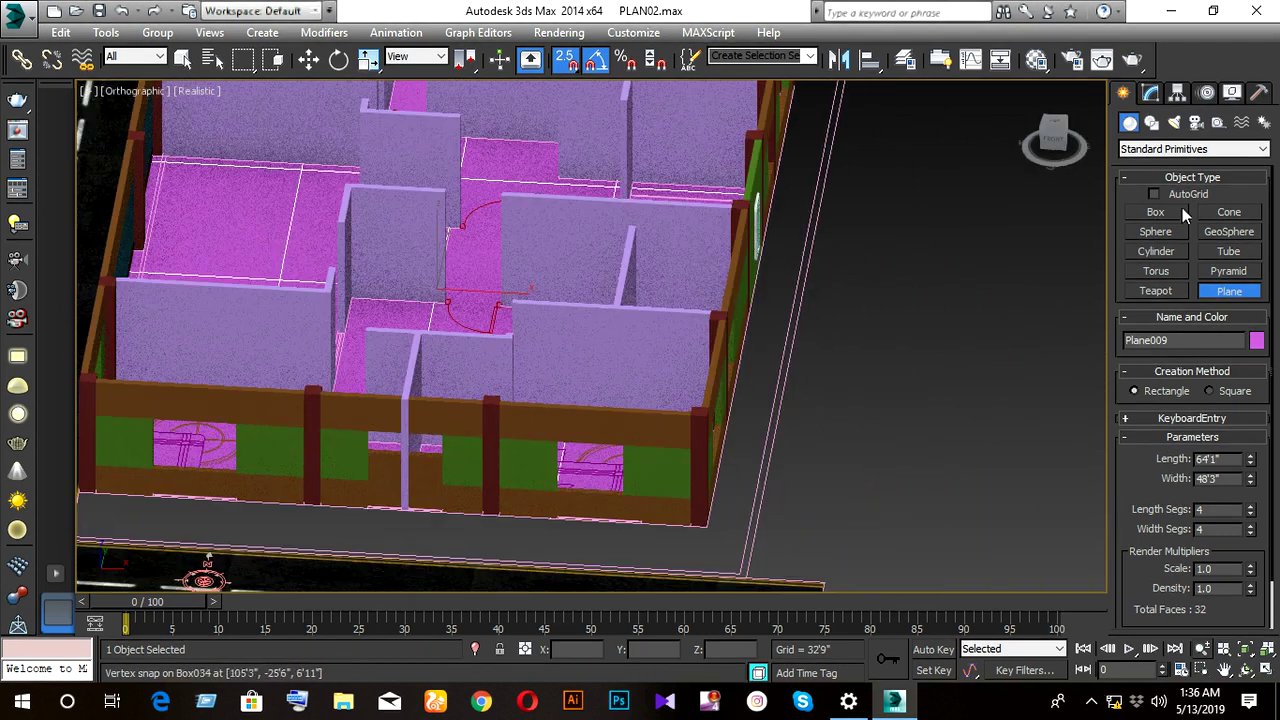
- Add a Shell modifier to Plane009 and set its Outer Amount to 0'0"
{"action": "left_click", "coordinate": [1150, 92]}
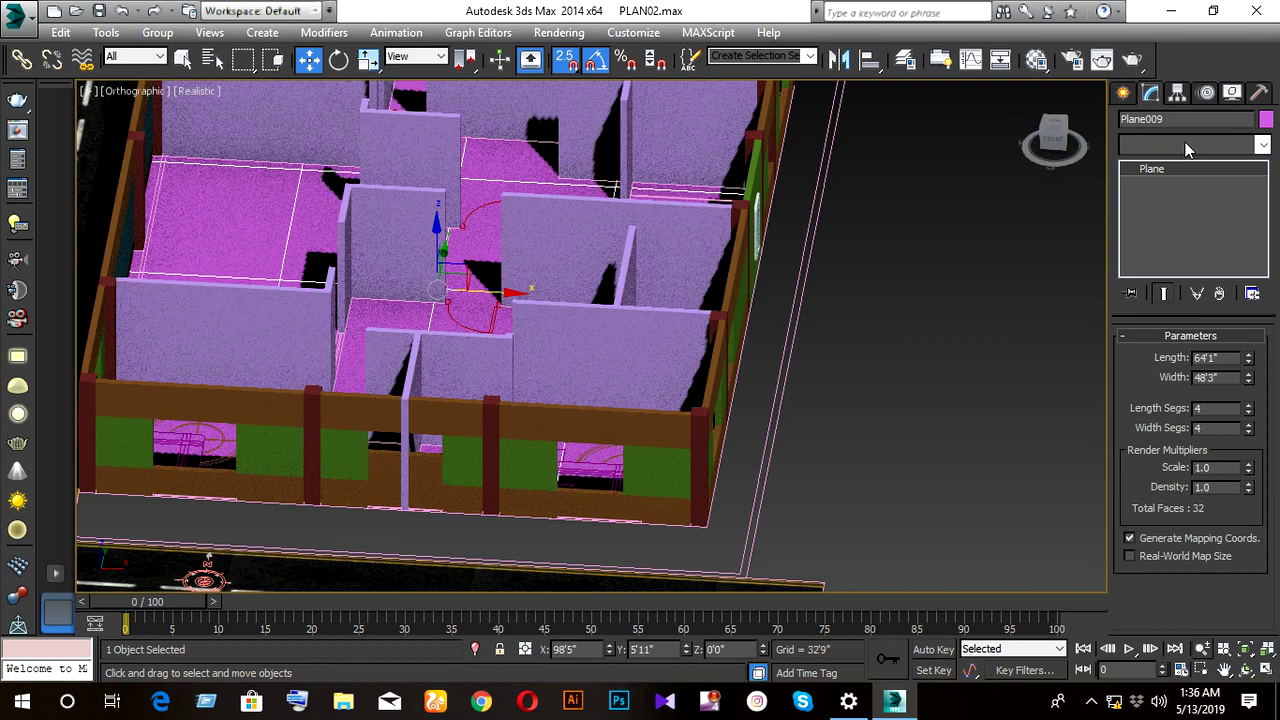
{"action": "left_click", "coordinate": [1205, 144]}
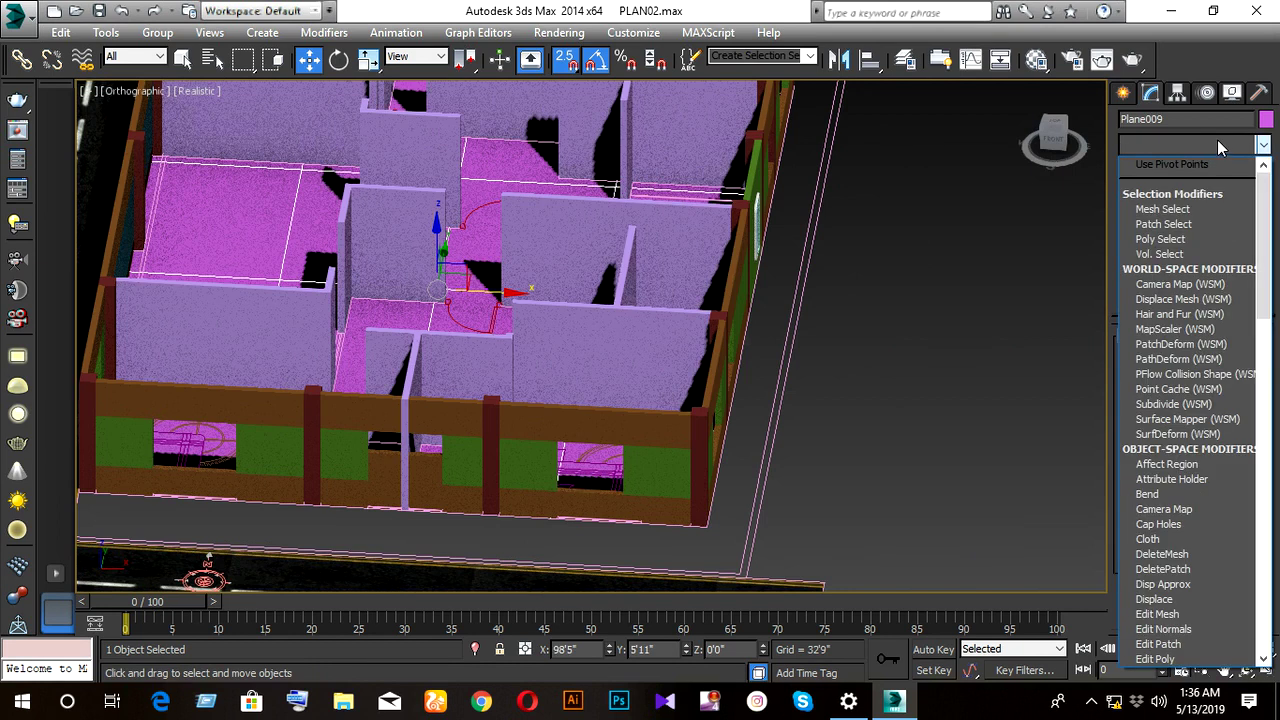
{"action": "key", "text": "s"}
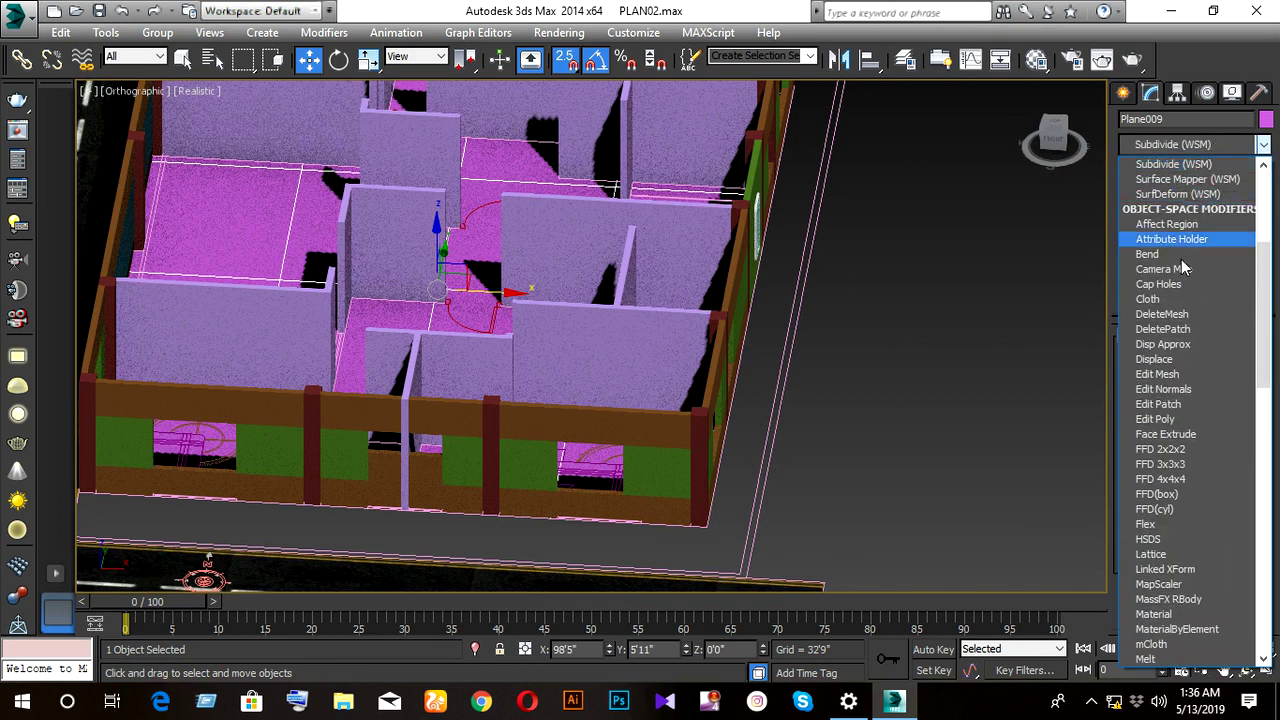
{"action": "key", "text": "s"}
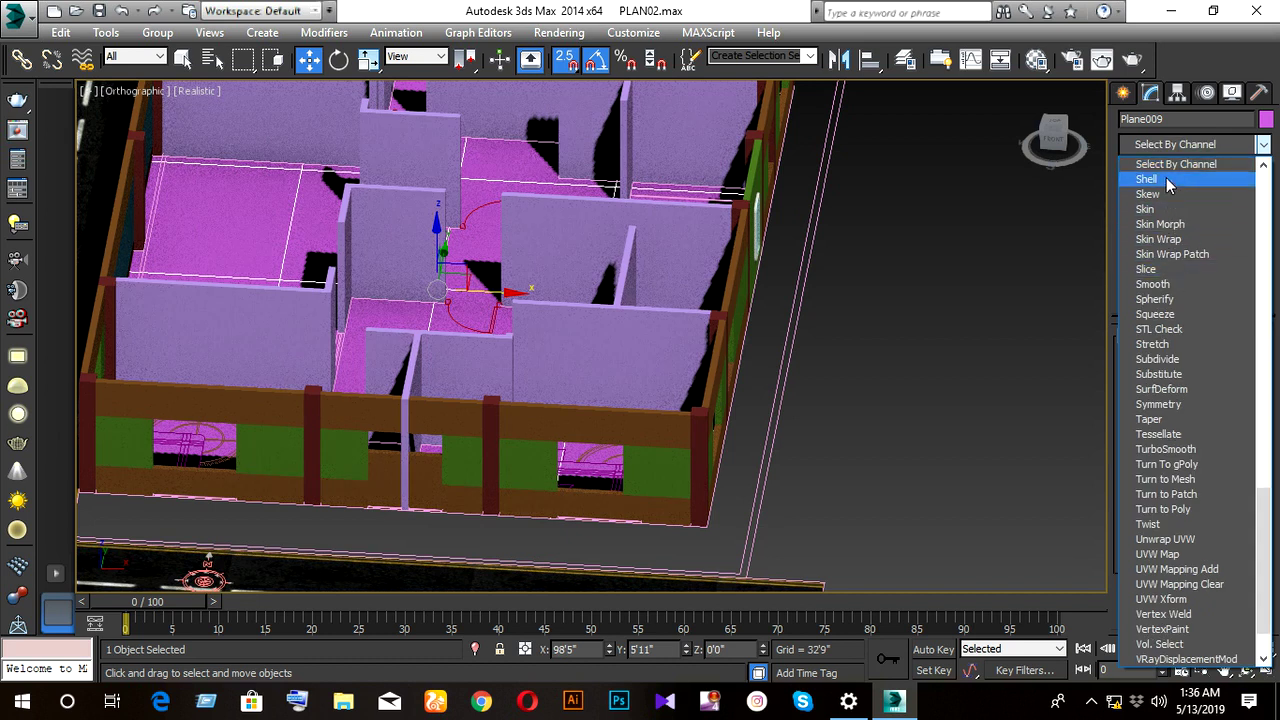
{"action": "left_click", "coordinate": [1146, 179]}
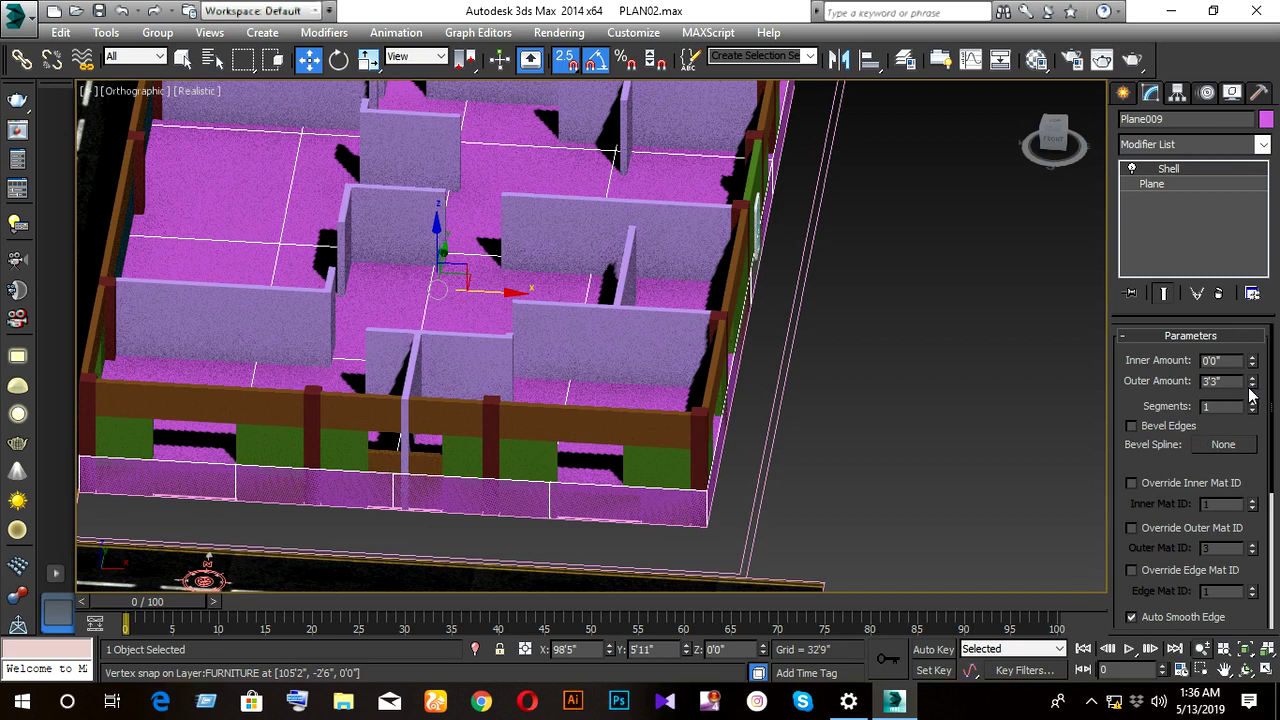
{"action": "left_click_drag", "start_coordinate": [1251, 386], "coordinate": [1255, 395]}
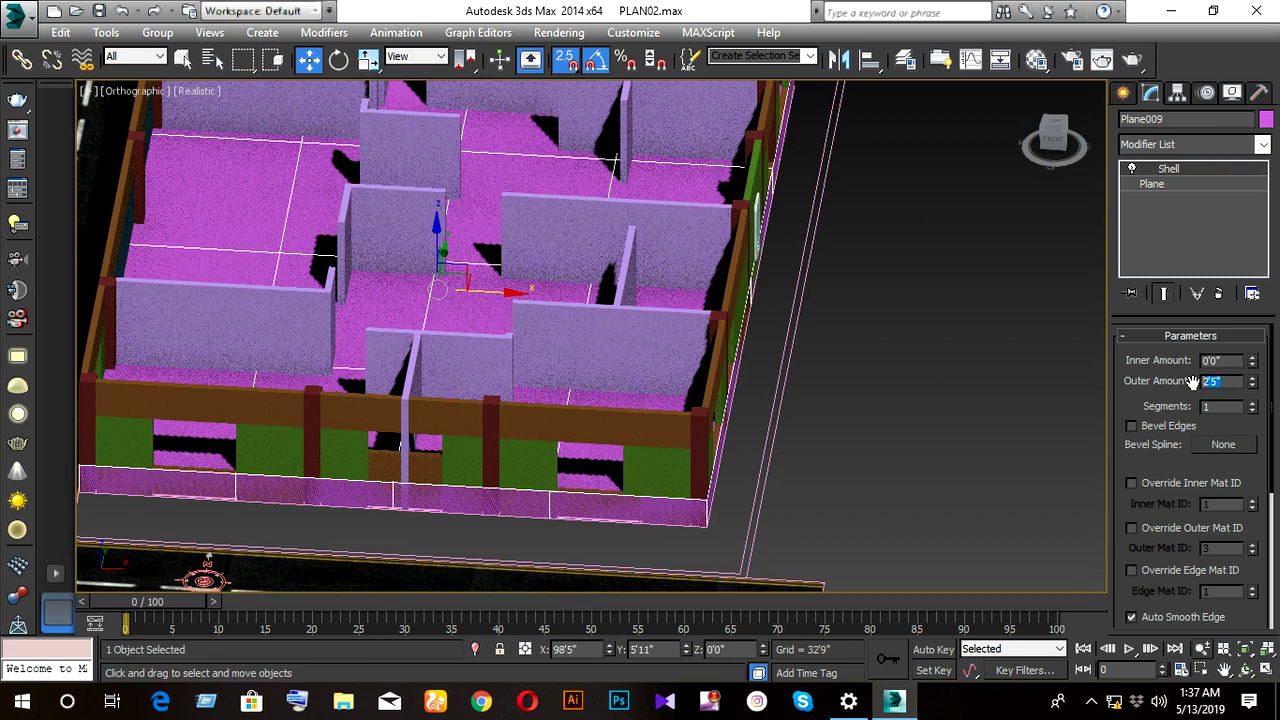
{"action": "type", "text": "1"}
{"action": "key", "text": "Return"}
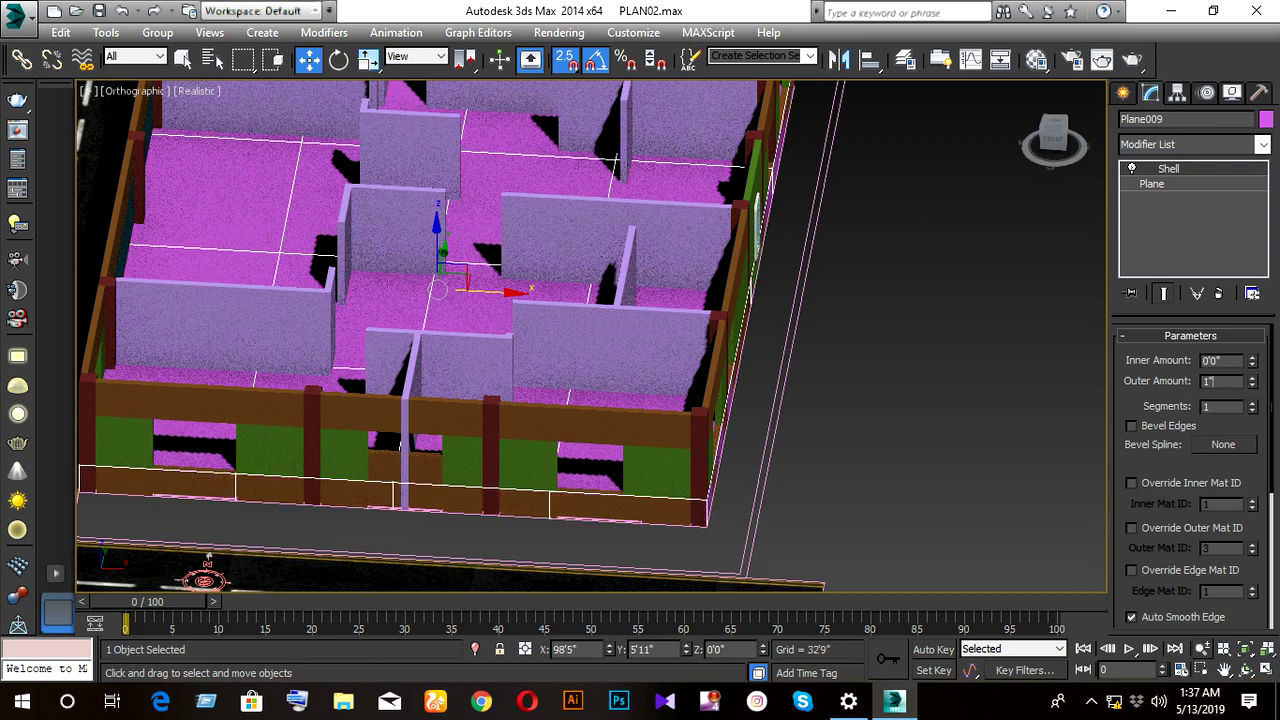
{"action": "type", "text": "0"}
{"action": "key", "text": "Return"}
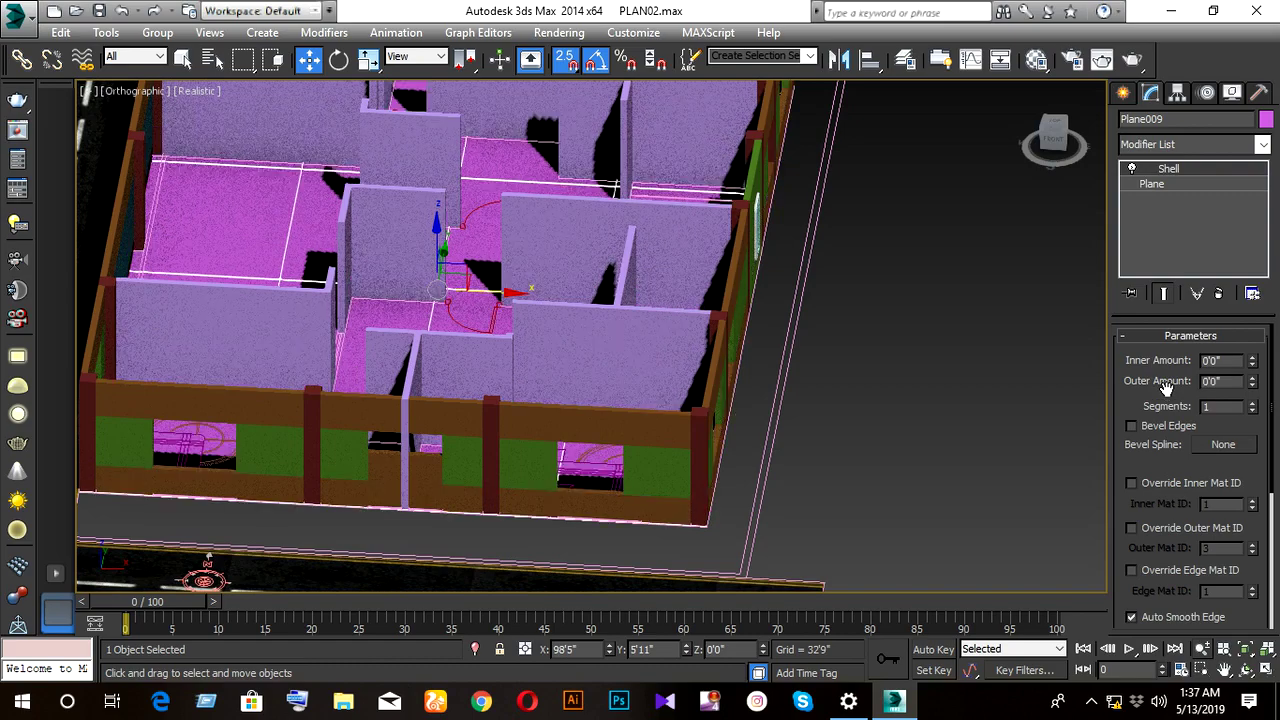
{"action": "scroll", "coordinate": [420, 392], "scroll_direction": "down", "scroll_amount": 5}
- Zoom in on the floor in a straight Top view and open the Material Editor showing the wsfsef material
{"action": "middle_click_drag", "start_coordinate": [420, 392], "coordinate": [359, 476], "text": "alt"}
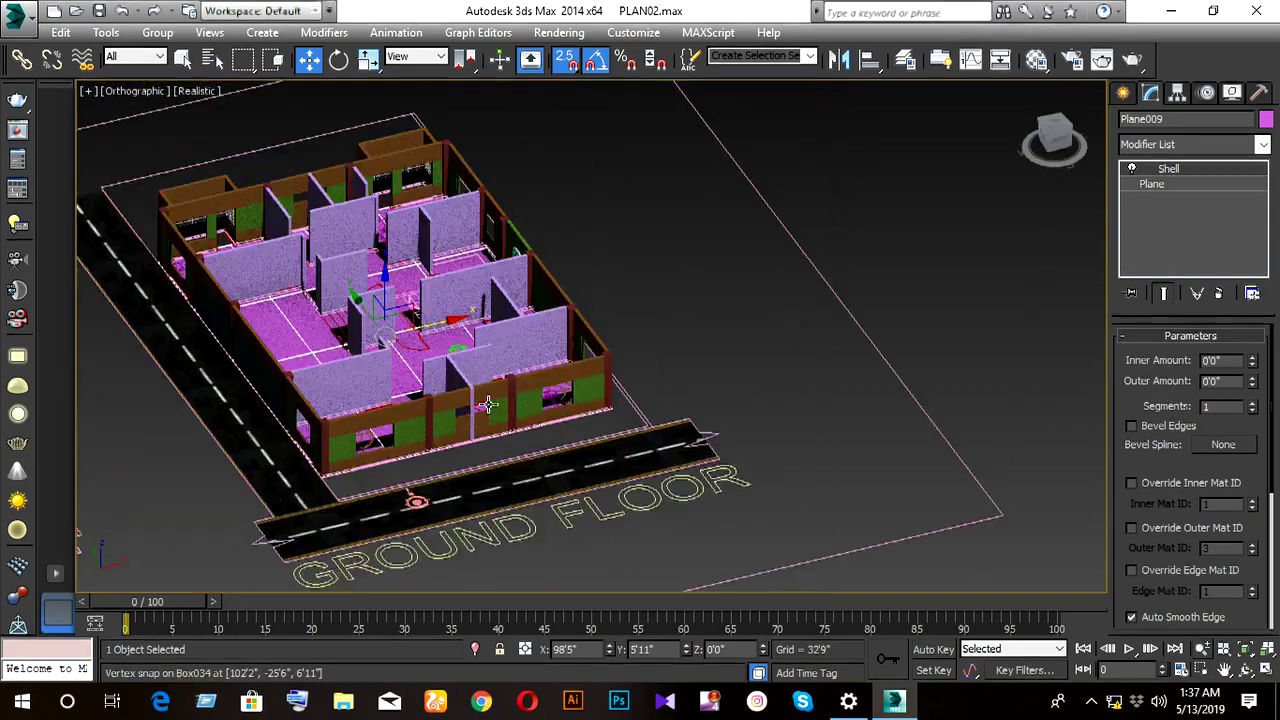
{"action": "scroll", "coordinate": [359, 476], "scroll_direction": "up", "scroll_amount": 2}
{"action": "scroll", "coordinate": [359, 476], "scroll_direction": "up", "scroll_amount": 2}
{"action": "scroll", "coordinate": [359, 476], "scroll_direction": "up", "scroll_amount": 3}
{"action": "scroll", "coordinate": [359, 476], "scroll_direction": "down", "scroll_amount": 3}
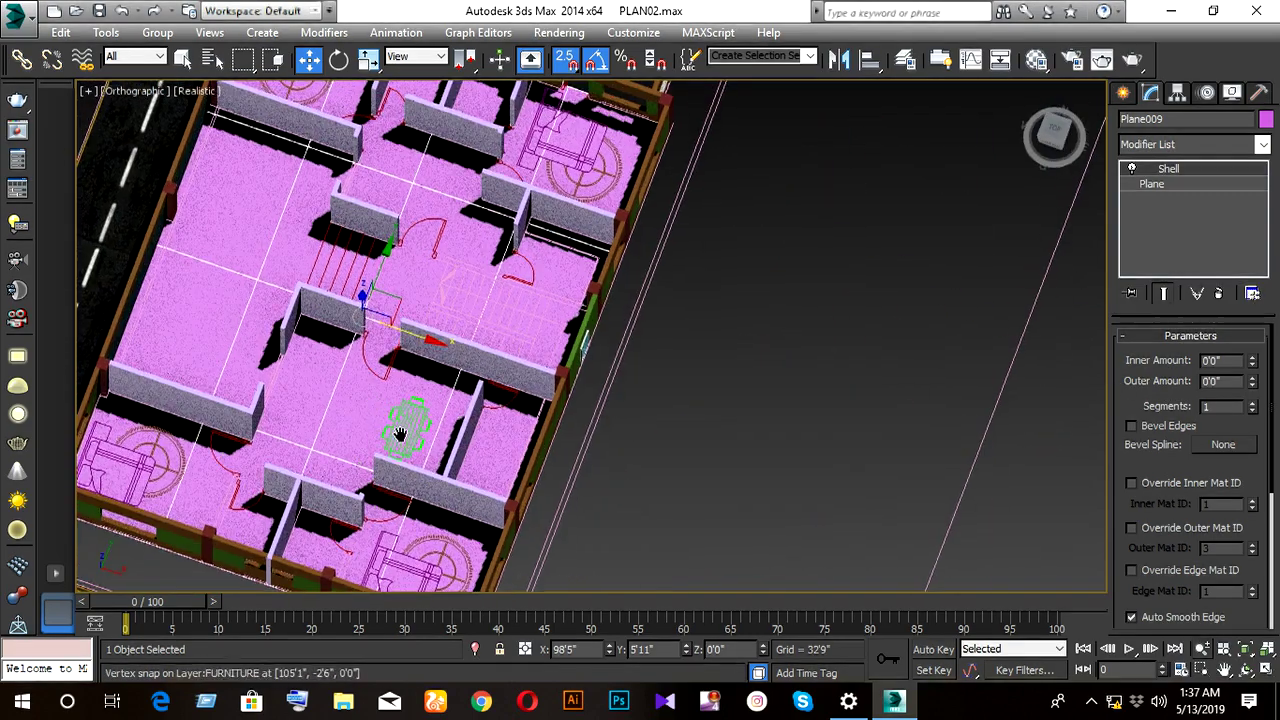
{"action": "scroll", "coordinate": [400, 460], "scroll_direction": "down", "scroll_amount": 2}
{"action": "mouse_move", "coordinate": [480, 449]}
{"action": "middle_mouse_down", "text": "alt"}
{"action": "mouse_move", "coordinate": [450, 400]}
{"action": "mouse_move", "coordinate": [523, 413]}
{"action": "middle_mouse_up", "text": "alt"}
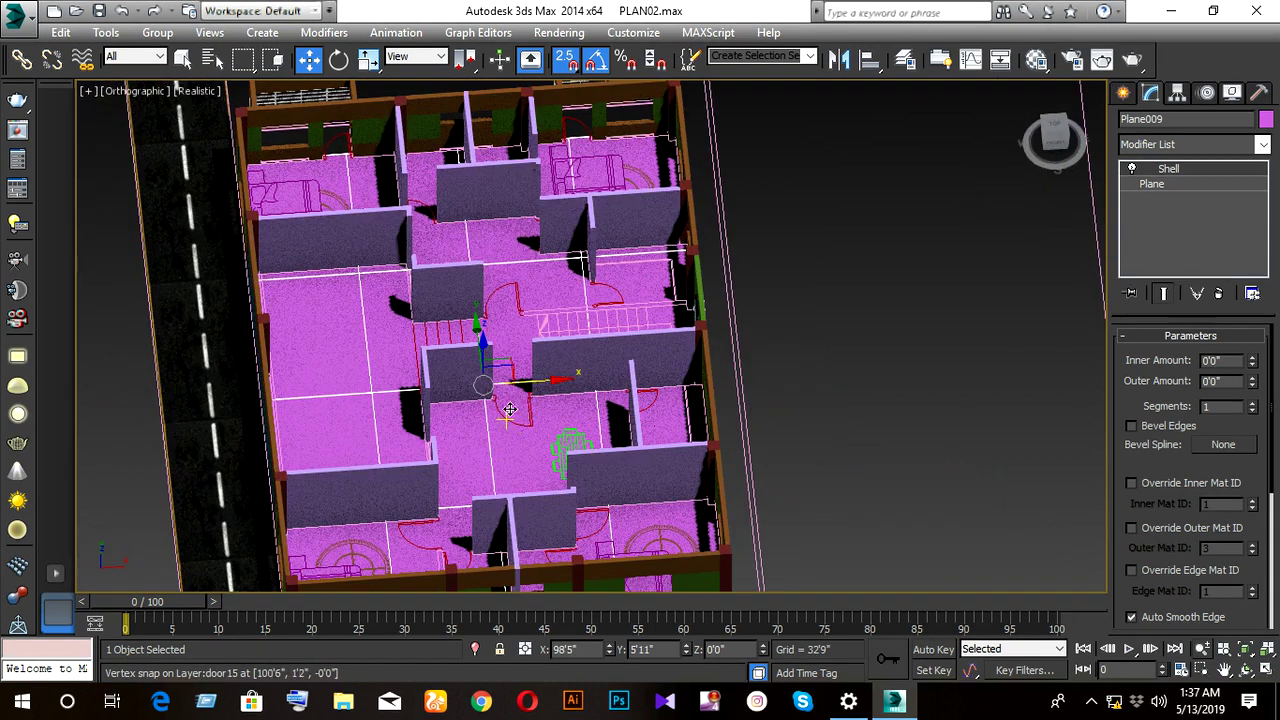
{"action": "key", "text": "t"}
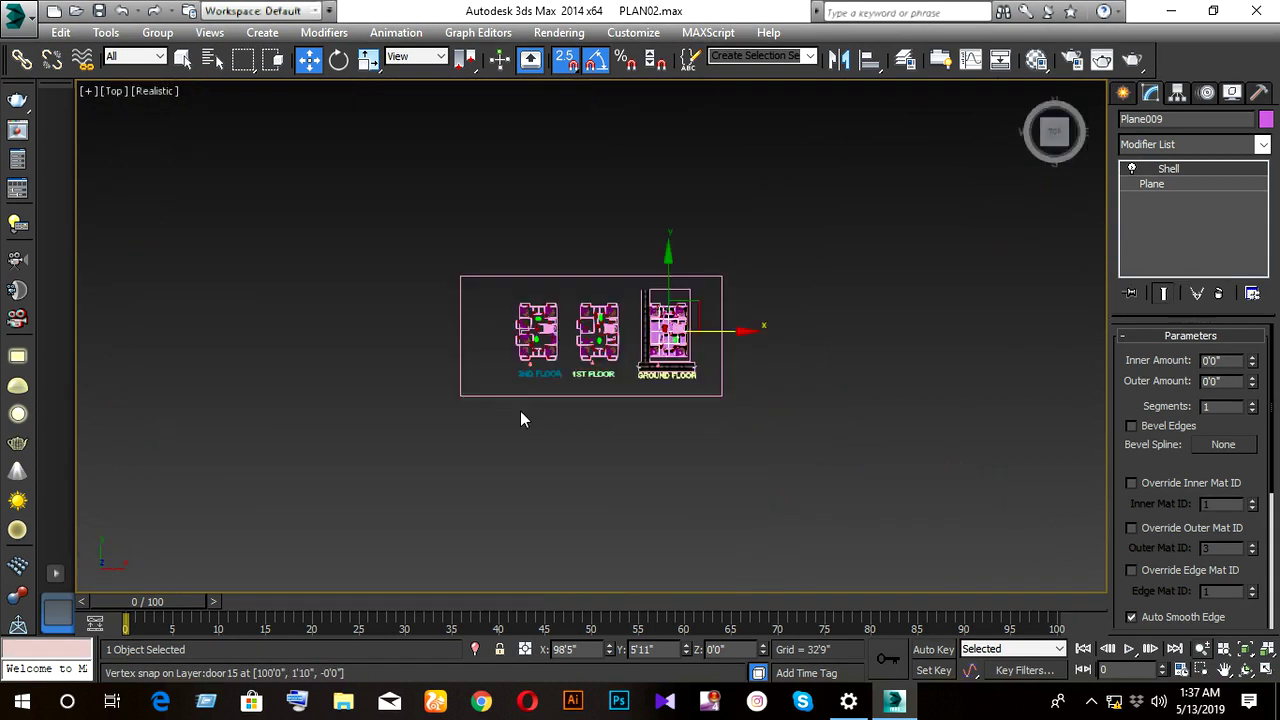
{"action": "scroll", "coordinate": [520, 419], "scroll_direction": "up", "scroll_amount": 5}
{"action": "scroll", "coordinate": [603, 406], "scroll_direction": "up", "scroll_amount": 2}
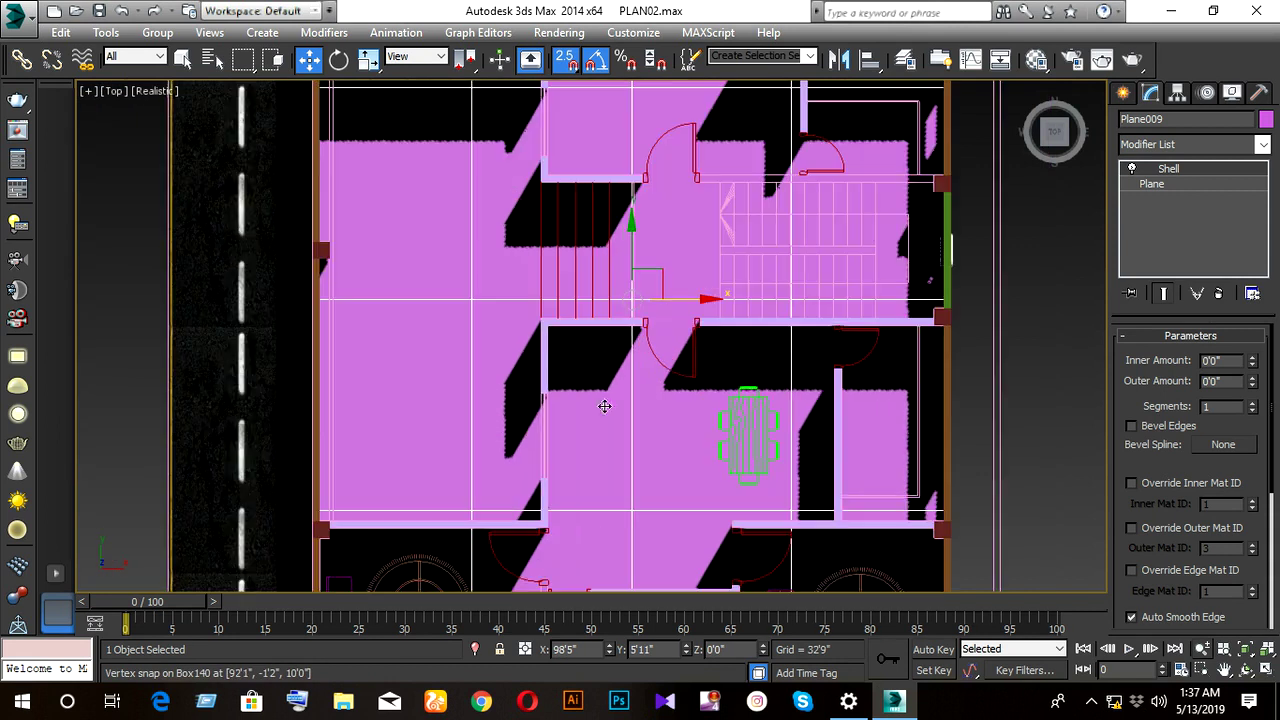
{"action": "scroll", "coordinate": [606, 440], "scroll_direction": "down", "scroll_amount": 1}
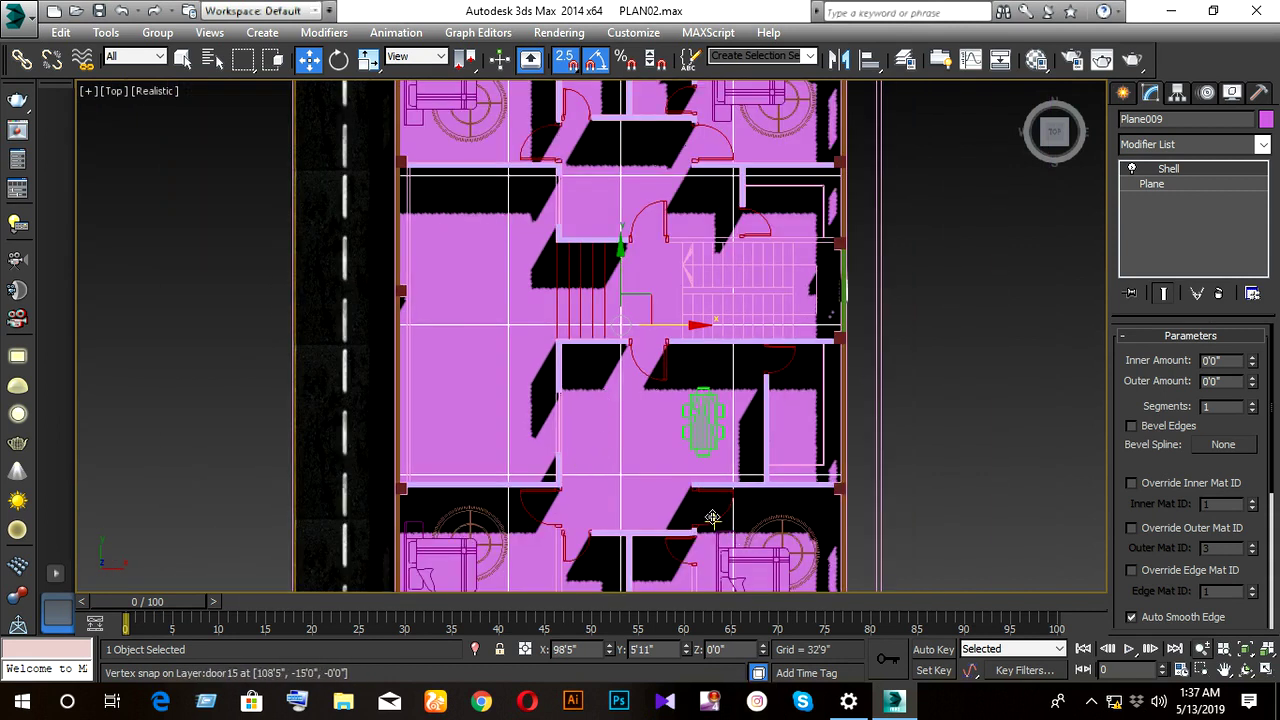
{"action": "key", "text": "F10"}
{"action": "key", "text": "m"}
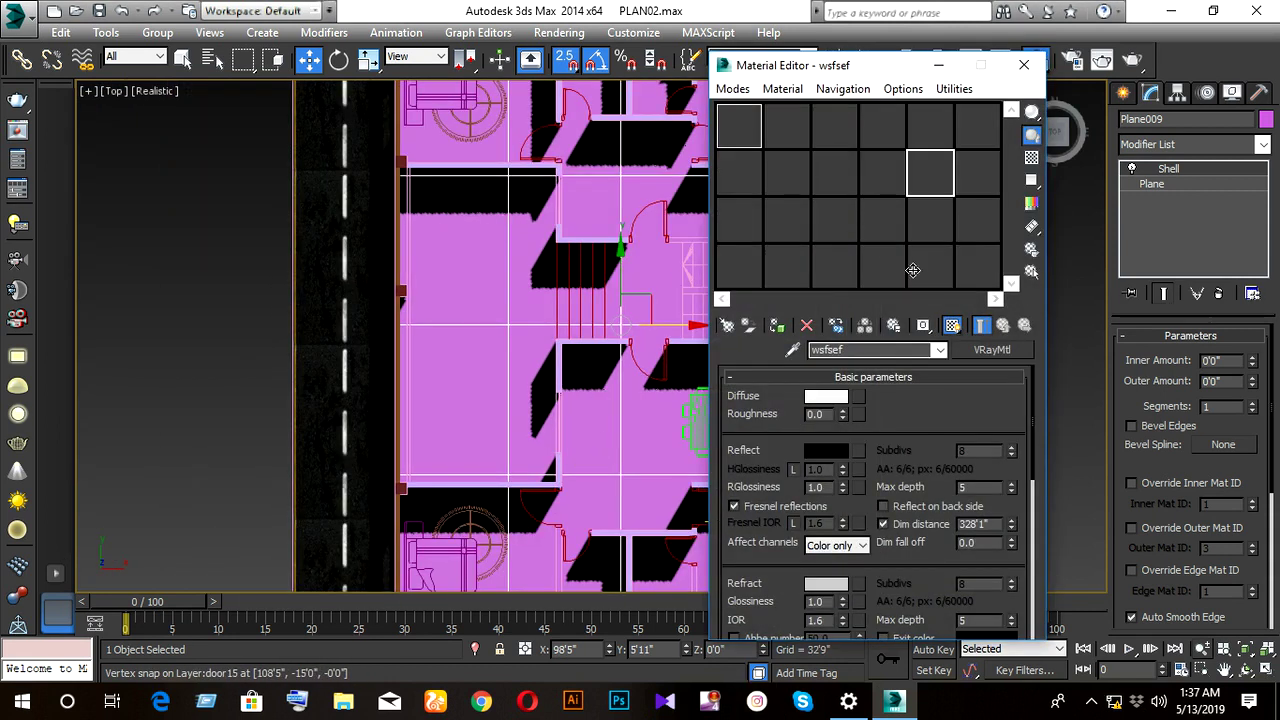
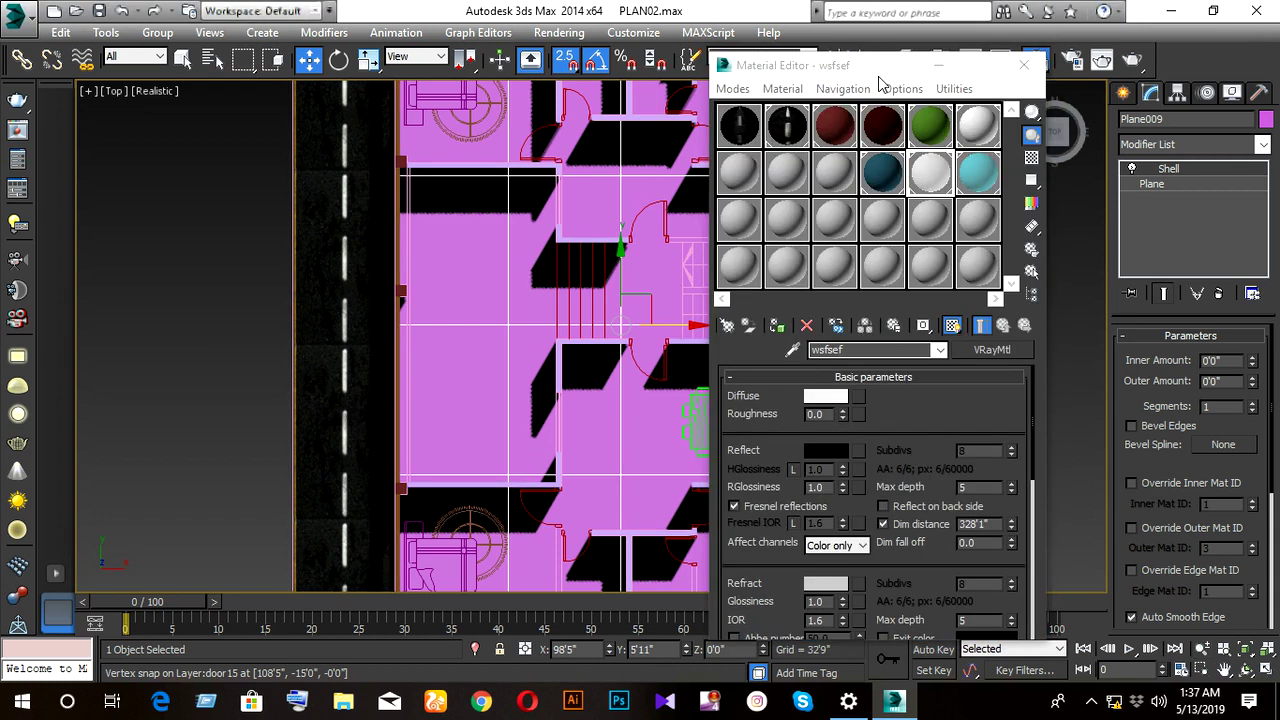
- Select the 07 - Default material and load a Tiles map into its Diffuse slot
{"action": "left_click", "coordinate": [980, 140]}
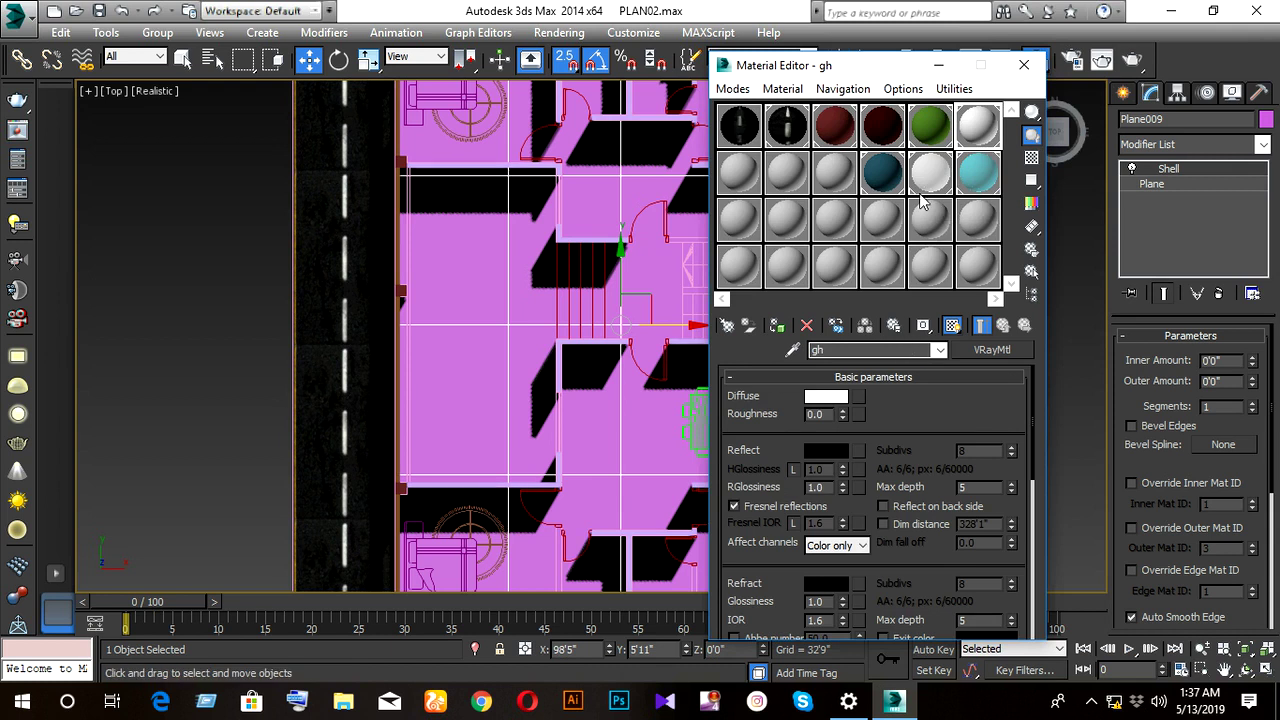
{"action": "left_click", "coordinate": [826, 183]}
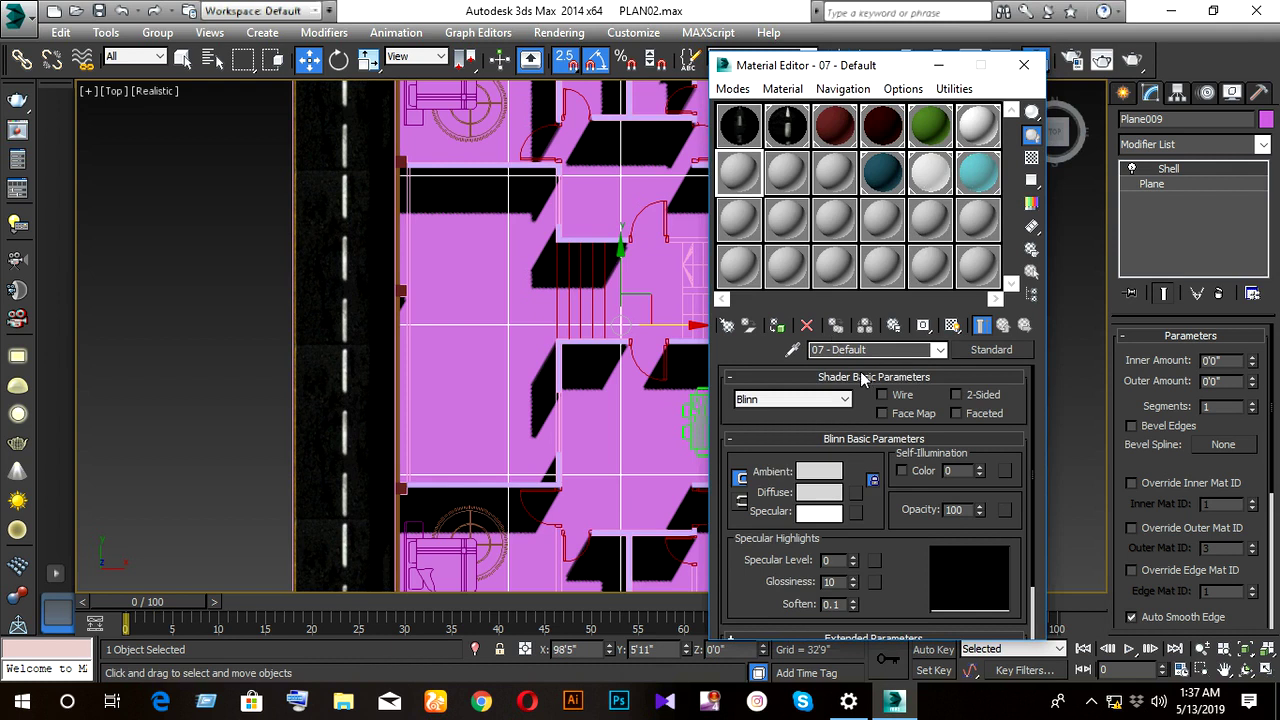
{"action": "scroll", "coordinate": [864, 376], "scroll_direction": "down", "scroll_amount": 1}
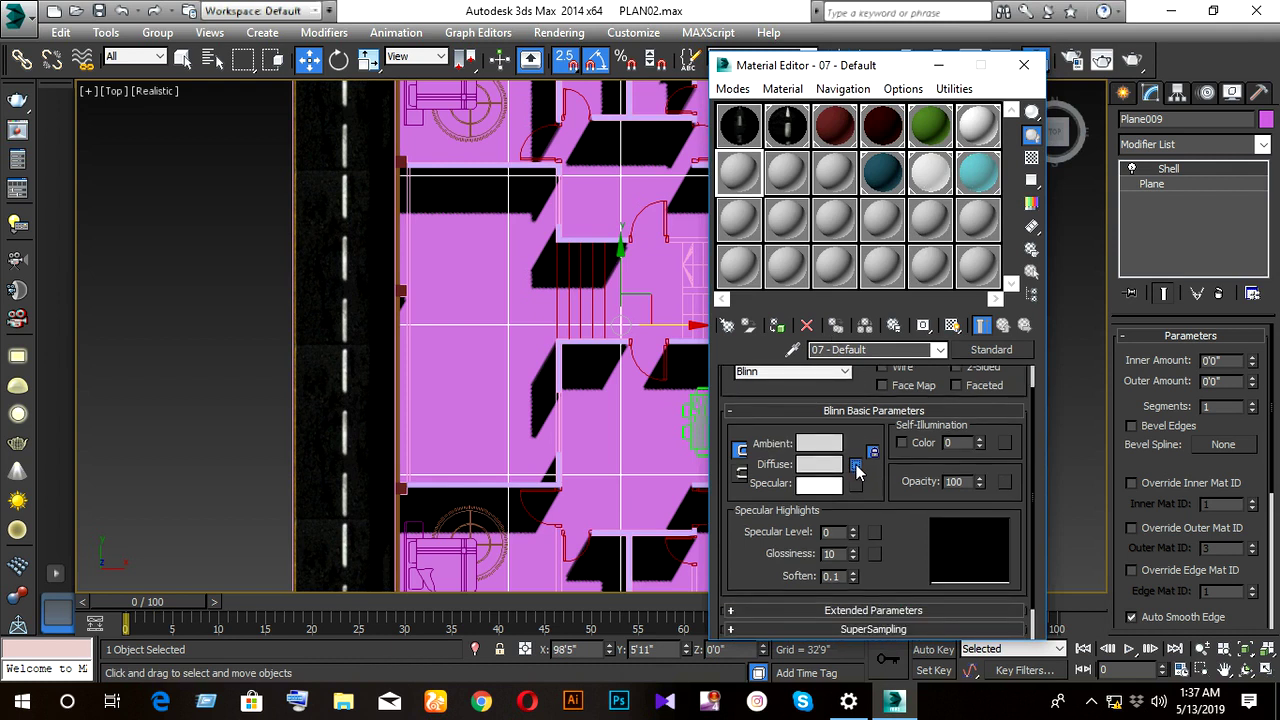
{"action": "left_click", "coordinate": [857, 466]}
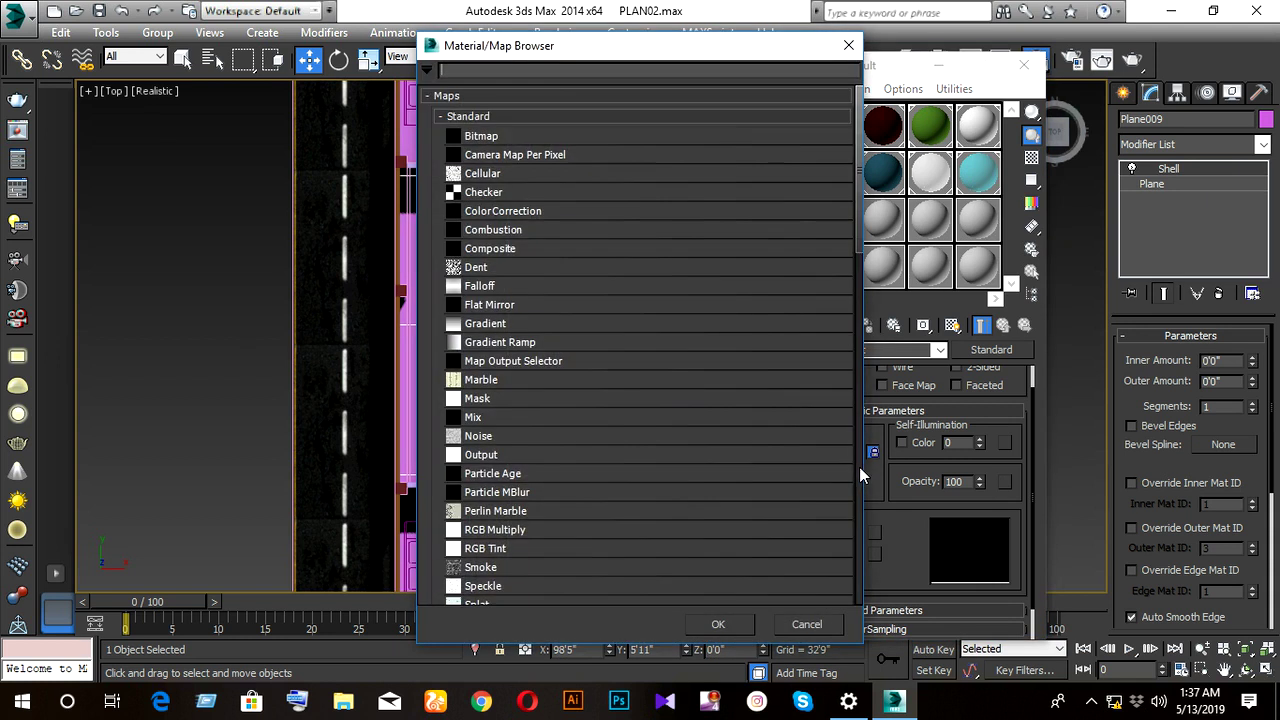
{"action": "scroll", "coordinate": [560, 360], "scroll_direction": "down", "scroll_amount": 3}
{"action": "scroll", "coordinate": [525, 455], "scroll_direction": "down", "scroll_amount": 2}
{"action": "scroll", "coordinate": [505, 500], "scroll_direction": "down", "scroll_amount": 1}
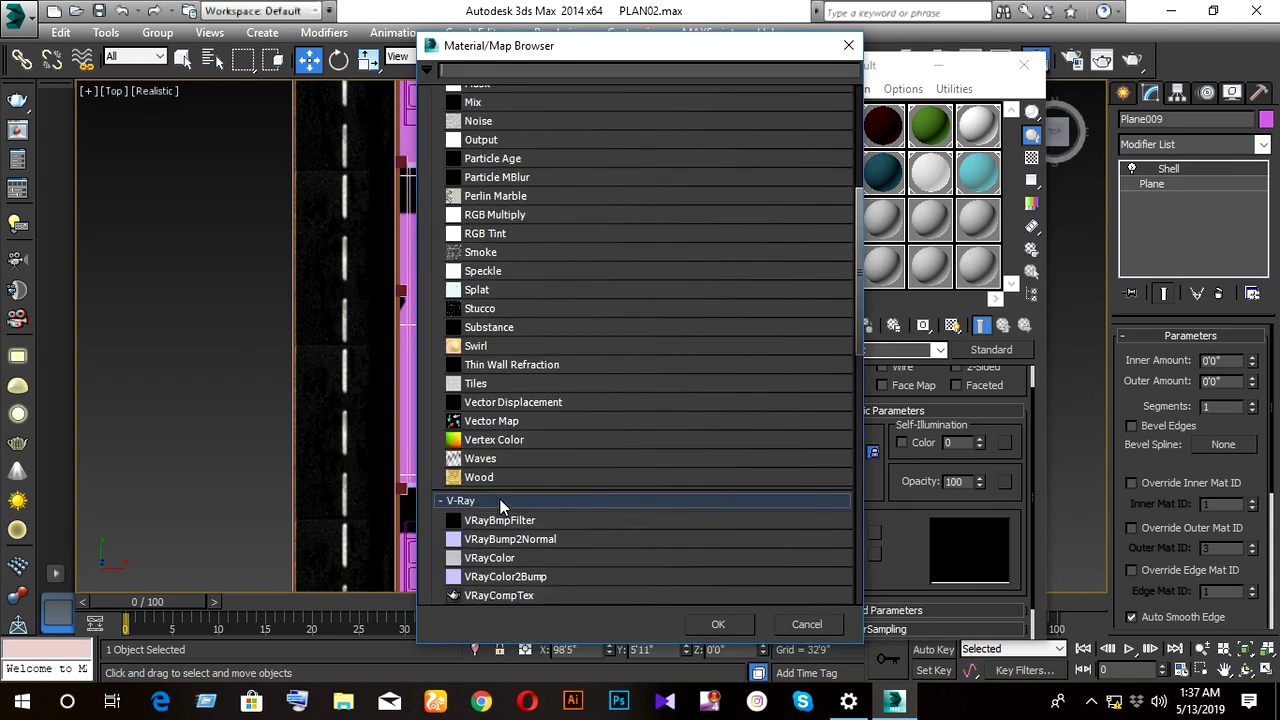
{"action": "scroll", "coordinate": [503, 505], "scroll_direction": "up", "scroll_amount": 1}
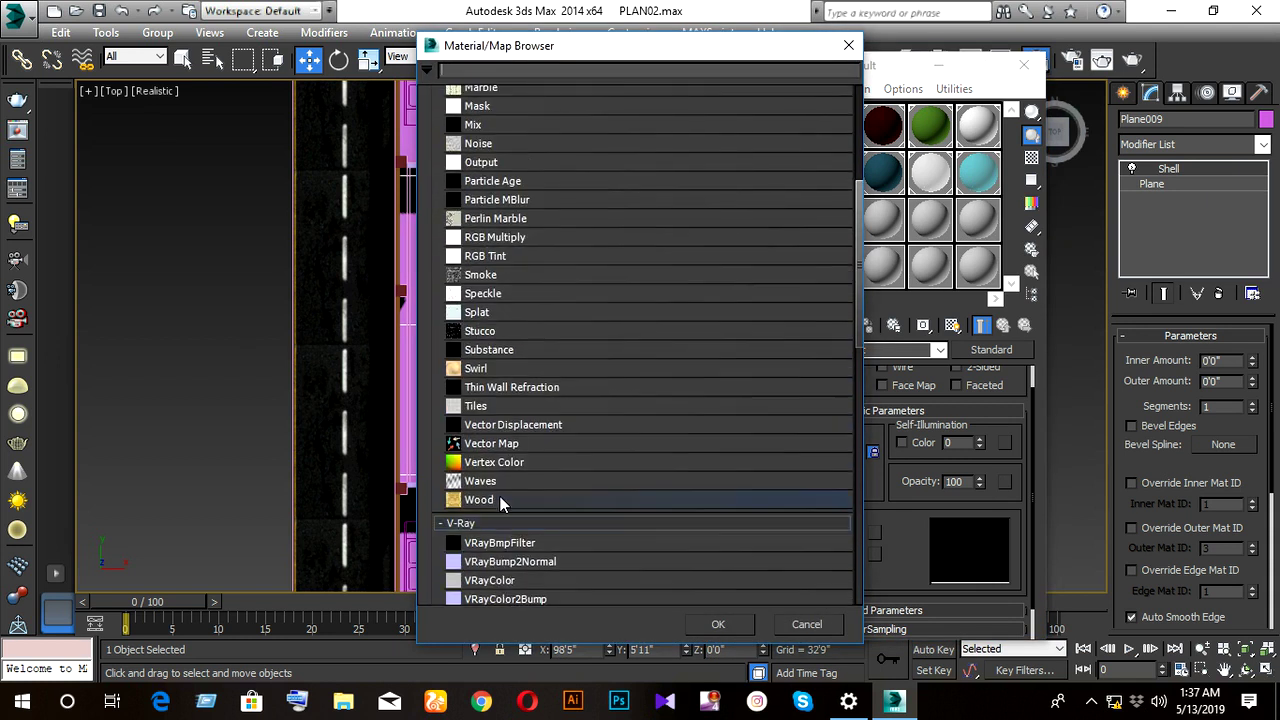
{"action": "double_click", "coordinate": [488, 407]}
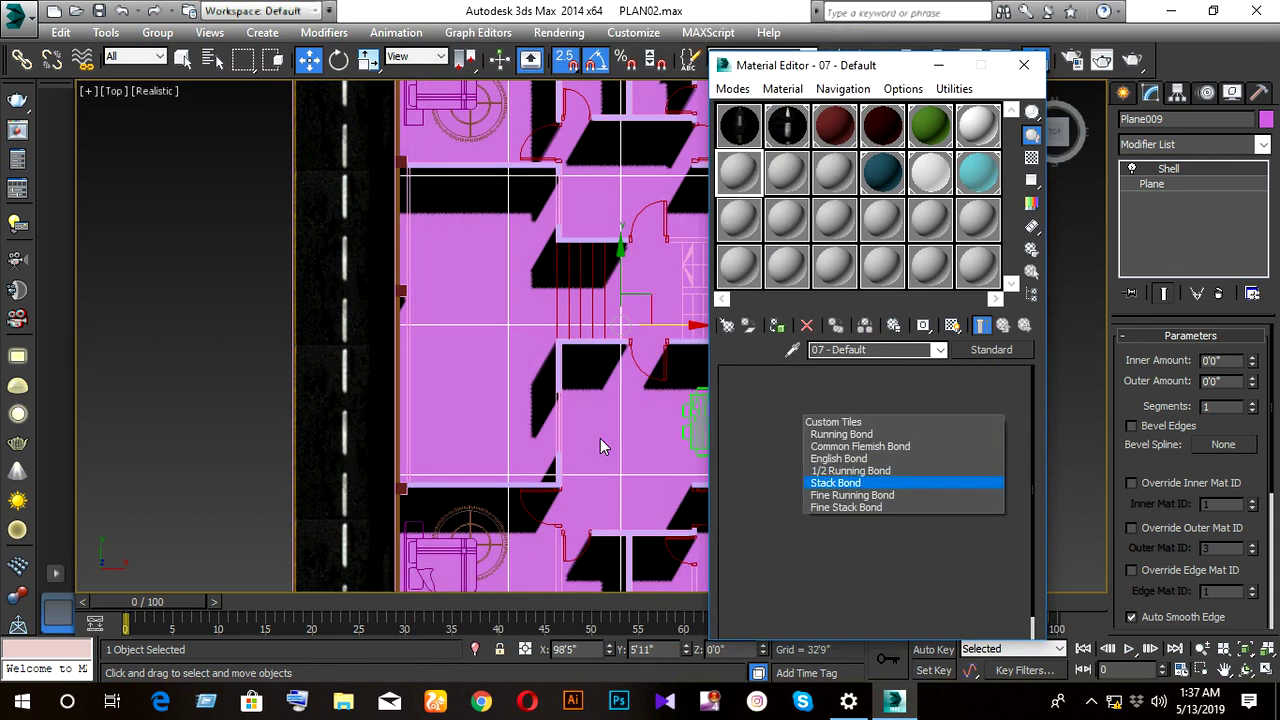
- Set the Tiles map's preset pattern to Stack Bond
{"action": "left_click_drag", "start_coordinate": [876, 410], "coordinate": [824, 452]}
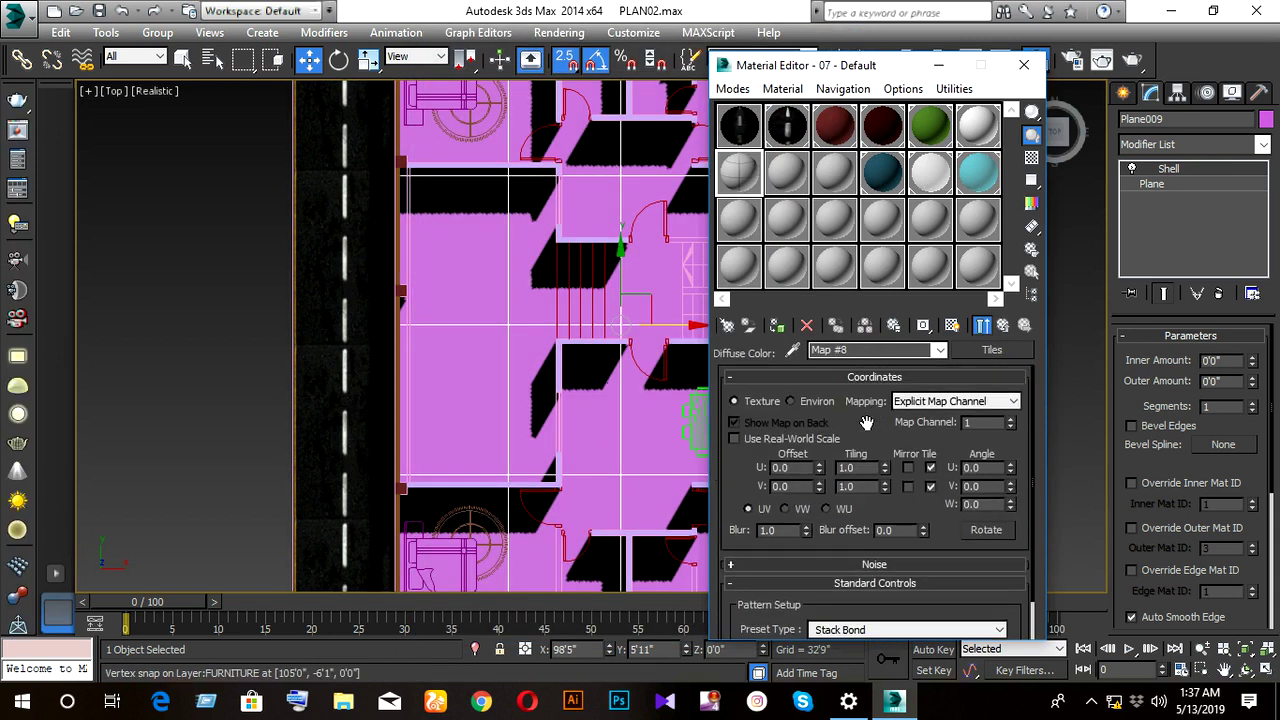
{"action": "scroll", "coordinate": [859, 402], "scroll_direction": "up", "scroll_amount": 1}
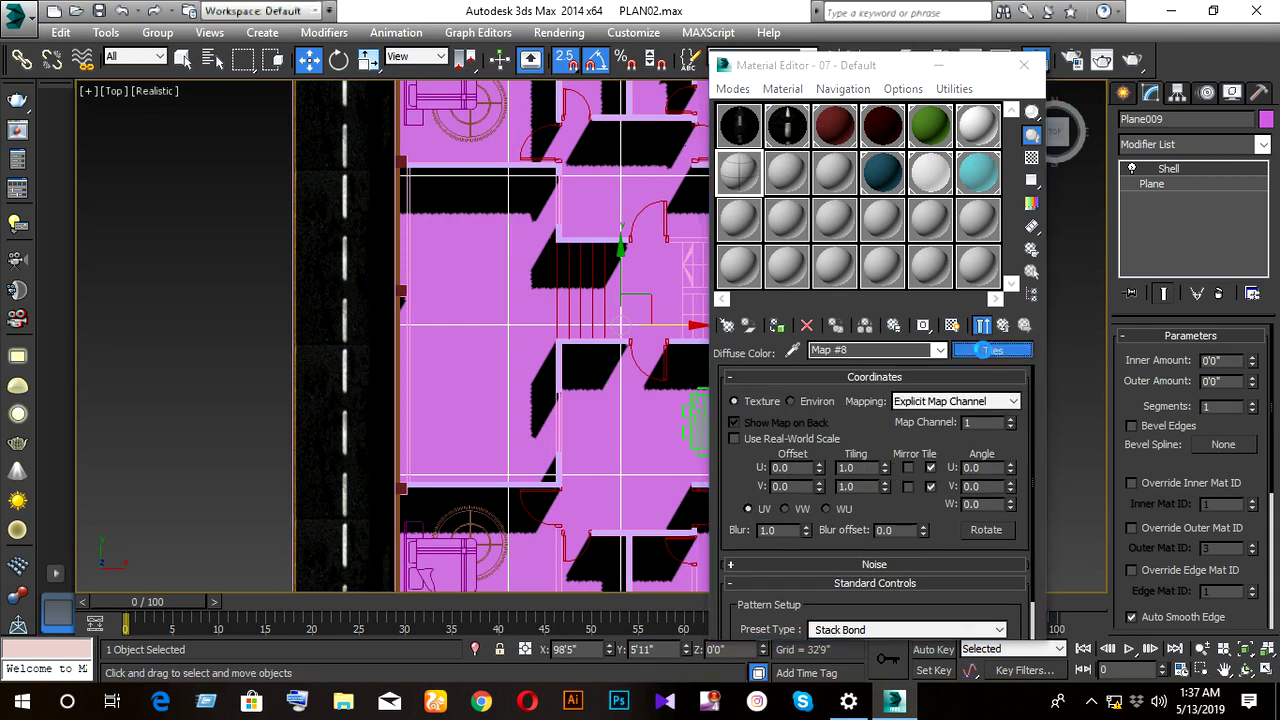
{"action": "left_click", "coordinate": [985, 352]}
{"action": "left_click", "coordinate": [846, 48]}
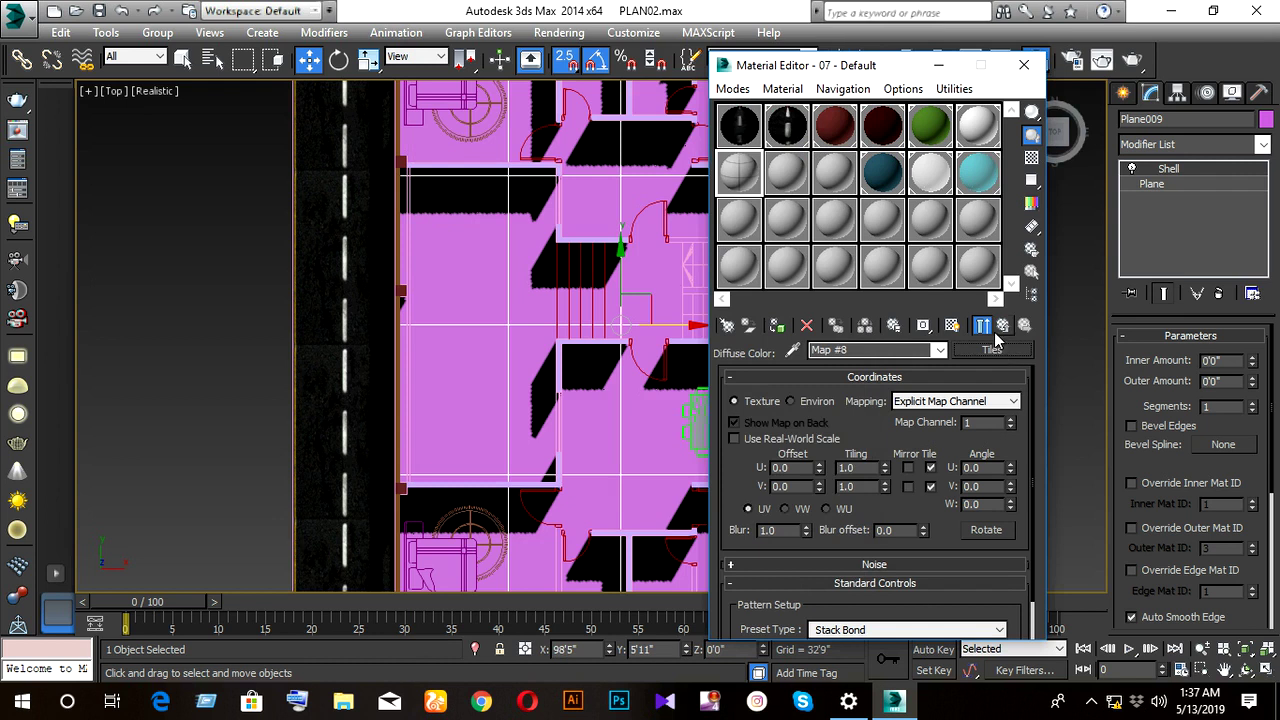
- Return to the 07 - Default material and set its diffuse colour to light cyan (150, 236, 219)
{"action": "left_click", "coordinate": [1002, 326]}
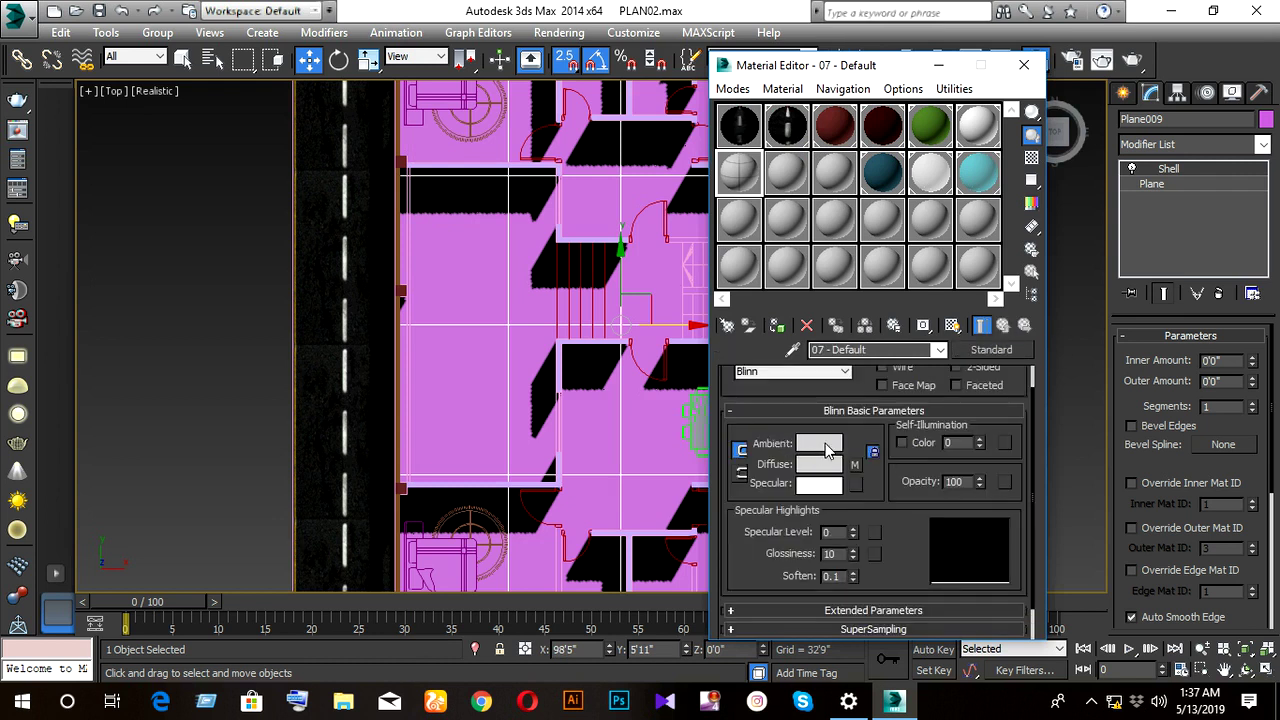
{"action": "left_click", "coordinate": [820, 464]}
{"action": "left_click", "coordinate": [458, 165]}
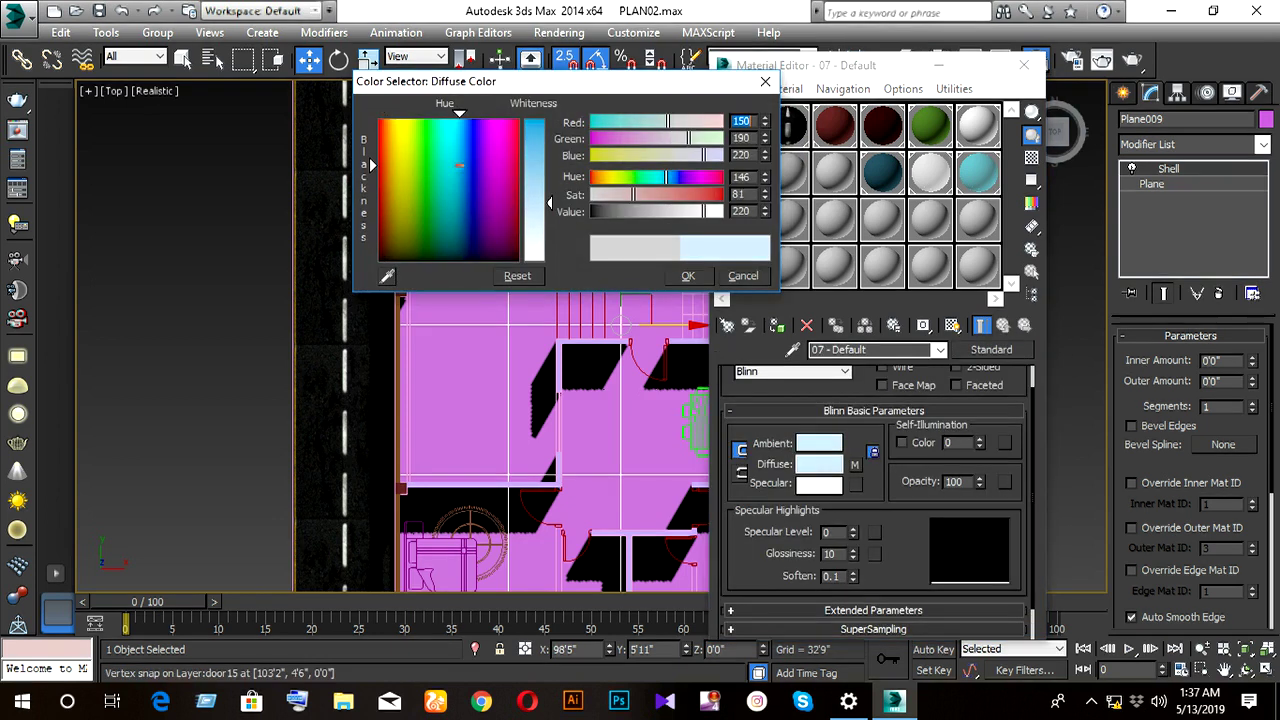
{"action": "left_click", "coordinate": [444, 146]}
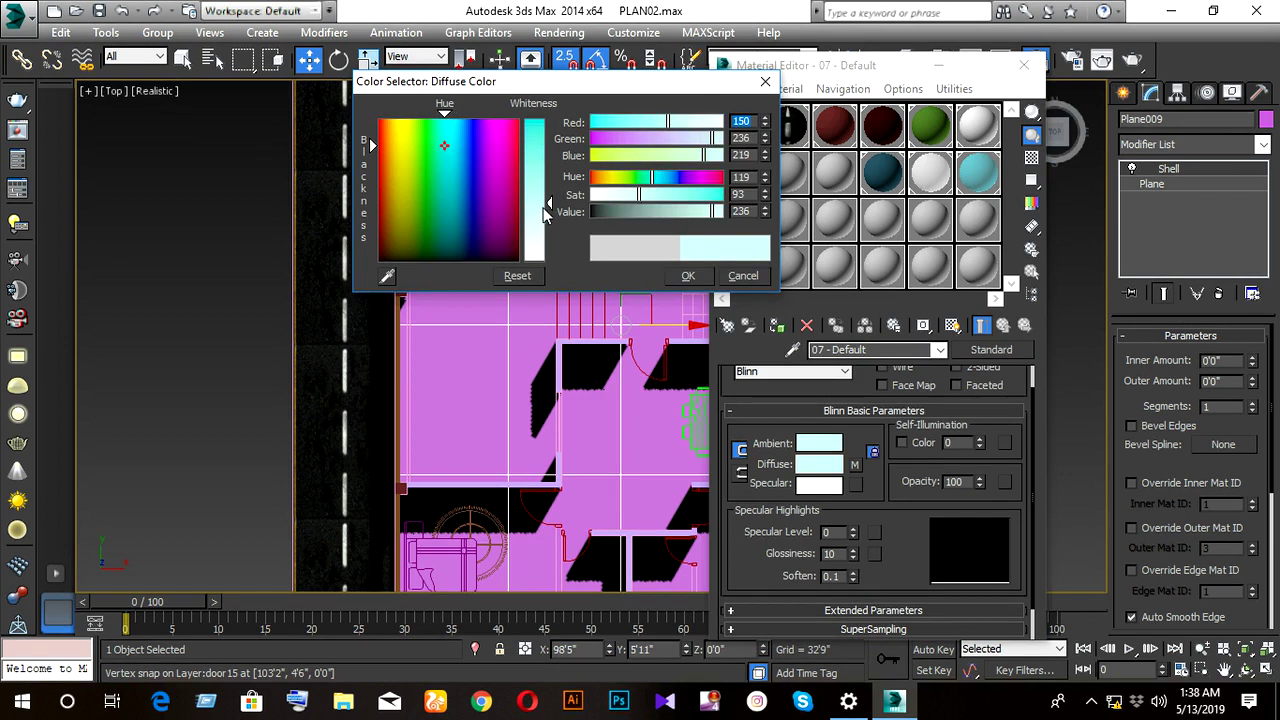
{"action": "left_click", "coordinate": [688, 275]}
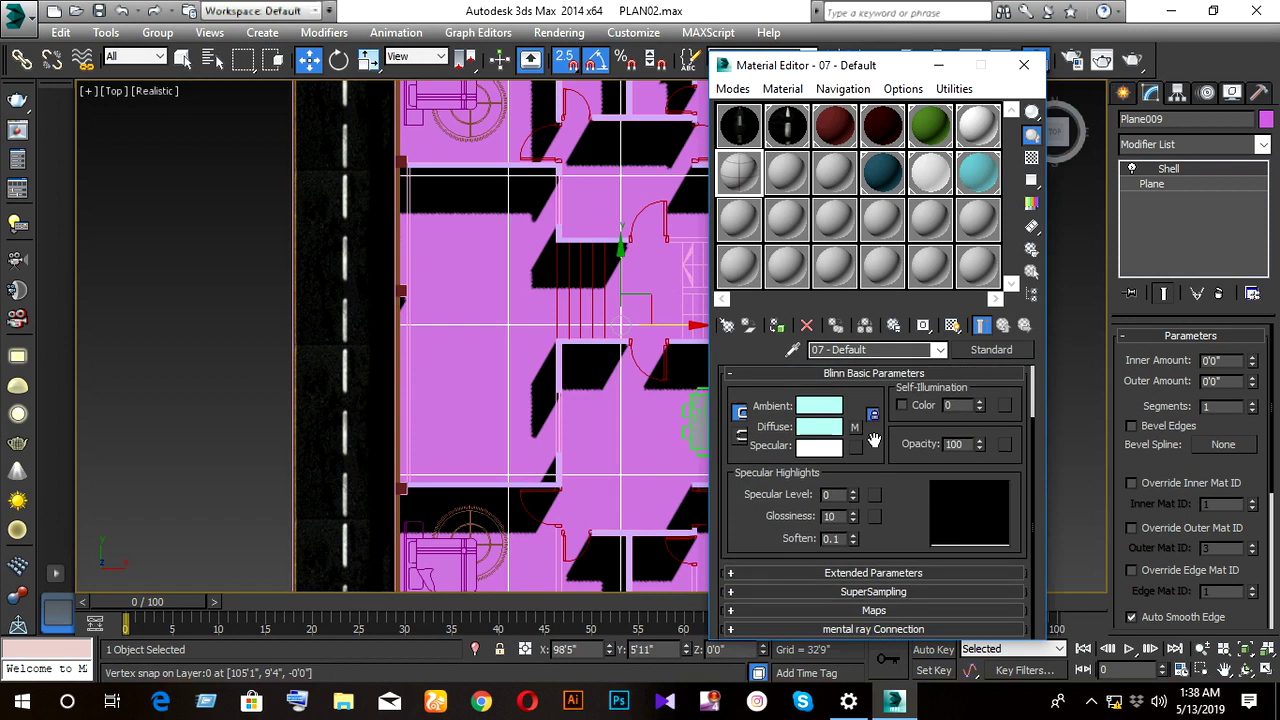
- Assign the material to the floor plane and show its tiles in the viewport
{"action": "left_click_drag", "start_coordinate": [883, 507], "coordinate": [882, 499]}
{"action": "left_click", "coordinate": [777, 325]}
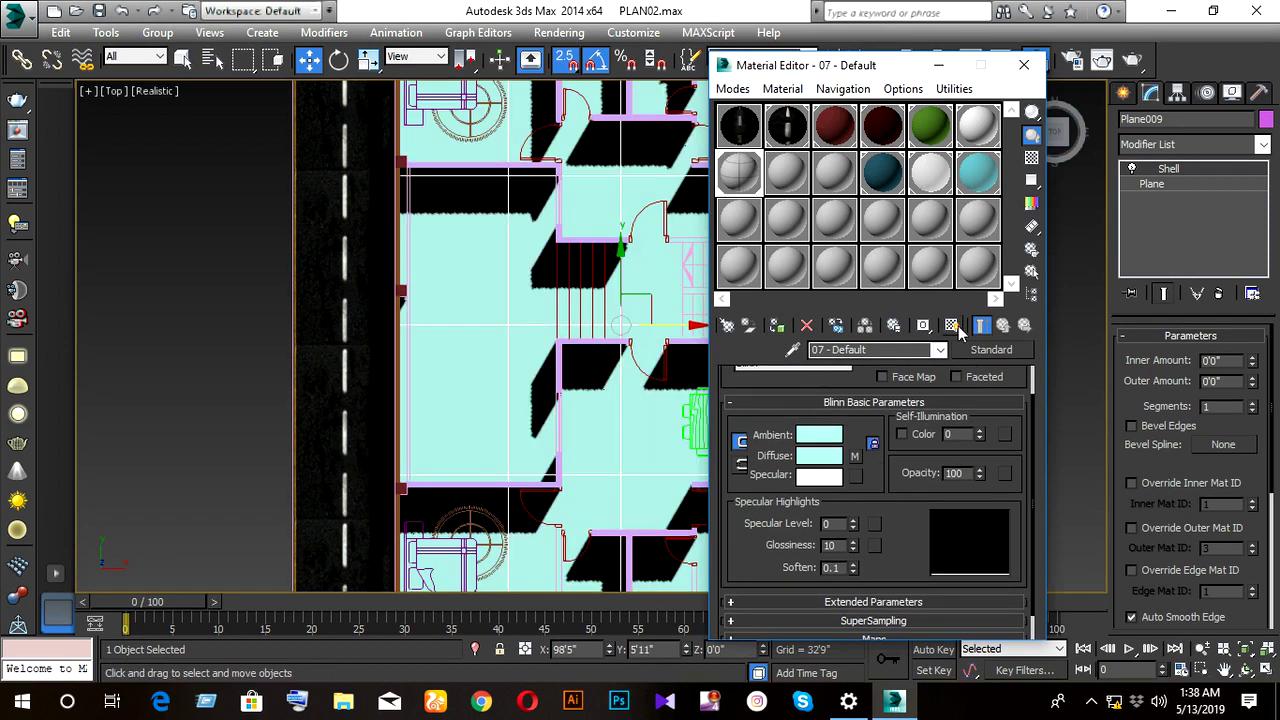
{"action": "left_click", "coordinate": [955, 327]}
- Close the Material Editor and add a Box-mapped UVW Map modifier to the floor plane
{"action": "left_click", "coordinate": [1023, 65]}
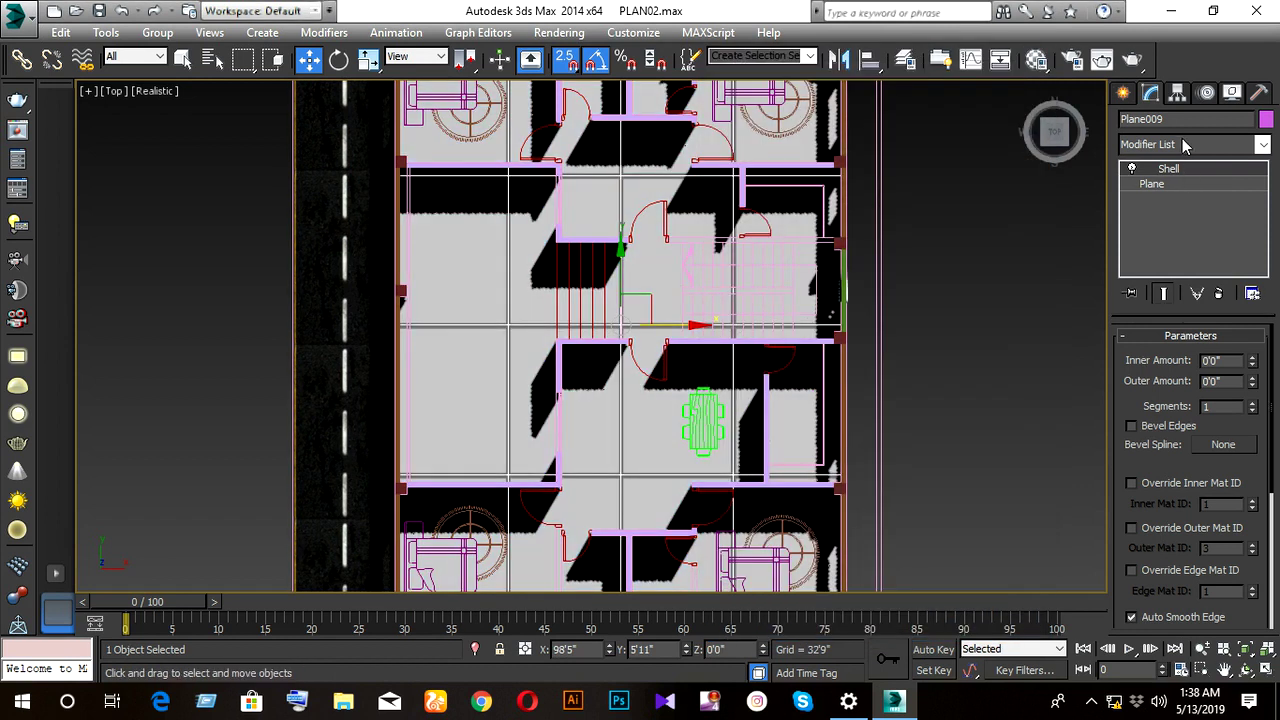
{"action": "left_click", "coordinate": [1190, 146]}
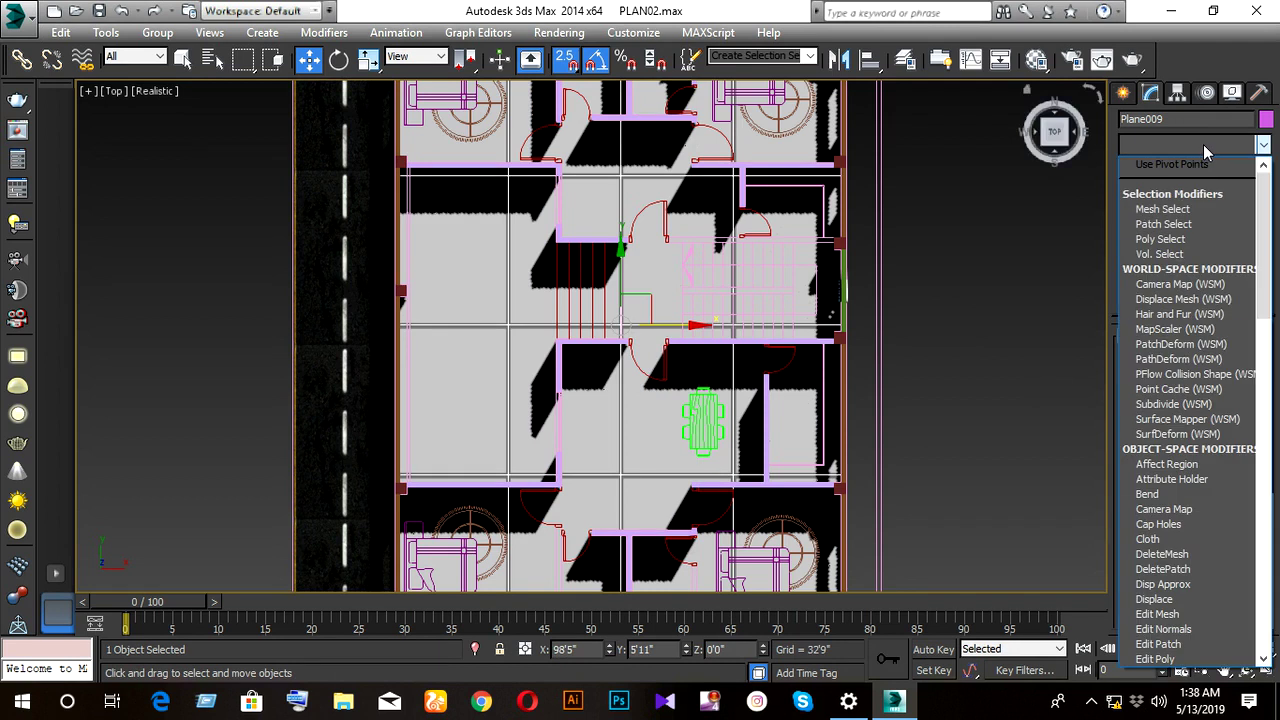
{"action": "key", "text": "u"}
{"action": "left_click", "coordinate": [1194, 494]}
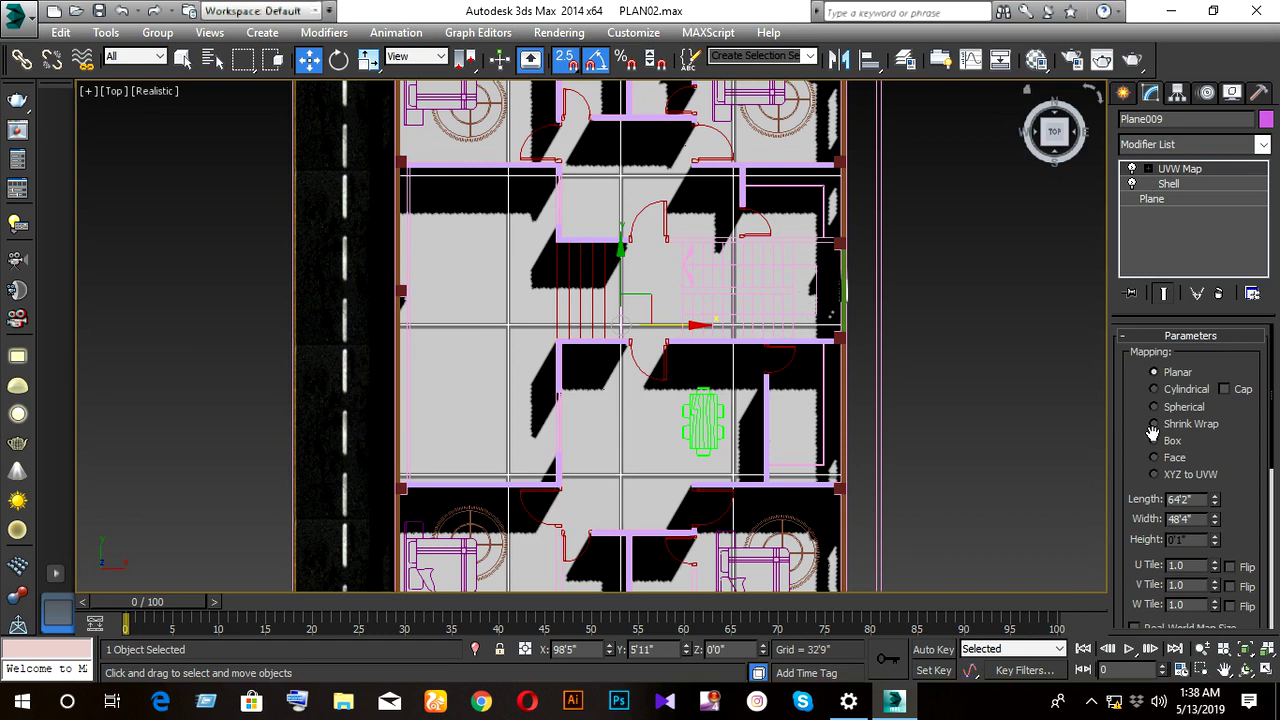
{"action": "left_click", "coordinate": [1154, 441]}
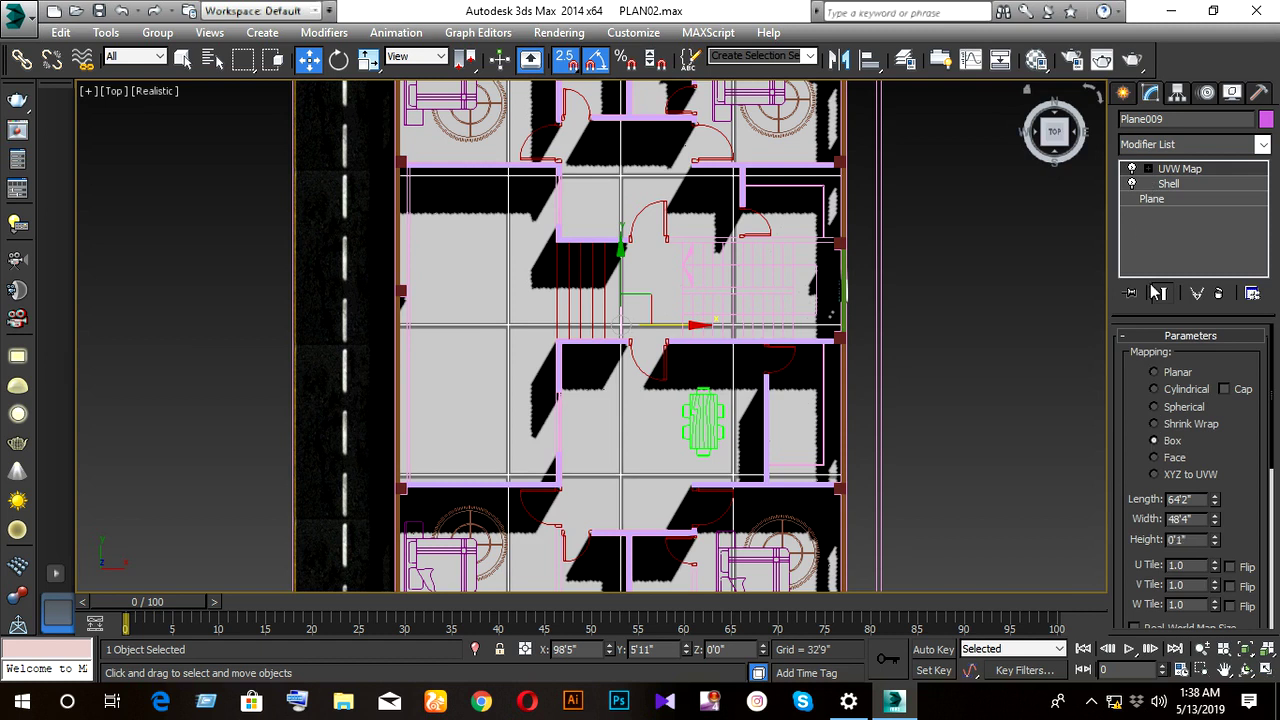
- Select the UVW Map modifier's Gizmo sub-object for editing in a tilted 3D view
{"action": "left_click", "coordinate": [1147, 169]}
{"action": "left_click", "coordinate": [1170, 186]}
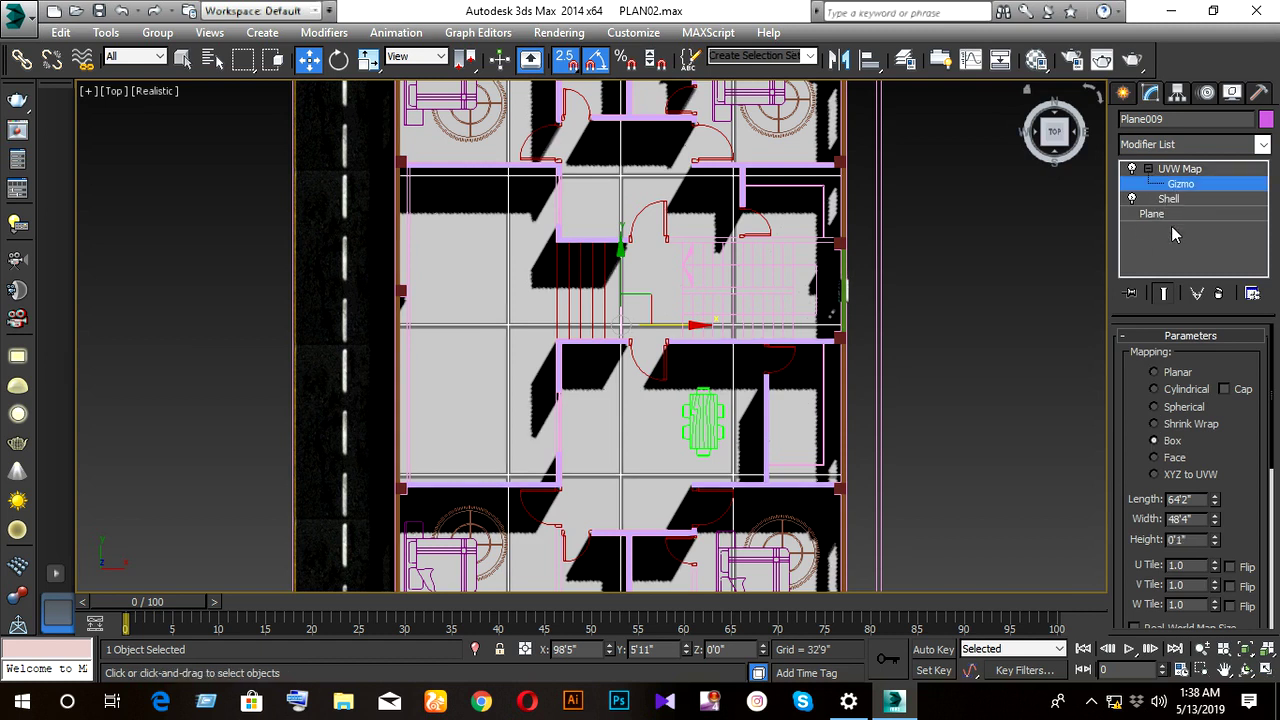
{"action": "scroll", "coordinate": [648, 430], "scroll_direction": "up", "scroll_amount": 2}
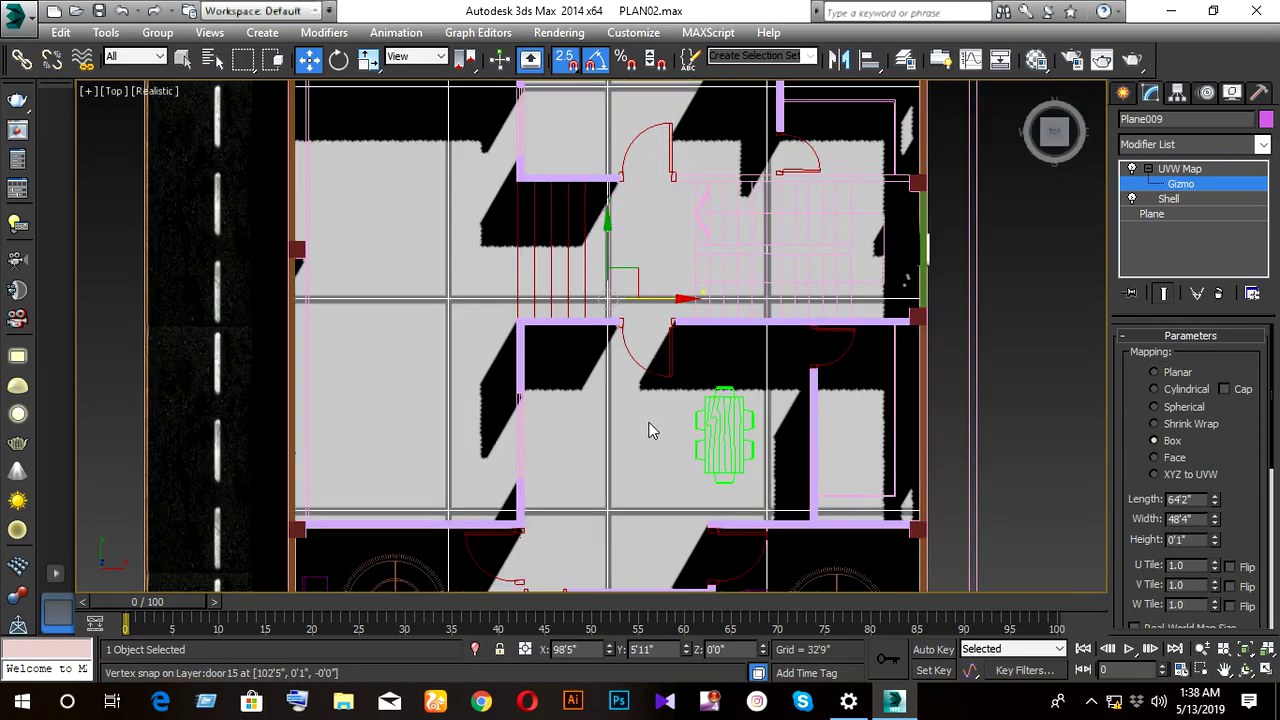
{"action": "mouse_move", "coordinate": [643, 440]}
{"action": "middle_mouse_down", "text": "alt"}
{"action": "mouse_move", "coordinate": [657, 389]}
{"action": "mouse_move", "coordinate": [611, 371]}
{"action": "mouse_move", "coordinate": [676, 402]}
{"action": "mouse_move", "coordinate": [610, 420]}
{"action": "mouse_move", "coordinate": [550, 458]}
{"action": "mouse_move", "coordinate": [580, 480]}
{"action": "middle_mouse_up", "text": "alt"}
{"action": "scroll", "coordinate": [611, 371], "scroll_direction": "down", "scroll_amount": 3}
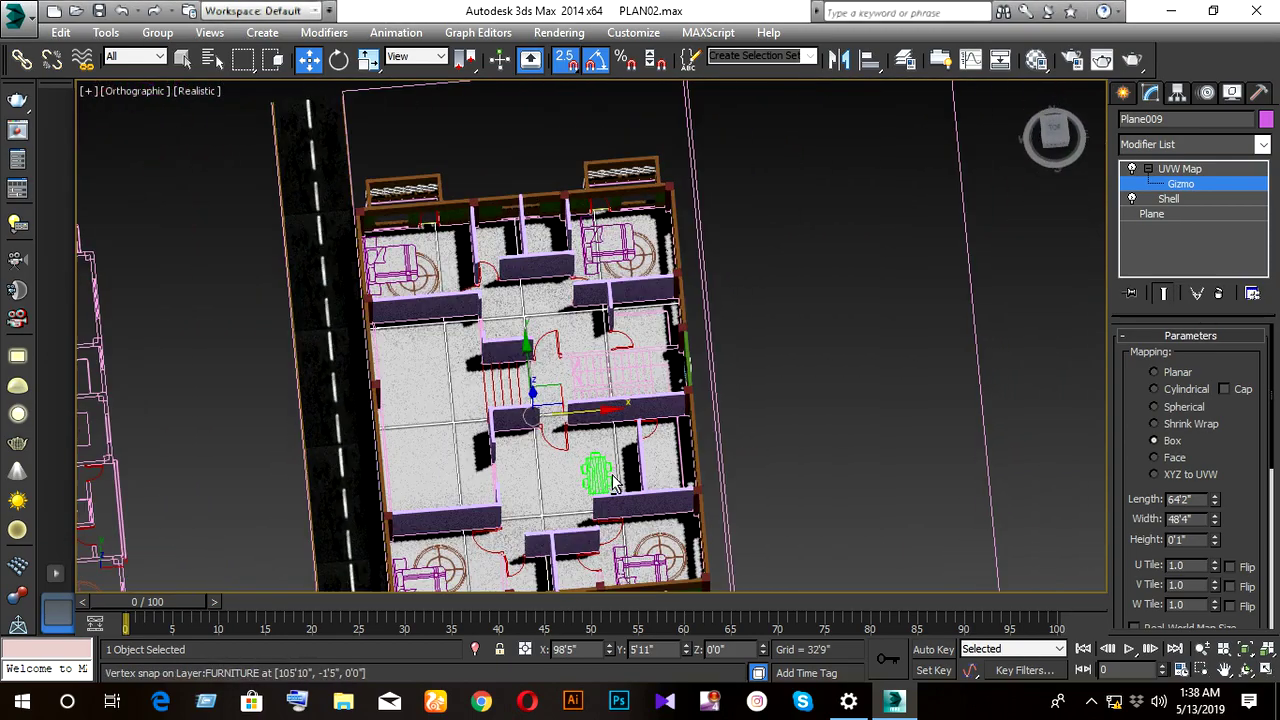
- Scale the UVW Map gizmo in the 3D view to change the tile size
{"action": "key", "text": "r"}
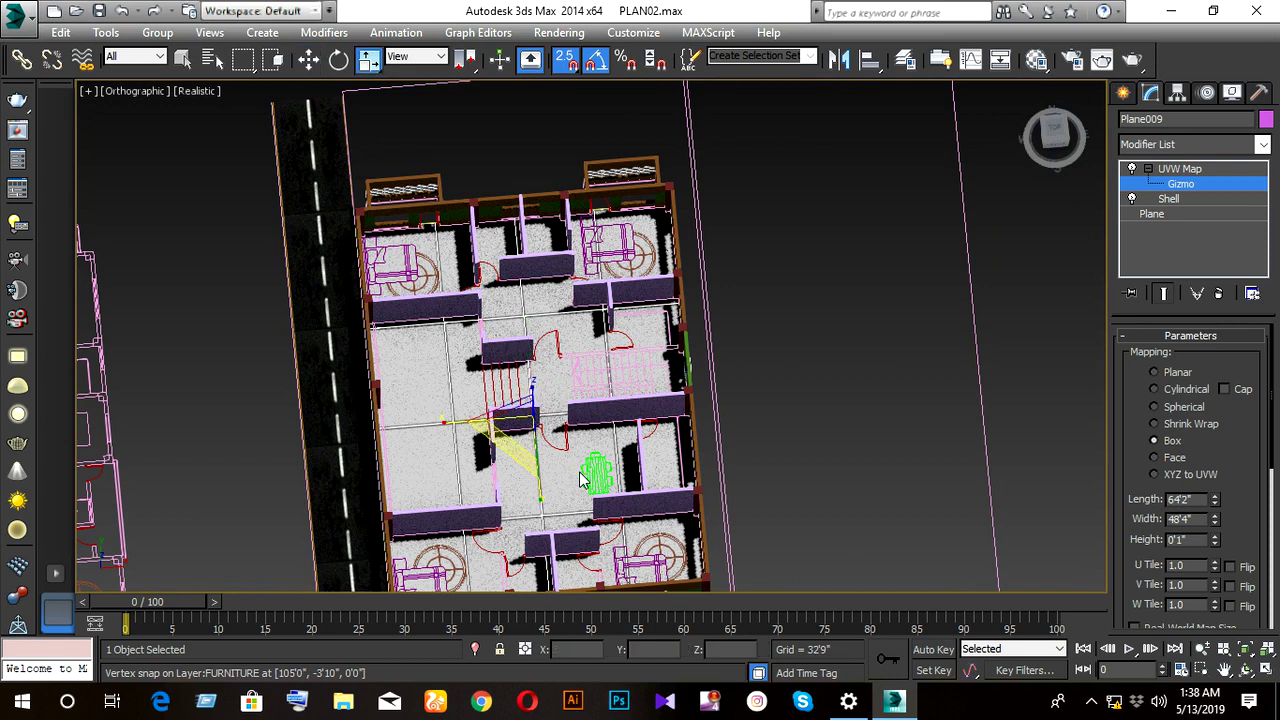
{"action": "scroll", "coordinate": [545, 420], "scroll_direction": "up", "scroll_amount": 3}
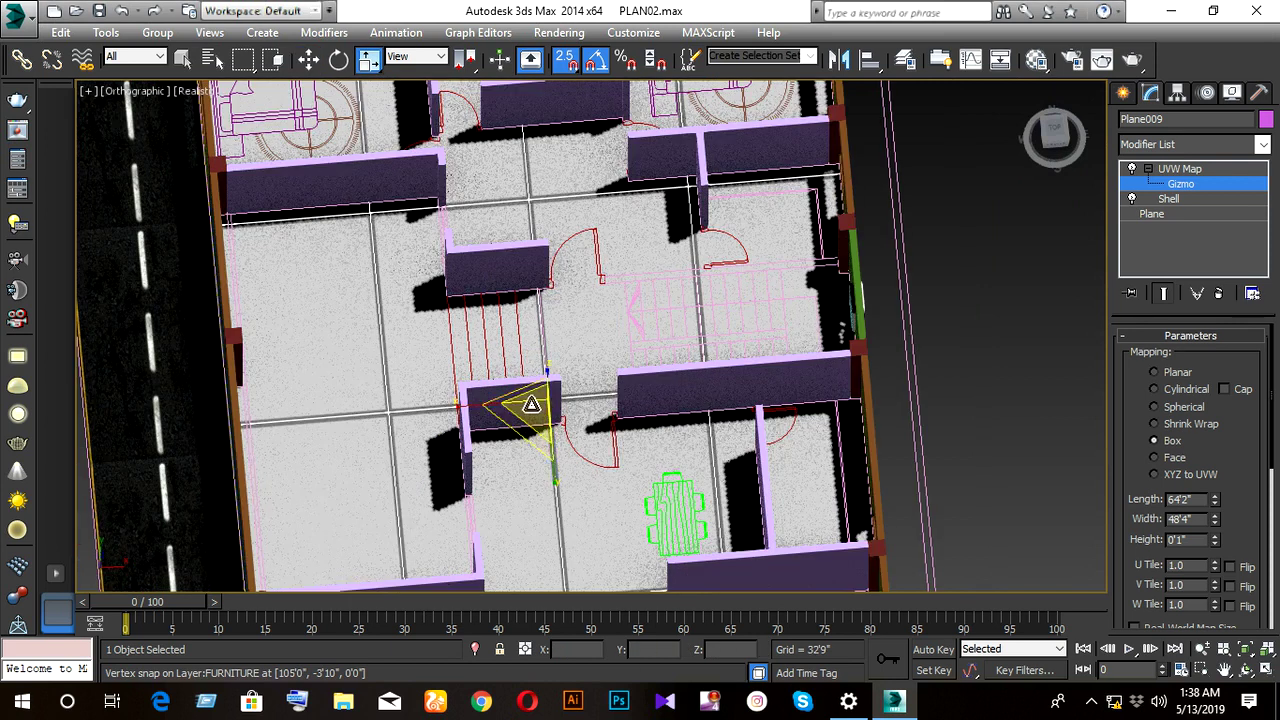
{"action": "left_click_drag", "start_coordinate": [528, 410], "coordinate": [493, 507]}
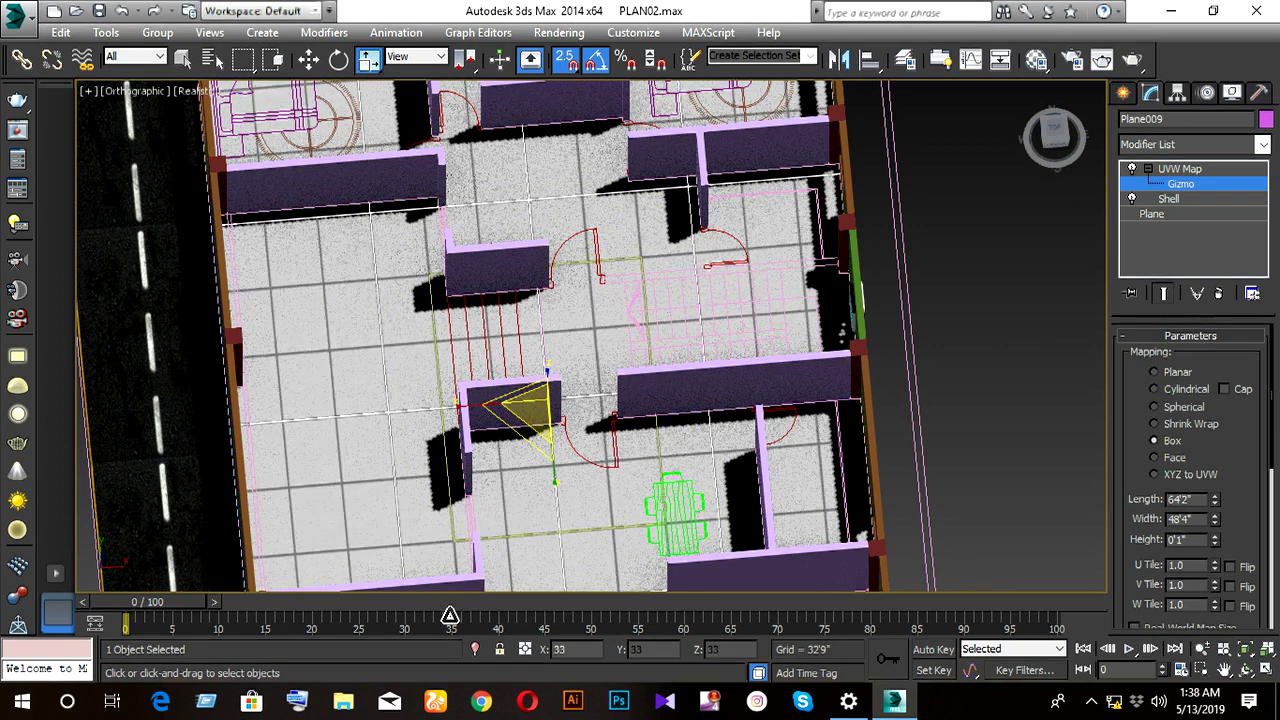
{"action": "scroll", "coordinate": [600, 415], "scroll_direction": "down", "scroll_amount": 2}
{"action": "scroll", "coordinate": [598, 415], "scroll_direction": "down", "scroll_amount": 2}
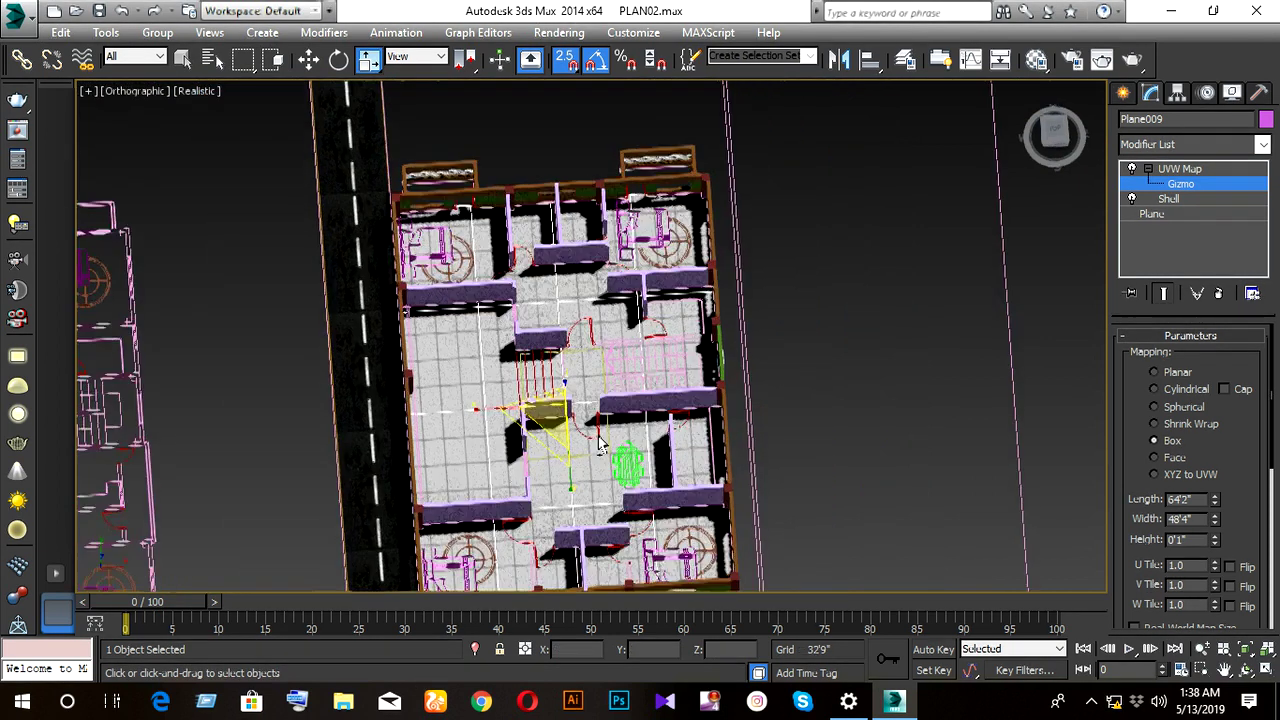
- Shrink the gizmo in Top view, scale it uniformly for a finer grid, and reopen the Material Editor
{"action": "key", "text": "t"}
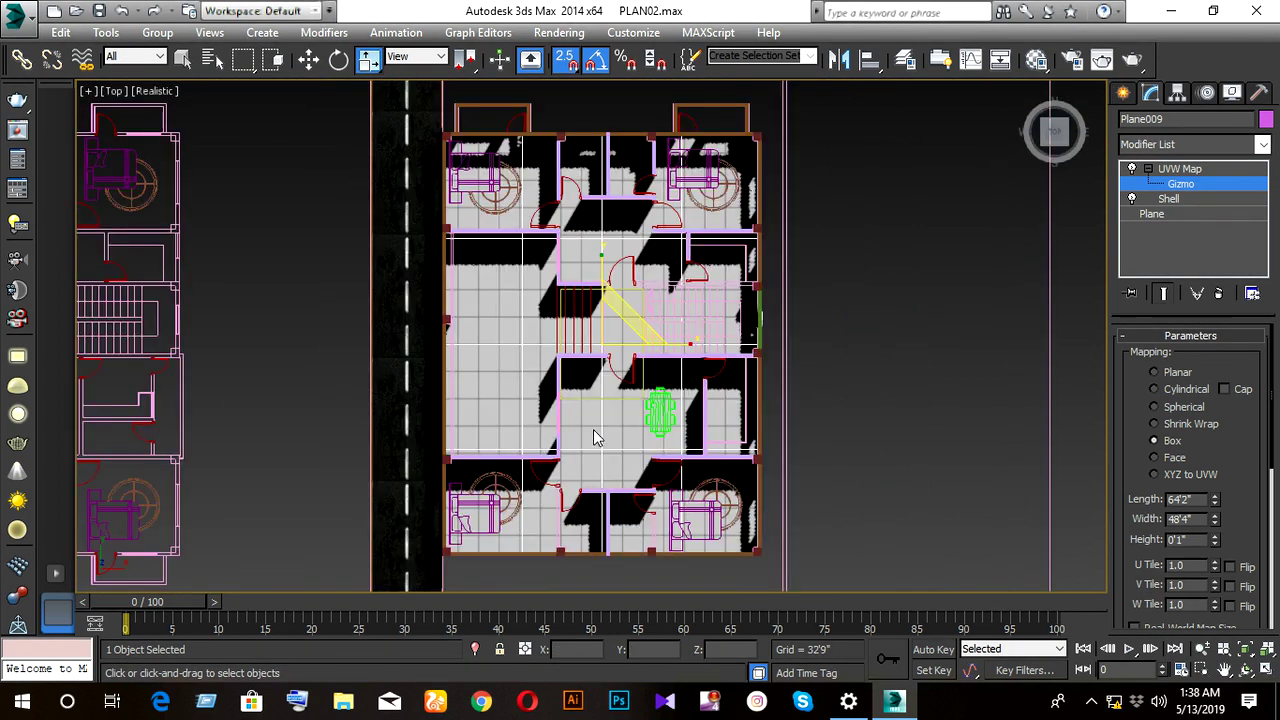
{"action": "scroll", "coordinate": [613, 320], "scroll_direction": "up", "scroll_amount": 5}
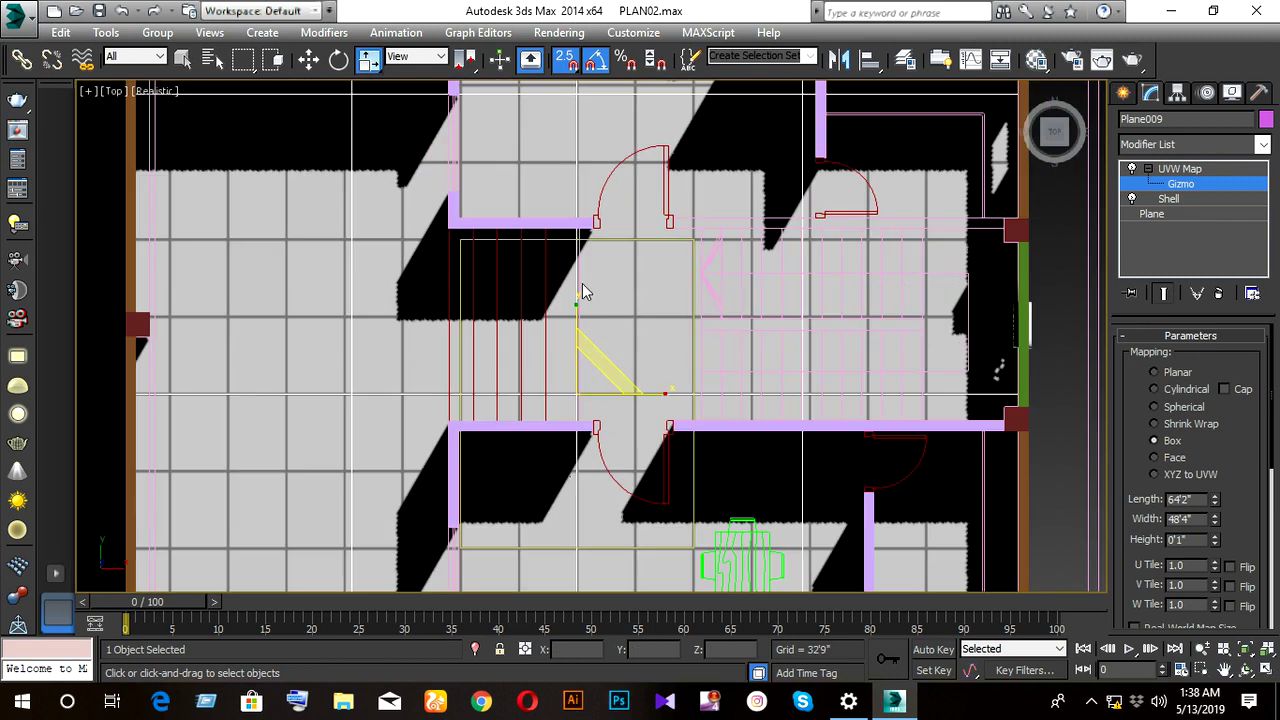
{"action": "left_click_drag", "start_coordinate": [577, 309], "coordinate": [585, 333]}
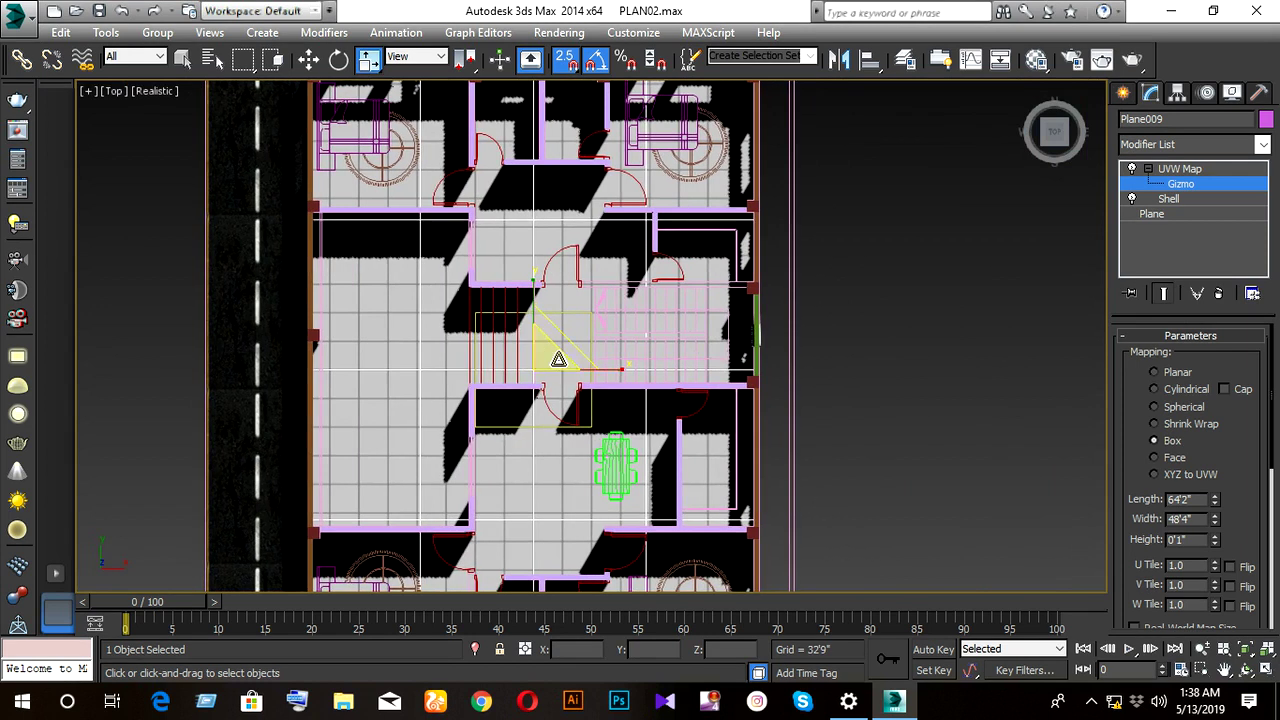
{"action": "scroll", "coordinate": [560, 370], "scroll_direction": "up", "scroll_amount": 2}
{"action": "scroll", "coordinate": [560, 365], "scroll_direction": "down", "scroll_amount": 3}
{"action": "scroll", "coordinate": [569, 391], "scroll_direction": "down", "scroll_amount": 2}
{"action": "mouse_move", "coordinate": [569, 391]}
{"action": "middle_mouse_down", "text": "alt"}
{"action": "mouse_move", "coordinate": [577, 271]}
{"action": "mouse_move", "coordinate": [543, 314]}
{"action": "middle_mouse_up", "text": "alt"}
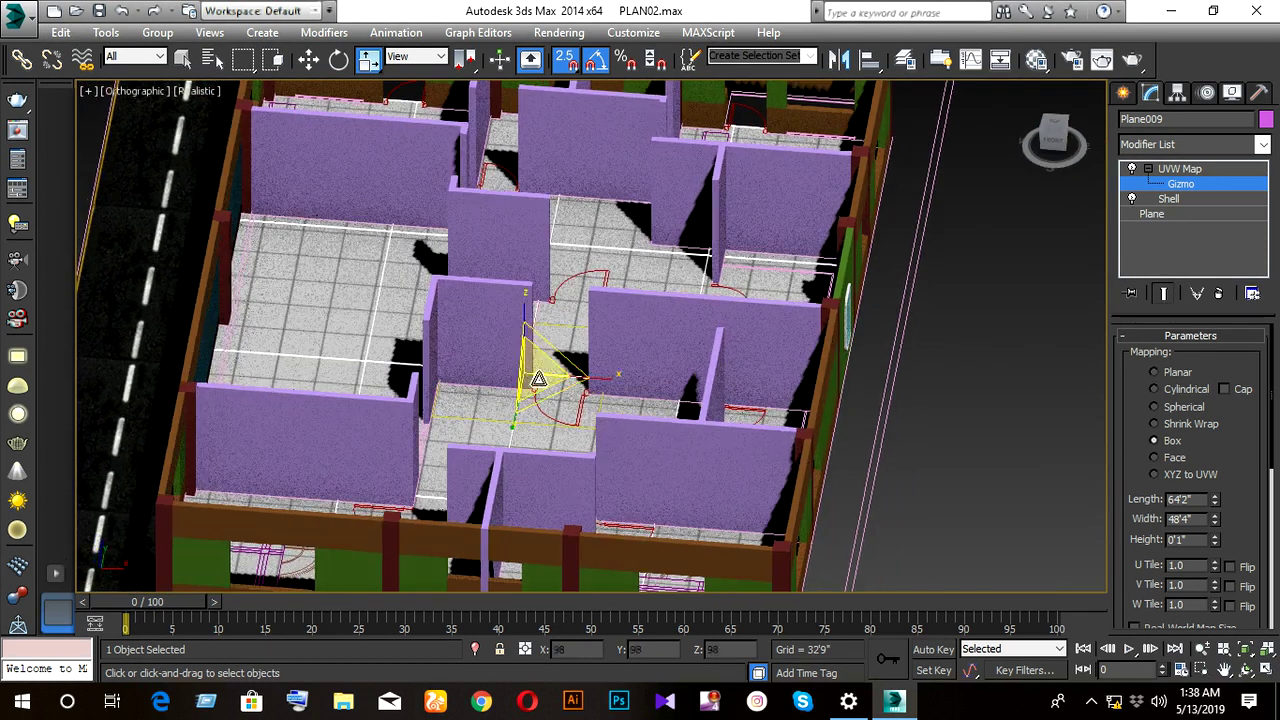
{"action": "left_click_drag", "start_coordinate": [534, 371], "coordinate": [567, 451]}
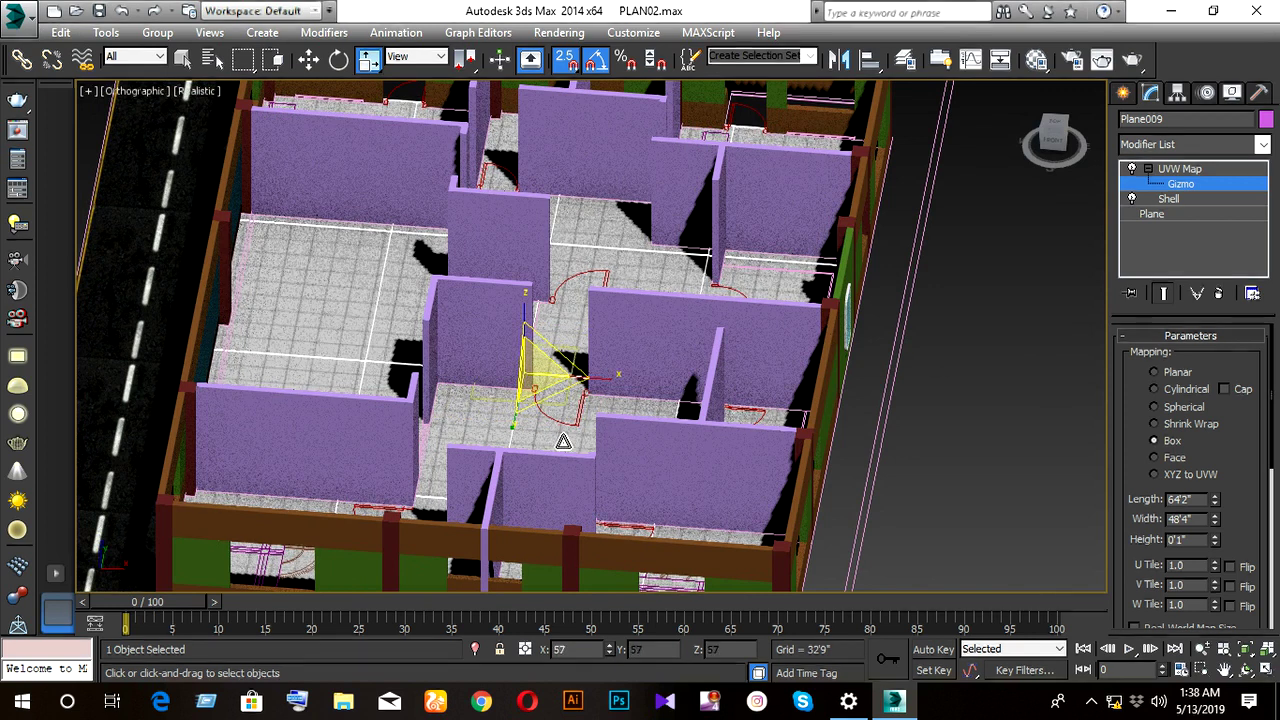
{"action": "scroll", "coordinate": [567, 451], "scroll_direction": "up", "scroll_amount": 3}
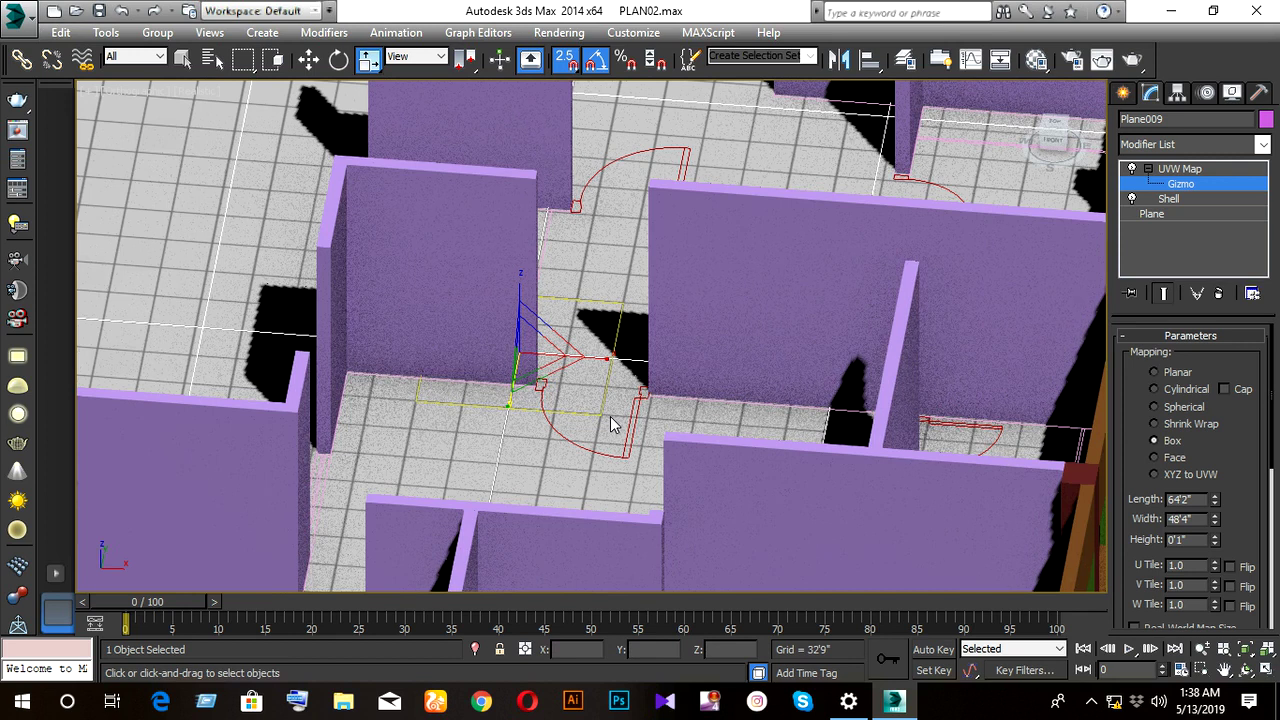
{"action": "key", "text": "m"}
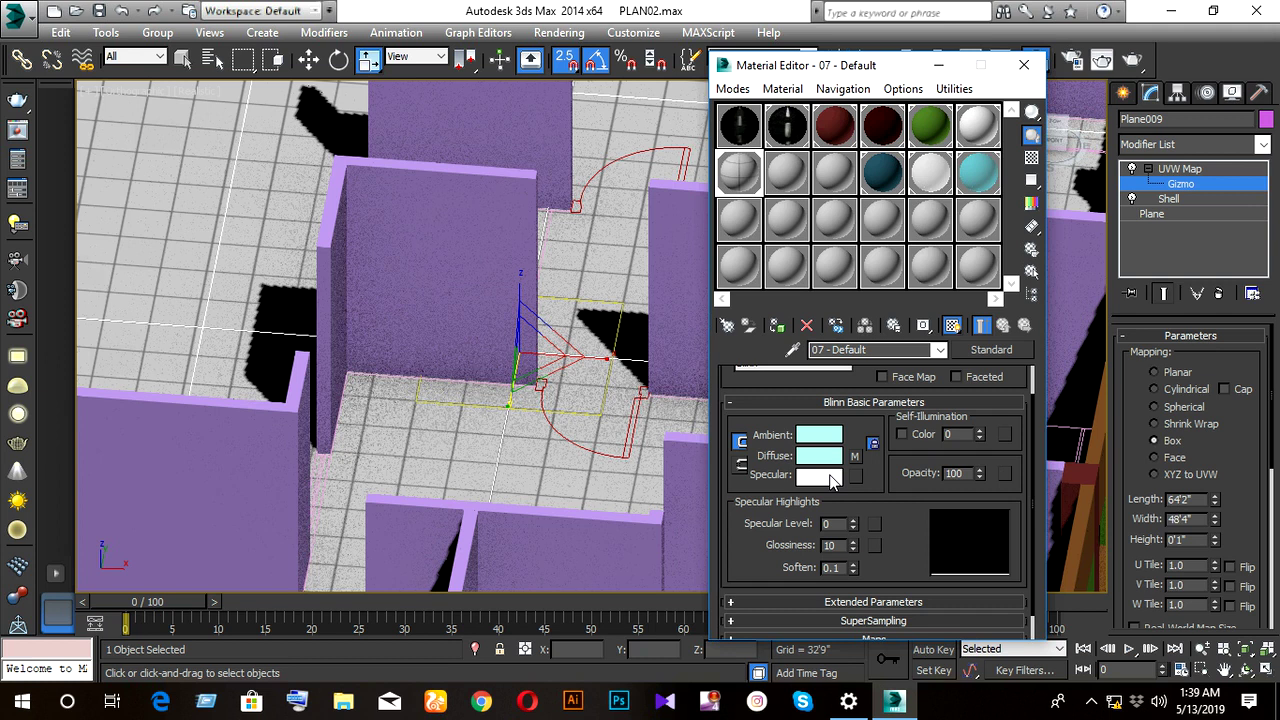
- Set the floor material's specular colour to light cyan
{"action": "scroll", "coordinate": [830, 478], "scroll_direction": "down", "scroll_amount": 1}
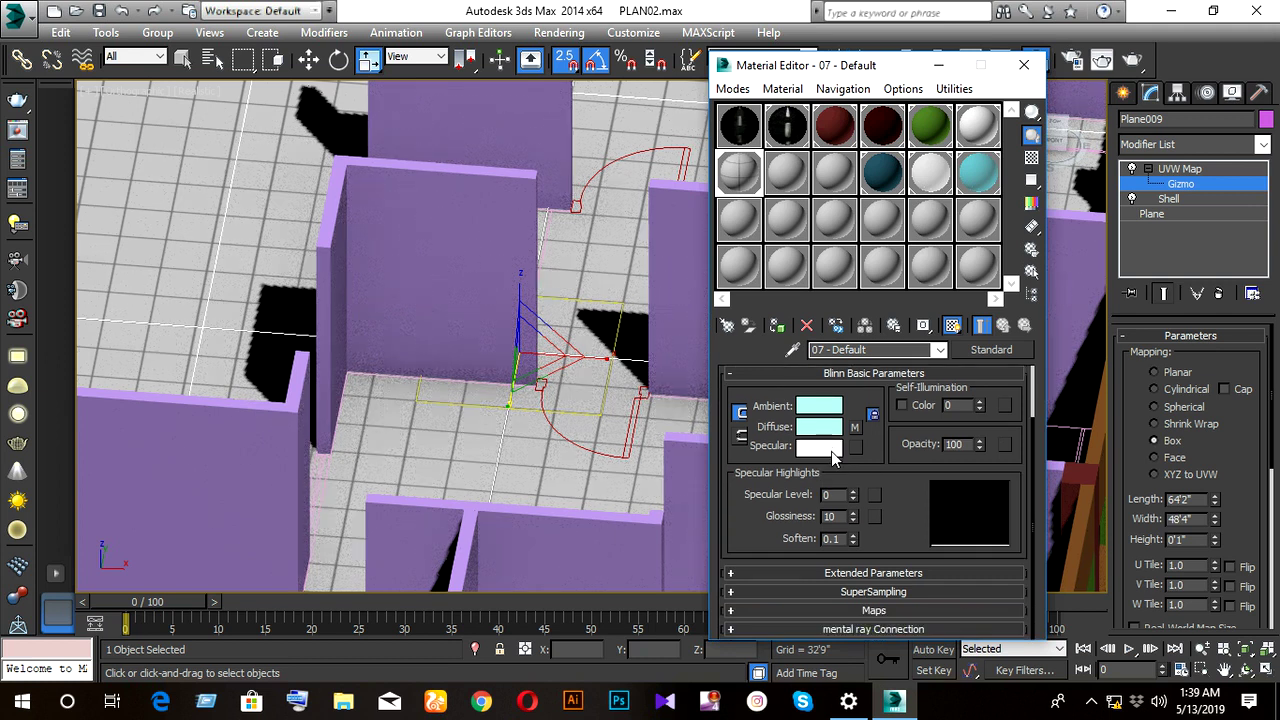
{"action": "left_click", "coordinate": [831, 451]}
{"action": "left_click", "coordinate": [447, 160]}
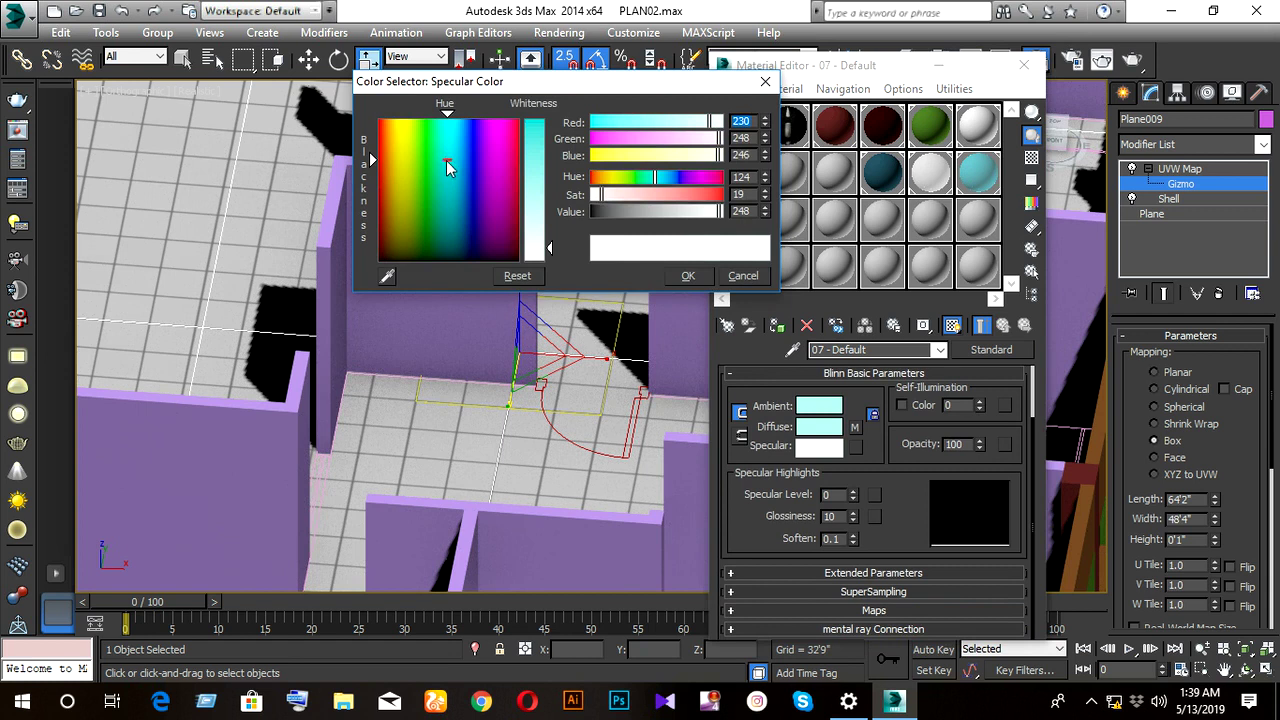
{"action": "left_click", "coordinate": [688, 275]}
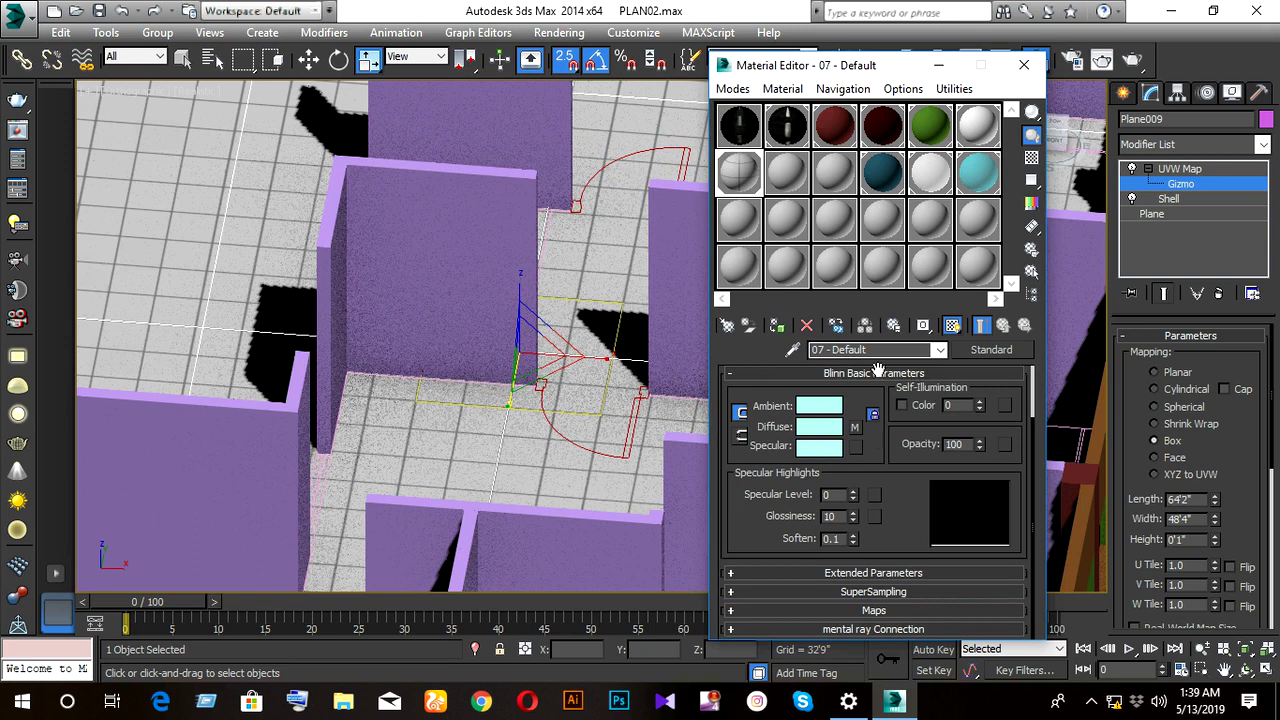
- In the diffuse Tiles map's Advanced Controls, set the tile texture colour to light cyan
{"action": "scroll", "coordinate": [878, 447], "scroll_direction": "up", "scroll_amount": 2}
{"action": "scroll", "coordinate": [870, 420], "scroll_direction": "down", "scroll_amount": 2}
{"action": "left_click", "coordinate": [855, 428]}
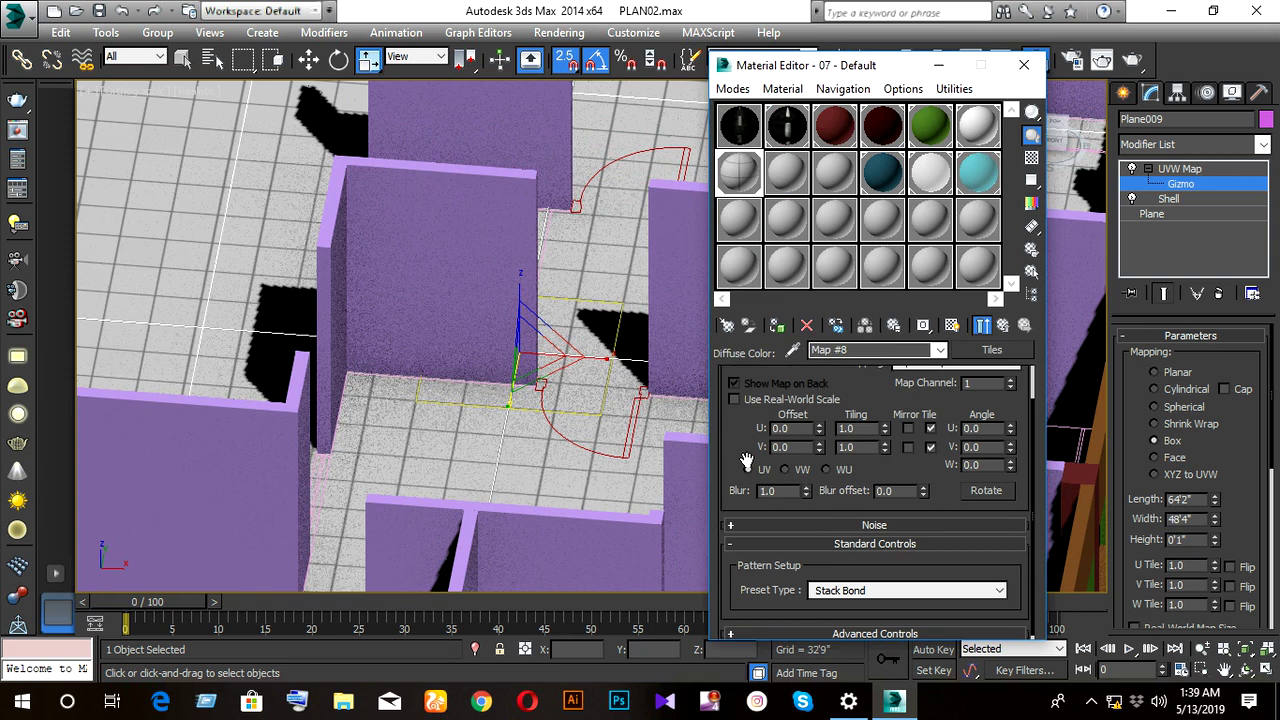
{"action": "scroll", "coordinate": [746, 461], "scroll_direction": "down", "scroll_amount": 1}
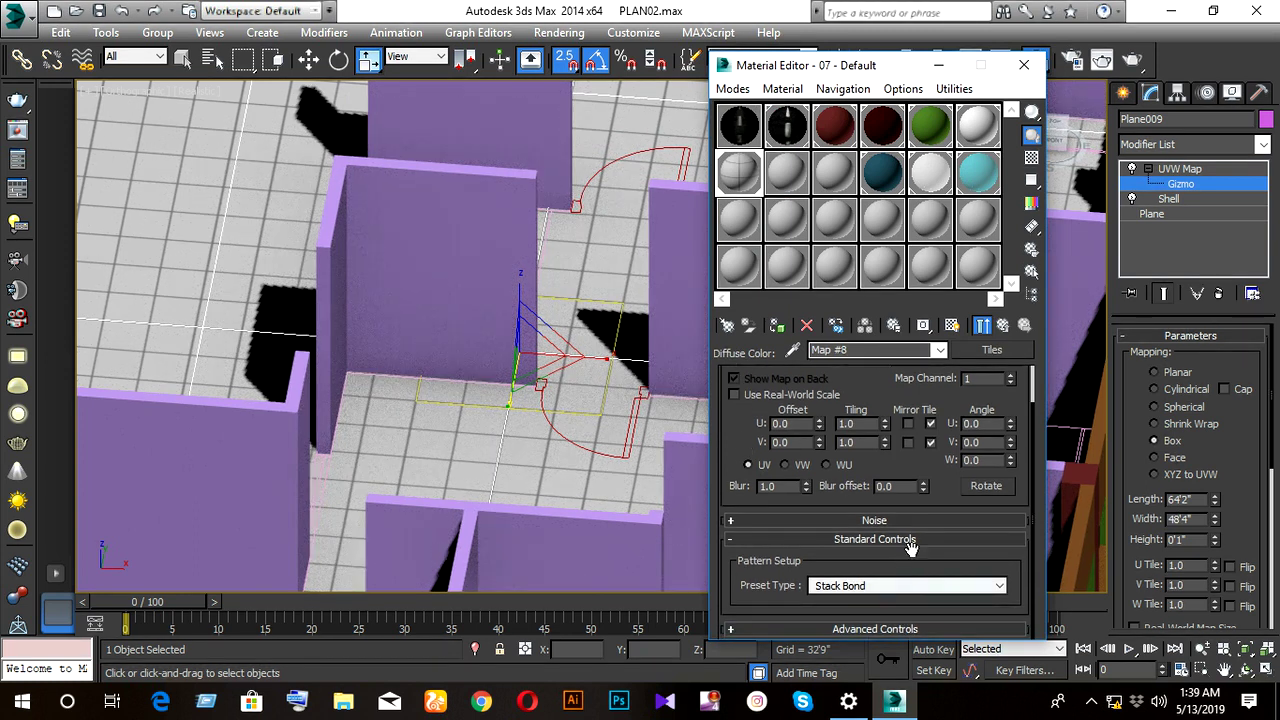
{"action": "left_click", "coordinate": [820, 629]}
{"action": "scroll", "coordinate": [853, 545], "scroll_direction": "down", "scroll_amount": 1}
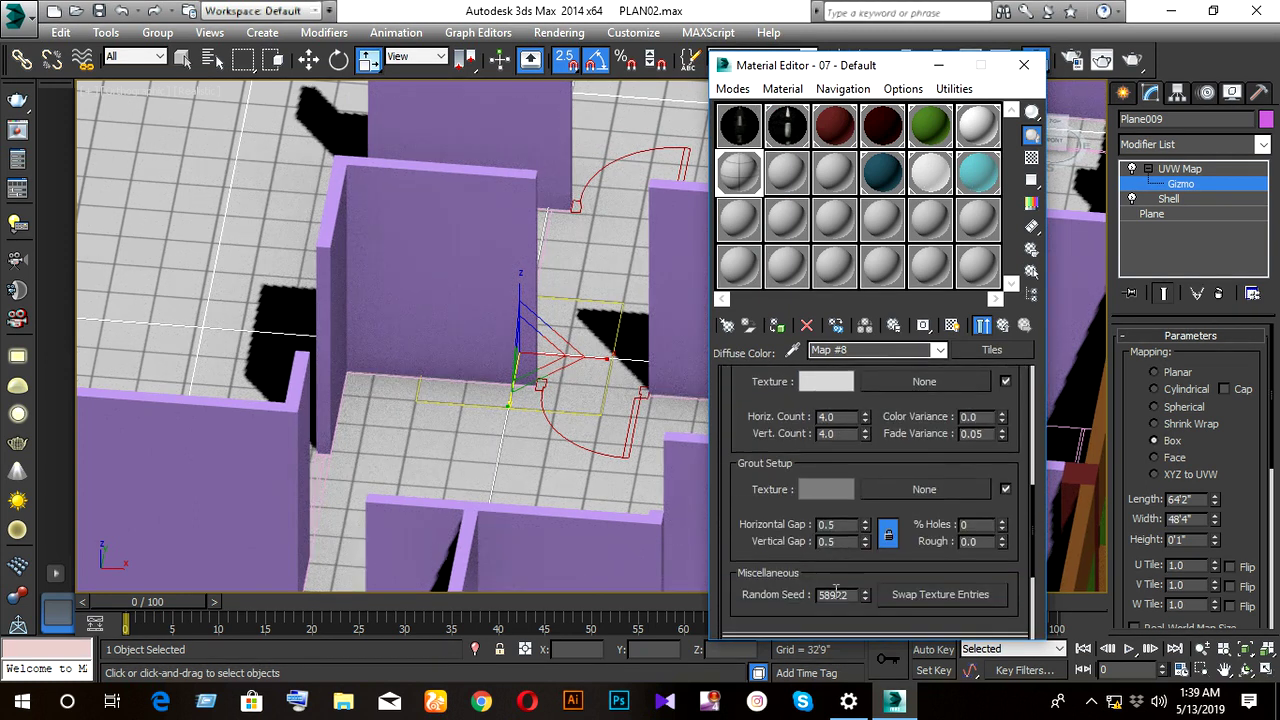
{"action": "scroll", "coordinate": [853, 545], "scroll_direction": "up", "scroll_amount": 1}
{"action": "left_click", "coordinate": [822, 438]}
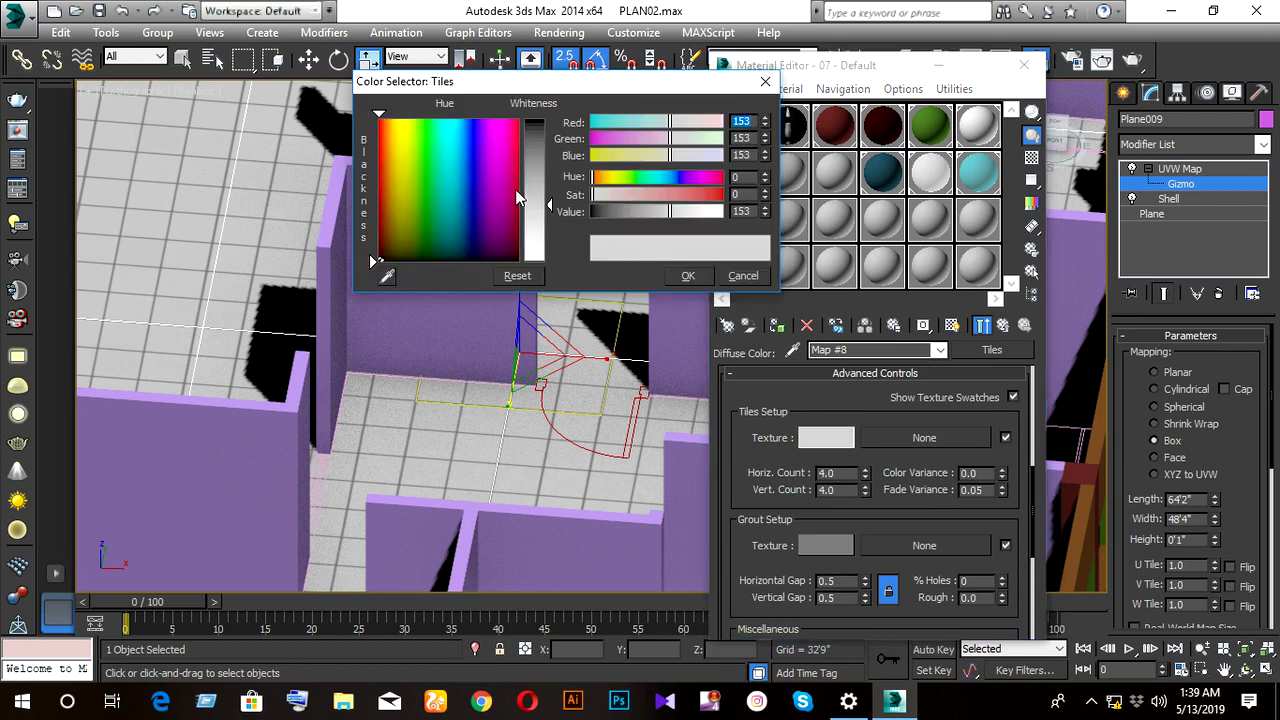
{"action": "mouse_move", "coordinate": [515, 189]}
{"action": "left_mouse_down"}
{"action": "mouse_move", "coordinate": [452, 159]}
{"action": "mouse_move", "coordinate": [454, 176]}
{"action": "mouse_move", "coordinate": [457, 155]}
{"action": "mouse_move", "coordinate": [457, 172]}
{"action": "left_mouse_up"}
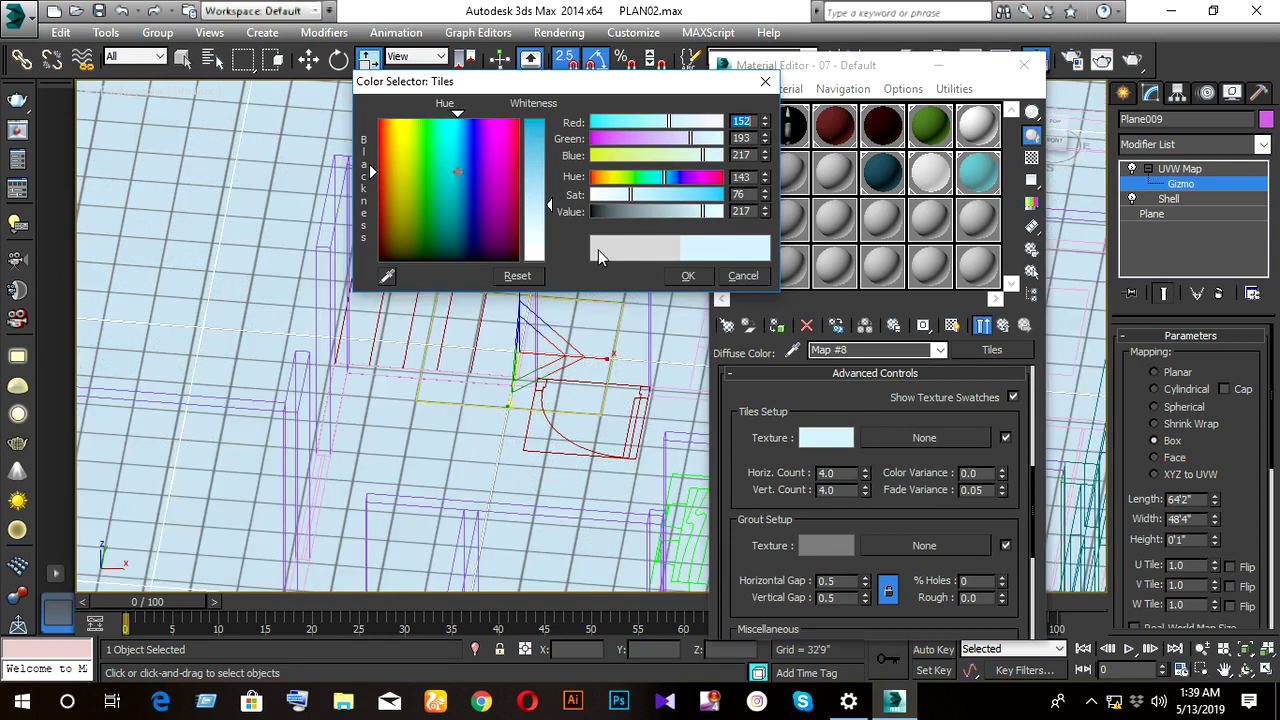
{"action": "left_click", "coordinate": [686, 274]}
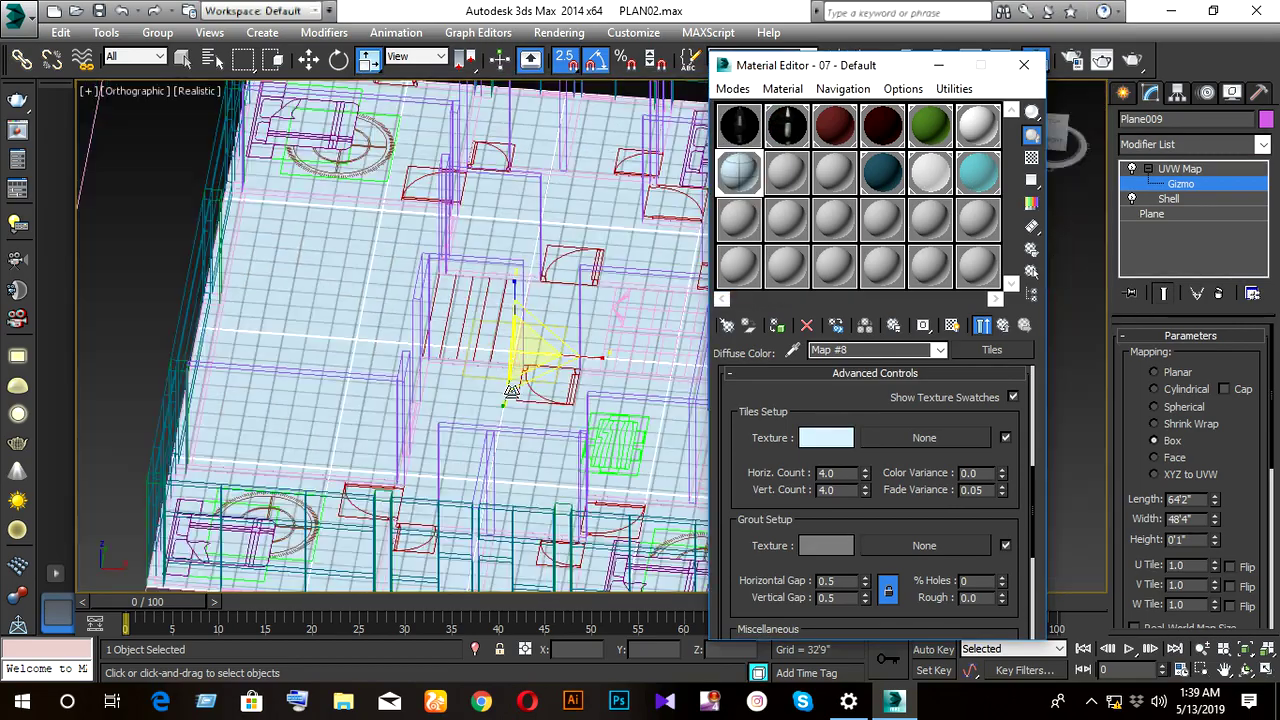
- Orbit and zoom around the floor plan to inspect the pale blue tiles
{"action": "scroll", "coordinate": [511, 390], "scroll_direction": "up", "scroll_amount": 5}
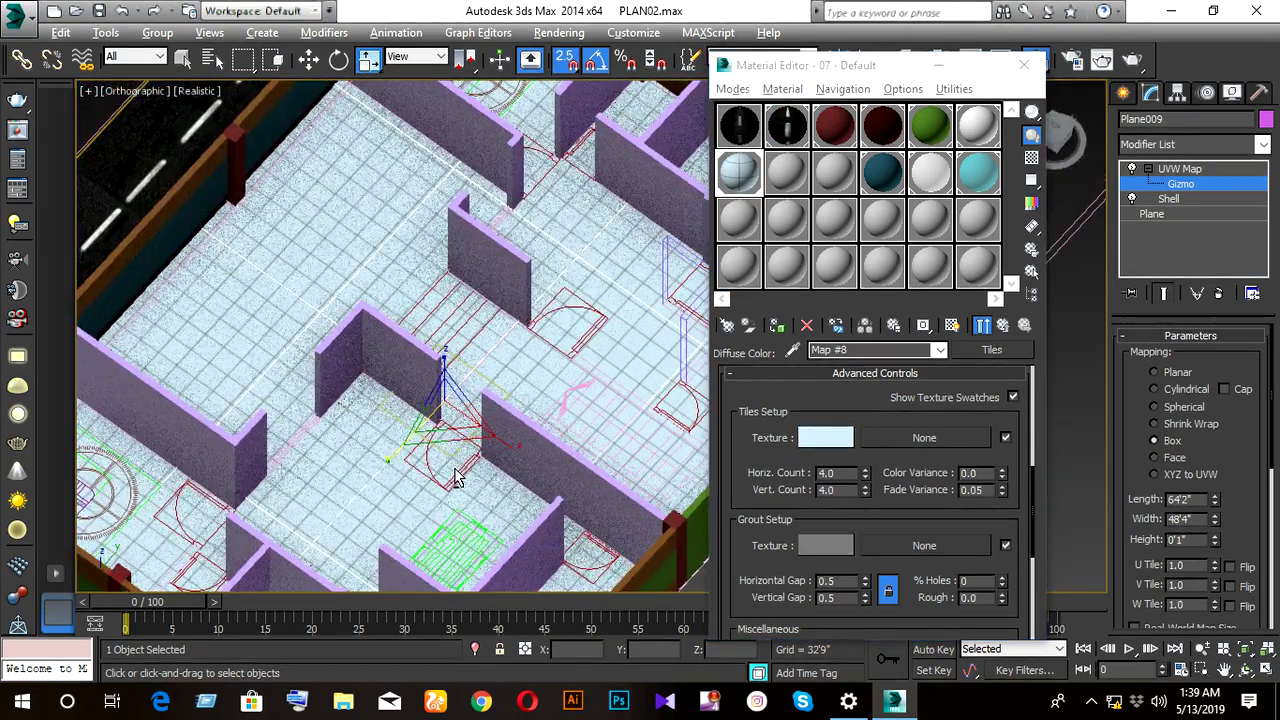
{"action": "scroll", "coordinate": [470, 440], "scroll_direction": "up", "scroll_amount": 5}
{"action": "scroll", "coordinate": [485, 400], "scroll_direction": "up", "scroll_amount": 3}
{"action": "scroll", "coordinate": [491, 391], "scroll_direction": "up", "scroll_amount": 3}
{"action": "scroll", "coordinate": [531, 391], "scroll_direction": "up", "scroll_amount": 3}
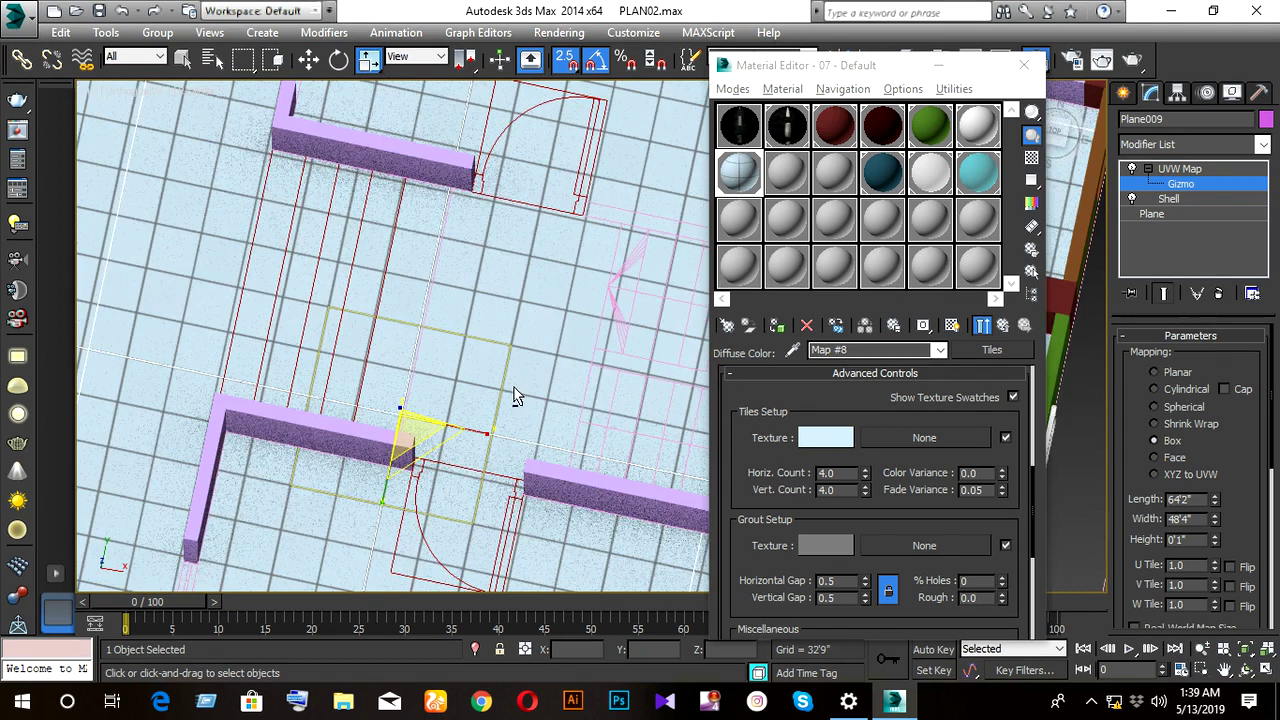
{"action": "mouse_move", "coordinate": [513, 395]}
{"action": "middle_mouse_down", "text": "alt"}
{"action": "mouse_move", "coordinate": [556, 391]}
{"action": "mouse_move", "coordinate": [530, 365]}
{"action": "middle_mouse_up", "text": "alt"}
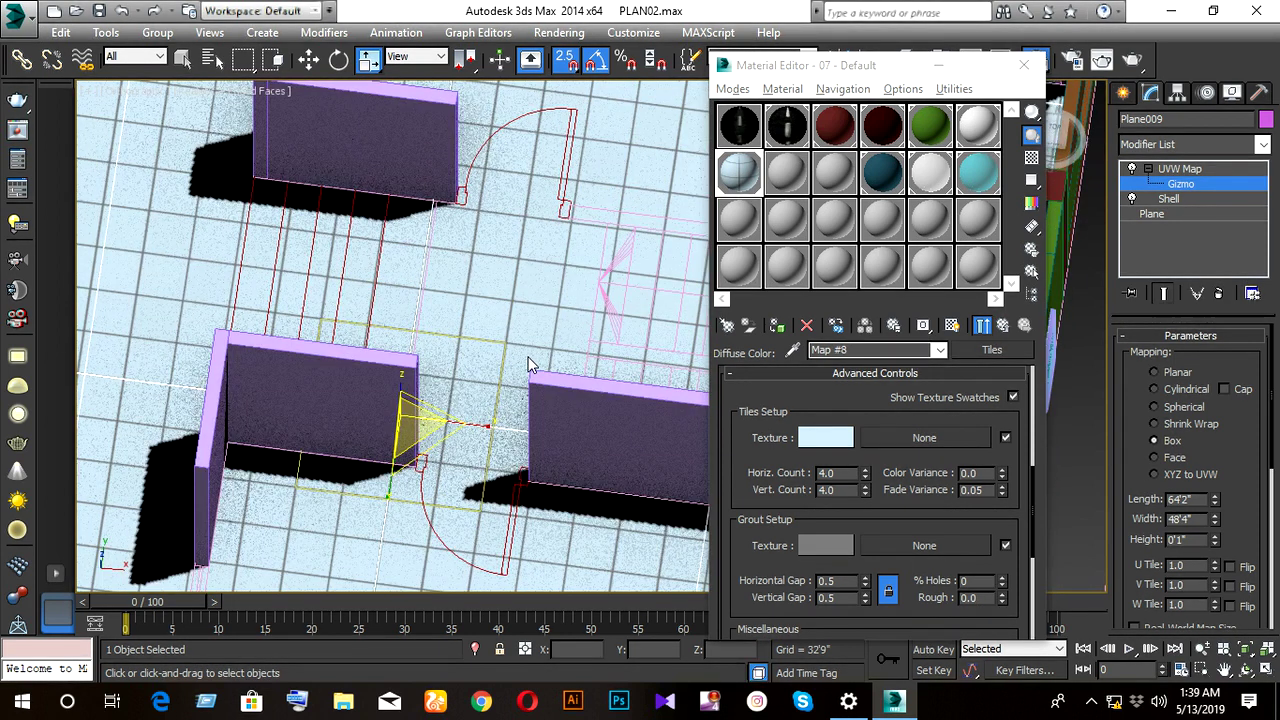
{"action": "middle_click_drag", "start_coordinate": [530, 365], "coordinate": [530, 365], "text": "alt"}
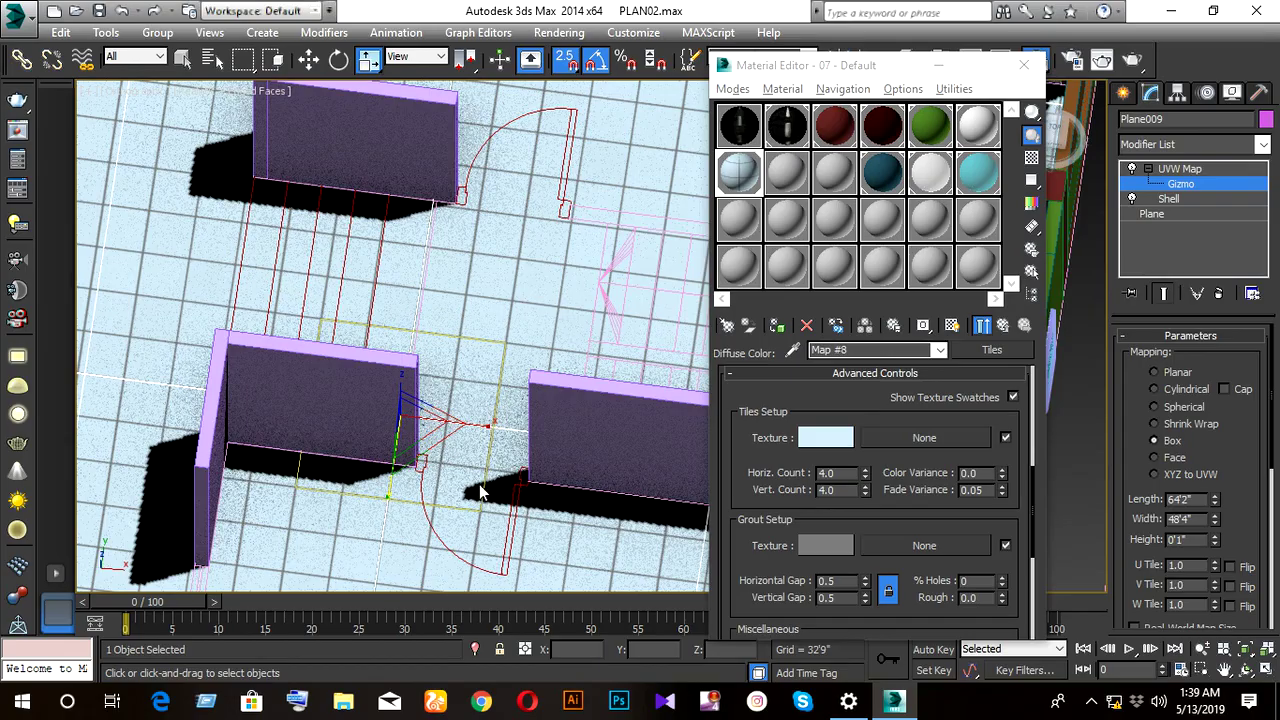
{"action": "mouse_move", "coordinate": [492, 490]}
{"action": "middle_mouse_down", "text": "alt"}
{"action": "mouse_move", "coordinate": [527, 482]}
{"action": "mouse_move", "coordinate": [503, 507]}
{"action": "mouse_move", "coordinate": [454, 363]}
{"action": "mouse_move", "coordinate": [558, 402]}
{"action": "mouse_move", "coordinate": [500, 426]}
{"action": "mouse_move", "coordinate": [484, 326]}
{"action": "mouse_move", "coordinate": [524, 347]}
{"action": "middle_mouse_up", "text": "alt"}
{"action": "scroll", "coordinate": [454, 363], "scroll_direction": "down", "scroll_amount": 3}
{"action": "scroll", "coordinate": [490, 390], "scroll_direction": "up", "scroll_amount": 5}
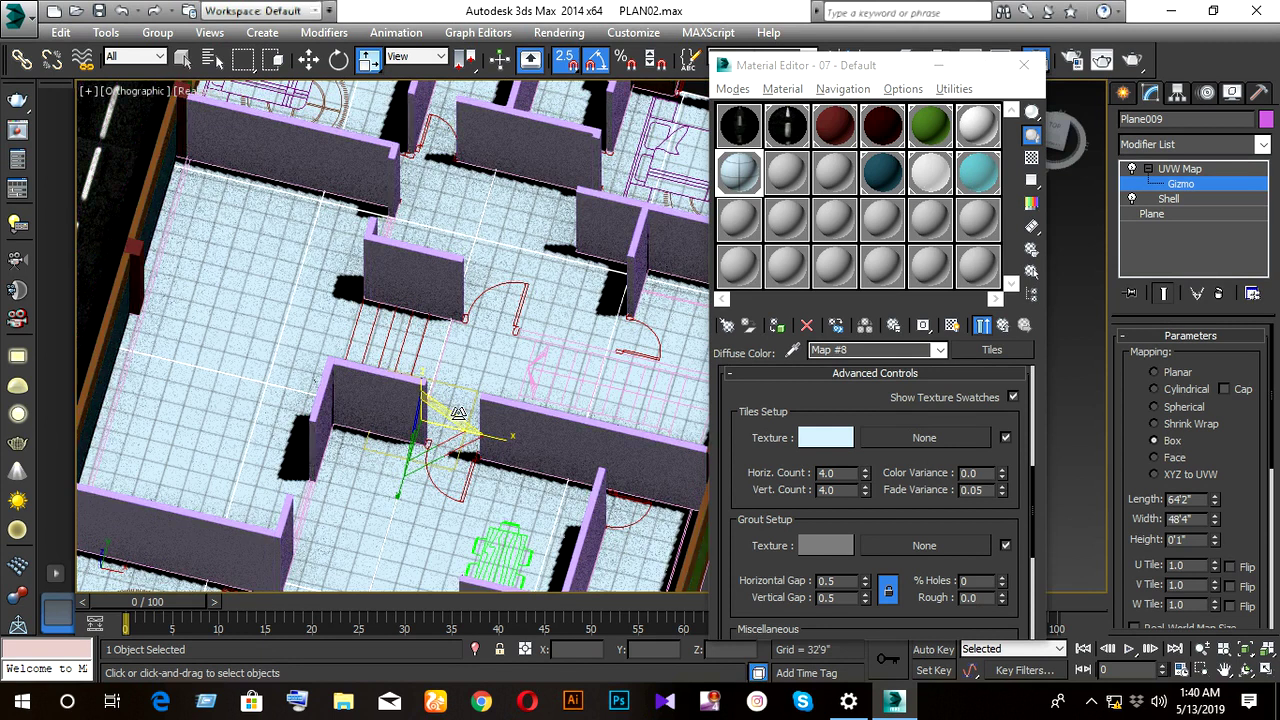
{"action": "scroll", "coordinate": [458, 413], "scroll_direction": "down", "scroll_amount": 4}
{"action": "middle_click_drag", "start_coordinate": [490, 452], "coordinate": [478, 416], "text": "alt"}
{"action": "scroll", "coordinate": [485, 435], "scroll_direction": "up", "scroll_amount": 5}
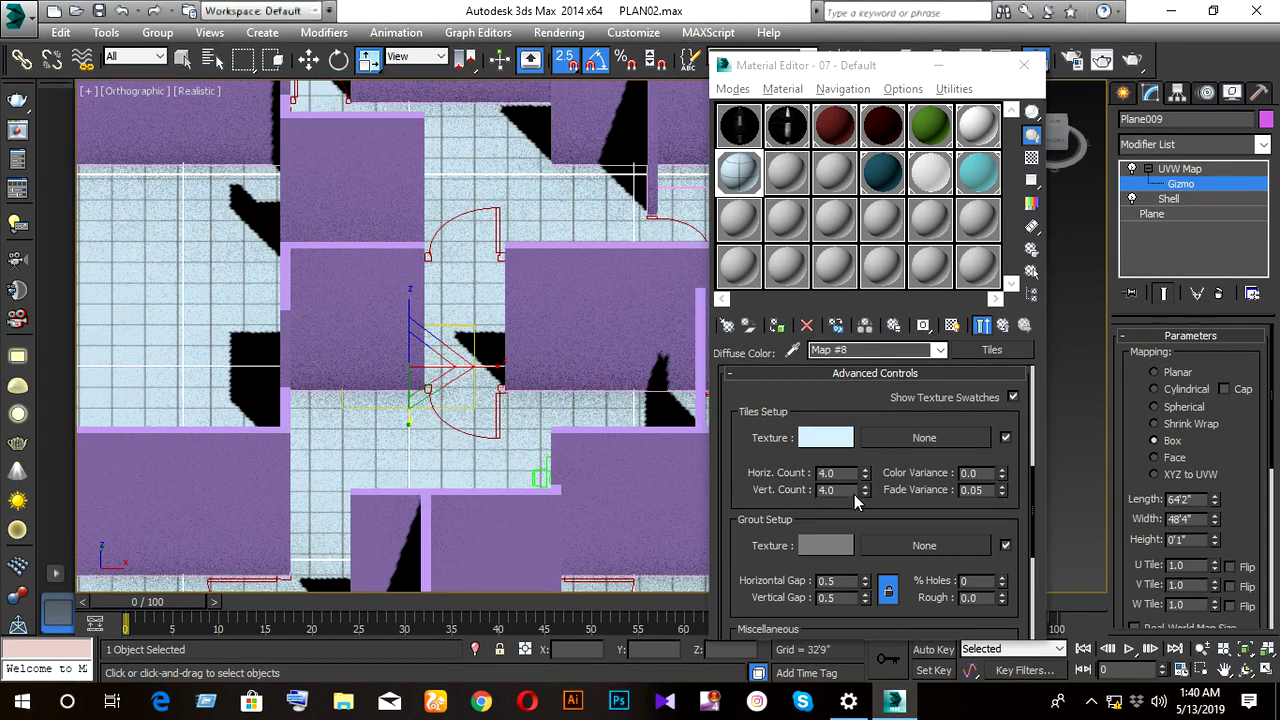
{"action": "mouse_move", "coordinate": [846, 405]}
{"action": "left_mouse_down"}
{"action": "mouse_move", "coordinate": [861, 570]}
{"action": "mouse_move", "coordinate": [880, 250]}
{"action": "left_mouse_up"}
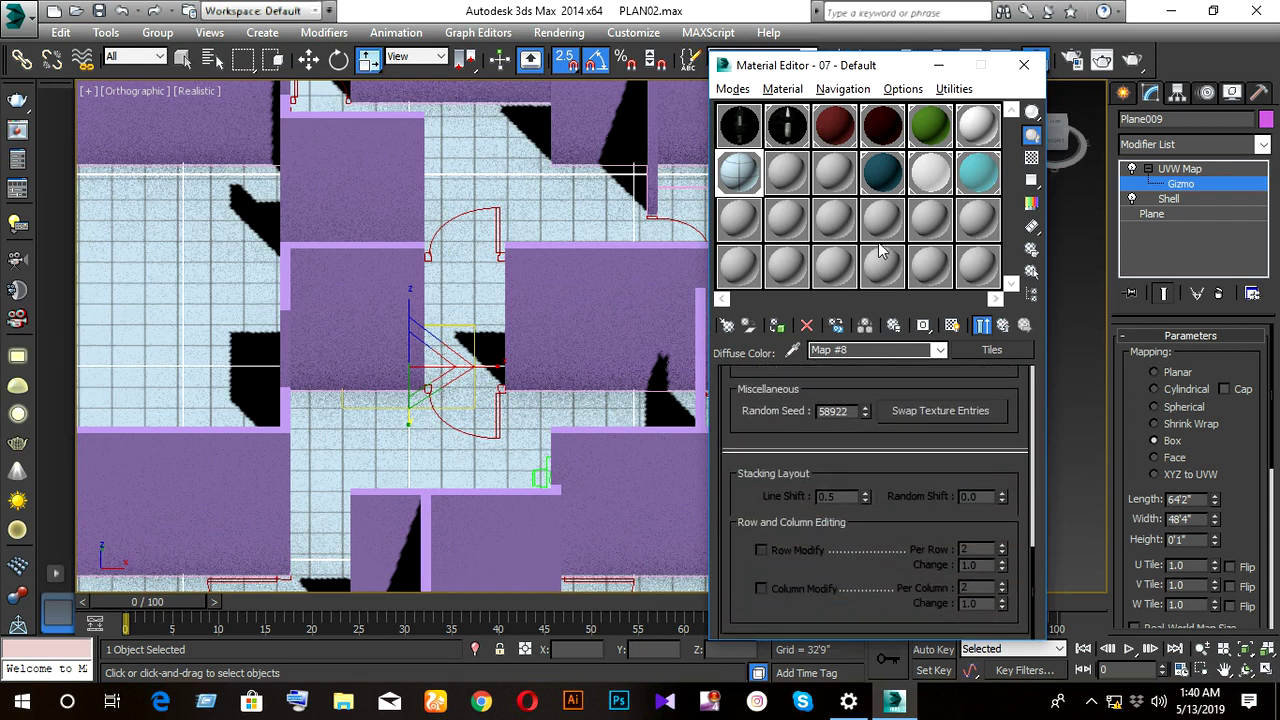
- Copy the diffuse Tiles map into the Bump slot and set the bump amount to 64
{"action": "left_click", "coordinate": [1004, 326]}
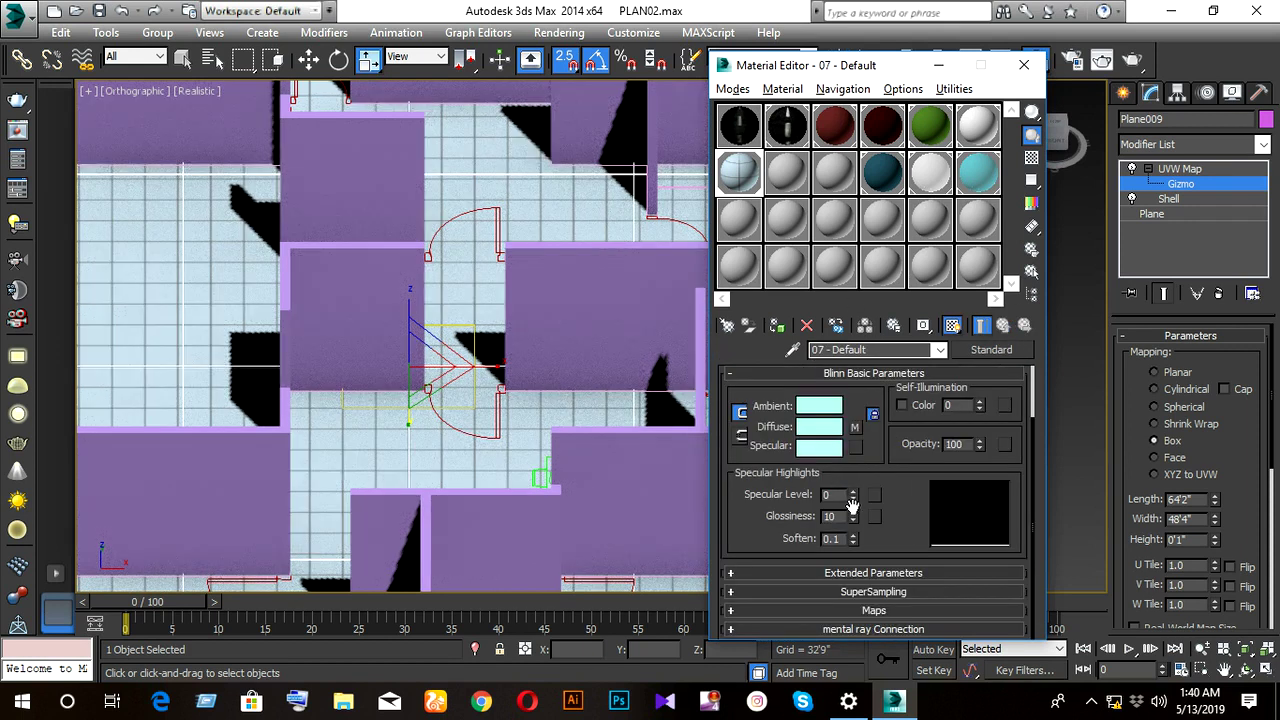
{"action": "left_click", "coordinate": [874, 610]}
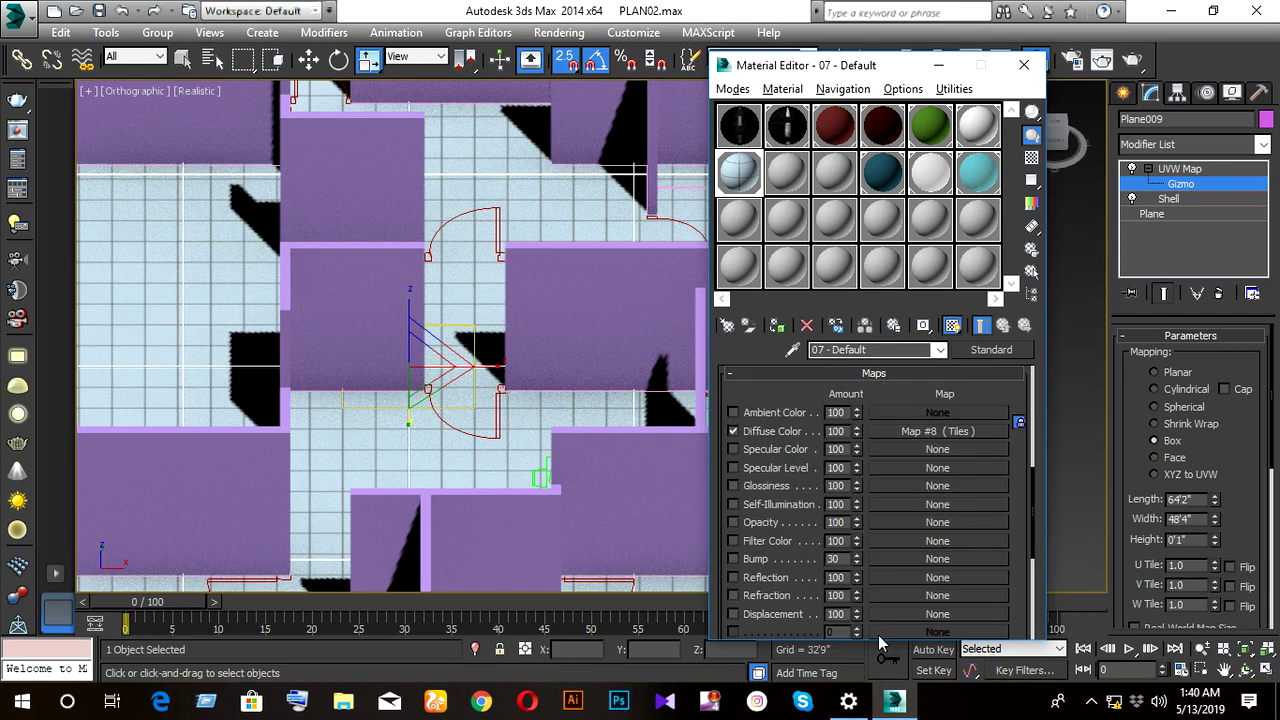
{"action": "left_click_drag", "start_coordinate": [939, 437], "coordinate": [928, 589]}
{"action": "left_click_drag", "start_coordinate": [902, 563], "coordinate": [852, 522]}
{"action": "left_click", "coordinate": [836, 410]}
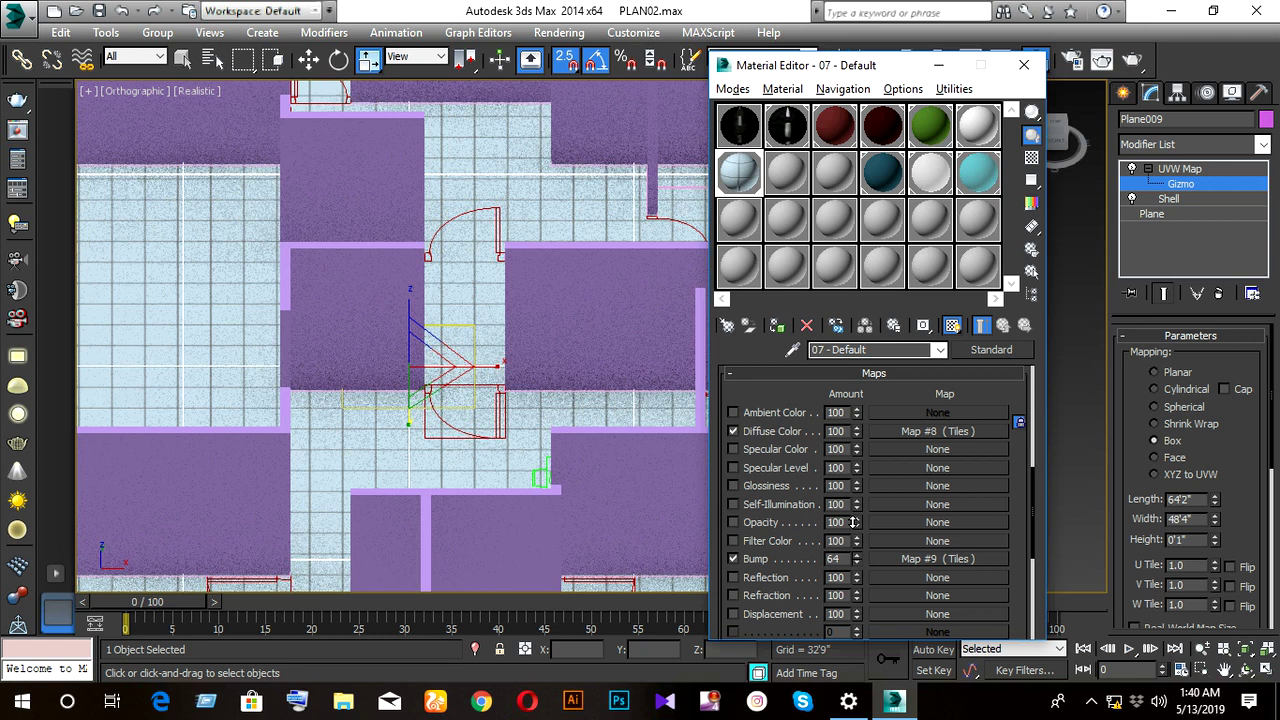
- Close the Material Editor and orbit around the textured building
{"action": "left_click", "coordinate": [1025, 65]}
{"action": "scroll", "coordinate": [423, 443], "scroll_direction": "up", "scroll_amount": 2}
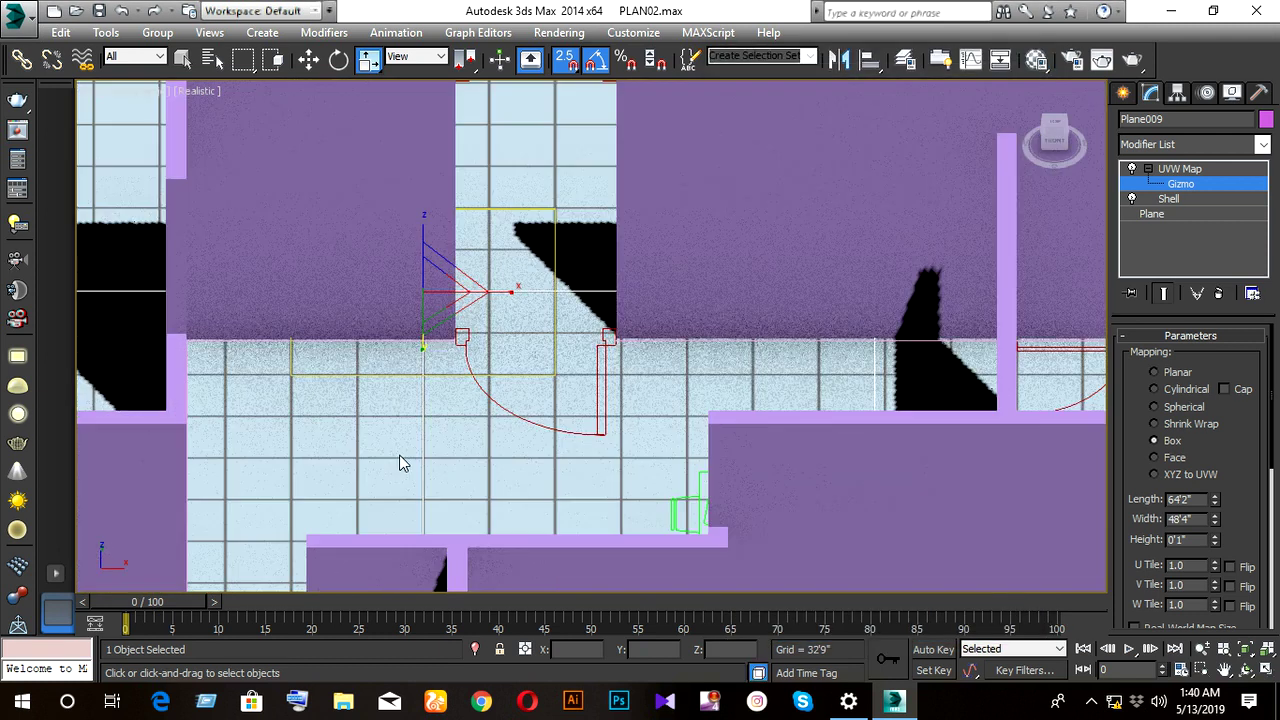
{"action": "scroll", "coordinate": [400, 457], "scroll_direction": "up", "scroll_amount": 3}
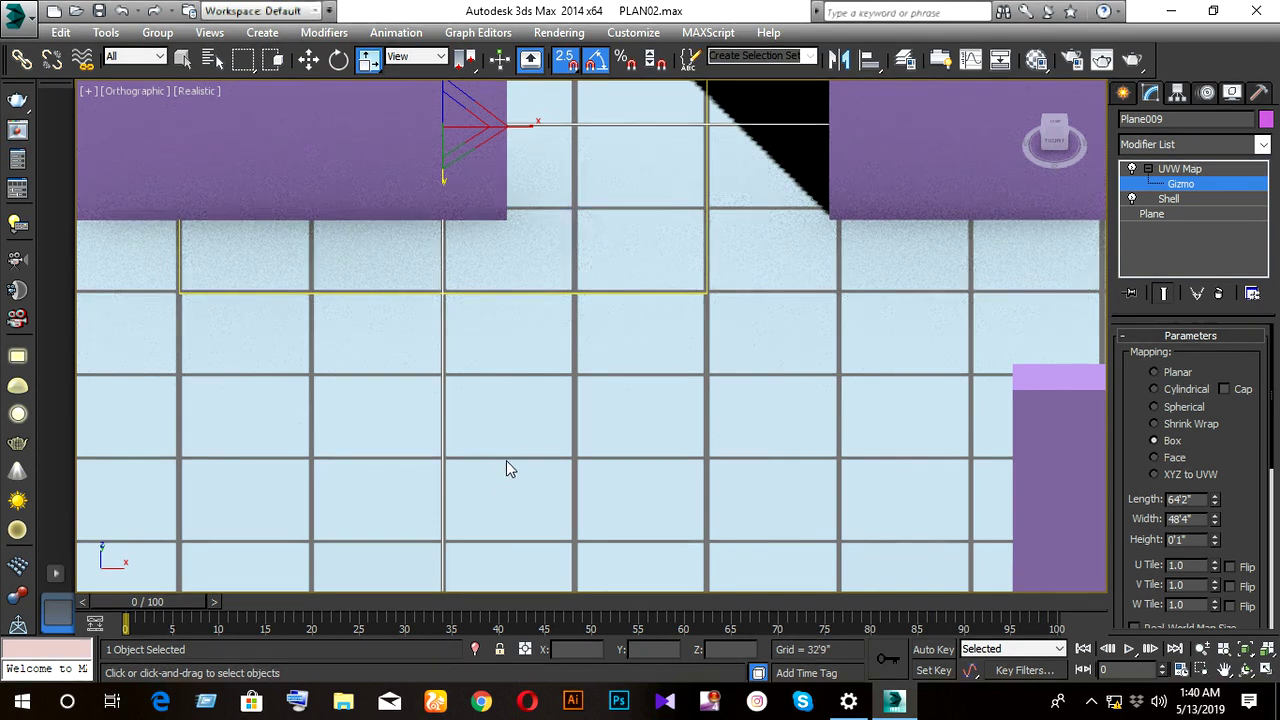
{"action": "middle_click_drag", "start_coordinate": [506, 460], "coordinate": [572, 462], "text": "alt"}
{"action": "scroll", "coordinate": [560, 470], "scroll_direction": "down", "scroll_amount": 2}
{"action": "scroll", "coordinate": [600, 420], "scroll_direction": "down", "scroll_amount": 2}
{"action": "scroll", "coordinate": [660, 440], "scroll_direction": "down", "scroll_amount": 4}
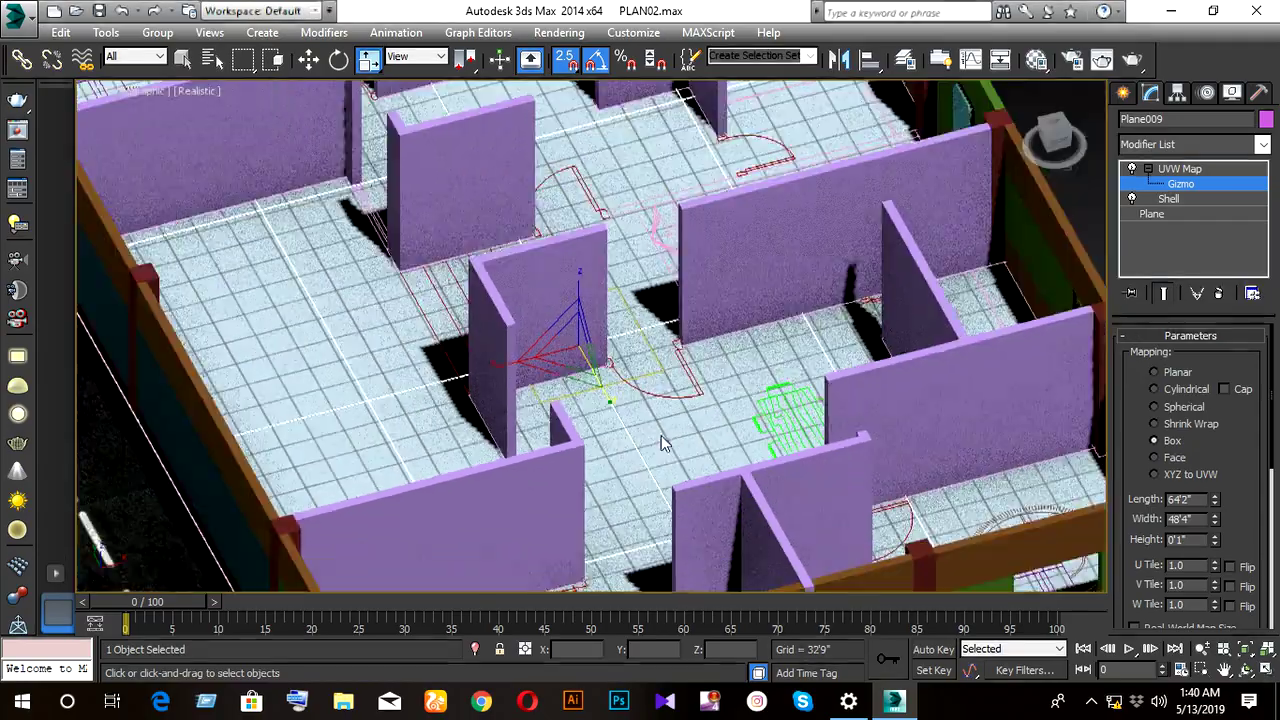
{"action": "scroll", "coordinate": [680, 452], "scroll_direction": "down", "scroll_amount": 2}
{"action": "mouse_move", "coordinate": [680, 455]}
{"action": "middle_mouse_down", "text": "alt"}
{"action": "mouse_move", "coordinate": [600, 455]}
{"action": "mouse_move", "coordinate": [665, 462]}
{"action": "mouse_move", "coordinate": [632, 458]}
{"action": "mouse_move", "coordinate": [651, 437]}
{"action": "middle_mouse_up", "text": "alt"}
{"action": "scroll", "coordinate": [625, 450], "scroll_direction": "down", "scroll_amount": 3}
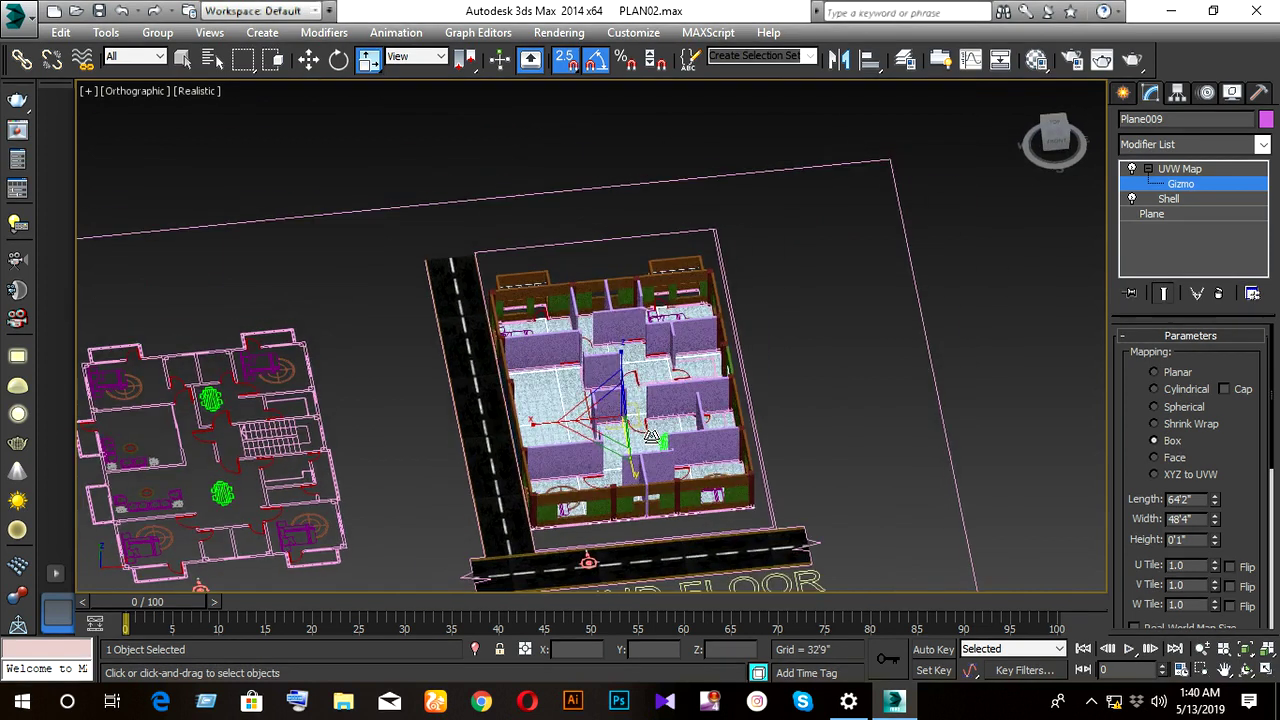
{"action": "scroll", "coordinate": [645, 485], "scroll_direction": "up", "scroll_amount": 4}
{"action": "mouse_move", "coordinate": [645, 485]}
{"action": "middle_mouse_down", "text": "alt"}
{"action": "mouse_move", "coordinate": [660, 484]}
{"action": "mouse_move", "coordinate": [666, 511]}
{"action": "middle_mouse_up", "text": "alt"}
{"action": "scroll", "coordinate": [660, 484], "scroll_direction": "down", "scroll_amount": 5}
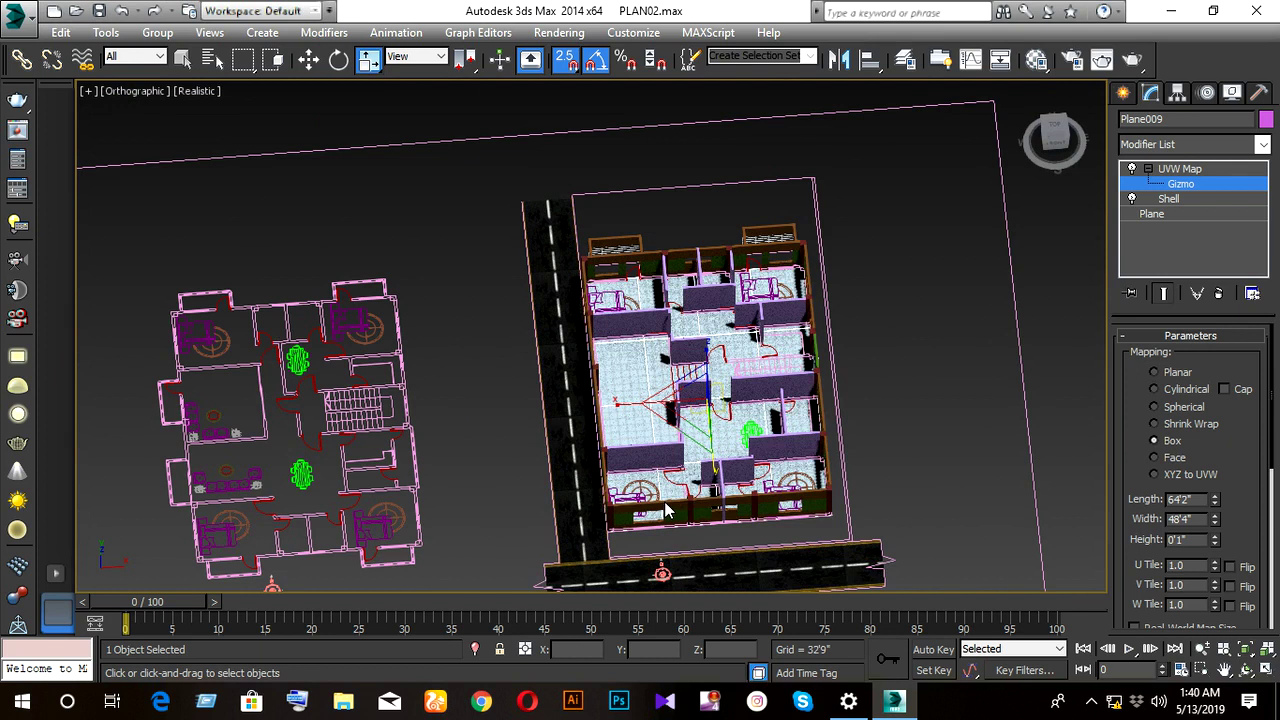
- Exit the UVW gizmo level and show a zoomed Top view of the walls in wireframe
{"action": "left_click", "coordinate": [1183, 187]}
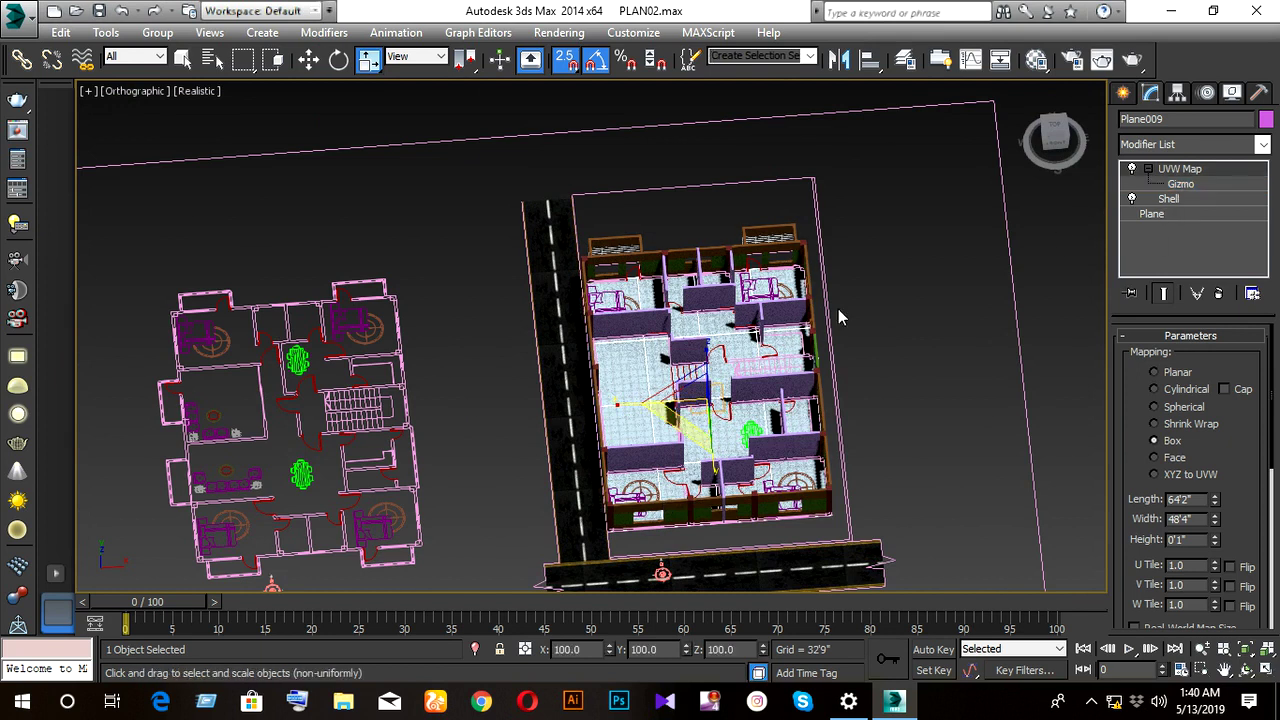
{"action": "key", "text": "t"}
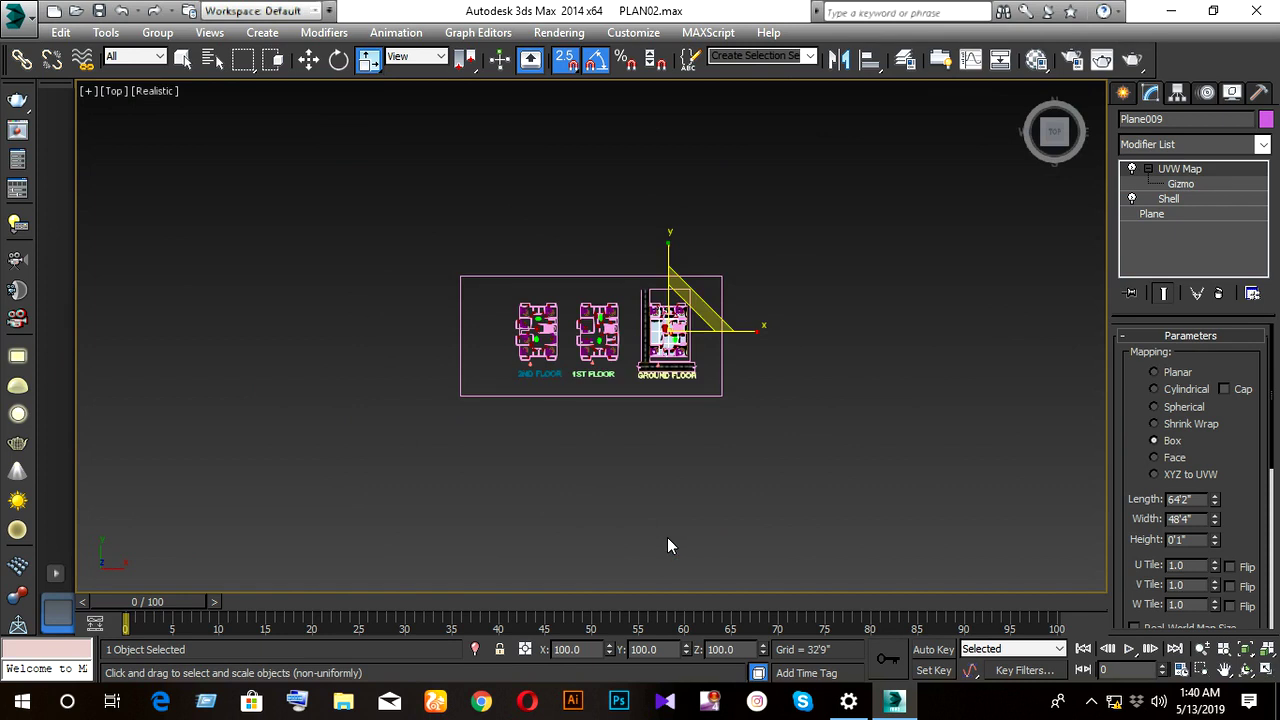
{"action": "key", "text": "z"}
{"action": "scroll", "coordinate": [541, 549], "scroll_direction": "up", "scroll_amount": 2}
{"action": "scroll", "coordinate": [541, 549], "scroll_direction": "up", "scroll_amount": 1}
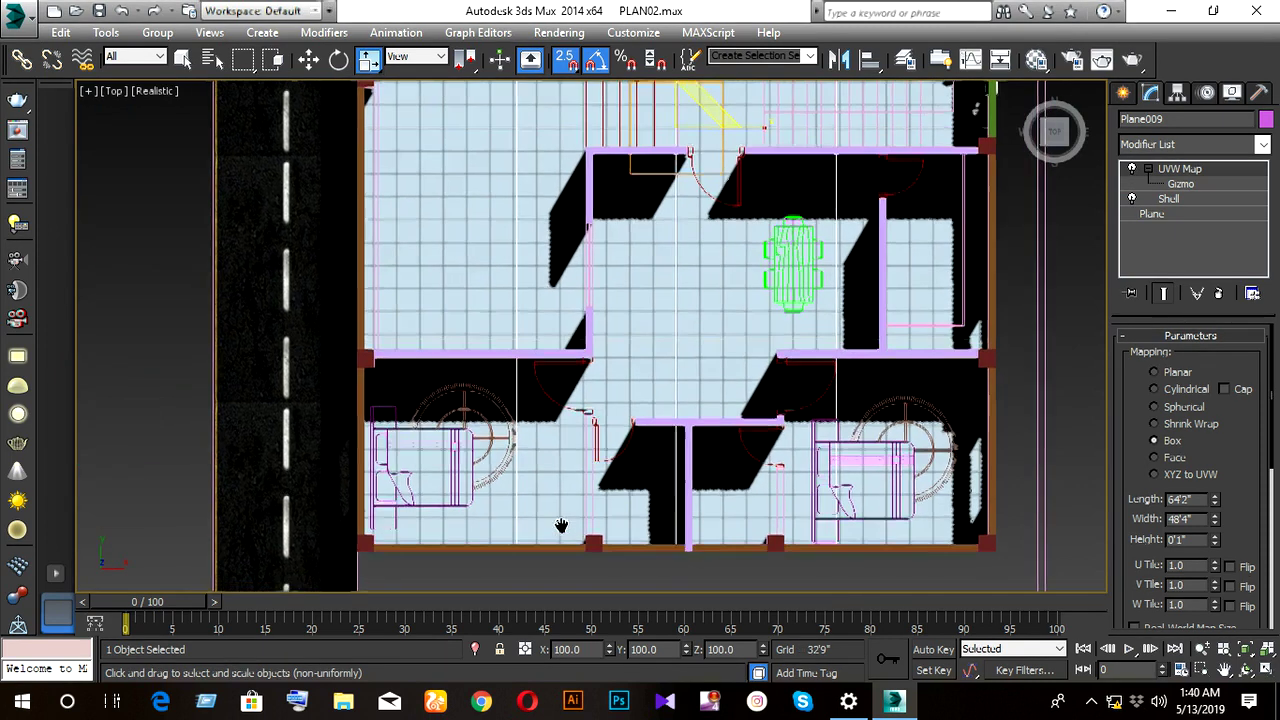
{"action": "scroll", "coordinate": [541, 549], "scroll_direction": "up", "scroll_amount": 1}
{"action": "key", "text": "F3"}
- Create an Awning window by dragging its width across the front wall opening
{"action": "scroll", "coordinate": [535, 533], "scroll_direction": "up", "scroll_amount": 3}
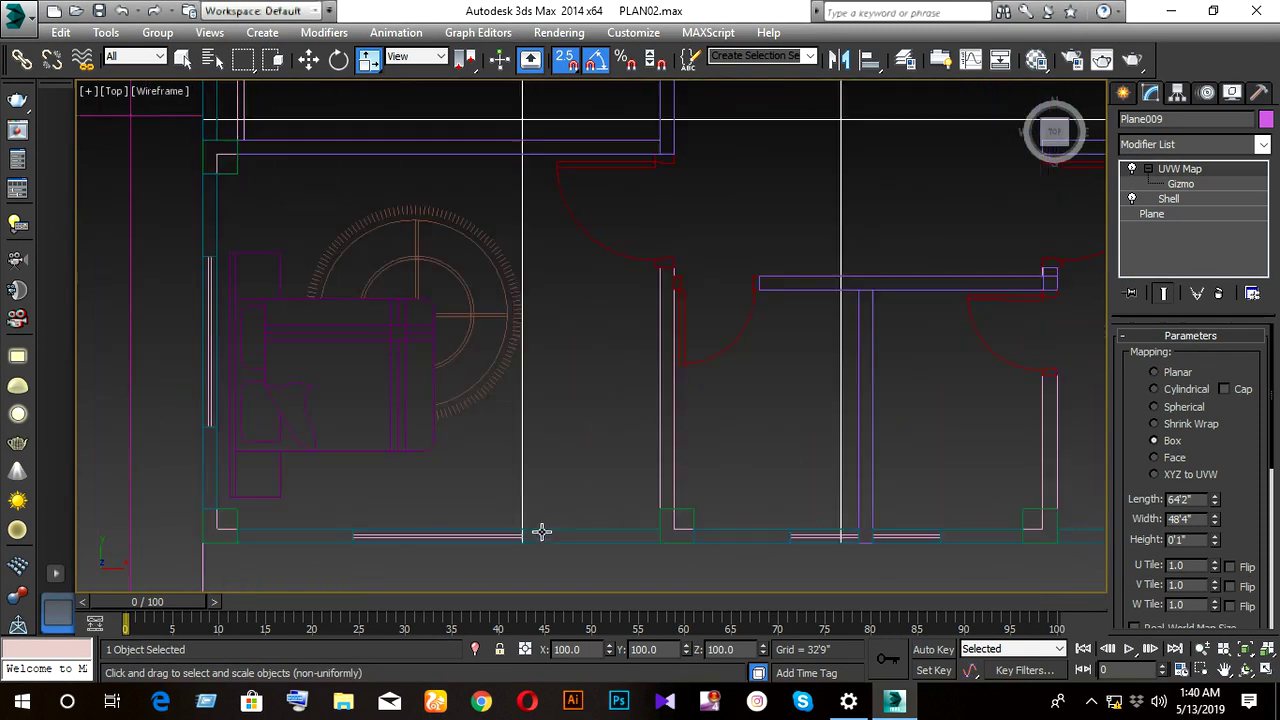
{"action": "middle_click_drag", "start_coordinate": [540, 531], "coordinate": [511, 514]}
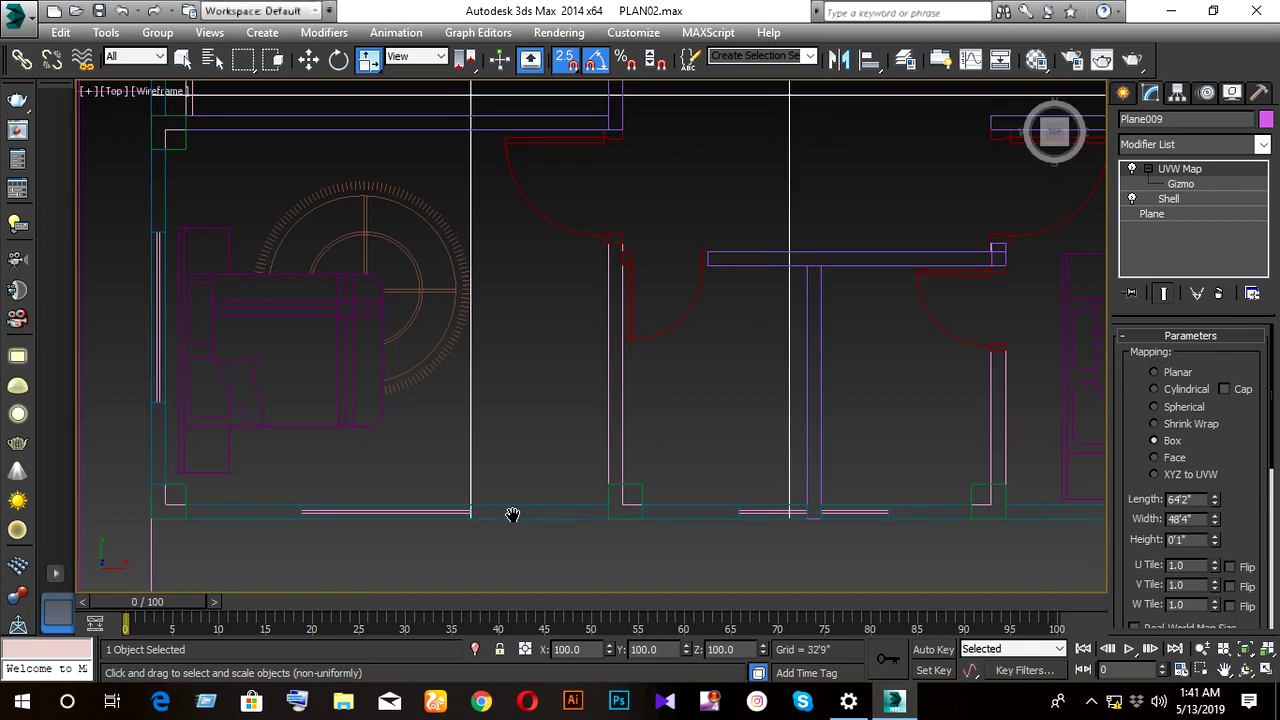
{"action": "left_click", "coordinate": [1122, 94]}
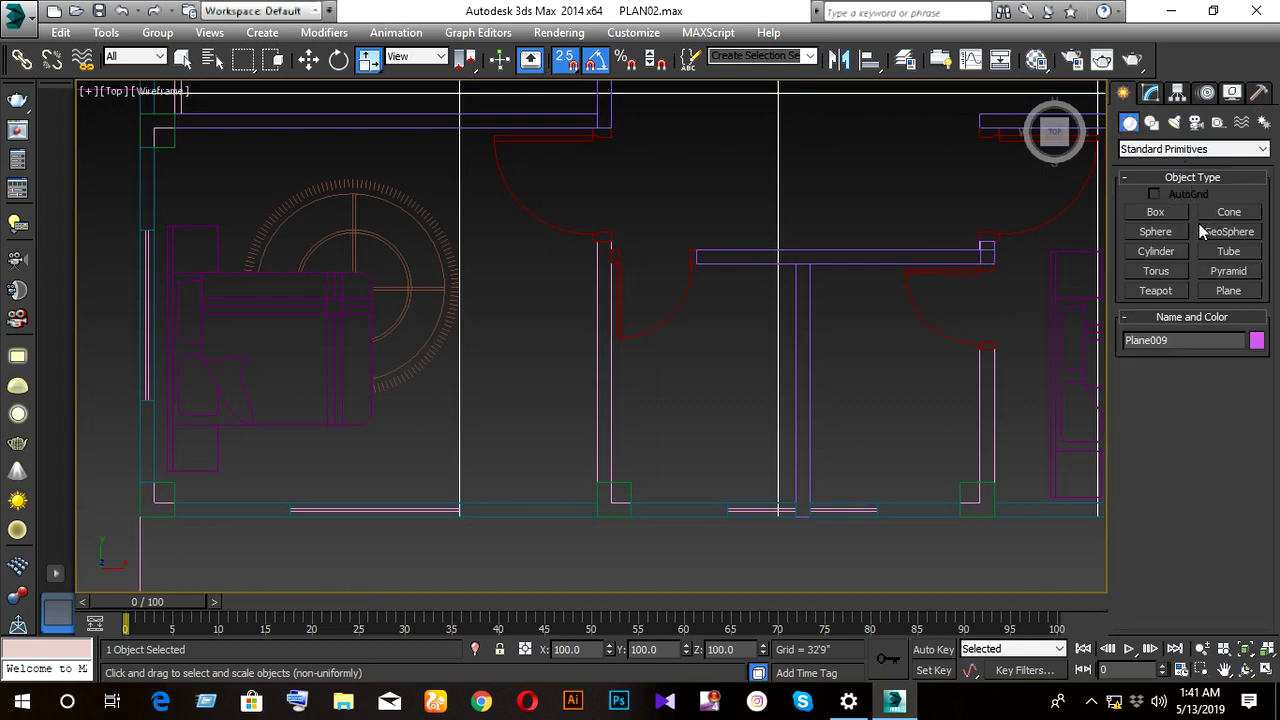
{"action": "left_click", "coordinate": [1160, 150]}
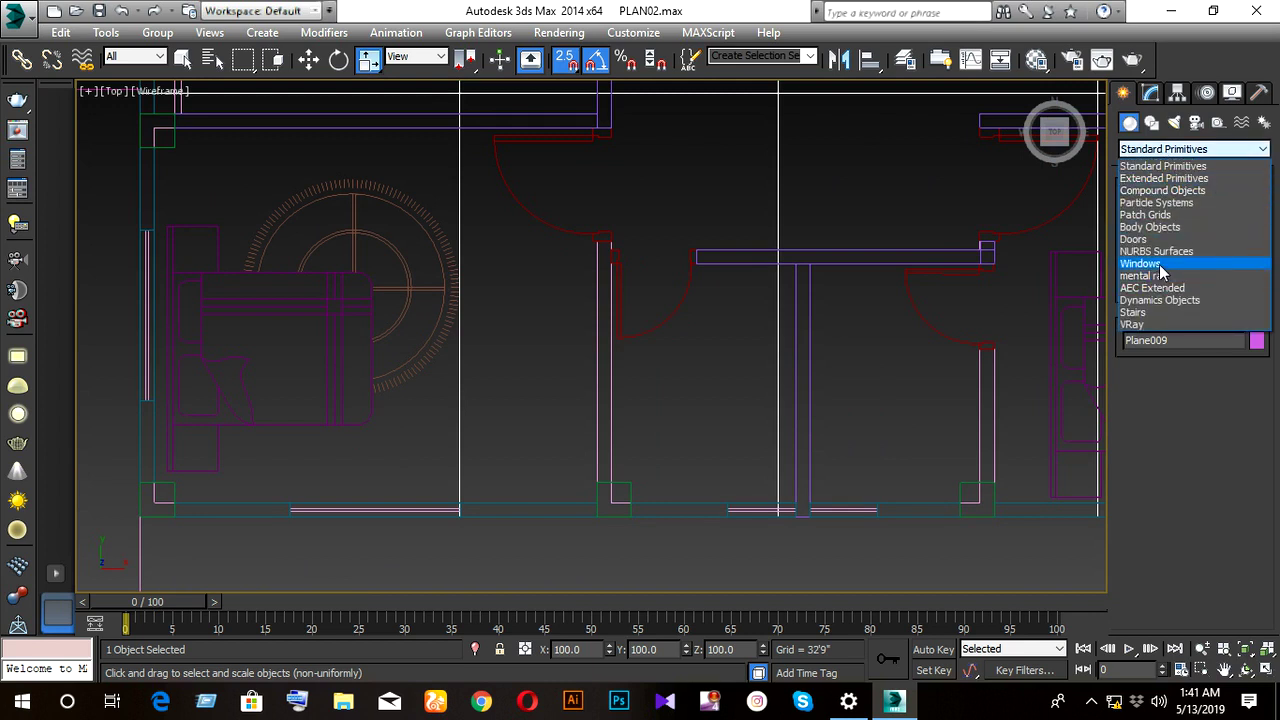
{"action": "left_click", "coordinate": [1195, 263]}
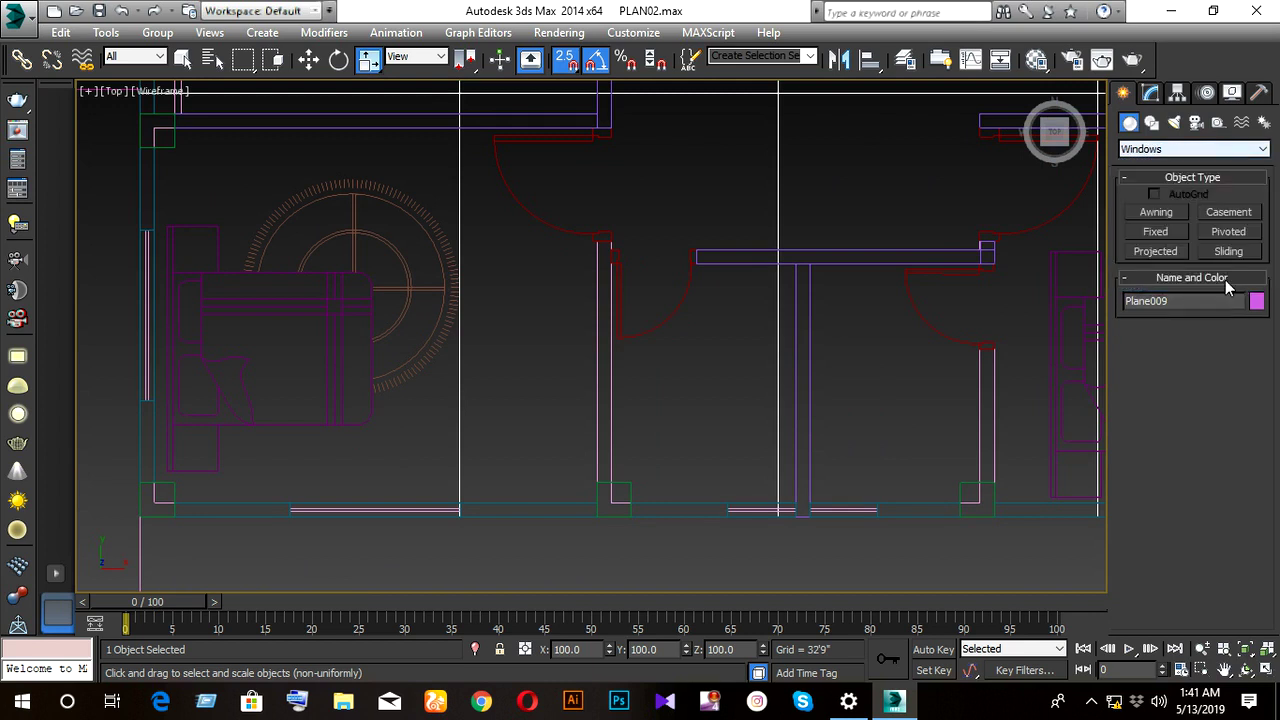
{"action": "left_click", "coordinate": [1157, 212]}
{"action": "scroll", "coordinate": [290, 508], "scroll_direction": "up", "scroll_amount": 3}
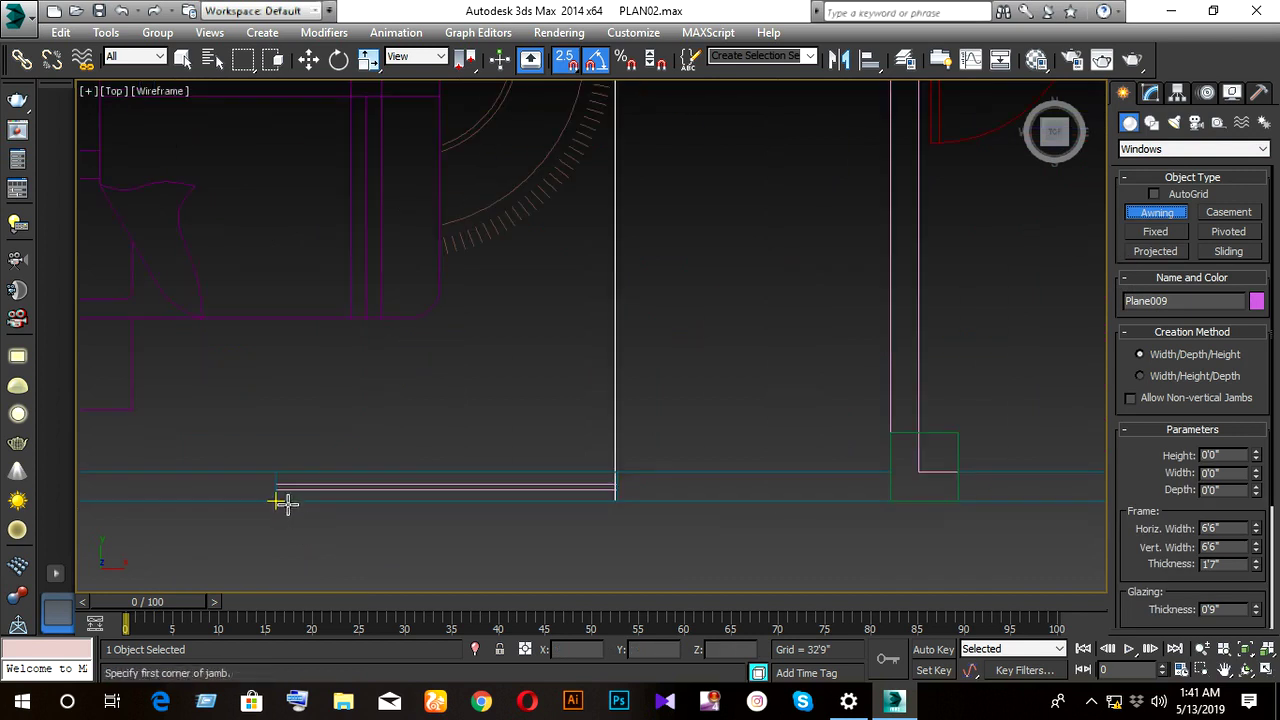
{"action": "left_click_drag", "start_coordinate": [284, 501], "coordinate": [613, 486]}
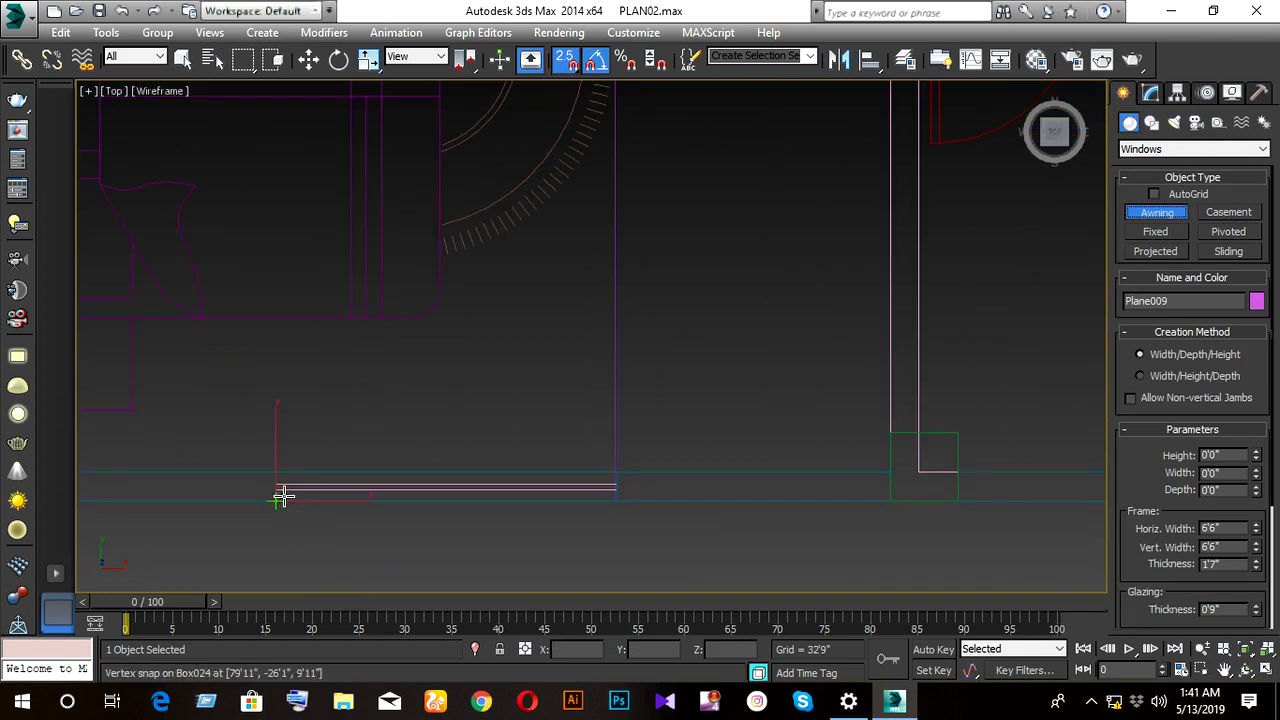
{"action": "left_click", "coordinate": [613, 476]}
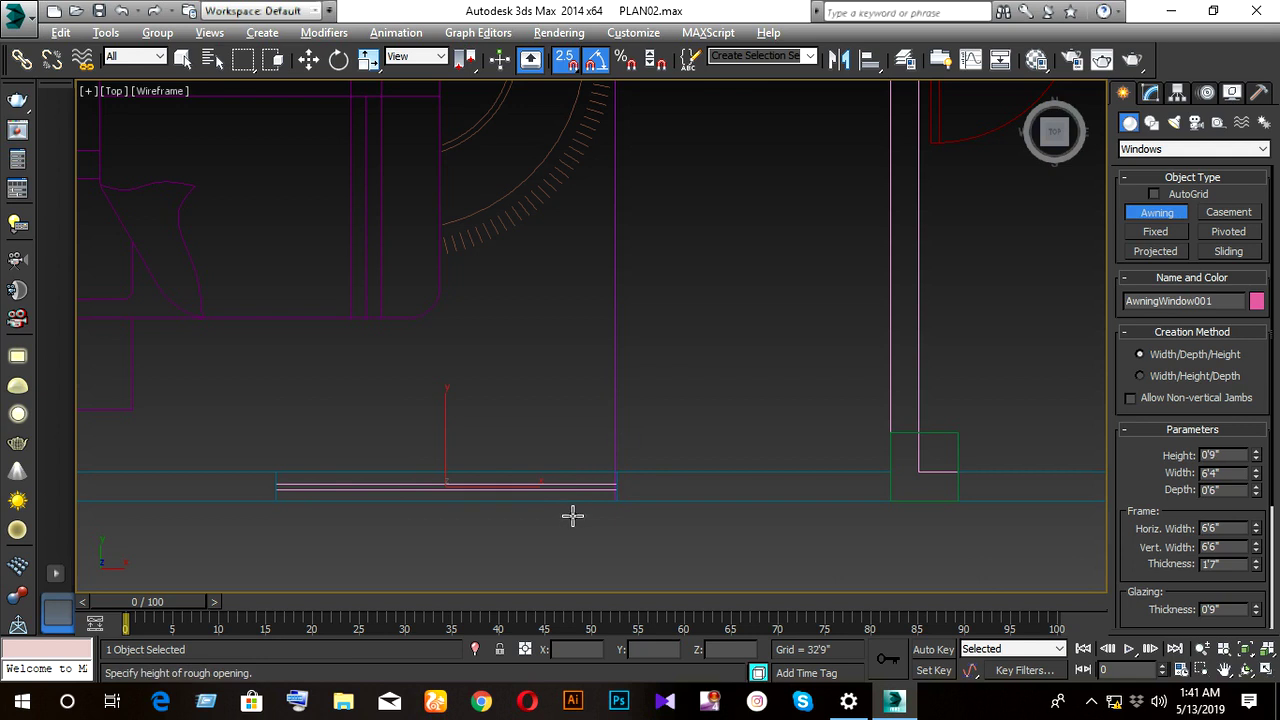
- Switch to Realistic shading and reduce the awning window's depth to 1'7"
{"action": "middle_click_drag", "start_coordinate": [571, 517], "coordinate": [594, 351], "text": "alt"}
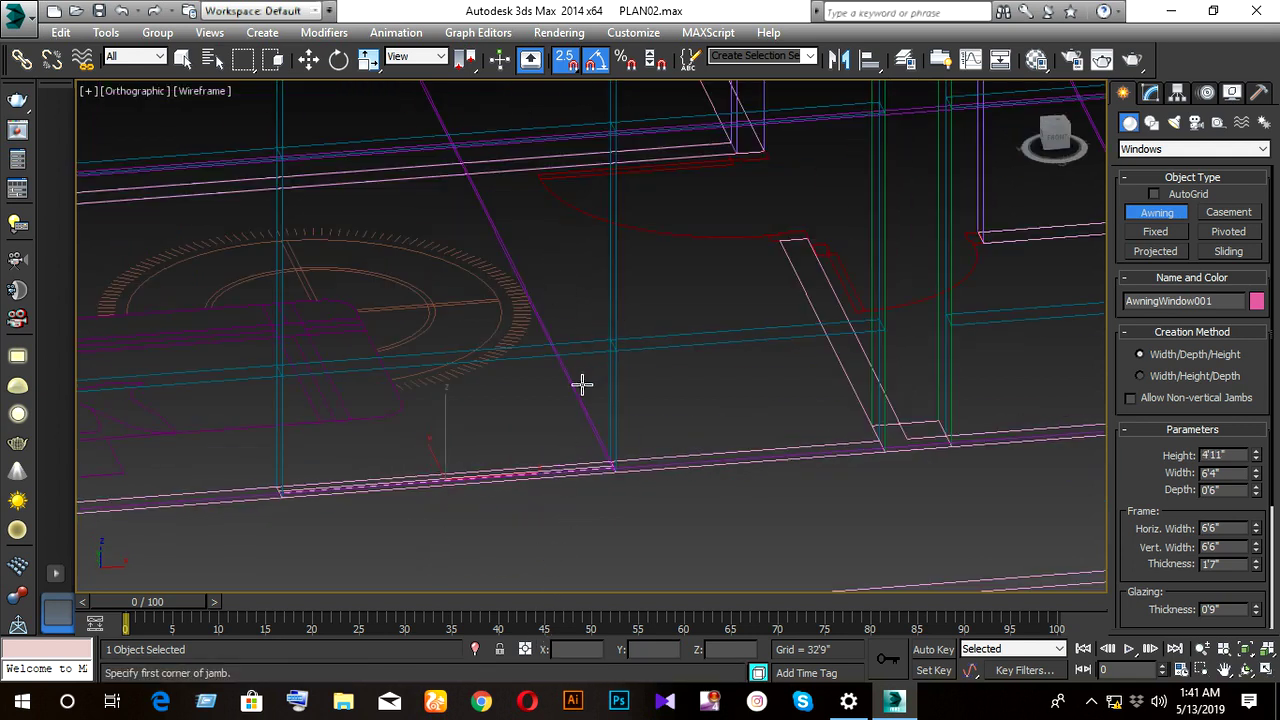
{"action": "scroll", "coordinate": [606, 451], "scroll_direction": "down", "scroll_amount": 3}
{"action": "mouse_move", "coordinate": [606, 451]}
{"action": "middle_mouse_down", "text": "alt"}
{"action": "mouse_move", "coordinate": [540, 431]}
{"action": "mouse_move", "coordinate": [559, 440]}
{"action": "mouse_move", "coordinate": [574, 543]}
{"action": "middle_mouse_up", "text": "alt"}
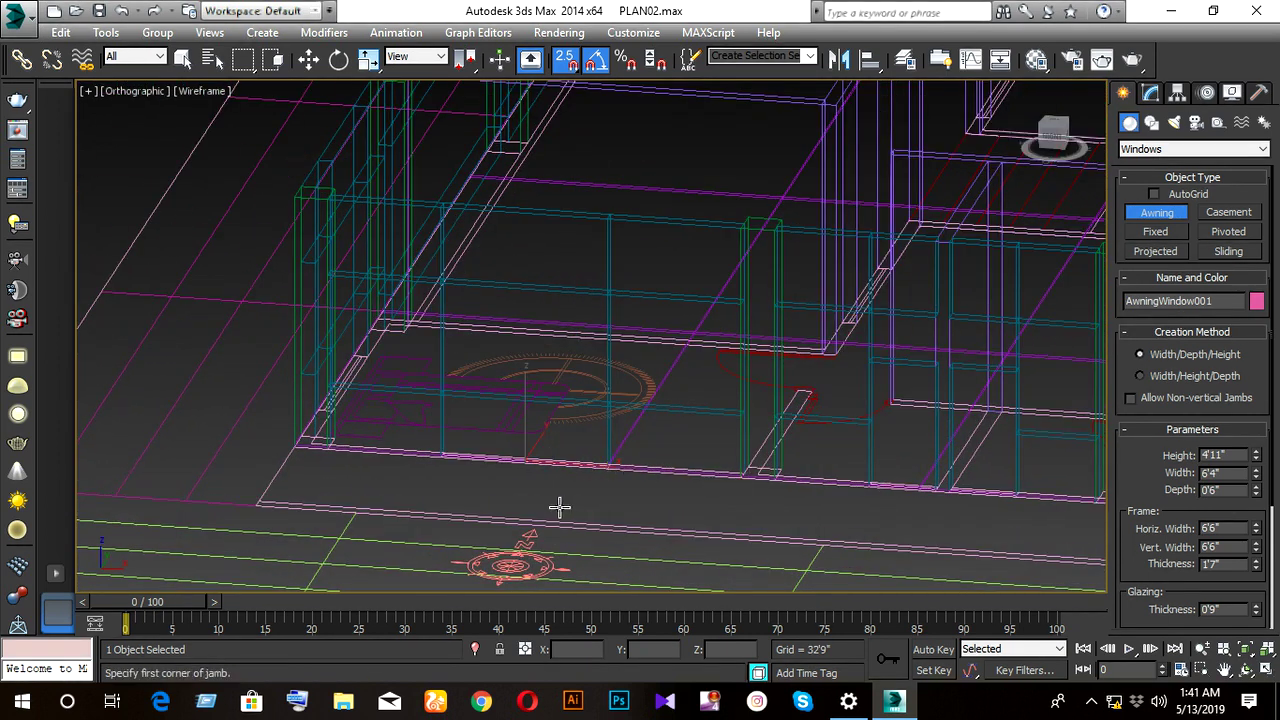
{"action": "key", "text": "F3"}
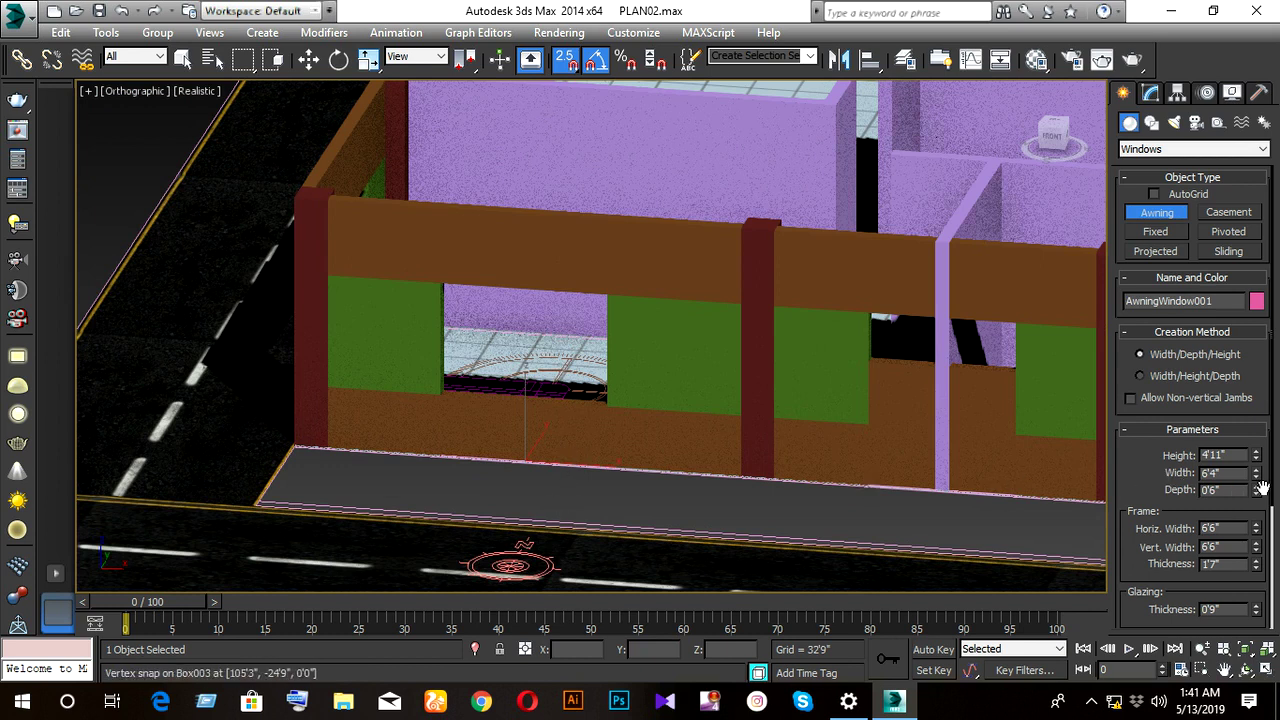
{"action": "mouse_move", "coordinate": [1242, 417]}
{"action": "left_mouse_down"}
{"action": "mouse_move", "coordinate": [1240, 472]}
{"action": "mouse_move", "coordinate": [1242, 453]}
{"action": "left_mouse_up"}
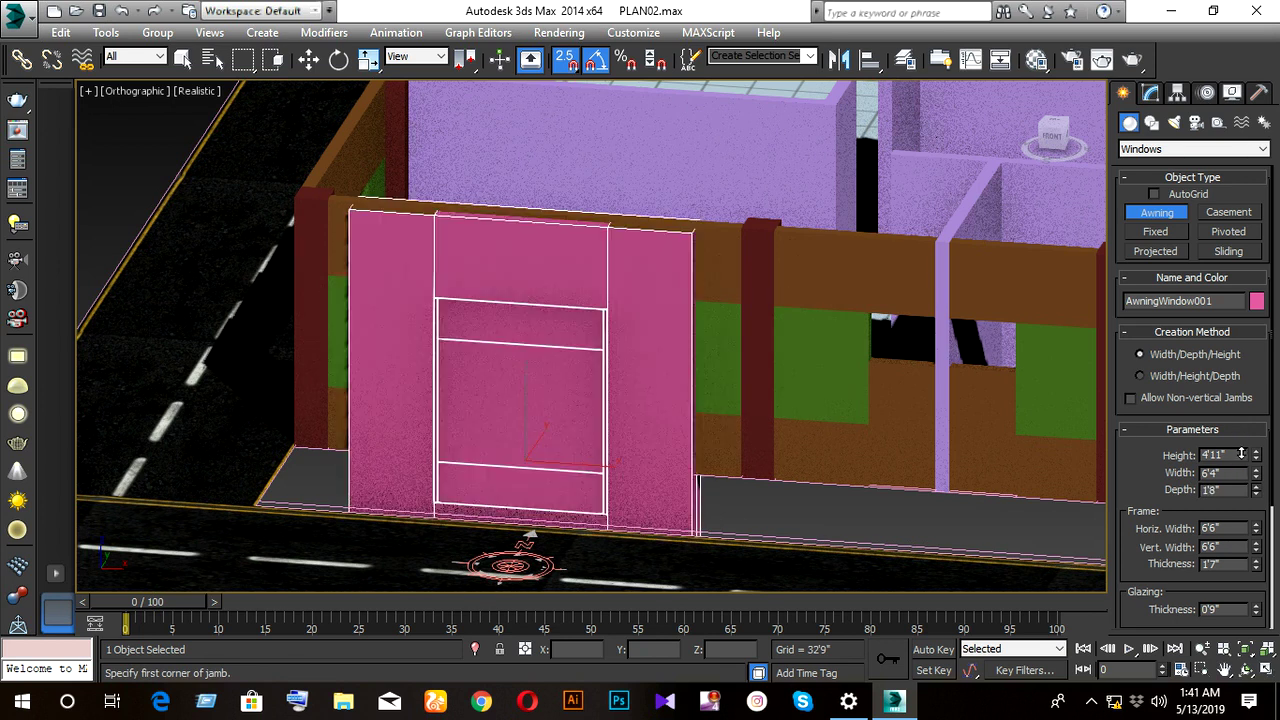
{"action": "scroll", "coordinate": [571, 371], "scroll_direction": "down", "scroll_amount": 5}
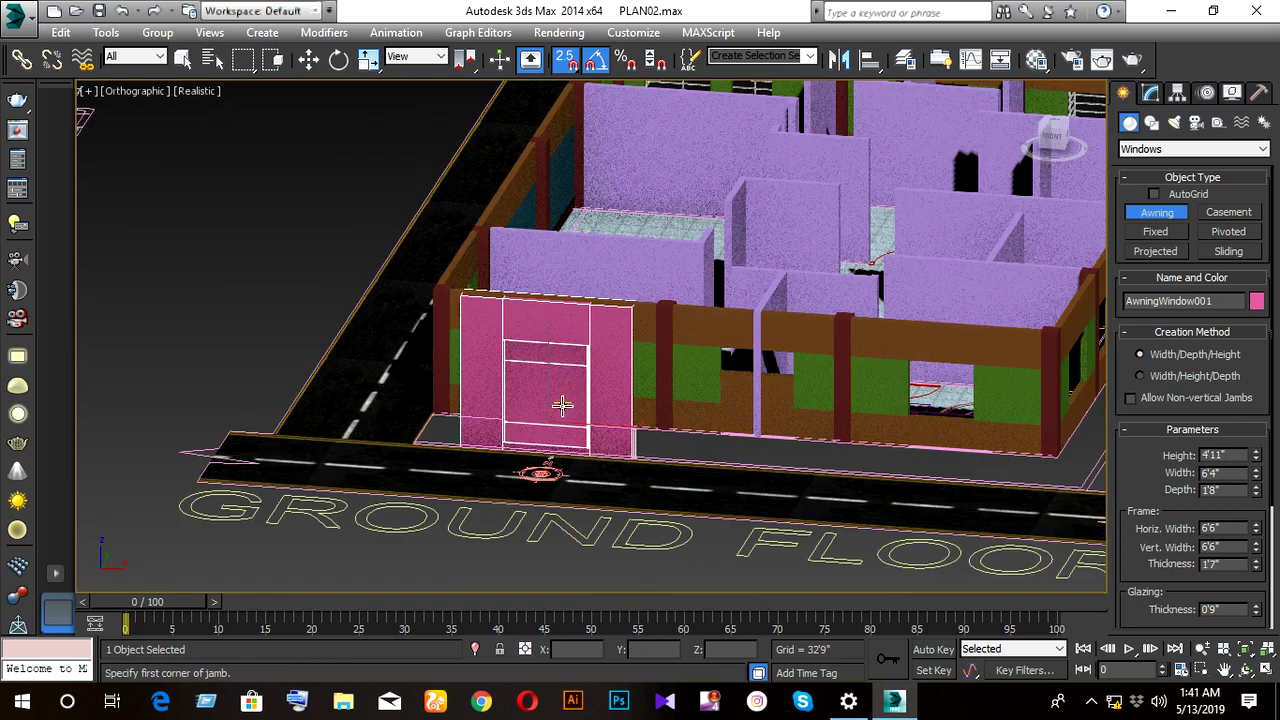
{"action": "middle_click_drag", "start_coordinate": [563, 446], "coordinate": [669, 449], "text": "alt"}
{"action": "scroll", "coordinate": [638, 450], "scroll_direction": "up", "scroll_amount": 3}
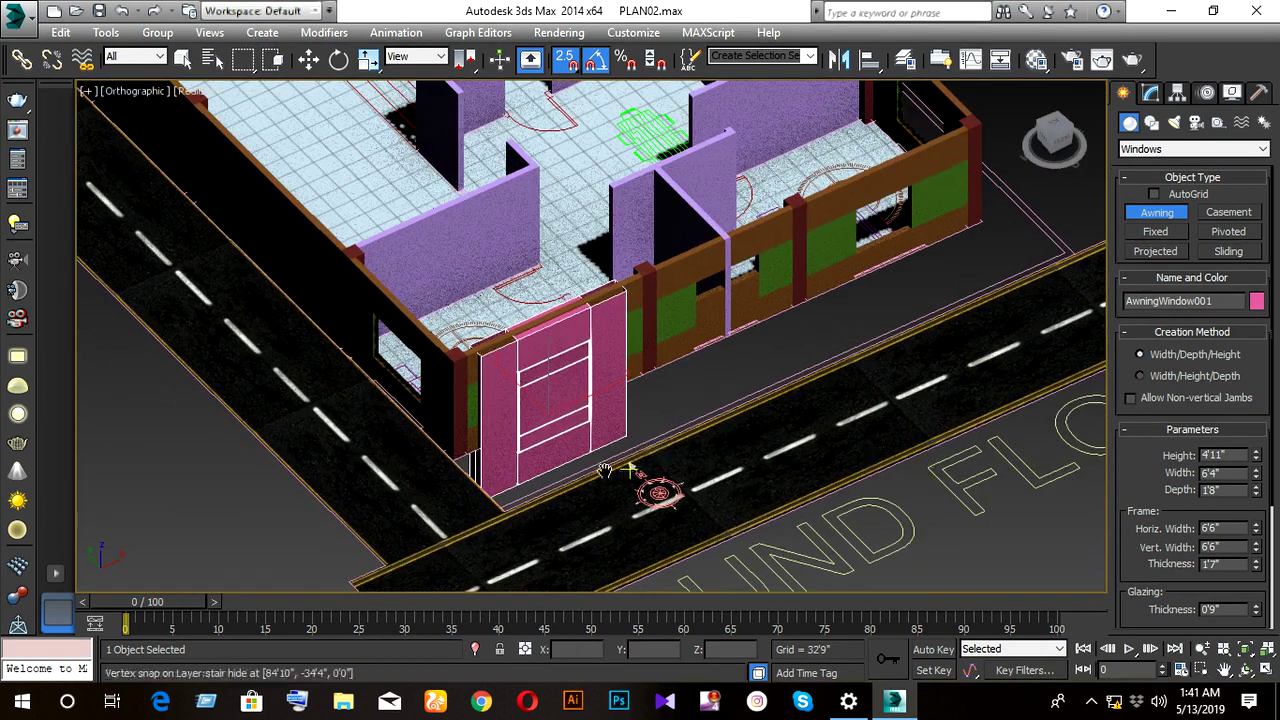
{"action": "middle_click_drag", "start_coordinate": [1079, 523], "coordinate": [944, 513]}
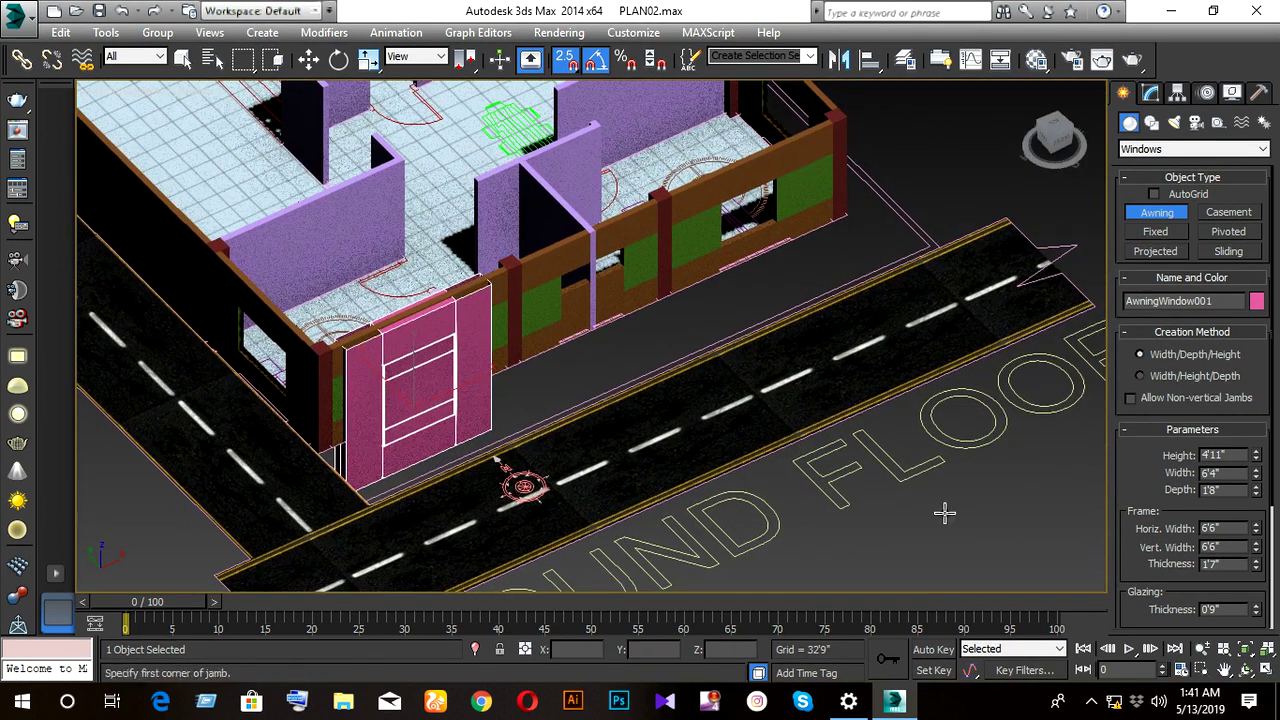
{"action": "left_click", "coordinate": [1257, 494]}
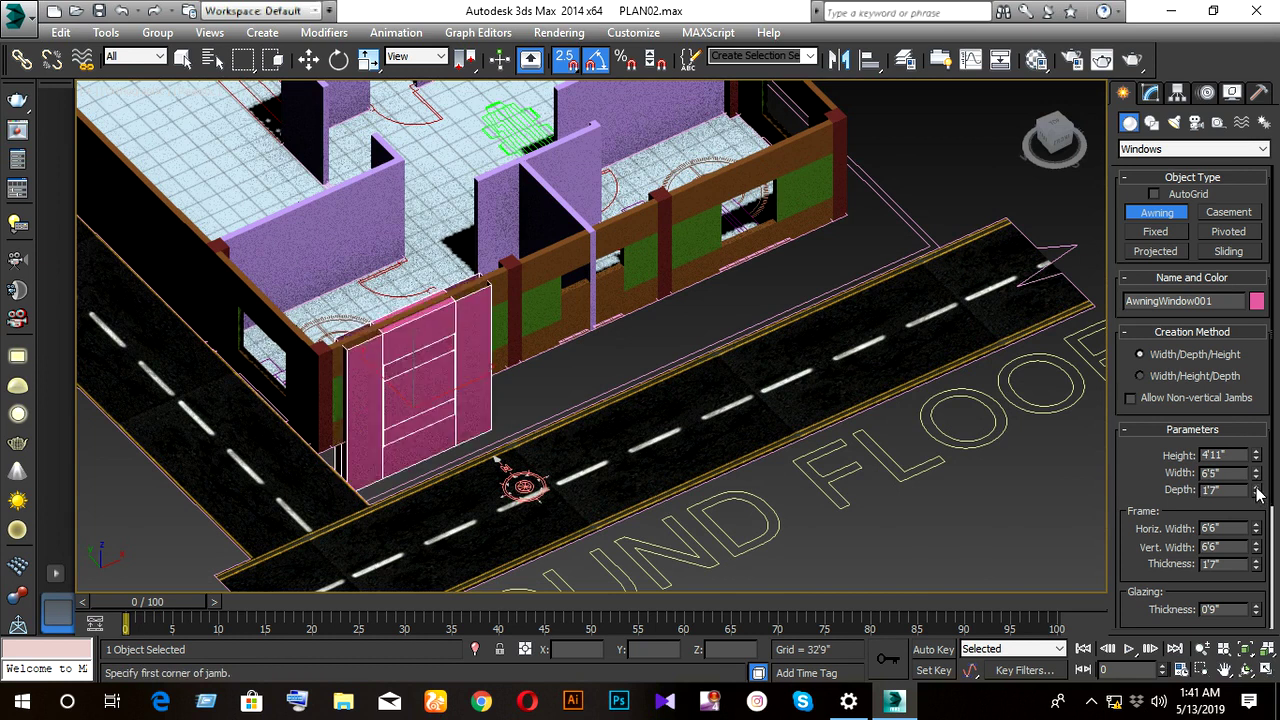
{"action": "scroll", "coordinate": [414, 437], "scroll_direction": "up", "scroll_amount": 3}
- Try squashing the awning window, undo it, then scale it down uniformly to about 38%
{"action": "scroll", "coordinate": [388, 430], "scroll_direction": "up", "scroll_amount": 1}
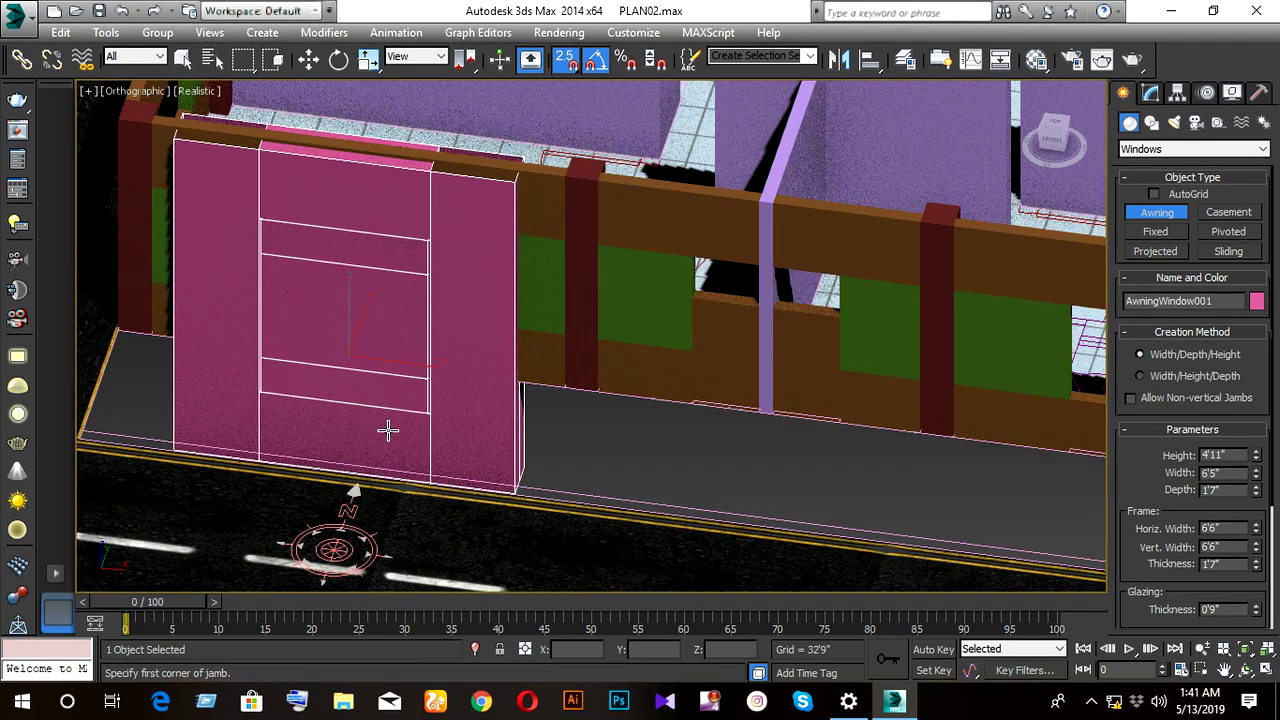
{"action": "key", "text": "r"}
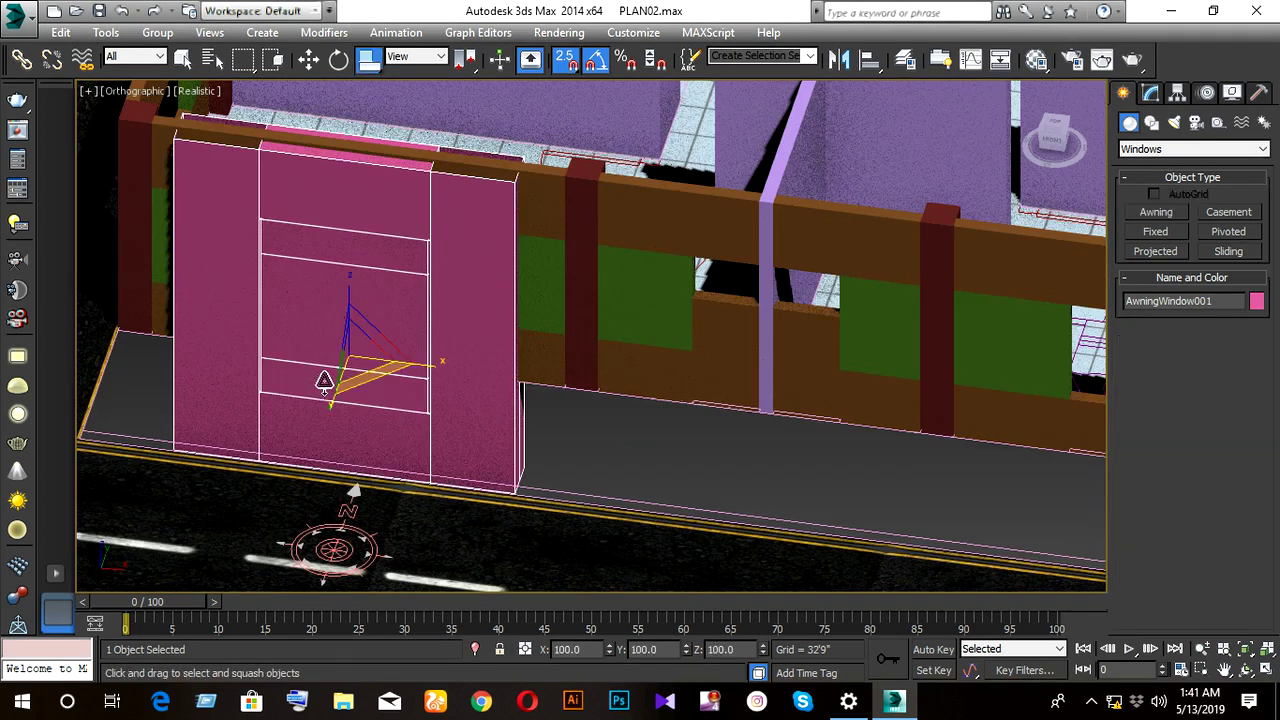
{"action": "left_click_drag", "start_coordinate": [360, 366], "coordinate": [388, 438]}
{"action": "key", "text": "ctrl+z"}
{"action": "left_click_drag", "start_coordinate": [370, 60], "coordinate": [366, 140]}
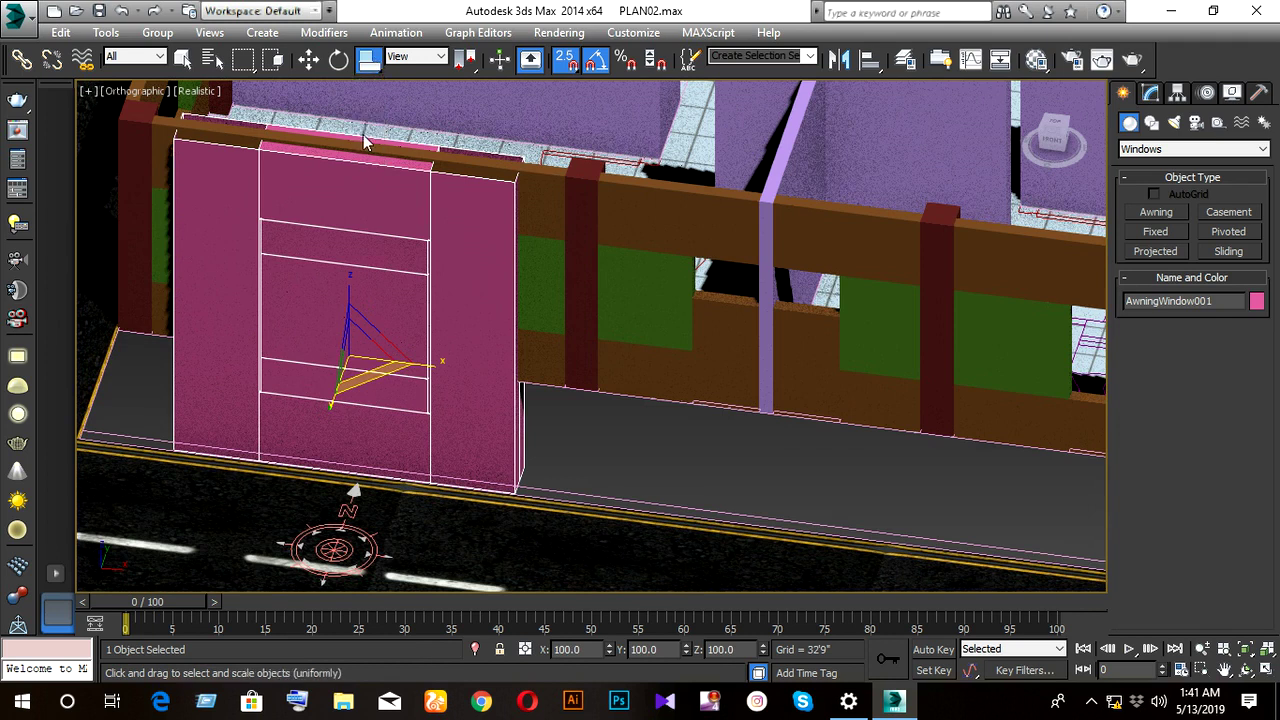
{"action": "left_click_drag", "start_coordinate": [350, 370], "coordinate": [403, 442]}
{"action": "mouse_move", "coordinate": [403, 442]}
{"action": "middle_mouse_down", "text": "alt"}
{"action": "mouse_move", "coordinate": [468, 389]}
{"action": "mouse_move", "coordinate": [424, 405]}
{"action": "middle_mouse_up", "text": "alt"}
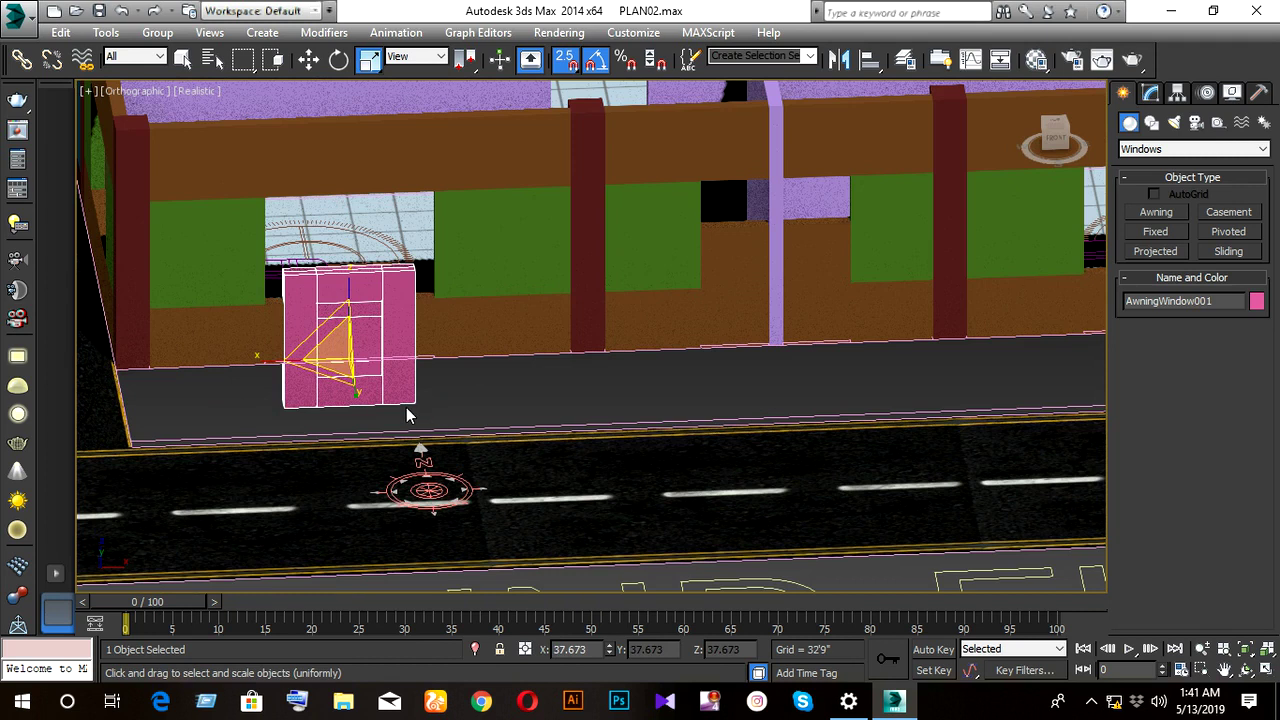
- Delete the awning window and view the emptied wall opening from the front
{"action": "key", "text": "Delete"}
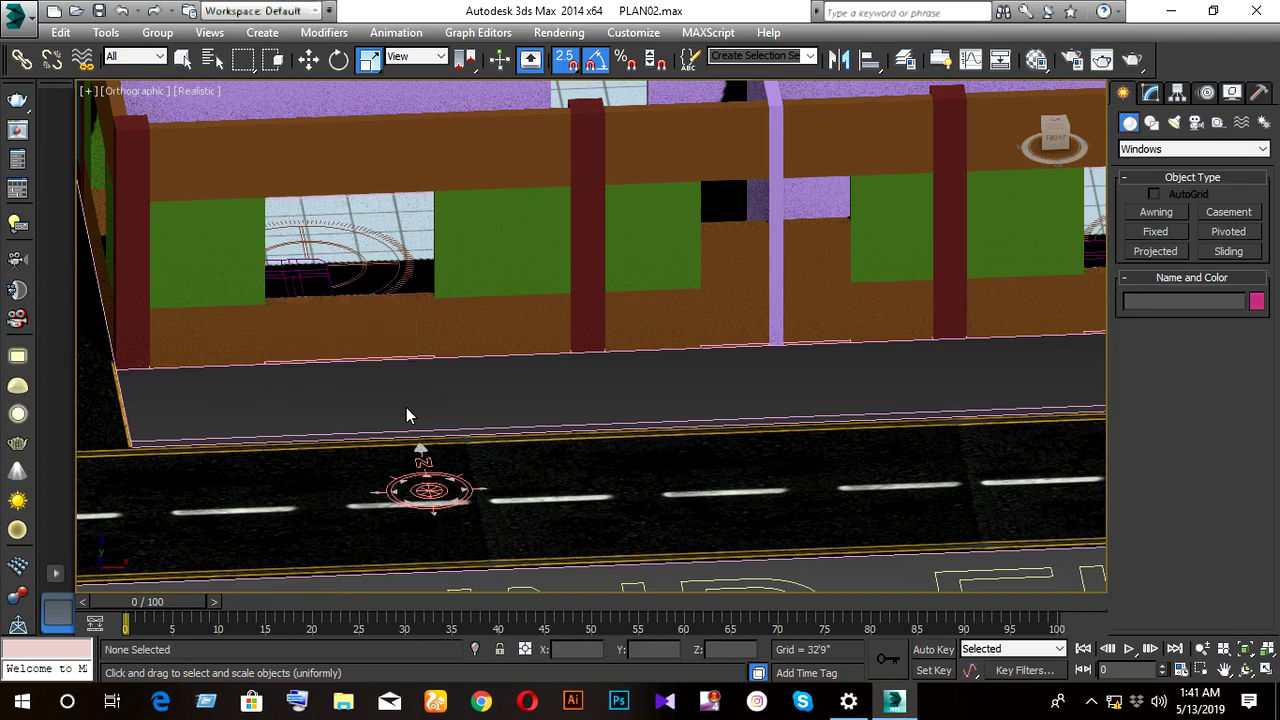
{"action": "mouse_move", "coordinate": [389, 331]}
{"action": "middle_mouse_down", "text": "alt"}
{"action": "mouse_move", "coordinate": [380, 386]}
{"action": "mouse_move", "coordinate": [401, 383]}
{"action": "mouse_move", "coordinate": [374, 411]}
{"action": "mouse_move", "coordinate": [418, 437]}
{"action": "middle_mouse_up", "text": "alt"}
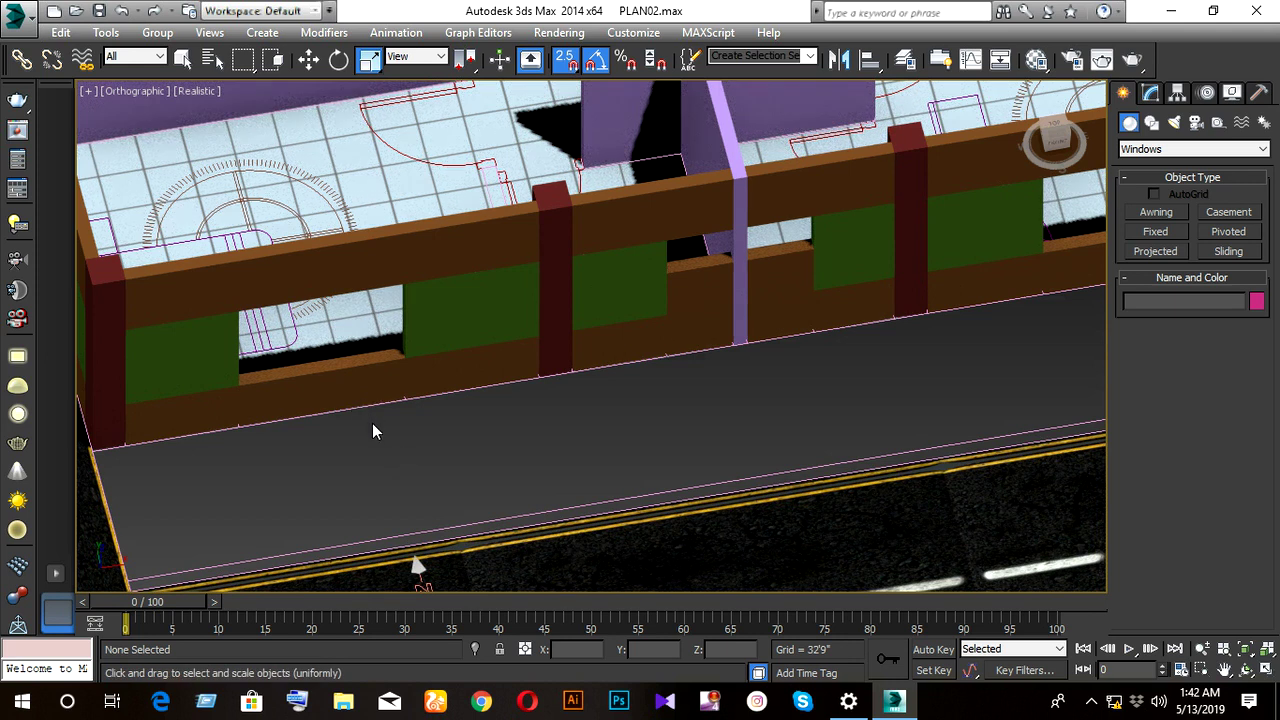
{"action": "middle_click_drag", "start_coordinate": [373, 424], "coordinate": [344, 365], "text": "alt"}
{"action": "mouse_move", "coordinate": [1054, 138]}
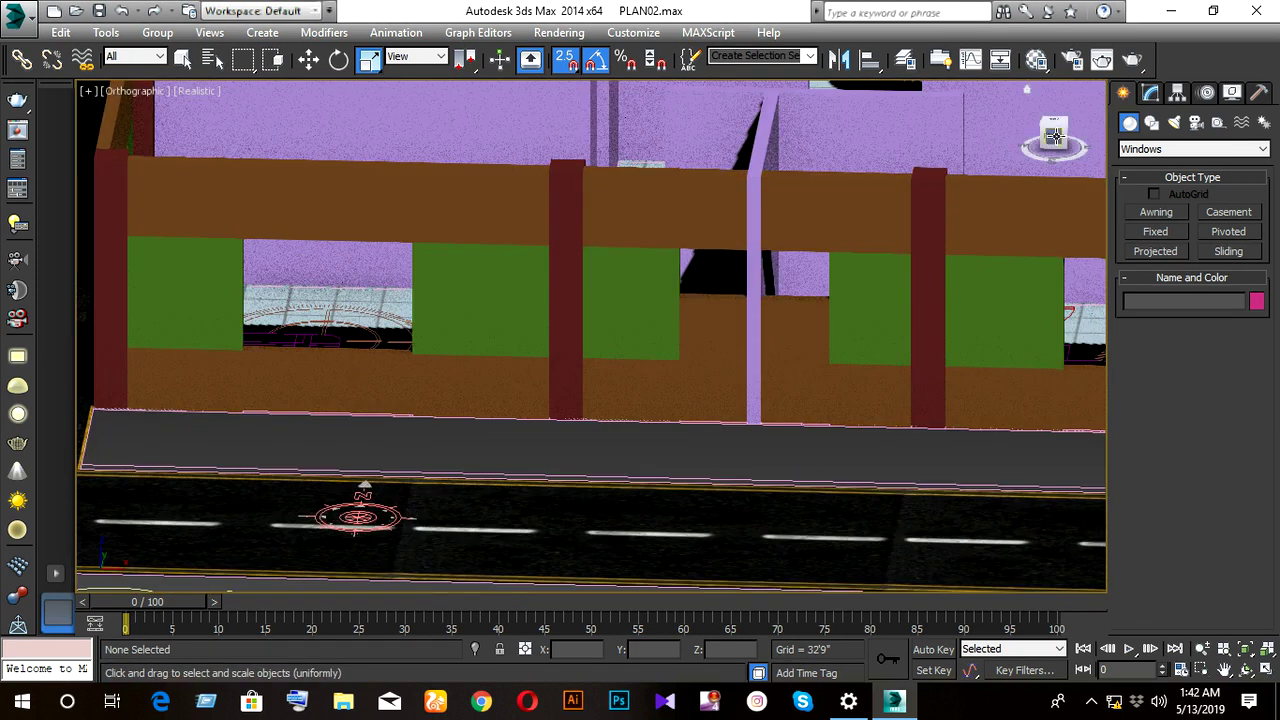
- In Front view, Shift-move a copy of wall block Box023 up into the opening as Box152
{"action": "key", "text": "f"}
{"action": "middle_click_drag", "start_coordinate": [380, 350], "coordinate": [426, 426]}
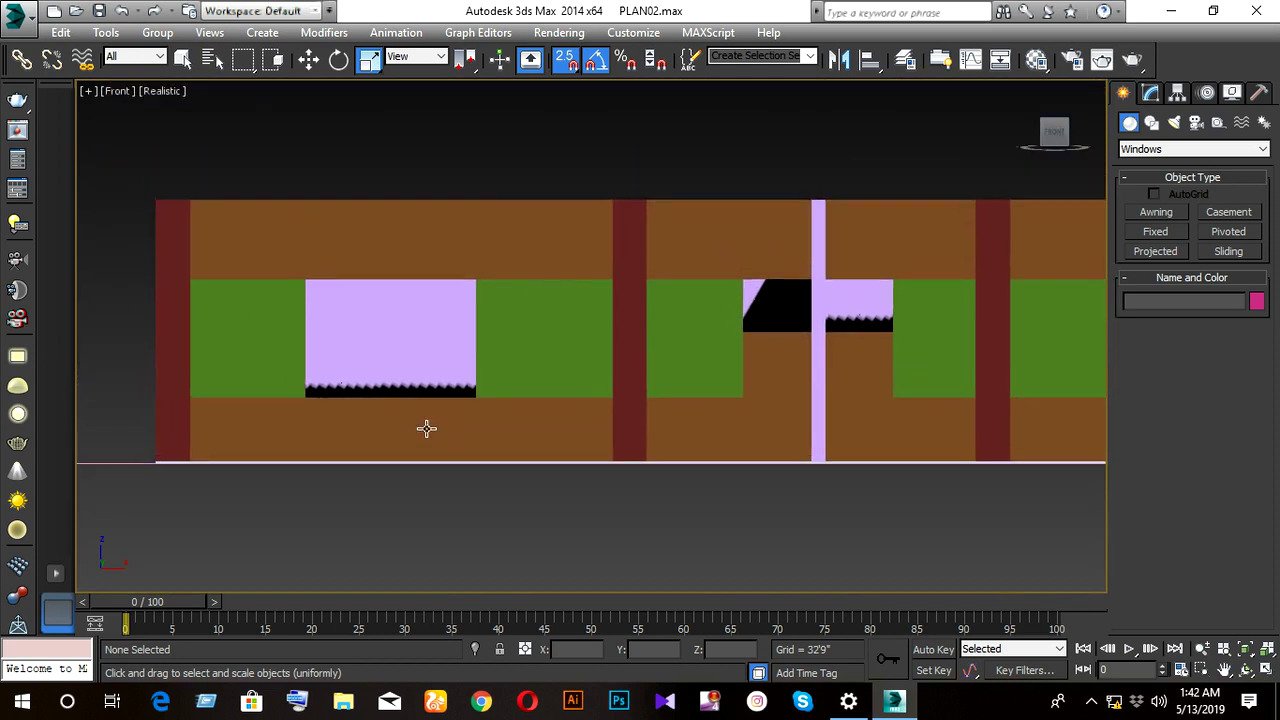
{"action": "left_click", "coordinate": [412, 420]}
{"action": "key", "text": "w"}
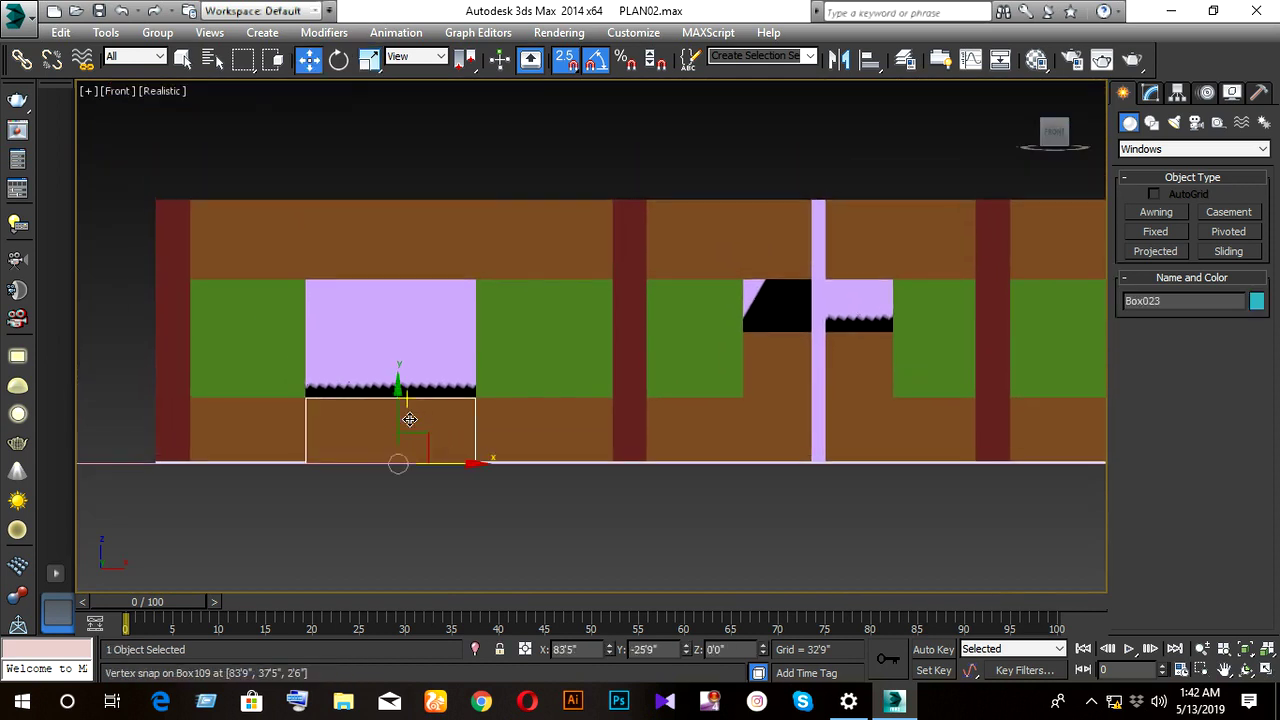
{"action": "left_click_drag", "start_coordinate": [408, 420], "coordinate": [404, 364], "text": "shift"}
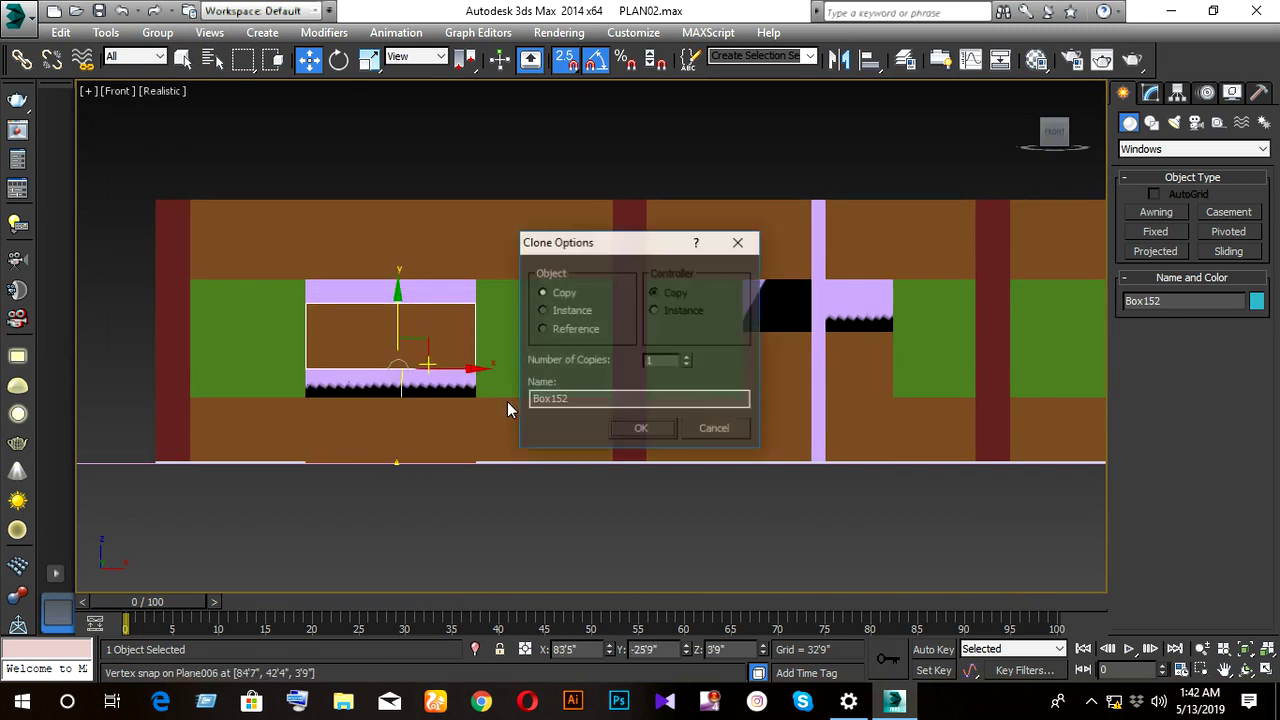
{"action": "left_click", "coordinate": [644, 430]}
{"action": "scroll", "coordinate": [357, 354], "scroll_direction": "up", "scroll_amount": 2}
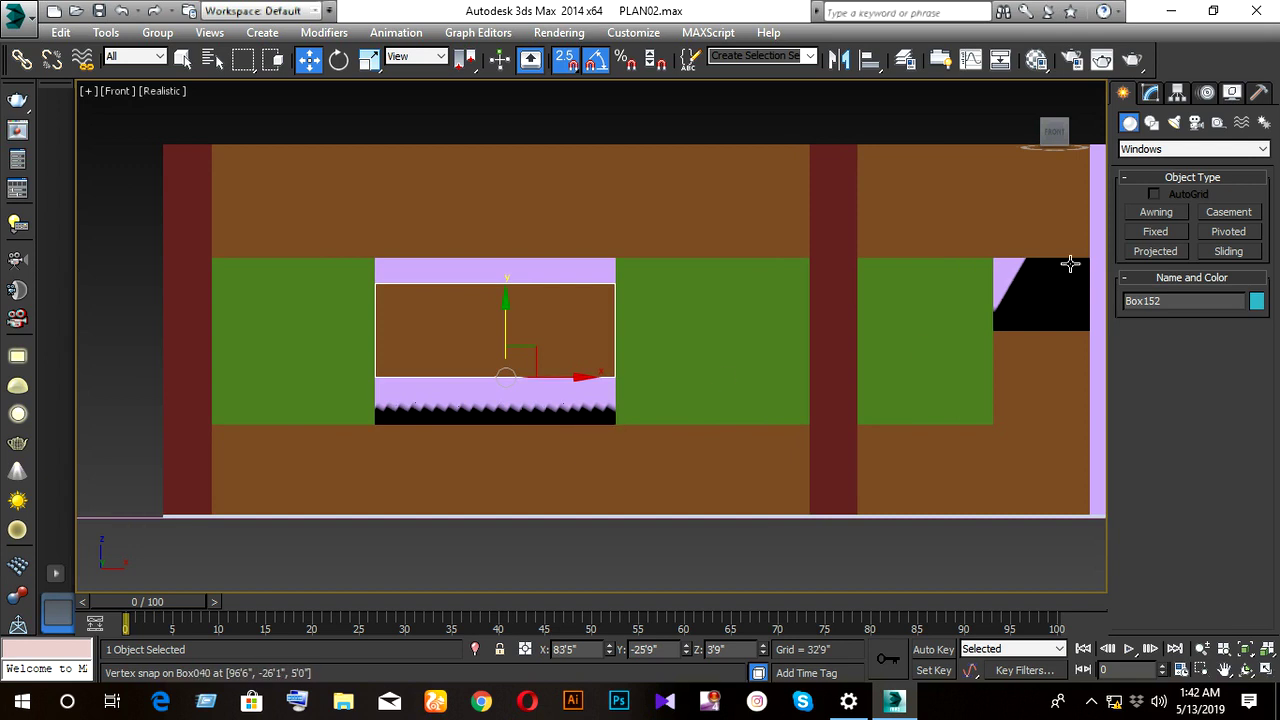
- In Vertex mode, snap Box152's top vertices up and bottom vertices down to the opening's edges
{"action": "left_click", "coordinate": [1150, 92]}
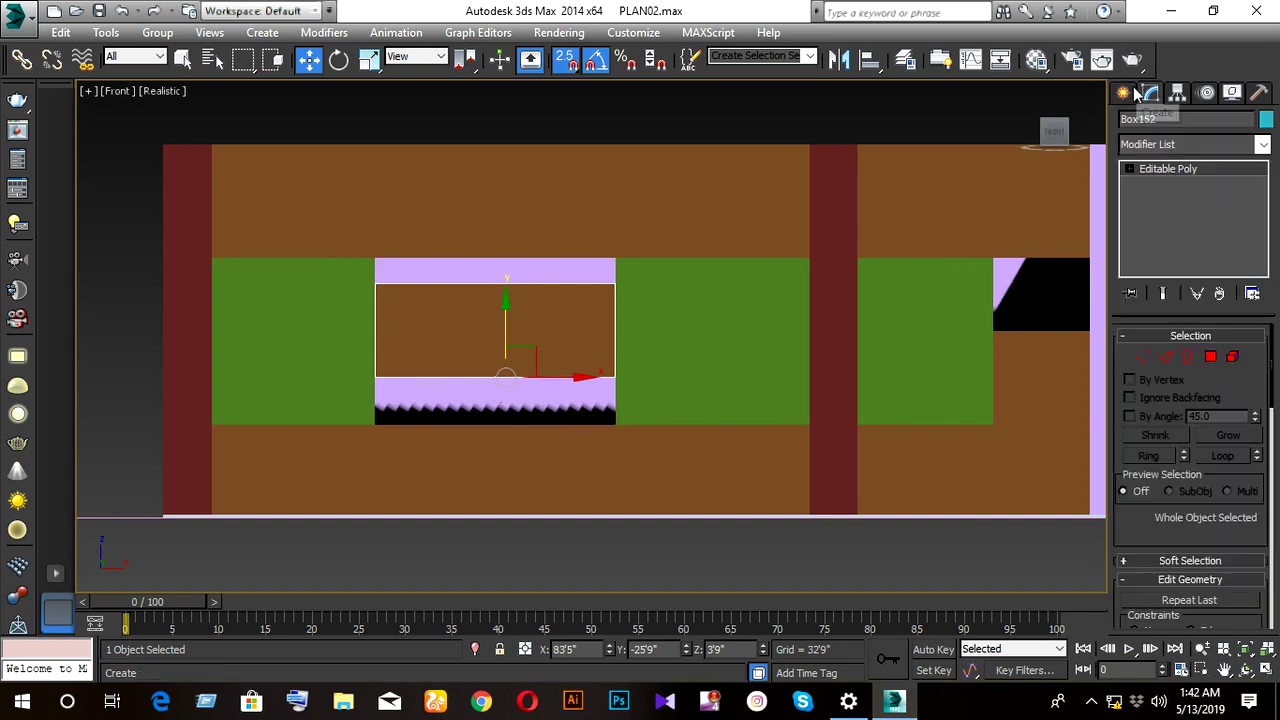
{"action": "left_click", "coordinate": [1143, 357]}
{"action": "left_click_drag", "start_coordinate": [290, 237], "coordinate": [687, 396]}
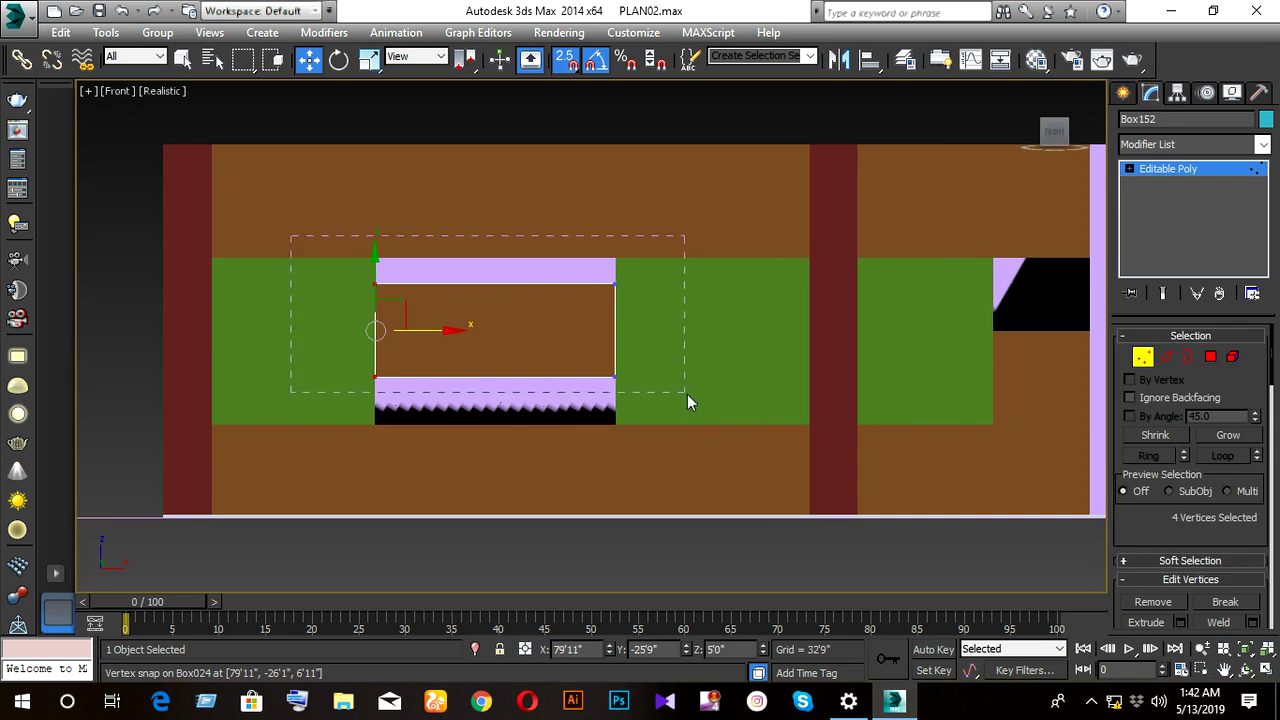
{"action": "left_click_drag", "start_coordinate": [495, 240], "coordinate": [603, 258]}
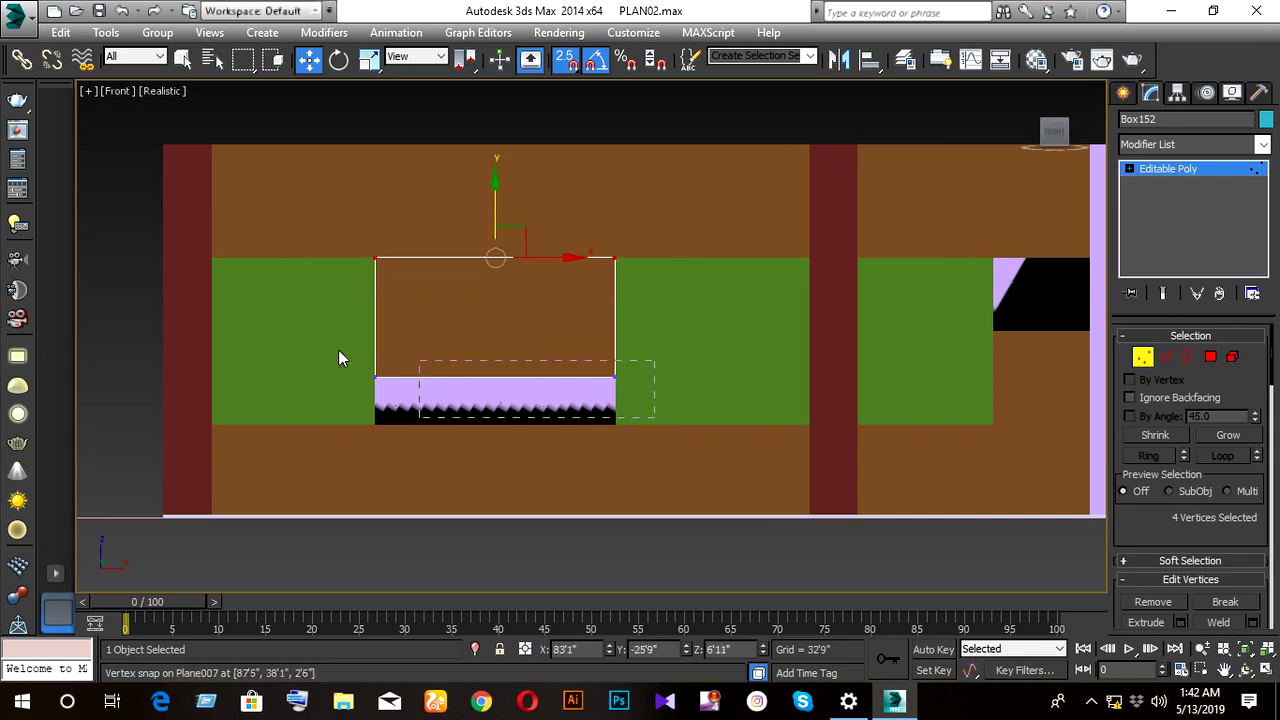
{"action": "left_click_drag", "start_coordinate": [338, 358], "coordinate": [585, 428]}
{"action": "left_click_drag", "start_coordinate": [497, 357], "coordinate": [600, 425]}
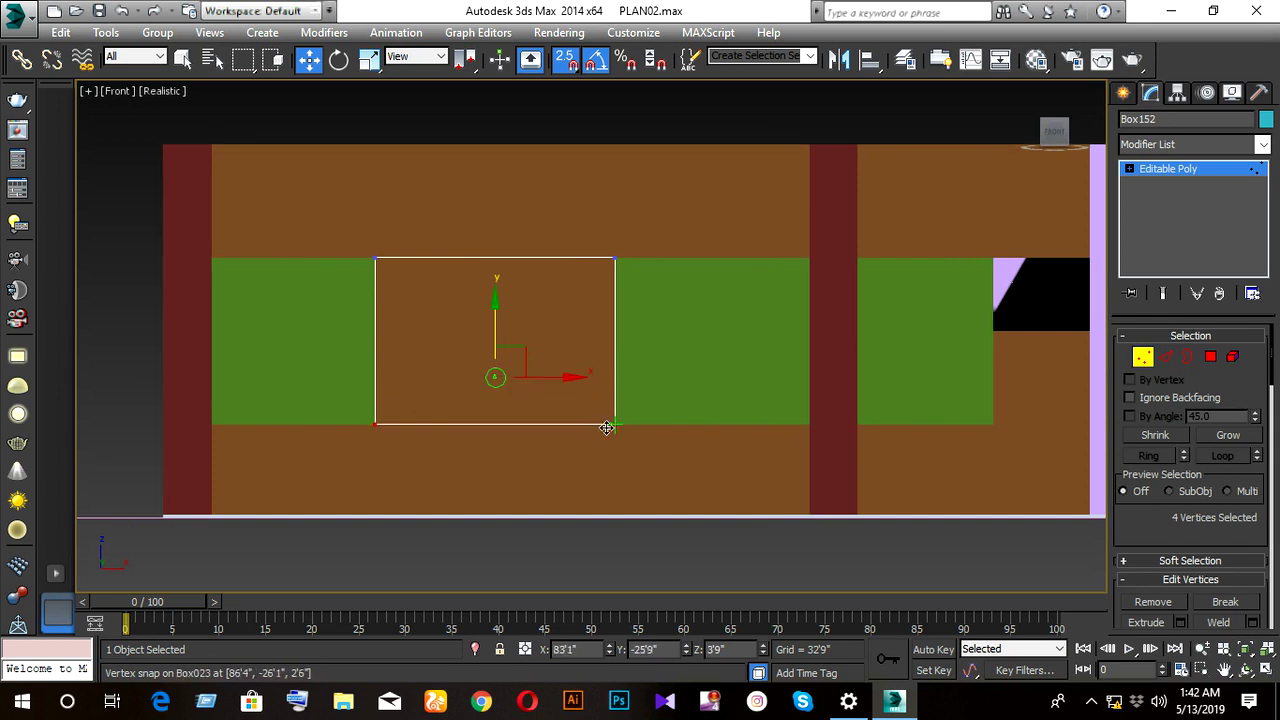
{"action": "mouse_move", "coordinate": [559, 428]}
{"action": "middle_mouse_down", "text": "alt"}
{"action": "mouse_move", "coordinate": [637, 464]}
{"action": "mouse_move", "coordinate": [449, 513]}
{"action": "middle_mouse_up", "text": "alt"}
- Exit Vertex mode on Box152 and turn the view to face the wall
{"action": "left_click", "coordinate": [1143, 358]}
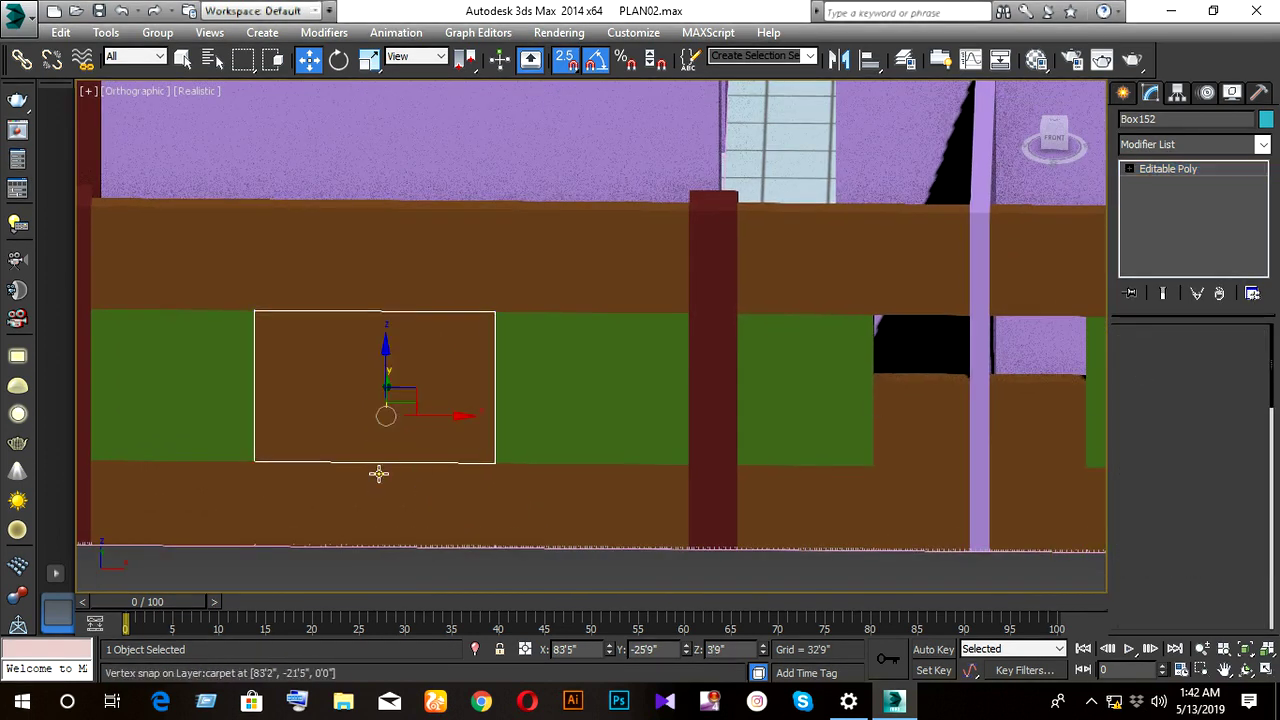
{"action": "middle_click_drag", "start_coordinate": [391, 471], "coordinate": [537, 514], "text": "alt"}
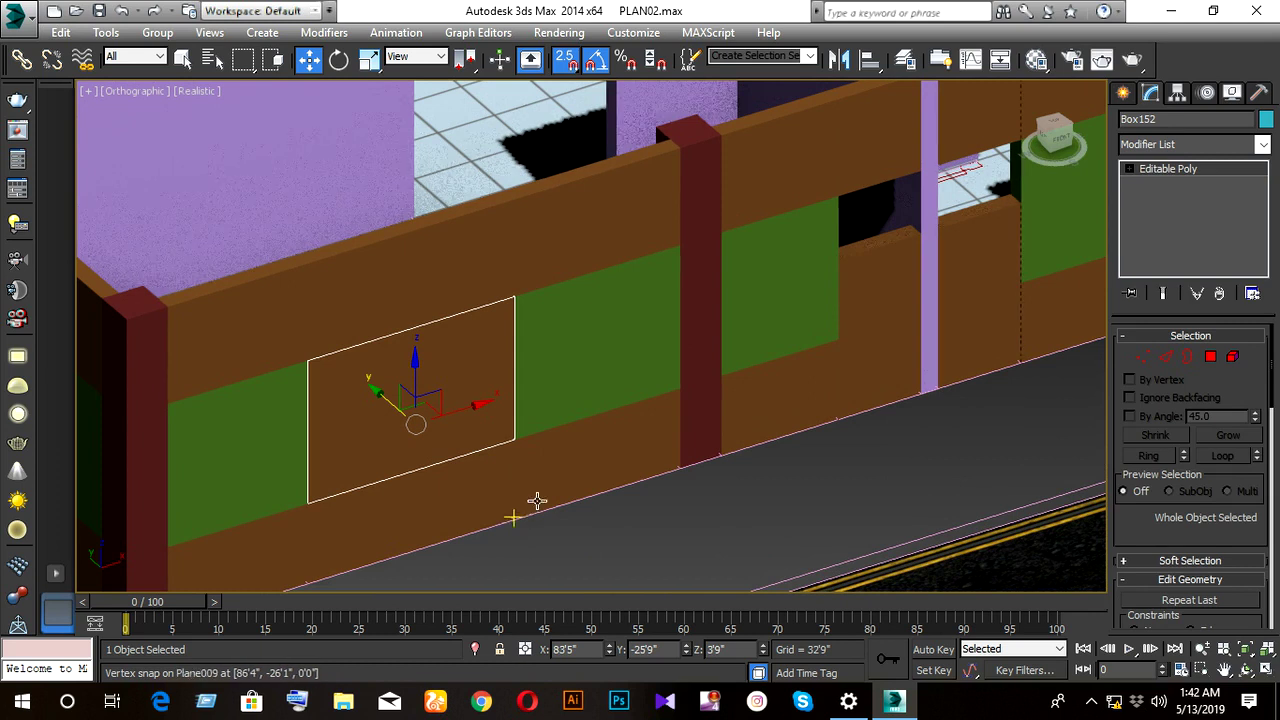
{"action": "key", "text": "shift+z"}
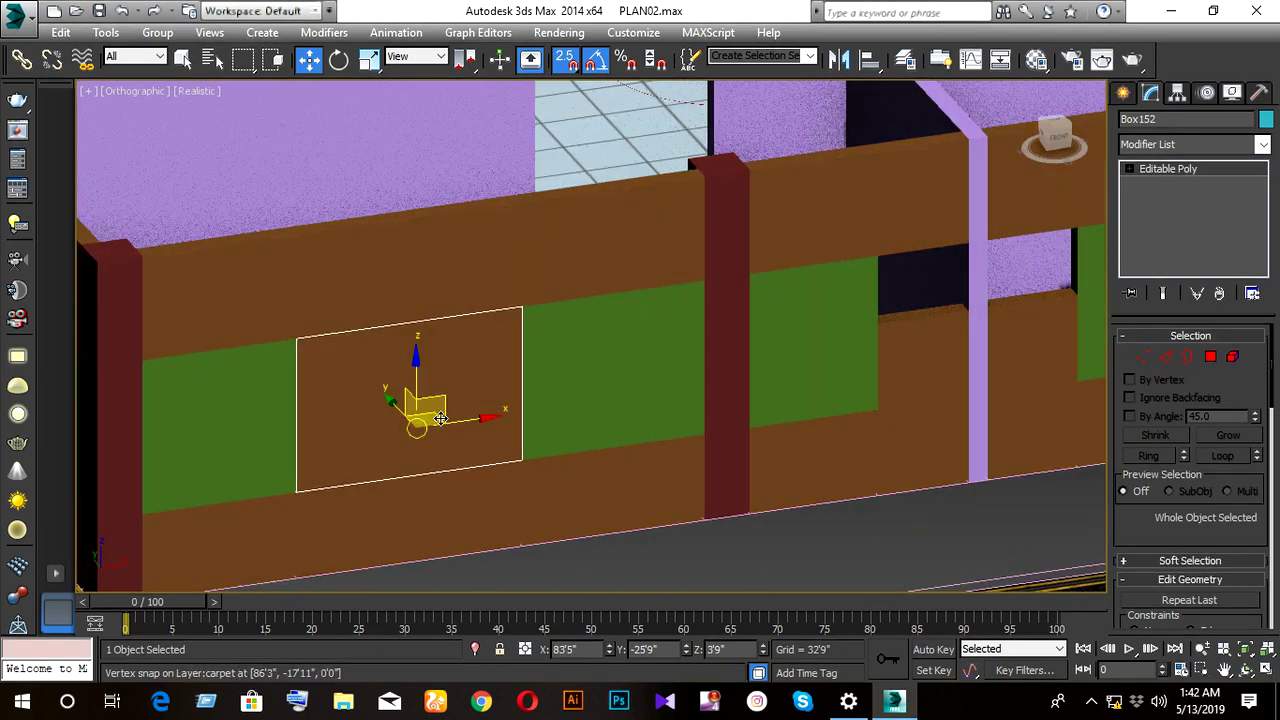
{"action": "key", "text": "shift+z"}
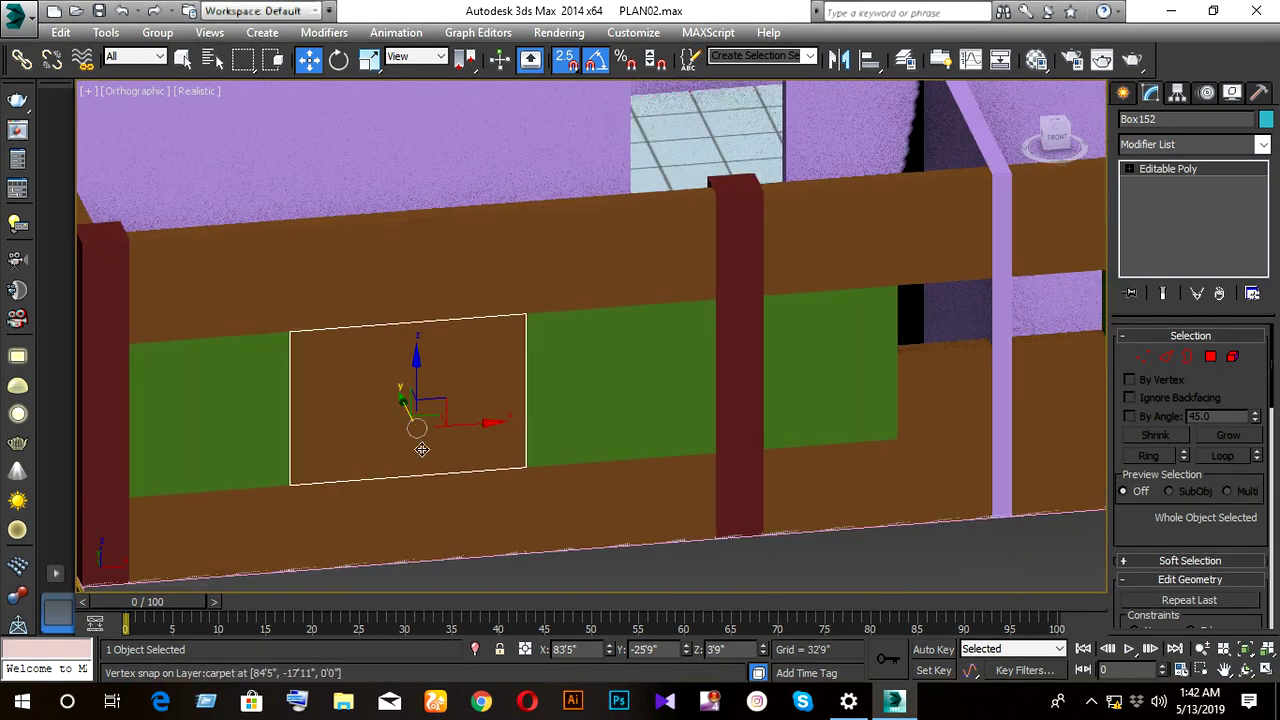
- In Polygon mode, select Box152's front and back panel faces, then return to the front view
{"action": "left_click", "coordinate": [1210, 357]}
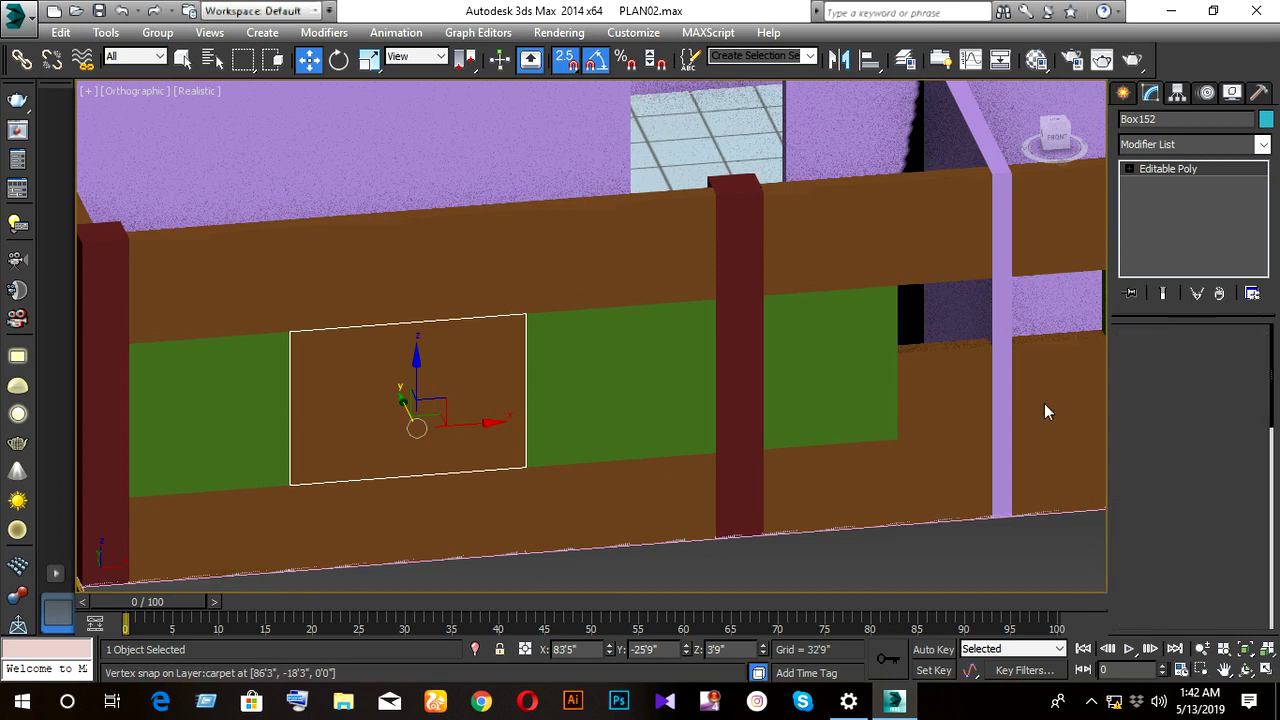
{"action": "left_click", "coordinate": [408, 431]}
{"action": "key", "text": "shift+z"}
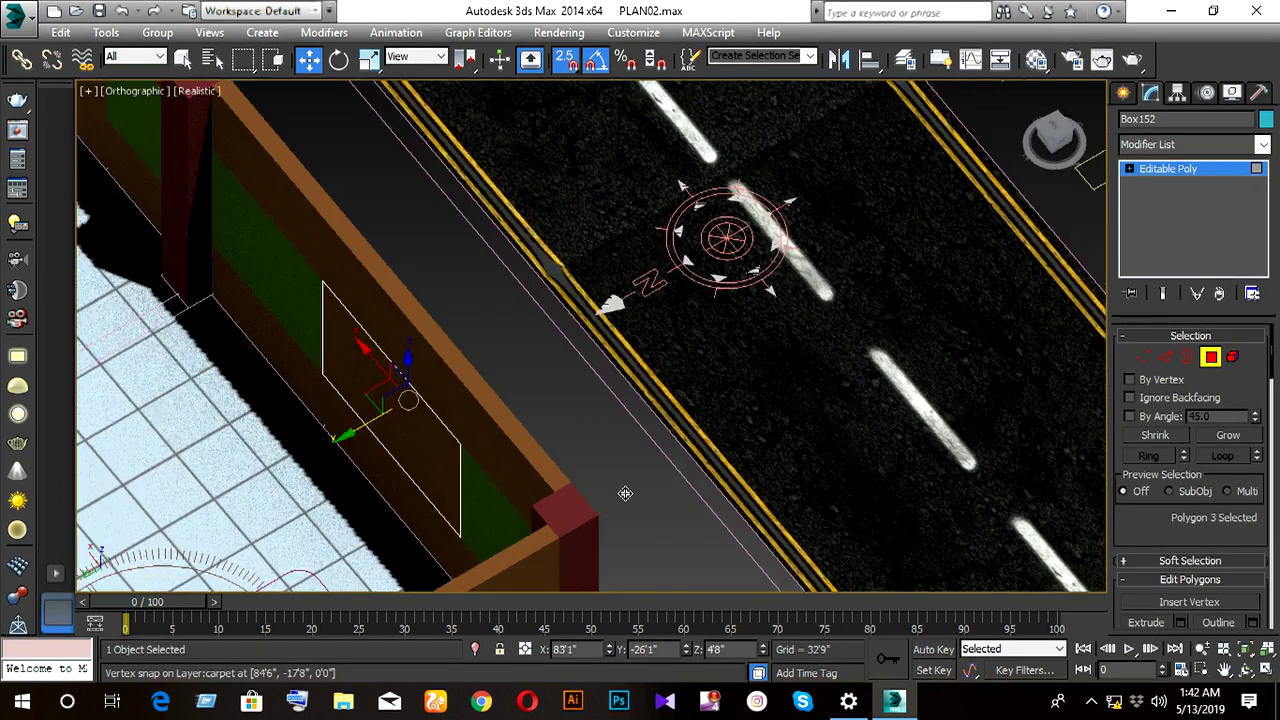
{"action": "key", "text": "shift+z"}
{"action": "left_click", "coordinate": [421, 445], "text": "ctrl"}
{"action": "key", "text": "shift+z"}
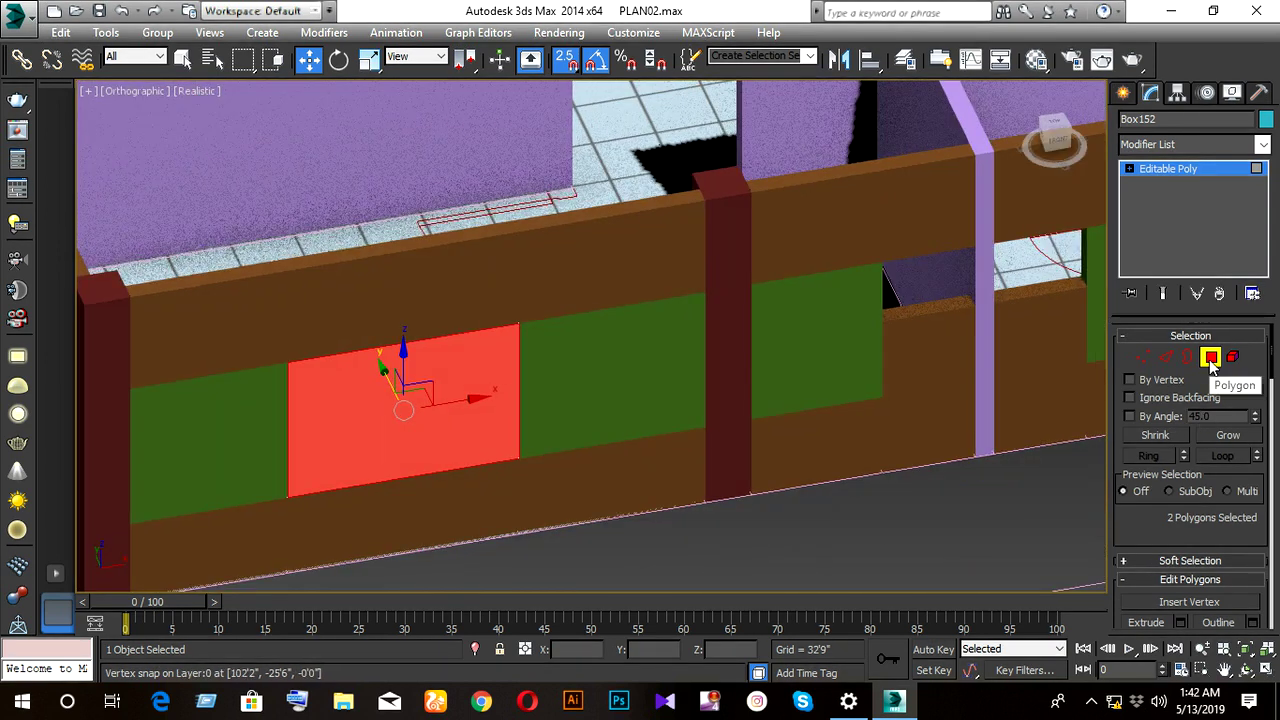
{"action": "key", "text": "shift+z"}
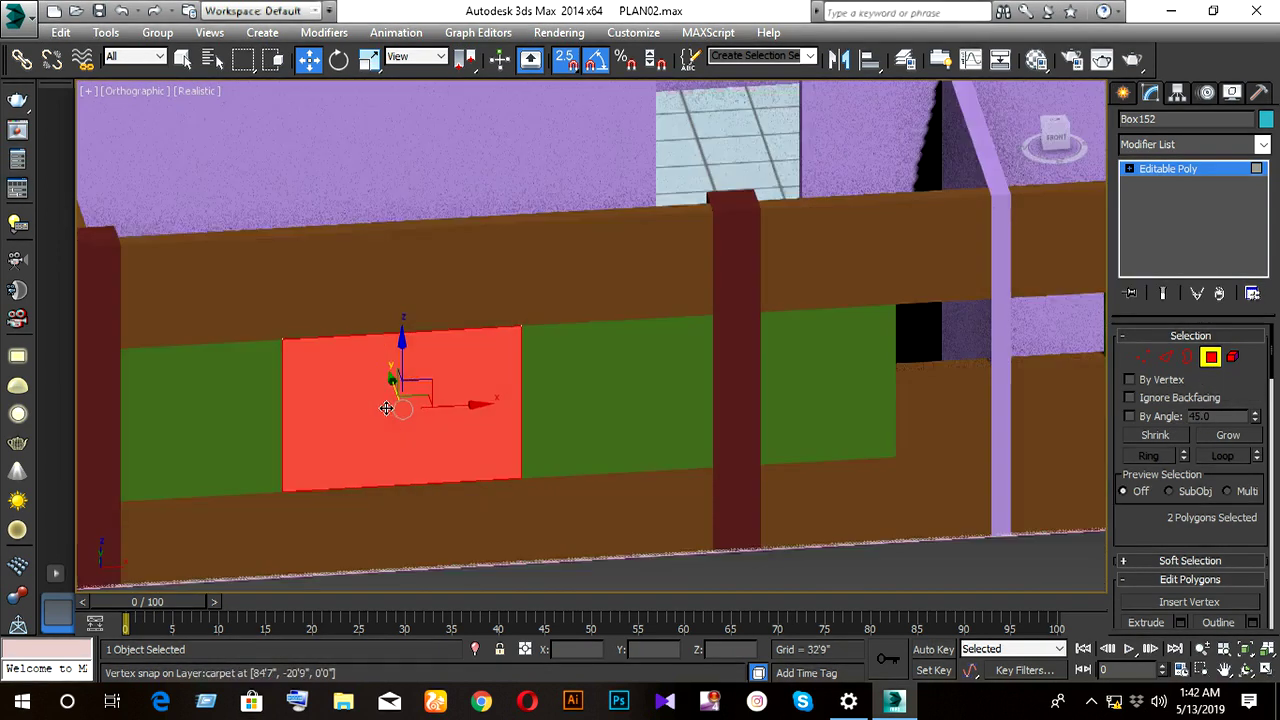
{"action": "scroll", "coordinate": [1215, 554], "scroll_direction": "down", "scroll_amount": 4}
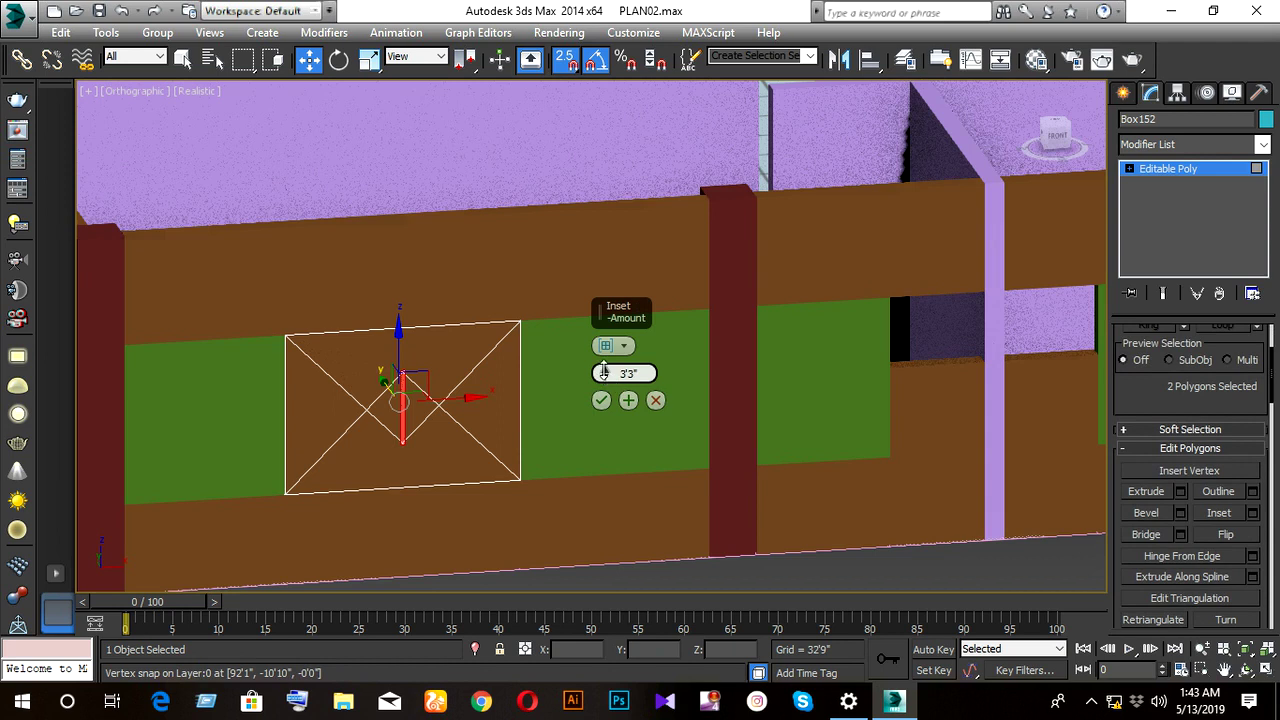
- Inset Box152's two selected panel polygons with an Amount of 0'4"
{"action": "mouse_move", "coordinate": [603, 372]}
{"action": "left_mouse_down"}
{"action": "mouse_move", "coordinate": [626, 292]}
{"action": "mouse_move", "coordinate": [606, 477]}
{"action": "left_mouse_up"}
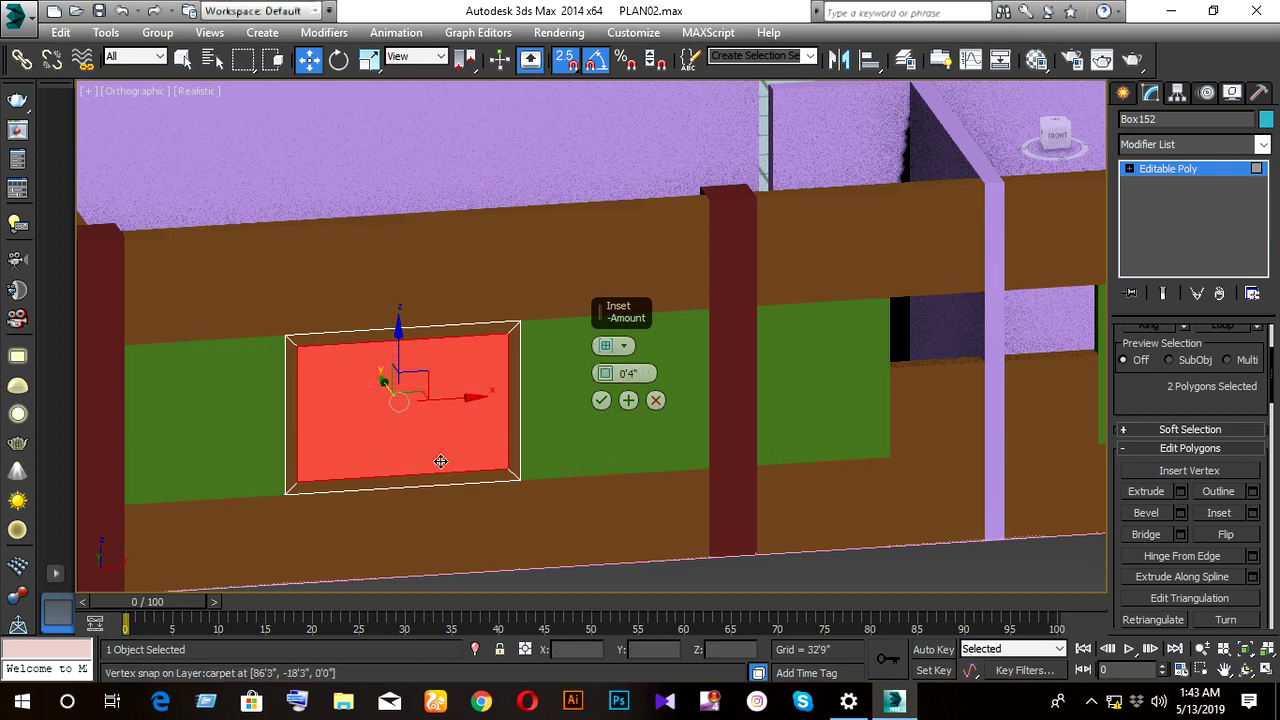
{"action": "mouse_move", "coordinate": [440, 461]}
{"action": "middle_mouse_down", "text": "alt"}
{"action": "mouse_move", "coordinate": [400, 449]}
{"action": "mouse_move", "coordinate": [386, 423]}
{"action": "mouse_move", "coordinate": [514, 471]}
{"action": "mouse_move", "coordinate": [492, 484]}
{"action": "middle_mouse_up", "text": "alt"}
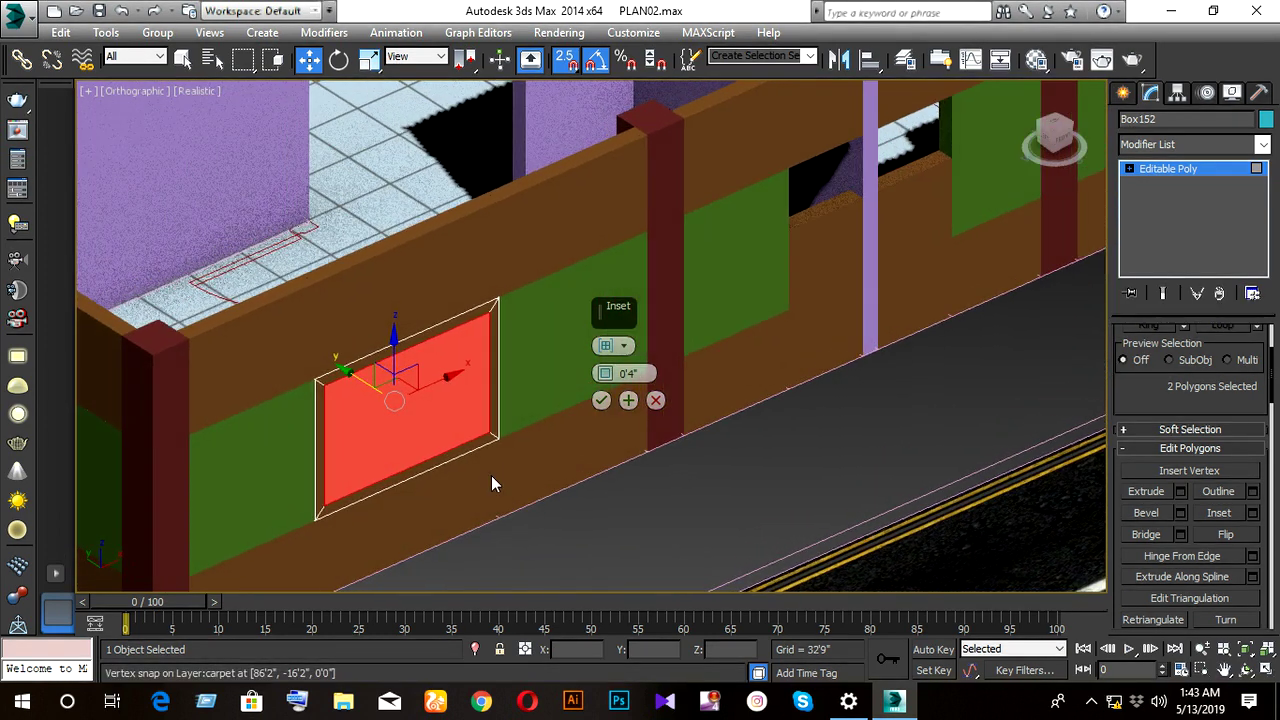
{"action": "left_click", "coordinate": [601, 400]}
{"action": "mouse_move", "coordinate": [408, 449]}
{"action": "middle_mouse_down", "text": "alt"}
{"action": "mouse_move", "coordinate": [396, 436]}
{"action": "mouse_move", "coordinate": [422, 431]}
{"action": "mouse_move", "coordinate": [397, 429]}
{"action": "middle_mouse_up", "text": "alt"}
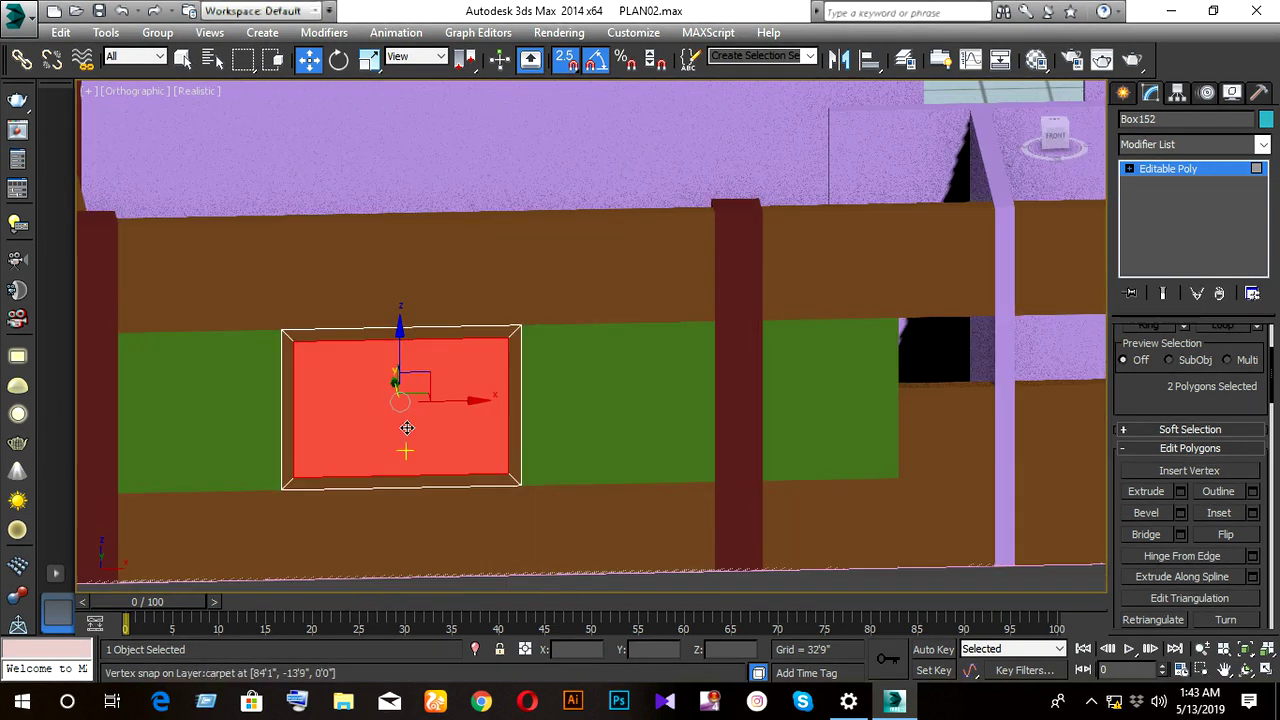
{"action": "scroll", "coordinate": [474, 420], "scroll_direction": "up", "scroll_amount": 3}
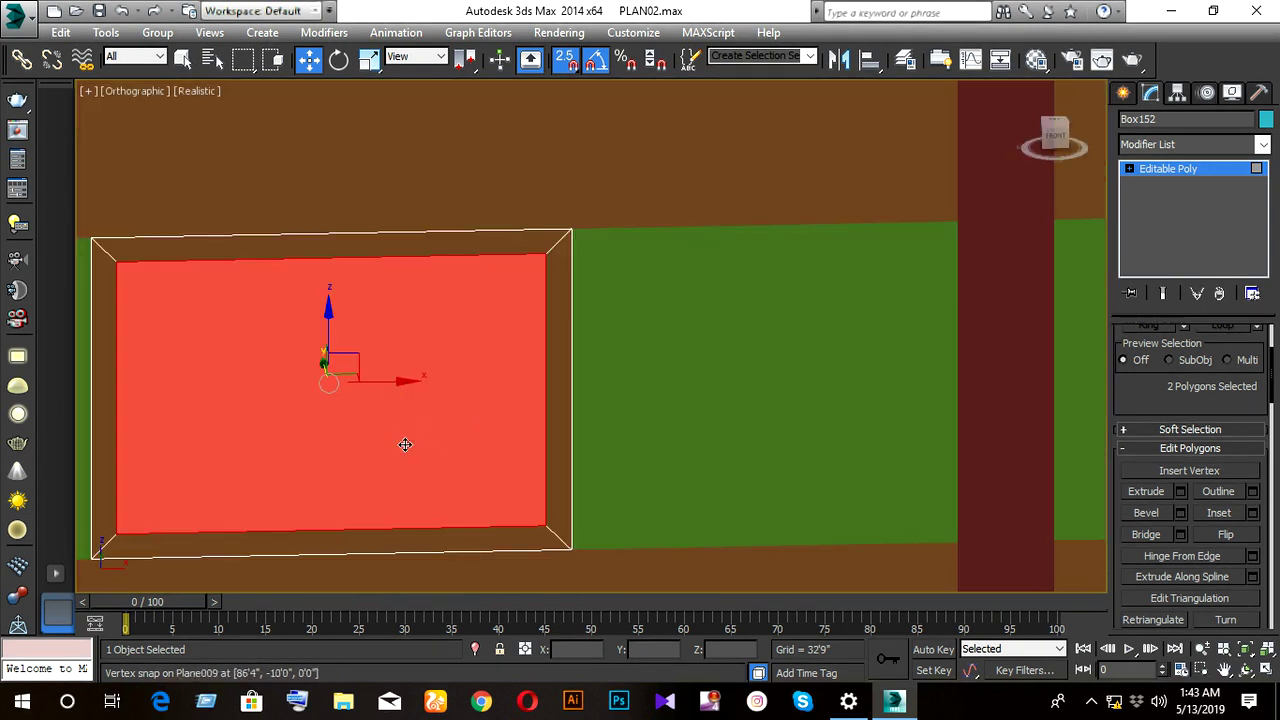
{"action": "middle_click_drag", "start_coordinate": [390, 453], "coordinate": [462, 468], "text": "alt"}
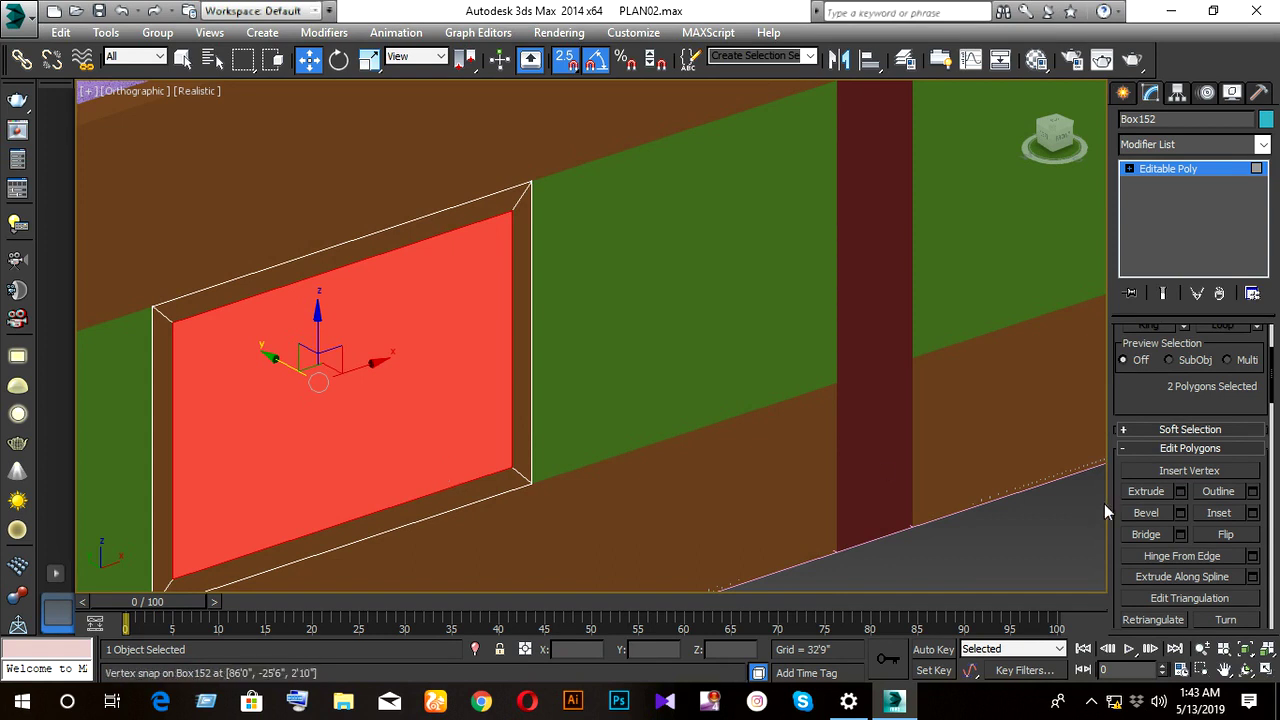
- Start an Extrude on the inset faces with the height reset to zero
{"action": "left_click", "coordinate": [1181, 491]}
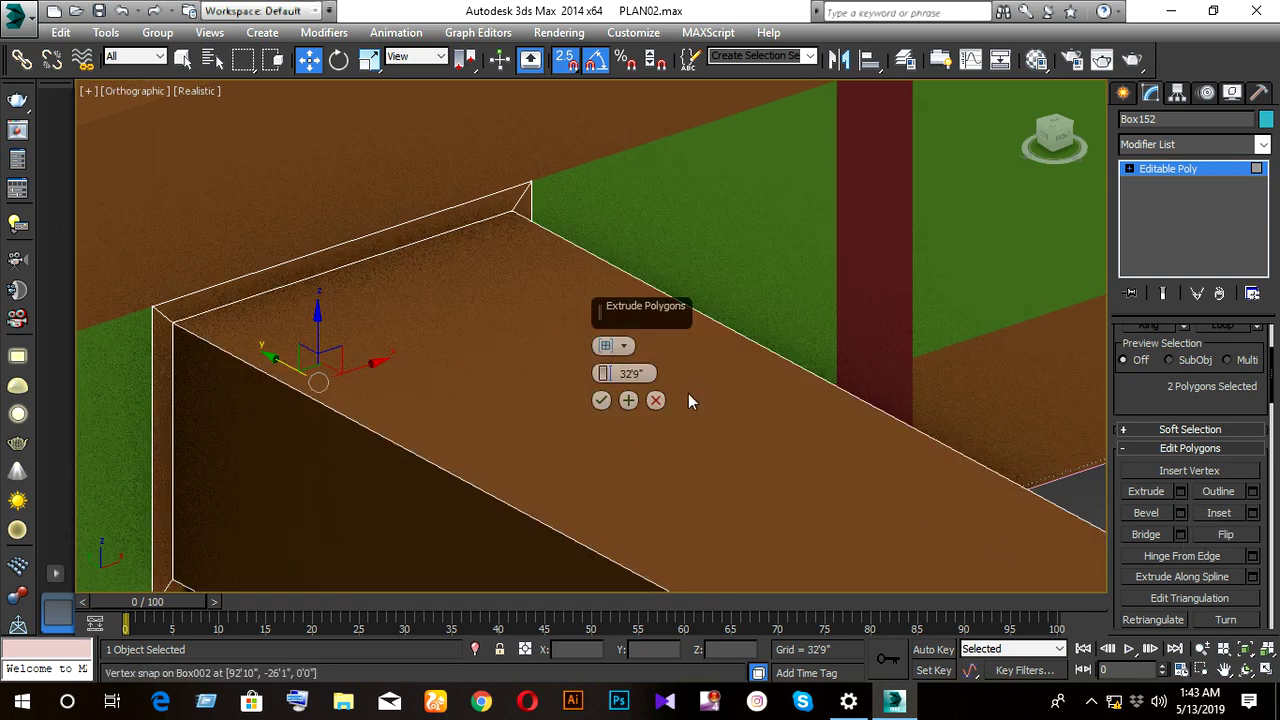
{"action": "scroll", "coordinate": [688, 400], "scroll_direction": "down", "scroll_amount": 5}
{"action": "scroll", "coordinate": [650, 400], "scroll_direction": "down", "scroll_amount": 1}
{"action": "scroll", "coordinate": [630, 400], "scroll_direction": "down", "scroll_amount": 1}
{"action": "type", "text": "0"}
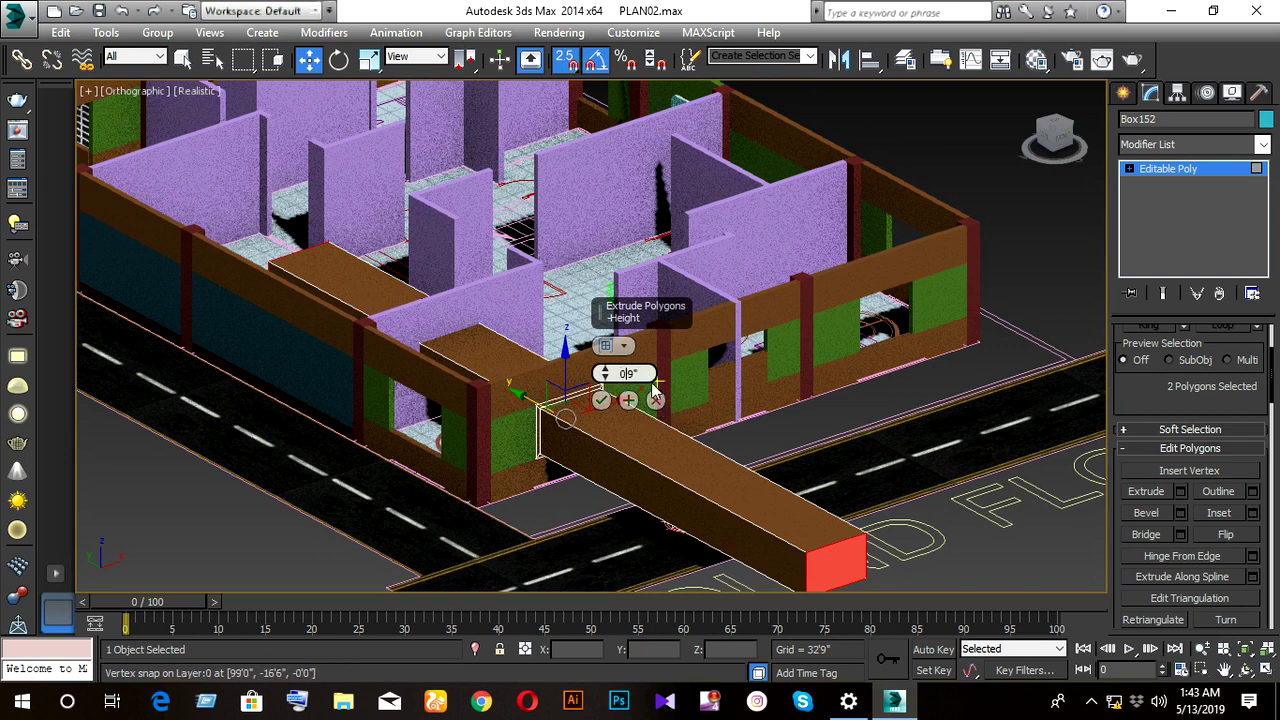
{"action": "type", "text": "1"}
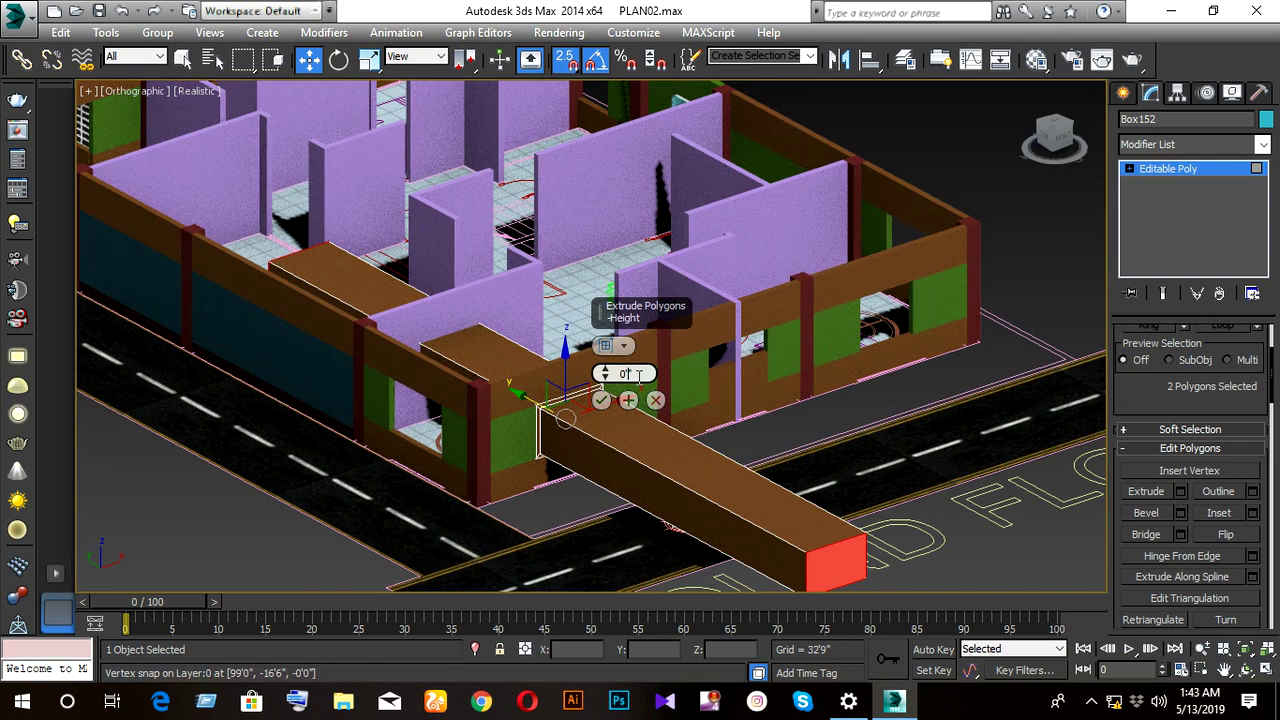
{"action": "key", "text": "Return"}
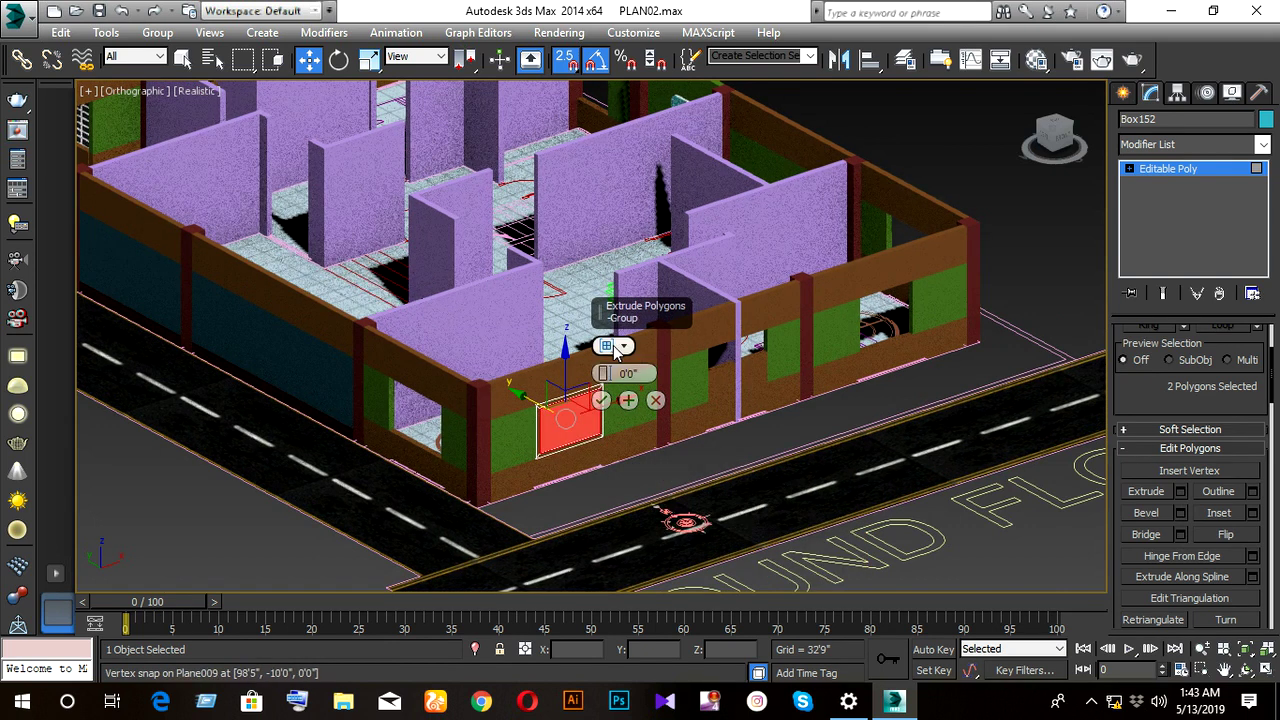
{"action": "scroll", "coordinate": [568, 427], "scroll_direction": "up", "scroll_amount": 10}
{"action": "scroll", "coordinate": [568, 427], "scroll_direction": "up", "scroll_amount": 3}
- Nudge the extrusion height just below zero and confirm the slightly recessed panels
{"action": "mouse_move", "coordinate": [580, 443]}
{"action": "middle_mouse_down", "text": "alt"}
{"action": "mouse_move", "coordinate": [500, 403]}
{"action": "mouse_move", "coordinate": [563, 457]}
{"action": "mouse_move", "coordinate": [623, 465]}
{"action": "mouse_move", "coordinate": [601, 471]}
{"action": "middle_mouse_up", "text": "alt"}
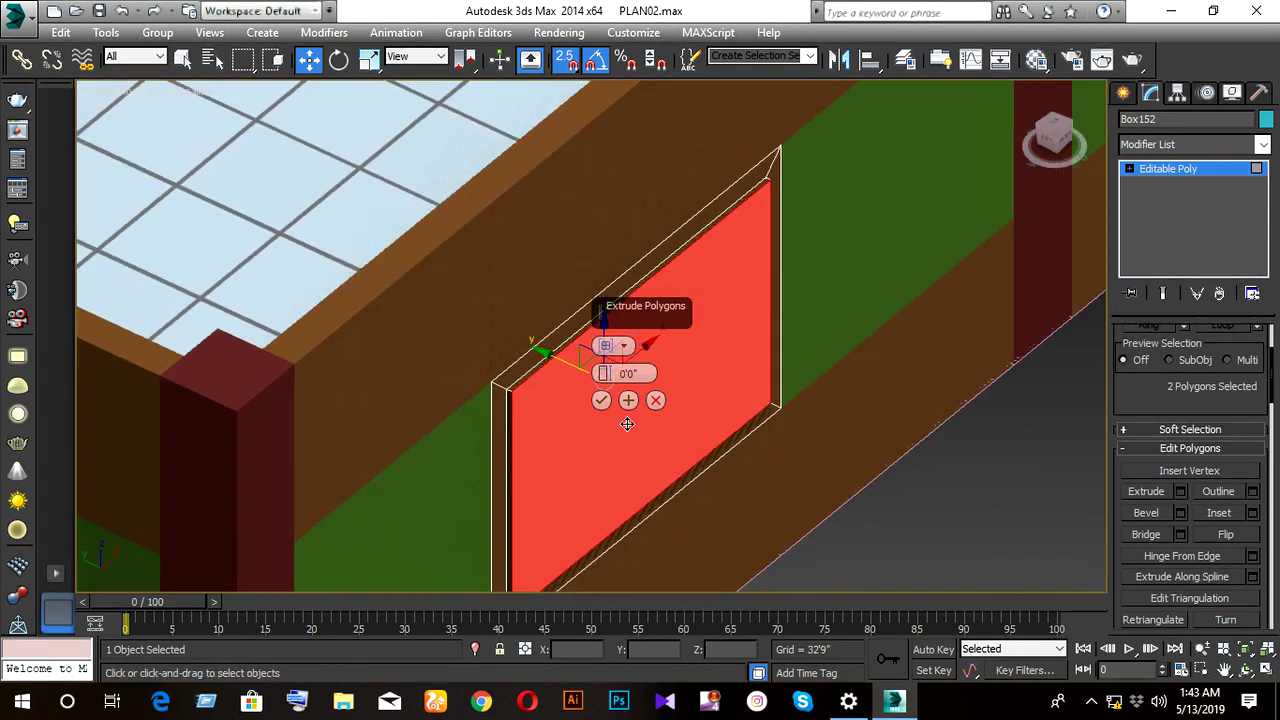
{"action": "left_click_drag", "start_coordinate": [606, 373], "coordinate": [607, 378]}
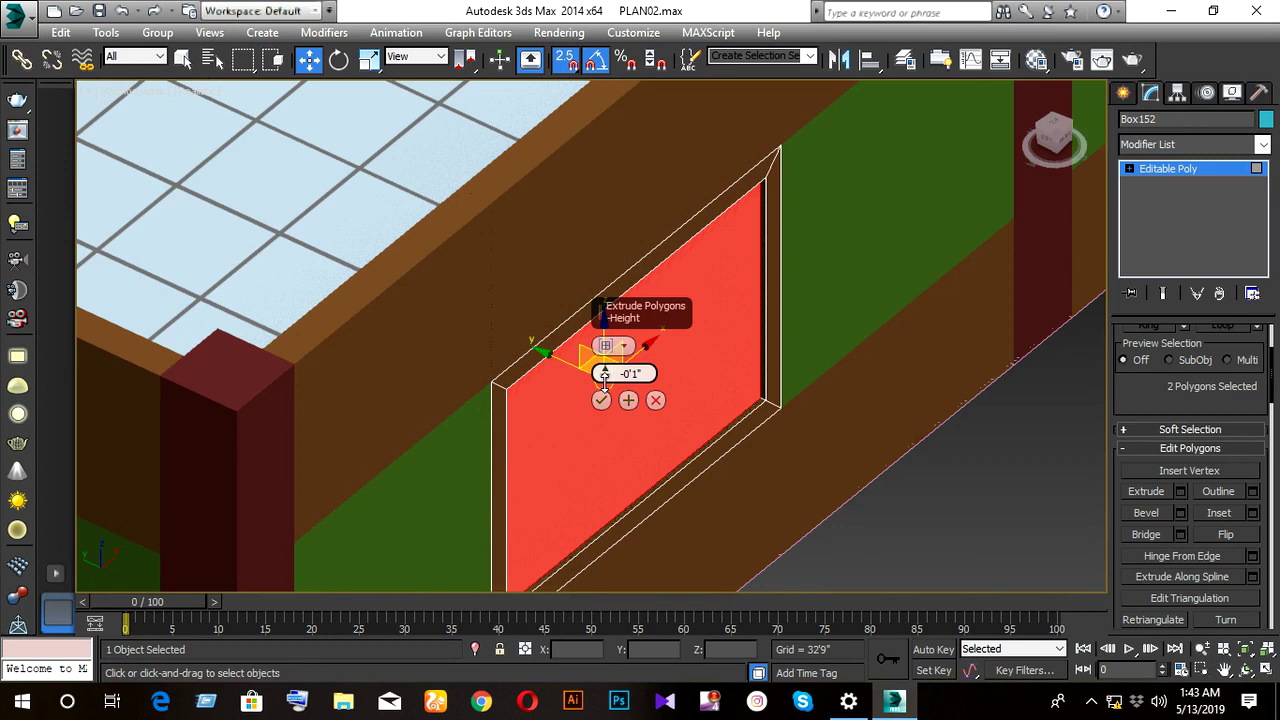
{"action": "left_click_drag", "start_coordinate": [605, 380], "coordinate": [603, 381]}
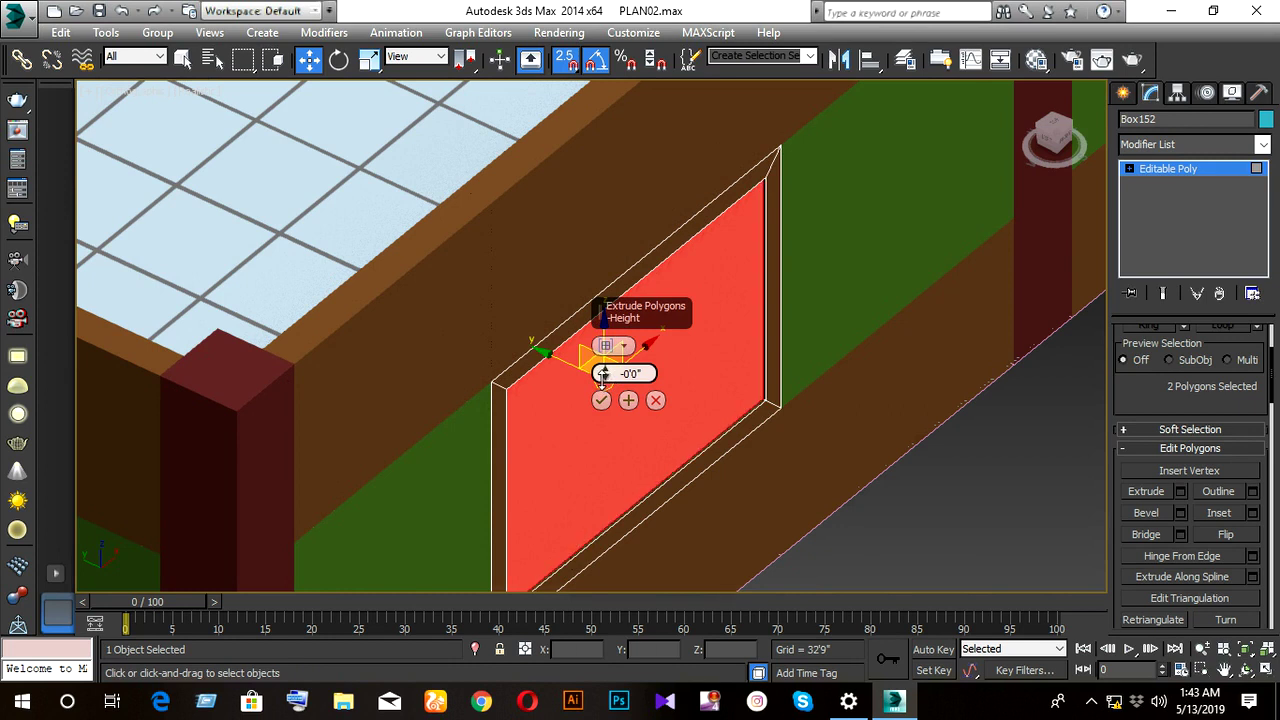
{"action": "left_click", "coordinate": [601, 400]}
{"action": "mouse_move", "coordinate": [610, 408]}
{"action": "middle_mouse_down", "text": "alt"}
{"action": "mouse_move", "coordinate": [661, 466]}
{"action": "mouse_move", "coordinate": [480, 423]}
{"action": "mouse_move", "coordinate": [583, 441]}
{"action": "mouse_move", "coordinate": [538, 447]}
{"action": "mouse_move", "coordinate": [543, 406]}
{"action": "mouse_move", "coordinate": [803, 431]}
{"action": "mouse_move", "coordinate": [533, 420]}
{"action": "middle_mouse_up", "text": "alt"}
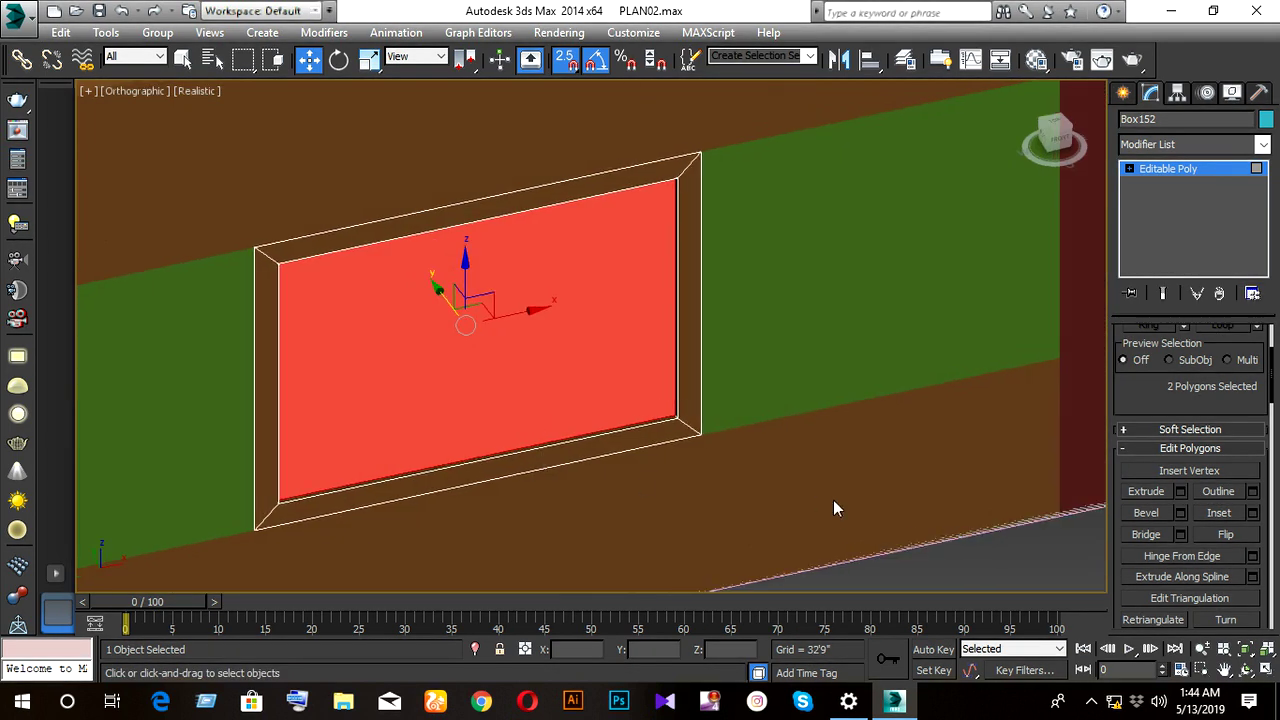
{"action": "mouse_move", "coordinate": [685, 450]}
{"action": "middle_mouse_down", "text": "alt"}
{"action": "mouse_move", "coordinate": [523, 417]}
{"action": "mouse_move", "coordinate": [614, 434]}
{"action": "middle_mouse_up", "text": "alt"}
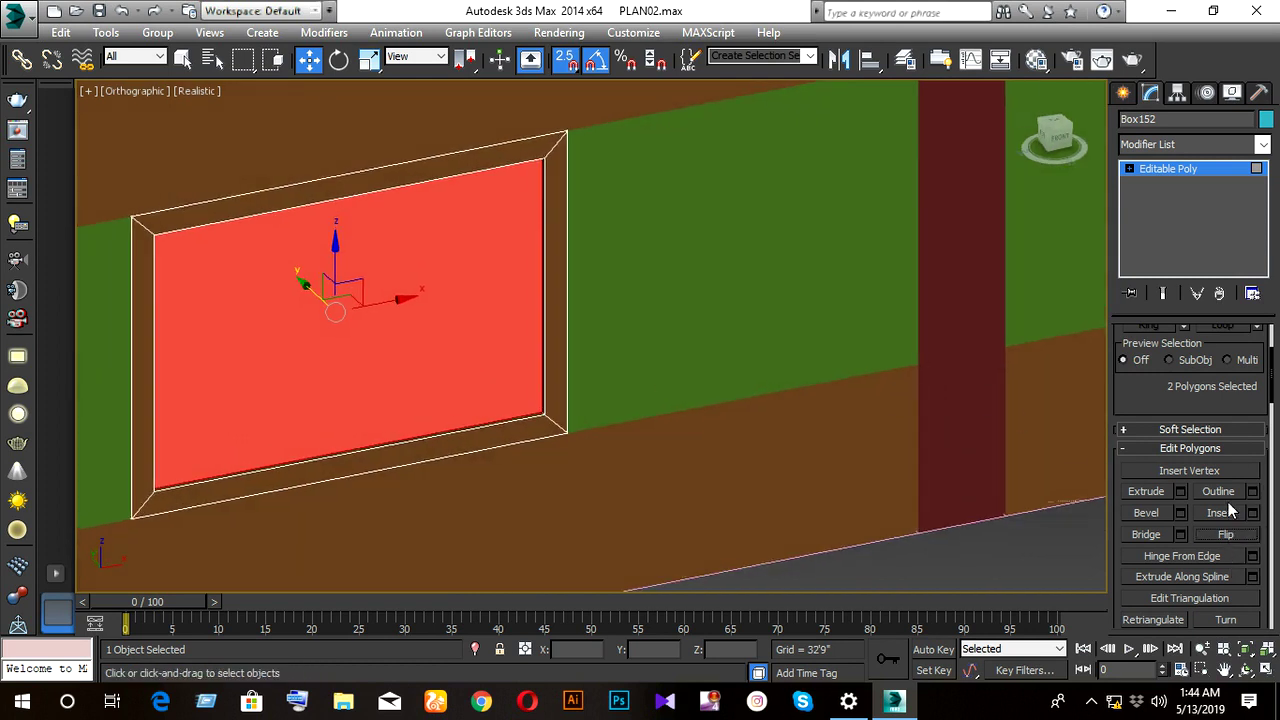
- In Edge mode, crossing-select the panel's 12 horizontal edges and preview a 1-segment Connect
{"action": "scroll", "coordinate": [1223, 559], "scroll_direction": "down", "scroll_amount": 2}
{"action": "scroll", "coordinate": [1223, 559], "scroll_direction": "down", "scroll_amount": 2}
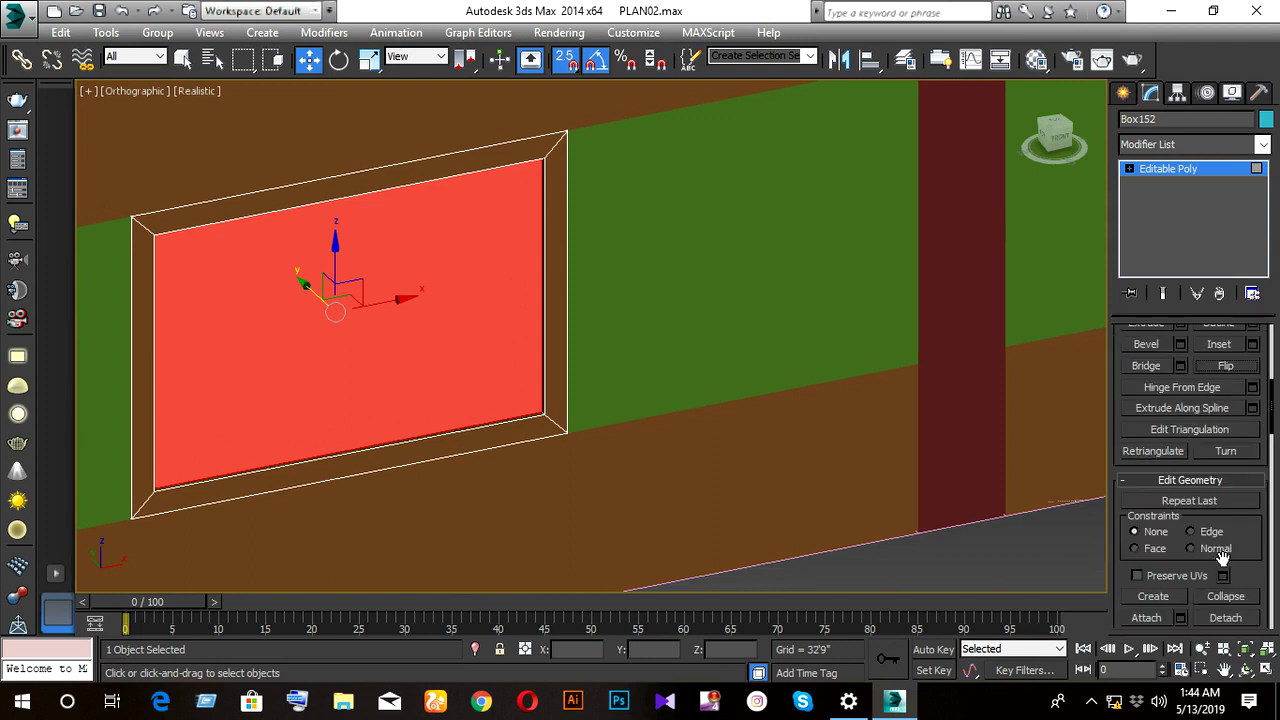
{"action": "scroll", "coordinate": [1170, 378], "scroll_direction": "up", "scroll_amount": 2}
{"action": "scroll", "coordinate": [1210, 350], "scroll_direction": "up", "scroll_amount": 5}
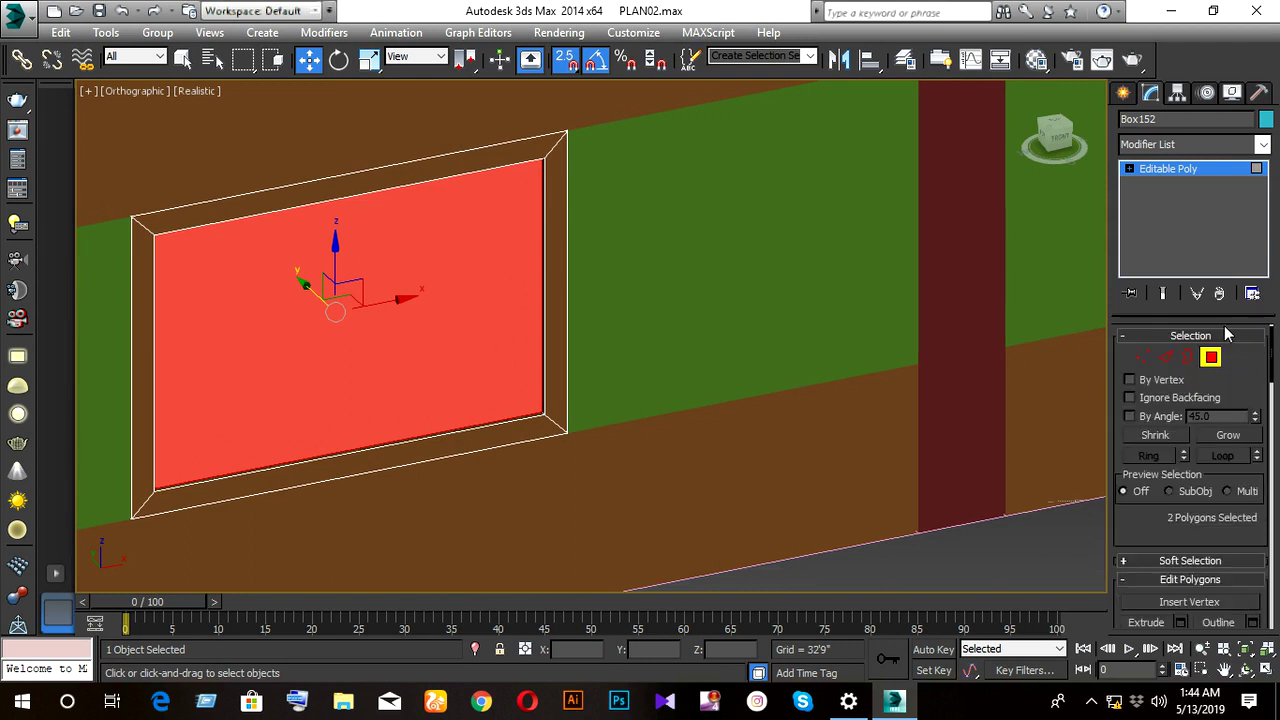
{"action": "left_click", "coordinate": [1170, 360]}
{"action": "left_click_drag", "start_coordinate": [394, 506], "coordinate": [323, 107]}
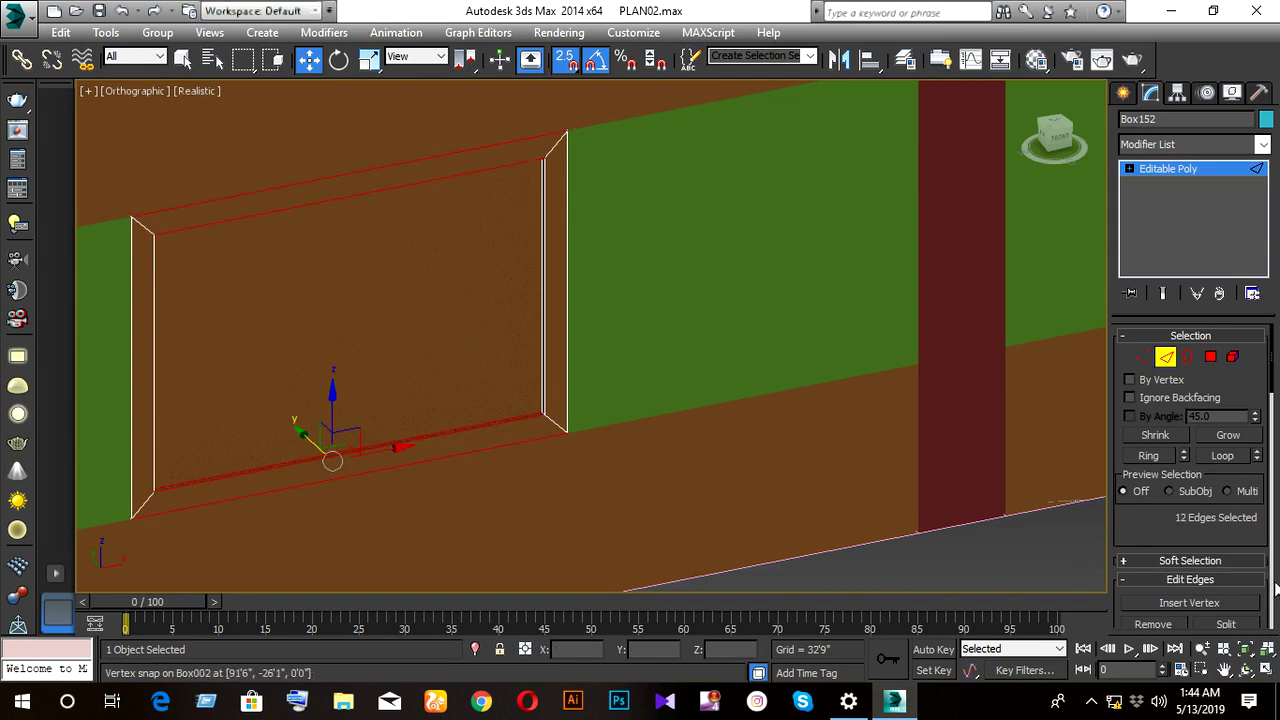
{"action": "scroll", "coordinate": [1237, 534], "scroll_direction": "down", "scroll_amount": 3}
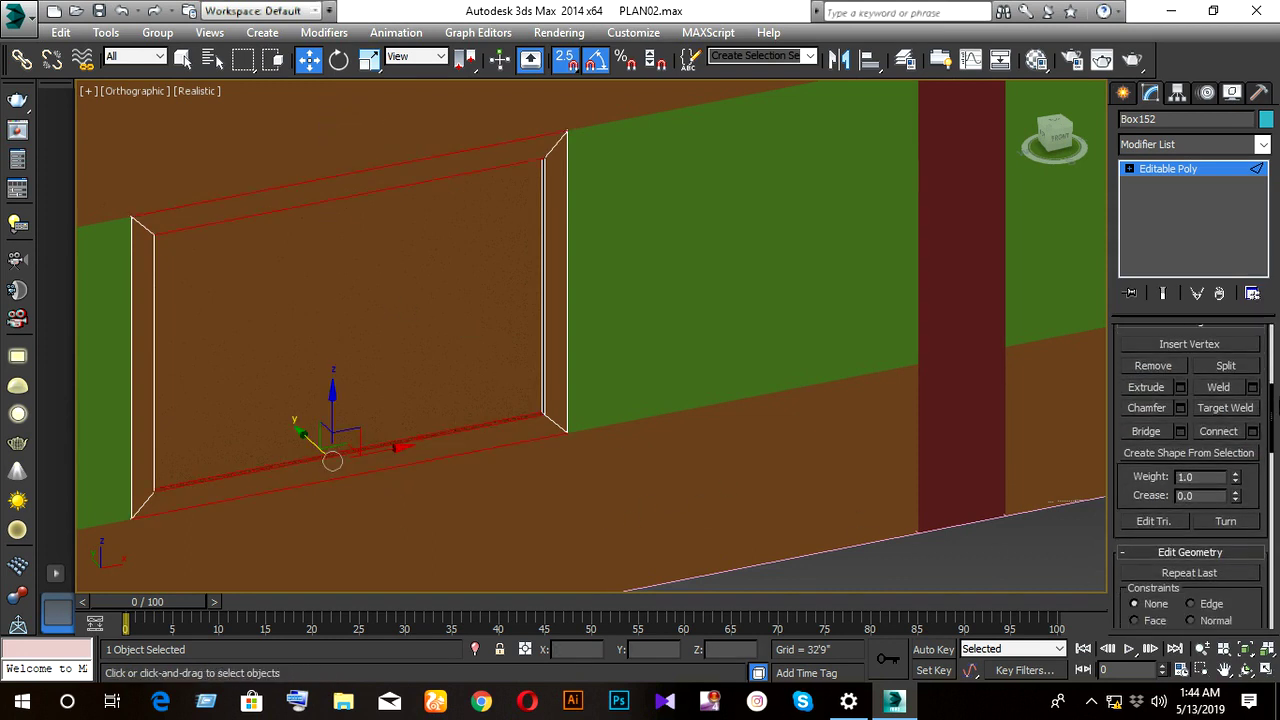
{"action": "left_click", "coordinate": [1253, 431]}
- Pinch the new connecting edges toward the panel centre, keeping the slide at 0
{"action": "mouse_move", "coordinate": [349, 373]}
{"action": "middle_mouse_down", "text": "alt"}
{"action": "mouse_move", "coordinate": [275, 339]}
{"action": "mouse_move", "coordinate": [310, 339]}
{"action": "middle_mouse_up", "text": "alt"}
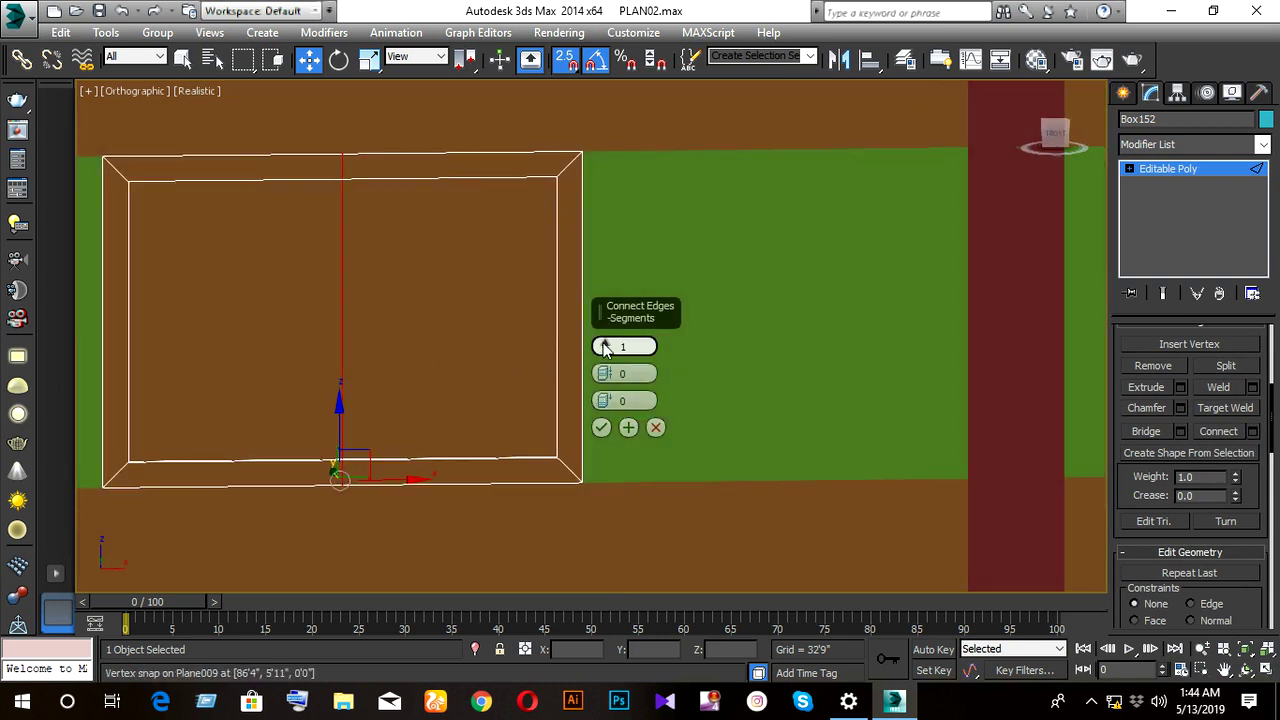
{"action": "scroll", "coordinate": [604, 347], "scroll_direction": "up", "scroll_amount": 1}
{"action": "scroll", "coordinate": [604, 347], "scroll_direction": "up", "scroll_amount": 1}
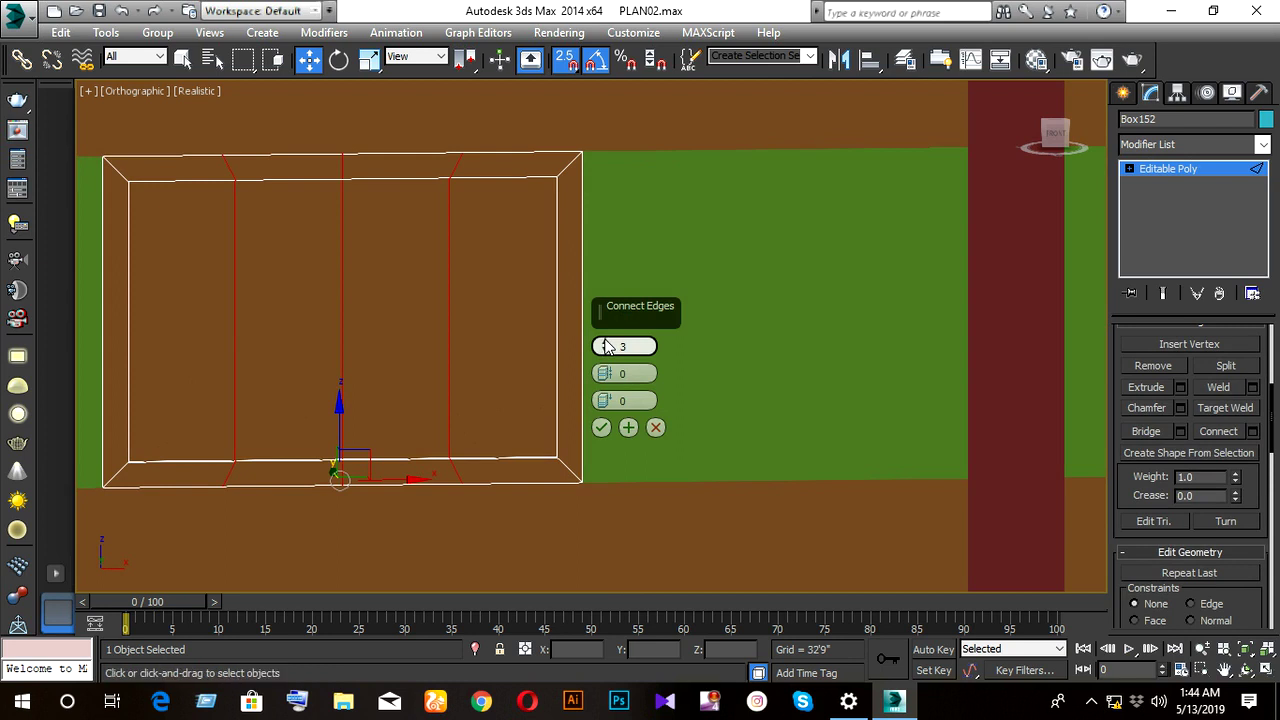
{"action": "scroll", "coordinate": [609, 347], "scroll_direction": "up", "scroll_amount": 1}
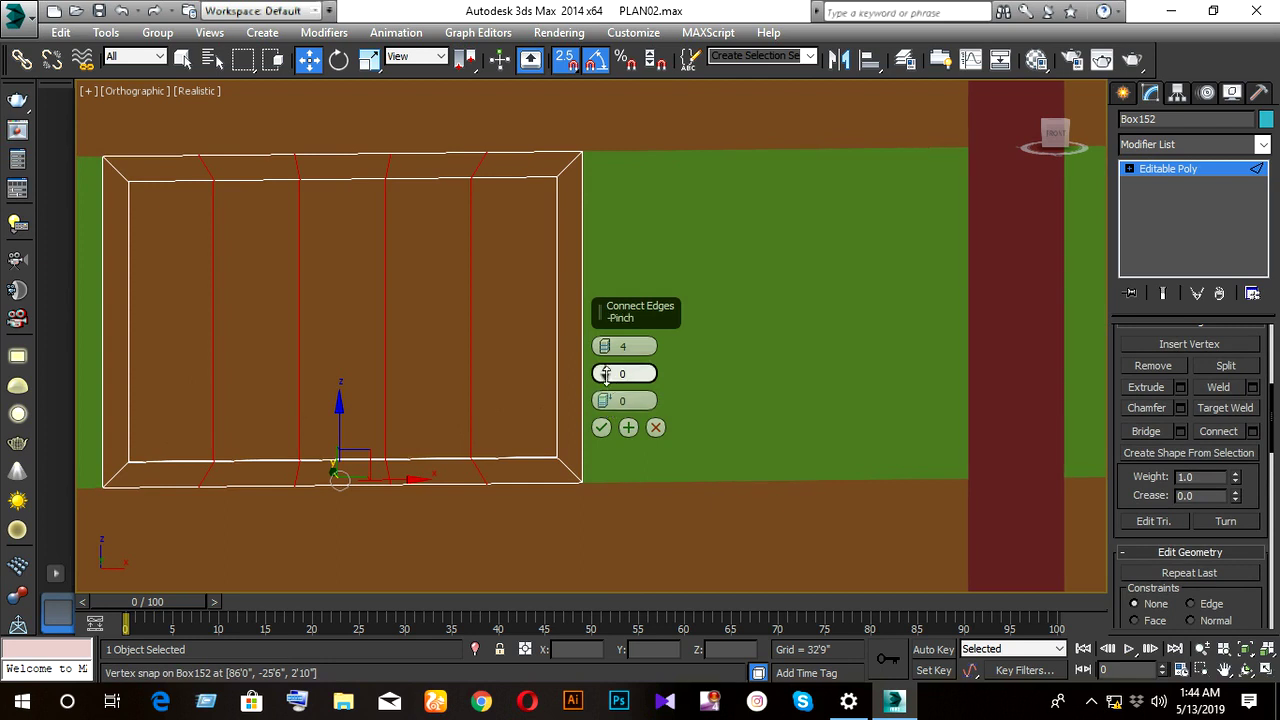
{"action": "mouse_move", "coordinate": [605, 373]}
{"action": "left_mouse_down"}
{"action": "mouse_move", "coordinate": [607, 710]}
{"action": "mouse_move", "coordinate": [607, 453]}
{"action": "left_mouse_up"}
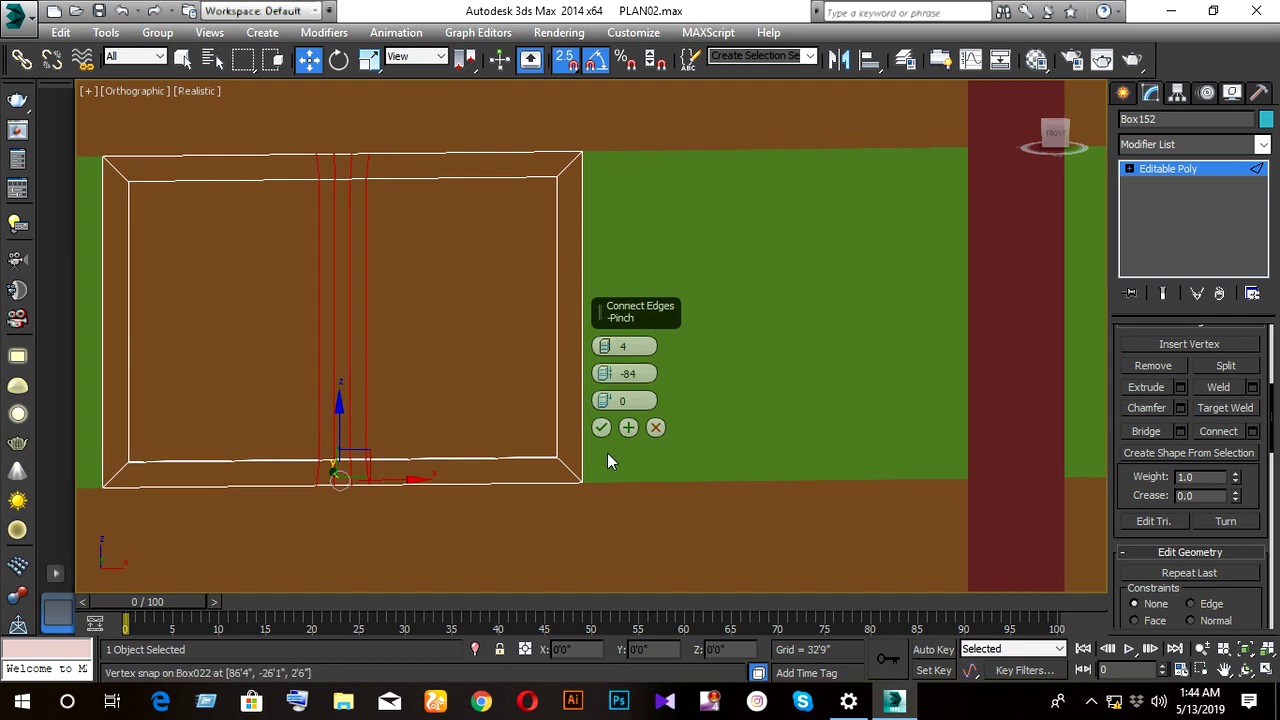
{"action": "right_click", "coordinate": [604, 400]}
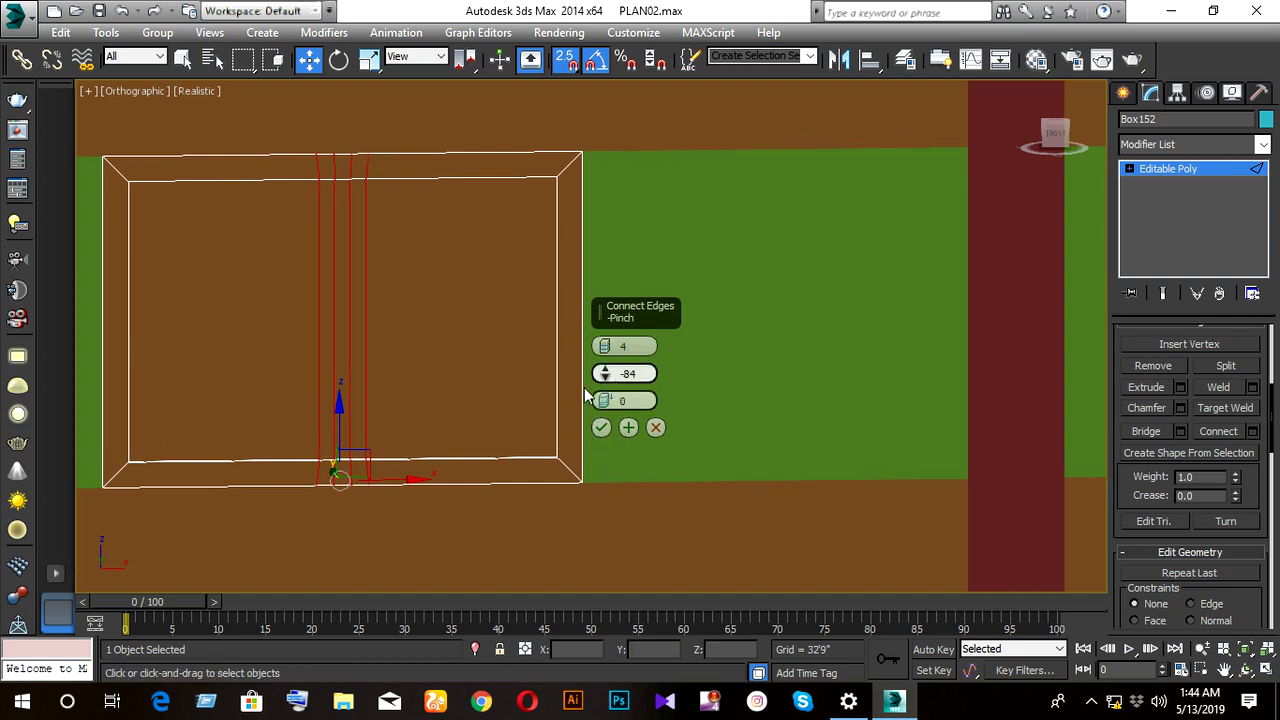
- Fine-tune the Connect pinch to -75 and confirm the four new vertical edges
{"action": "scroll", "coordinate": [343, 369], "scroll_direction": "up", "scroll_amount": 2}
{"action": "mouse_move", "coordinate": [343, 369]}
{"action": "middle_mouse_down"}
{"action": "mouse_move", "coordinate": [493, 346]}
{"action": "mouse_move", "coordinate": [520, 389]}
{"action": "mouse_move", "coordinate": [457, 412]}
{"action": "mouse_move", "coordinate": [494, 423]}
{"action": "middle_mouse_up"}
{"action": "scroll", "coordinate": [483, 382], "scroll_direction": "down", "scroll_amount": 2}
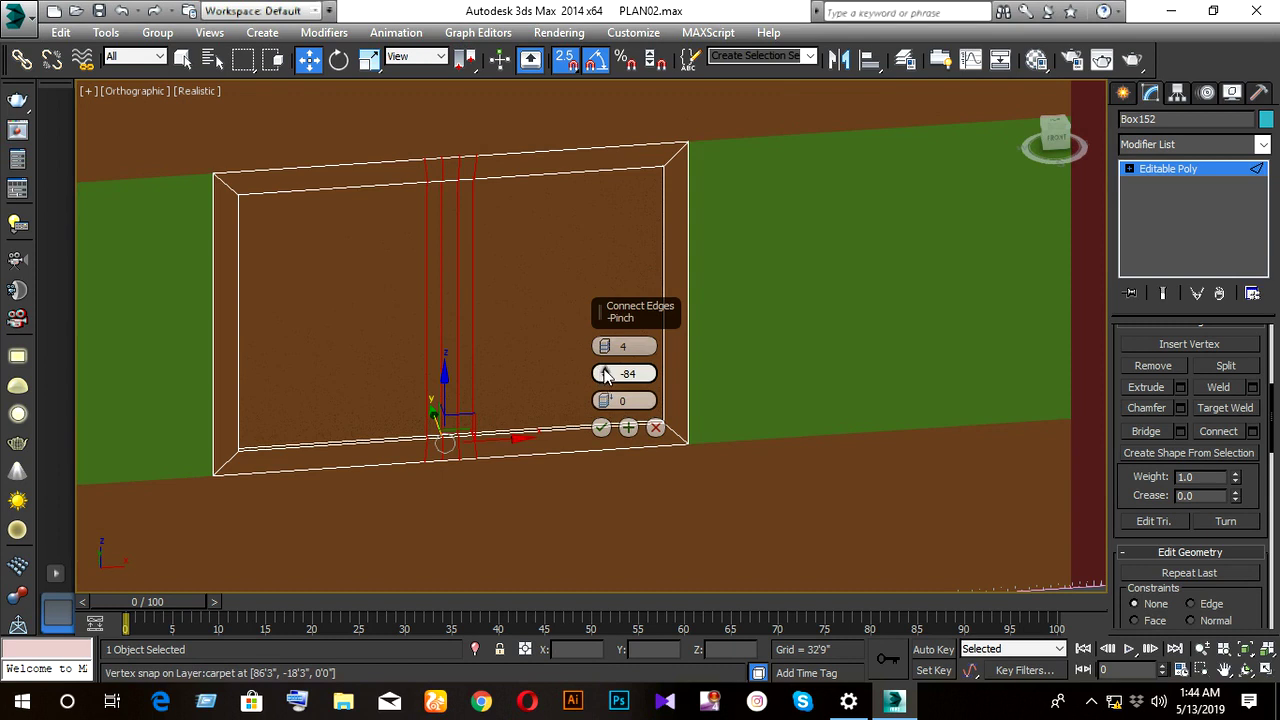
{"action": "left_click_drag", "start_coordinate": [605, 373], "coordinate": [603, 346]}
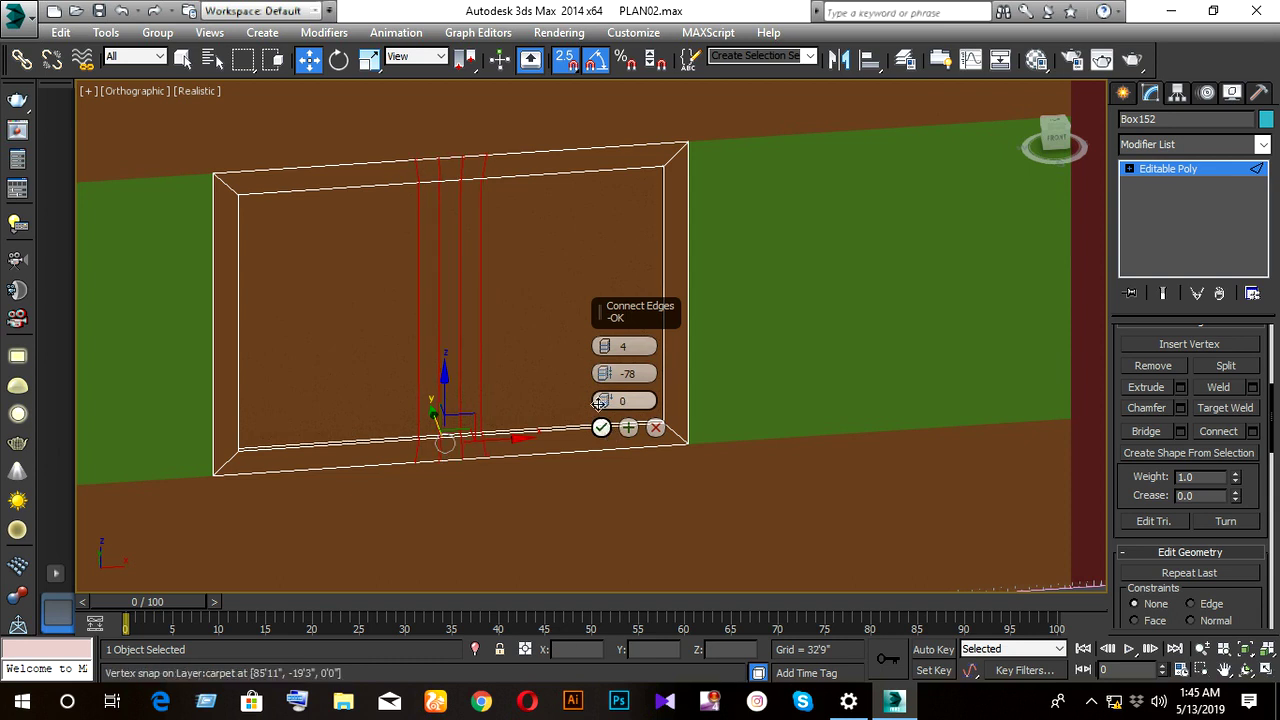
{"action": "right_click", "coordinate": [604, 400]}
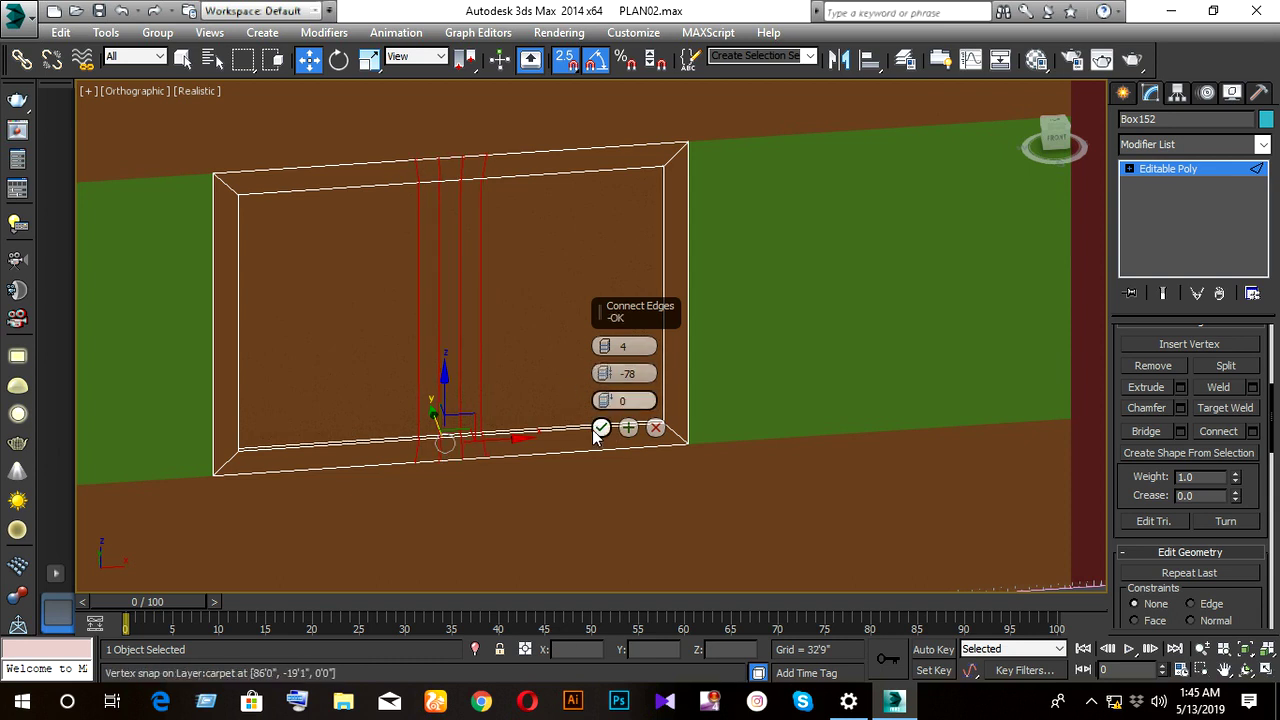
{"action": "left_click_drag", "start_coordinate": [604, 368], "coordinate": [604, 366]}
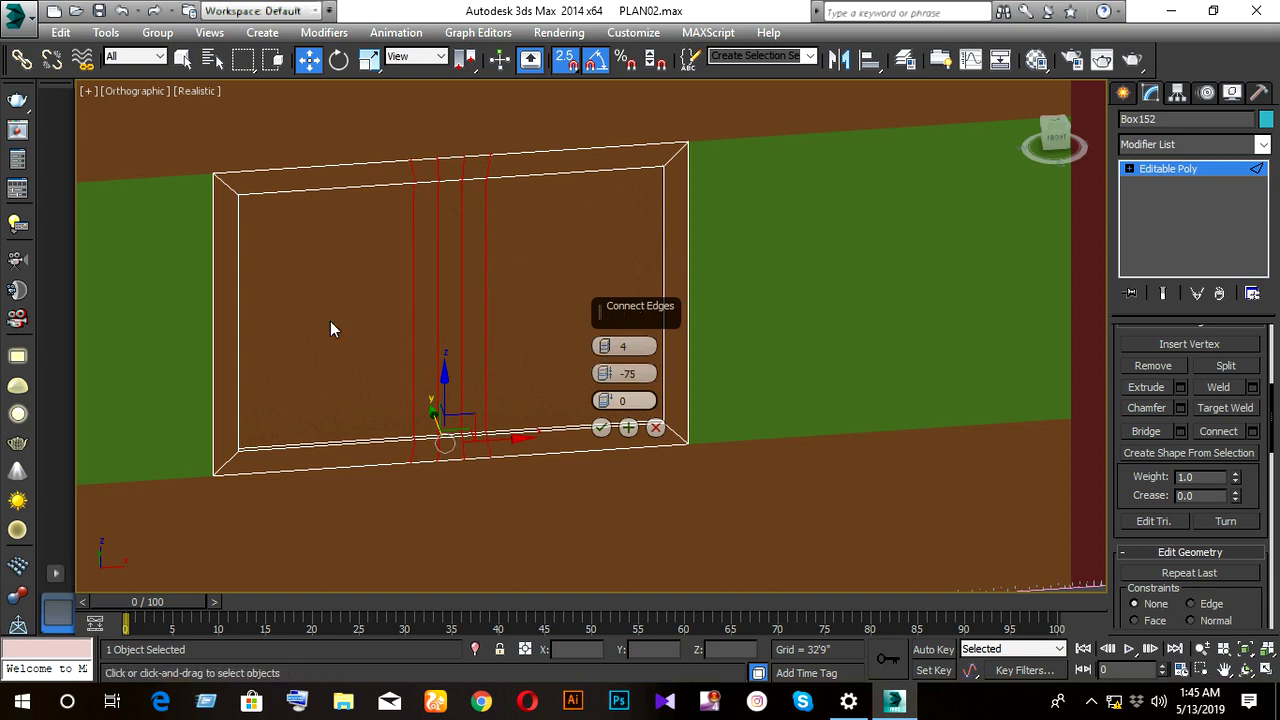
{"action": "left_click", "coordinate": [600, 427]}
- View the panel straight on and switch to Polygon sub-object mode
{"action": "mouse_move", "coordinate": [519, 421]}
{"action": "middle_mouse_down", "text": "alt"}
{"action": "mouse_move", "coordinate": [474, 384]}
{"action": "mouse_move", "coordinate": [503, 423]}
{"action": "mouse_move", "coordinate": [467, 430]}
{"action": "middle_mouse_up", "text": "alt"}
{"action": "scroll", "coordinate": [503, 421], "scroll_direction": "up", "scroll_amount": 4}
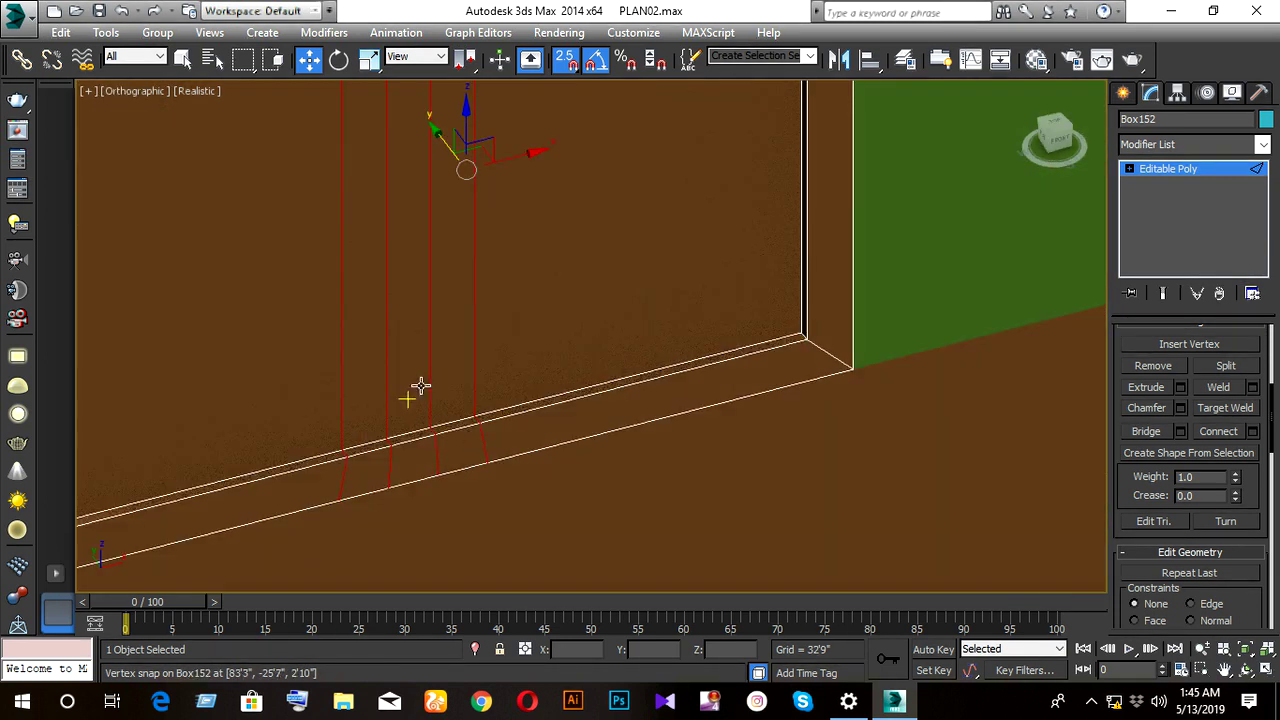
{"action": "scroll", "coordinate": [1199, 385], "scroll_direction": "up", "scroll_amount": 3}
{"action": "scroll", "coordinate": [1199, 385], "scroll_direction": "up", "scroll_amount": 2}
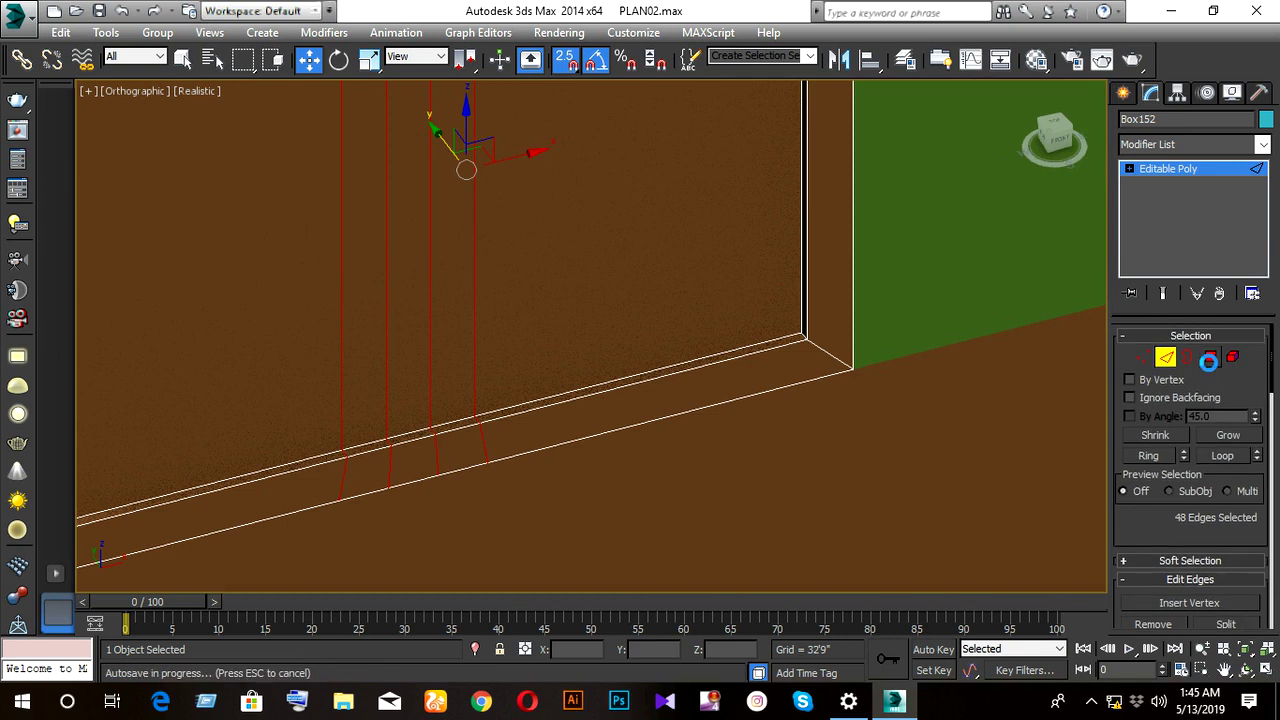
{"action": "left_click", "coordinate": [1211, 357]}
- Select one mullion strip and start an Extrude at zero height
{"action": "left_click", "coordinate": [404, 322]}
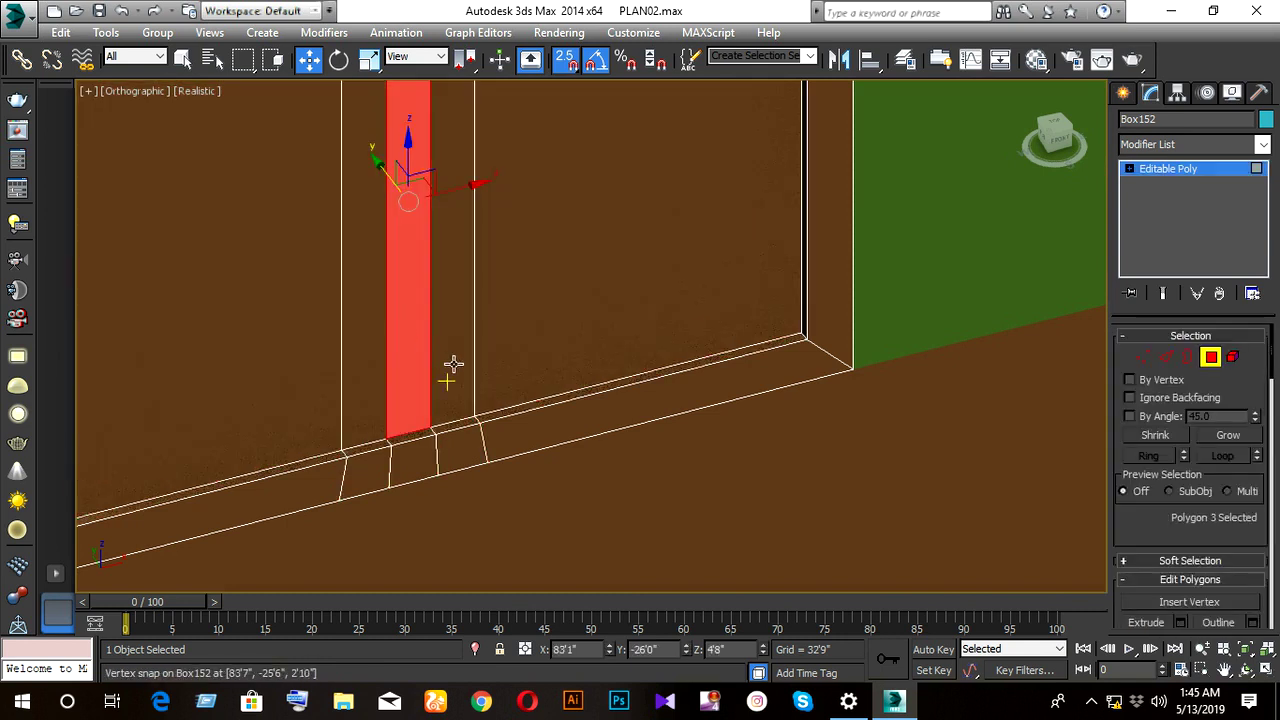
{"action": "mouse_move", "coordinate": [449, 363]}
{"action": "middle_mouse_down", "text": "alt"}
{"action": "mouse_move", "coordinate": [529, 406]}
{"action": "mouse_move", "coordinate": [471, 399]}
{"action": "middle_mouse_up", "text": "alt"}
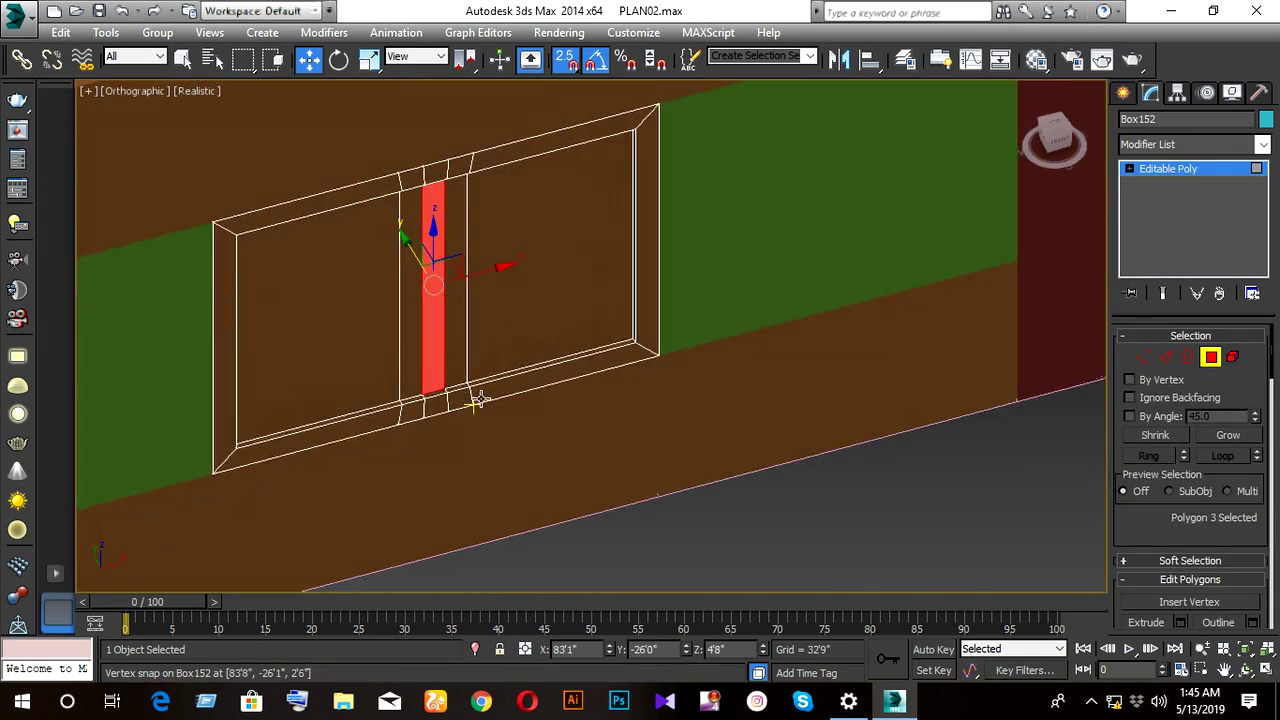
{"action": "scroll", "coordinate": [441, 382], "scroll_direction": "up", "scroll_amount": 3}
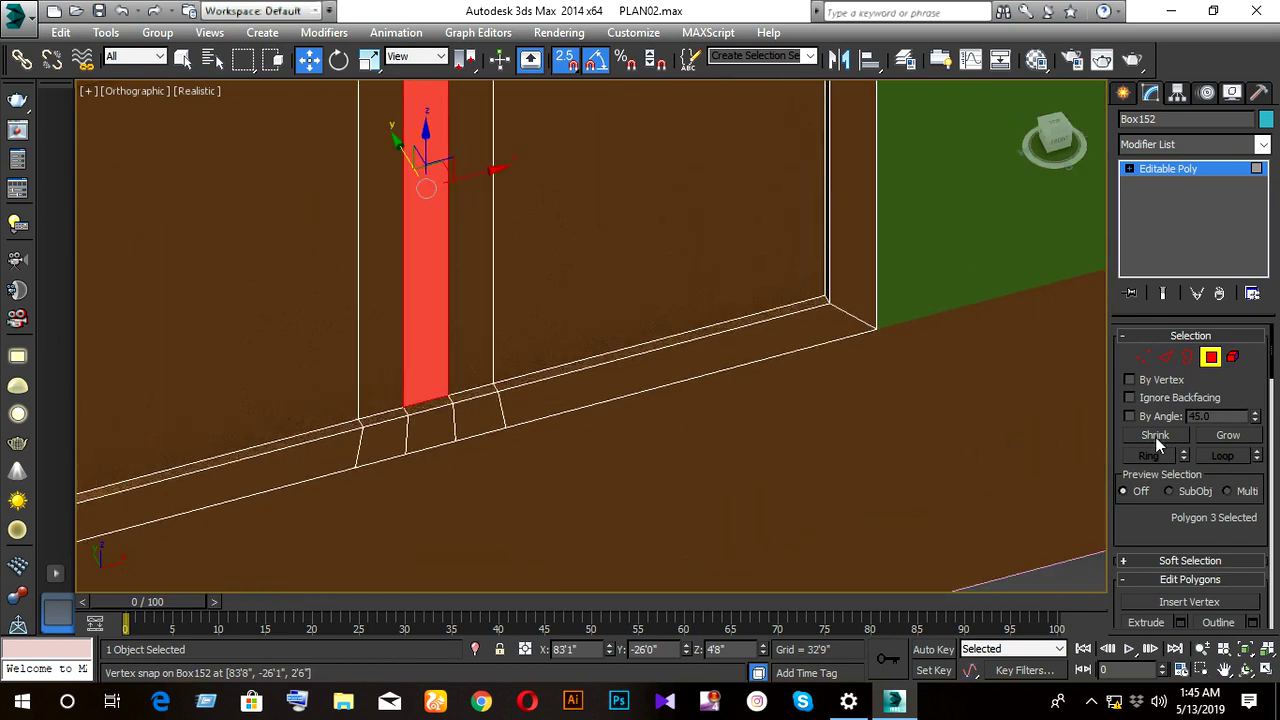
{"action": "scroll", "coordinate": [1175, 458], "scroll_direction": "down", "scroll_amount": 5}
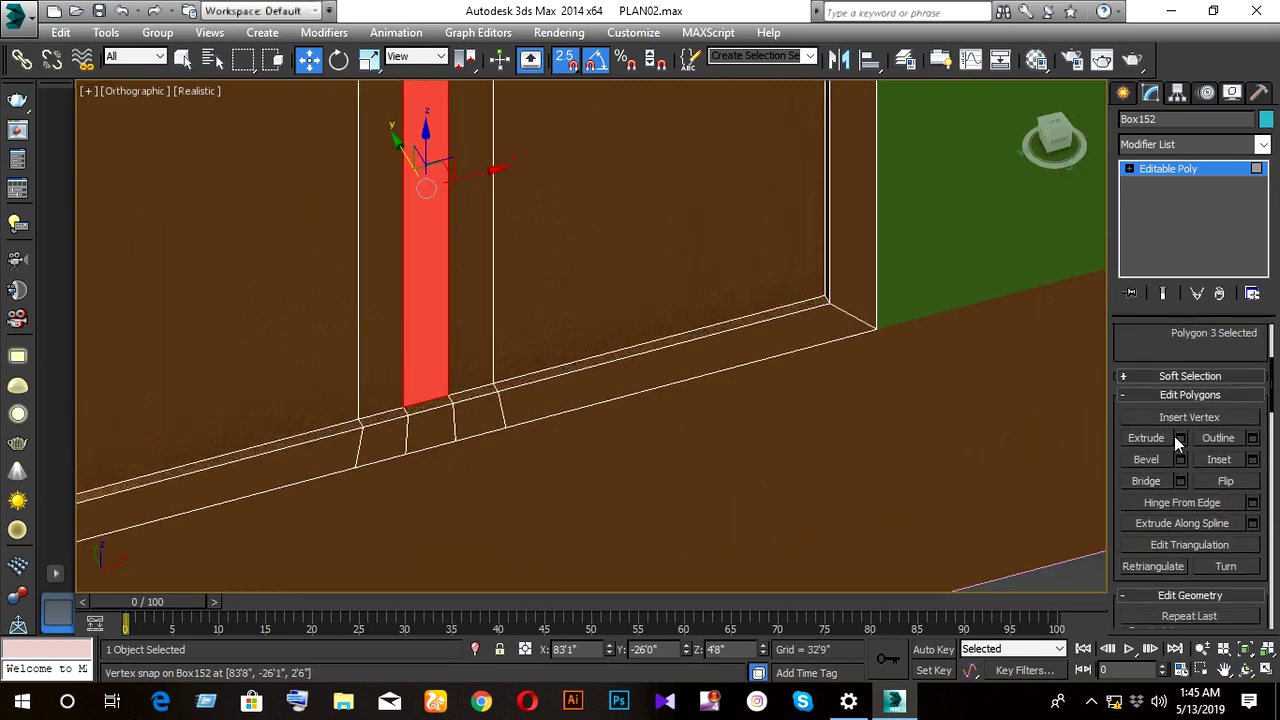
{"action": "left_click", "coordinate": [1180, 440]}
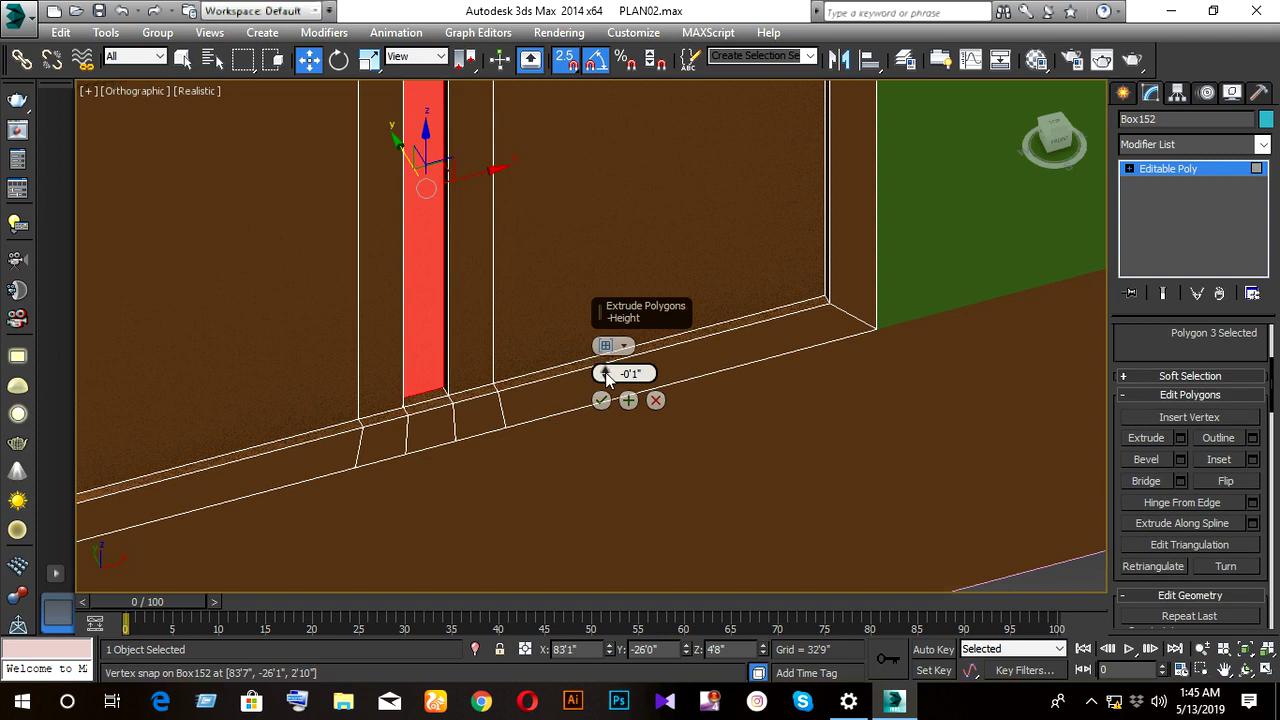
{"action": "left_click_drag", "start_coordinate": [605, 377], "coordinate": [604, 344]}
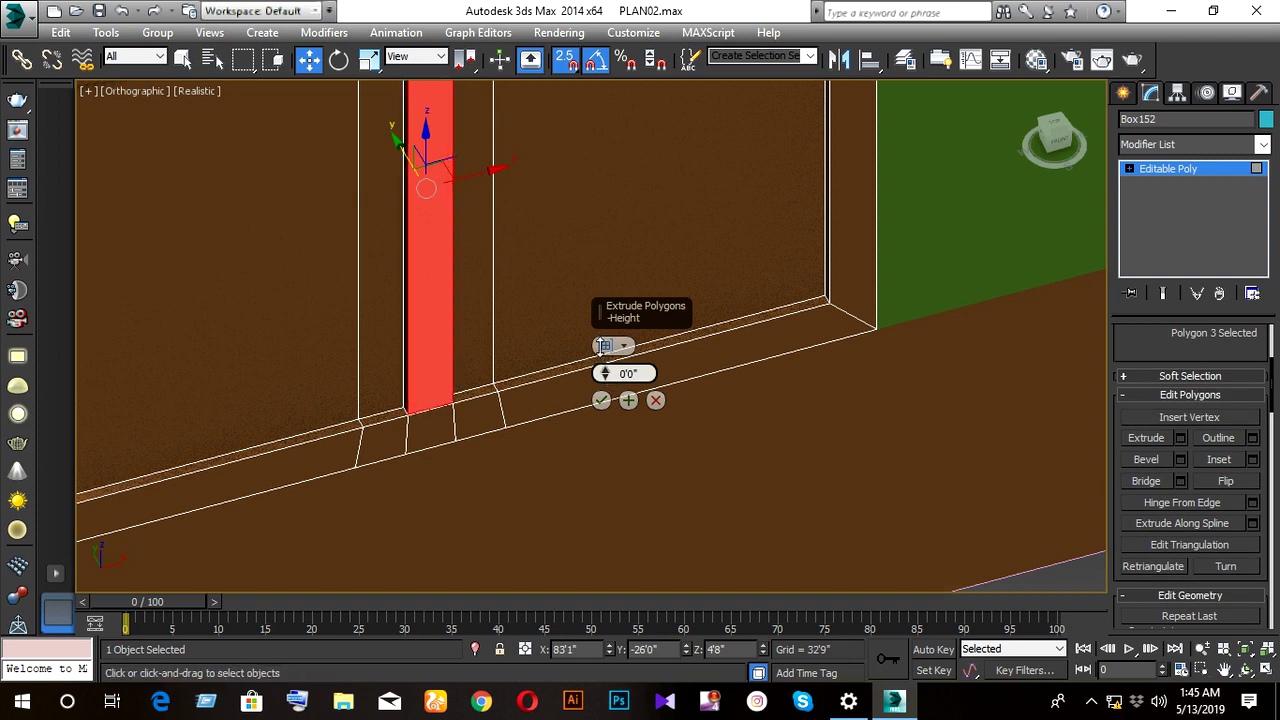
{"action": "mouse_move", "coordinate": [451, 406]}
{"action": "middle_mouse_down", "text": "alt"}
{"action": "mouse_move", "coordinate": [425, 435]}
{"action": "mouse_move", "coordinate": [546, 431]}
{"action": "mouse_move", "coordinate": [531, 426]}
{"action": "mouse_move", "coordinate": [534, 437]}
{"action": "middle_mouse_up", "text": "alt"}
{"action": "middle_click_drag", "start_coordinate": [462, 372], "coordinate": [430, 392], "text": "alt"}
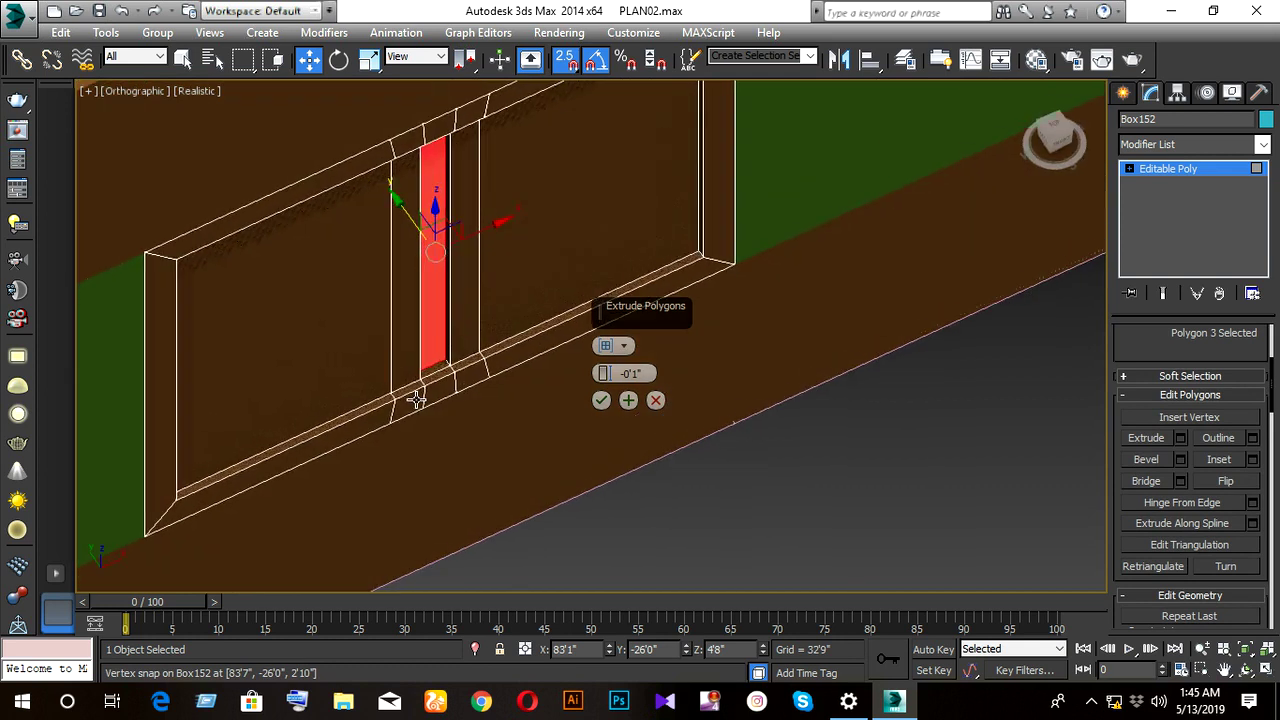
- Select both narrow middle strips, keeping the extrusion height at zero
{"action": "left_click", "coordinate": [435, 390], "text": "shift"}
{"action": "left_click", "coordinate": [465, 335]}
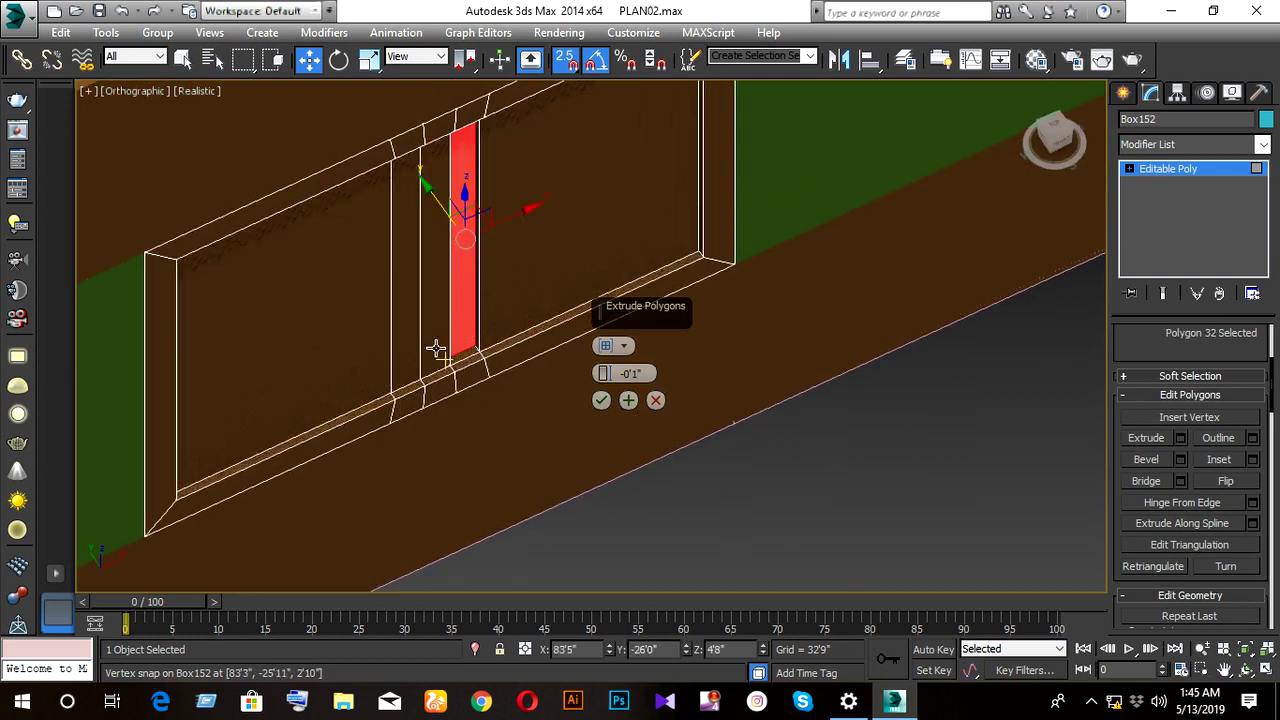
{"action": "left_click", "coordinate": [407, 350], "text": "ctrl"}
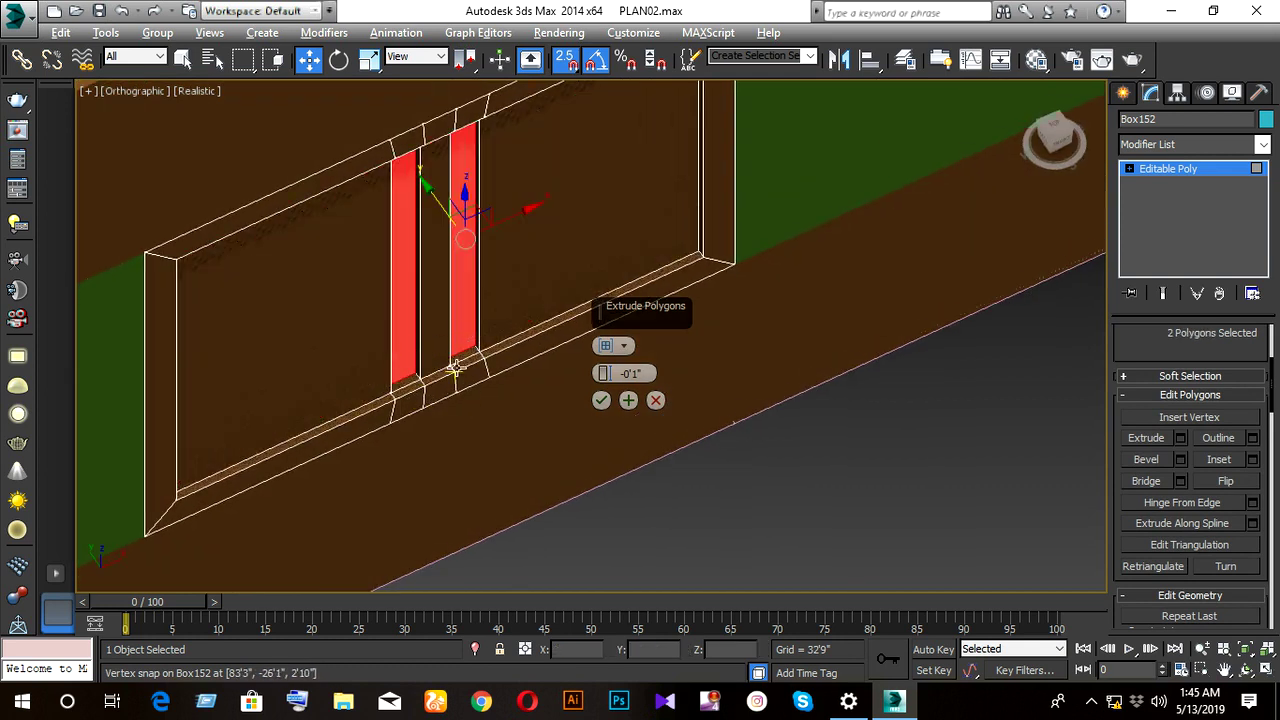
{"action": "middle_click_drag", "start_coordinate": [407, 350], "coordinate": [400, 357], "text": "alt"}
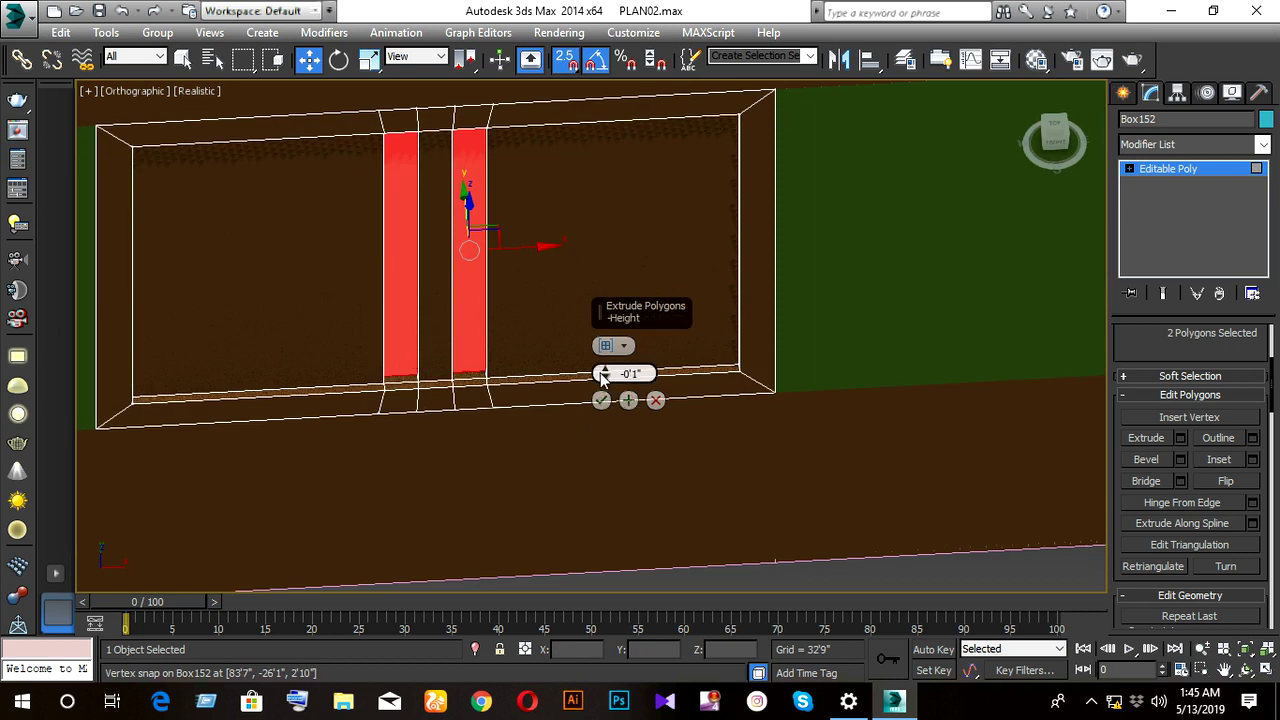
{"action": "left_click_drag", "start_coordinate": [603, 375], "coordinate": [601, 362]}
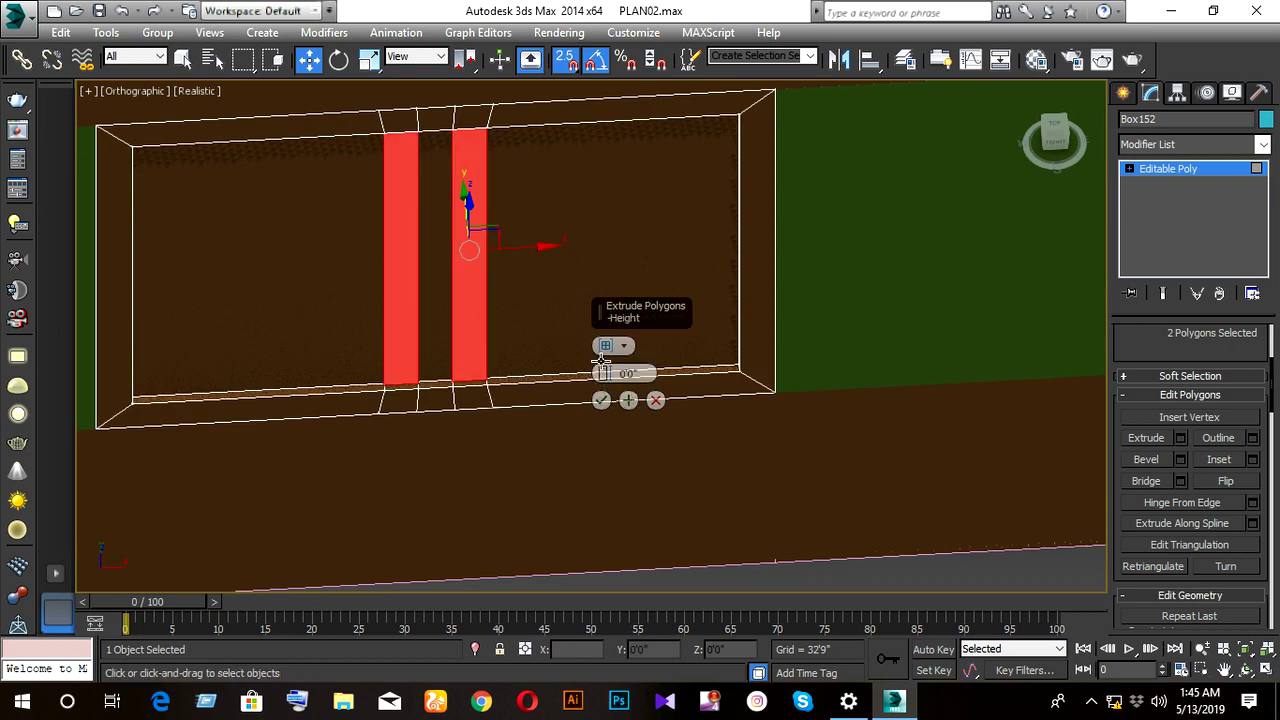
- In Top wireframe view, extrude both strips 0'1", confirm, and return to shaded display
{"action": "key", "text": "t"}
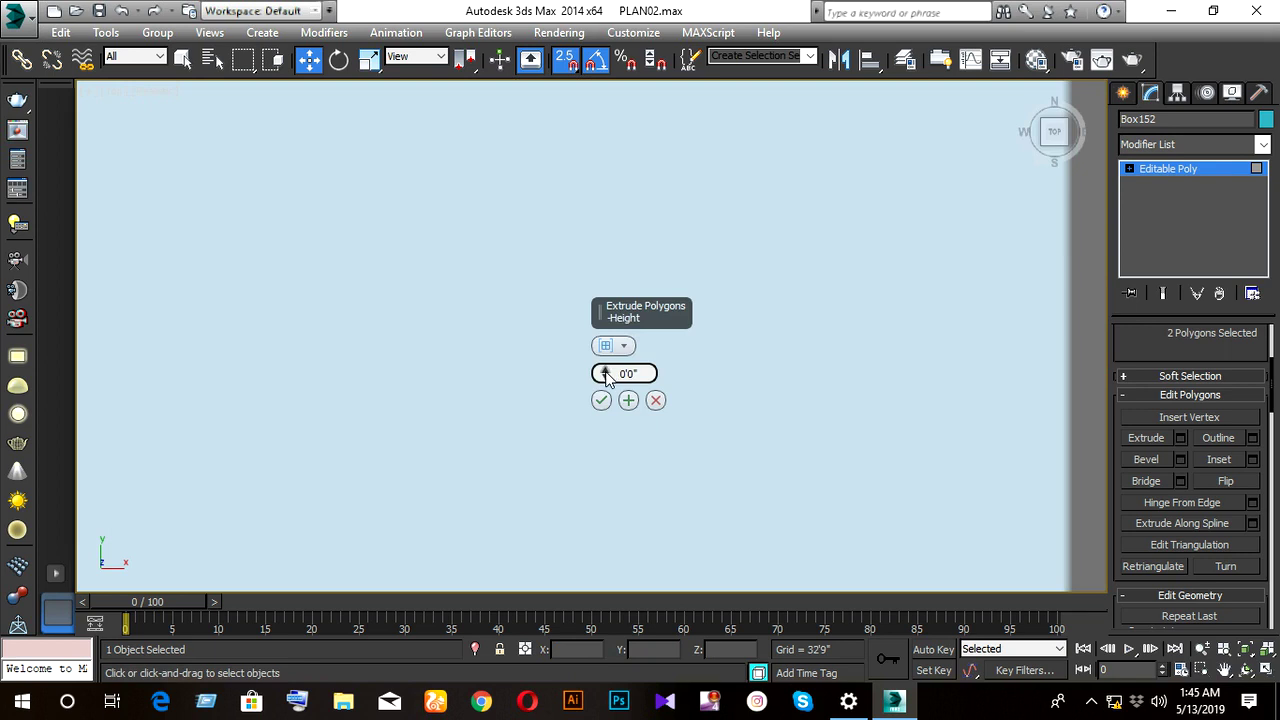
{"action": "key", "text": "F3"}
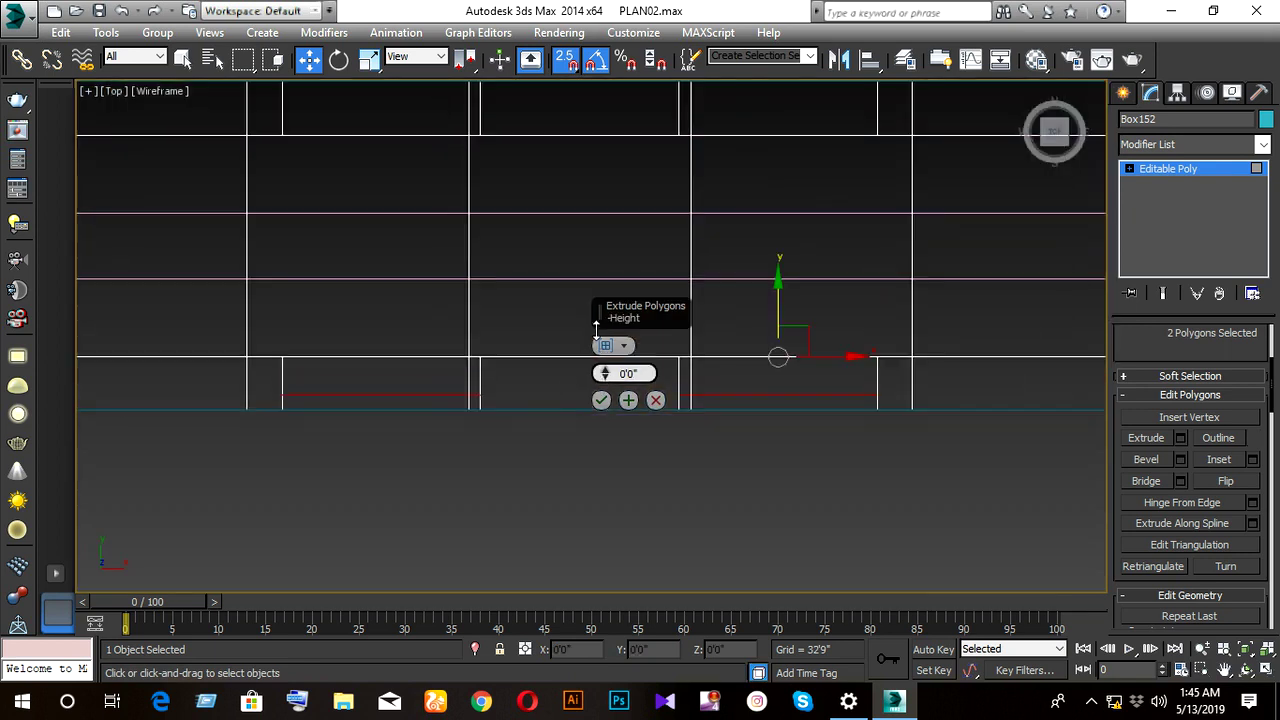
{"action": "left_click_drag", "start_coordinate": [596, 326], "coordinate": [591, 315]}
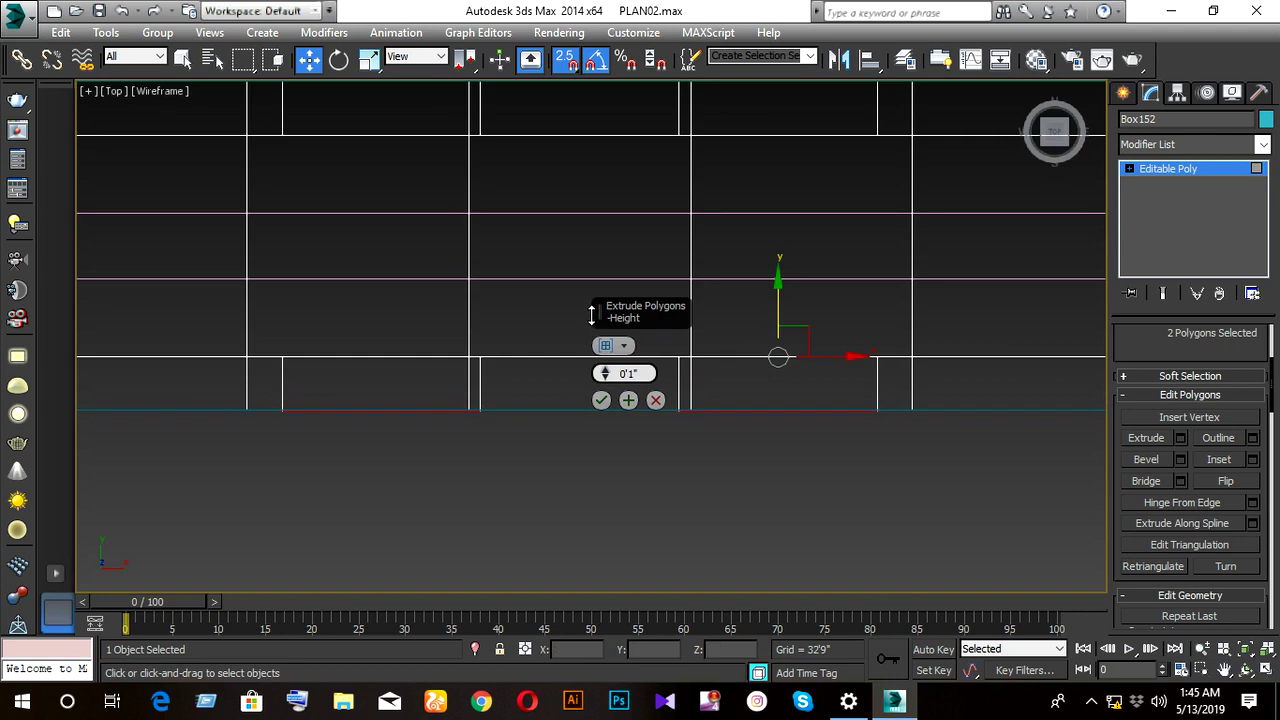
{"action": "left_click", "coordinate": [601, 400]}
{"action": "mouse_move", "coordinate": [610, 427]}
{"action": "middle_mouse_down", "text": "alt"}
{"action": "mouse_move", "coordinate": [641, 357]}
{"action": "mouse_move", "coordinate": [683, 476]}
{"action": "mouse_move", "coordinate": [689, 438]}
{"action": "mouse_move", "coordinate": [634, 366]}
{"action": "middle_mouse_up", "text": "alt"}
{"action": "scroll", "coordinate": [683, 476], "scroll_direction": "down", "scroll_amount": 5}
{"action": "key", "text": "F3"}
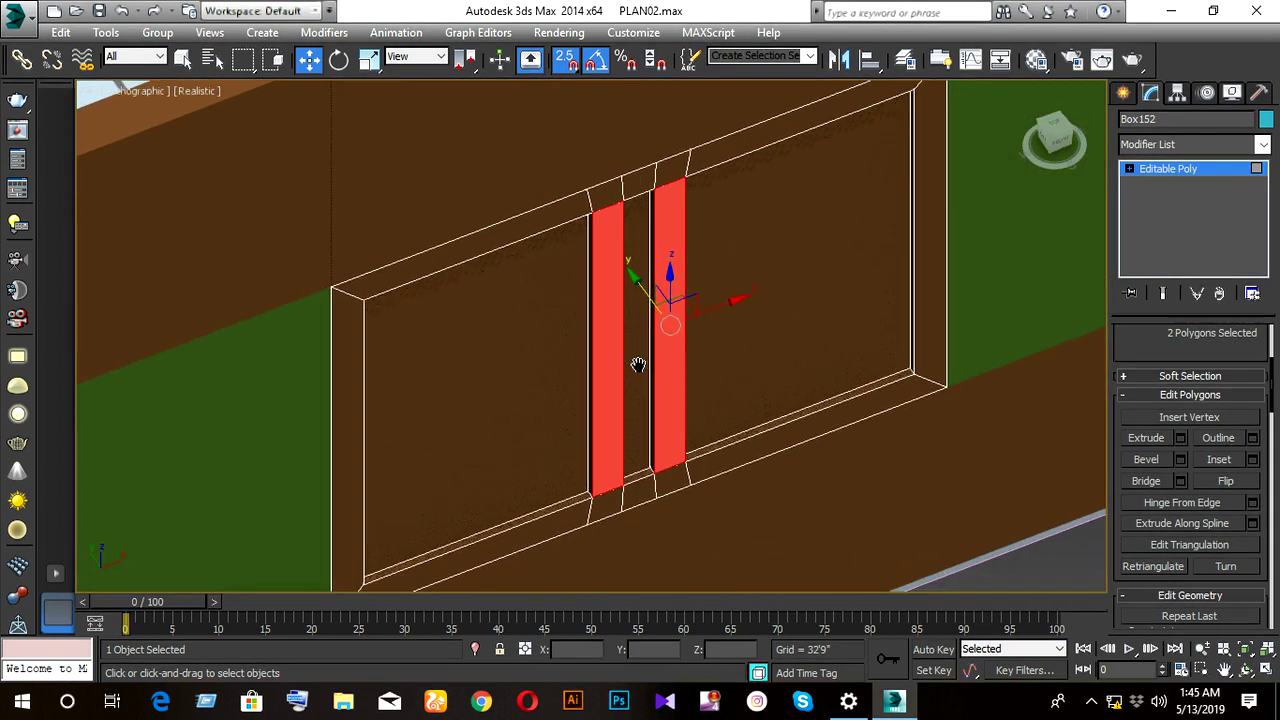
- Select the two large window pane polygons, viewing them from the front
{"action": "key", "text": "u"}
{"action": "left_click", "coordinate": [755, 384]}
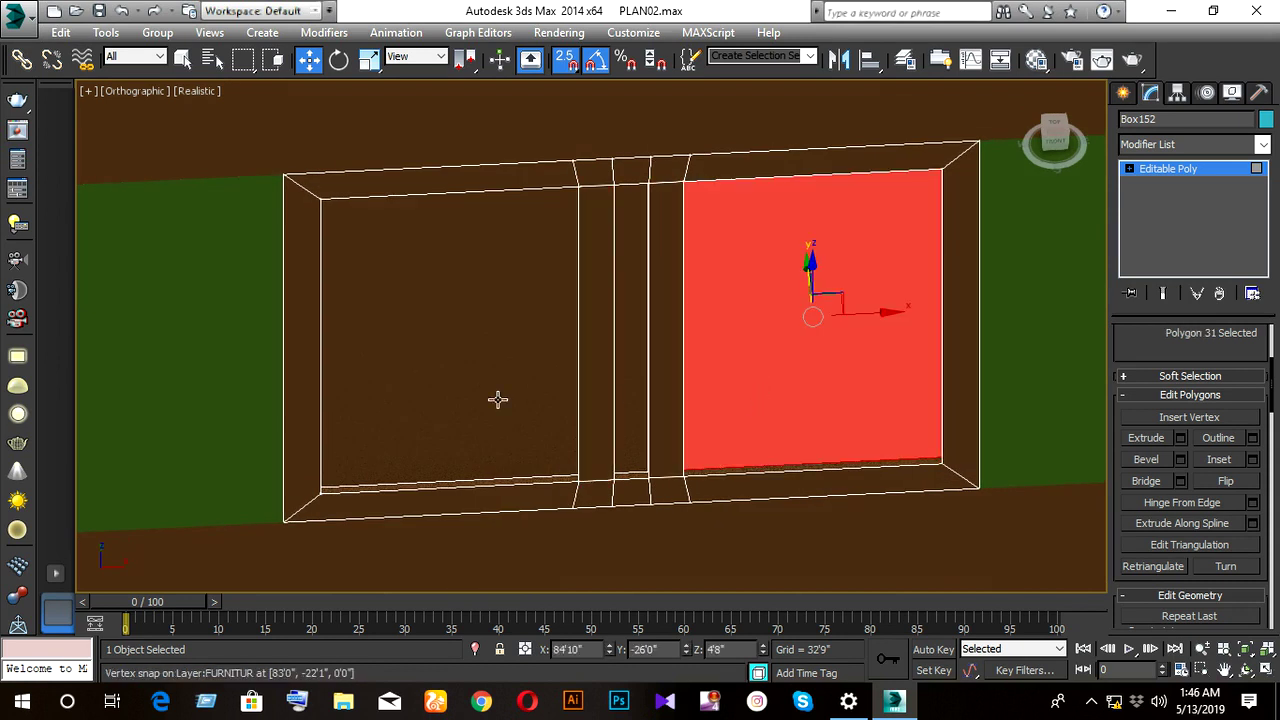
{"action": "middle_click_drag", "start_coordinate": [485, 391], "coordinate": [540, 433], "text": "alt"}
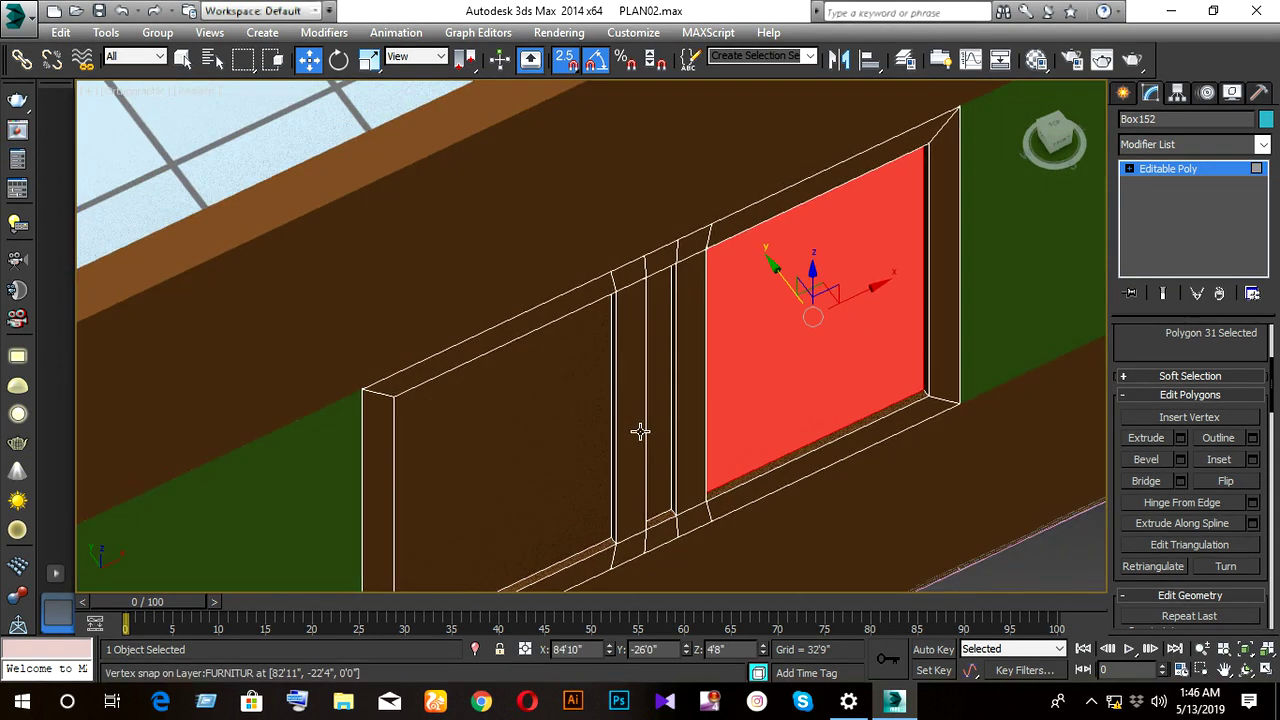
{"action": "left_click", "coordinate": [514, 441], "text": "ctrl"}
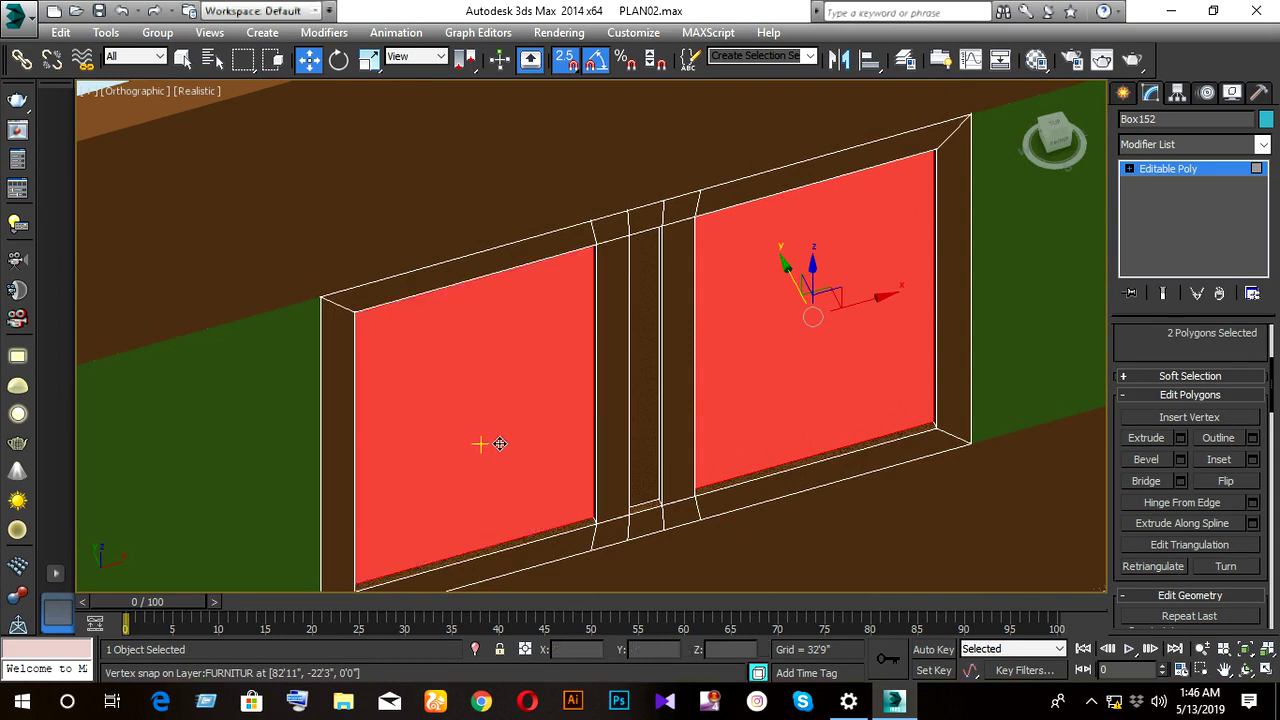
{"action": "mouse_move", "coordinate": [634, 466]}
{"action": "middle_mouse_down", "text": "alt"}
{"action": "mouse_move", "coordinate": [451, 434]}
{"action": "mouse_move", "coordinate": [623, 409]}
{"action": "mouse_move", "coordinate": [500, 400]}
{"action": "mouse_move", "coordinate": [560, 420]}
{"action": "middle_mouse_up", "text": "alt"}
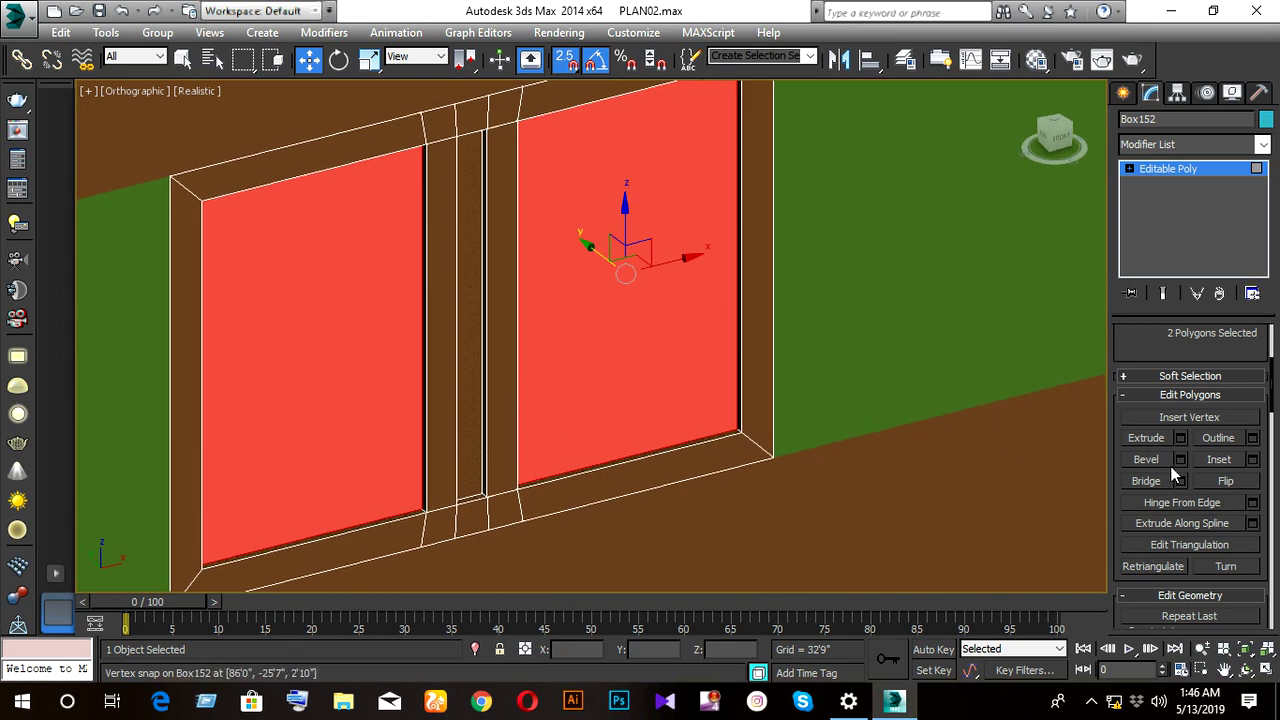
- Bevel both panes with Height 0'0" and Outline -0'2"
{"action": "left_click", "coordinate": [1181, 460]}
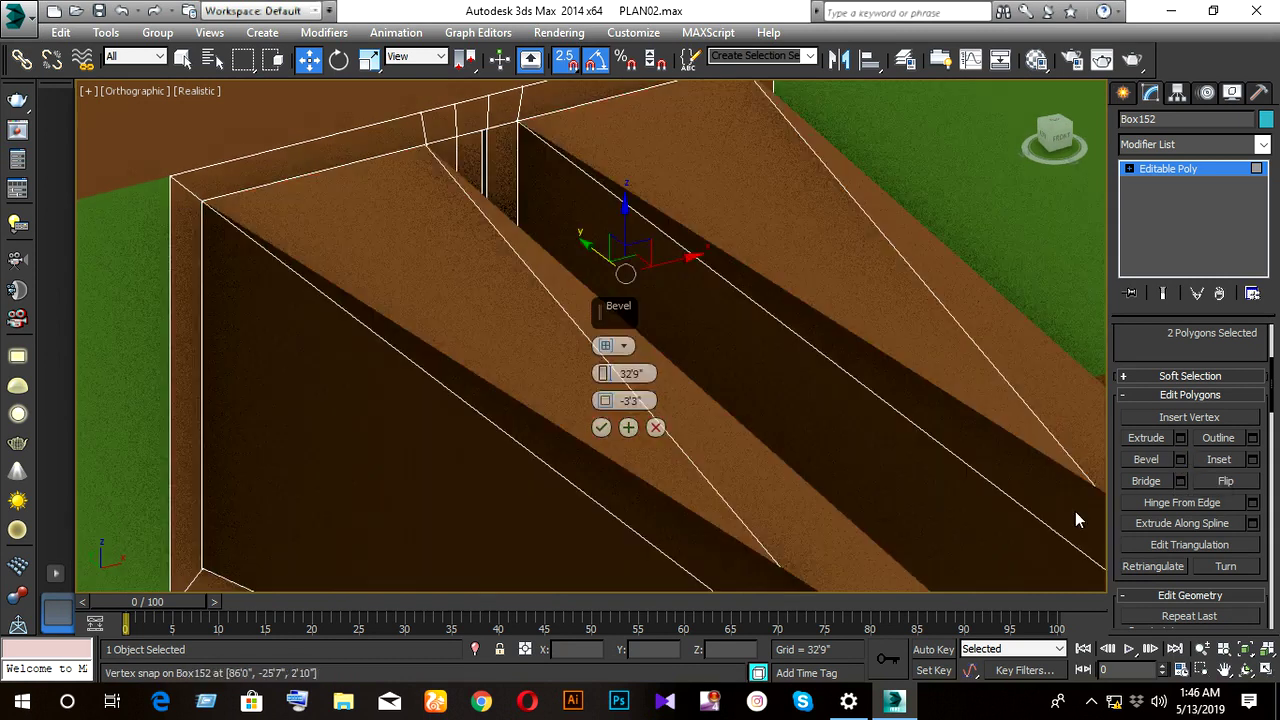
{"action": "scroll", "coordinate": [536, 392], "scroll_direction": "down", "scroll_amount": 5}
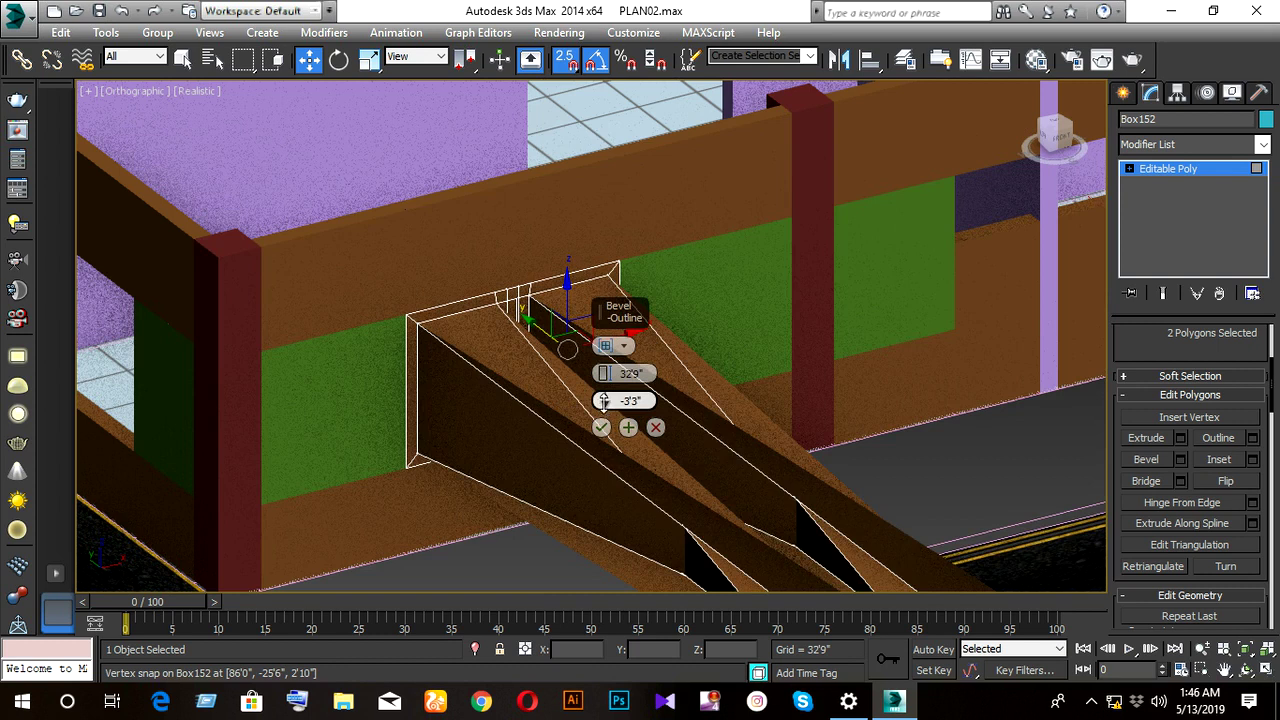
{"action": "mouse_move", "coordinate": [603, 400]}
{"action": "left_mouse_down"}
{"action": "mouse_move", "coordinate": [577, 412]}
{"action": "mouse_move", "coordinate": [574, 262]}
{"action": "mouse_move", "coordinate": [572, 285]}
{"action": "left_mouse_up"}
{"action": "mouse_move", "coordinate": [604, 373]}
{"action": "left_mouse_down"}
{"action": "mouse_move", "coordinate": [624, 678]}
{"action": "mouse_move", "coordinate": [614, 383]}
{"action": "mouse_move", "coordinate": [656, 648]}
{"action": "left_mouse_up"}
{"action": "scroll", "coordinate": [530, 400], "scroll_direction": "up", "scroll_amount": 1}
{"action": "scroll", "coordinate": [512, 399], "scroll_direction": "up", "scroll_amount": 1}
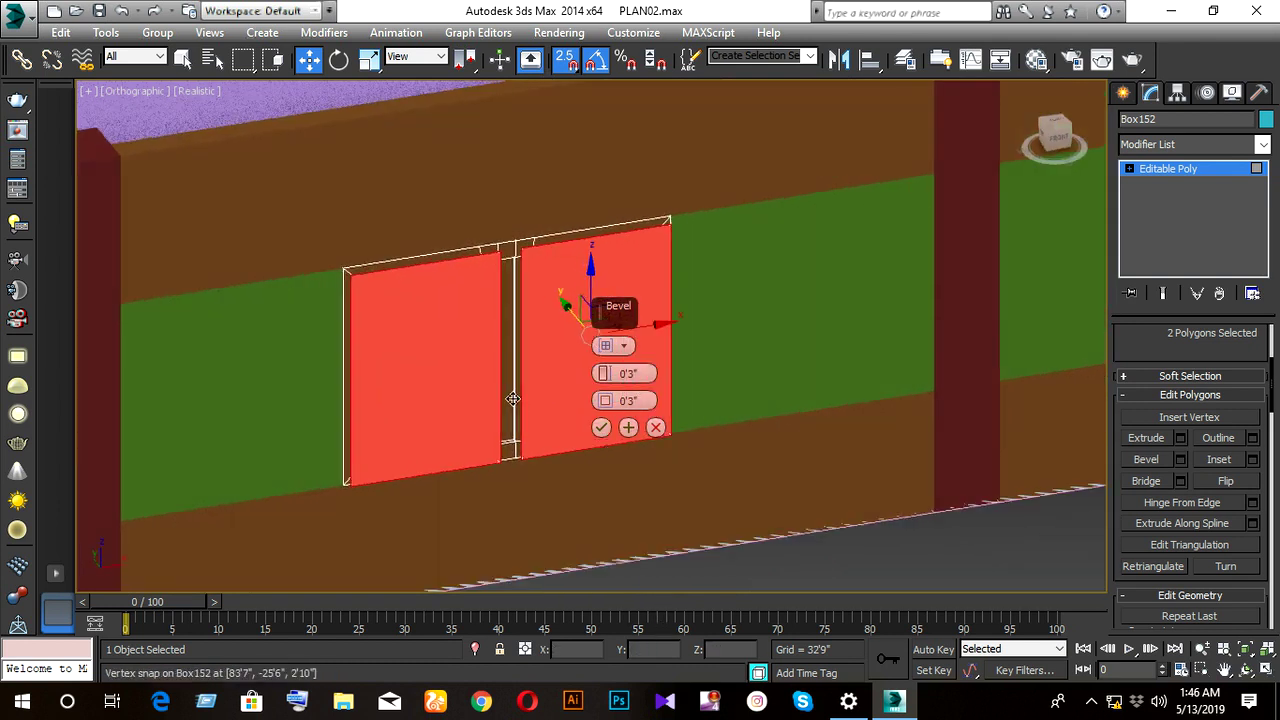
{"action": "middle_click_drag", "start_coordinate": [512, 399], "coordinate": [590, 365], "text": "alt"}
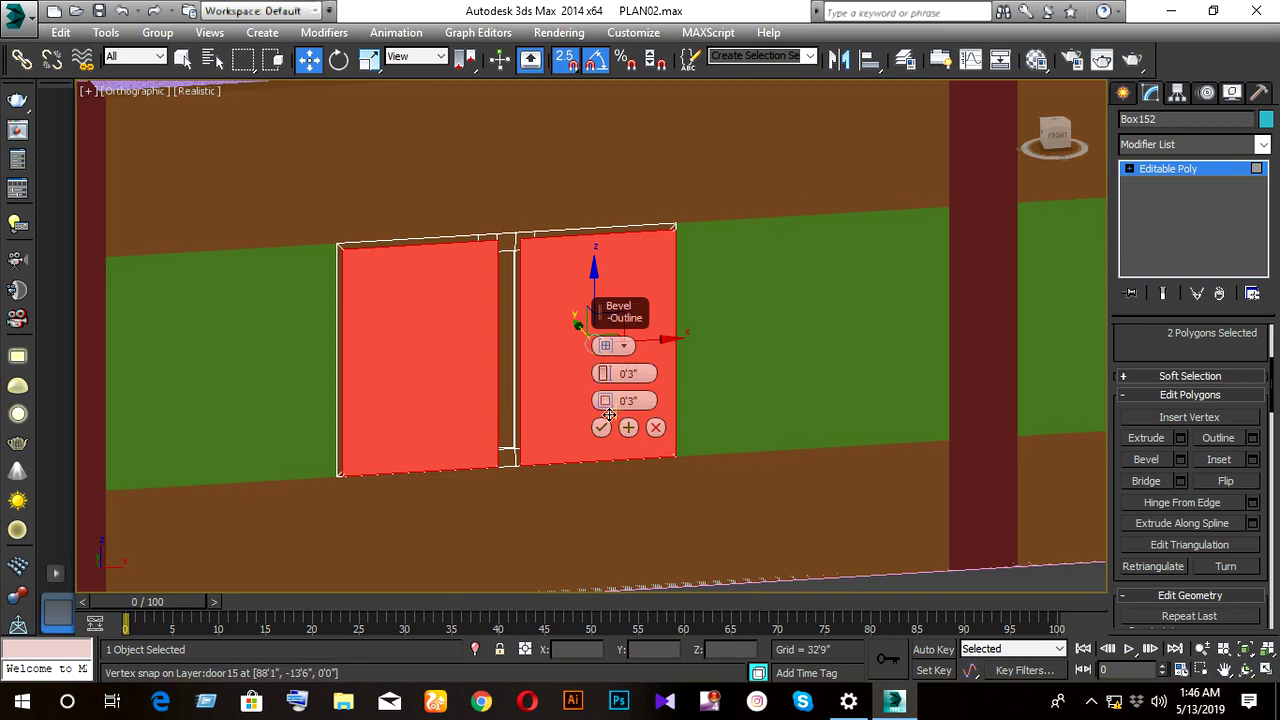
{"action": "left_click_drag", "start_coordinate": [604, 411], "coordinate": [603, 429]}
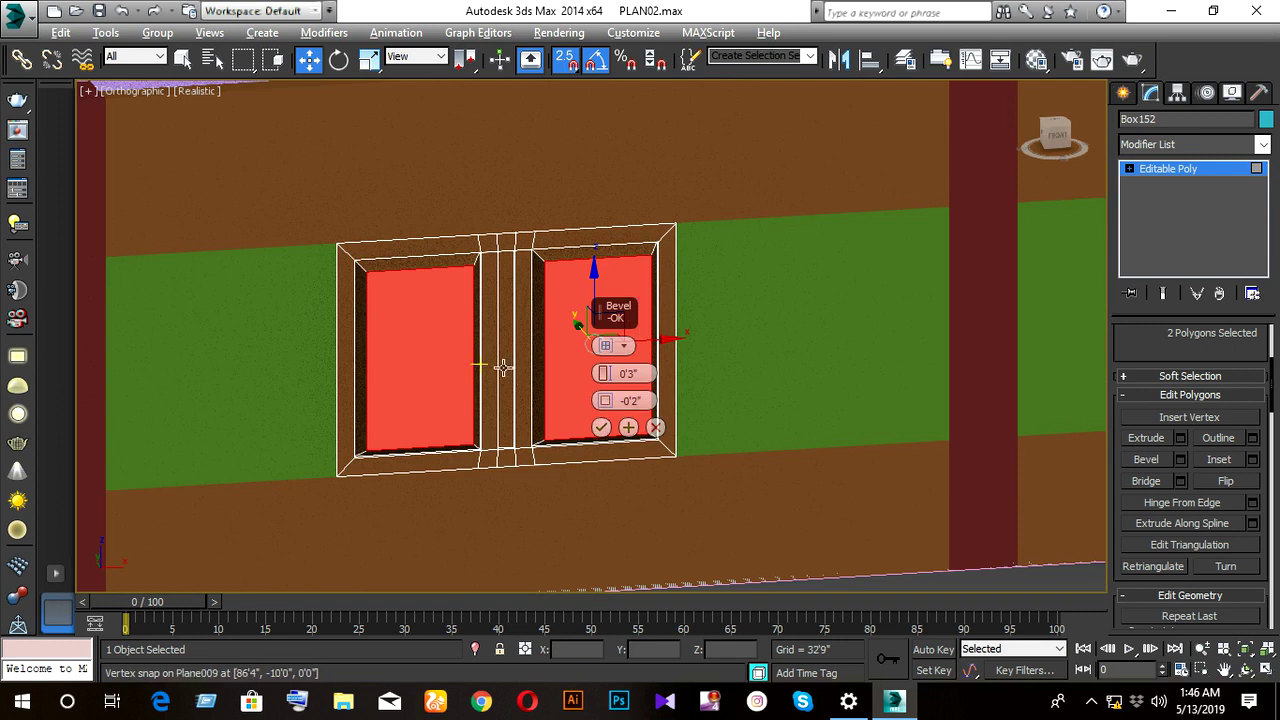
{"action": "mouse_move", "coordinate": [500, 363]}
{"action": "middle_mouse_down", "text": "alt"}
{"action": "mouse_move", "coordinate": [467, 395]}
{"action": "mouse_move", "coordinate": [429, 391]}
{"action": "mouse_move", "coordinate": [494, 414]}
{"action": "mouse_move", "coordinate": [343, 385]}
{"action": "mouse_move", "coordinate": [471, 417]}
{"action": "mouse_move", "coordinate": [516, 403]}
{"action": "mouse_move", "coordinate": [506, 375]}
{"action": "mouse_move", "coordinate": [471, 374]}
{"action": "middle_mouse_up", "text": "alt"}
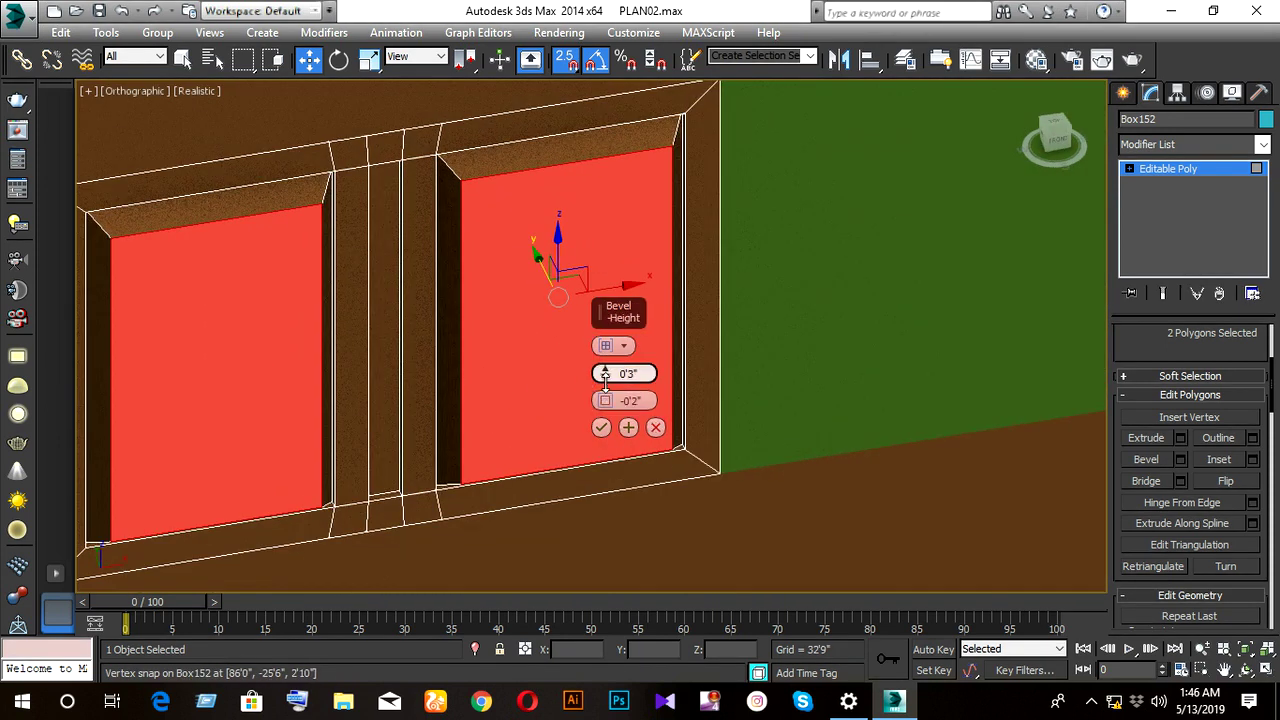
{"action": "left_click_drag", "start_coordinate": [605, 377], "coordinate": [605, 397]}
{"action": "left_click_drag", "start_coordinate": [604, 400], "coordinate": [604, 402]}
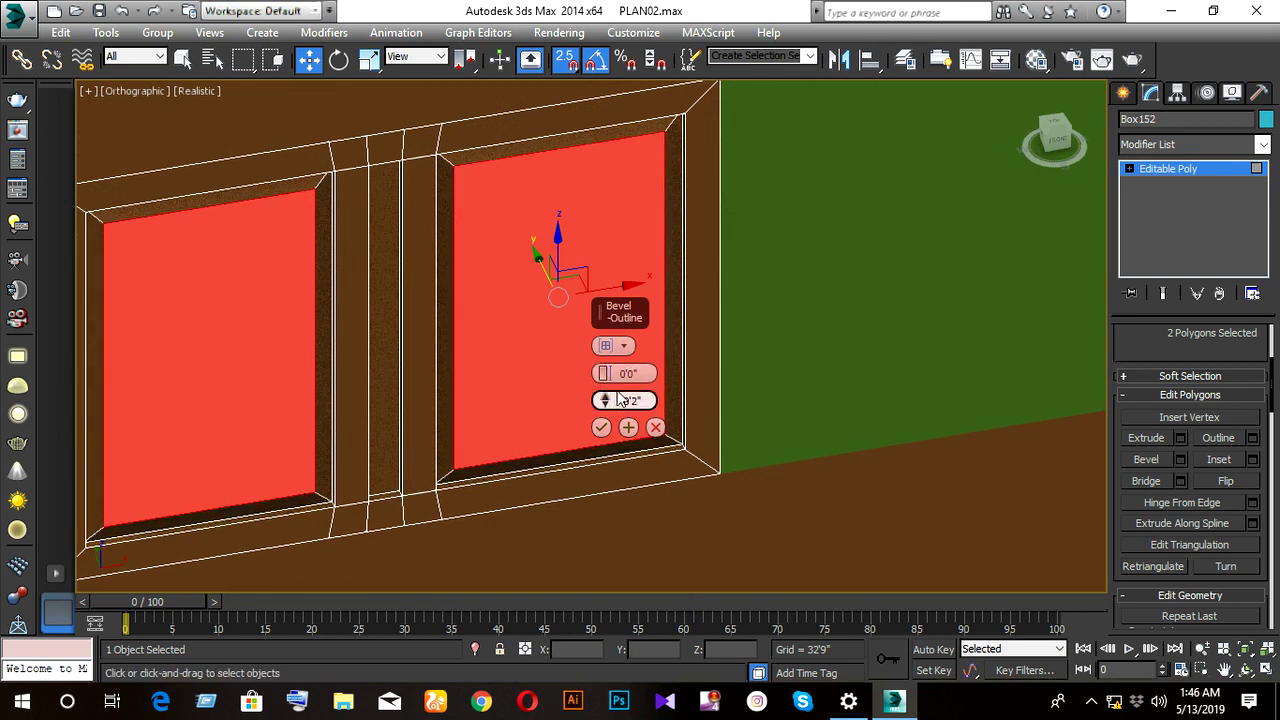
{"action": "left_click", "coordinate": [601, 428]}
- Orbit around the building to check the windows, then preview a Bridge between the panes
{"action": "scroll", "coordinate": [512, 433], "scroll_direction": "down", "scroll_amount": 2}
{"action": "mouse_move", "coordinate": [512, 433]}
{"action": "middle_mouse_down", "text": "alt"}
{"action": "mouse_move", "coordinate": [518, 446]}
{"action": "mouse_move", "coordinate": [604, 389]}
{"action": "mouse_move", "coordinate": [429, 400]}
{"action": "mouse_move", "coordinate": [371, 380]}
{"action": "mouse_move", "coordinate": [414, 394]}
{"action": "mouse_move", "coordinate": [400, 383]}
{"action": "middle_mouse_up", "text": "alt"}
{"action": "scroll", "coordinate": [477, 403], "scroll_direction": "down", "scroll_amount": 3}
{"action": "mouse_move", "coordinate": [477, 403]}
{"action": "middle_mouse_down", "text": "alt"}
{"action": "mouse_move", "coordinate": [440, 396]}
{"action": "mouse_move", "coordinate": [648, 465]}
{"action": "middle_mouse_up", "text": "alt"}
{"action": "scroll", "coordinate": [414, 391], "scroll_direction": "up", "scroll_amount": 3}
{"action": "scroll", "coordinate": [520, 392], "scroll_direction": "up", "scroll_amount": 2}
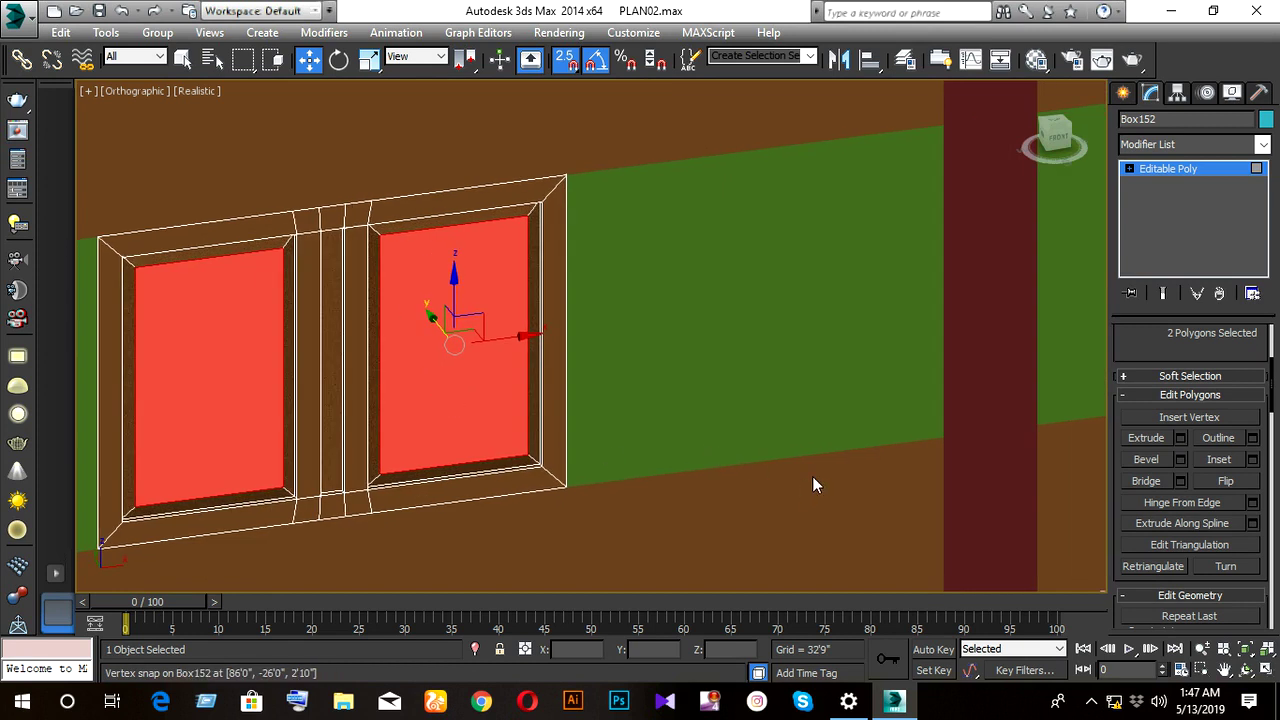
{"action": "left_click", "coordinate": [1180, 481]}
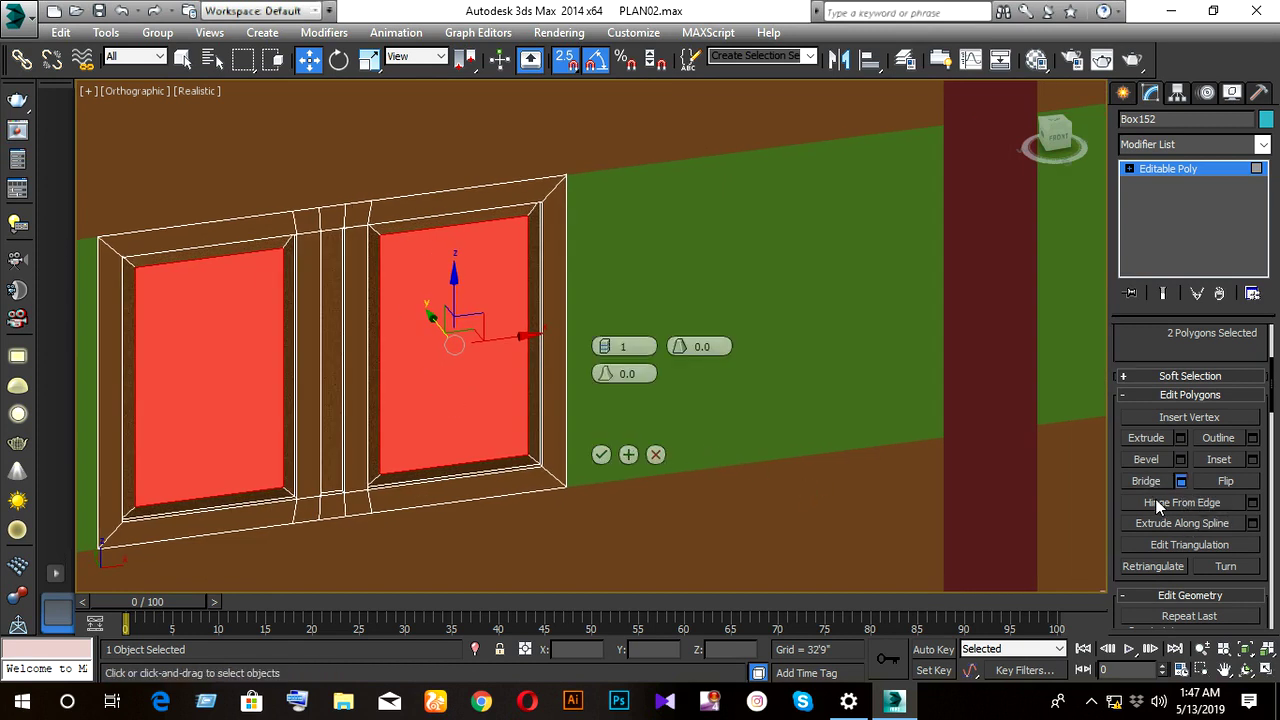
- Cancel the Bridge preview and leave Polygon mode to view the window at an angle
{"action": "left_click", "coordinate": [655, 454]}
{"action": "scroll", "coordinate": [1175, 334], "scroll_direction": "up", "scroll_amount": 3}
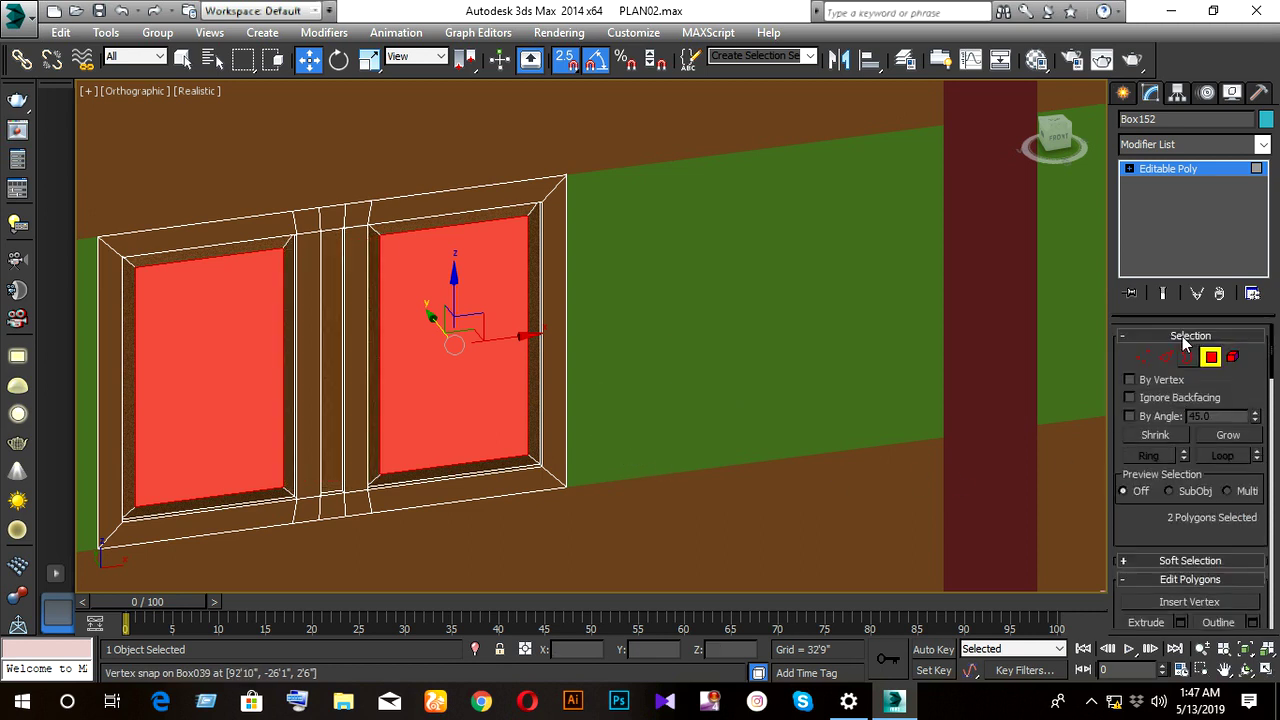
{"action": "left_click", "coordinate": [1210, 357]}
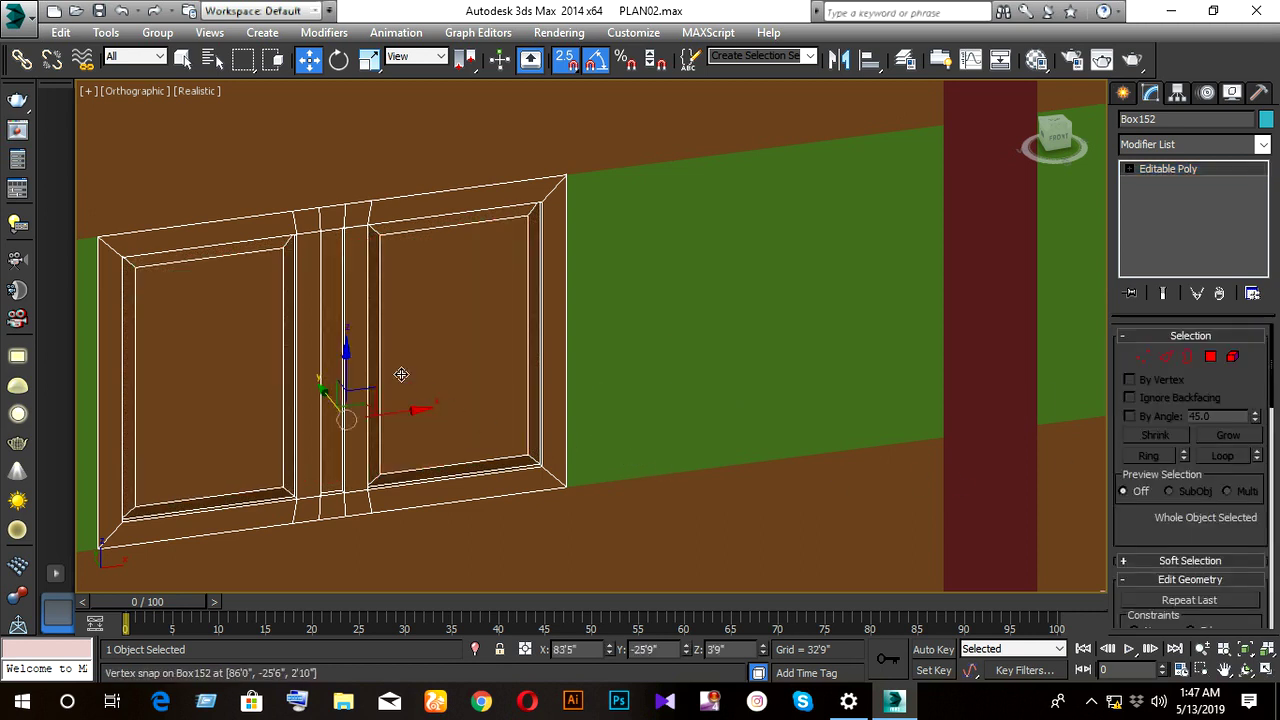
{"action": "mouse_move", "coordinate": [400, 371]}
{"action": "middle_mouse_down", "text": "alt"}
{"action": "mouse_move", "coordinate": [460, 381]}
{"action": "mouse_move", "coordinate": [383, 392]}
{"action": "middle_mouse_up", "text": "alt"}
- Return to Polygon mode and show the dark-red 03 - Default VRayMtl in the Material Editor
{"action": "left_click", "coordinate": [1210, 358]}
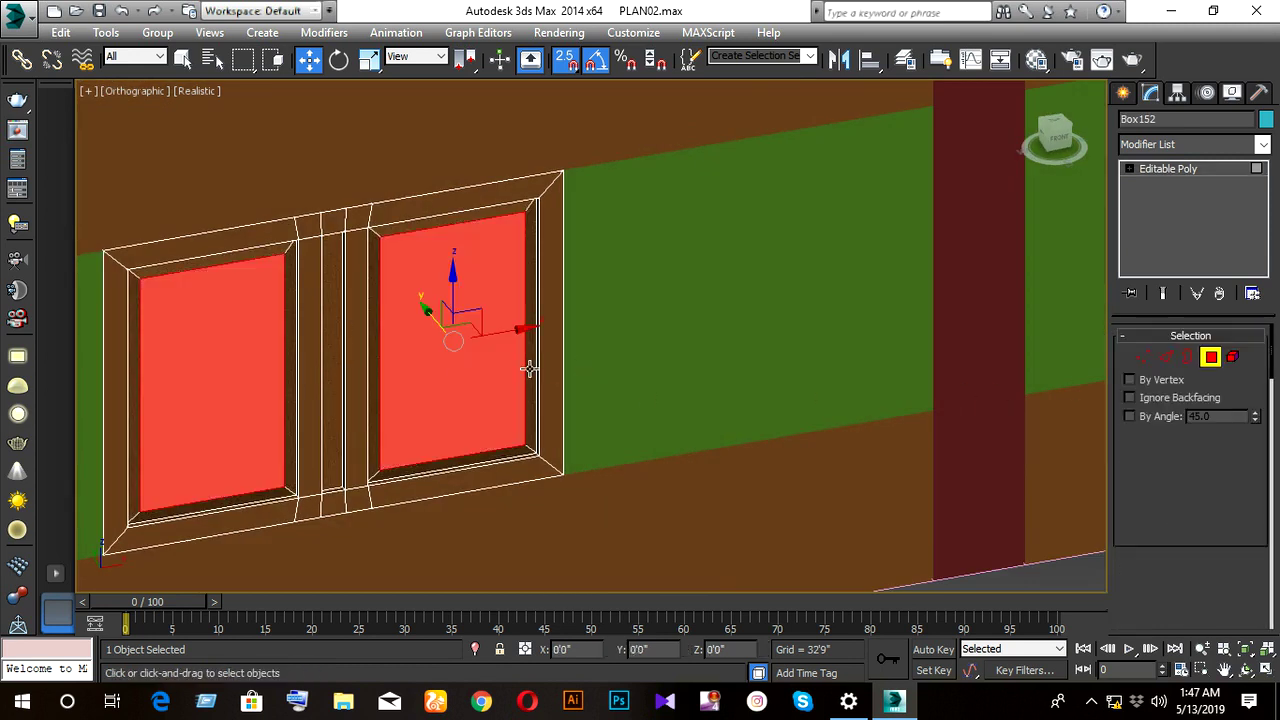
{"action": "key", "text": "m"}
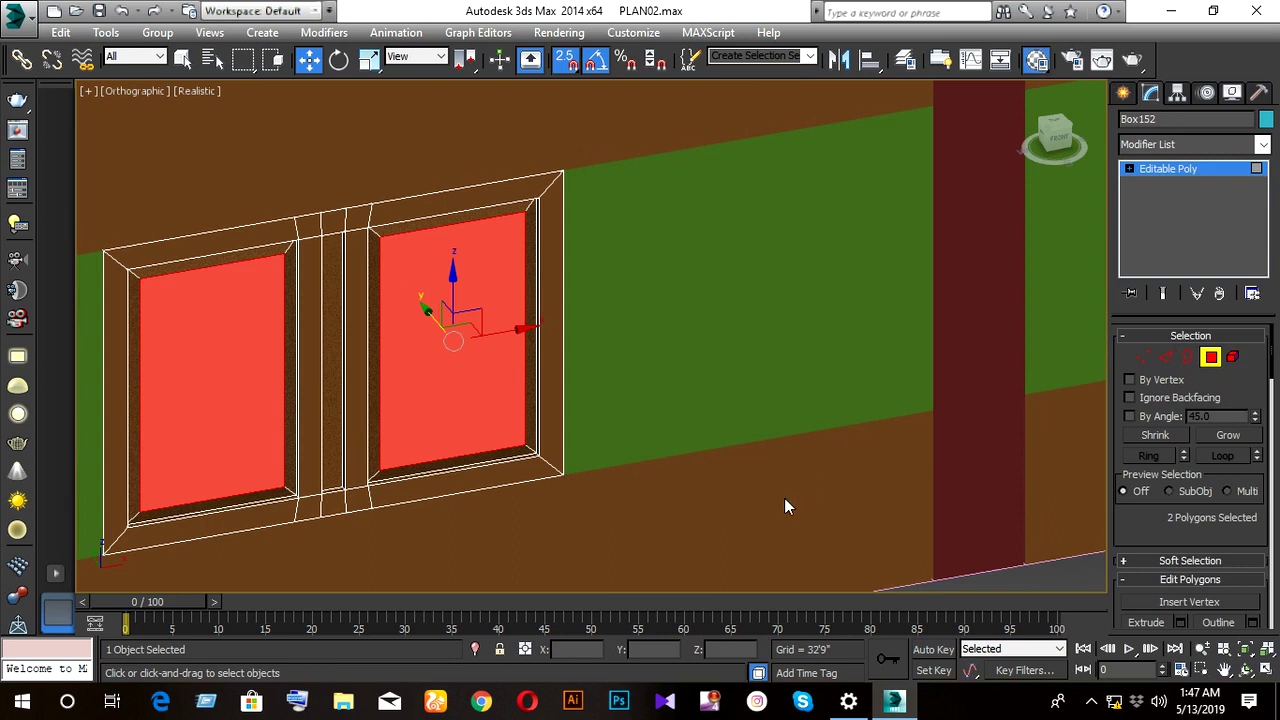
{"action": "left_click", "coordinate": [835, 128]}
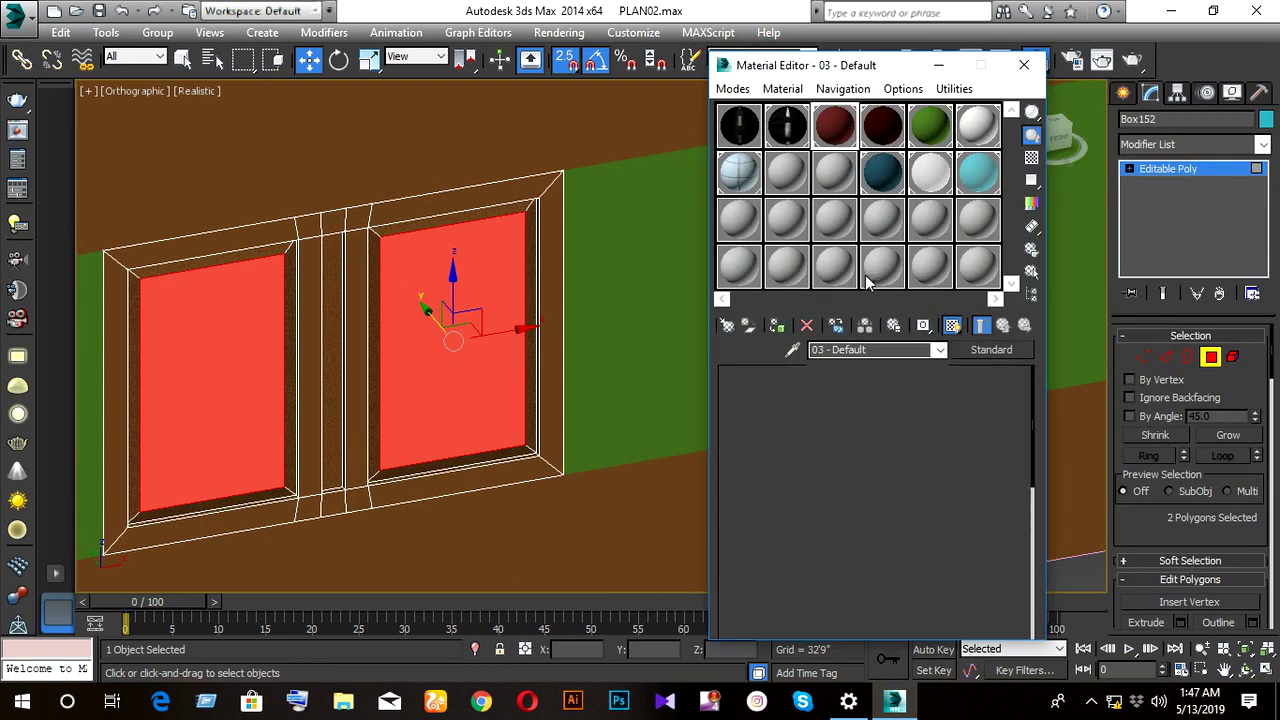
- Name the dark-red window material 03 SFVSD and close the Material Editor
{"action": "left_click", "coordinate": [834, 168]}
{"action": "type", "text": "03 SFVSD"}
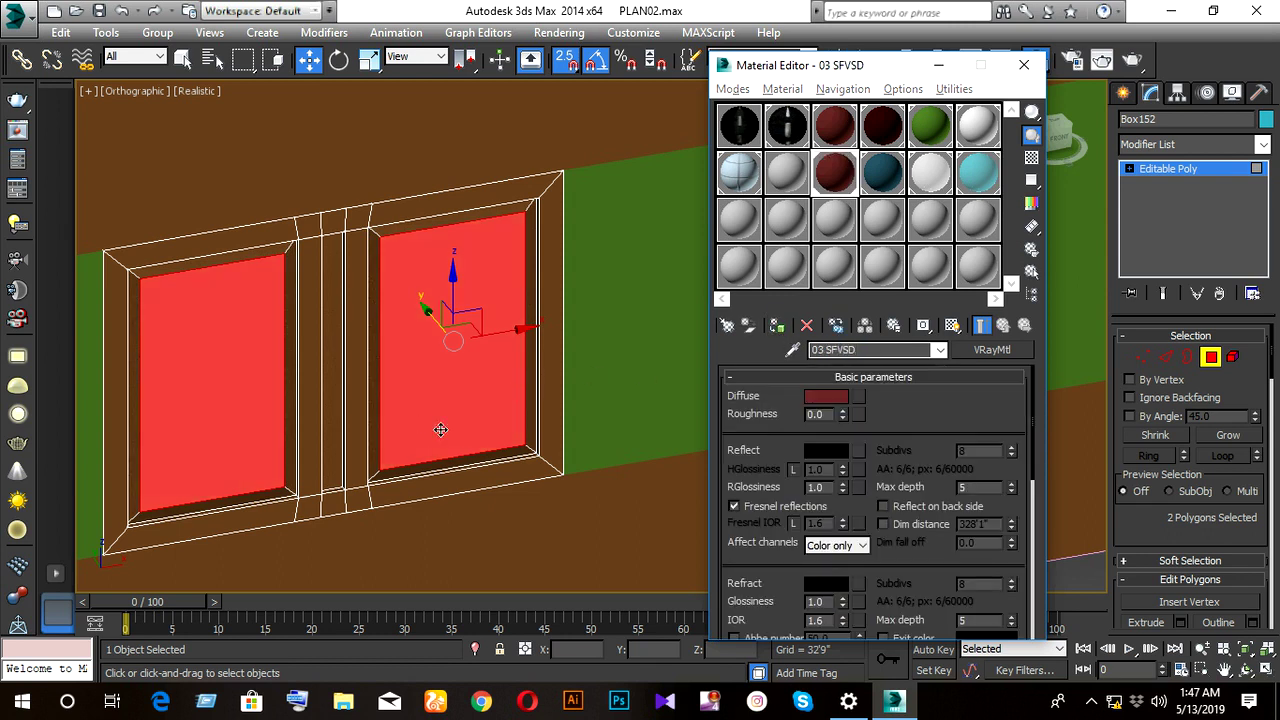
{"action": "middle_click_drag", "start_coordinate": [437, 428], "coordinate": [477, 436], "text": "alt"}
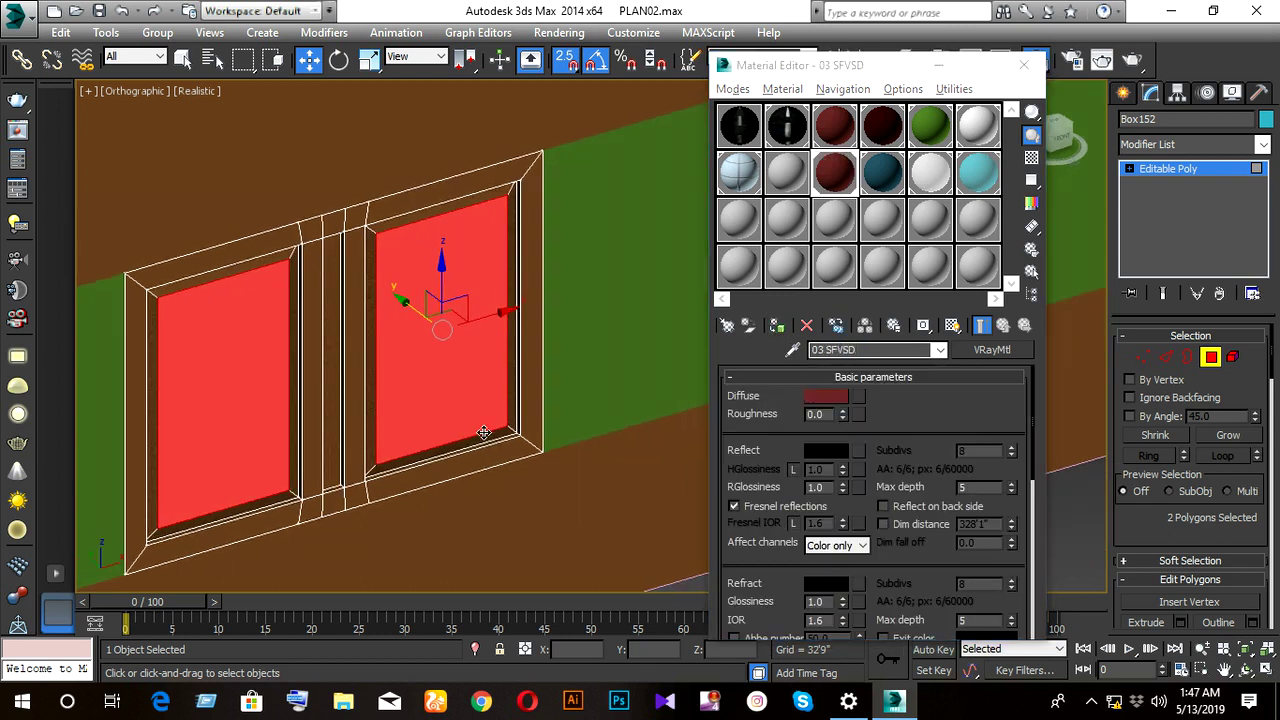
{"action": "left_click", "coordinate": [546, 240]}
{"action": "mouse_move", "coordinate": [423, 409]}
{"action": "middle_mouse_down", "text": "alt"}
{"action": "mouse_move", "coordinate": [400, 394]}
{"action": "mouse_move", "coordinate": [506, 403]}
{"action": "mouse_move", "coordinate": [386, 401]}
{"action": "middle_mouse_up", "text": "alt"}
{"action": "scroll", "coordinate": [402, 400], "scroll_direction": "down", "scroll_amount": 3}
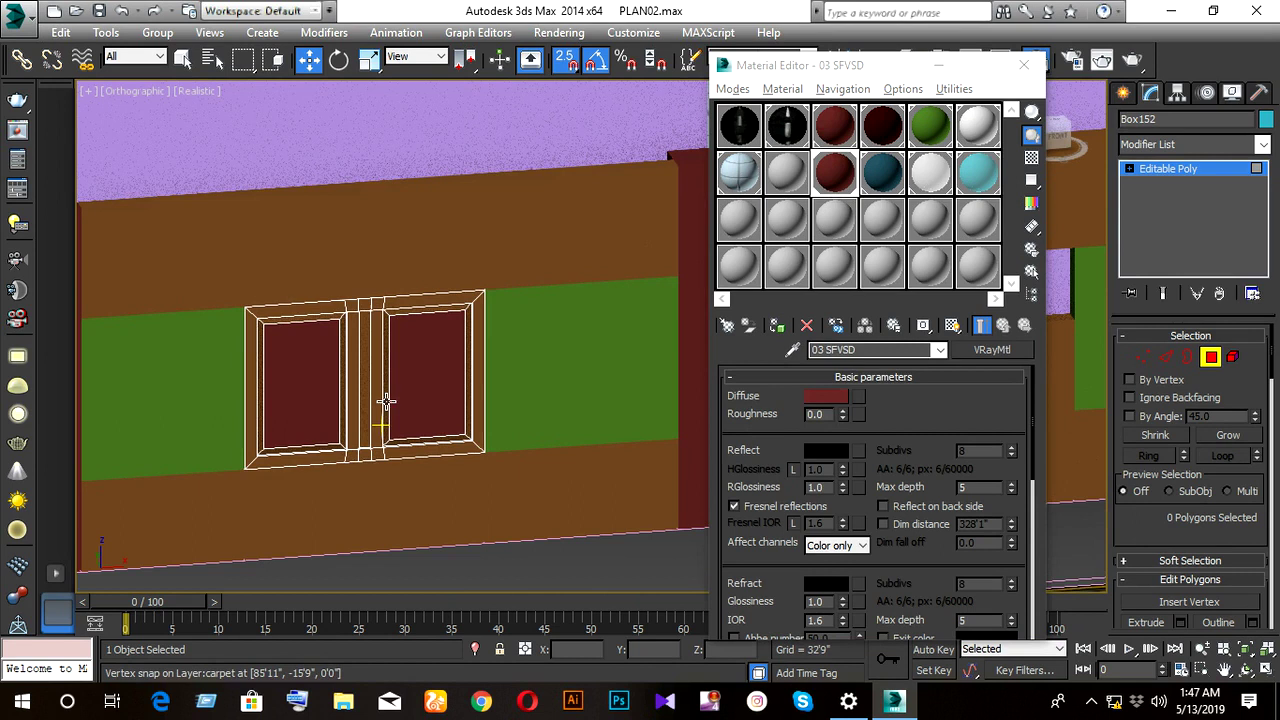
{"action": "left_click", "coordinate": [1023, 65]}
- Exit Polygon mode on Box152 and reopen the Material Editor
{"action": "left_click", "coordinate": [418, 365]}
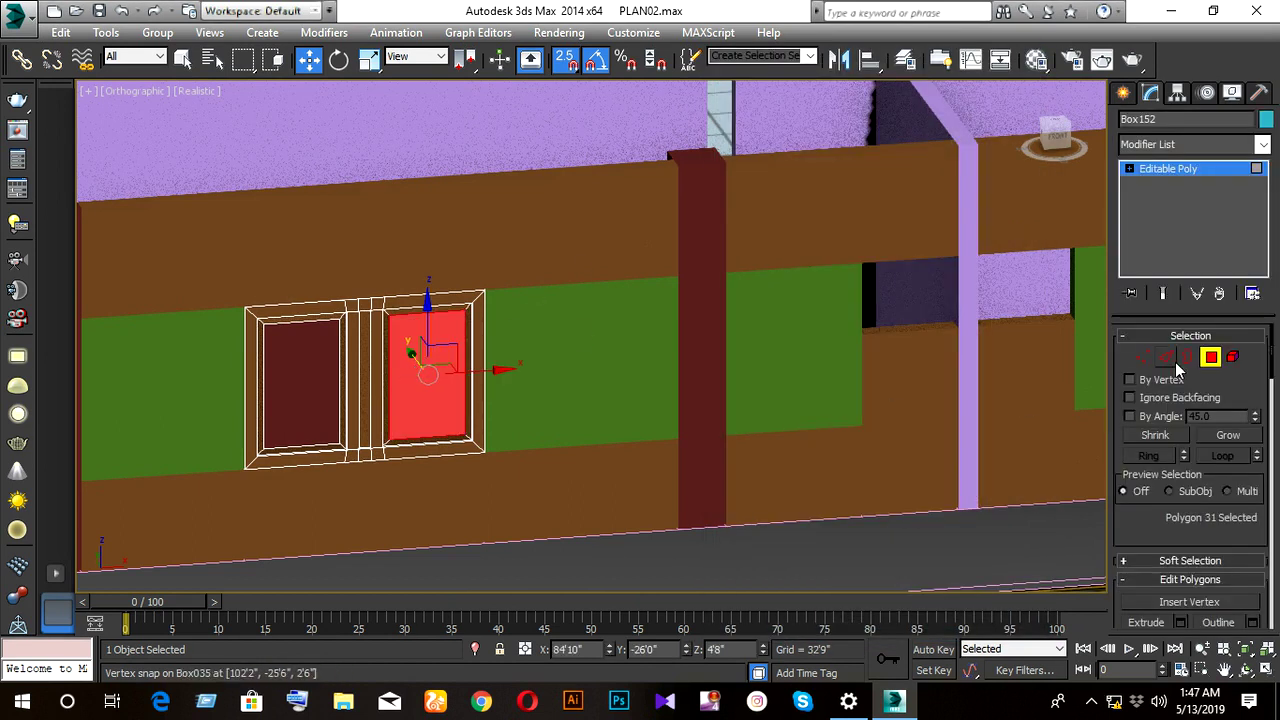
{"action": "left_click", "coordinate": [1210, 357]}
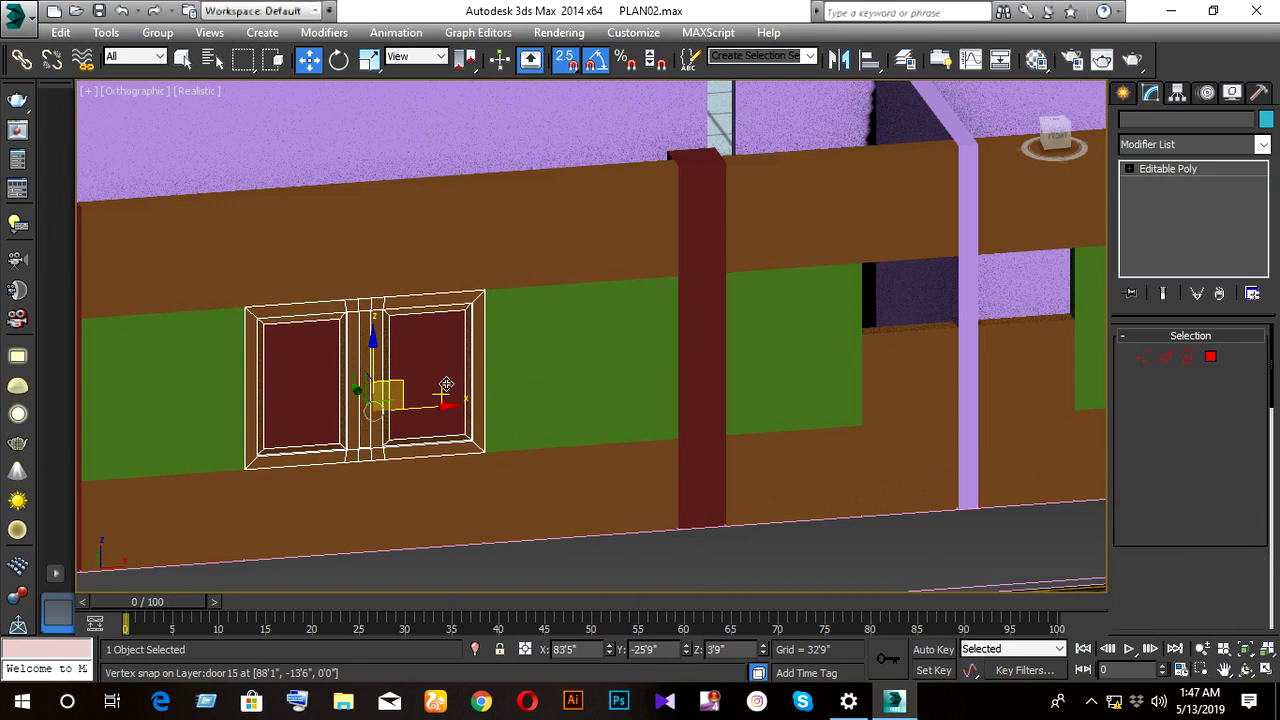
{"action": "key", "text": "m"}
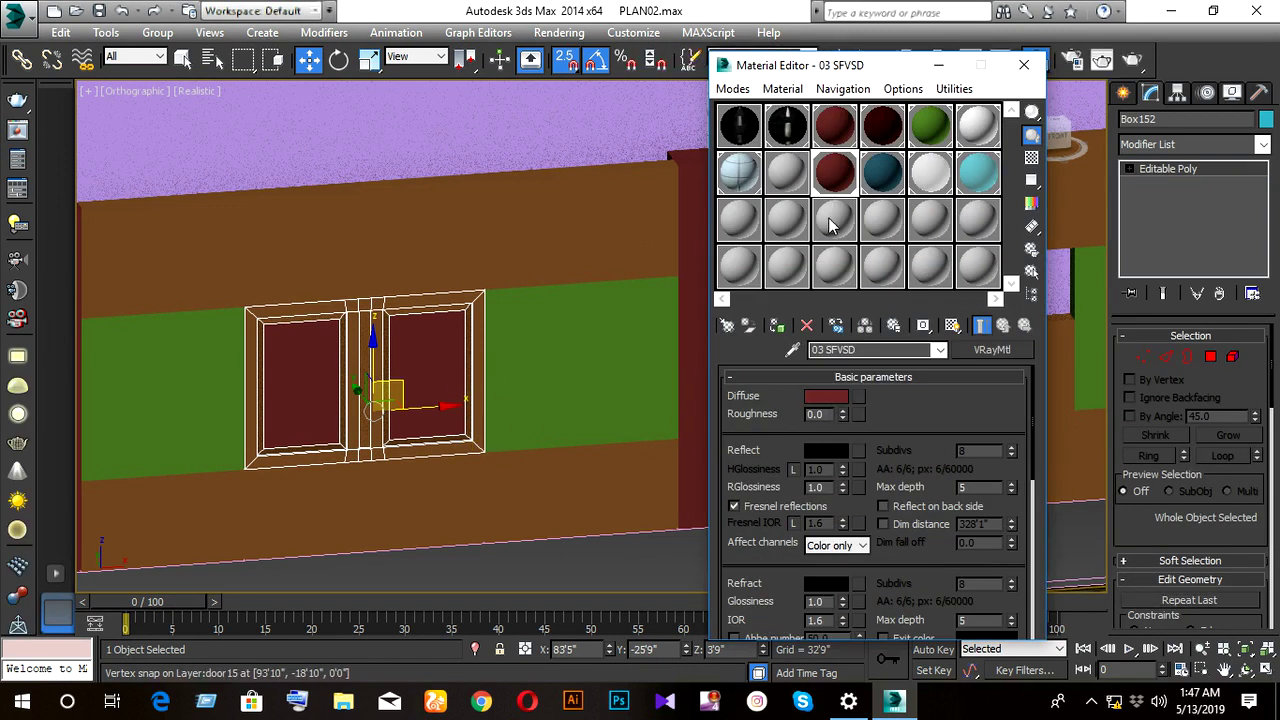
- Copy the 03 SFVSD material to an empty slot, rename it FGDD, and add a Bitmap diffuse map
{"action": "left_click_drag", "start_coordinate": [820, 193], "coordinate": [787, 218]}
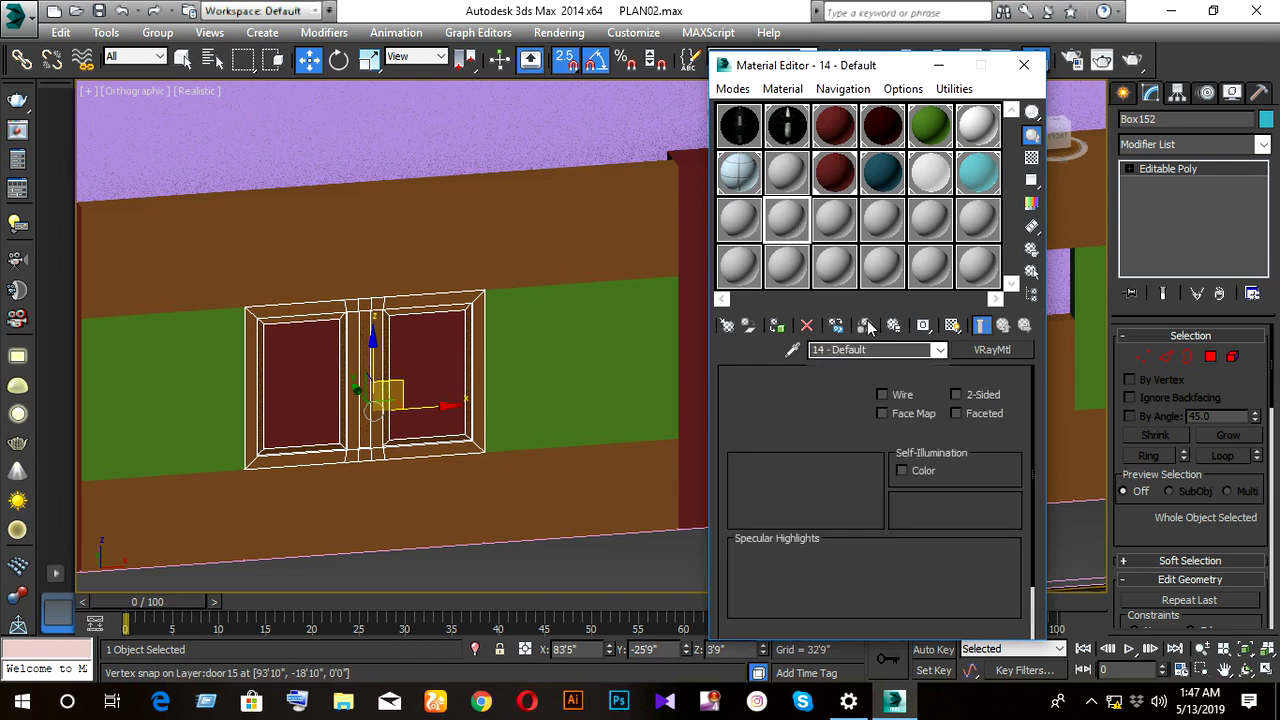
{"action": "left_click", "coordinate": [812, 350]}
{"action": "type", "text": "FGDD"}
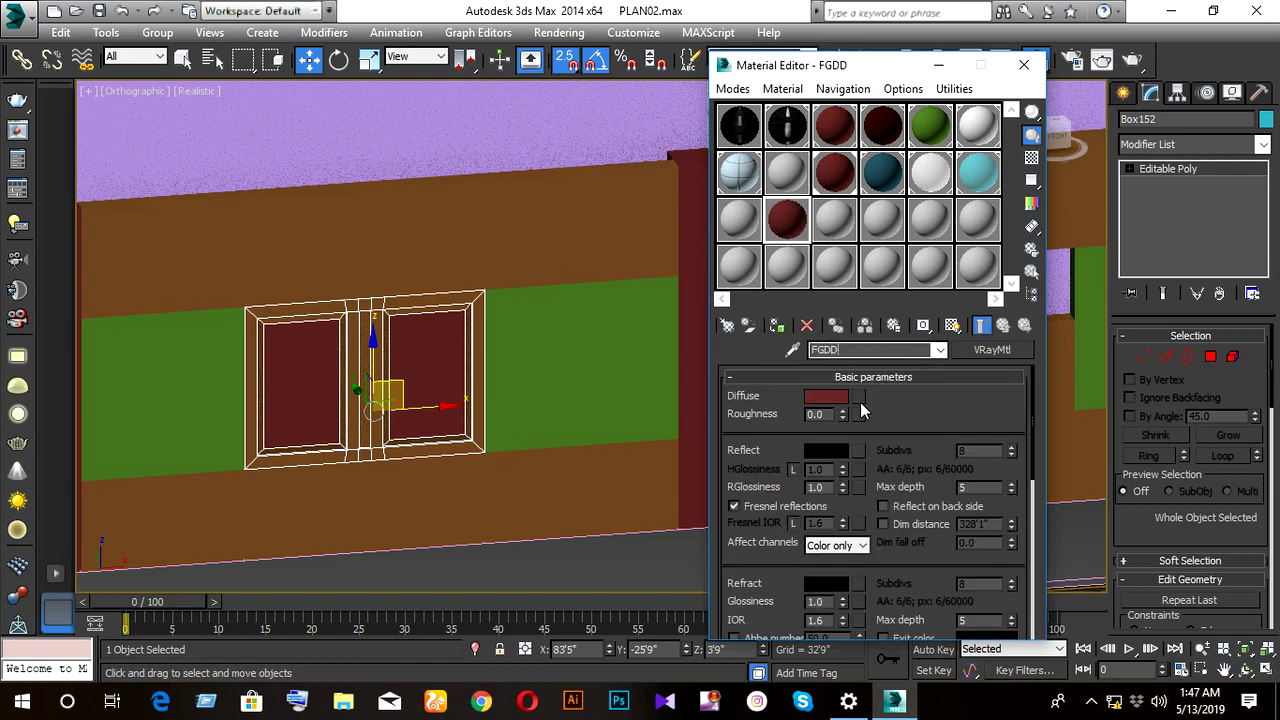
{"action": "left_click", "coordinate": [859, 398]}
{"action": "scroll", "coordinate": [561, 297], "scroll_direction": "up", "scroll_amount": 3}
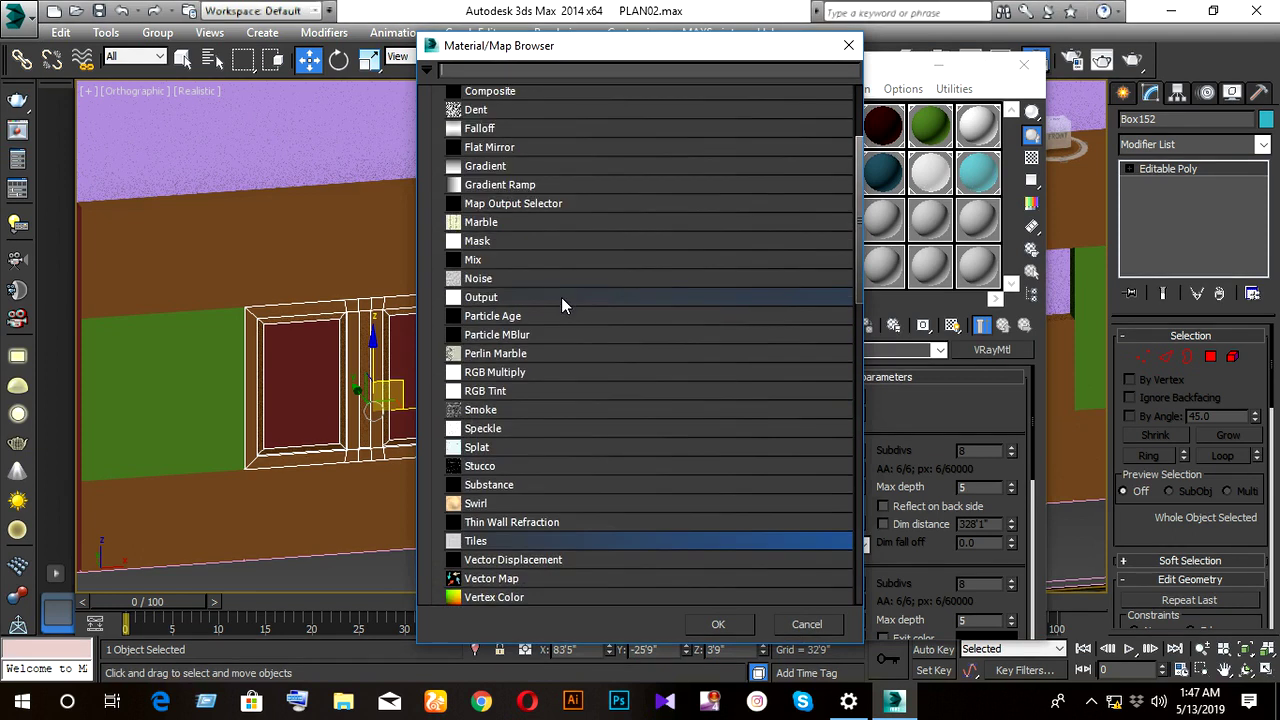
{"action": "scroll", "coordinate": [554, 289], "scroll_direction": "up", "scroll_amount": 3}
{"action": "double_click", "coordinate": [492, 139]}
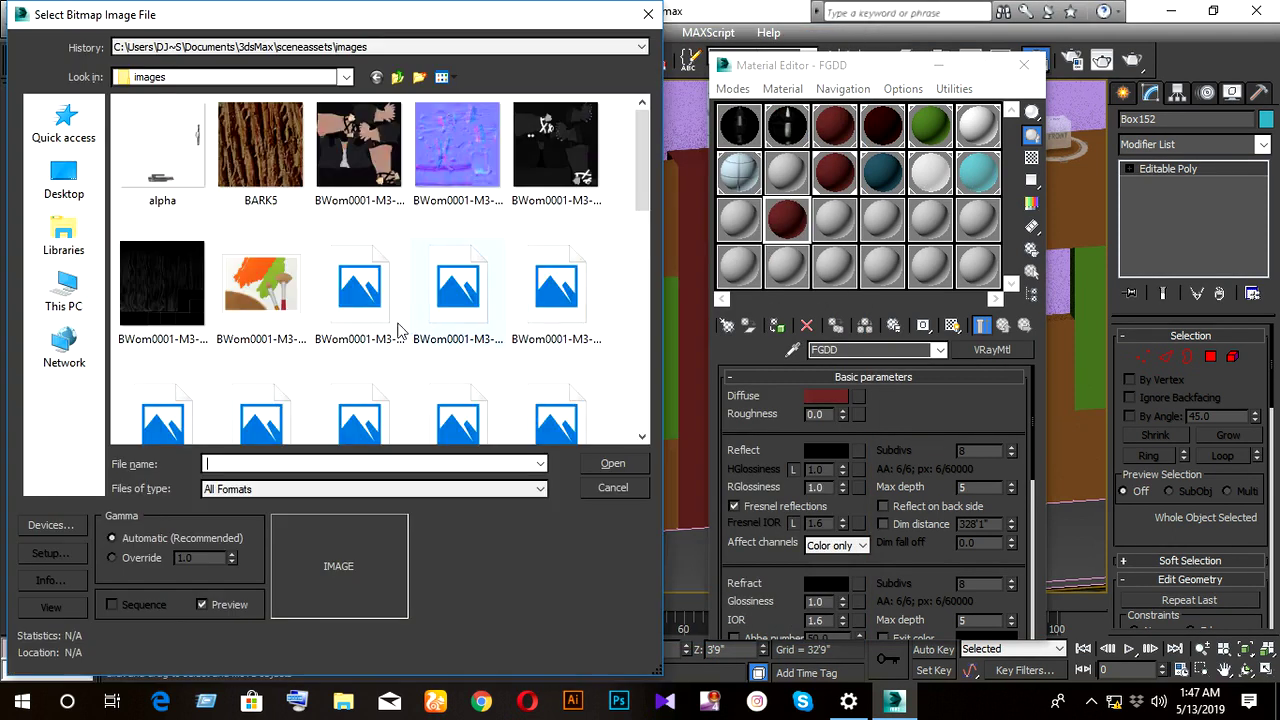
- Browse the Desktop's MY TUTORIAL > TEXTURE folders looking for the window texture
{"action": "scroll", "coordinate": [338, 340], "scroll_direction": "down", "scroll_amount": 3}
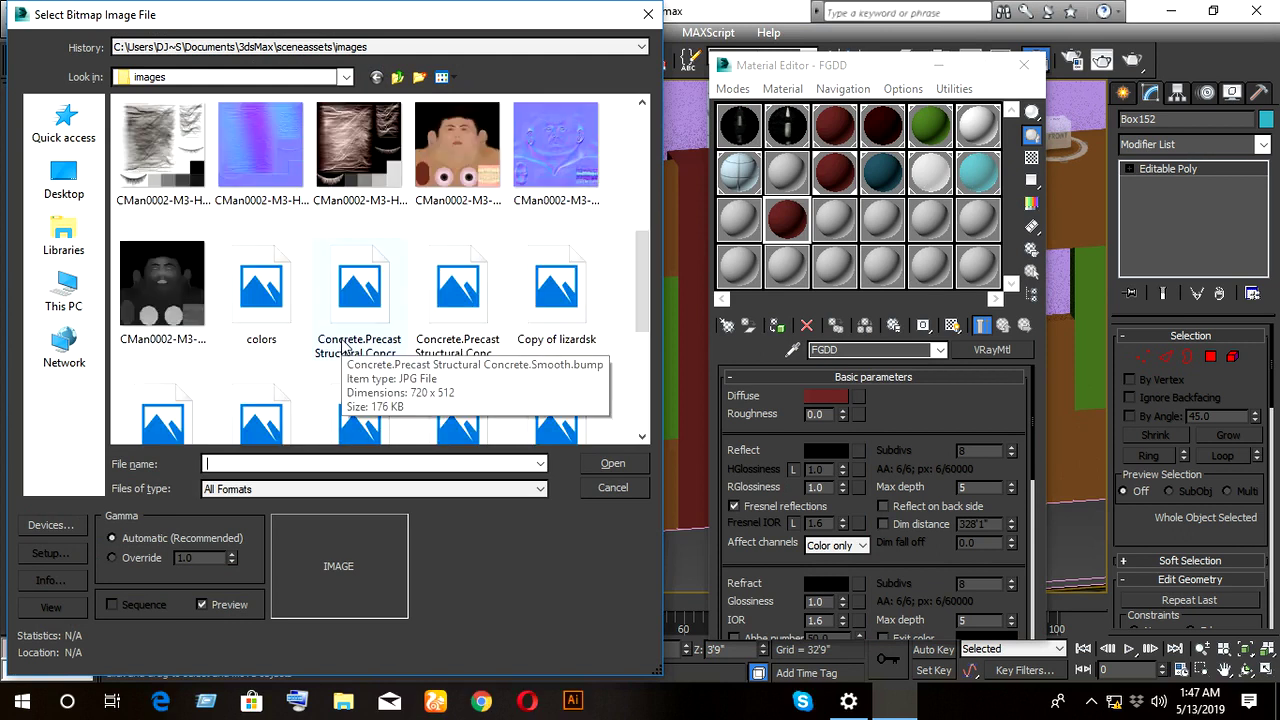
{"action": "scroll", "coordinate": [345, 345], "scroll_direction": "down", "scroll_amount": 5}
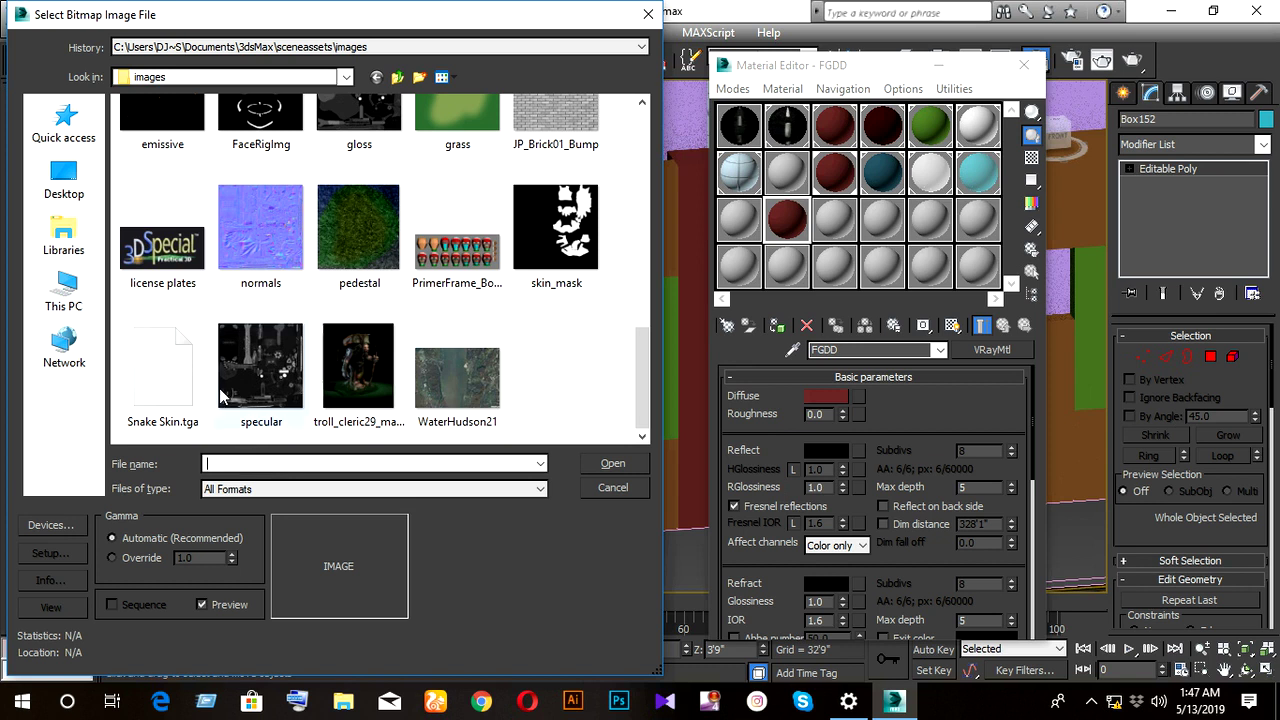
{"action": "left_click", "coordinate": [63, 180]}
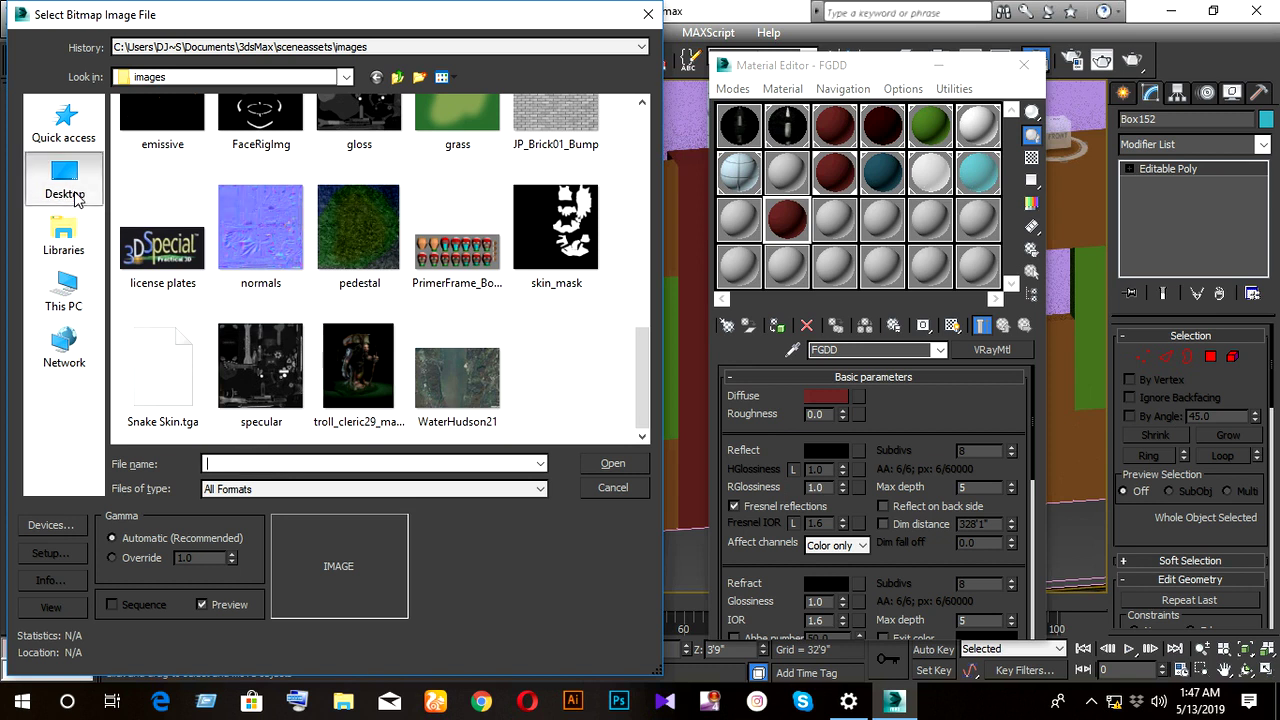
{"action": "scroll", "coordinate": [377, 317], "scroll_direction": "down", "scroll_amount": 3}
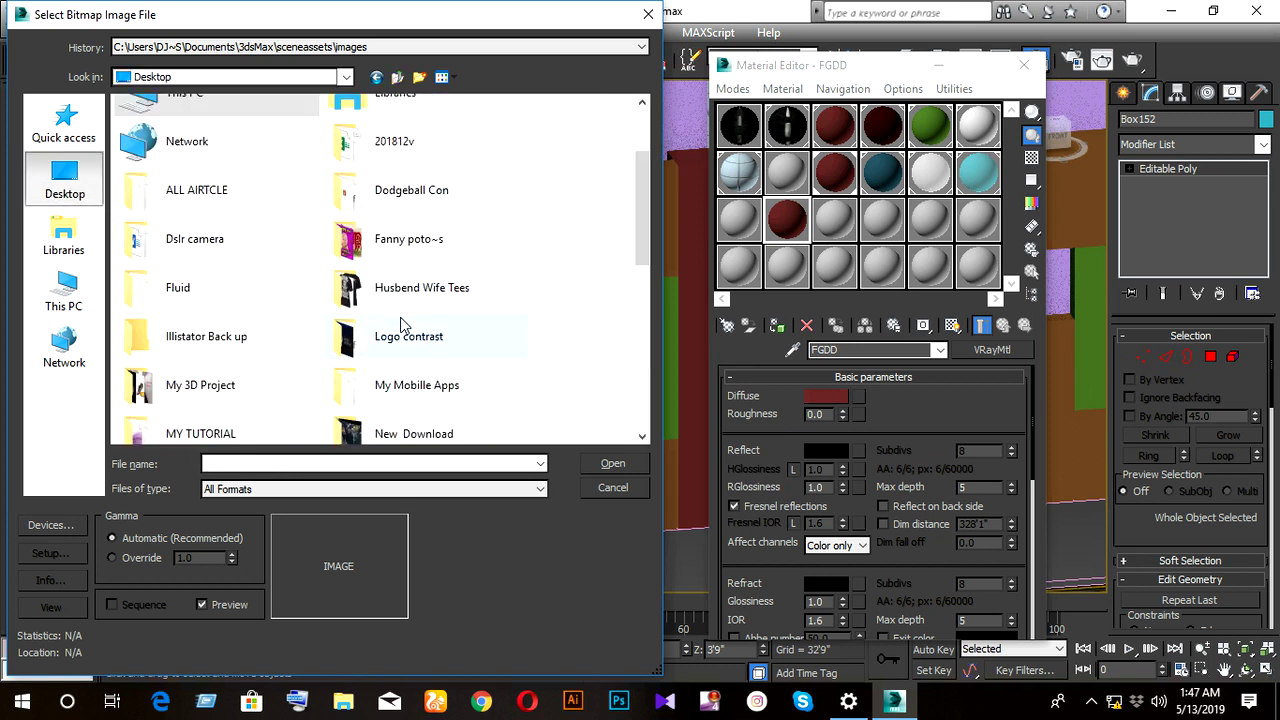
{"action": "scroll", "coordinate": [400, 323], "scroll_direction": "down", "scroll_amount": 3}
{"action": "scroll", "coordinate": [180, 342], "scroll_direction": "up", "scroll_amount": 3}
{"action": "double_click", "coordinate": [216, 426]}
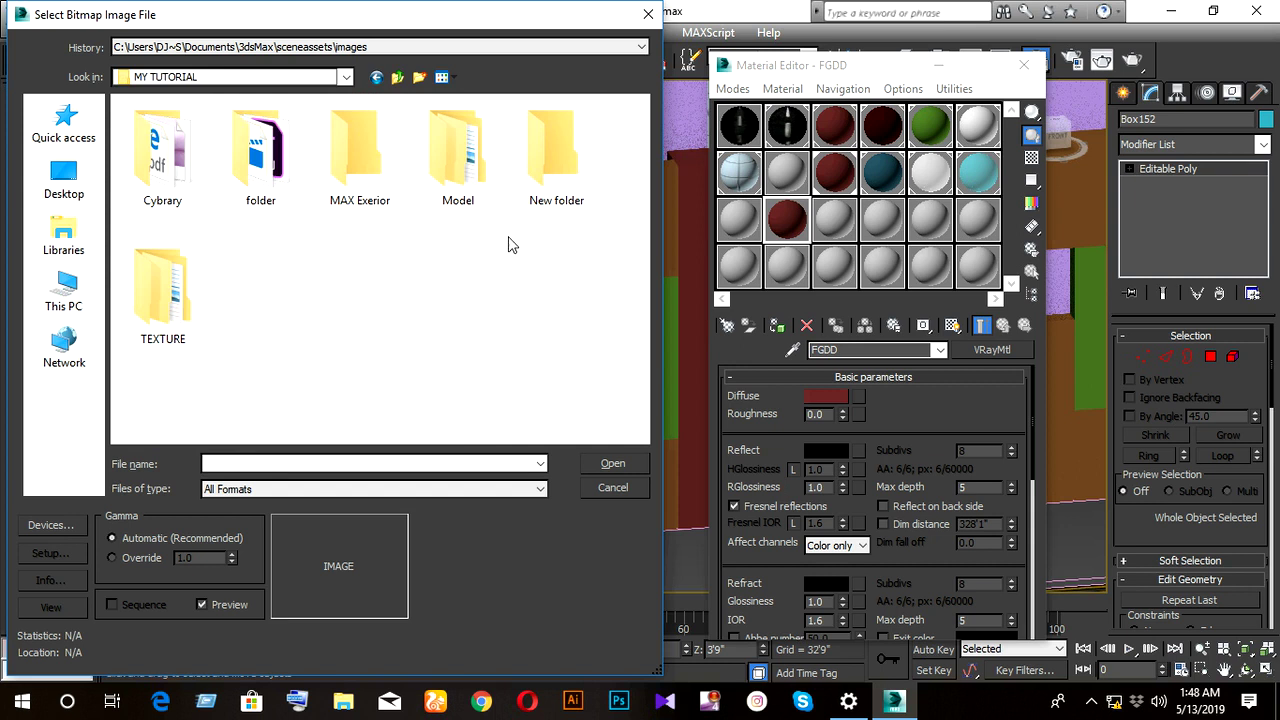
{"action": "double_click", "coordinate": [137, 278]}
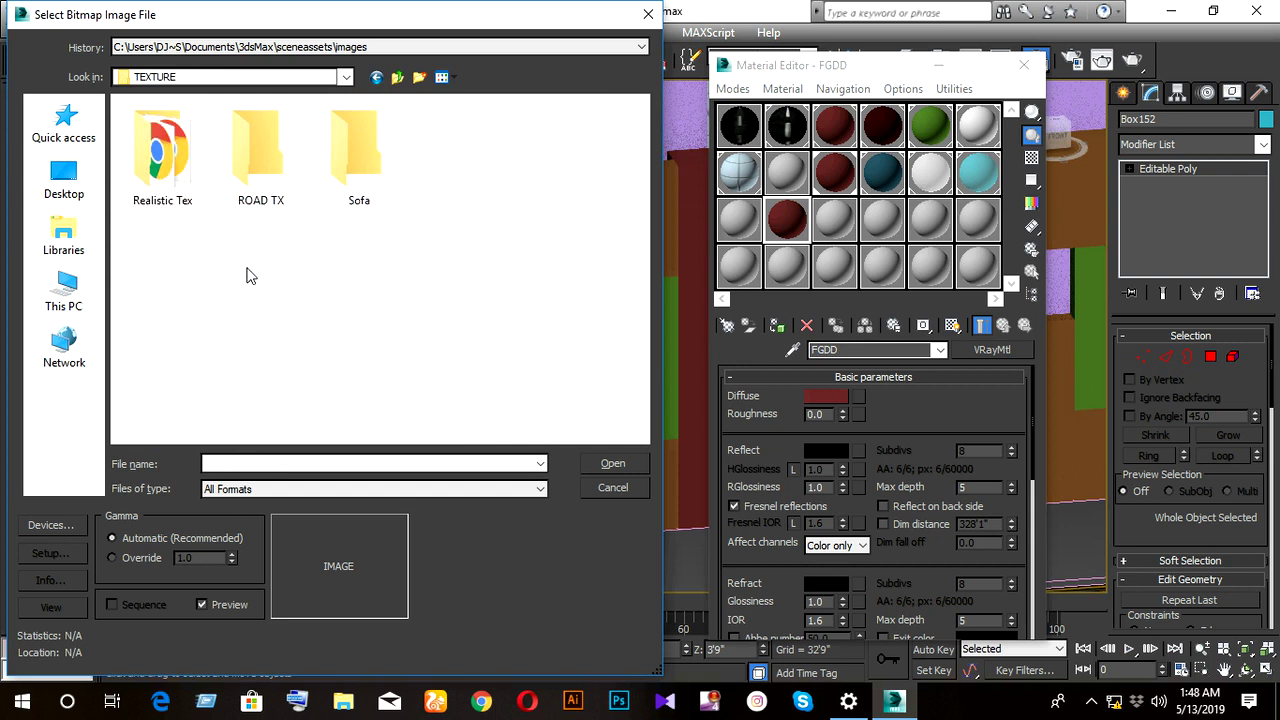
{"action": "double_click", "coordinate": [359, 152]}
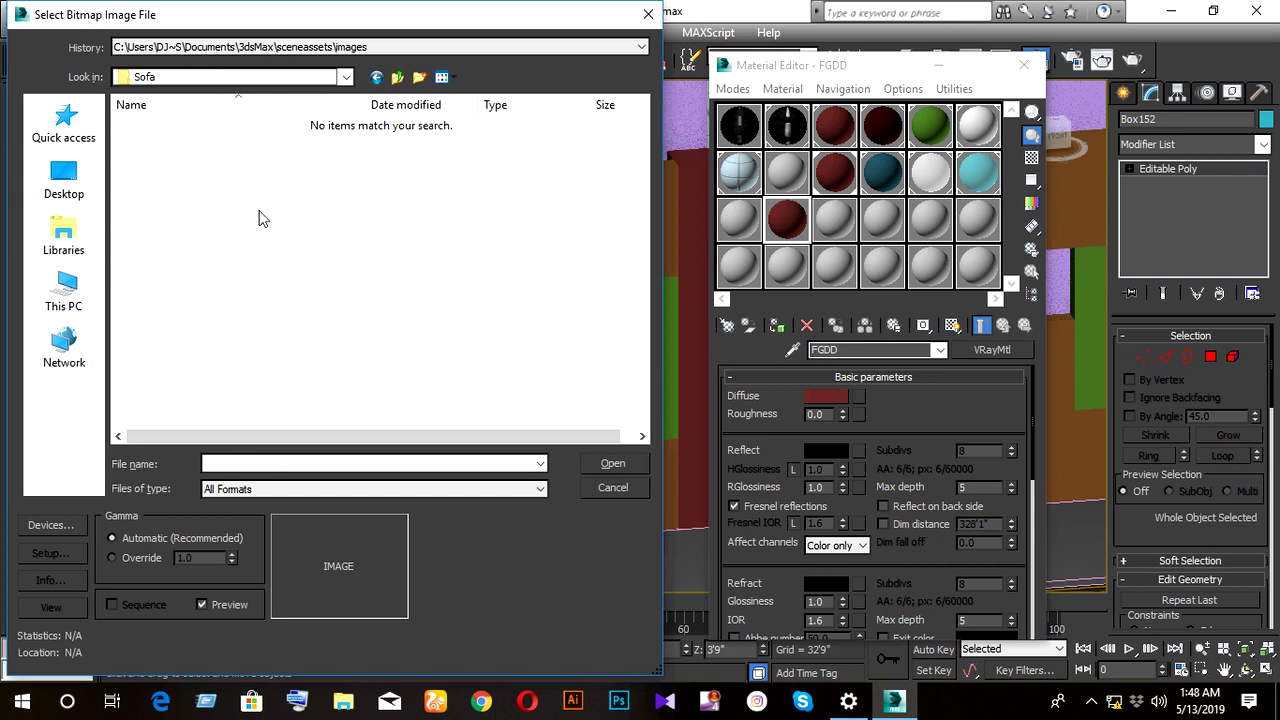
- Navigate to the E: drive's All my work File > MATRILS folder
{"action": "left_click", "coordinate": [376, 78]}
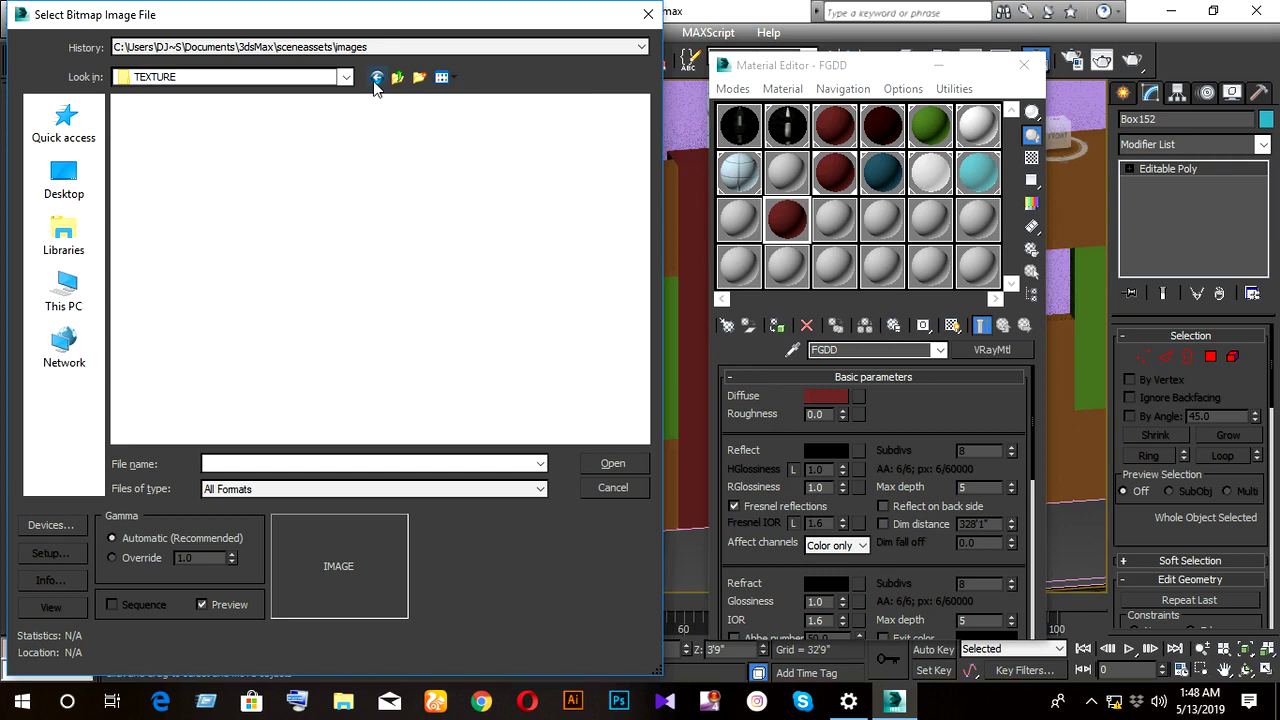
{"action": "left_click", "coordinate": [64, 290]}
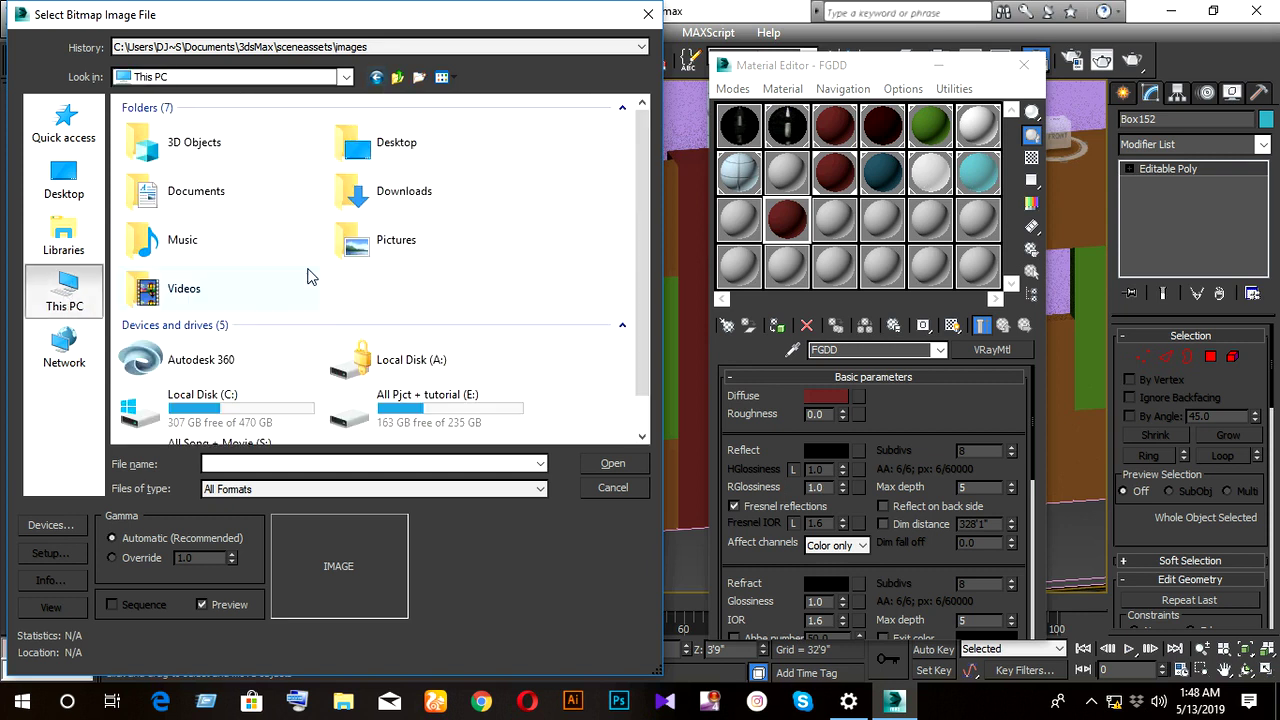
{"action": "scroll", "coordinate": [315, 290], "scroll_direction": "down", "scroll_amount": 1}
{"action": "double_click", "coordinate": [400, 366]}
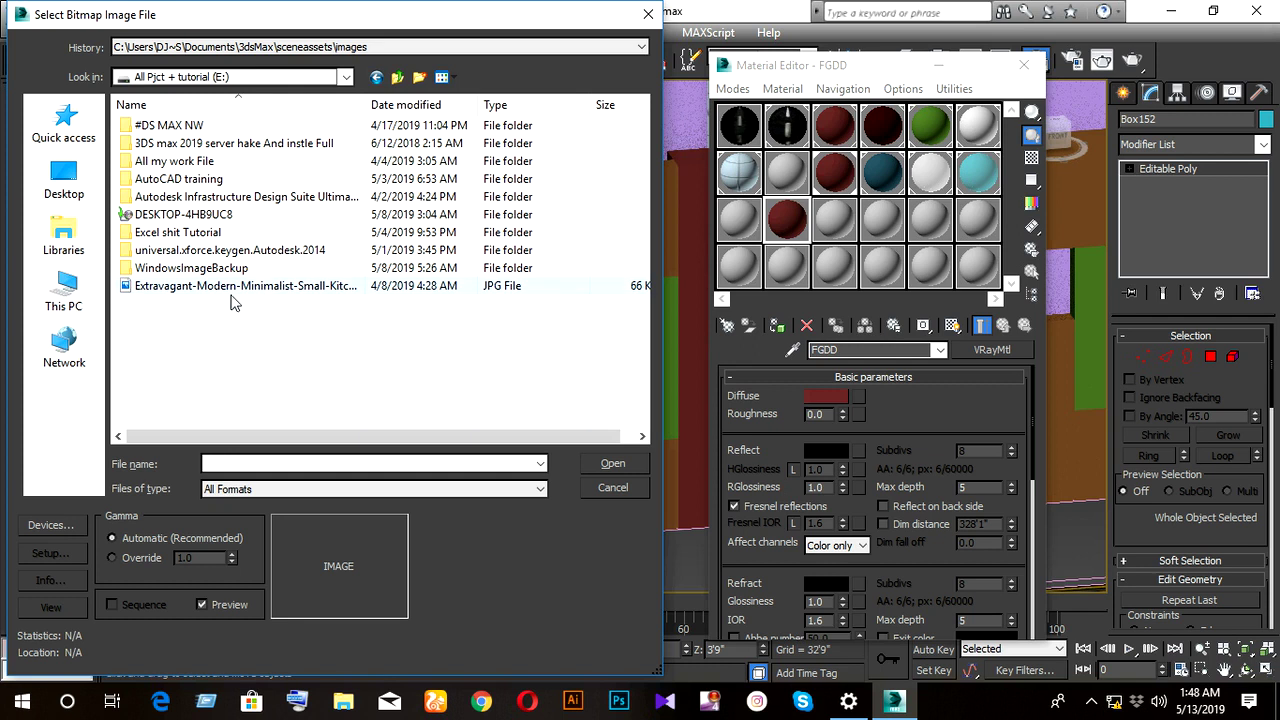
{"action": "double_click", "coordinate": [187, 164]}
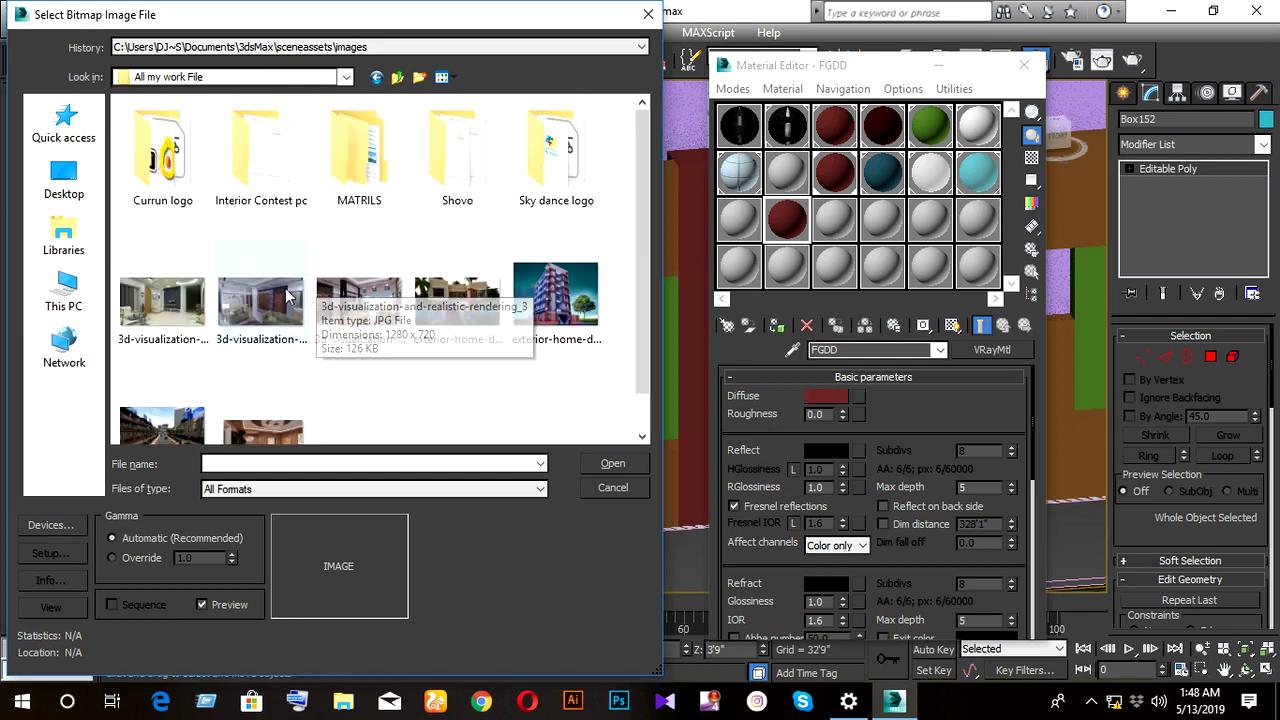
{"action": "double_click", "coordinate": [477, 197]}
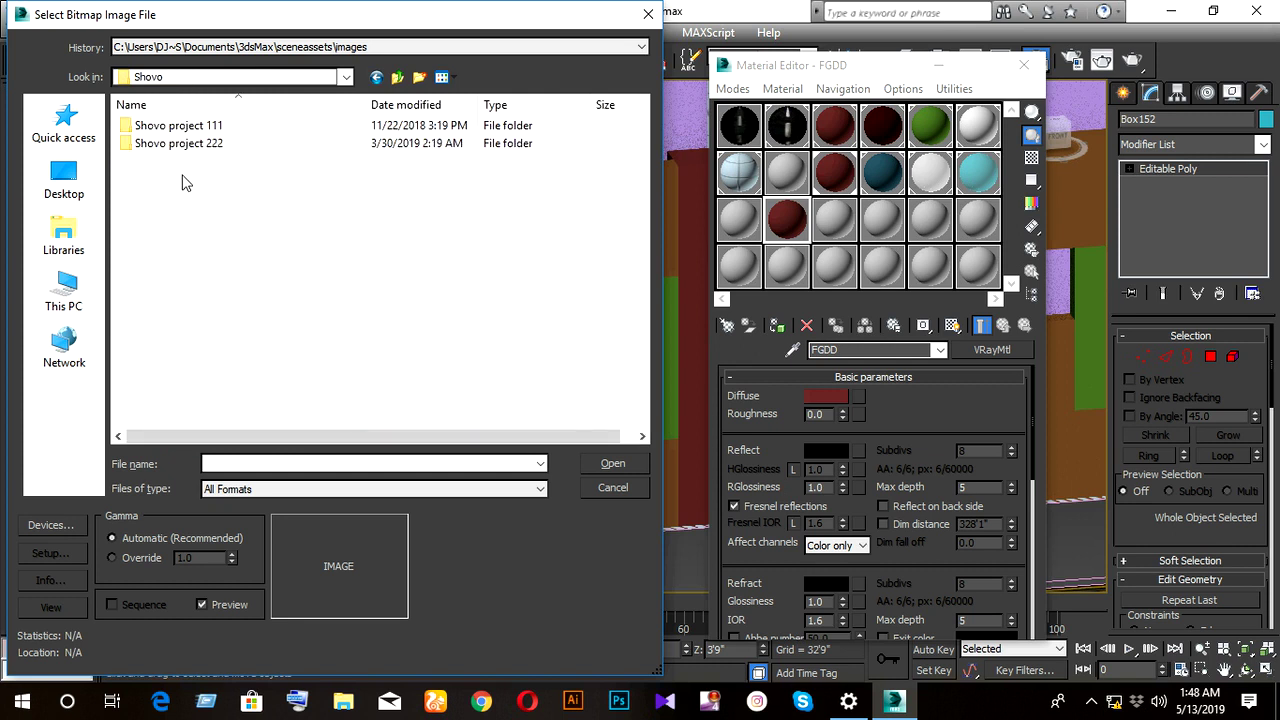
{"action": "left_click", "coordinate": [376, 78]}
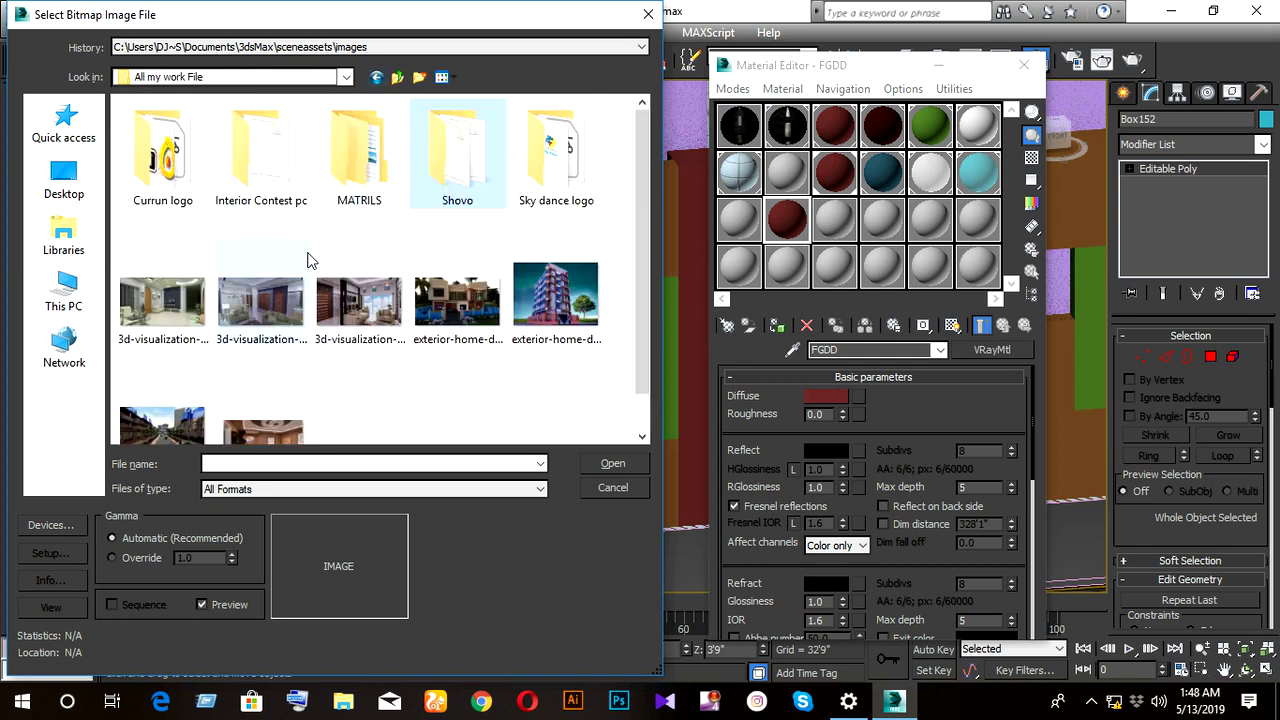
{"action": "double_click", "coordinate": [362, 198]}
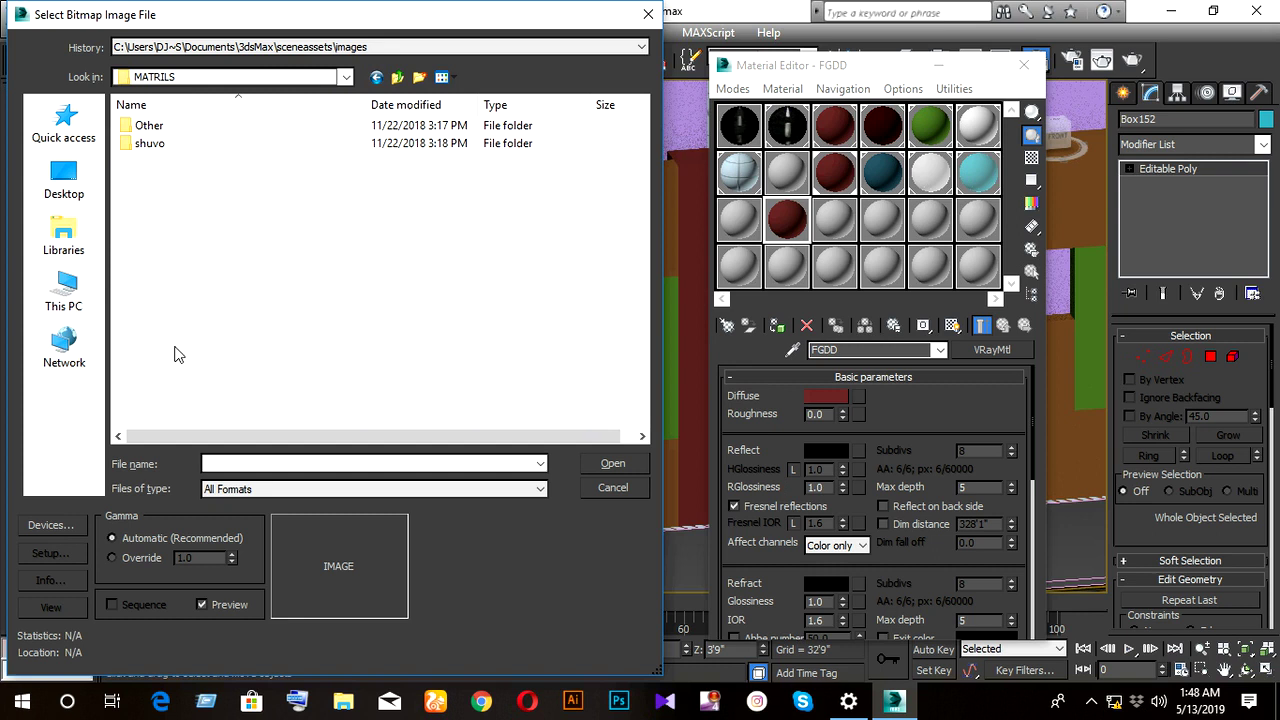
- Rename a subfolder, then load oak-window-white from Window textures as the diffuse map
{"action": "left_click", "coordinate": [186, 150]}
{"action": "type", "text": "sH"}
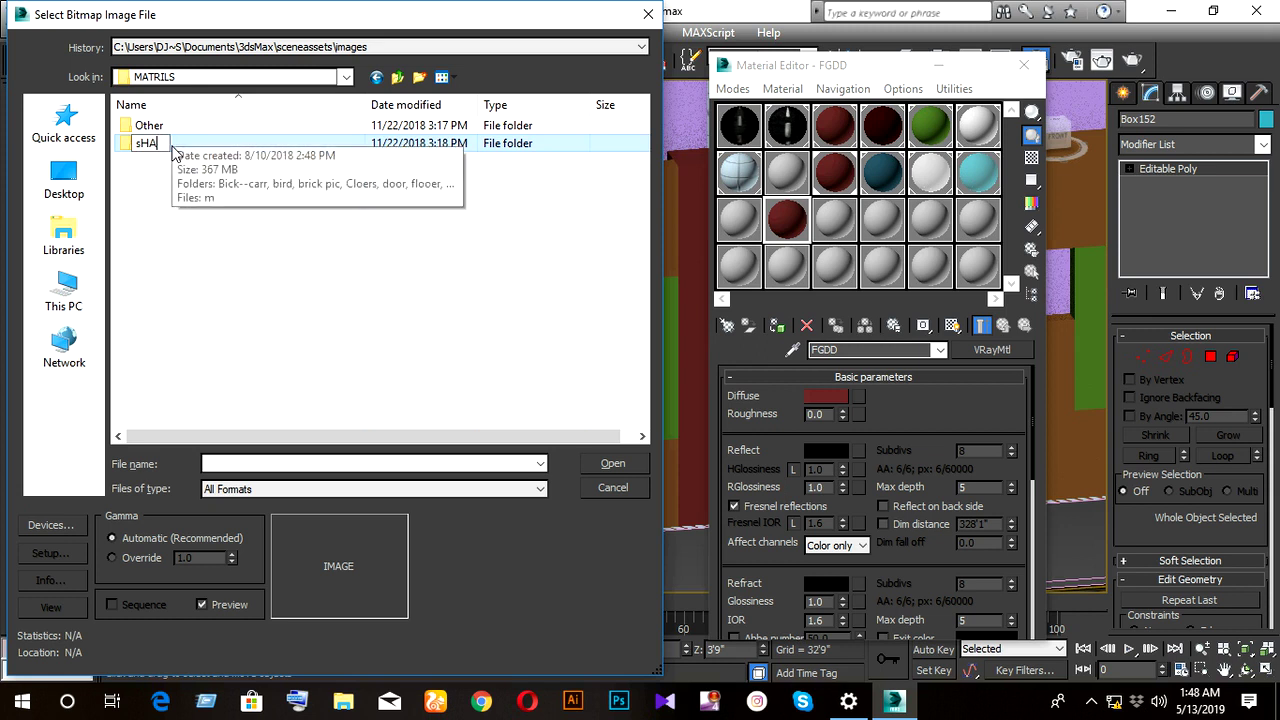
{"action": "type", "text": "AGO"}
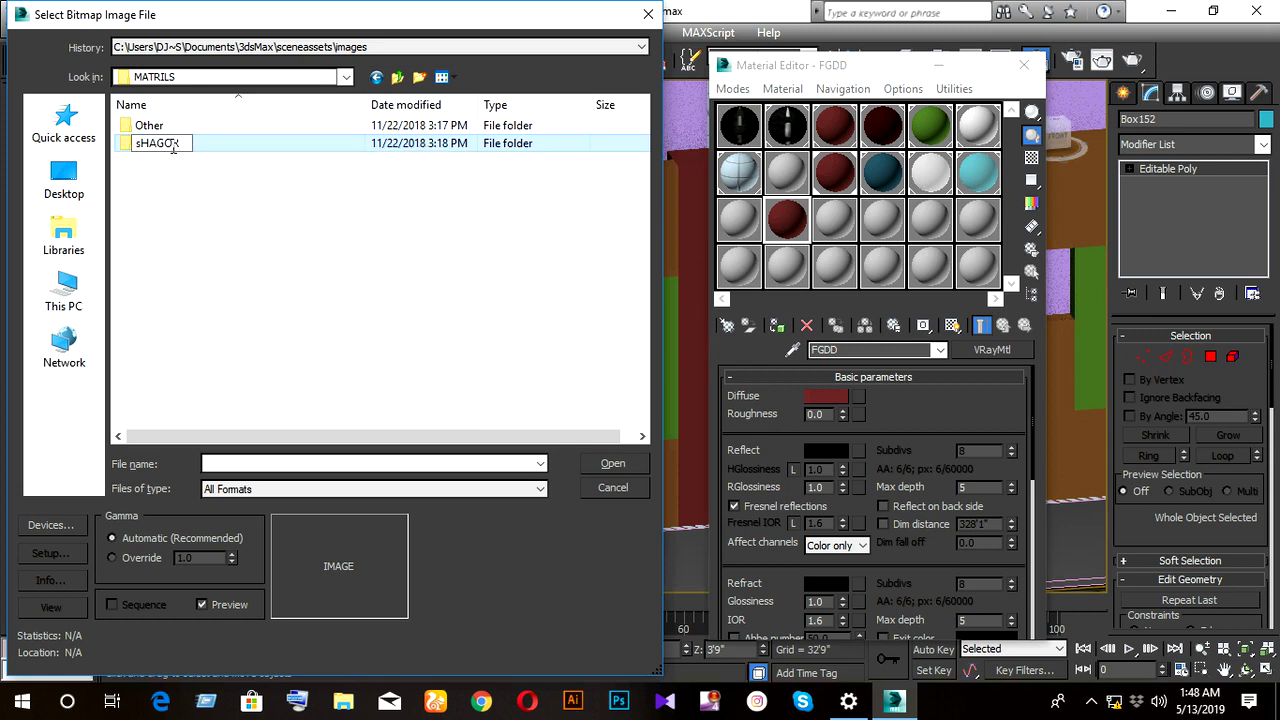
{"action": "key", "text": "Return"}
{"action": "key", "text": "Return"}
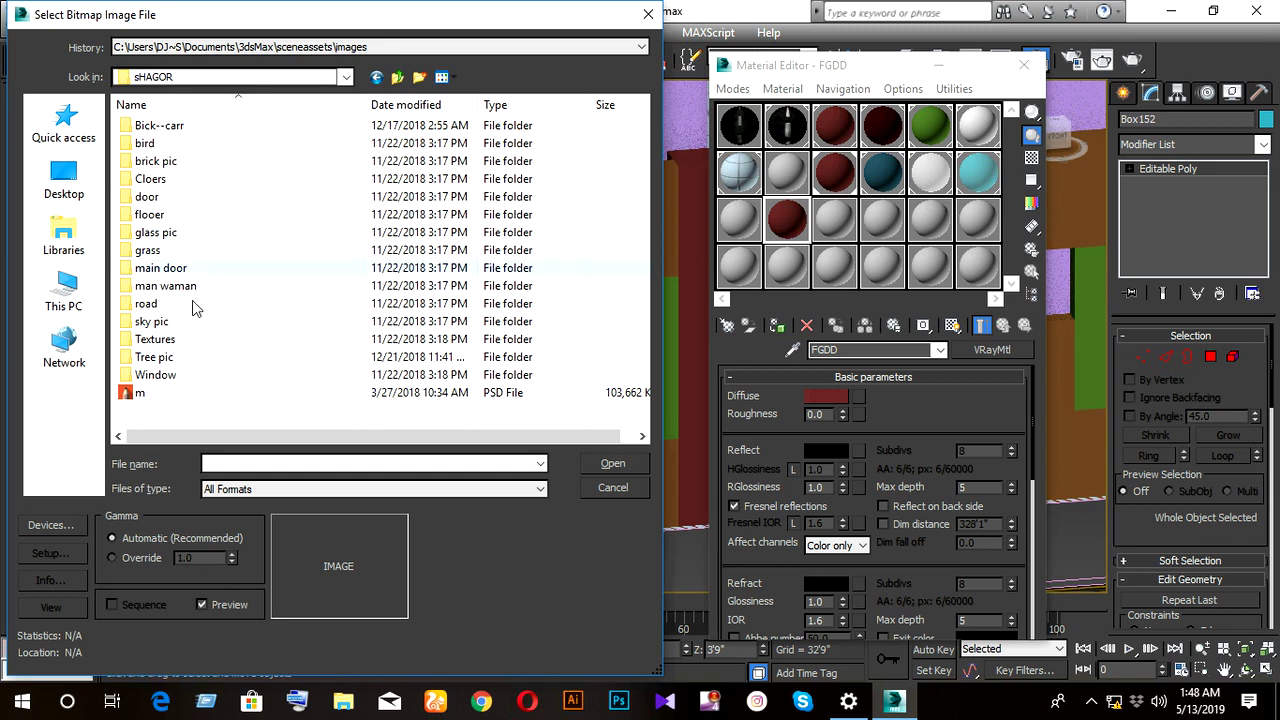
{"action": "double_click", "coordinate": [174, 377]}
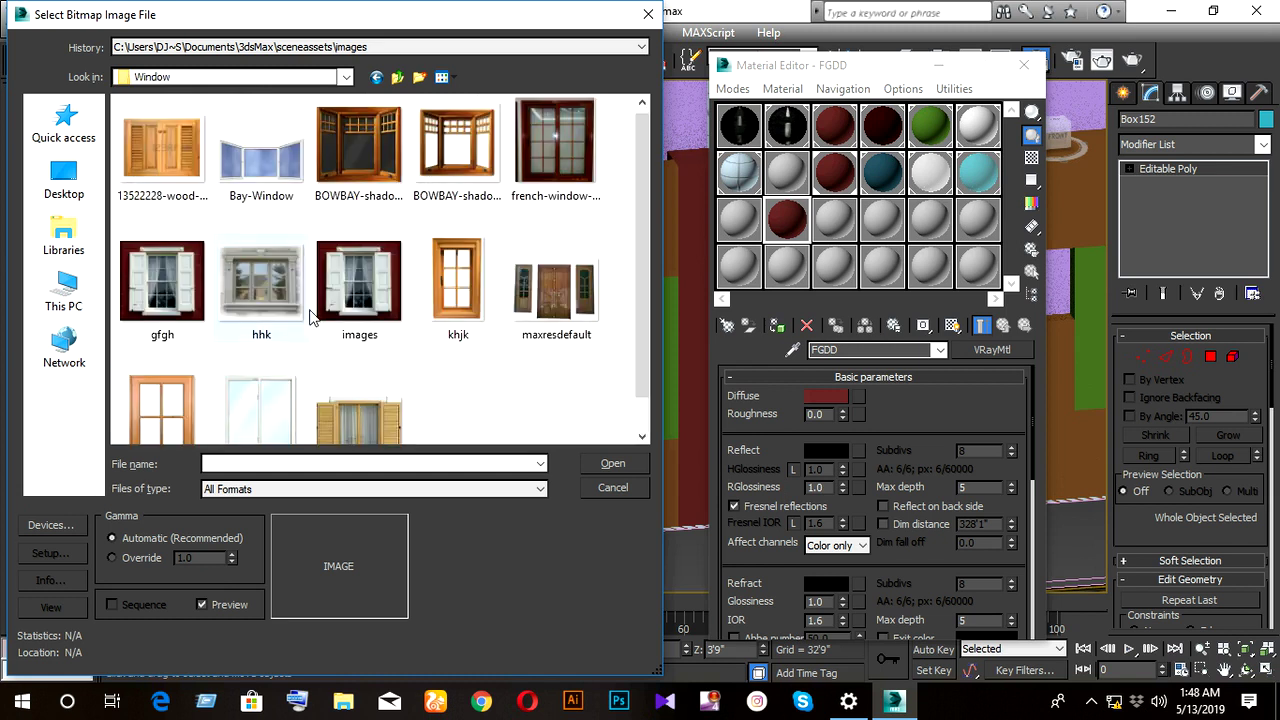
{"action": "left_click", "coordinate": [355, 147]}
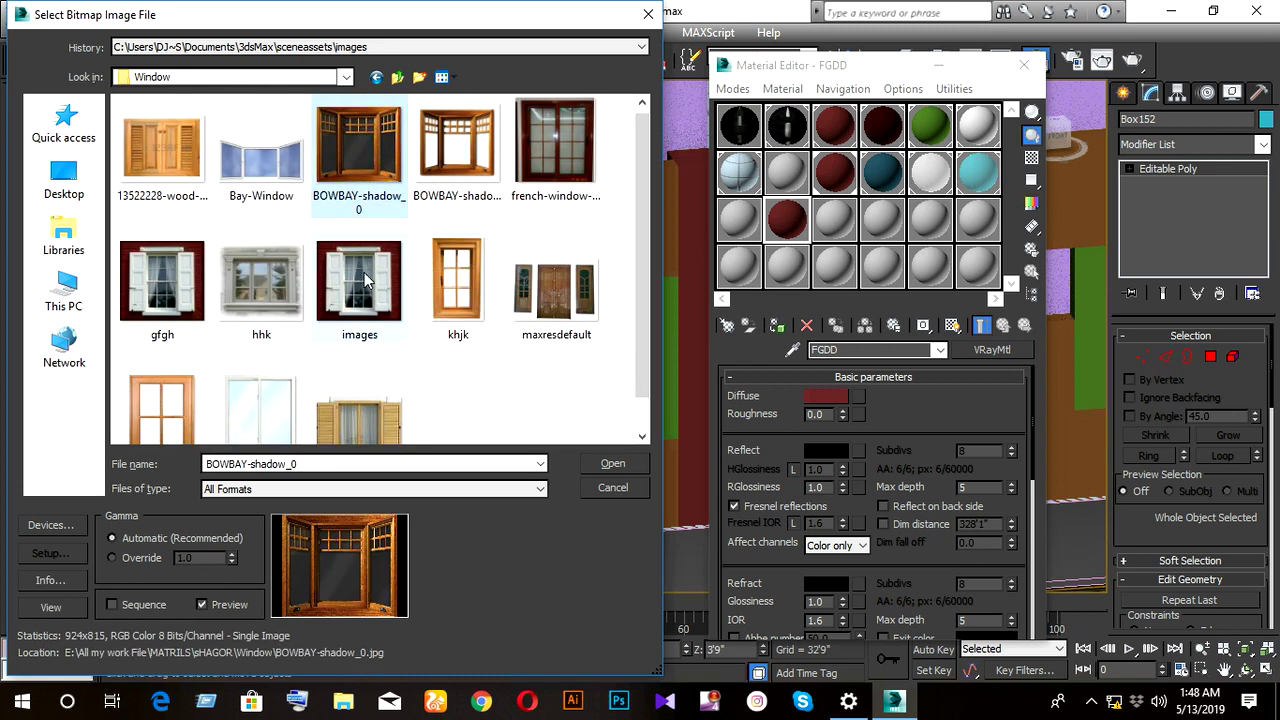
{"action": "left_click", "coordinate": [447, 305]}
{"action": "scroll", "coordinate": [265, 368], "scroll_direction": "down", "scroll_amount": 1}
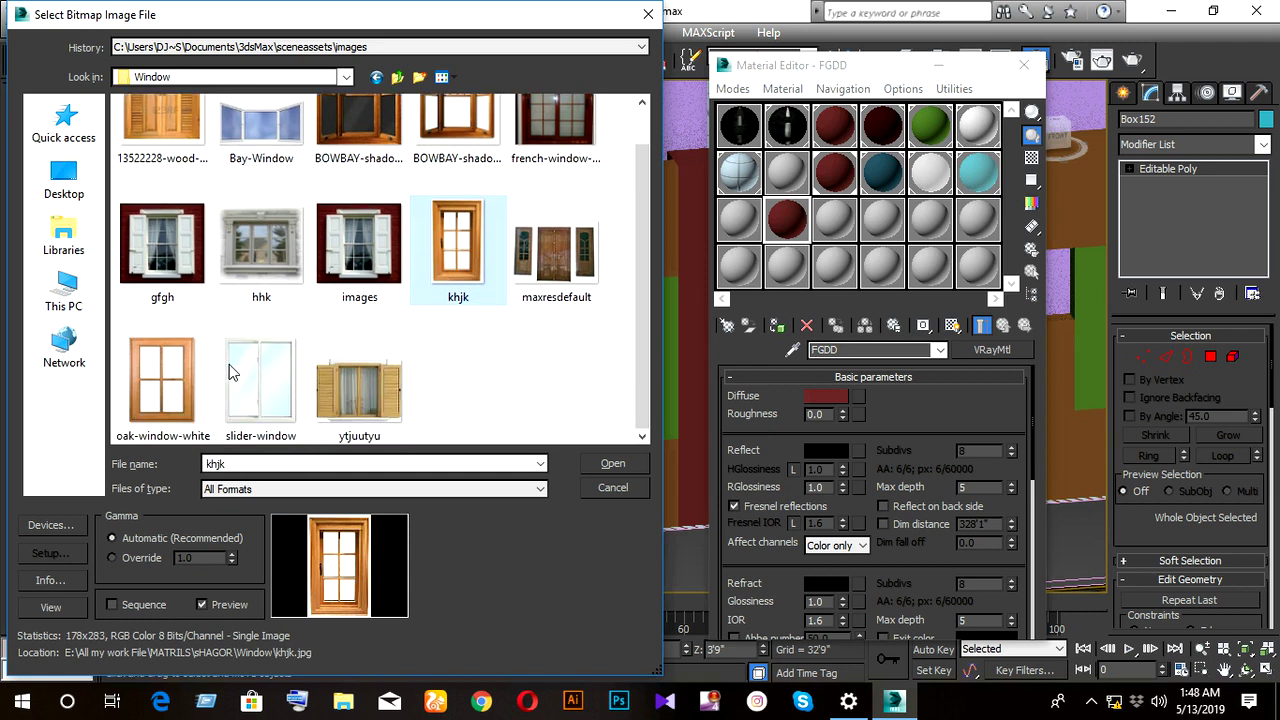
{"action": "left_click", "coordinate": [190, 384]}
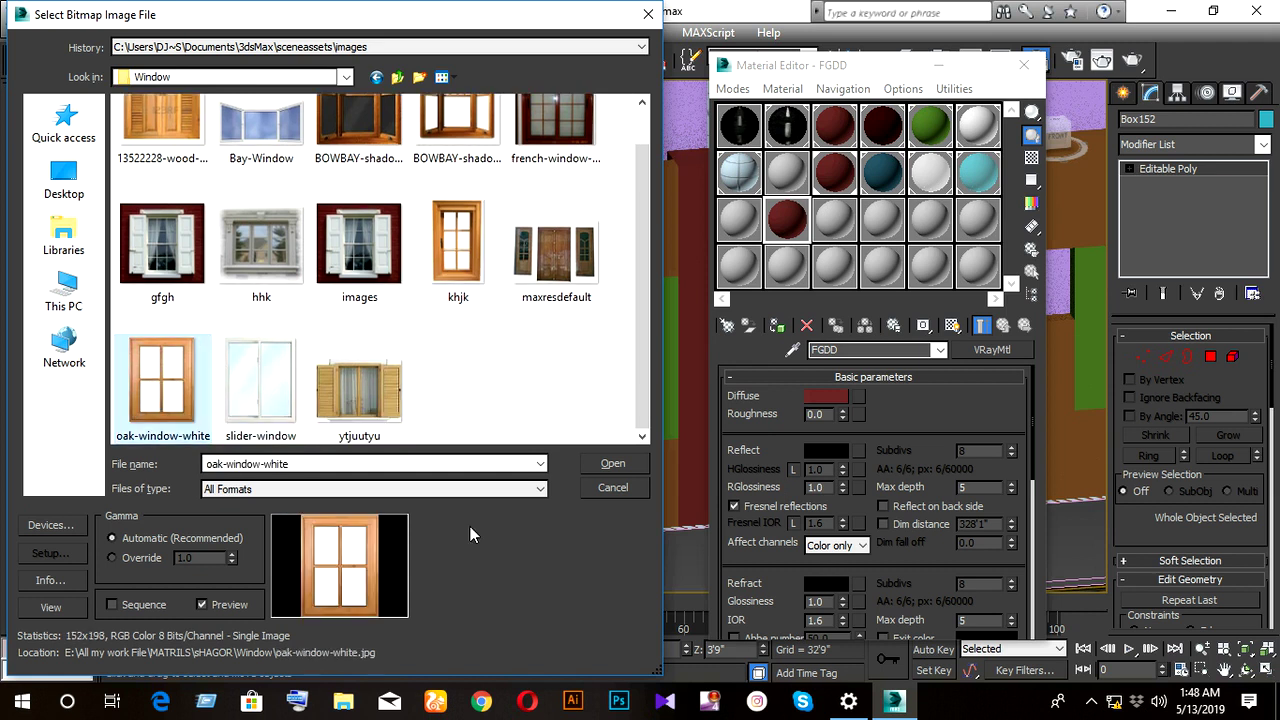
{"action": "left_click", "coordinate": [613, 465]}
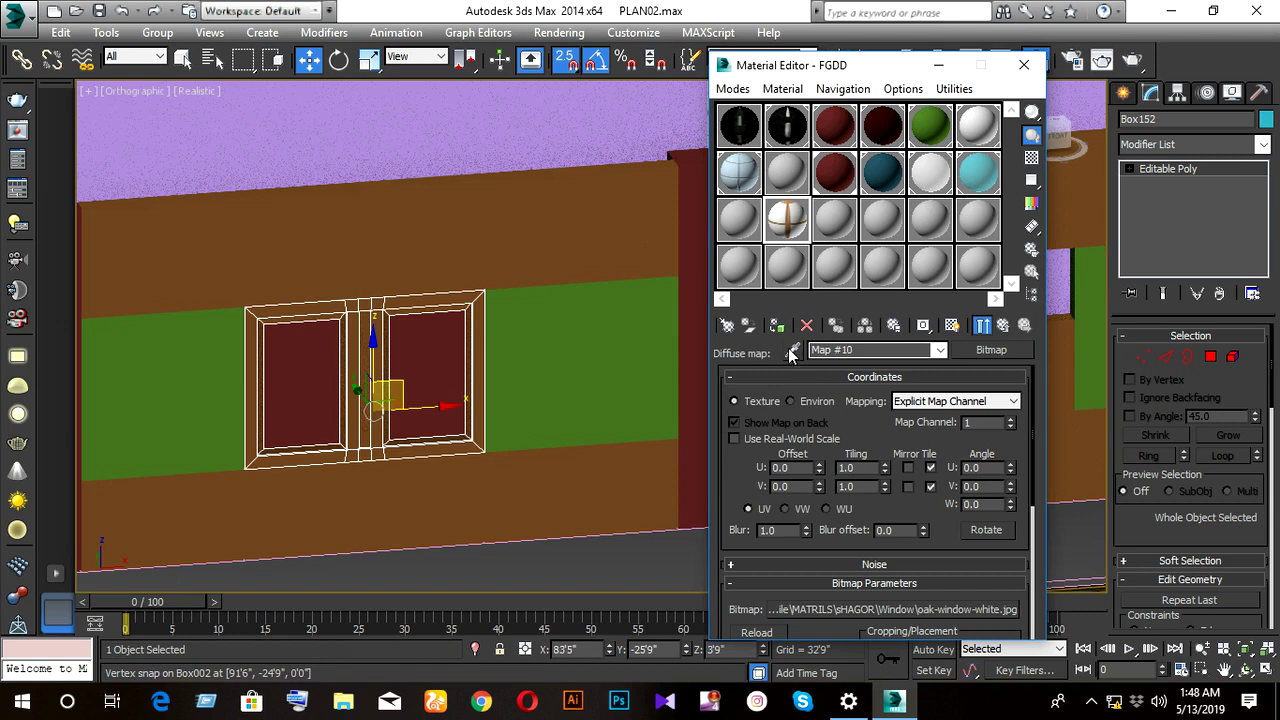
- Display the oak-window-white texture on Box152 in the viewport and close the Material Editor
{"action": "left_click", "coordinate": [951, 325]}
{"action": "middle_click_drag", "start_coordinate": [360, 400], "coordinate": [355, 403], "text": "alt"}
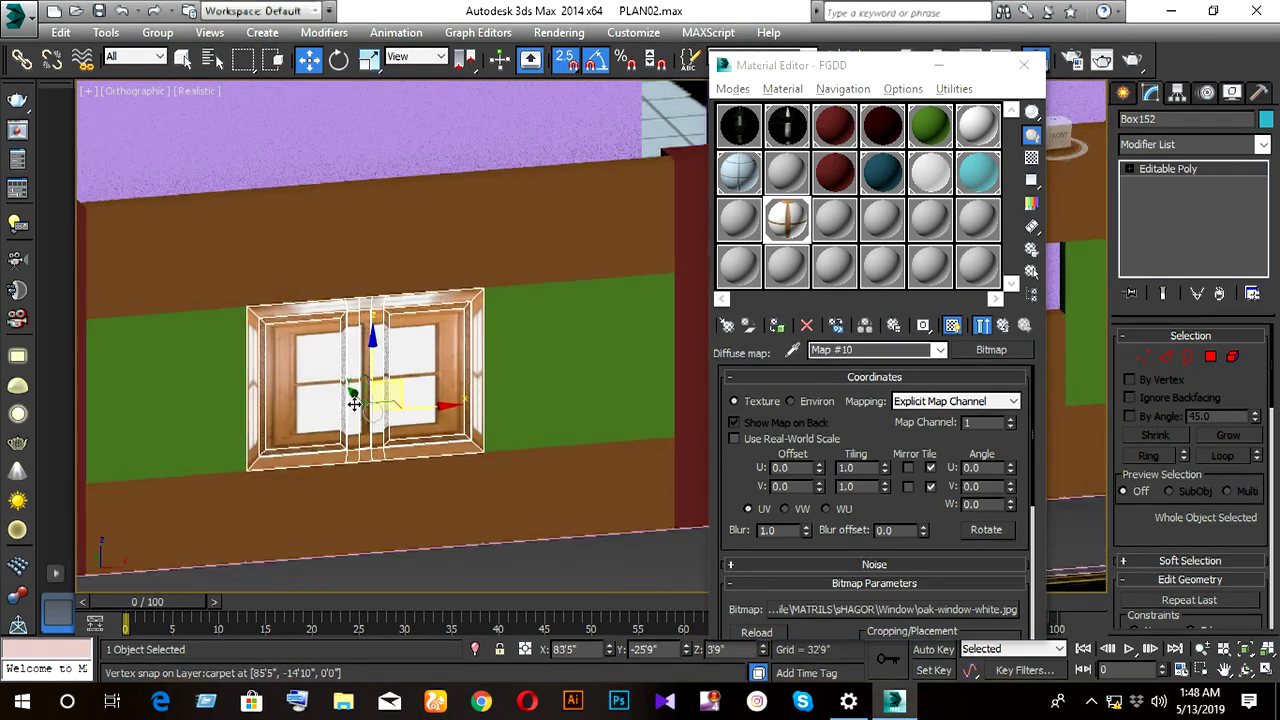
{"action": "left_click", "coordinate": [1023, 65]}
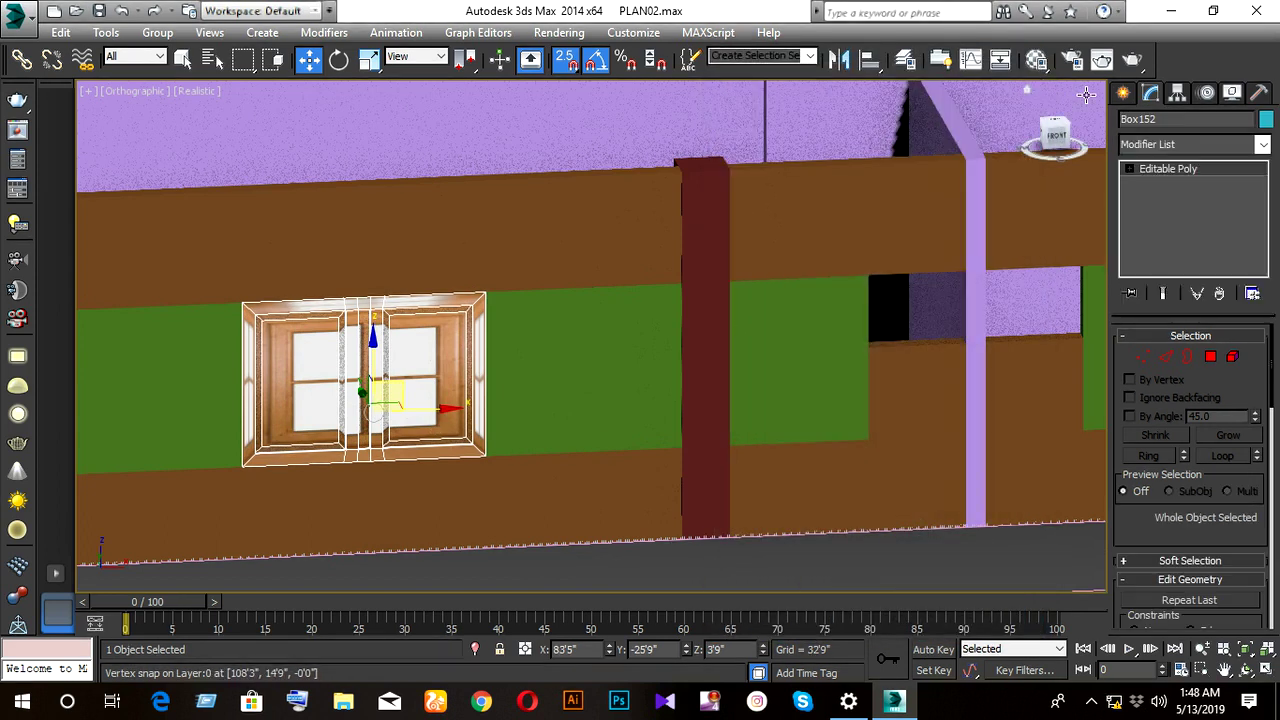
{"action": "left_click", "coordinate": [1188, 142]}
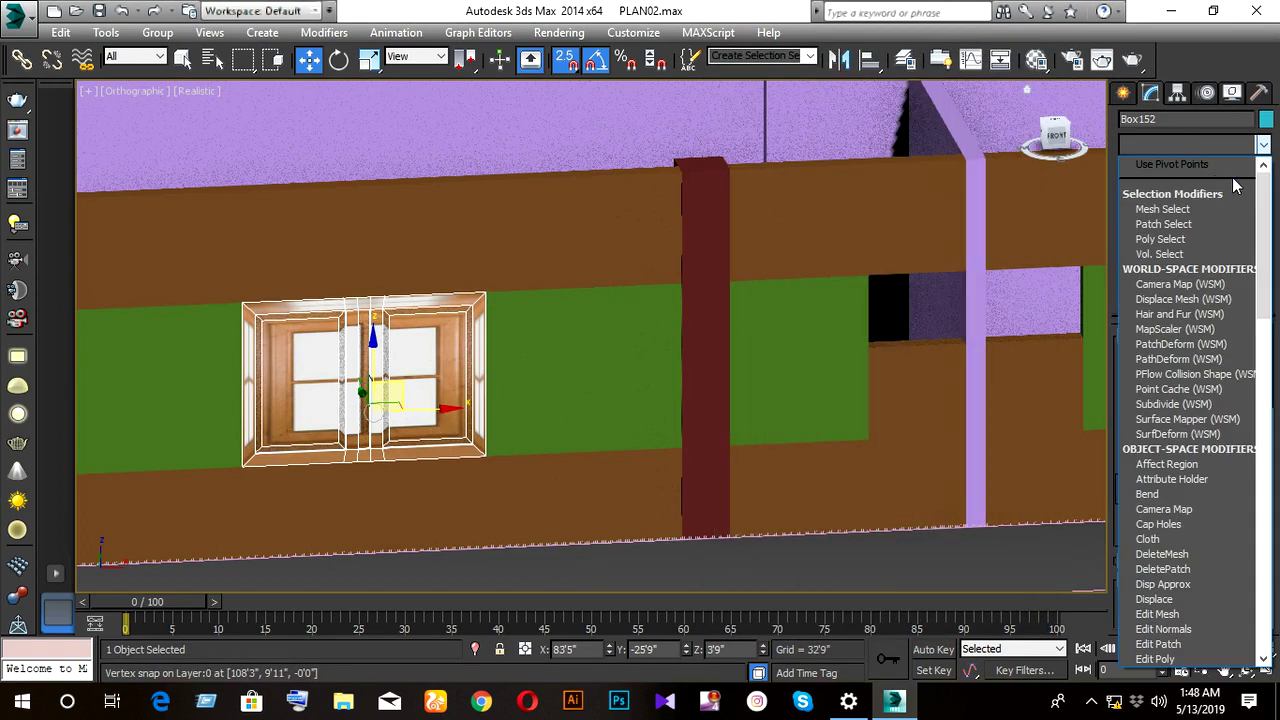
- Apply a Box-mode UVW Map modifier to the window and edit its gizmo with uniform scale
{"action": "scroll", "coordinate": [1235, 185], "scroll_direction": "down", "scroll_amount": 15}
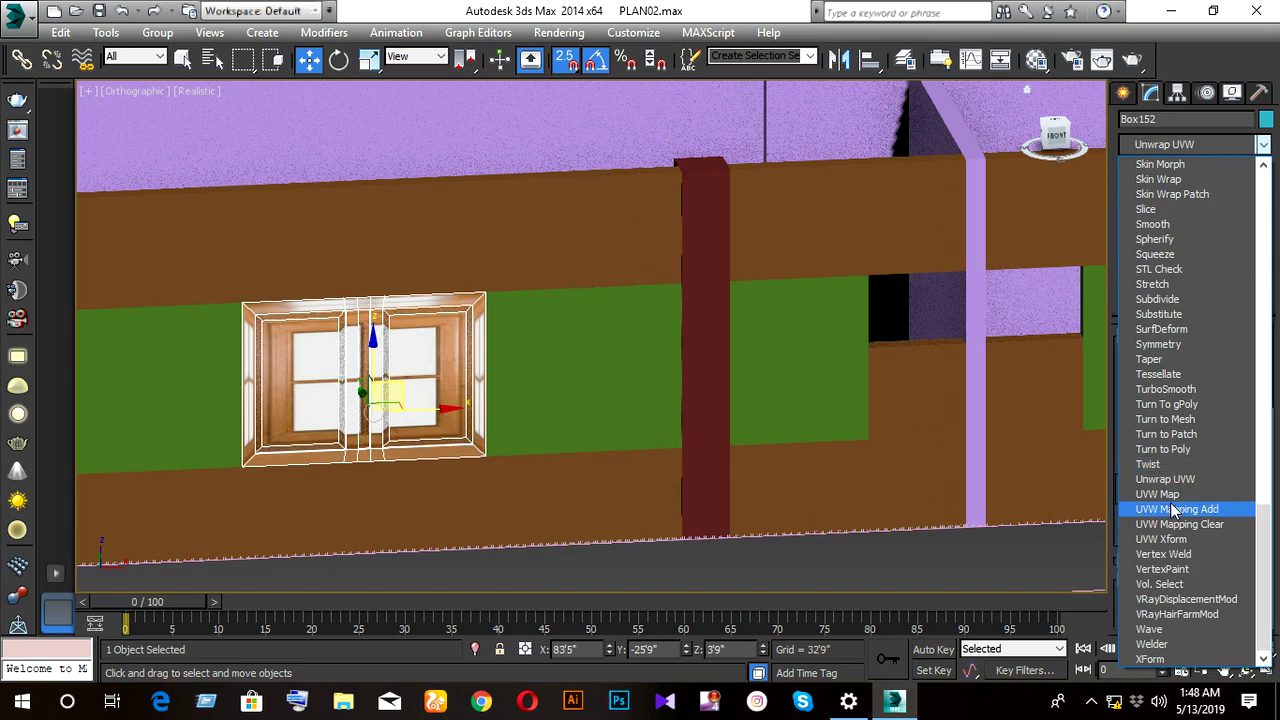
{"action": "key", "text": "Return"}
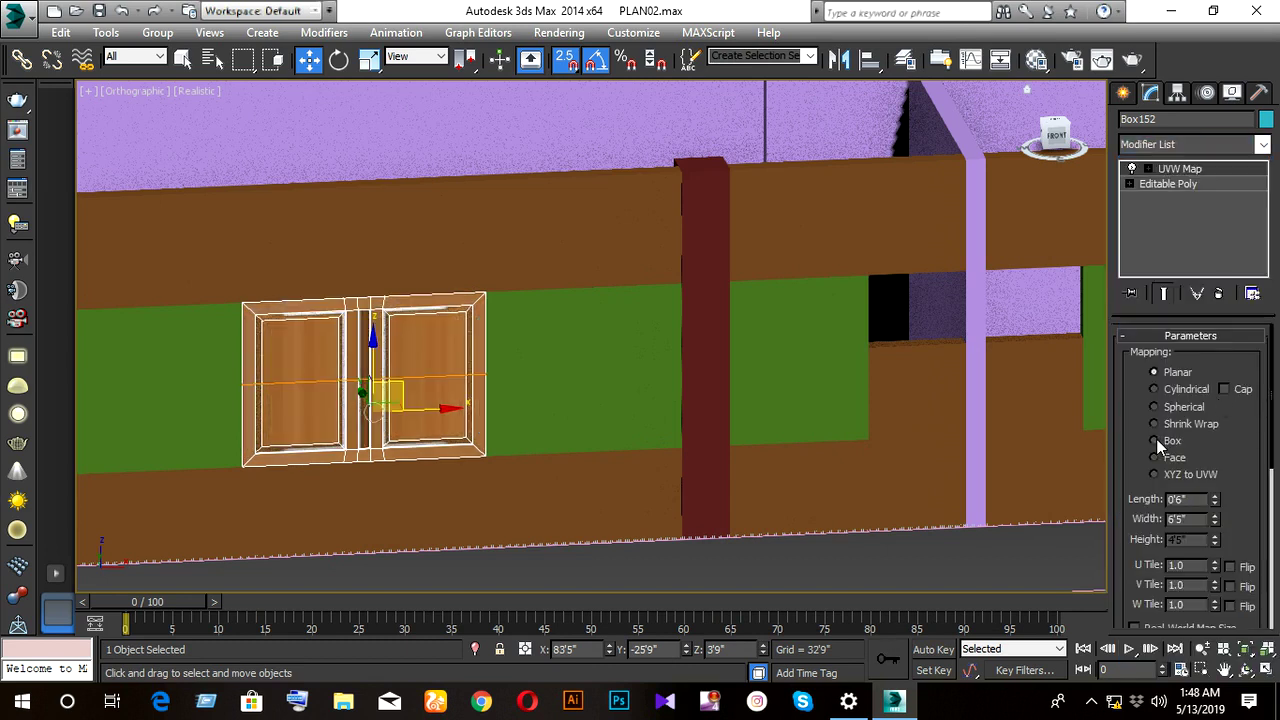
{"action": "left_click", "coordinate": [1155, 440]}
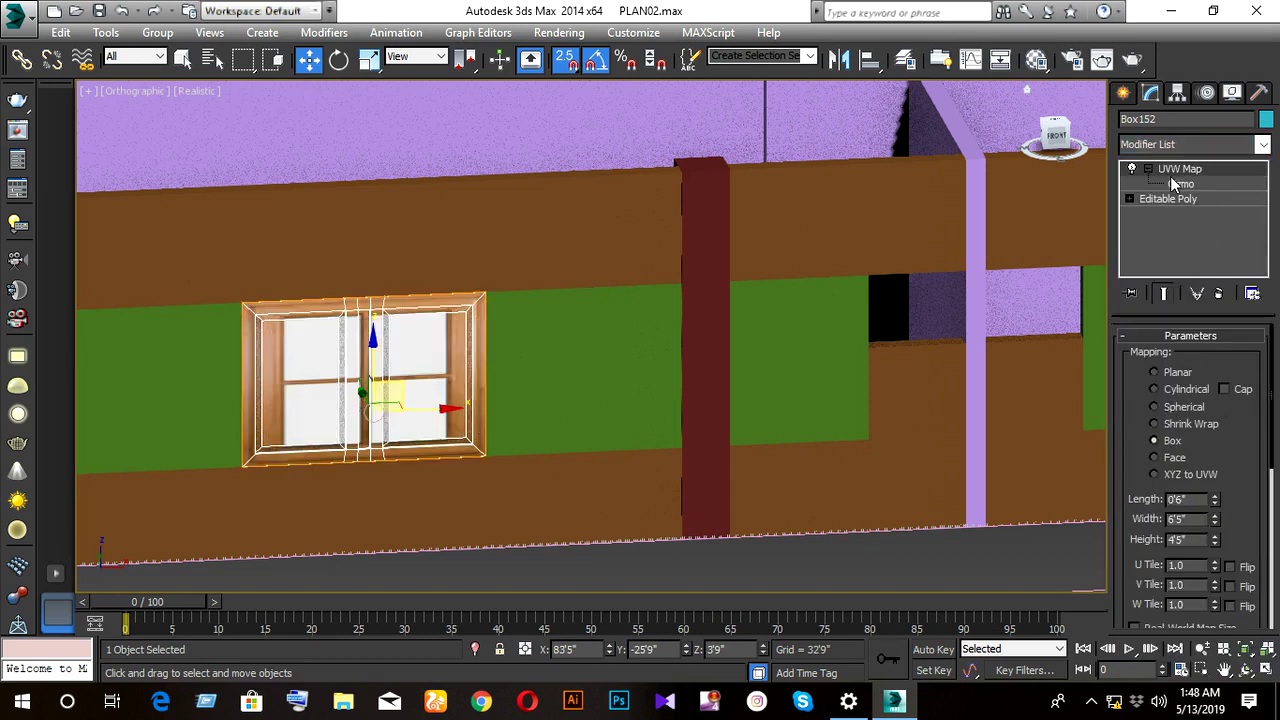
{"action": "left_click", "coordinate": [1178, 184]}
{"action": "scroll", "coordinate": [471, 355], "scroll_direction": "up", "scroll_amount": 2}
{"action": "scroll", "coordinate": [400, 395], "scroll_direction": "up", "scroll_amount": 2}
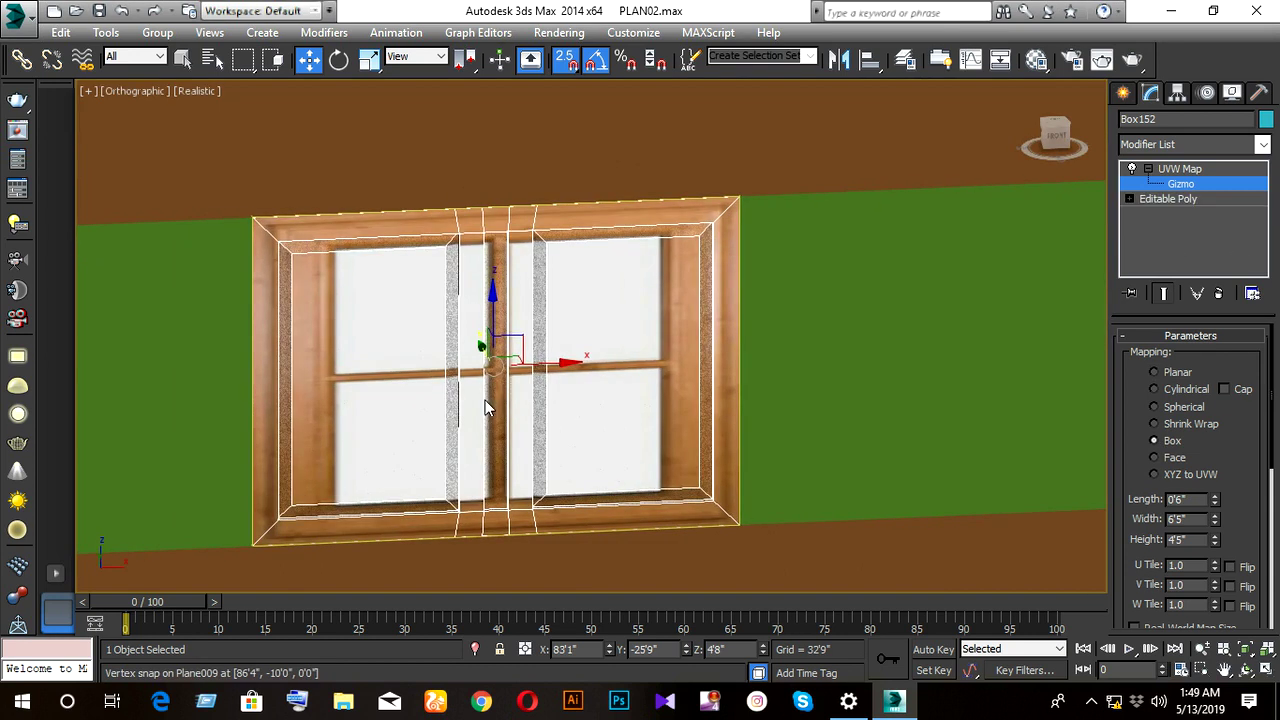
{"action": "key", "text": "r"}
- Scale the UVW gizmo to 0'6" × 6'5" × 4'5" so one oak image fits the panel
{"action": "mouse_move", "coordinate": [480, 410]}
{"action": "middle_mouse_down", "text": "alt"}
{"action": "mouse_move", "coordinate": [525, 408]}
{"action": "mouse_move", "coordinate": [488, 365]}
{"action": "middle_mouse_up", "text": "alt"}
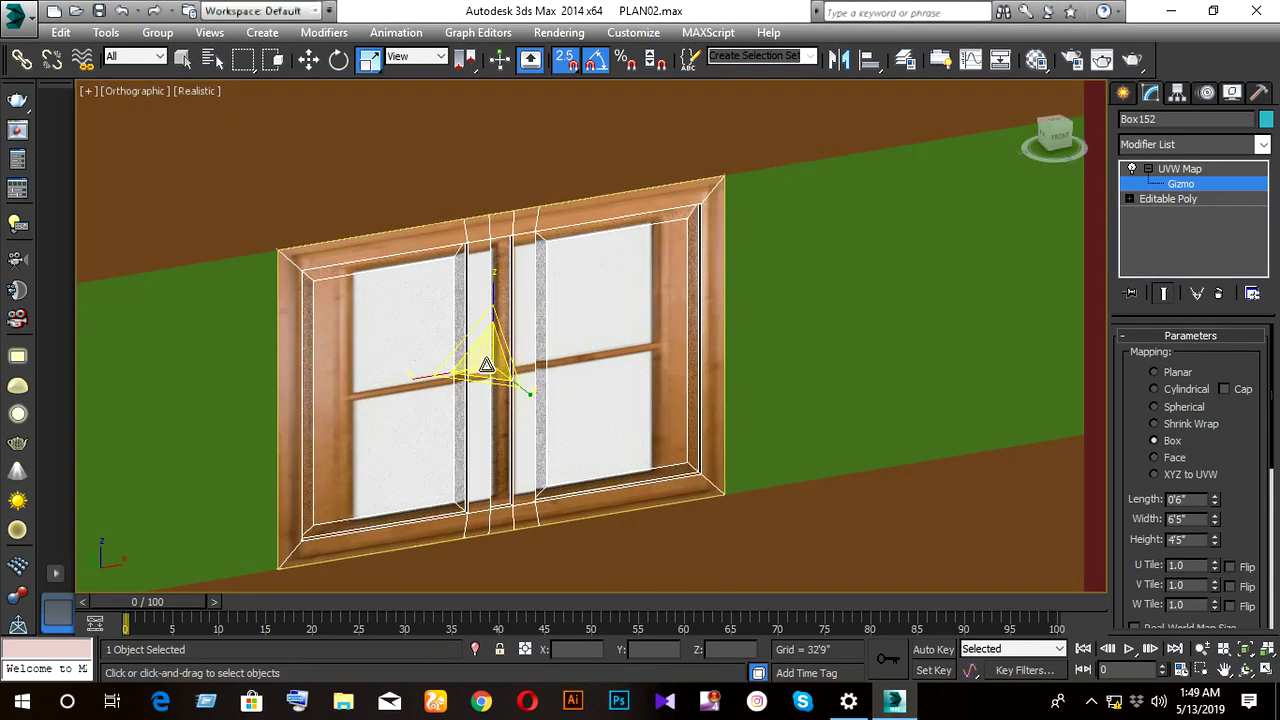
{"action": "mouse_move", "coordinate": [488, 365]}
{"action": "left_mouse_down"}
{"action": "mouse_move", "coordinate": [469, 422]}
{"action": "mouse_move", "coordinate": [503, 325]}
{"action": "mouse_move", "coordinate": [513, 349]}
{"action": "left_mouse_up"}
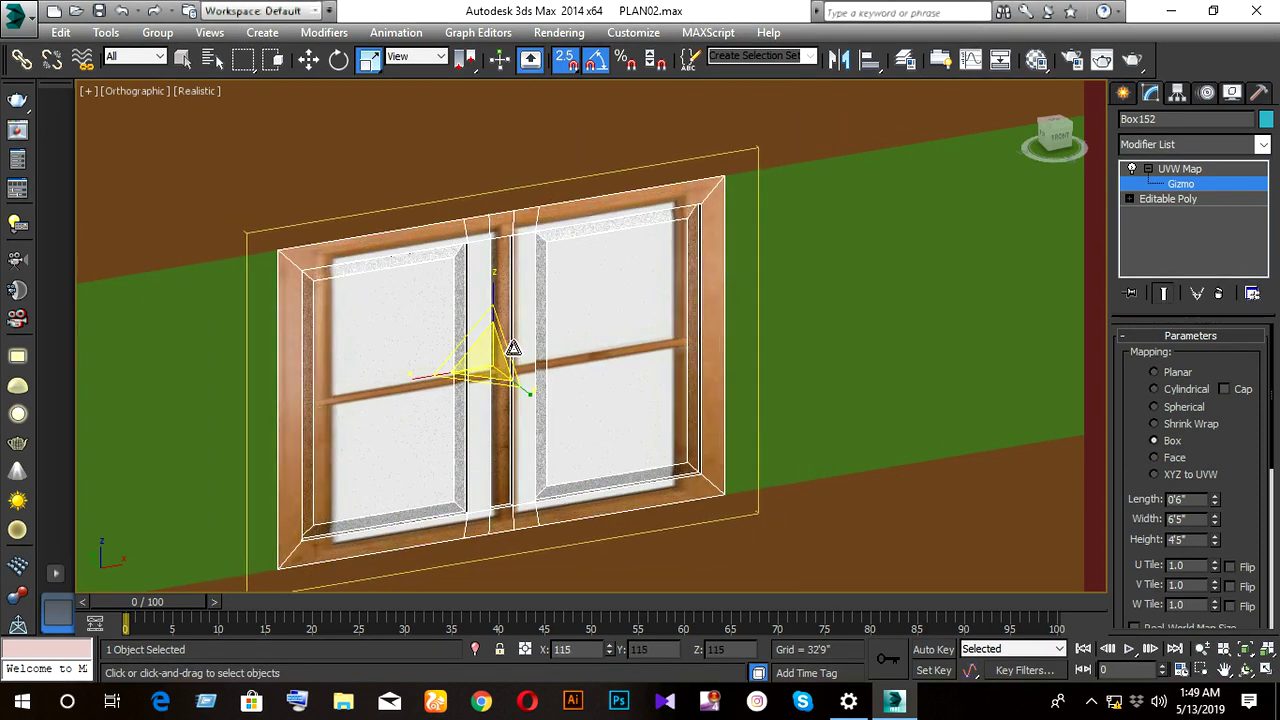
{"action": "key", "text": "shift+z"}
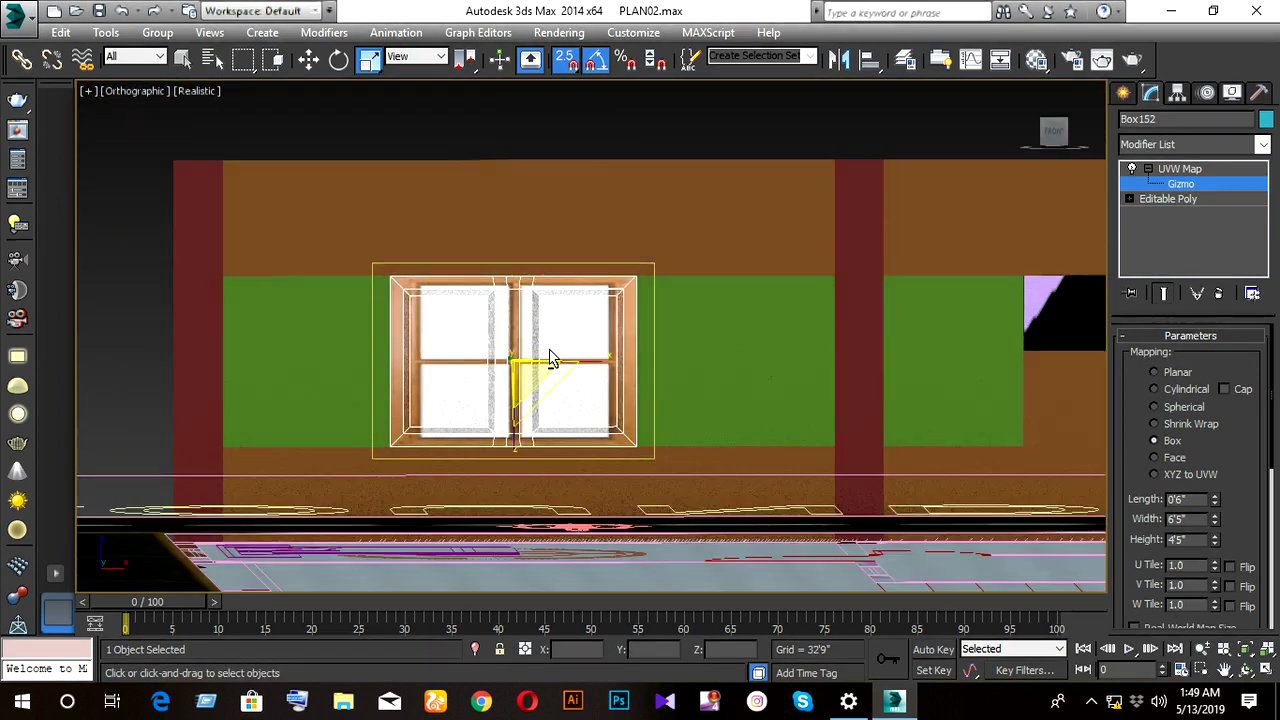
{"action": "key", "text": "shift+z"}
{"action": "mouse_move", "coordinate": [530, 380]}
{"action": "middle_mouse_down", "text": "alt"}
{"action": "mouse_move", "coordinate": [528, 397]}
{"action": "mouse_move", "coordinate": [510, 390]}
{"action": "mouse_move", "coordinate": [506, 338]}
{"action": "middle_mouse_up", "text": "alt"}
{"action": "mouse_move", "coordinate": [506, 338]}
{"action": "left_mouse_down"}
{"action": "mouse_move", "coordinate": [524, 549]}
{"action": "mouse_move", "coordinate": [500, 367]}
{"action": "left_mouse_up"}
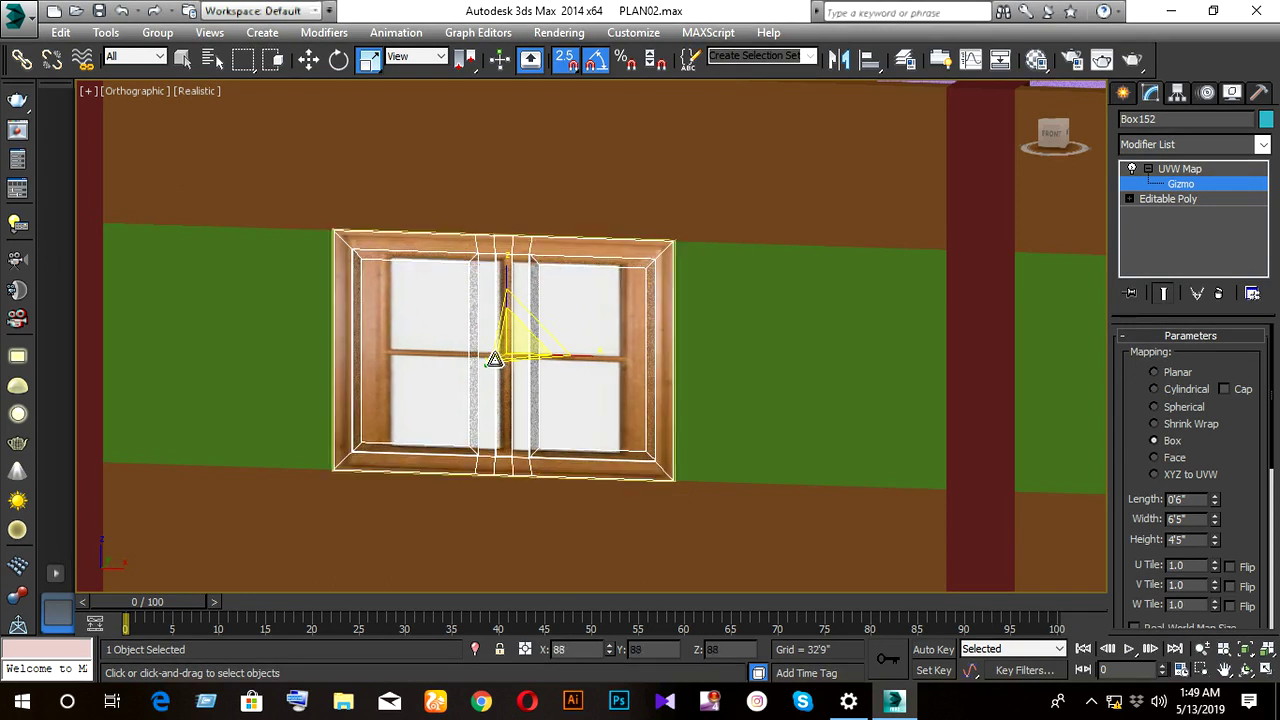
{"action": "middle_click_drag", "start_coordinate": [494, 360], "coordinate": [532, 416], "text": "alt"}
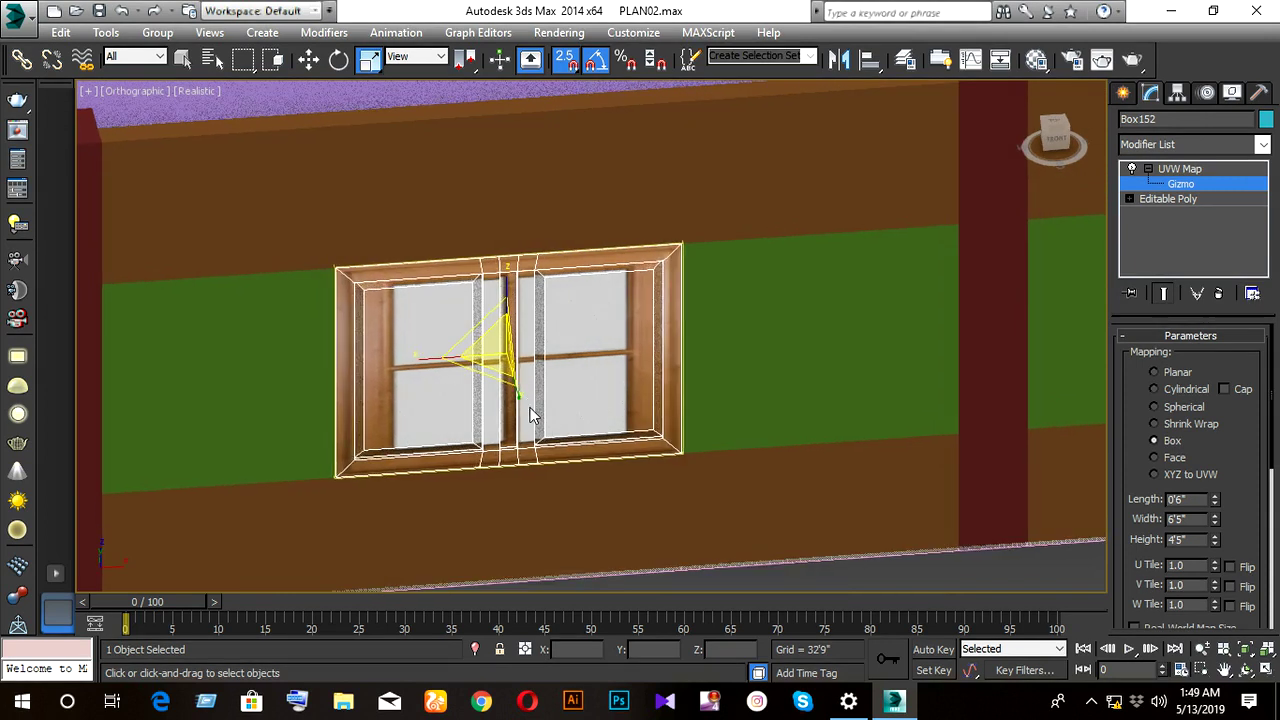
{"action": "left_click", "coordinate": [1160, 190]}
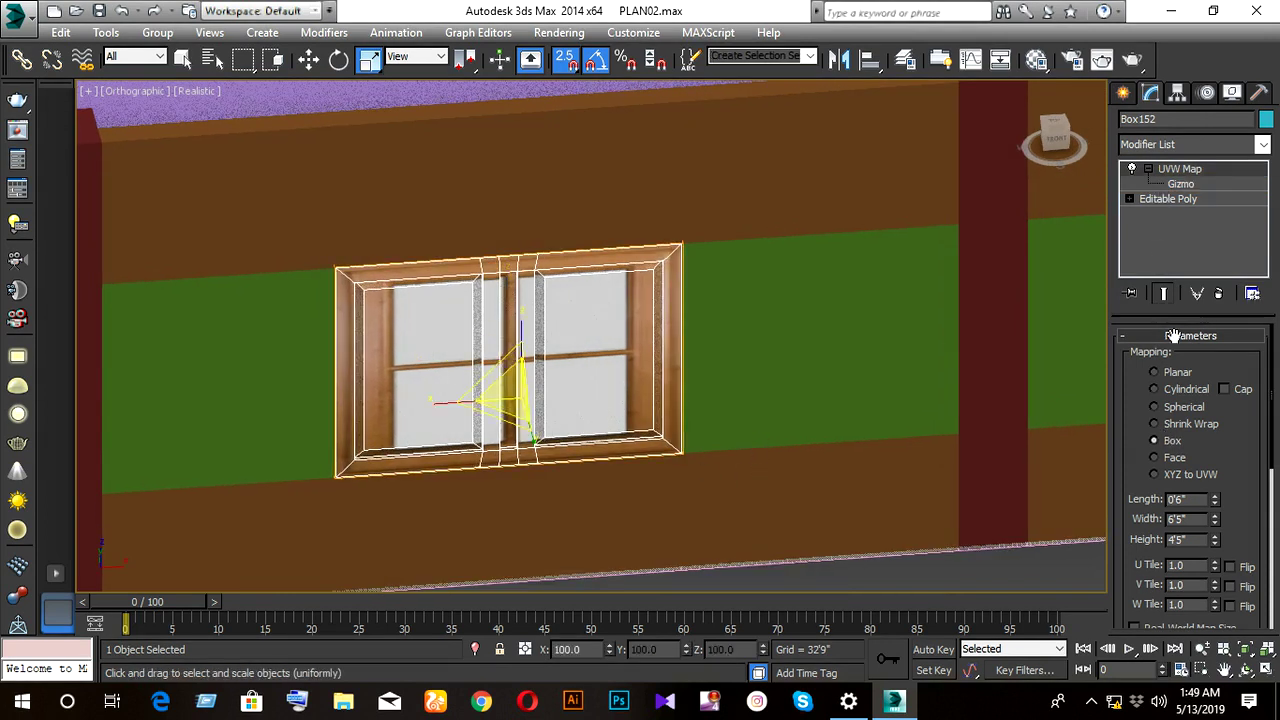
{"action": "left_click", "coordinate": [808, 351]}
{"action": "scroll", "coordinate": [686, 314], "scroll_direction": "down", "scroll_amount": 5}
- Frame the wall and oak-textured window in an angled view and render it with V-Ray
{"action": "scroll", "coordinate": [652, 393], "scroll_direction": "down", "scroll_amount": 3}
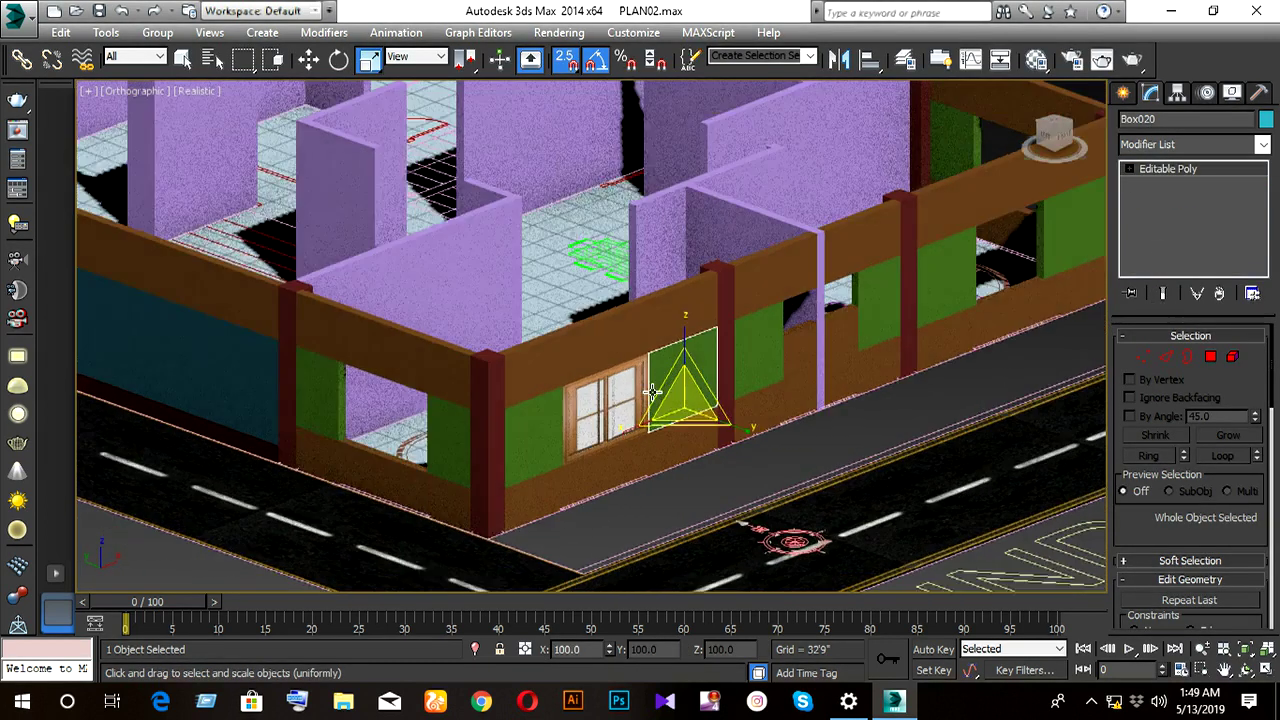
{"action": "key", "text": "f"}
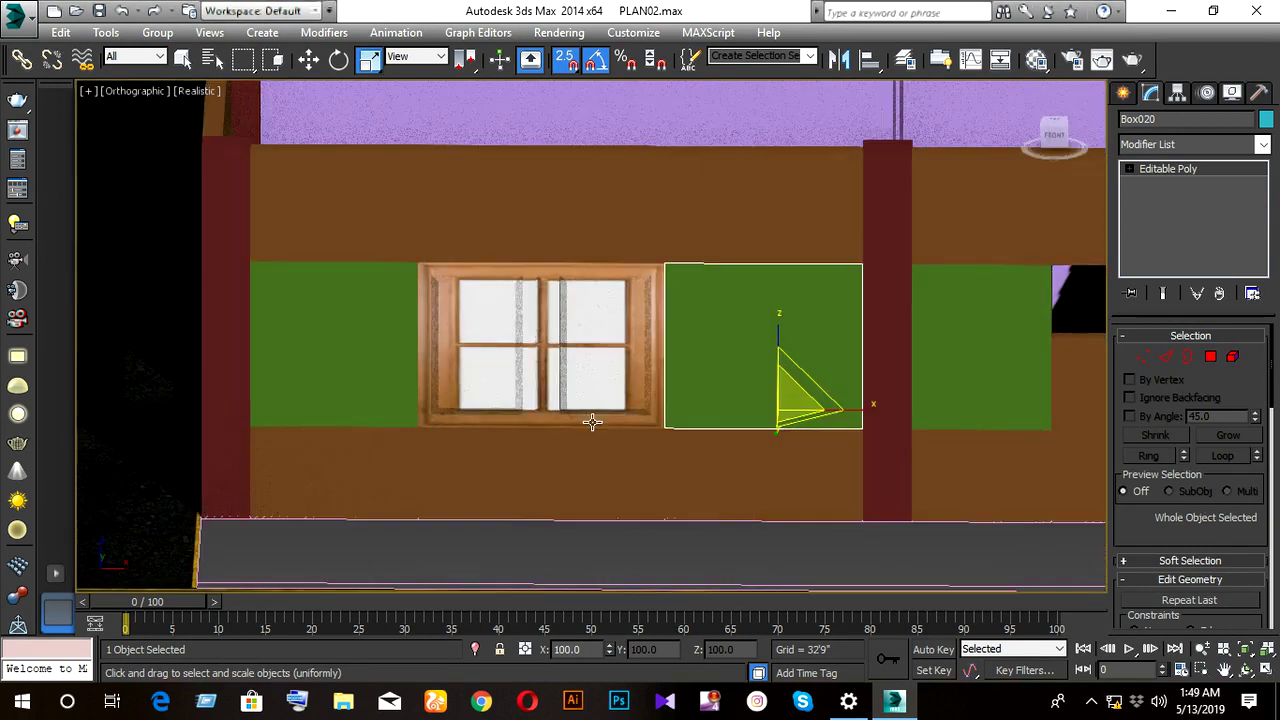
{"action": "mouse_move", "coordinate": [592, 422]}
{"action": "middle_mouse_down"}
{"action": "mouse_move", "coordinate": [420, 357]}
{"action": "mouse_move", "coordinate": [506, 366]}
{"action": "mouse_move", "coordinate": [508, 397]}
{"action": "mouse_move", "coordinate": [477, 394]}
{"action": "mouse_move", "coordinate": [574, 400]}
{"action": "mouse_move", "coordinate": [452, 413]}
{"action": "mouse_move", "coordinate": [523, 443]}
{"action": "mouse_move", "coordinate": [474, 455]}
{"action": "middle_mouse_up"}
{"action": "scroll", "coordinate": [510, 385], "scroll_direction": "down", "scroll_amount": 4}
{"action": "scroll", "coordinate": [513, 400], "scroll_direction": "up", "scroll_amount": 3}
{"action": "scroll", "coordinate": [550, 405], "scroll_direction": "up", "scroll_amount": 2}
{"action": "scroll", "coordinate": [506, 406], "scroll_direction": "up", "scroll_amount": 2}
{"action": "scroll", "coordinate": [506, 406], "scroll_direction": "down", "scroll_amount": 2}
{"action": "scroll", "coordinate": [500, 412], "scroll_direction": "down", "scroll_amount": 4}
{"action": "scroll", "coordinate": [452, 413], "scroll_direction": "up", "scroll_amount": 2}
{"action": "scroll", "coordinate": [515, 435], "scroll_direction": "up", "scroll_amount": 2}
{"action": "scroll", "coordinate": [507, 425], "scroll_direction": "up", "scroll_amount": 2}
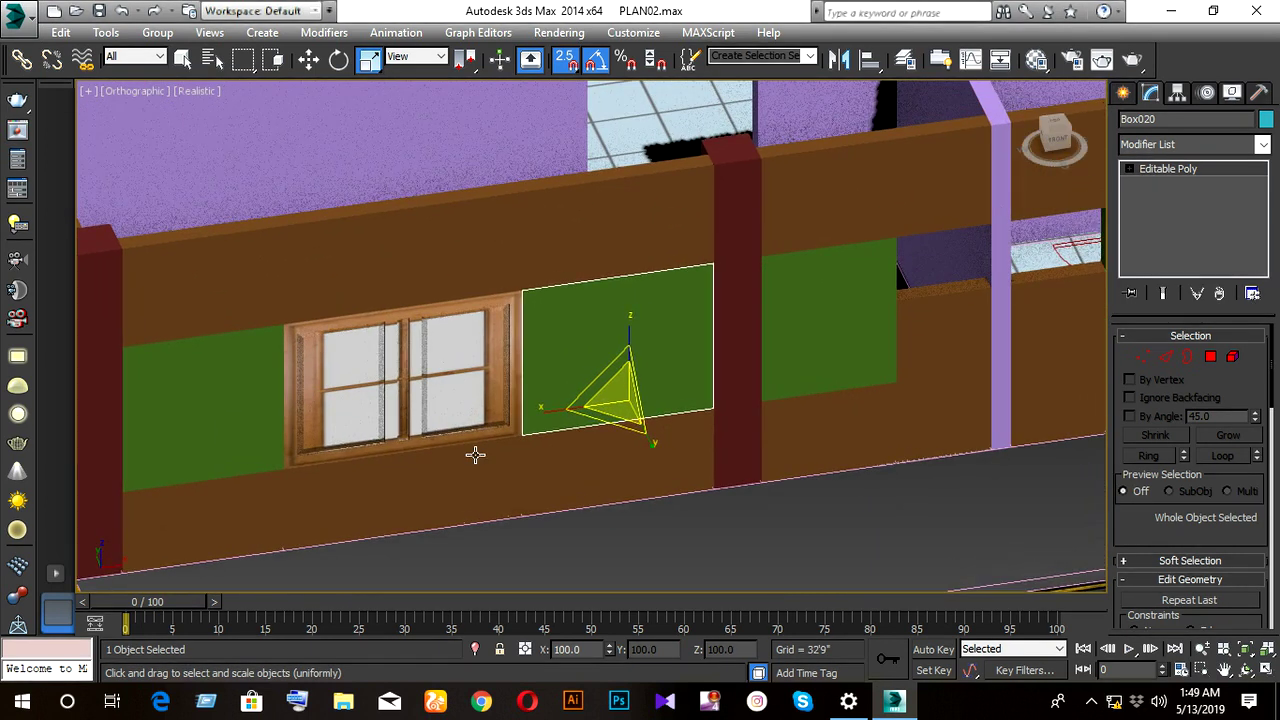
{"action": "key", "text": "shift+q"}
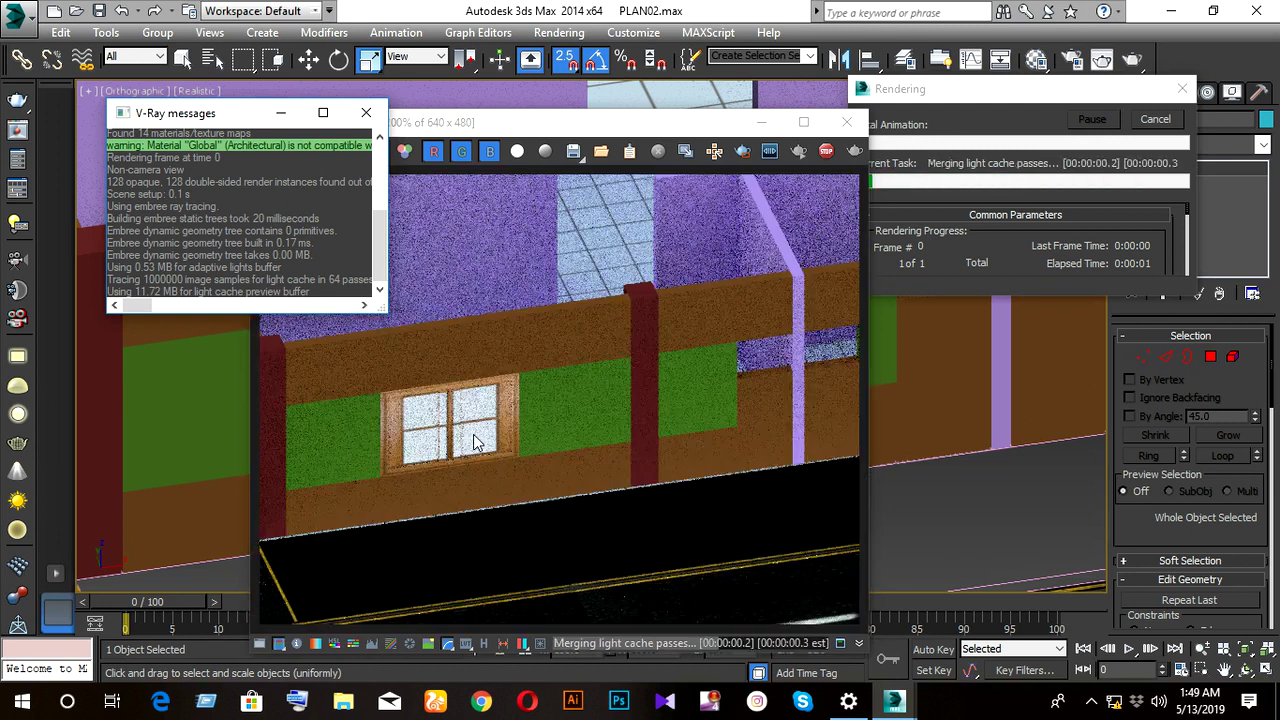
- Maximize and pan the V-Ray frame buffer to inspect the rendered window, then close it
{"action": "left_click", "coordinate": [477, 443]}
{"action": "scroll", "coordinate": [394, 440], "scroll_direction": "up", "scroll_amount": 1}
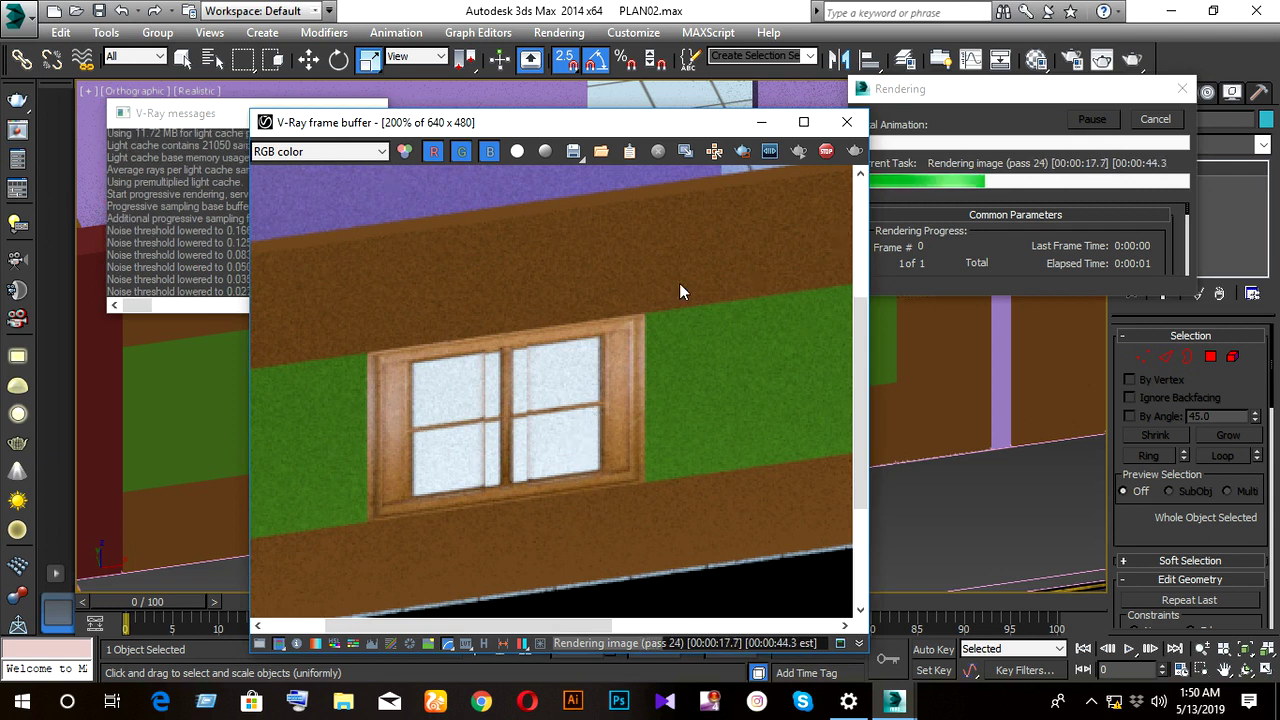
{"action": "left_click", "coordinate": [803, 121]}
{"action": "scroll", "coordinate": [425, 340], "scroll_direction": "up", "scroll_amount": 1}
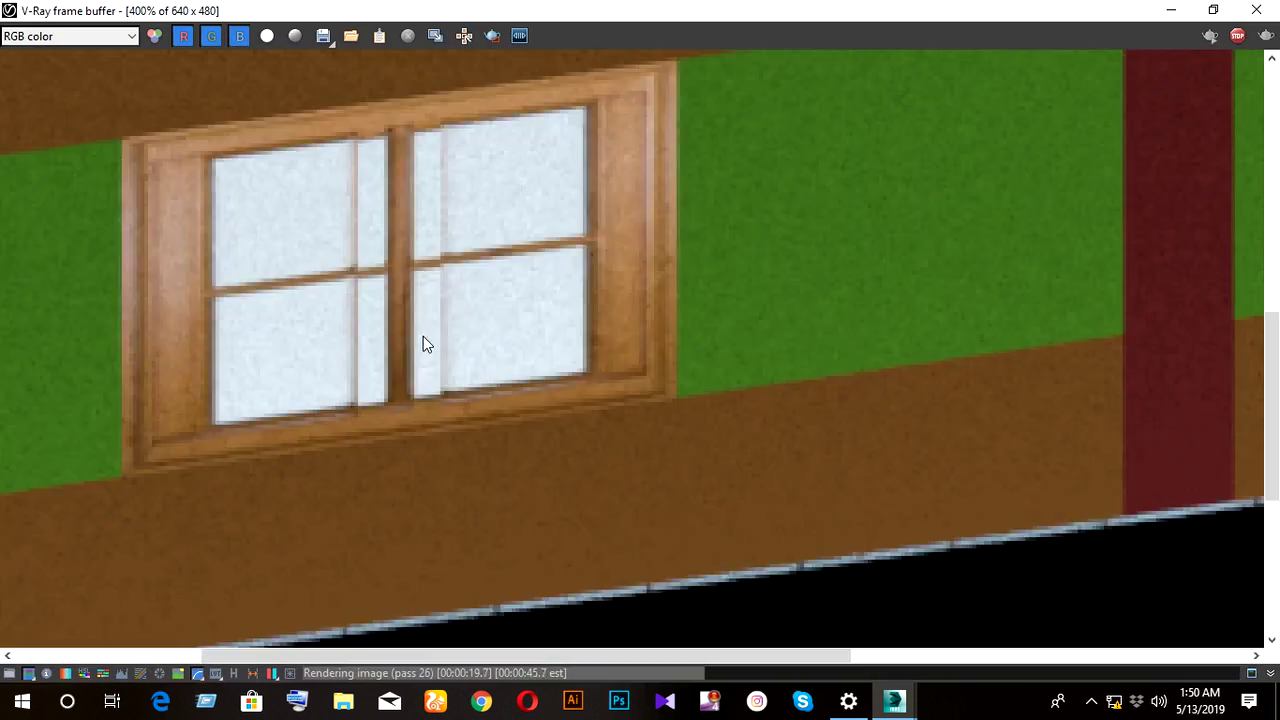
{"action": "scroll", "coordinate": [410, 330], "scroll_direction": "down", "scroll_amount": 1}
{"action": "middle_click_drag", "start_coordinate": [403, 352], "coordinate": [515, 392]}
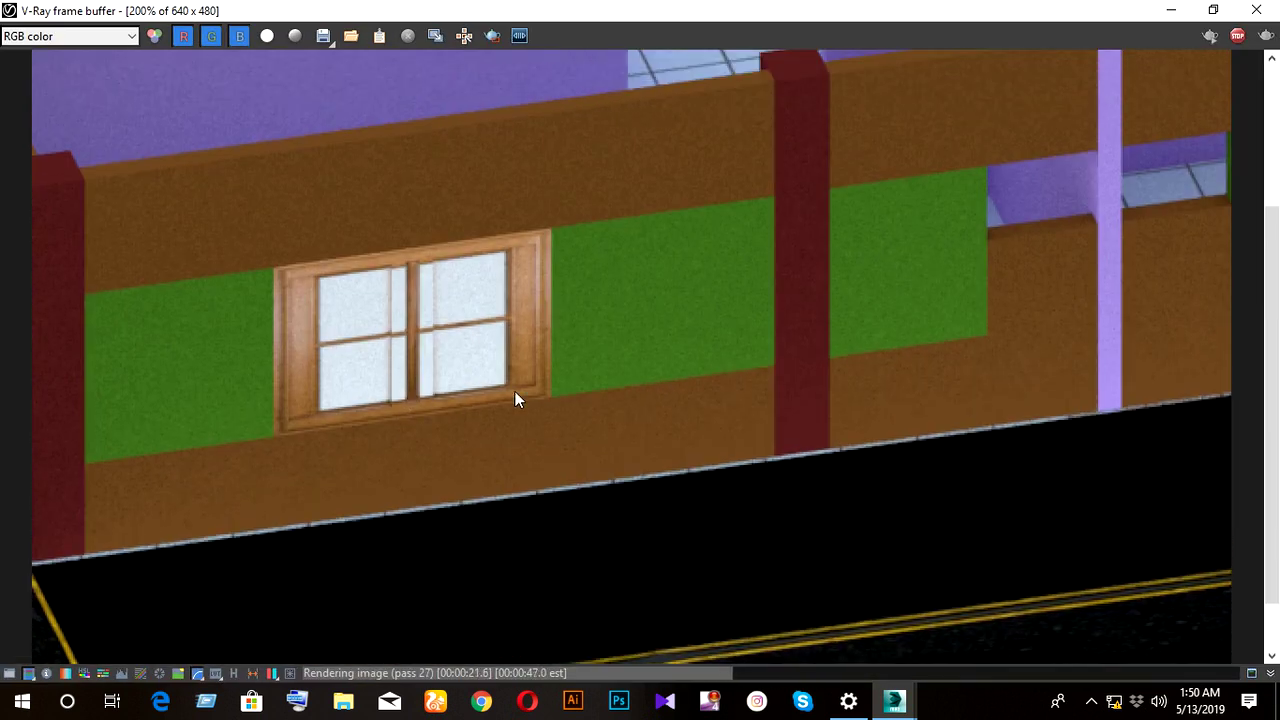
{"action": "left_click", "coordinate": [1213, 10]}
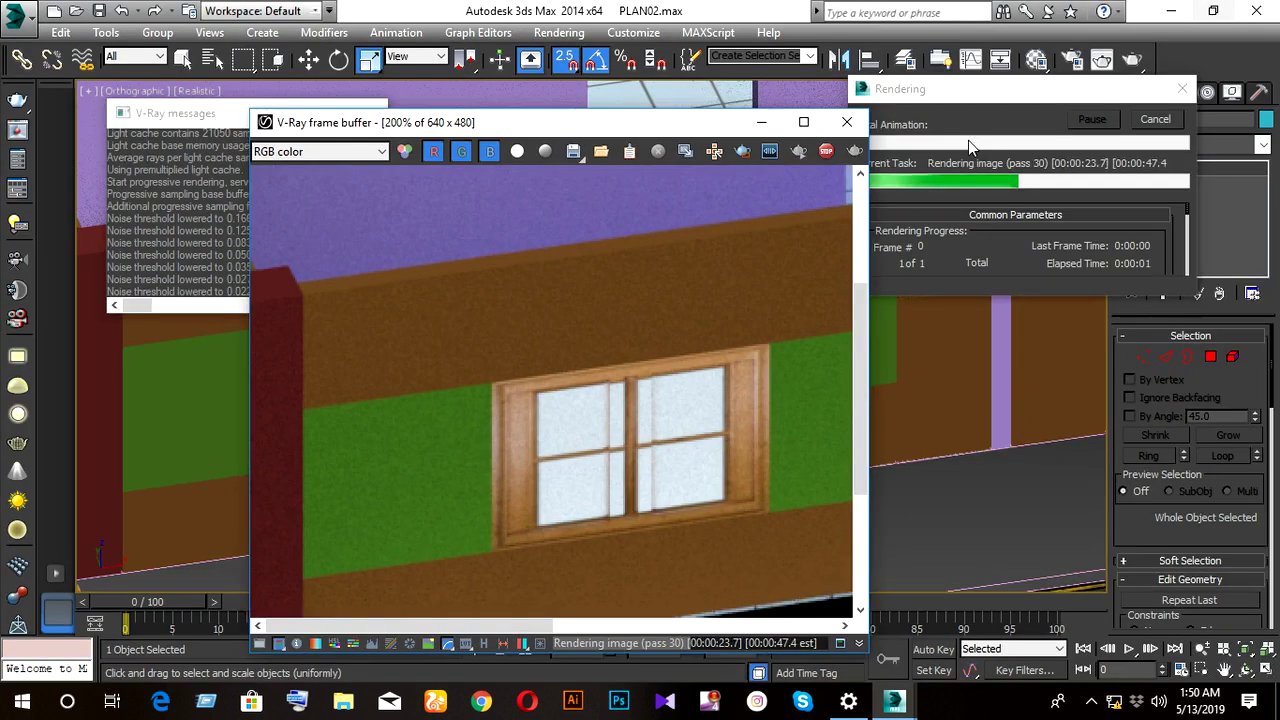
{"action": "left_click", "coordinate": [849, 121]}
- Close the render windows and Shift-move a copy of the window into the right opening in Front view
{"action": "left_click", "coordinate": [1153, 119]}
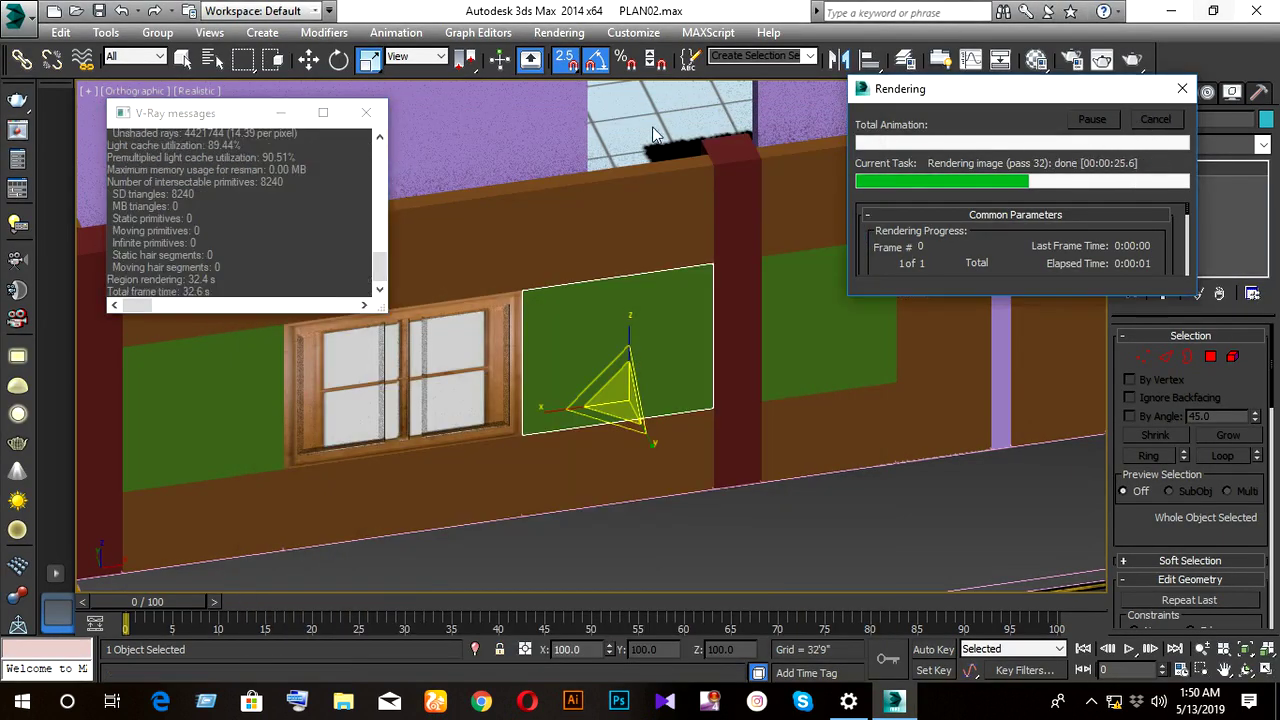
{"action": "left_click", "coordinate": [366, 113]}
{"action": "middle_click_drag", "start_coordinate": [591, 385], "coordinate": [630, 395], "text": "alt"}
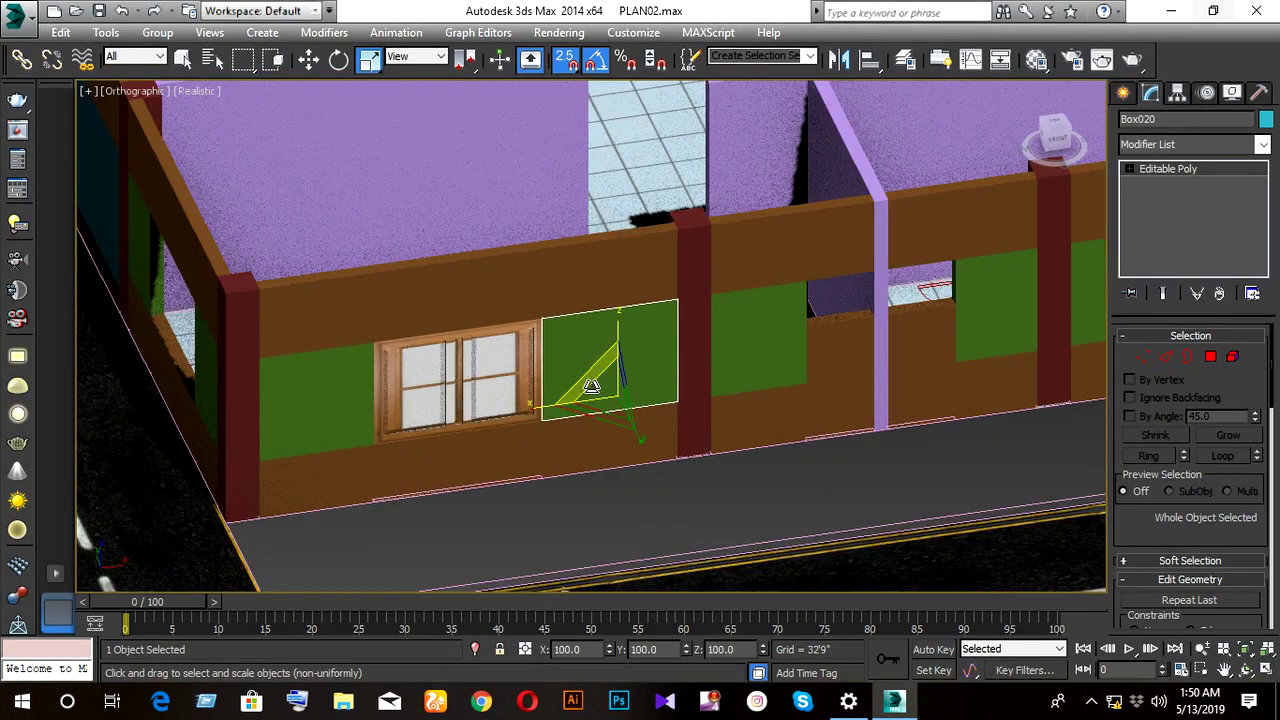
{"action": "key", "text": "w"}
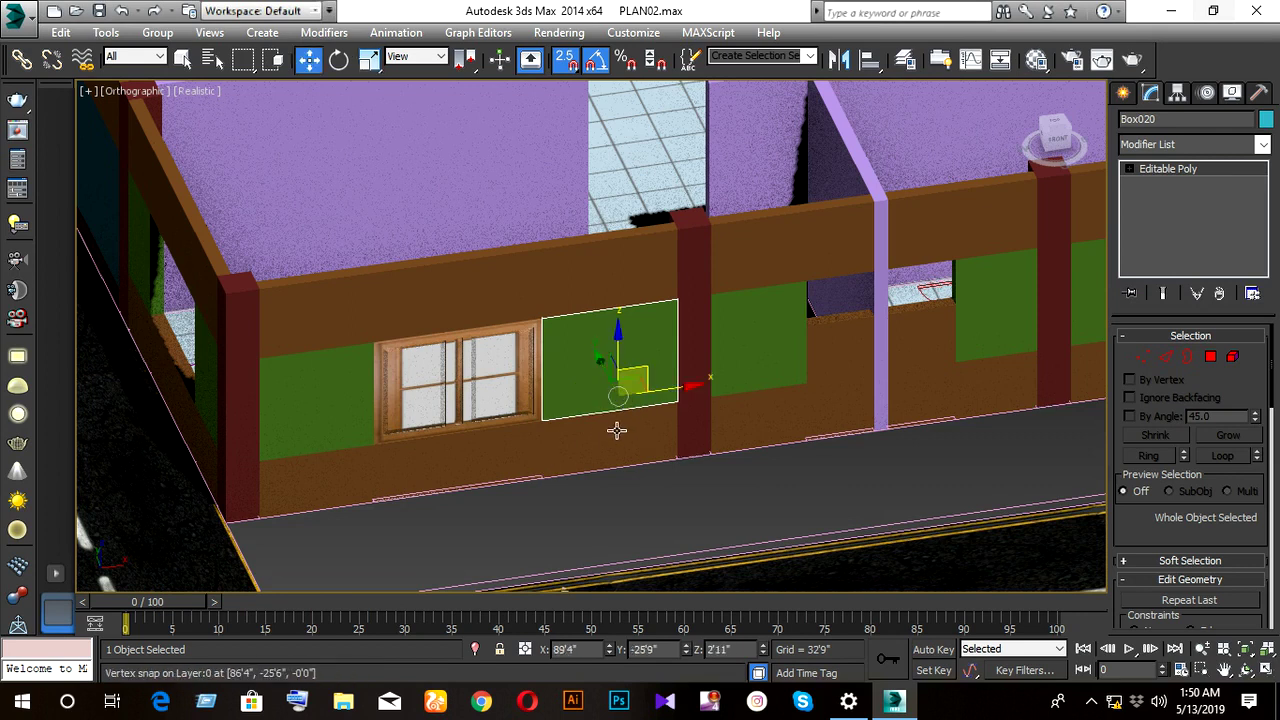
{"action": "left_click", "coordinate": [503, 400]}
{"action": "middle_click_drag", "start_coordinate": [503, 400], "coordinate": [928, 306], "text": "alt"}
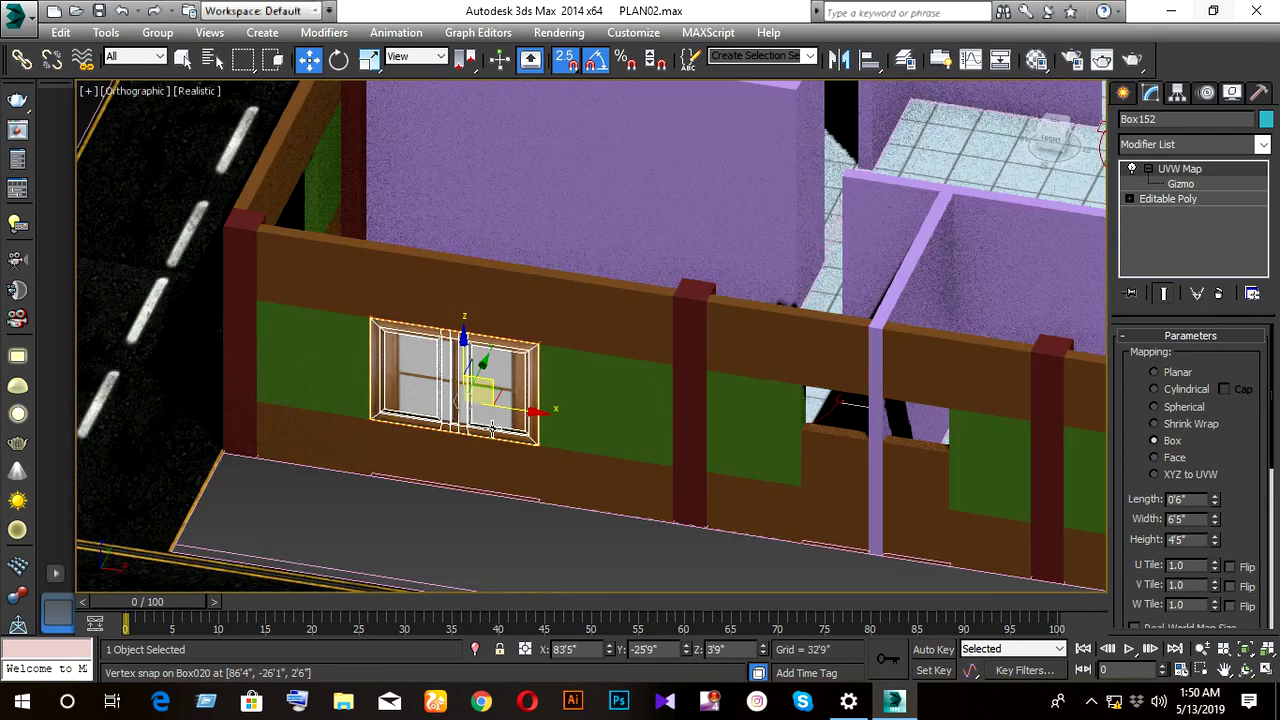
{"action": "left_click", "coordinate": [1047, 143]}
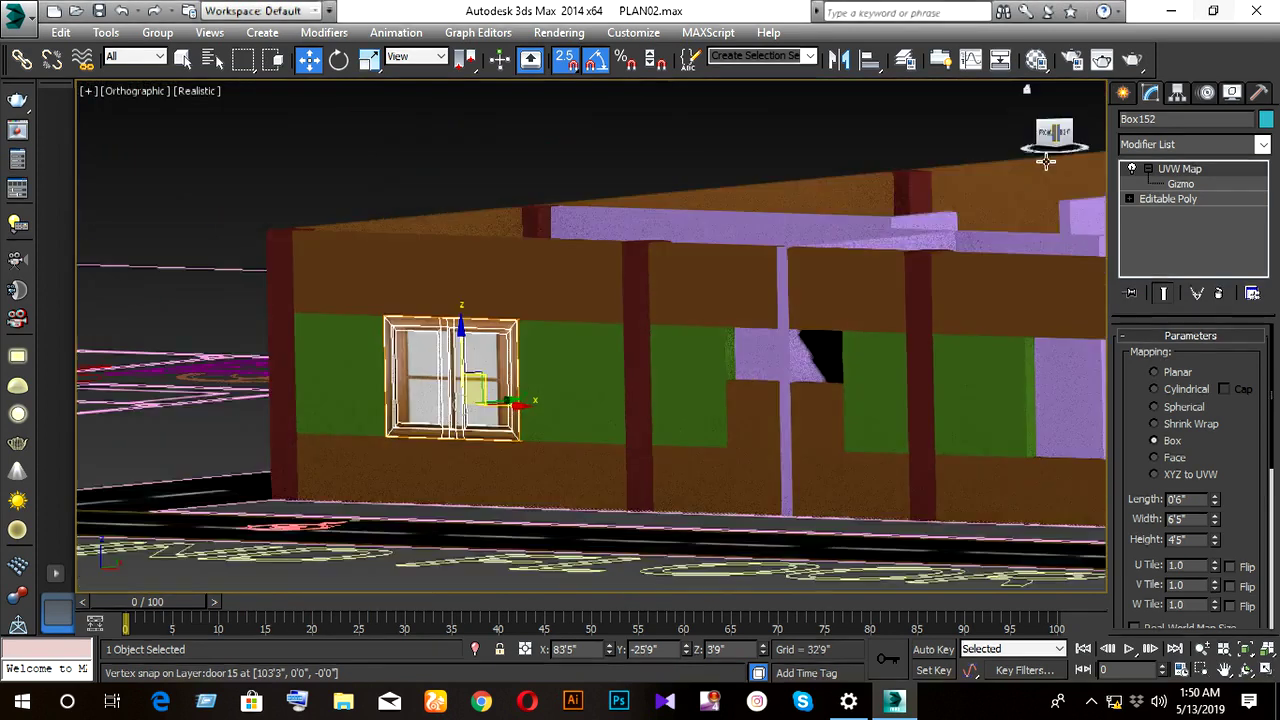
{"action": "key", "text": "f"}
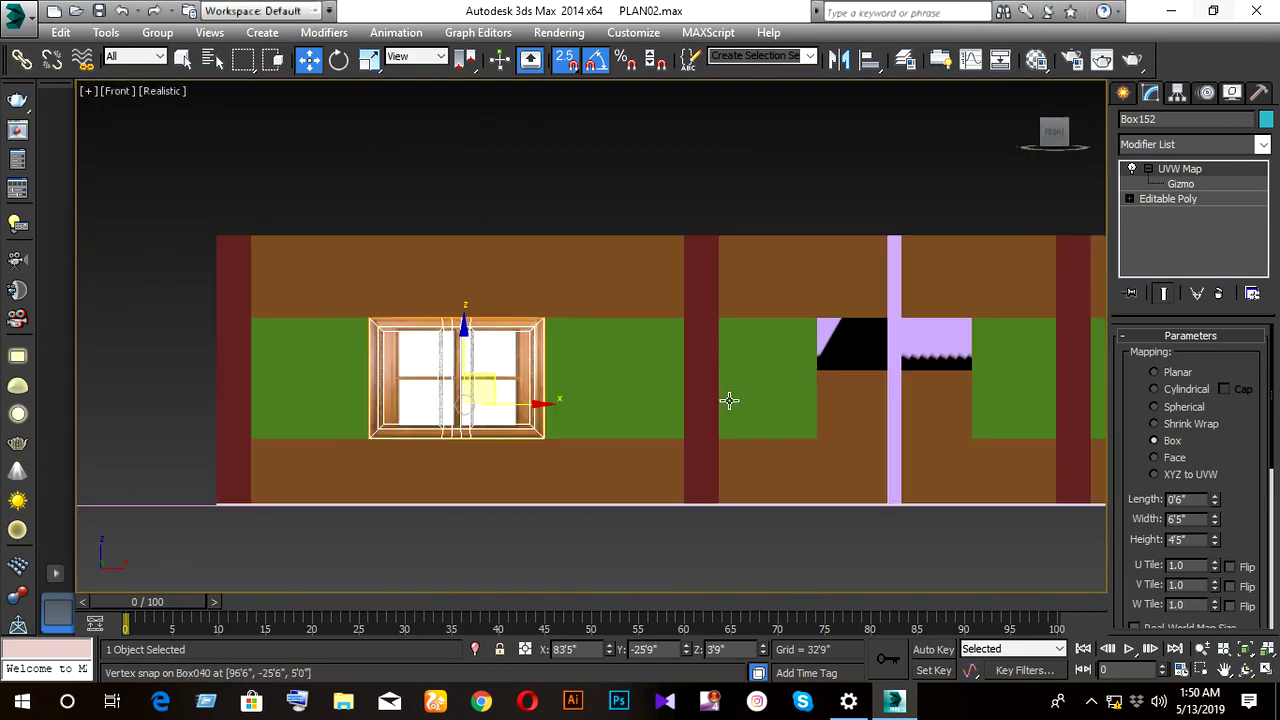
{"action": "mouse_move", "coordinate": [508, 403]}
{"action": "left_mouse_down", "text": "shift"}
{"action": "mouse_move", "coordinate": [905, 431]}
{"action": "mouse_move", "coordinate": [910, 452]}
{"action": "left_mouse_up", "text": "shift"}
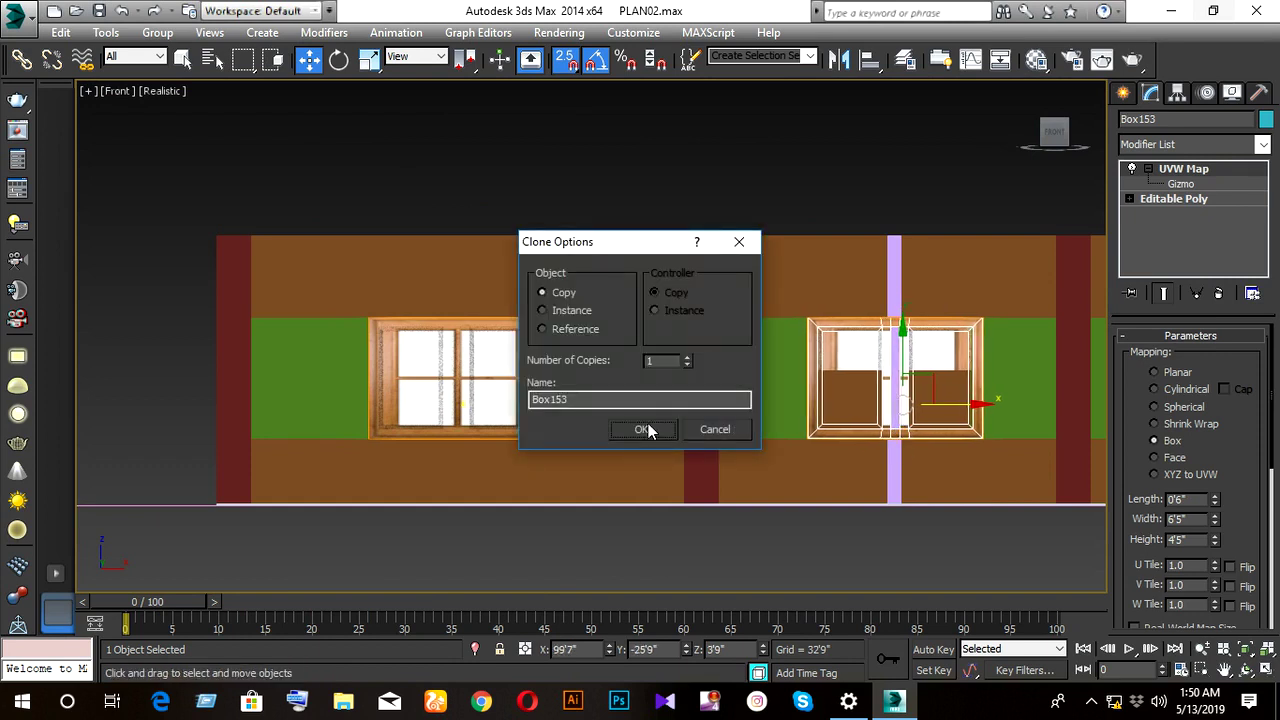
- Confirm the Box153 copy, then Shift-move a window copy into the middle opening in wireframe
{"action": "left_click", "coordinate": [642, 431]}
{"action": "mouse_move", "coordinate": [951, 463]}
{"action": "middle_mouse_down"}
{"action": "mouse_move", "coordinate": [724, 466]}
{"action": "mouse_move", "coordinate": [729, 494]}
{"action": "middle_mouse_up"}
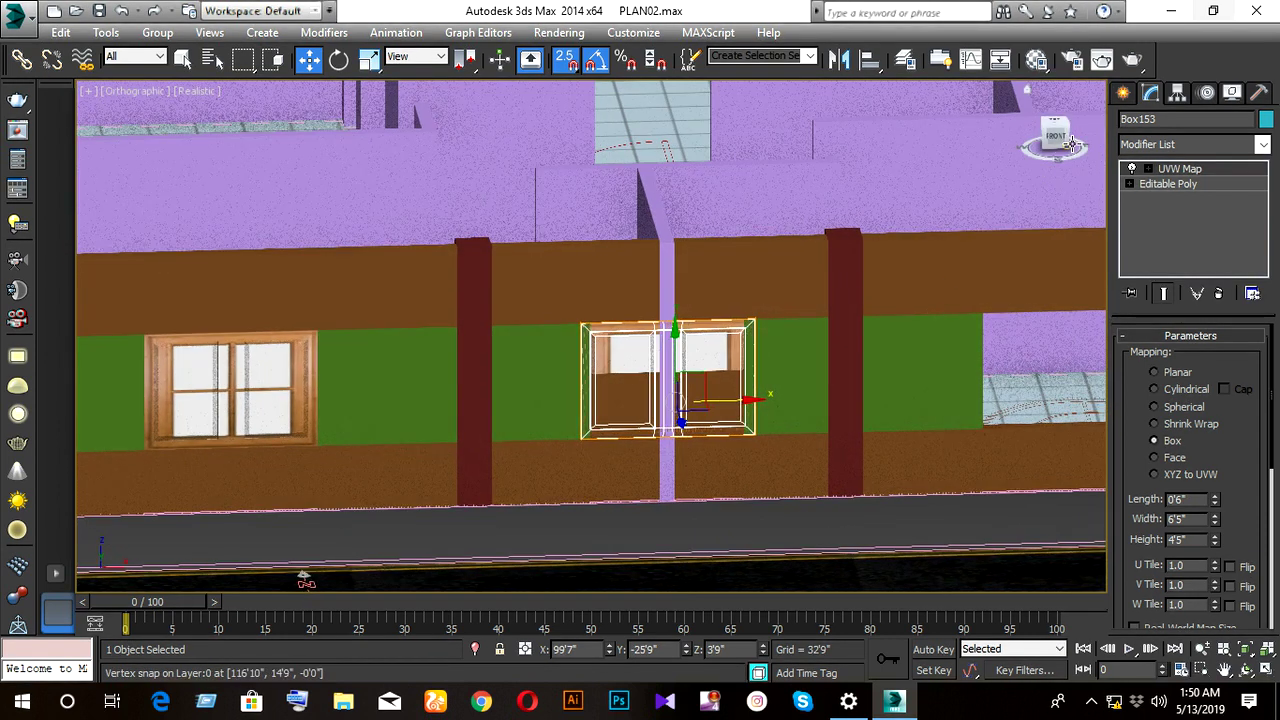
{"action": "left_click", "coordinate": [270, 372]}
{"action": "key", "text": "F3"}
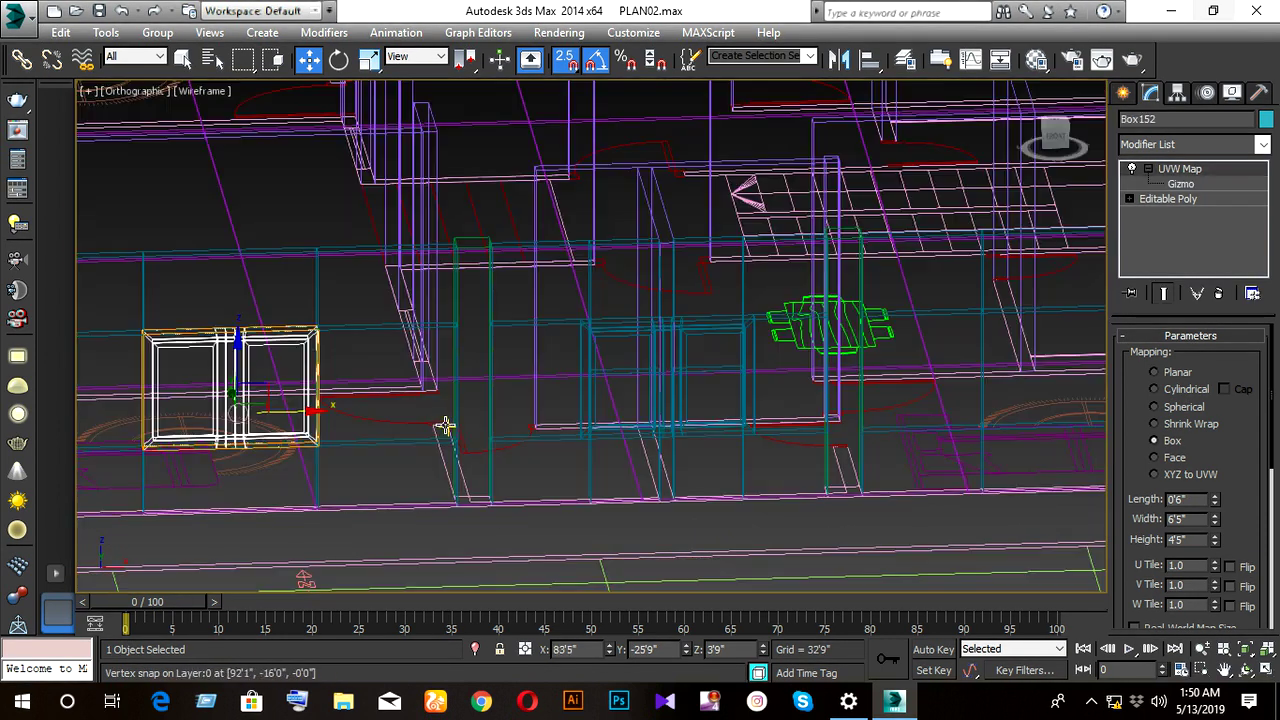
{"action": "middle_click_drag", "start_coordinate": [337, 443], "coordinate": [333, 447], "text": "alt"}
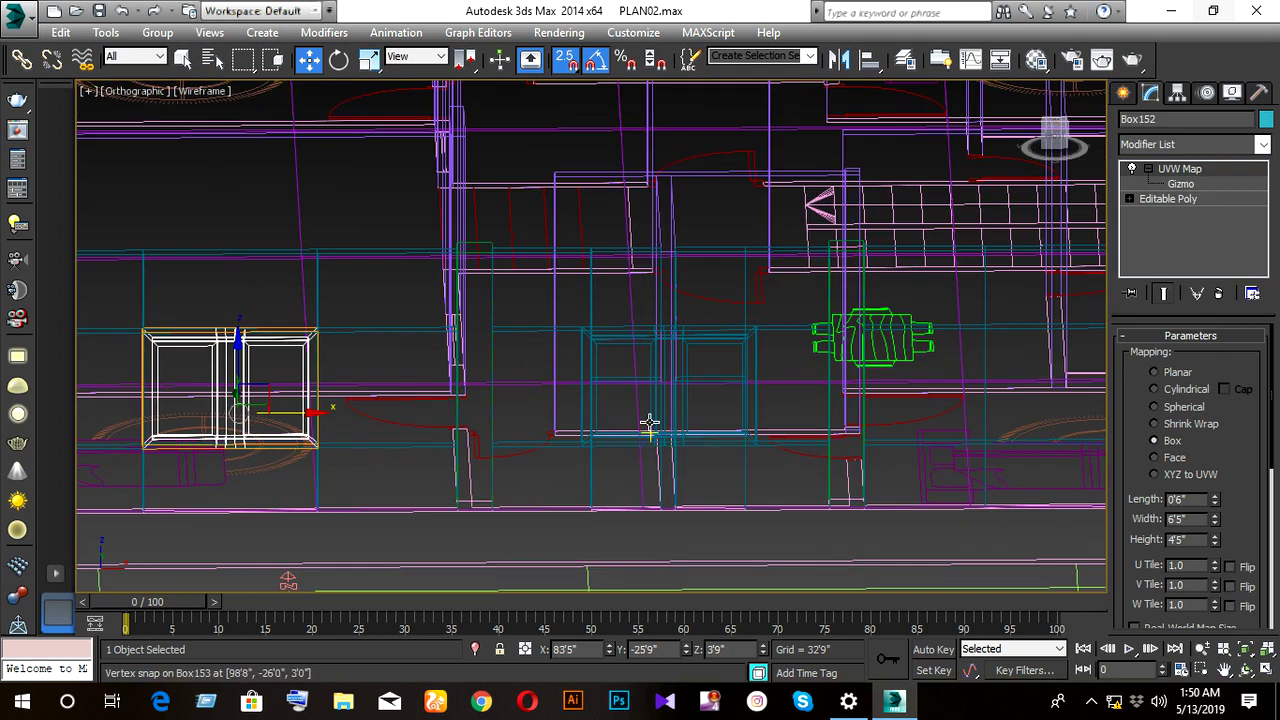
{"action": "left_click_drag", "start_coordinate": [649, 424], "coordinate": [706, 373]}
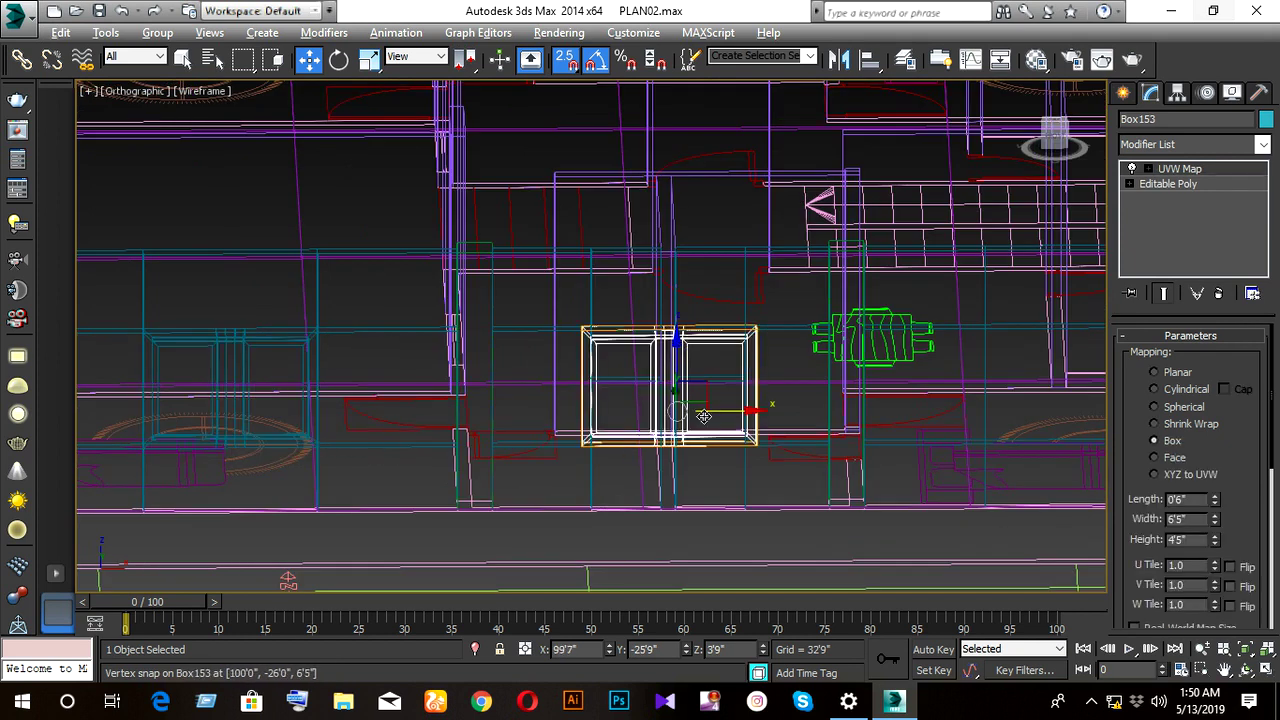
- In Top view, nudge the window copy into line with the front wall's thickness
{"action": "key", "text": "t"}
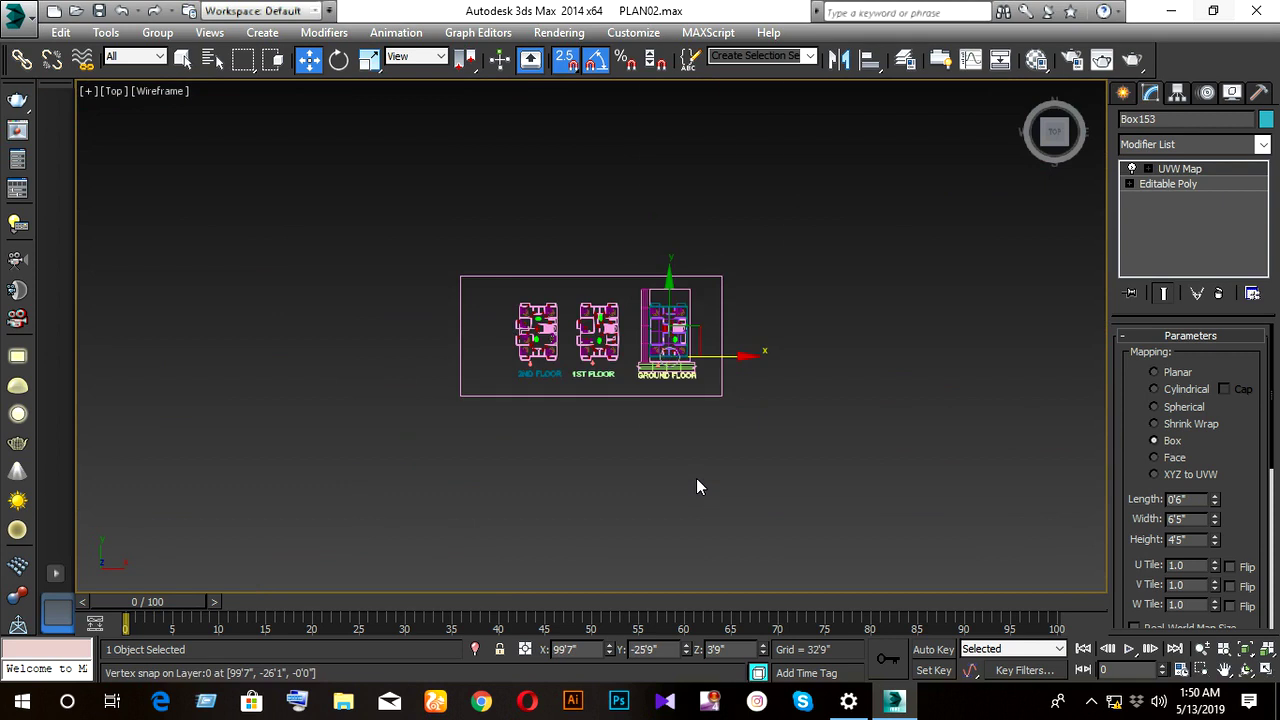
{"action": "scroll", "coordinate": [696, 486], "scroll_direction": "up", "scroll_amount": 10}
{"action": "middle_click_drag", "start_coordinate": [700, 480], "coordinate": [583, 478]}
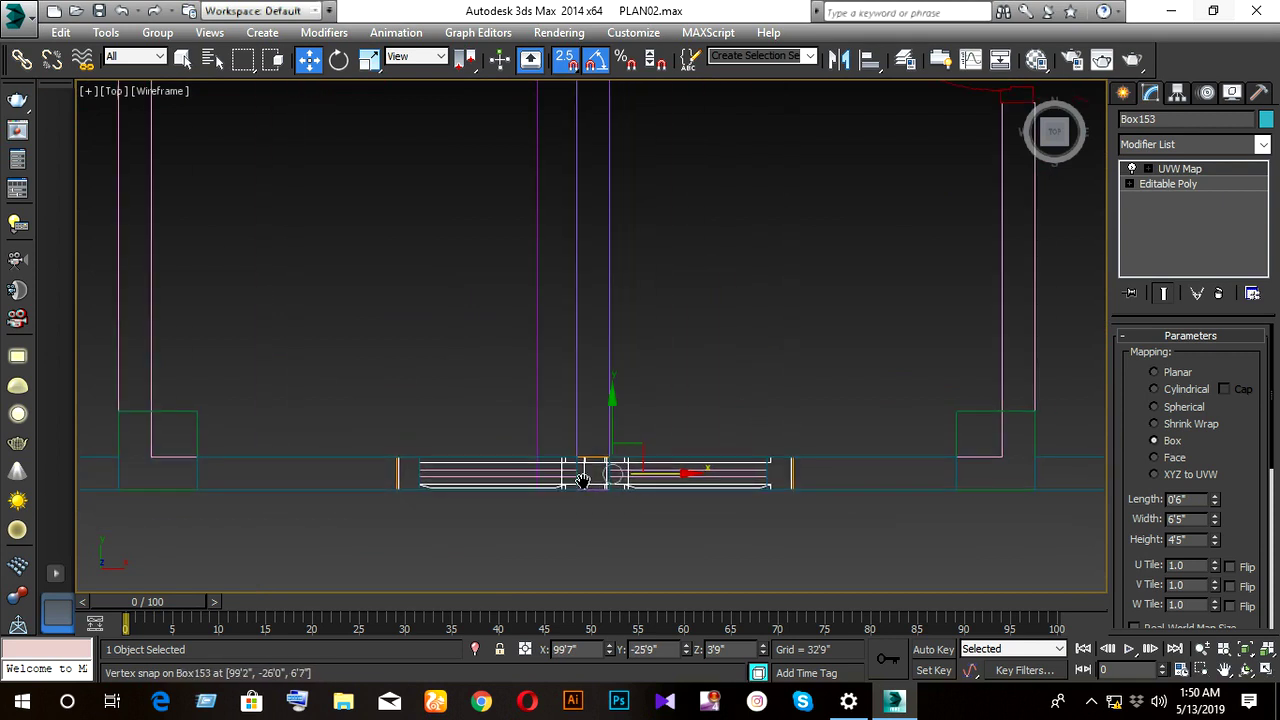
{"action": "left_click_drag", "start_coordinate": [673, 486], "coordinate": [605, 484]}
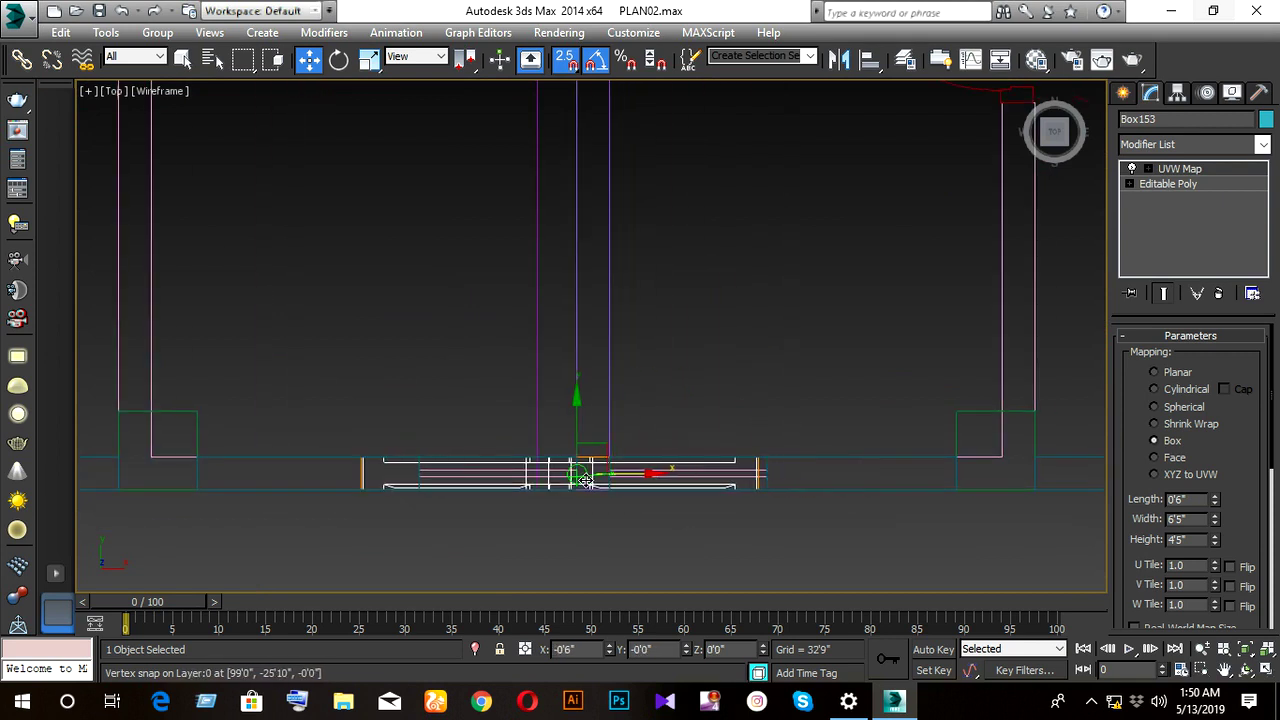
{"action": "scroll", "coordinate": [629, 503], "scroll_direction": "up", "scroll_amount": 2}
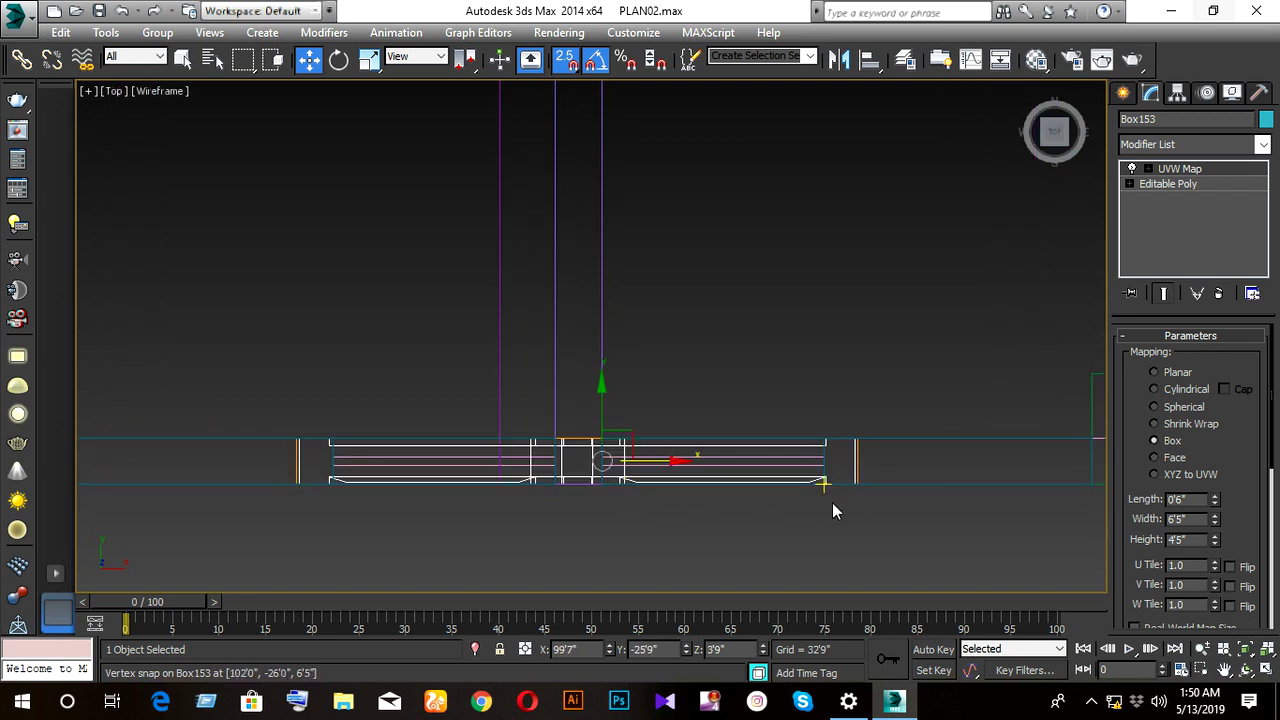
{"action": "left_click", "coordinate": [1140, 185]}
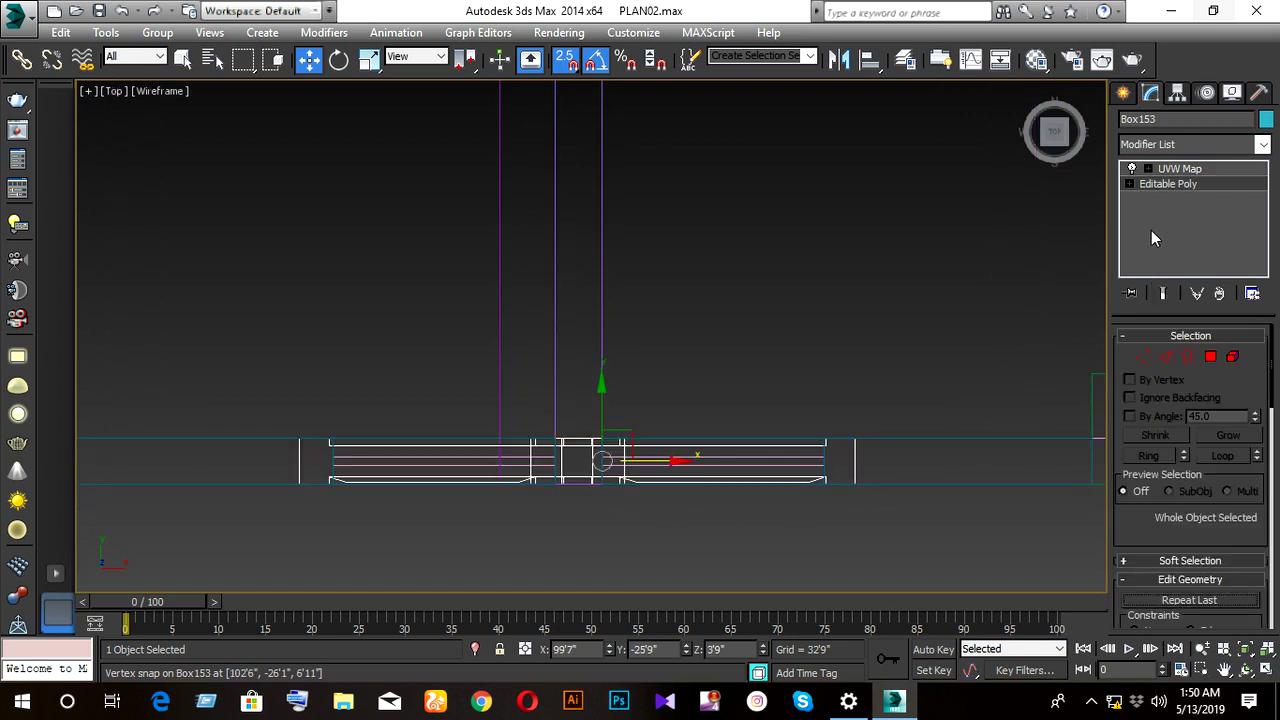
- Snap Box153's left-end vertices inward to narrow the window, then return to shaded display
{"action": "left_click", "coordinate": [1143, 358]}
{"action": "mouse_move", "coordinate": [886, 516]}
{"action": "left_mouse_down"}
{"action": "mouse_move", "coordinate": [886, 503]}
{"action": "mouse_move", "coordinate": [802, 484]}
{"action": "mouse_move", "coordinate": [823, 483]}
{"action": "left_mouse_up"}
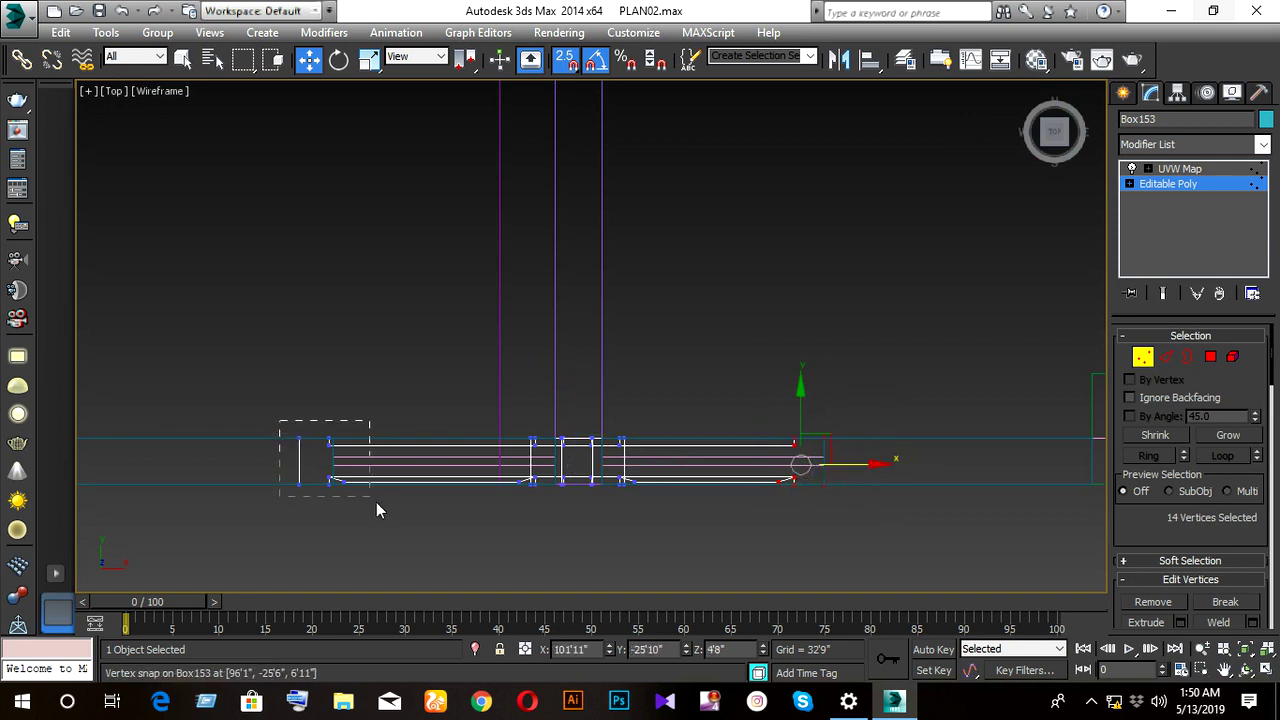
{"action": "left_click_drag", "start_coordinate": [376, 510], "coordinate": [372, 505]}
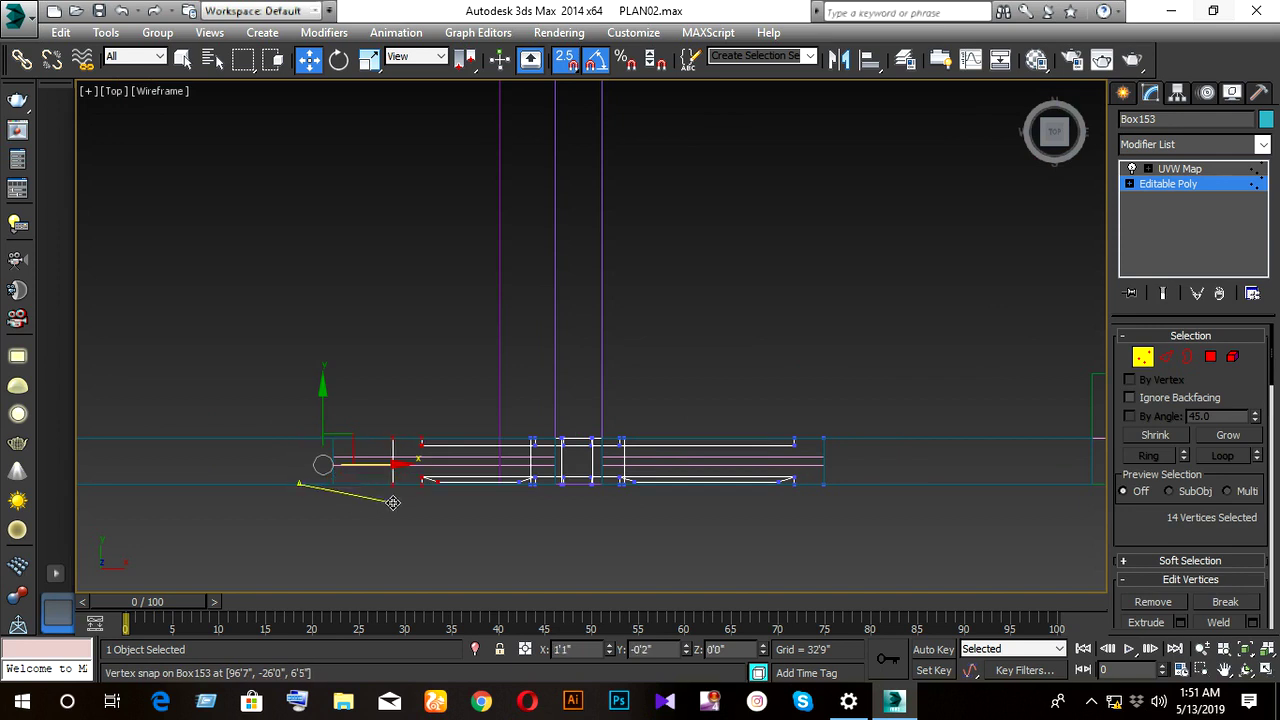
{"action": "left_click_drag", "start_coordinate": [298, 486], "coordinate": [514, 513]}
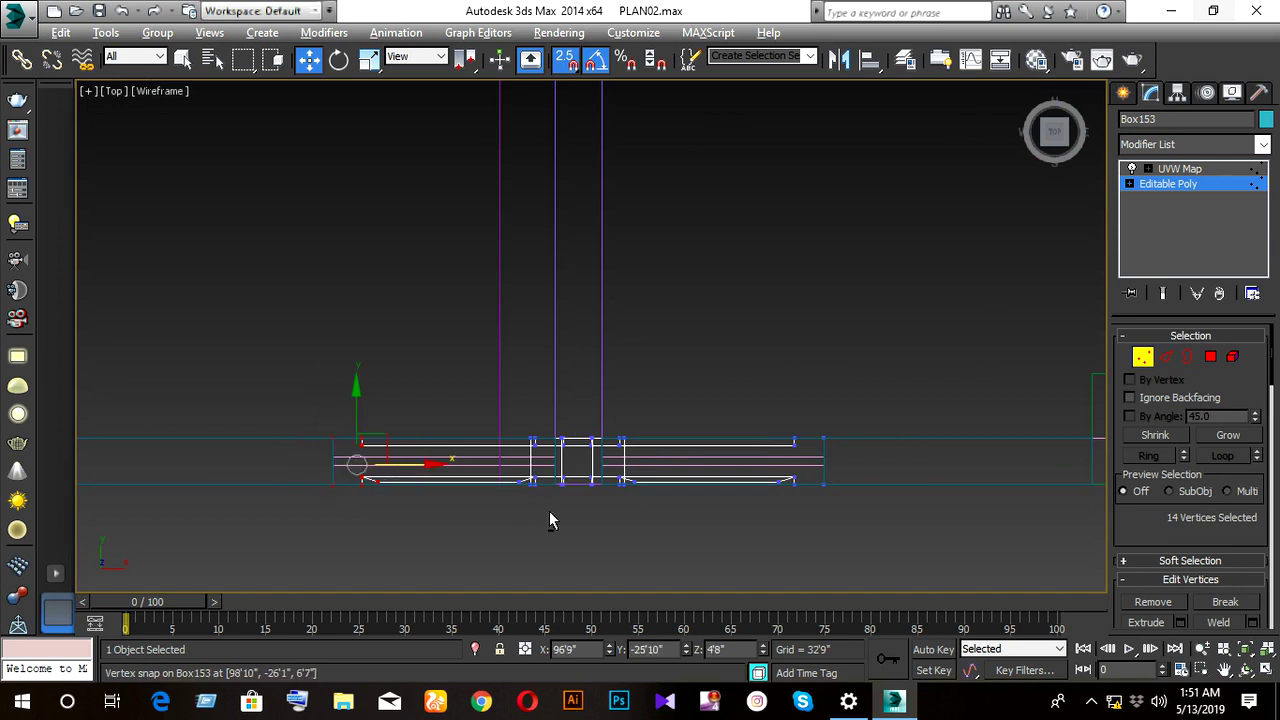
{"action": "mouse_move", "coordinate": [551, 517]}
{"action": "middle_mouse_down", "text": "alt"}
{"action": "mouse_move", "coordinate": [534, 369]}
{"action": "mouse_move", "coordinate": [638, 458]}
{"action": "middle_mouse_up", "text": "alt"}
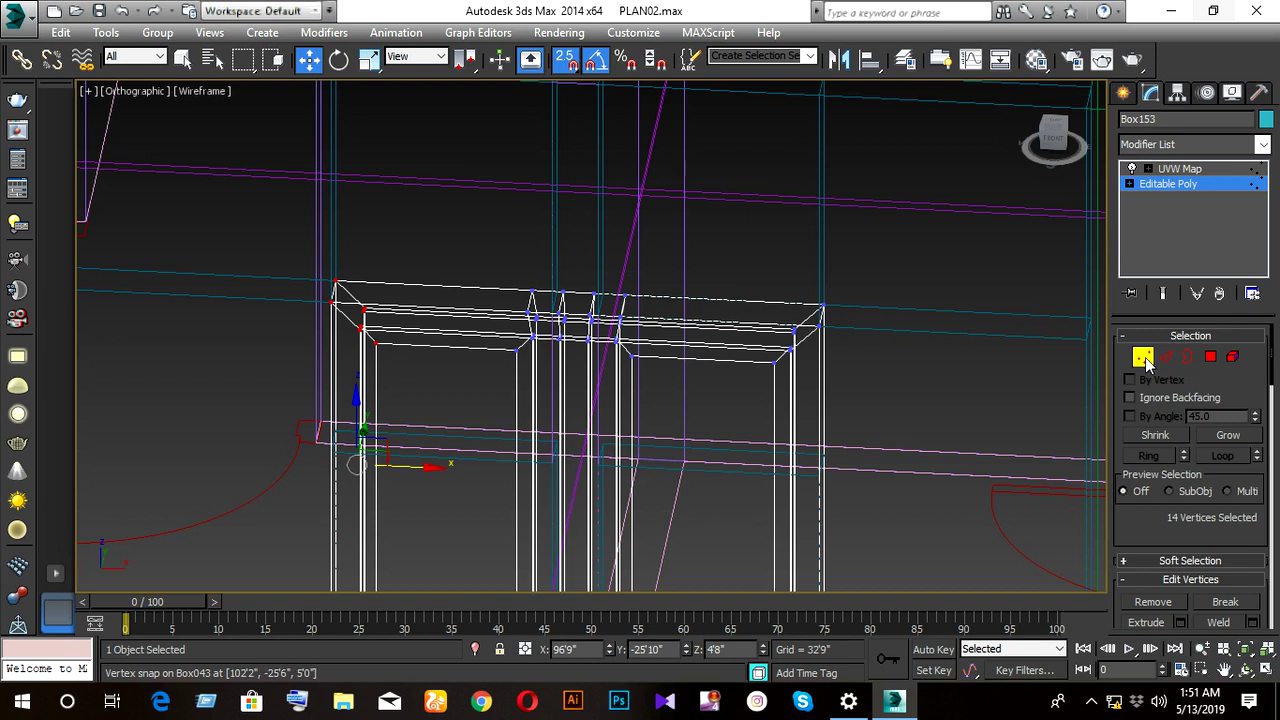
{"action": "left_click", "coordinate": [1143, 357]}
{"action": "scroll", "coordinate": [540, 450], "scroll_direction": "down", "scroll_amount": 3}
{"action": "mouse_move", "coordinate": [540, 450]}
{"action": "middle_mouse_down", "text": "alt"}
{"action": "mouse_move", "coordinate": [475, 408]}
{"action": "mouse_move", "coordinate": [490, 416]}
{"action": "mouse_move", "coordinate": [494, 450]}
{"action": "middle_mouse_up", "text": "alt"}
{"action": "key", "text": "F3"}
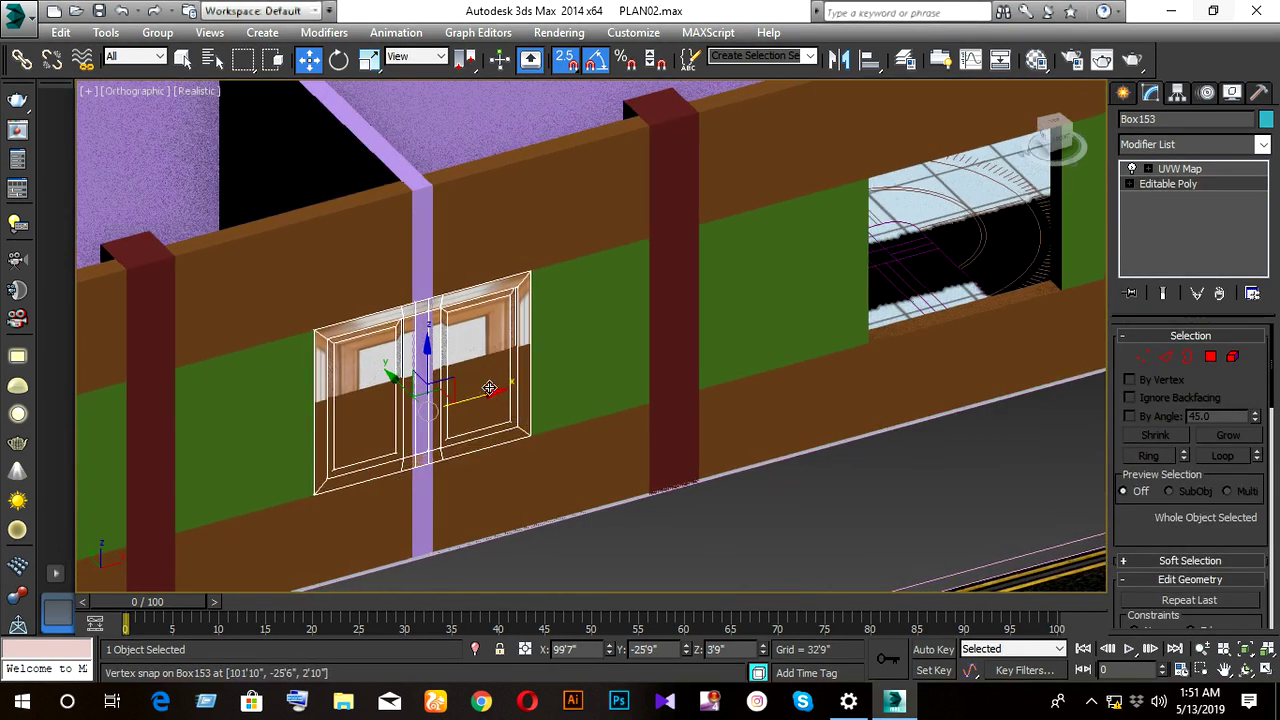
- Snap wall piece Box040's top vertices to the new sill height, then reselect Box153
{"action": "left_click", "coordinate": [489, 387]}
{"action": "left_click", "coordinate": [516, 434]}
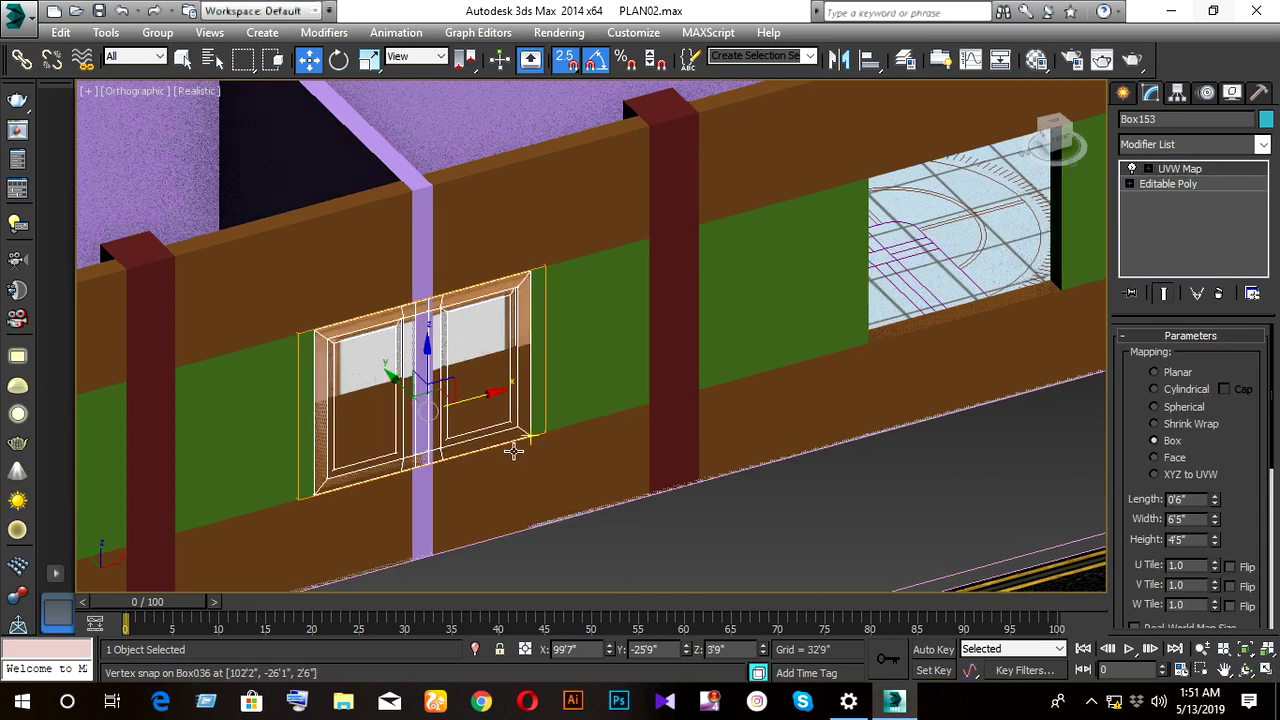
{"action": "mouse_move", "coordinate": [513, 451]}
{"action": "middle_mouse_down", "text": "alt"}
{"action": "mouse_move", "coordinate": [726, 457]}
{"action": "mouse_move", "coordinate": [428, 449]}
{"action": "mouse_move", "coordinate": [403, 466]}
{"action": "mouse_move", "coordinate": [314, 471]}
{"action": "mouse_move", "coordinate": [237, 446]}
{"action": "middle_mouse_up", "text": "alt"}
{"action": "left_click", "coordinate": [431, 448]}
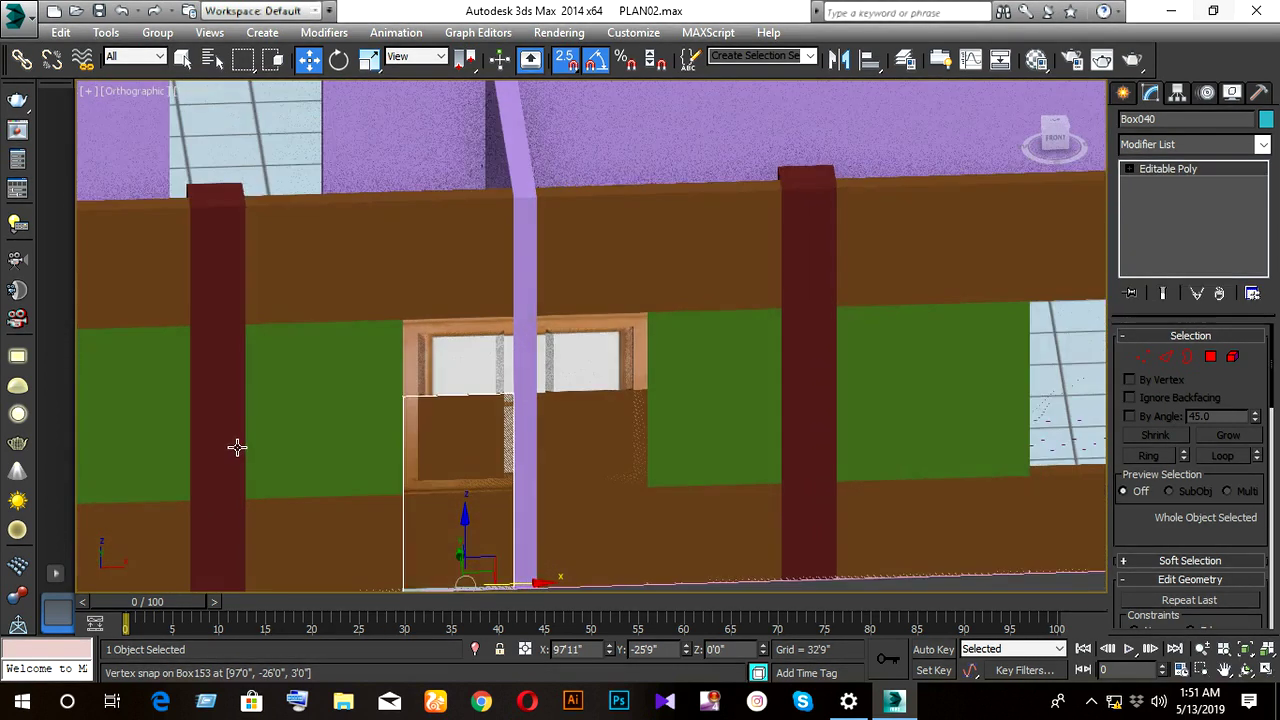
{"action": "middle_click_drag", "start_coordinate": [391, 506], "coordinate": [263, 394], "text": "alt"}
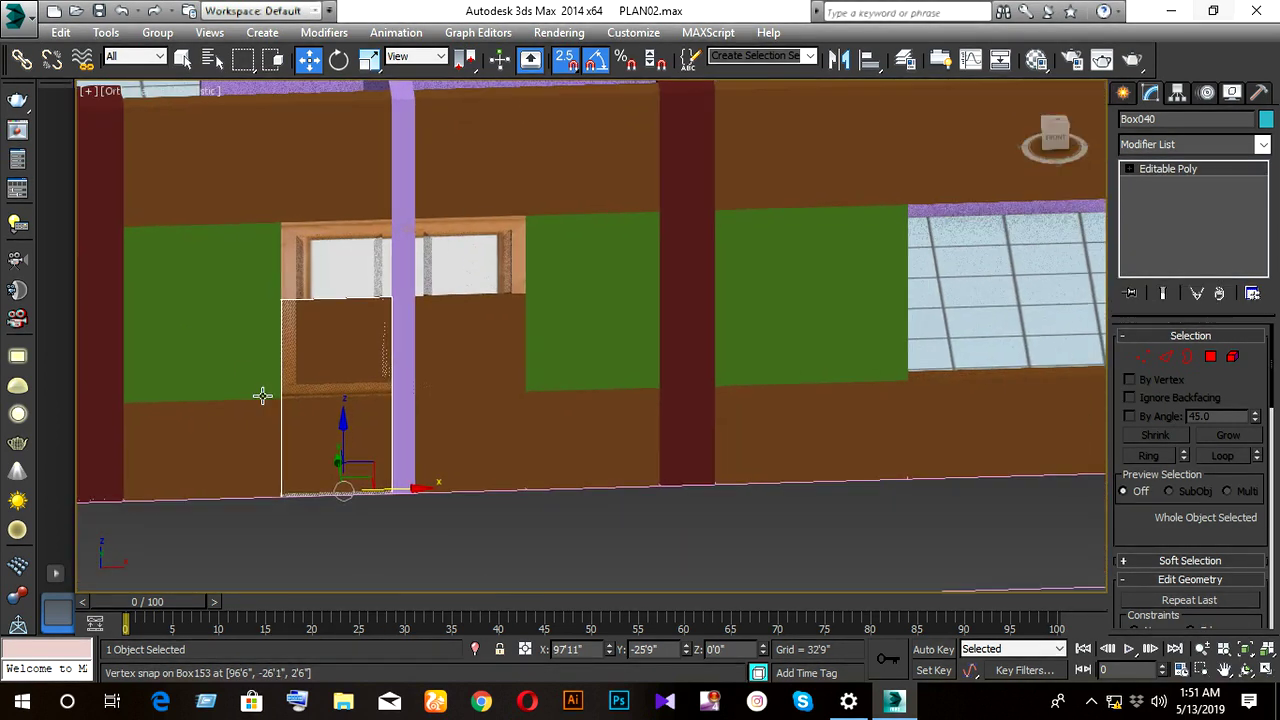
{"action": "left_click", "coordinate": [1143, 358]}
{"action": "left_click_drag", "start_coordinate": [228, 245], "coordinate": [628, 390]}
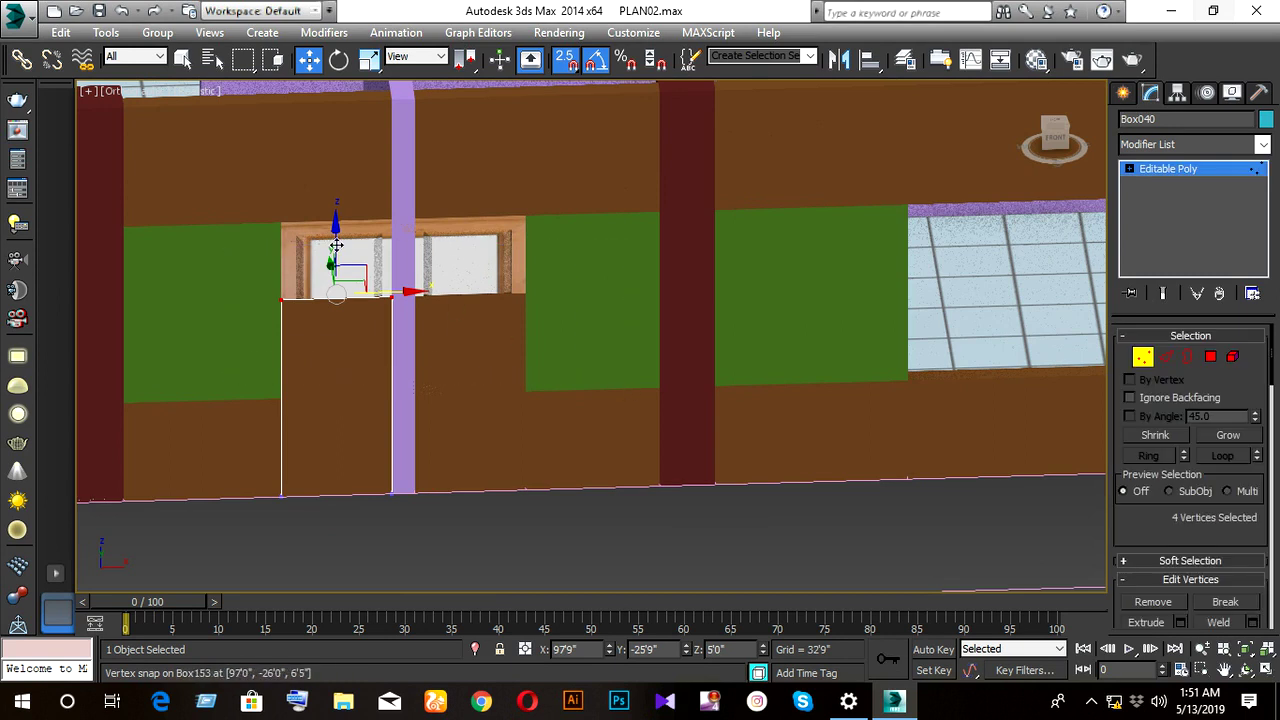
{"action": "mouse_move", "coordinate": [336, 245]}
{"action": "left_mouse_down"}
{"action": "mouse_move", "coordinate": [477, 377]}
{"action": "mouse_move", "coordinate": [526, 389]}
{"action": "mouse_move", "coordinate": [341, 408]}
{"action": "mouse_move", "coordinate": [397, 420]}
{"action": "left_mouse_up"}
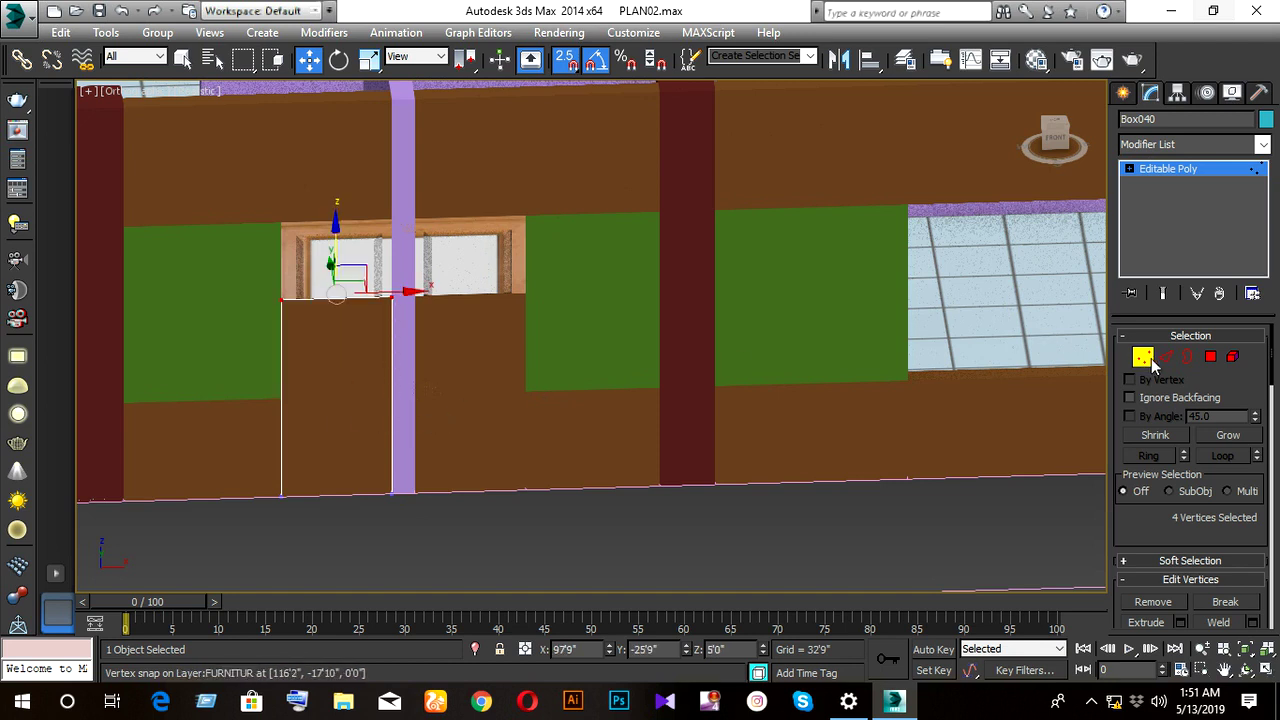
{"action": "left_click", "coordinate": [1143, 357]}
{"action": "left_click", "coordinate": [472, 264]}
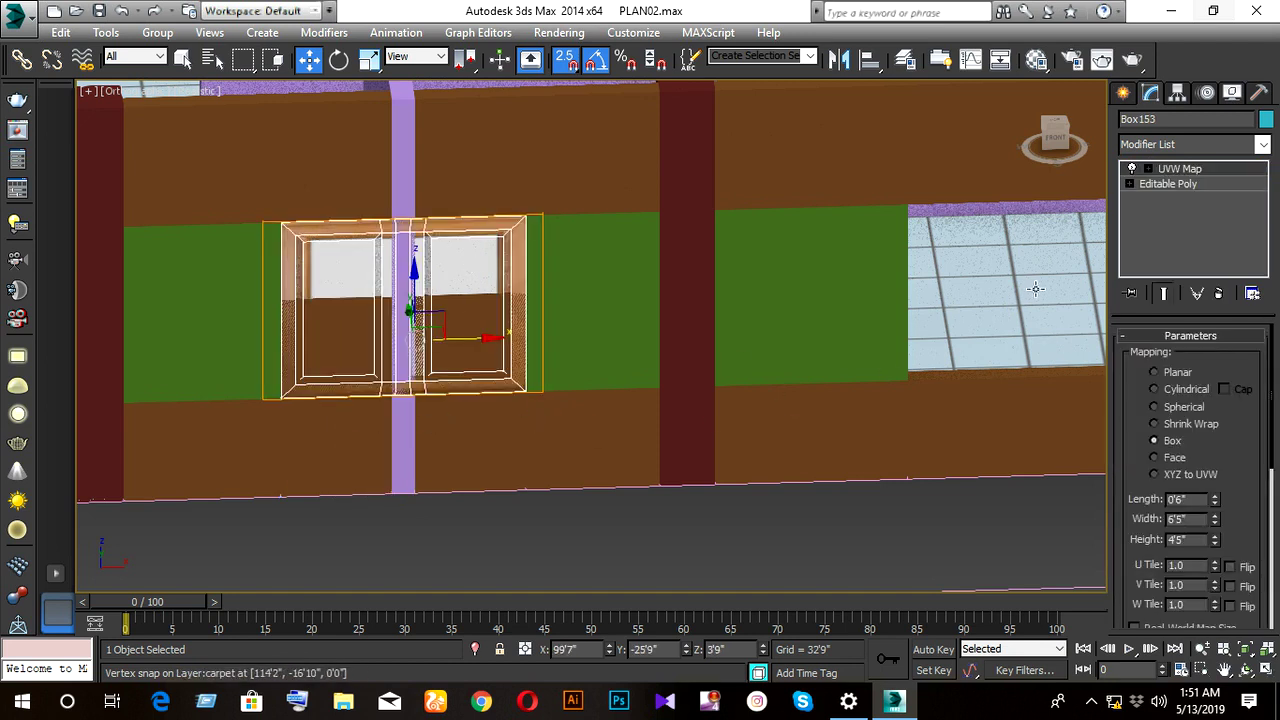
{"action": "left_click", "coordinate": [1131, 184]}
- Snap Box153's bottom vertices up onto the new sill, shortening the oak window
{"action": "left_click", "coordinate": [1163, 199]}
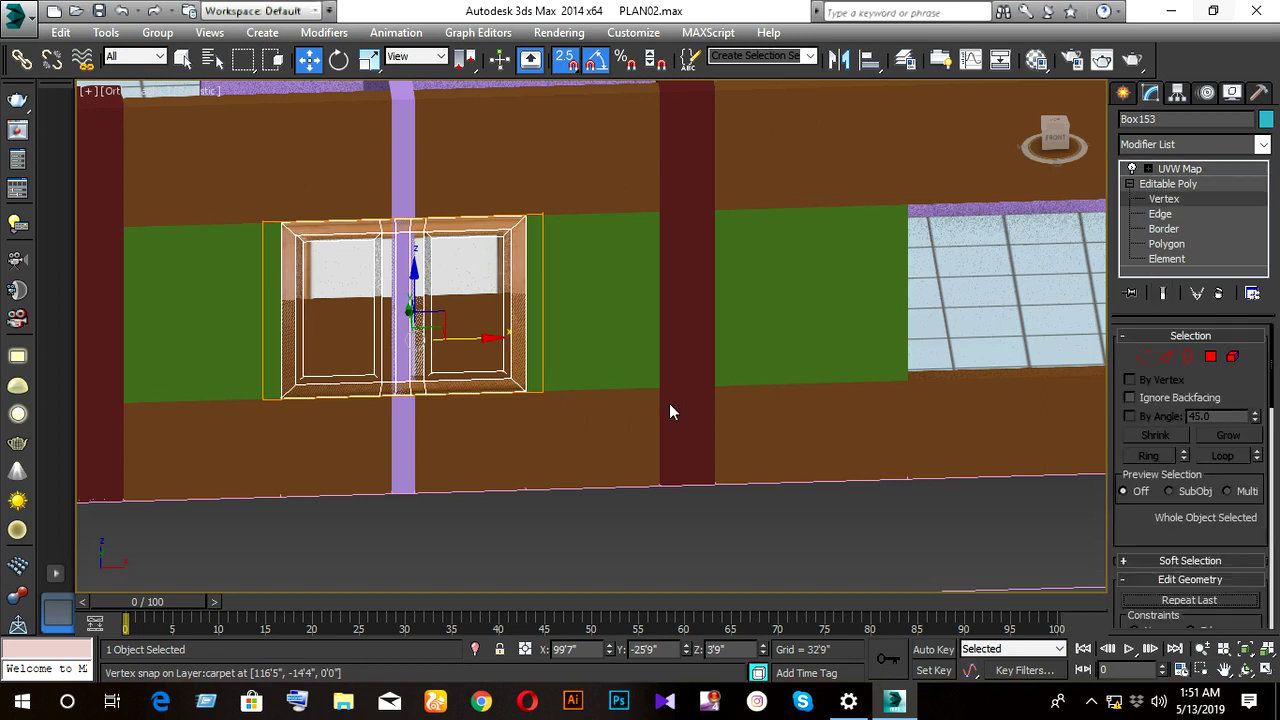
{"action": "left_click_drag", "start_coordinate": [645, 410], "coordinate": [300, 372]}
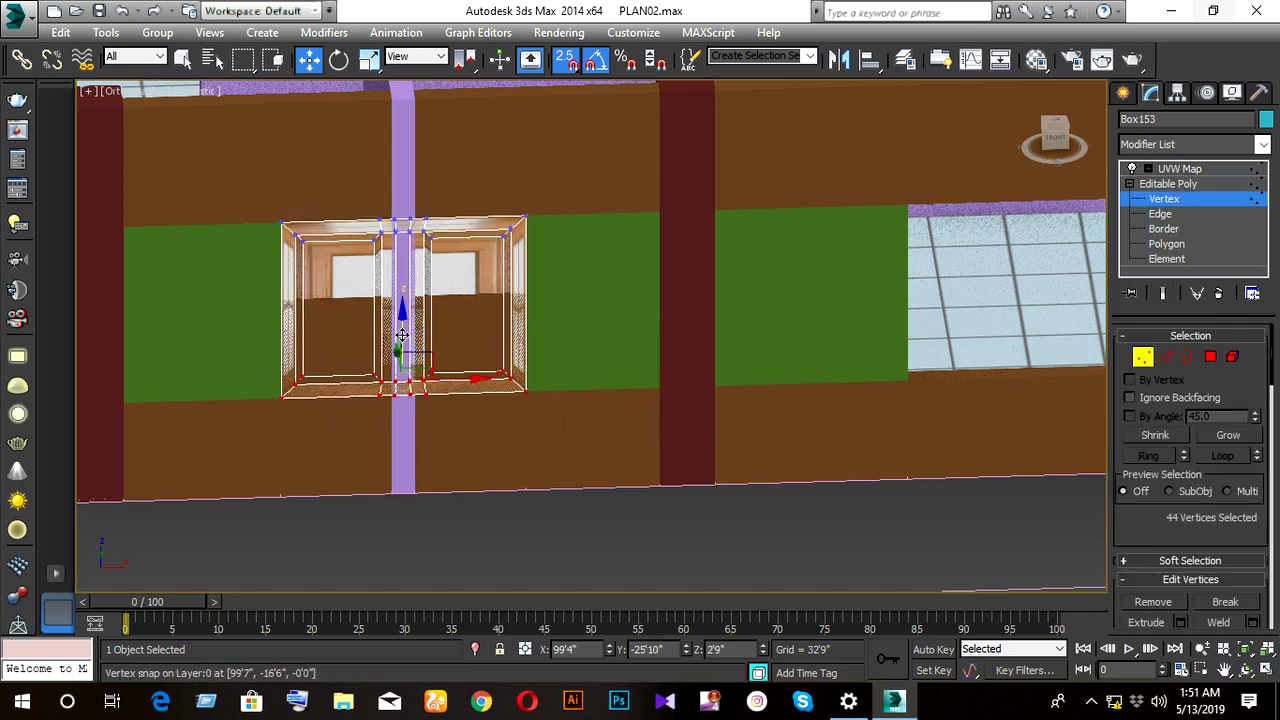
{"action": "left_click_drag", "start_coordinate": [401, 334], "coordinate": [522, 316]}
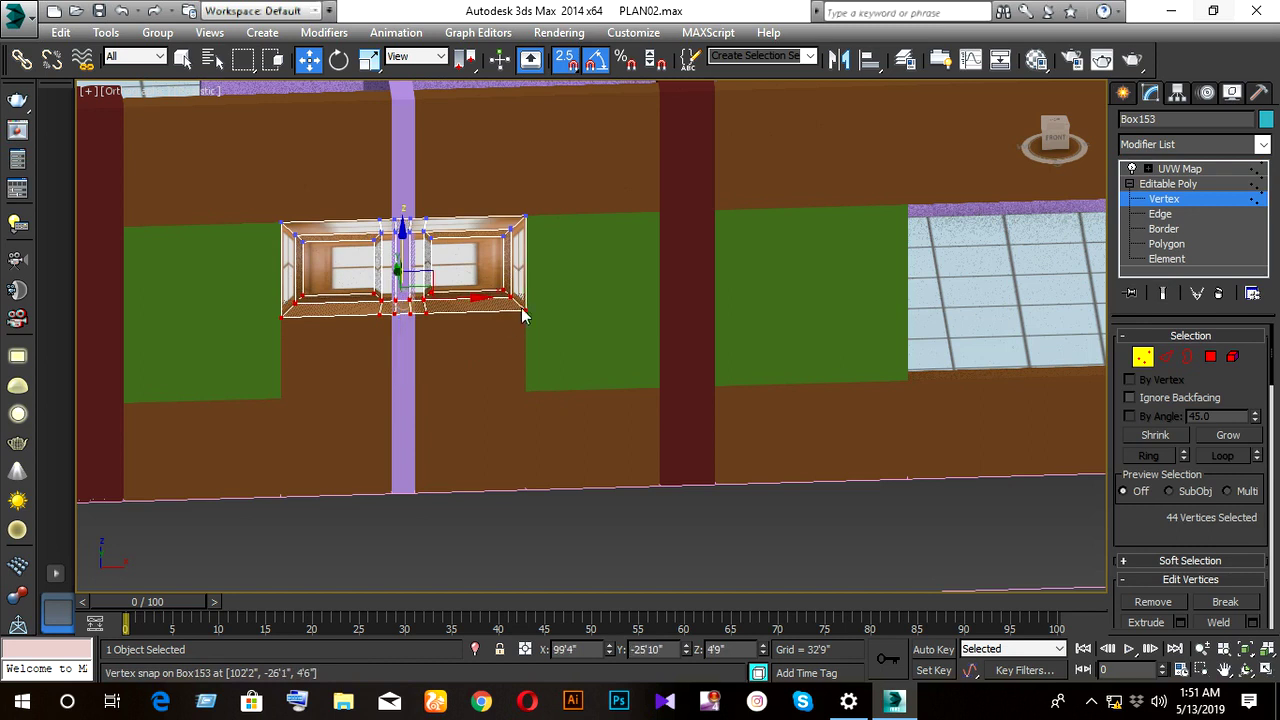
{"action": "left_click_drag", "start_coordinate": [524, 292], "coordinate": [524, 283]}
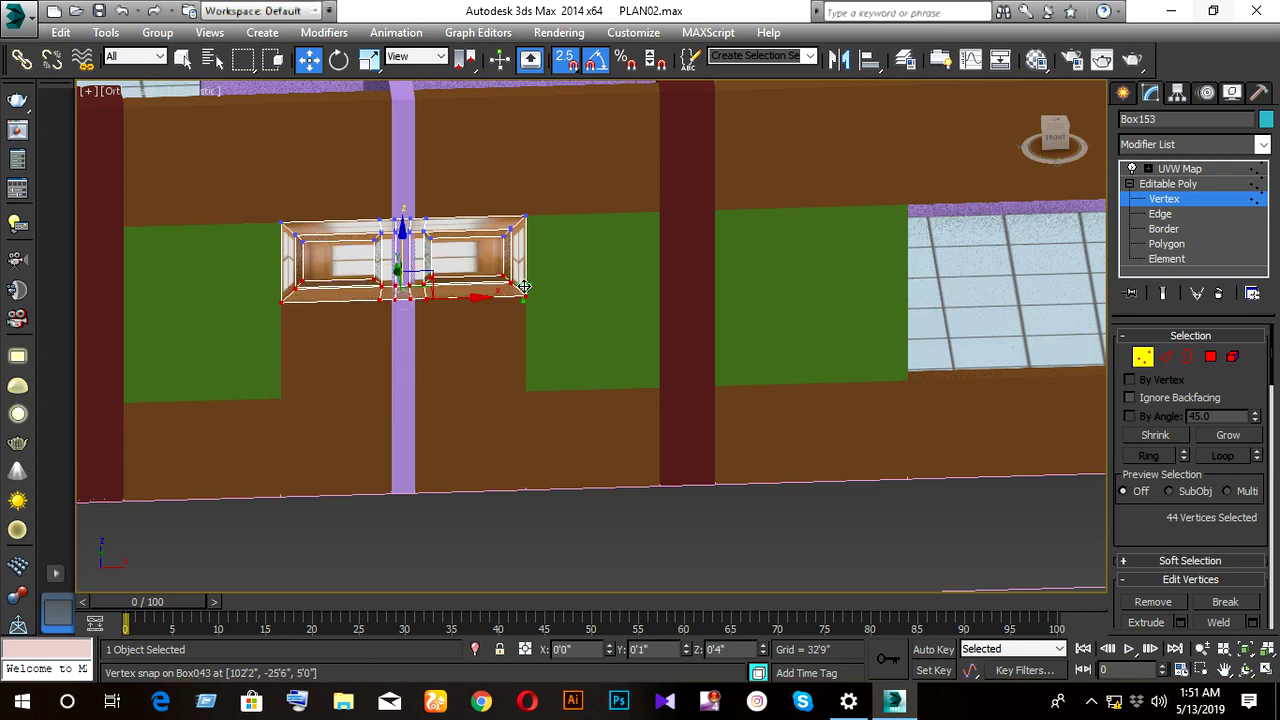
{"action": "scroll", "coordinate": [486, 308], "scroll_direction": "up", "scroll_amount": 2}
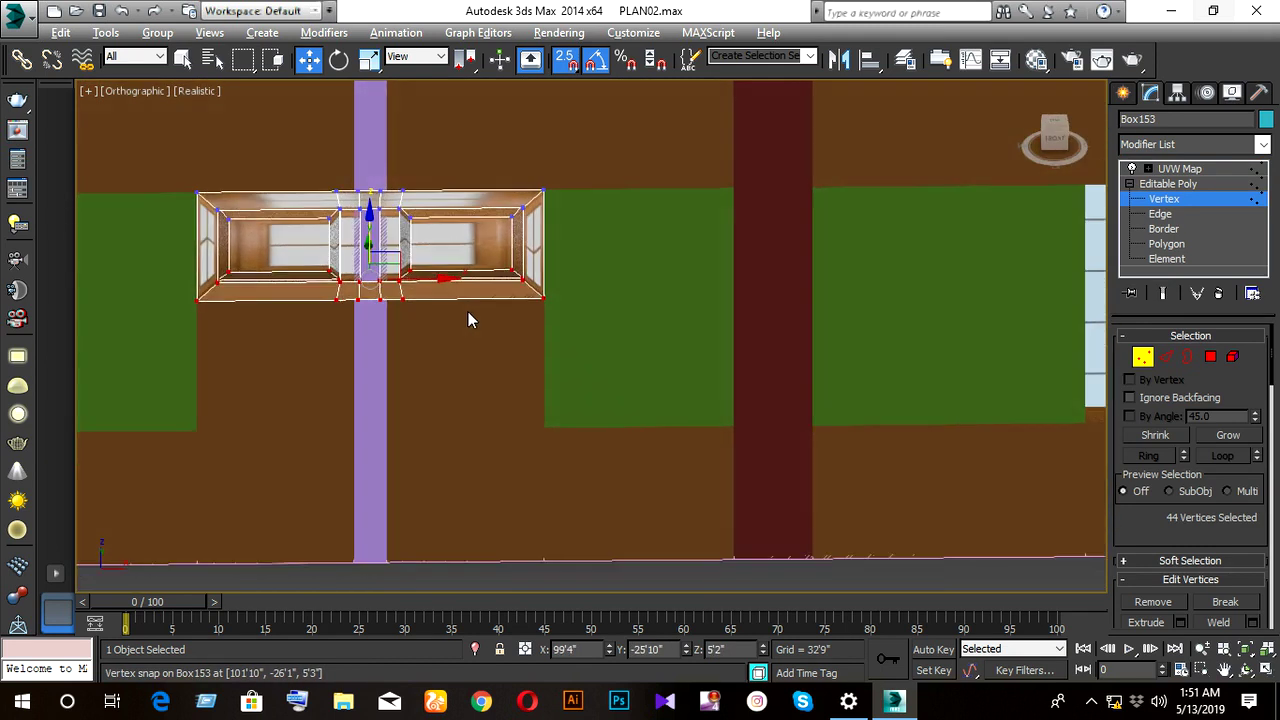
{"action": "mouse_move", "coordinate": [468, 320]}
{"action": "middle_mouse_down", "text": "alt"}
{"action": "mouse_move", "coordinate": [451, 320]}
{"action": "mouse_move", "coordinate": [466, 323]}
{"action": "mouse_move", "coordinate": [463, 362]}
{"action": "middle_mouse_up", "text": "alt"}
{"action": "left_click", "coordinate": [1141, 358]}
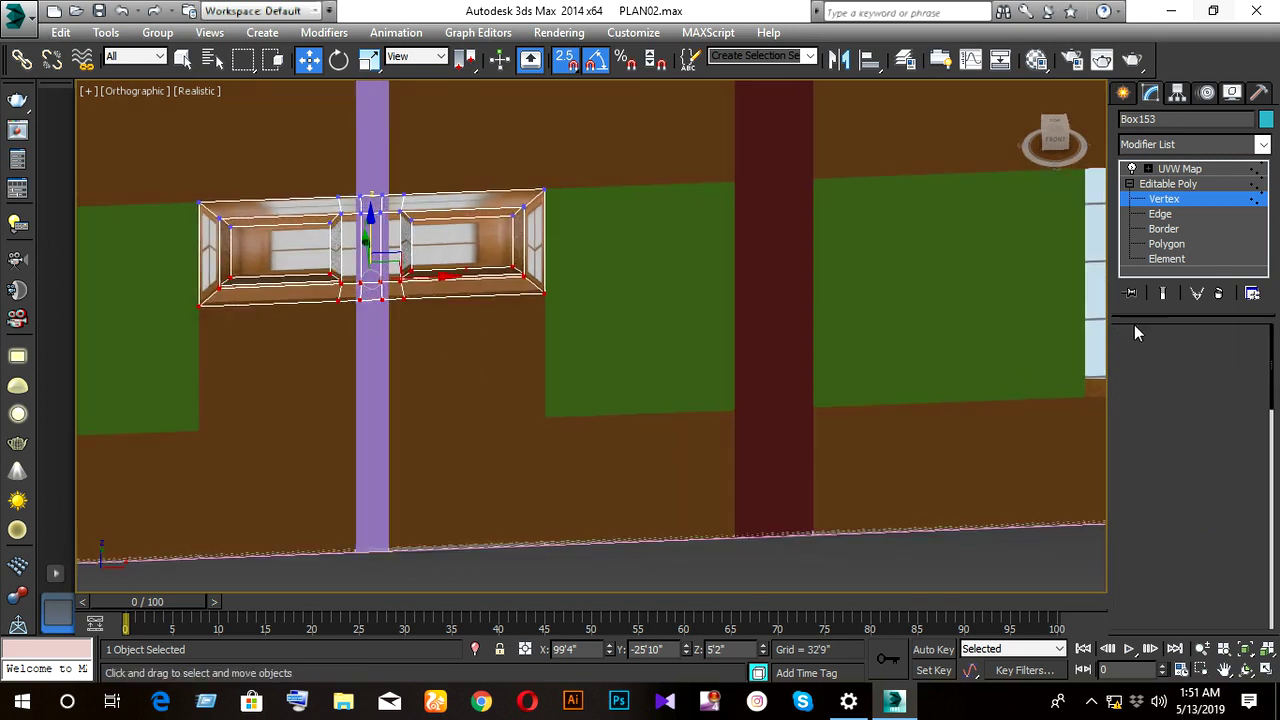
- Scale the window's UVW Map gizmo to X 140 and Z 86
{"action": "left_click", "coordinate": [1148, 169]}
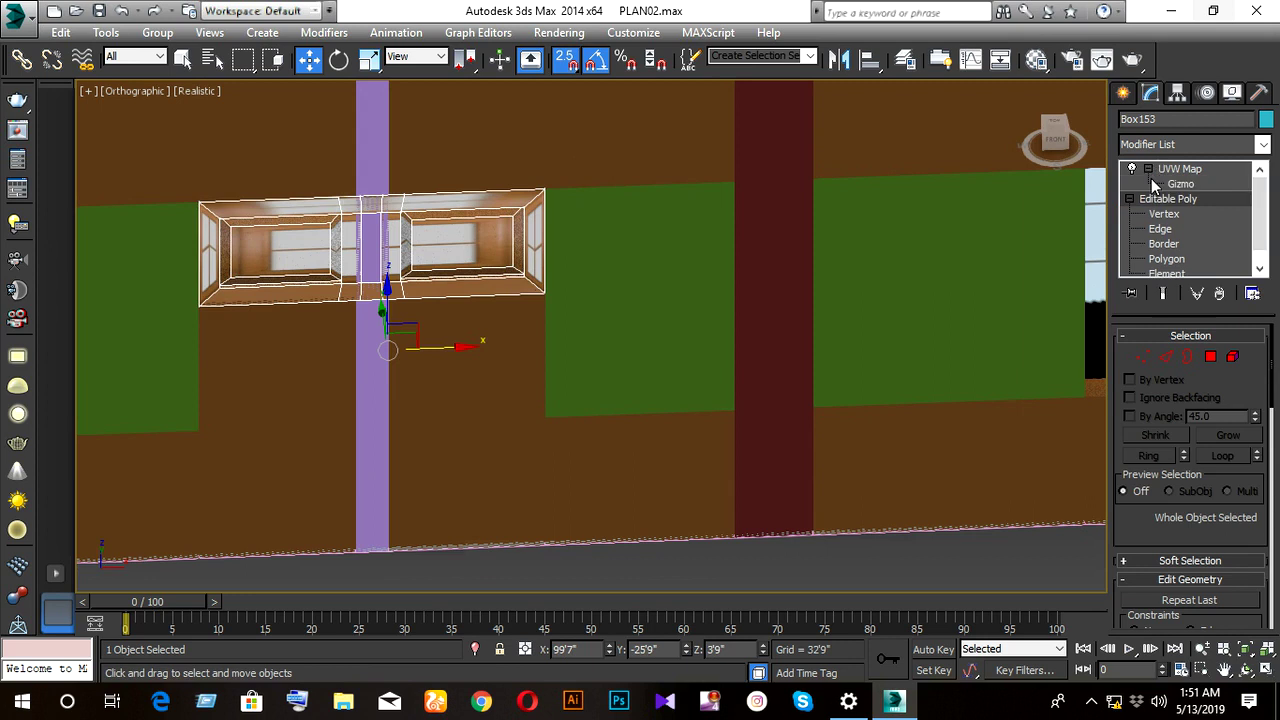
{"action": "left_click", "coordinate": [1165, 184]}
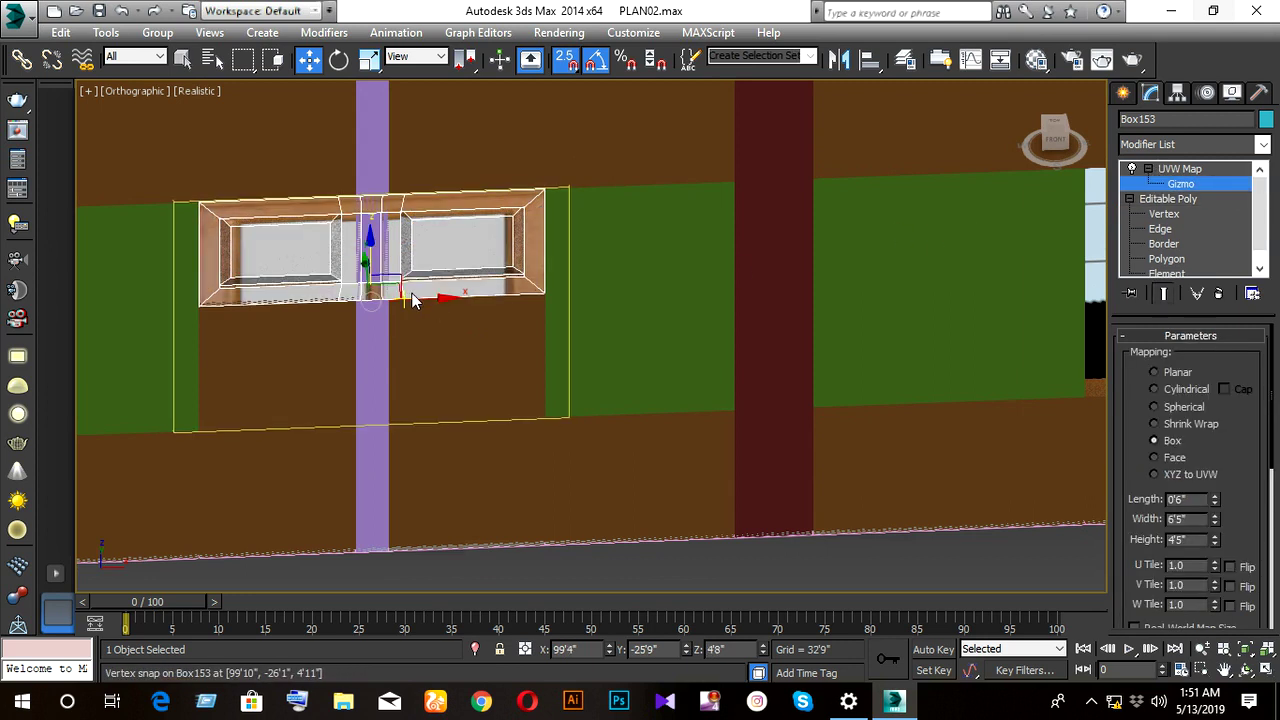
{"action": "key", "text": "r"}
{"action": "left_click_drag", "start_coordinate": [355, 296], "coordinate": [330, 308]}
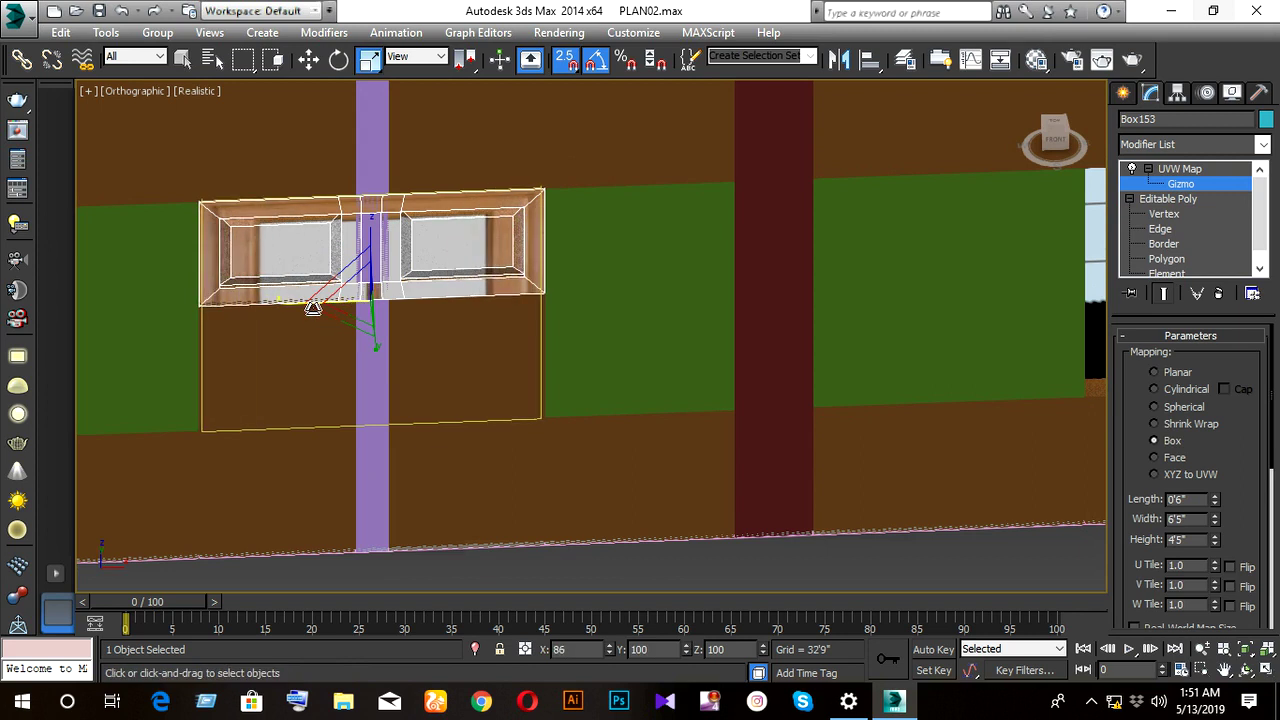
{"action": "mouse_move", "coordinate": [330, 308]}
{"action": "left_mouse_down"}
{"action": "mouse_move", "coordinate": [273, 312]}
{"action": "mouse_move", "coordinate": [289, 316]}
{"action": "left_mouse_up"}
{"action": "left_click_drag", "start_coordinate": [368, 250], "coordinate": [373, 264]}
- Orbit and zoom around the window to inspect how the wood texture fits
{"action": "key", "text": "w"}
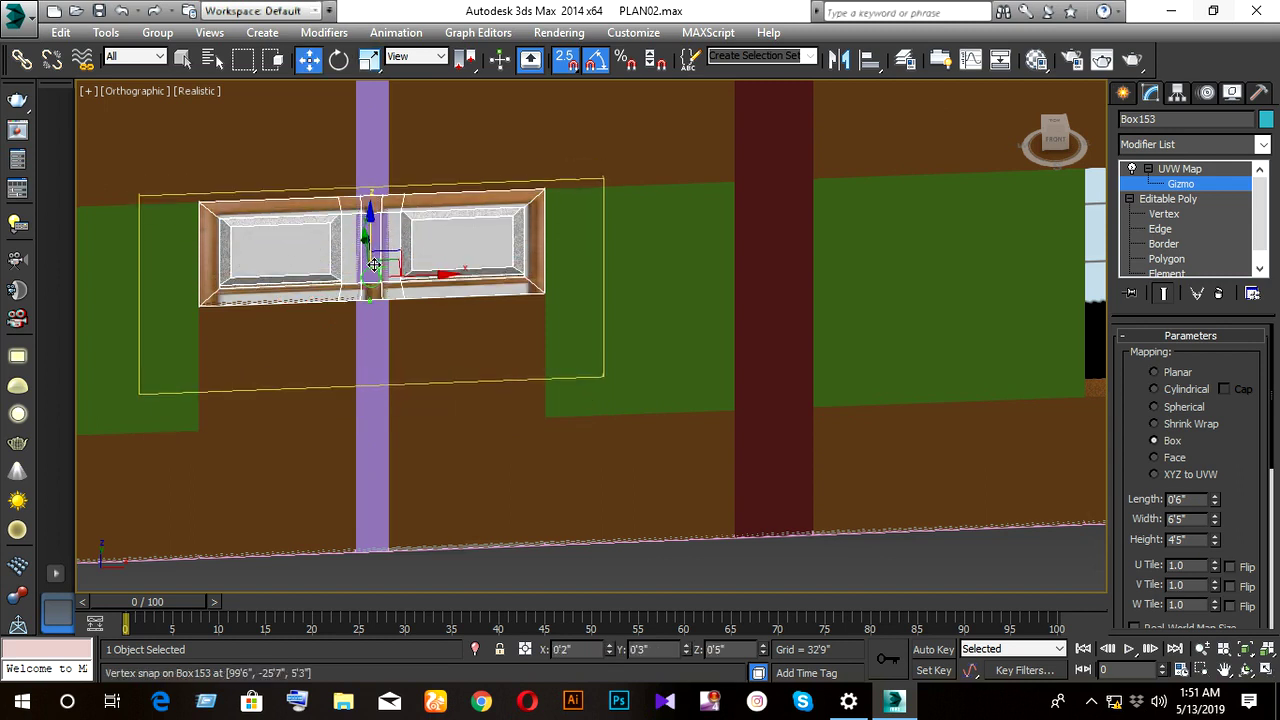
{"action": "mouse_move", "coordinate": [486, 329]}
{"action": "middle_mouse_down", "text": "alt"}
{"action": "mouse_move", "coordinate": [397, 366]}
{"action": "mouse_move", "coordinate": [492, 405]}
{"action": "mouse_move", "coordinate": [457, 414]}
{"action": "mouse_move", "coordinate": [480, 420]}
{"action": "mouse_move", "coordinate": [426, 366]}
{"action": "mouse_move", "coordinate": [654, 383]}
{"action": "middle_mouse_up", "text": "alt"}
{"action": "scroll", "coordinate": [470, 378], "scroll_direction": "up", "scroll_amount": 3}
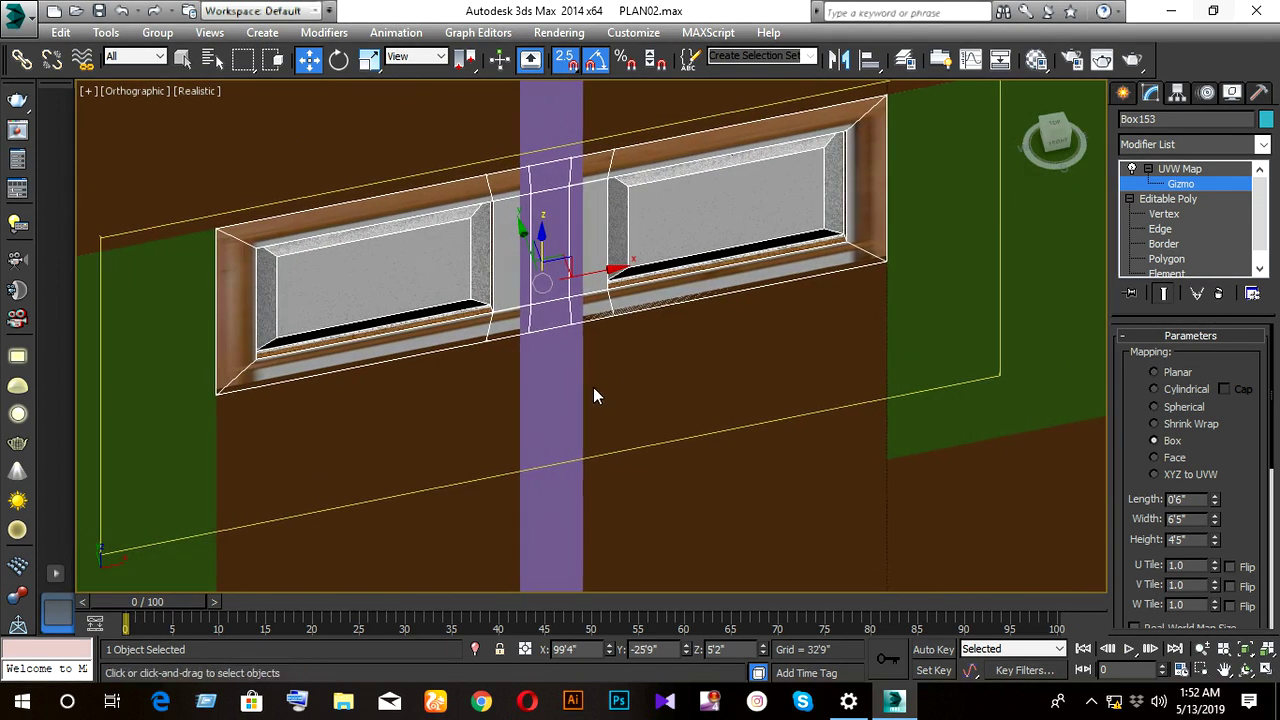
{"action": "mouse_move", "coordinate": [582, 388]}
{"action": "middle_mouse_down", "text": "alt"}
{"action": "mouse_move", "coordinate": [638, 379]}
{"action": "mouse_move", "coordinate": [598, 372]}
{"action": "mouse_move", "coordinate": [586, 339]}
{"action": "mouse_move", "coordinate": [1014, 193]}
{"action": "middle_mouse_up", "text": "alt"}
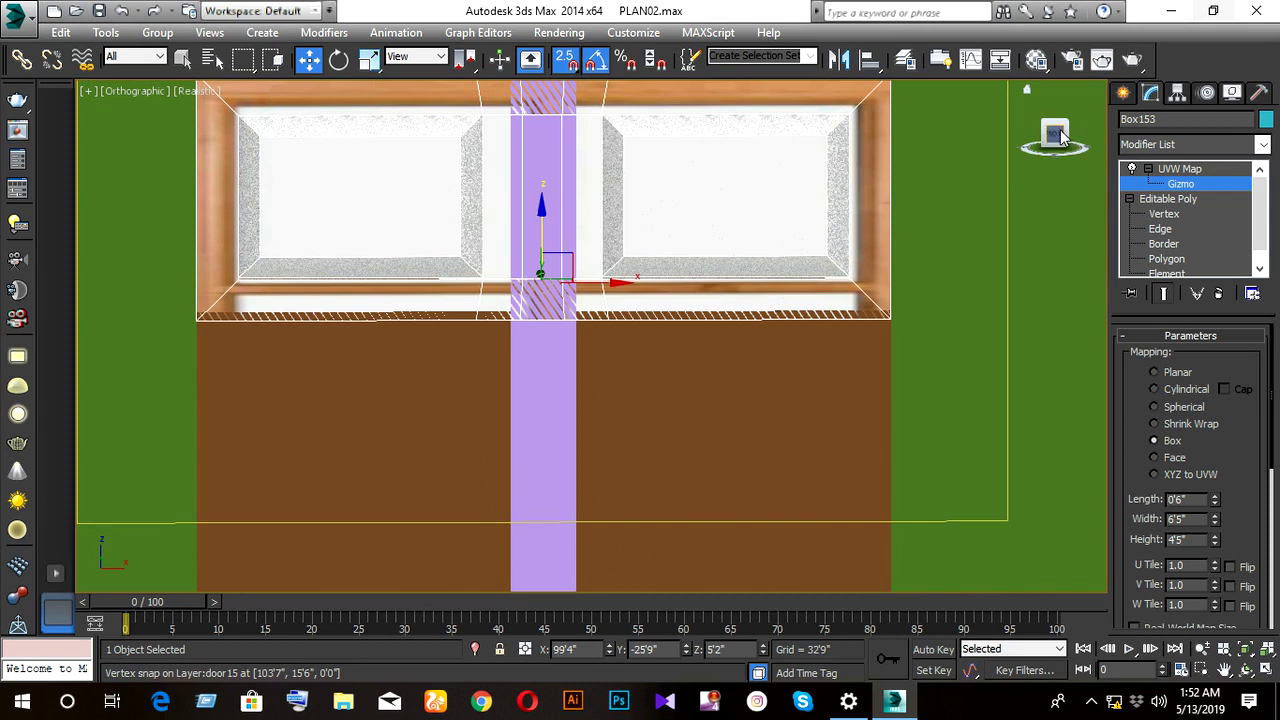
{"action": "scroll", "coordinate": [780, 235], "scroll_direction": "down", "scroll_amount": 1}
{"action": "scroll", "coordinate": [700, 270], "scroll_direction": "down", "scroll_amount": 1}
{"action": "scroll", "coordinate": [620, 300], "scroll_direction": "down", "scroll_amount": 2}
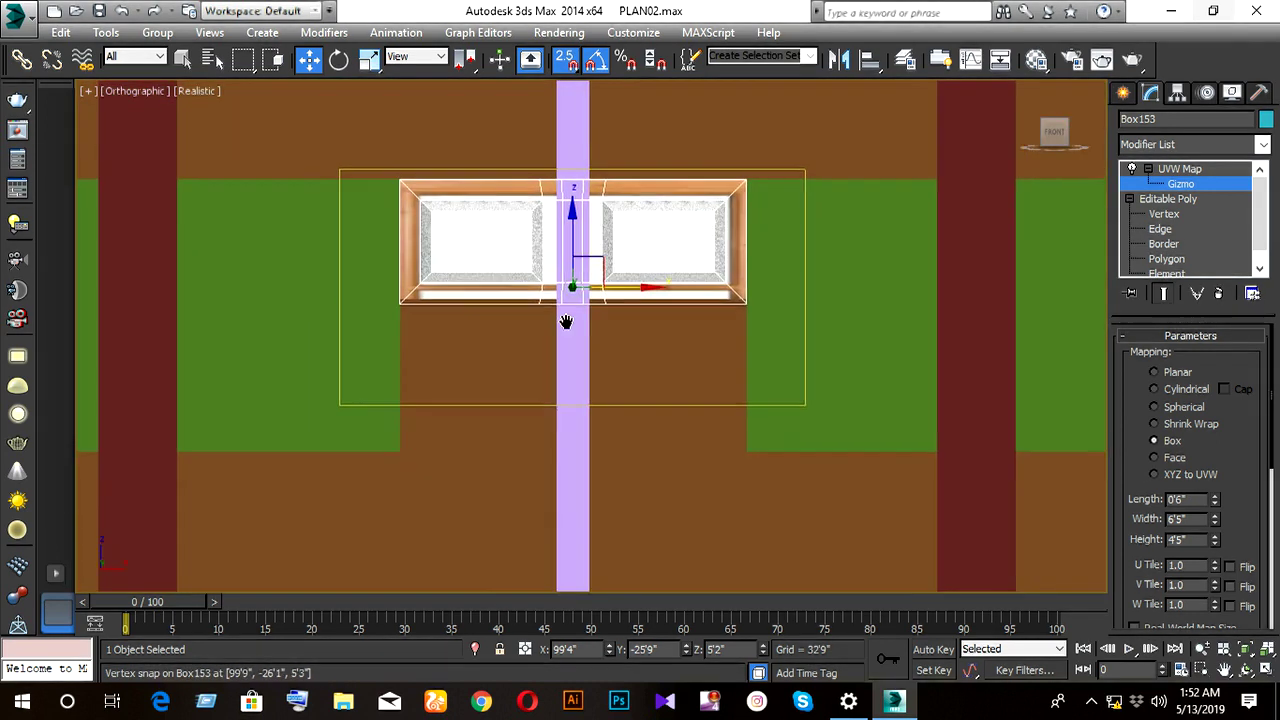
{"action": "scroll", "coordinate": [610, 340], "scroll_direction": "down", "scroll_amount": 1}
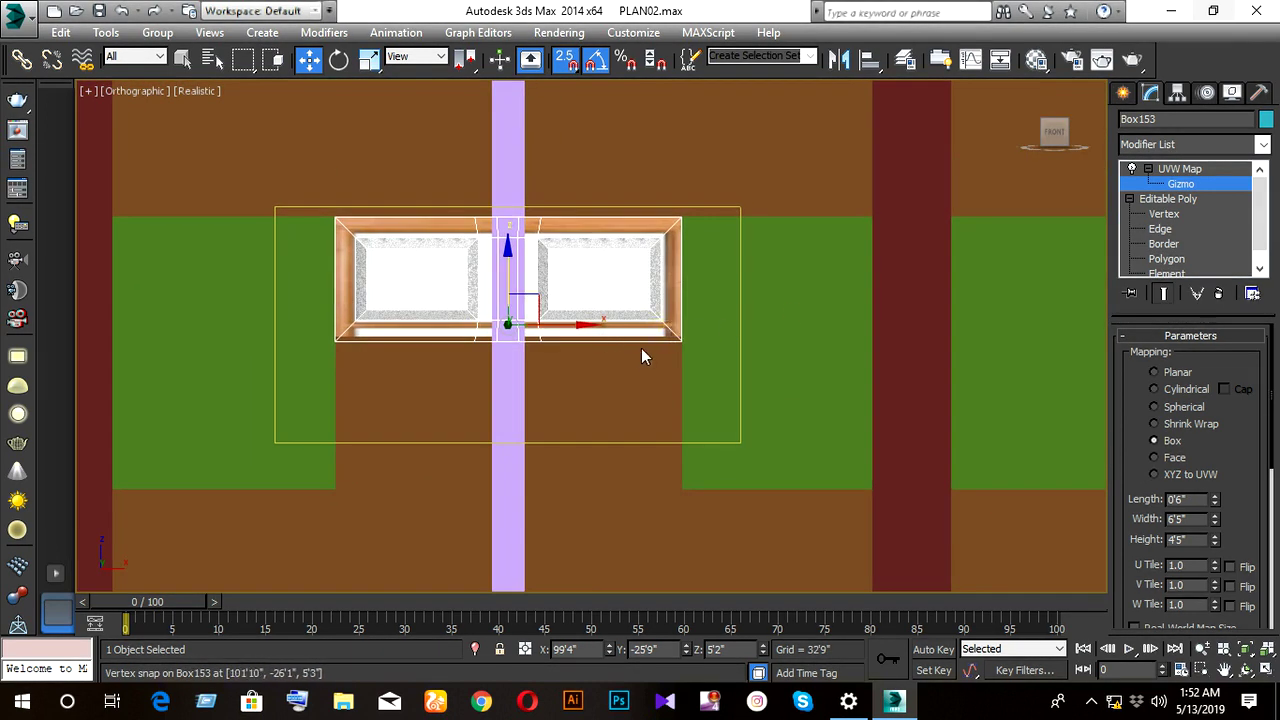
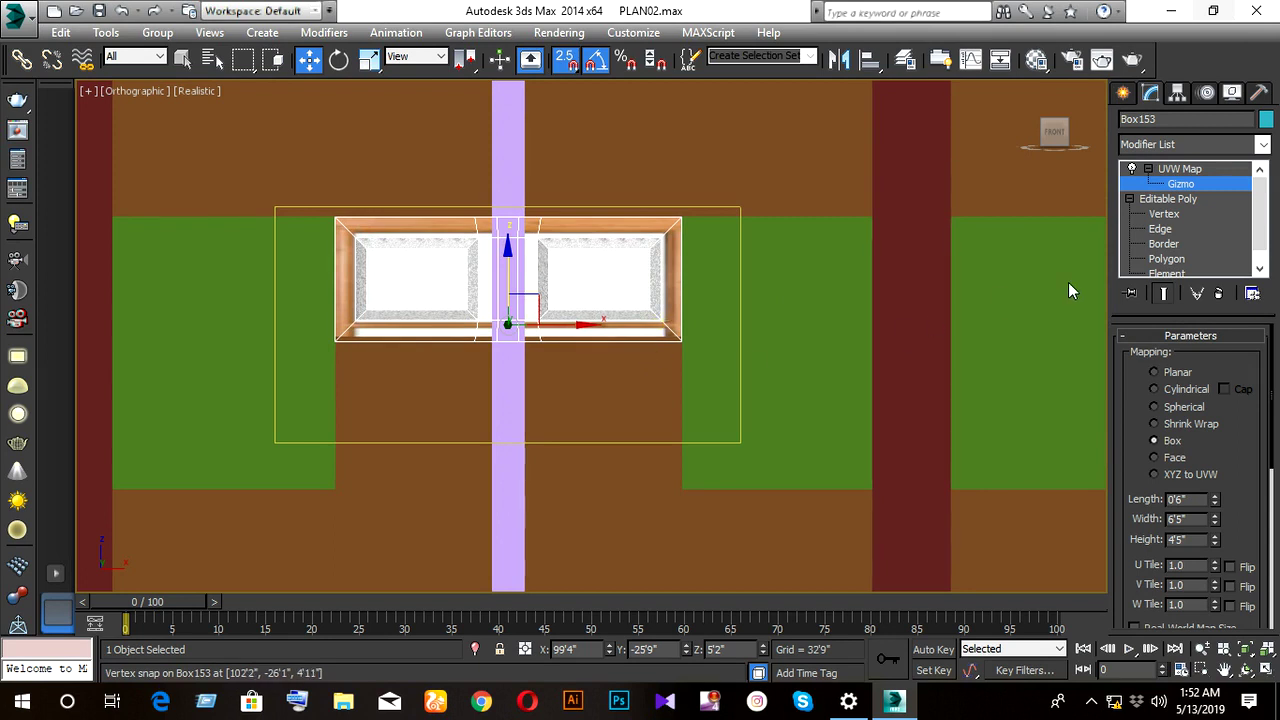
- Enter vertex editing on the window box and undo the accidental vertex stretch
{"action": "left_click", "coordinate": [1160, 192]}
{"action": "left_click", "coordinate": [1160, 214]}
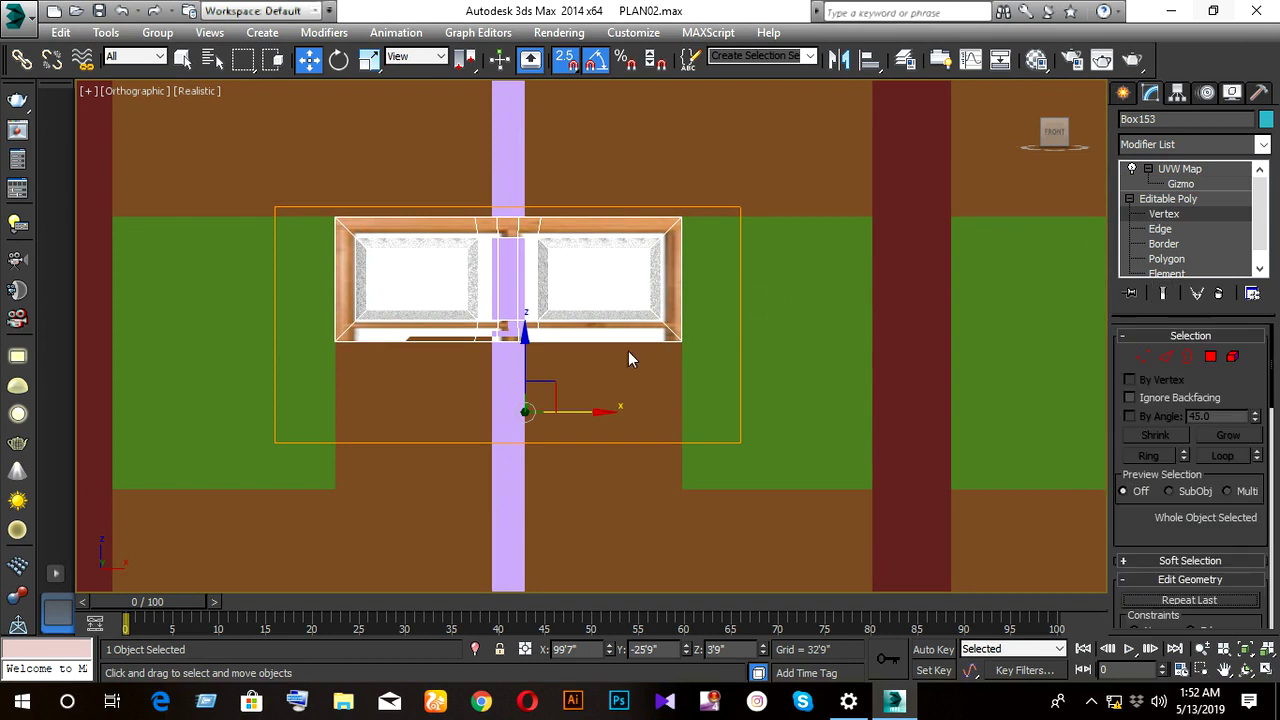
{"action": "left_click_drag", "start_coordinate": [288, 299], "coordinate": [290, 300]}
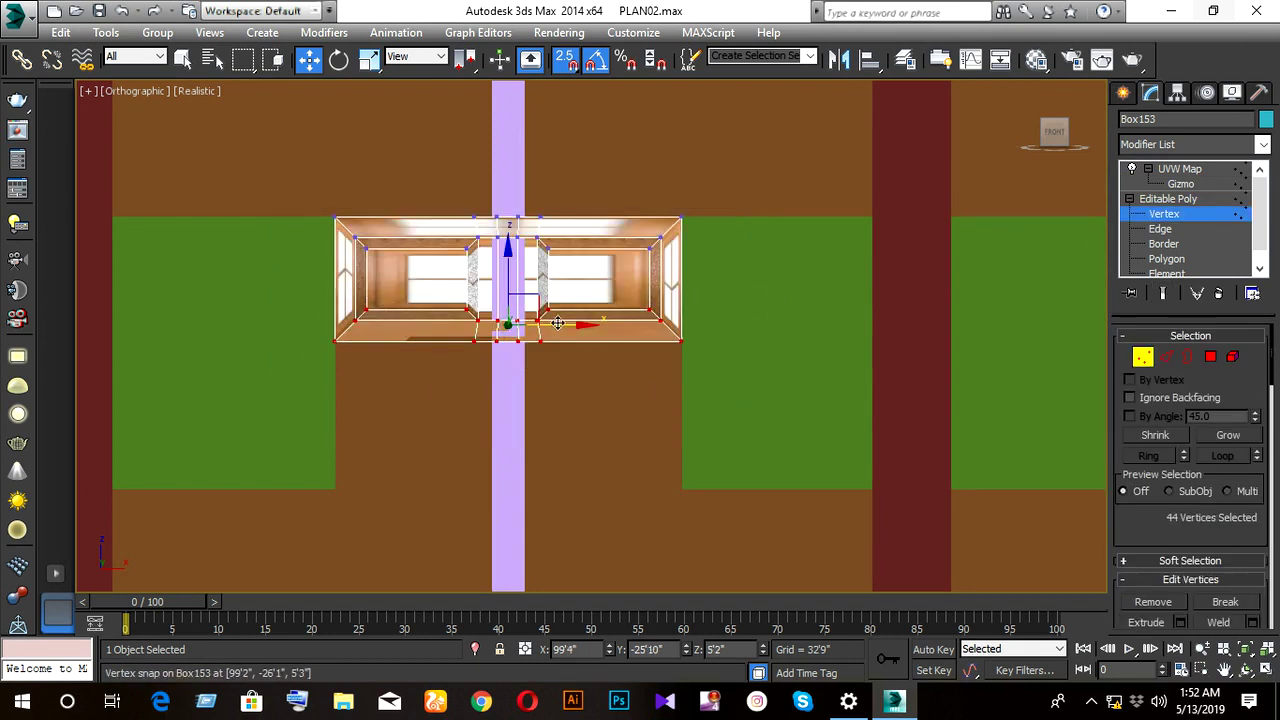
{"action": "scroll", "coordinate": [645, 350], "scroll_direction": "up", "scroll_amount": 3}
{"action": "left_click_drag", "start_coordinate": [730, 334], "coordinate": [730, 323]}
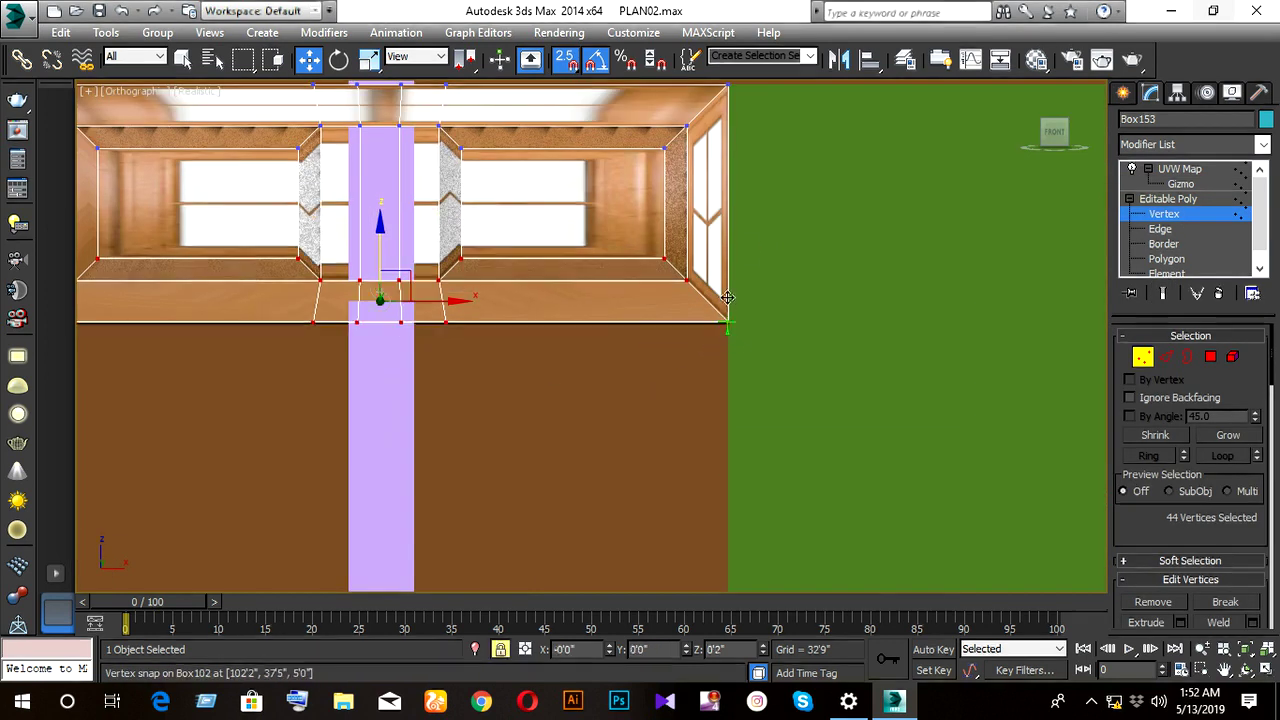
{"action": "scroll", "coordinate": [620, 343], "scroll_direction": "down", "scroll_amount": 3}
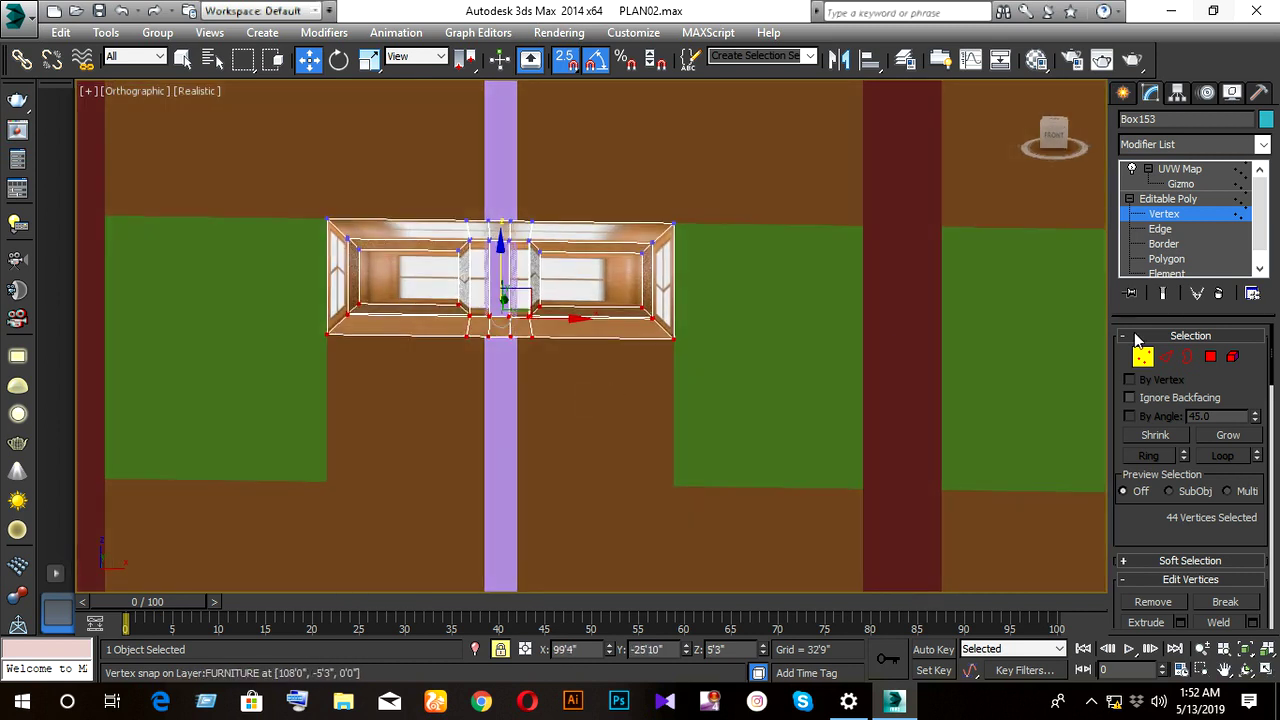
{"action": "left_click", "coordinate": [1143, 357]}
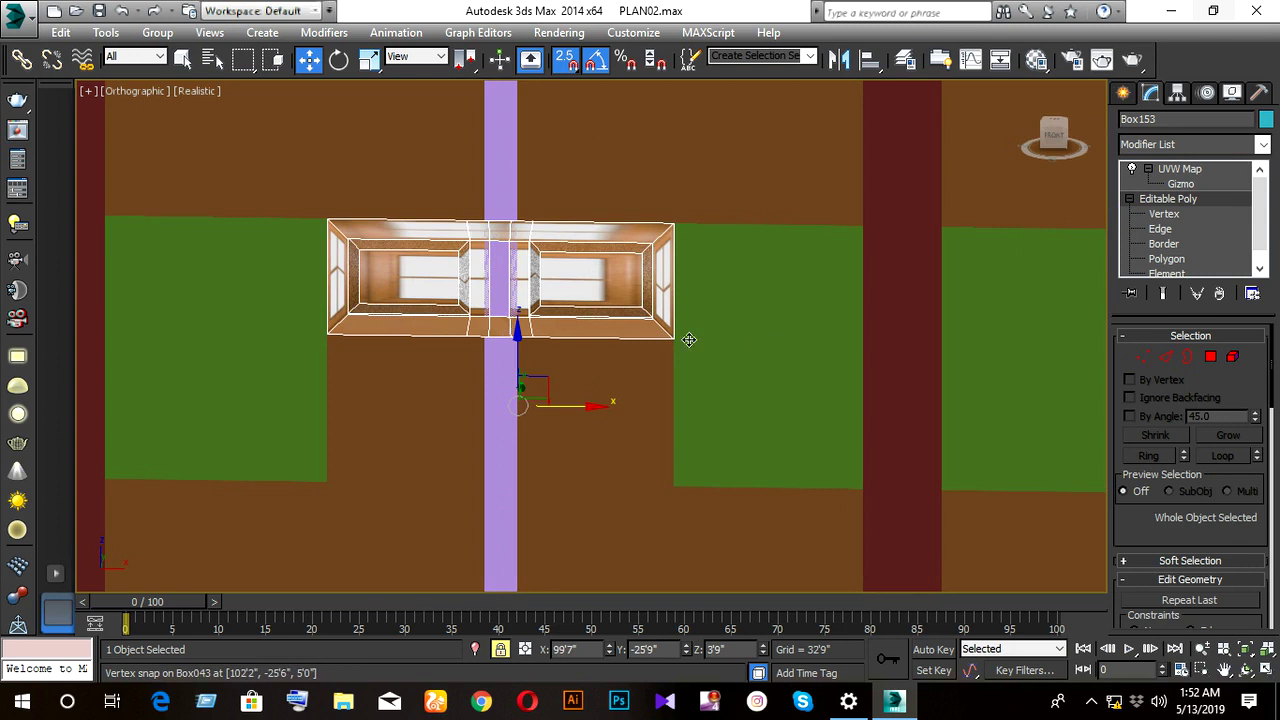
{"action": "left_click", "coordinate": [1143, 357]}
{"action": "key", "text": "ctrl+z"}
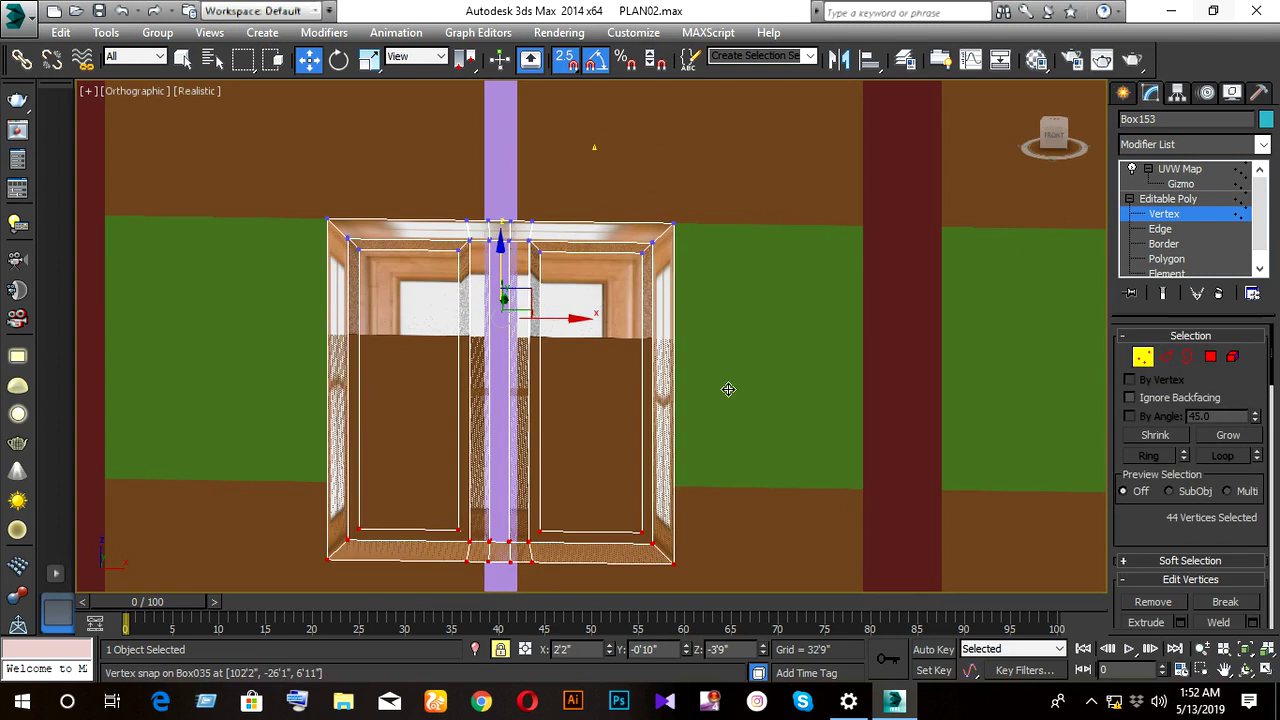
{"action": "key", "text": "ctrl+z"}
{"action": "key", "text": "ctrl+z"}
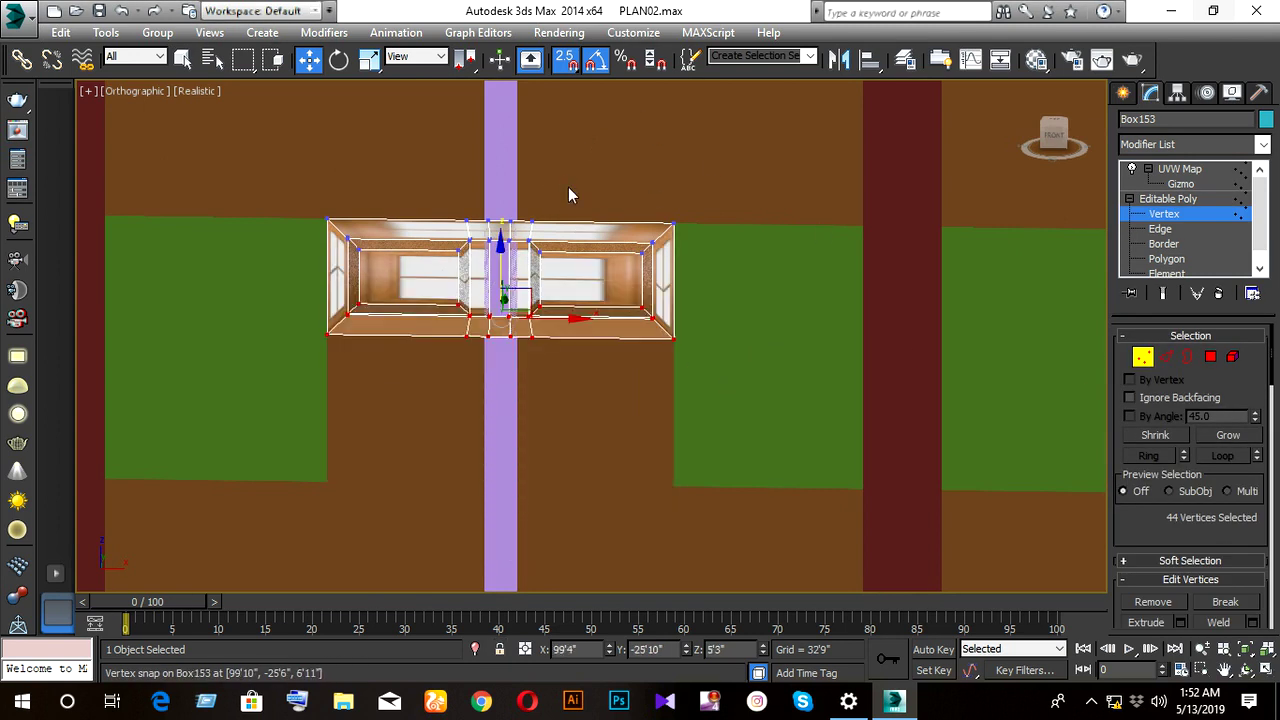
{"action": "key", "text": "ctrl+z"}
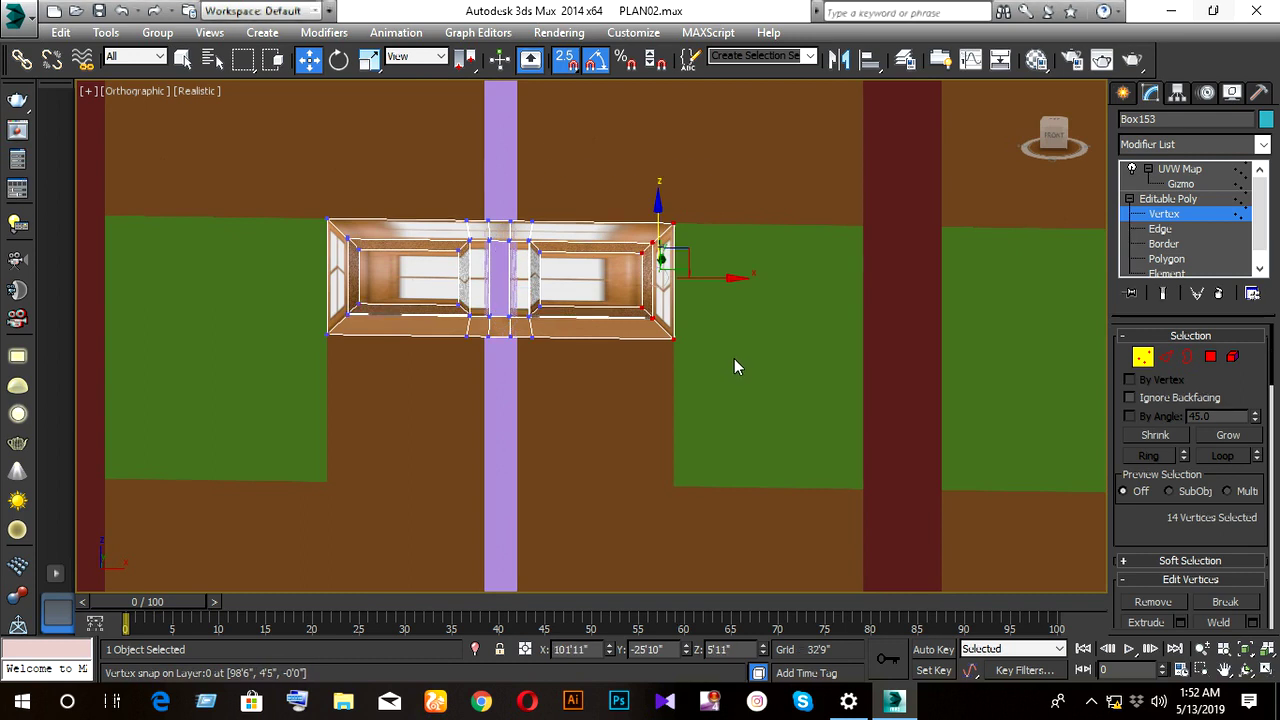
{"action": "key", "text": "ctrl+z"}
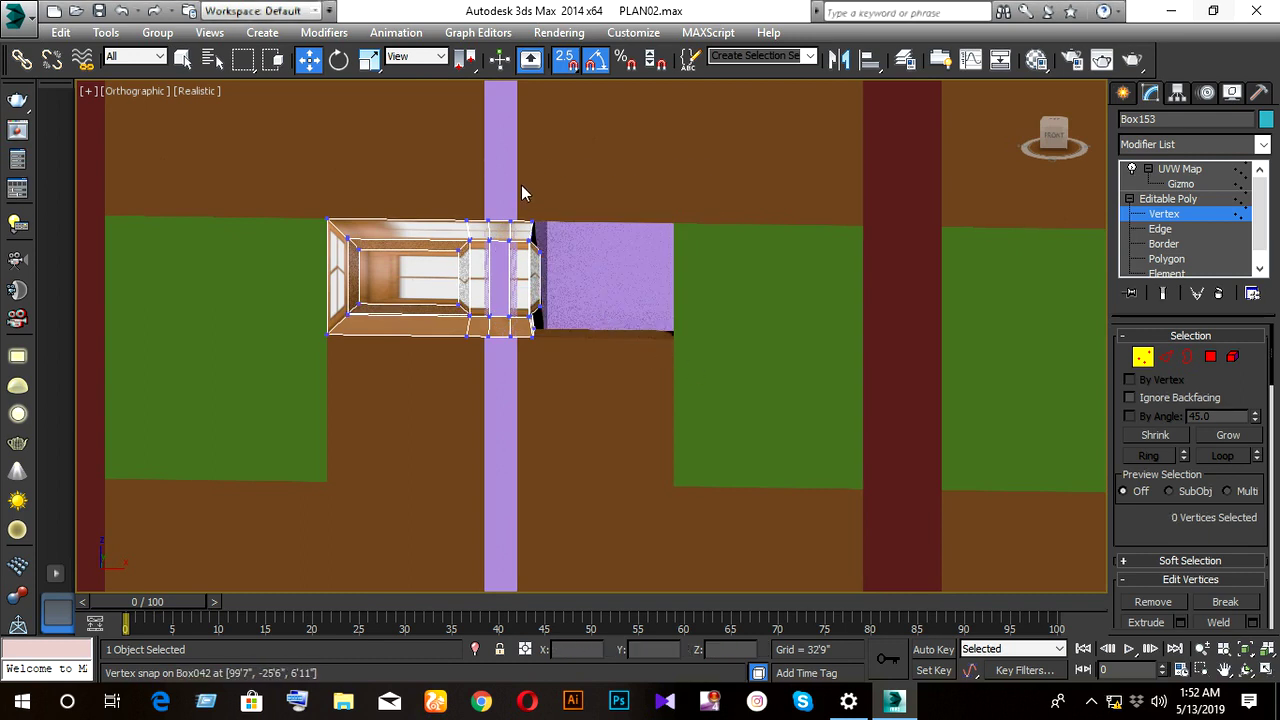
- Delete the leftover right-side vertices of the window box
{"action": "left_click_drag", "start_coordinate": [494, 187], "coordinate": [575, 307]}
{"action": "left_click_drag", "start_coordinate": [598, 399], "coordinate": [605, 396]}
{"action": "key", "text": "Delete"}
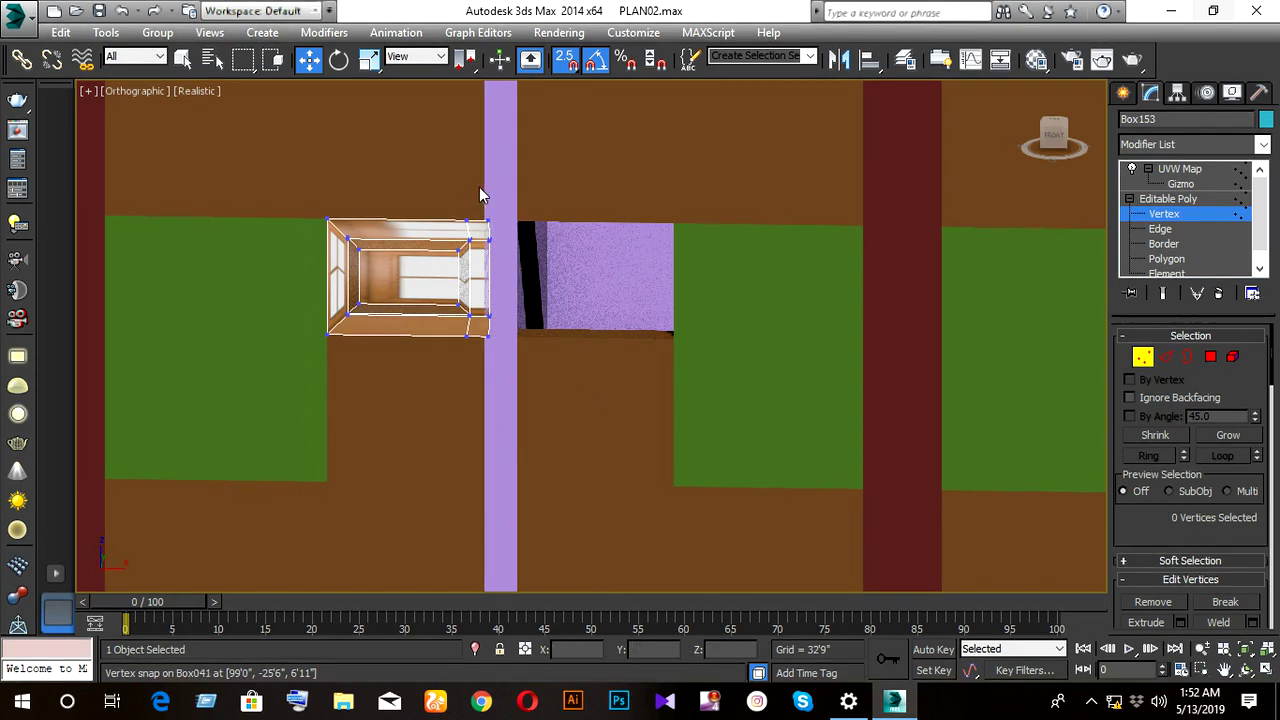
- Move the box's right-edge vertices and snap them against the purple pillar
{"action": "left_click_drag", "start_coordinate": [480, 187], "coordinate": [523, 355]}
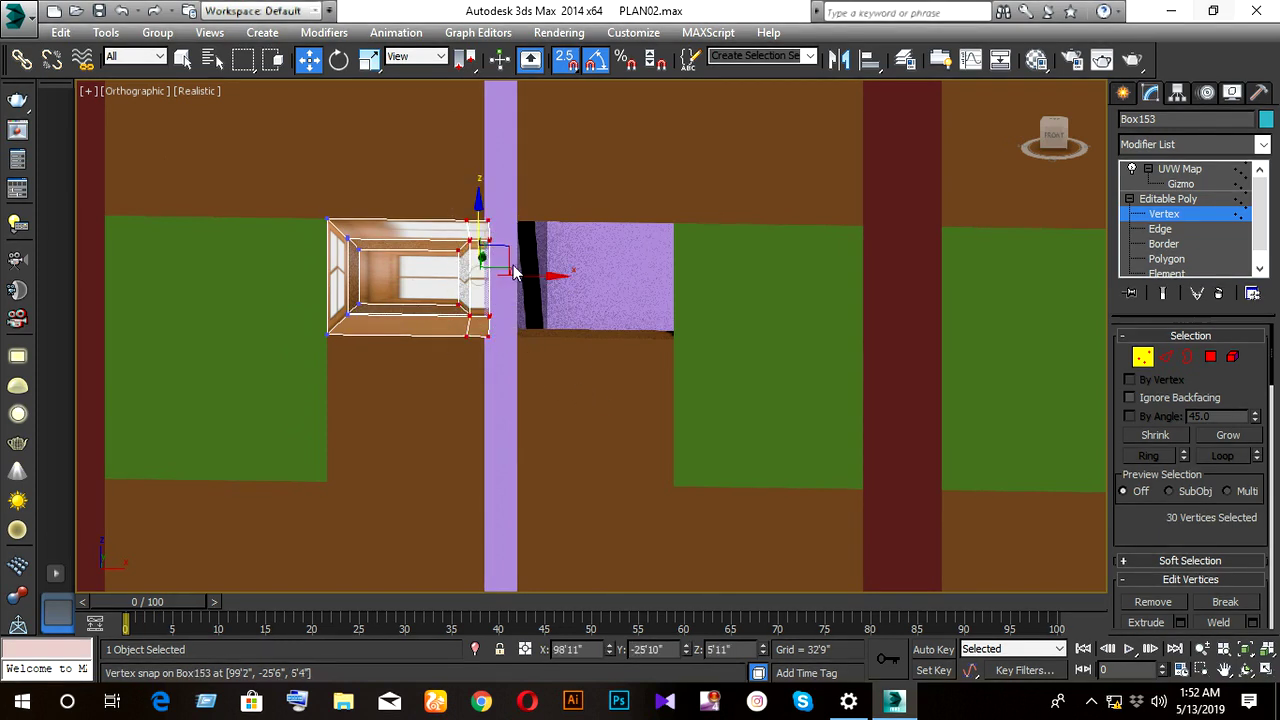
{"action": "mouse_move", "coordinate": [531, 274]}
{"action": "left_mouse_down"}
{"action": "mouse_move", "coordinate": [479, 157]}
{"action": "mouse_move", "coordinate": [484, 86]}
{"action": "left_mouse_up"}
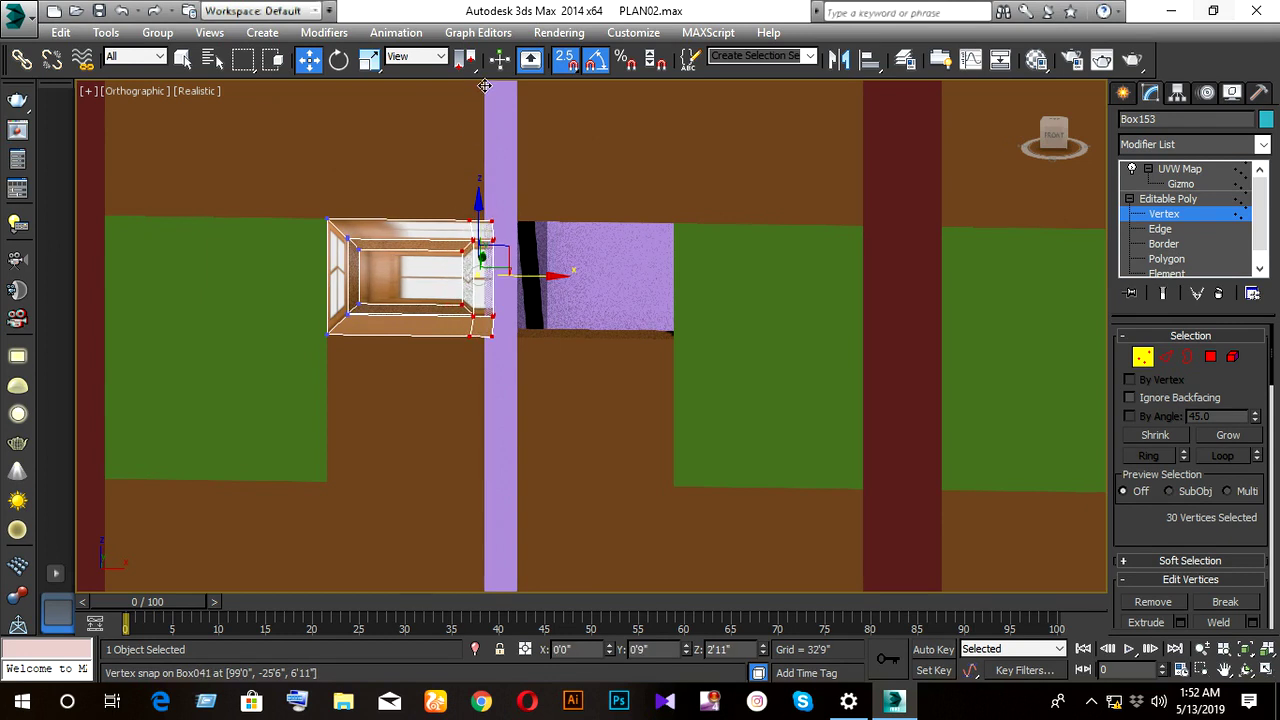
{"action": "key", "text": "s"}
{"action": "left_click_drag", "start_coordinate": [484, 86], "coordinate": [479, 85]}
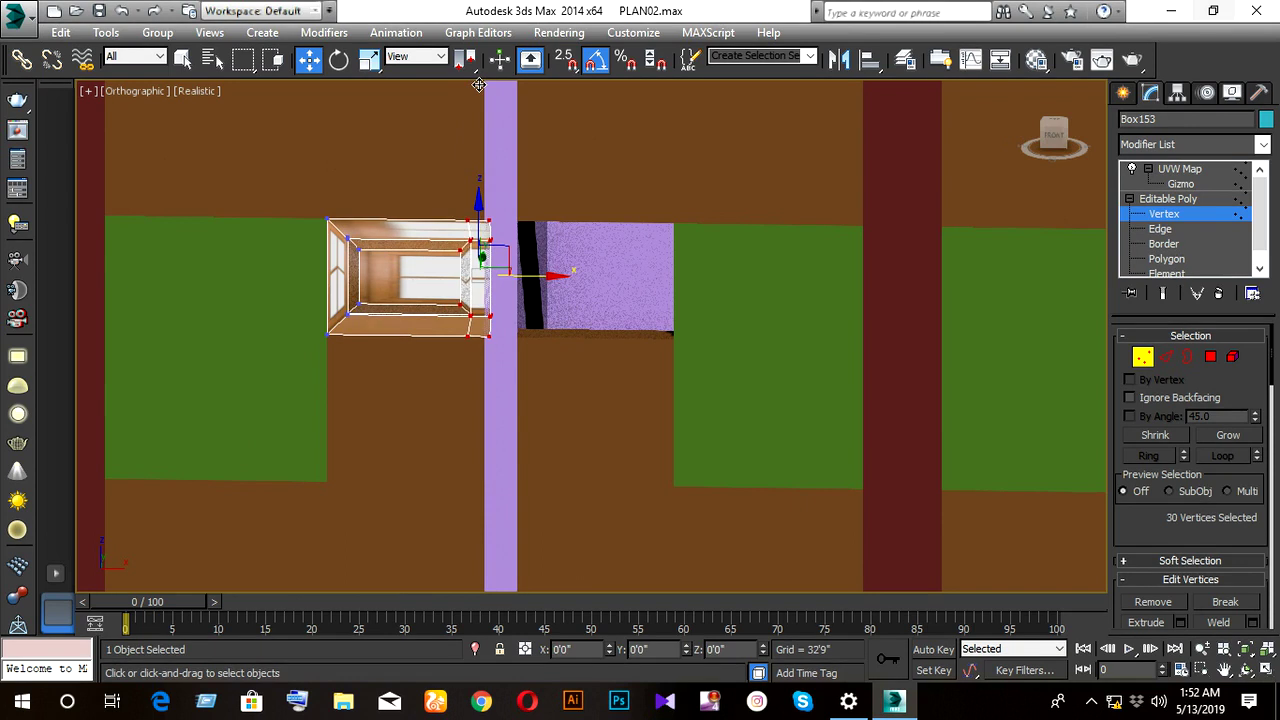
{"action": "key", "text": "s"}
{"action": "left_click_drag", "start_coordinate": [482, 262], "coordinate": [485, 335]}
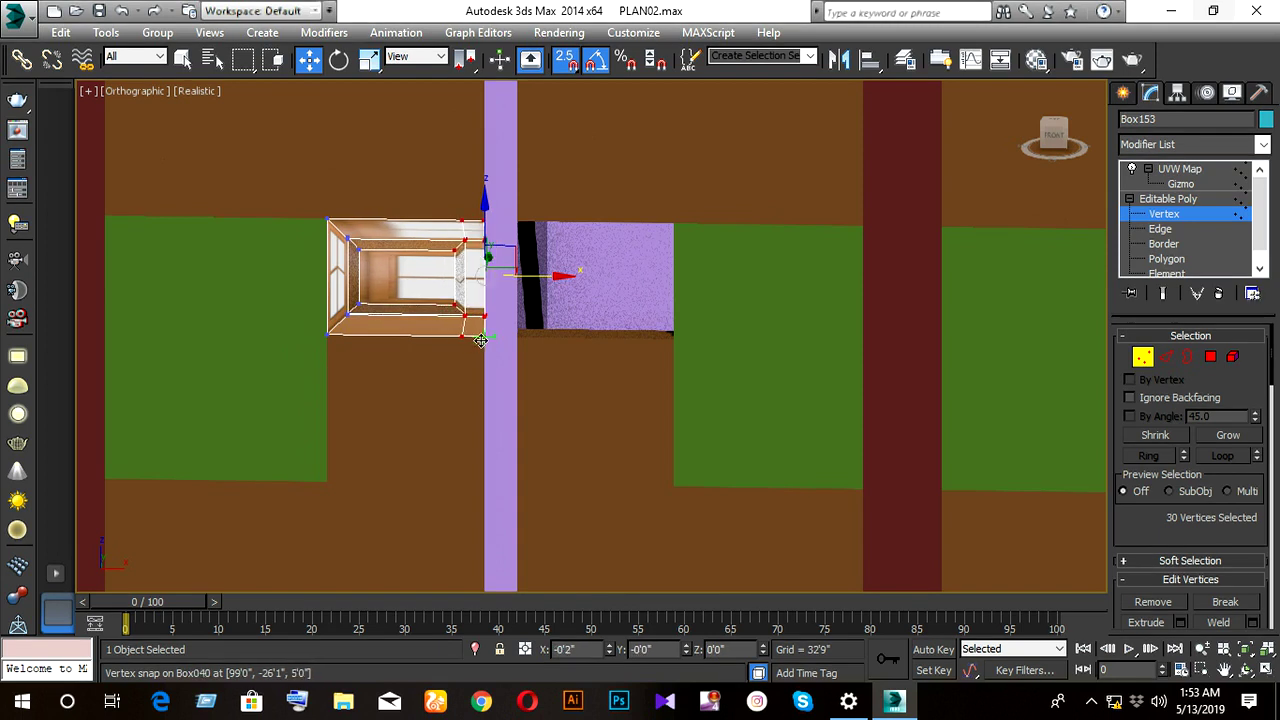
- Move and shrink the UVW Map gizmo onto the shortened window box
{"action": "left_click", "coordinate": [1165, 213]}
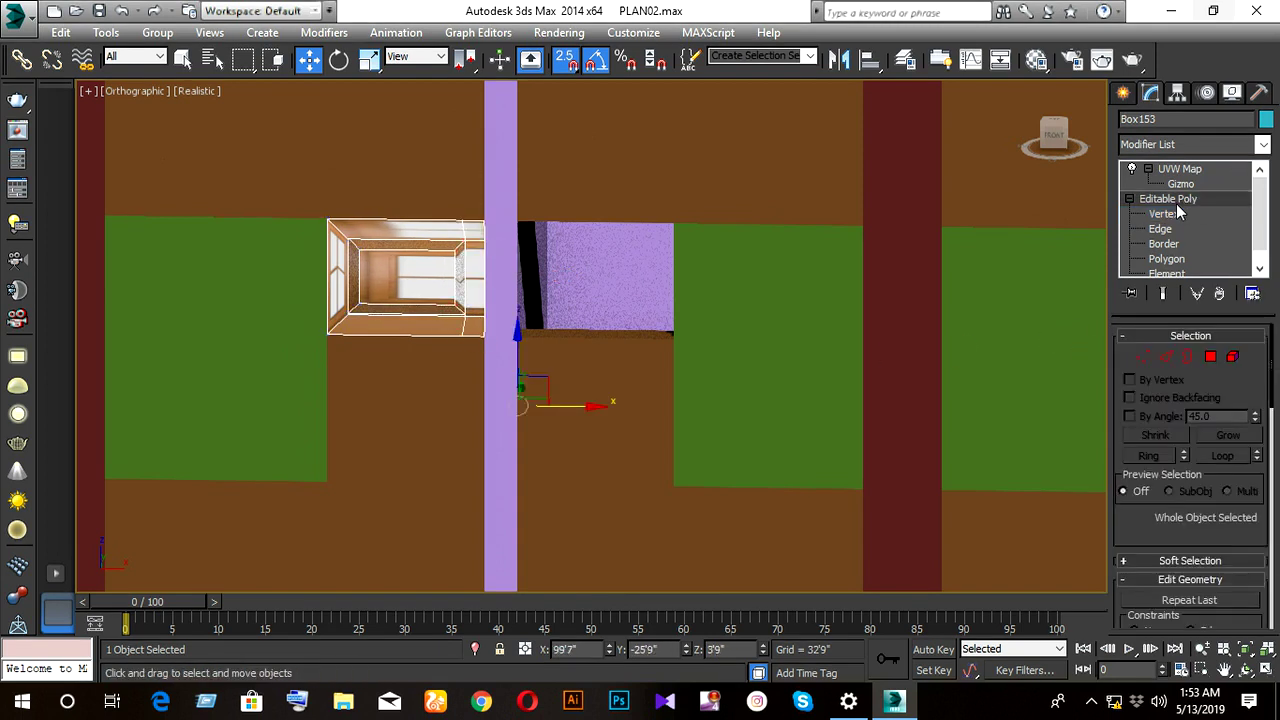
{"action": "left_click", "coordinate": [1178, 169]}
{"action": "left_click", "coordinate": [1207, 181]}
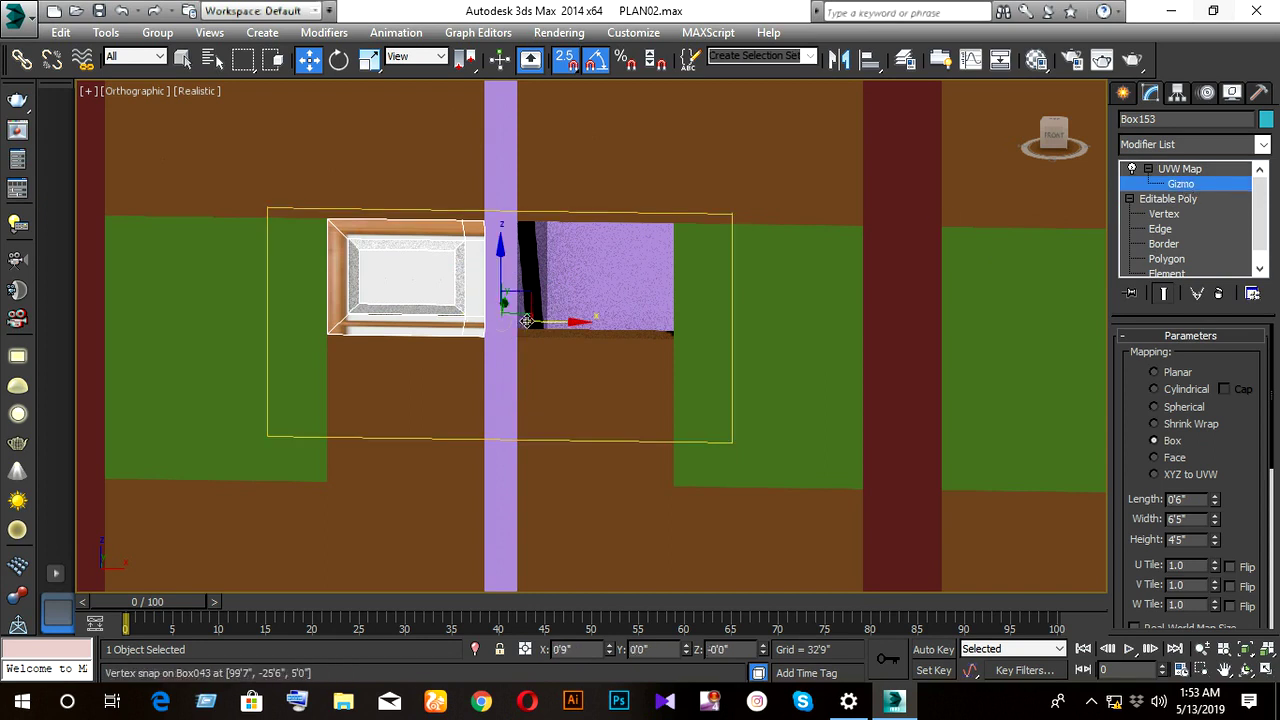
{"action": "left_click_drag", "start_coordinate": [526, 321], "coordinate": [328, 314]}
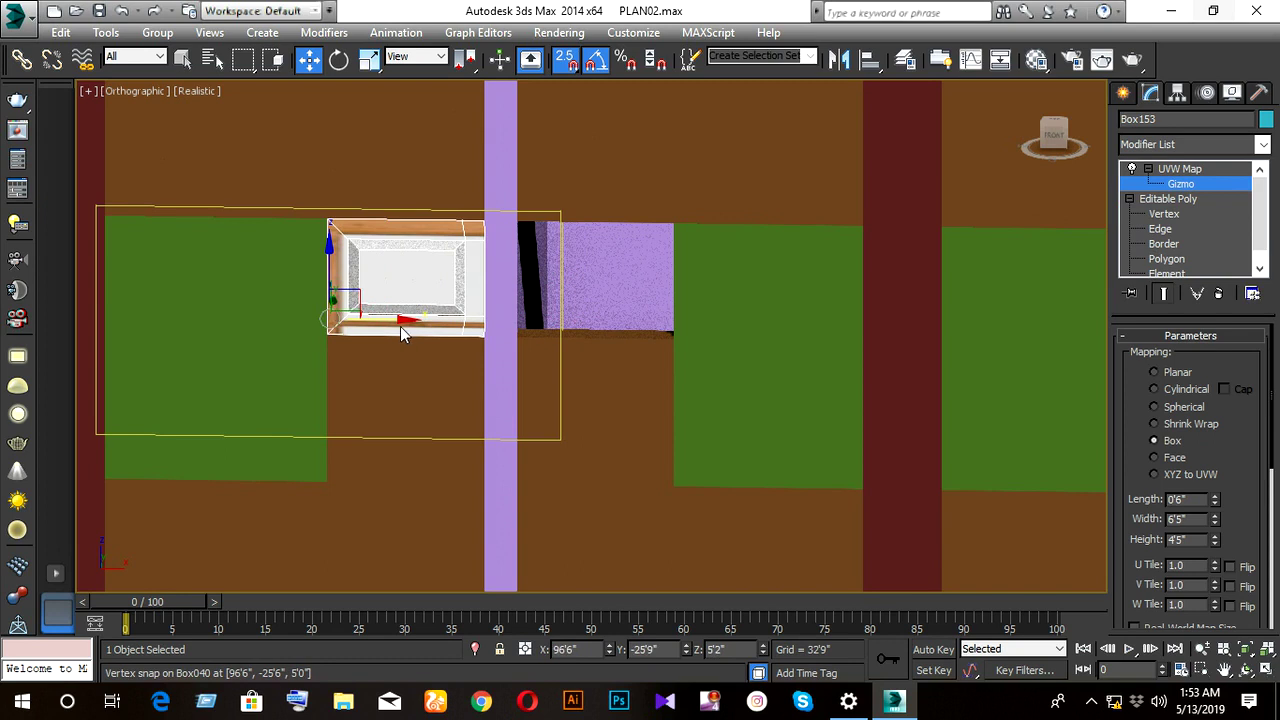
{"action": "key", "text": "r"}
{"action": "left_click_drag", "start_coordinate": [339, 310], "coordinate": [362, 357]}
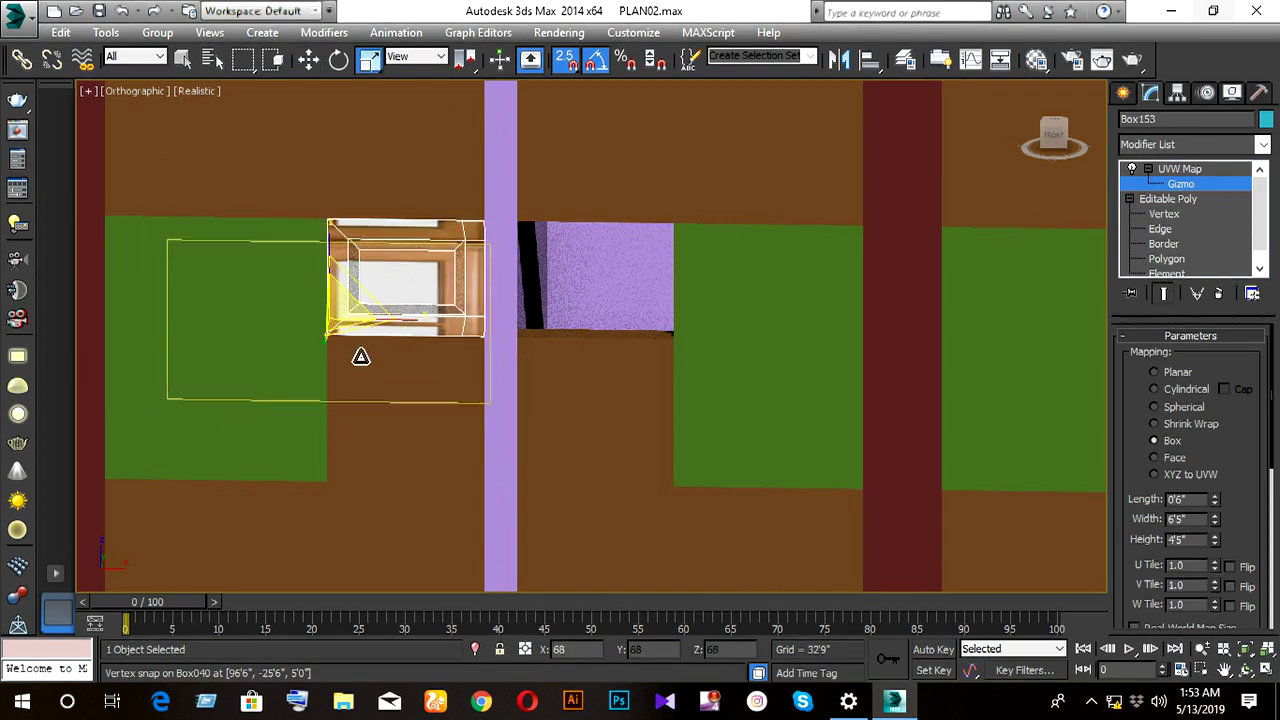
{"action": "key", "text": "w"}
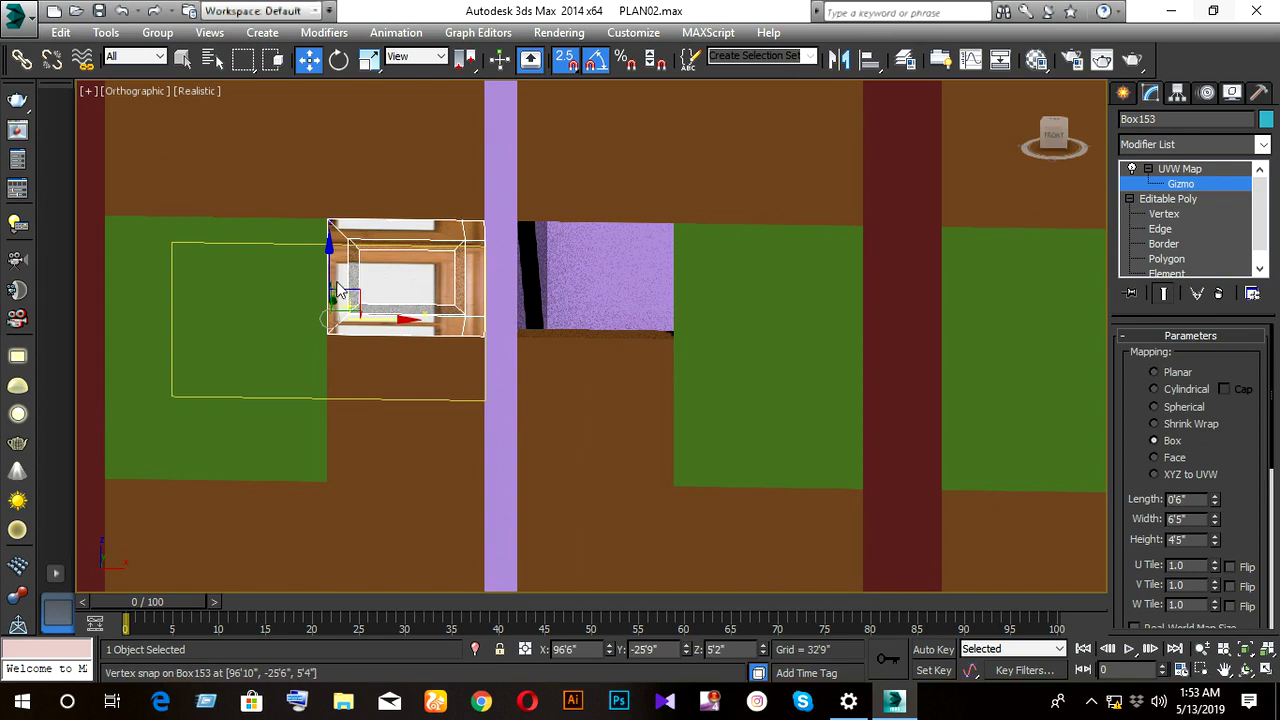
{"action": "mouse_move", "coordinate": [328, 271]}
{"action": "left_mouse_down"}
{"action": "mouse_move", "coordinate": [420, 325]}
{"action": "mouse_move", "coordinate": [385, 262]}
{"action": "left_mouse_up"}
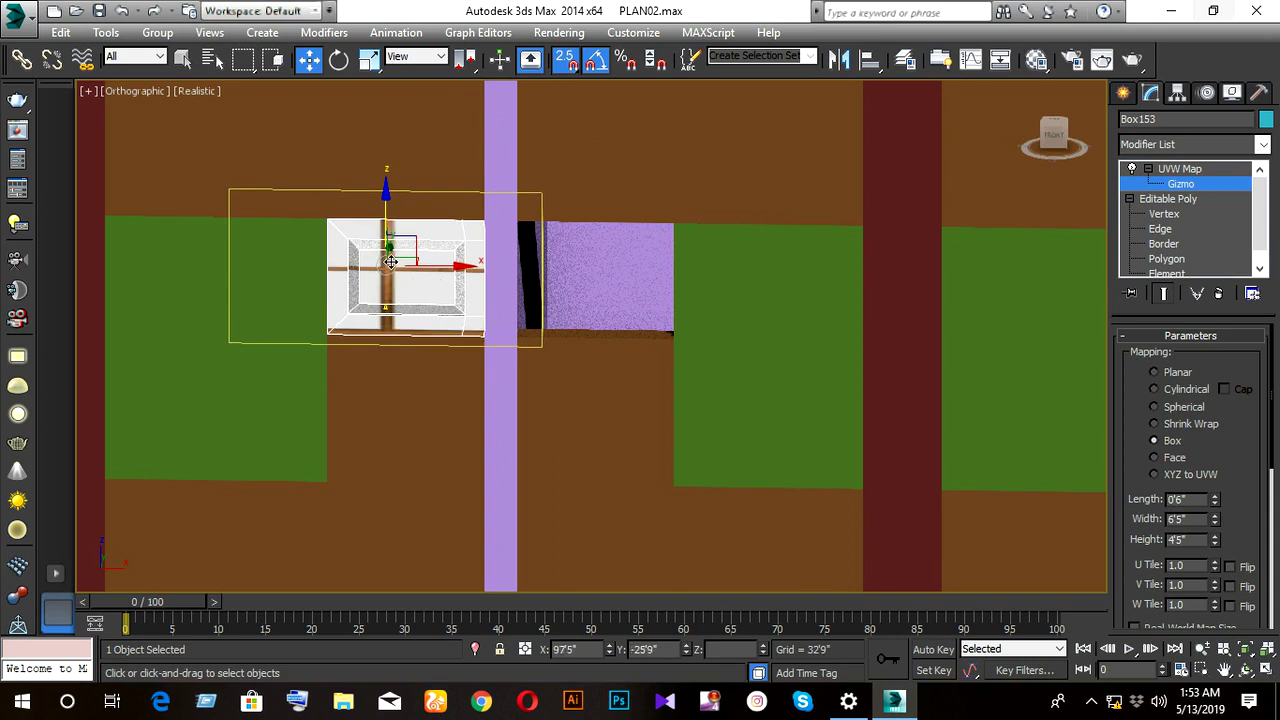
- With snapping off, slide the window texture left, enlarge it and lower it slightly
{"action": "scroll", "coordinate": [421, 290], "scroll_direction": "up", "scroll_amount": 3}
{"action": "key", "text": "s"}
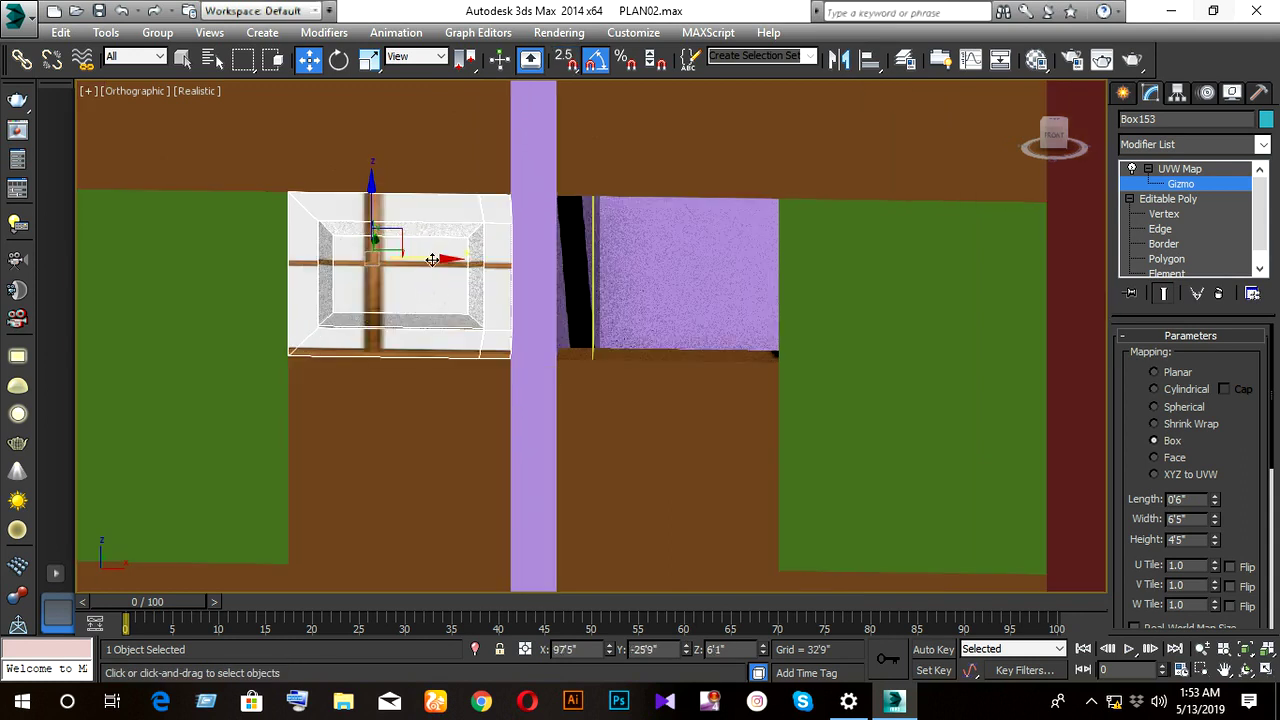
{"action": "mouse_move", "coordinate": [433, 287]}
{"action": "left_mouse_down"}
{"action": "mouse_move", "coordinate": [469, 268]}
{"action": "mouse_move", "coordinate": [512, 273]}
{"action": "left_mouse_up"}
{"action": "mouse_move", "coordinate": [507, 285]}
{"action": "left_mouse_down"}
{"action": "mouse_move", "coordinate": [483, 287]}
{"action": "mouse_move", "coordinate": [479, 371]}
{"action": "left_mouse_up"}
{"action": "key", "text": "r"}
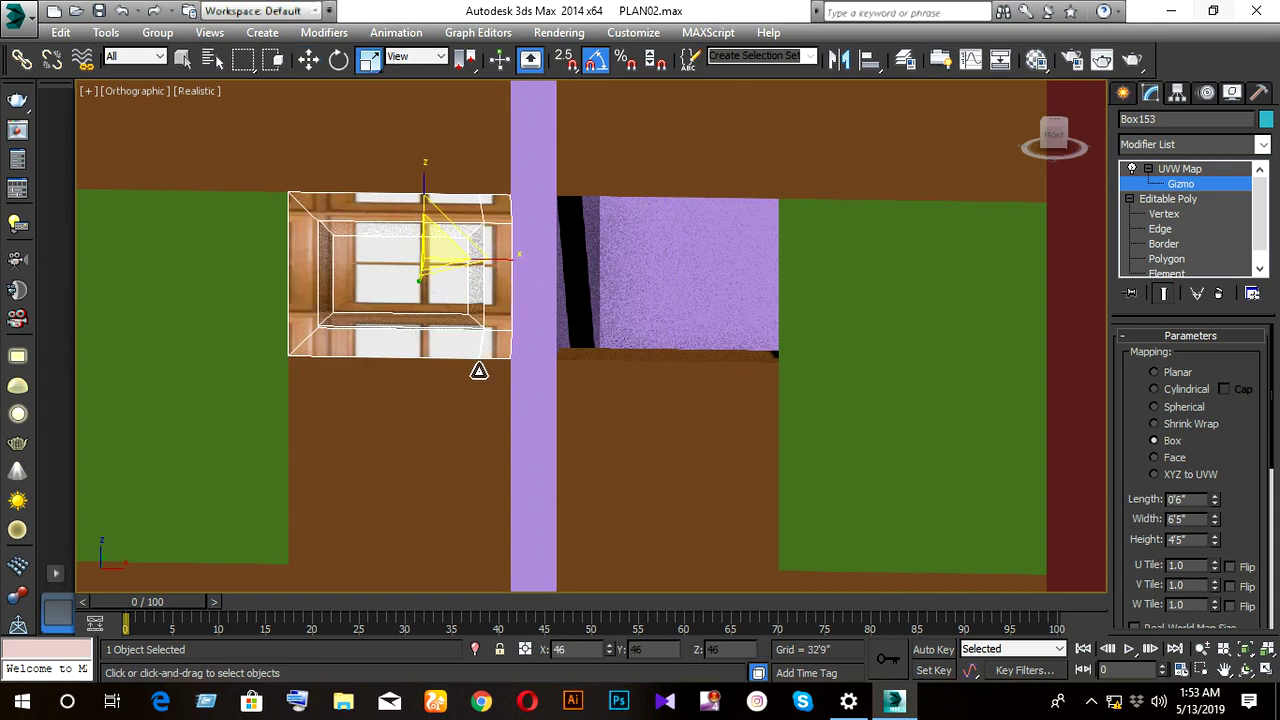
{"action": "mouse_move", "coordinate": [432, 252]}
{"action": "left_mouse_down"}
{"action": "mouse_move", "coordinate": [434, 230]}
{"action": "mouse_move", "coordinate": [449, 263]}
{"action": "left_mouse_up"}
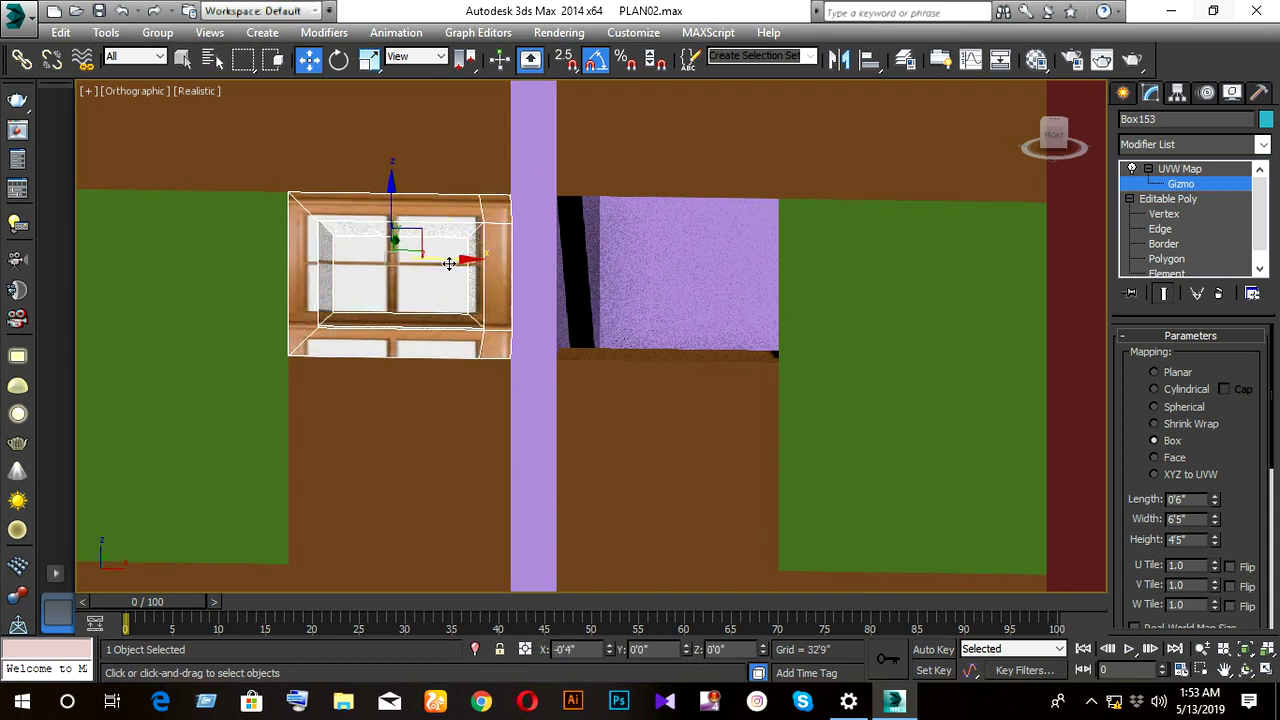
{"action": "left_click_drag", "start_coordinate": [393, 225], "coordinate": [386, 238]}
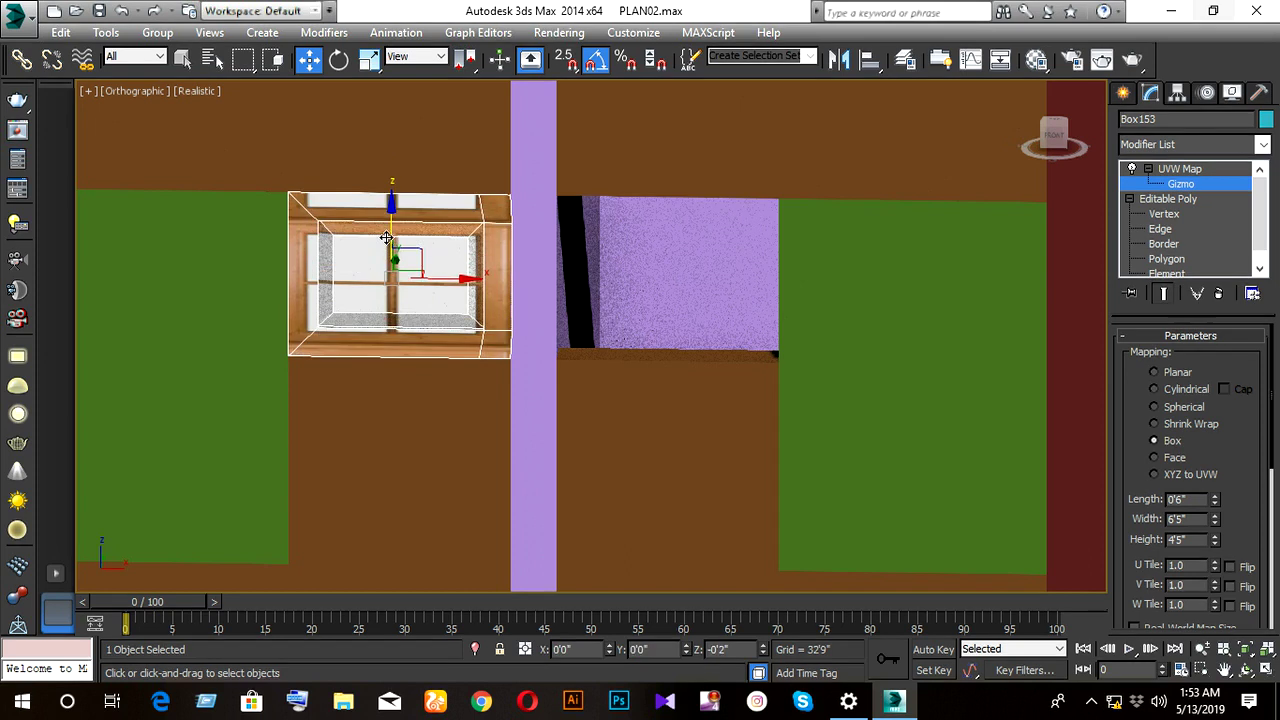
{"action": "scroll", "coordinate": [403, 278], "scroll_direction": "up", "scroll_amount": 3}
{"action": "scroll", "coordinate": [447, 305], "scroll_direction": "down", "scroll_amount": 2}
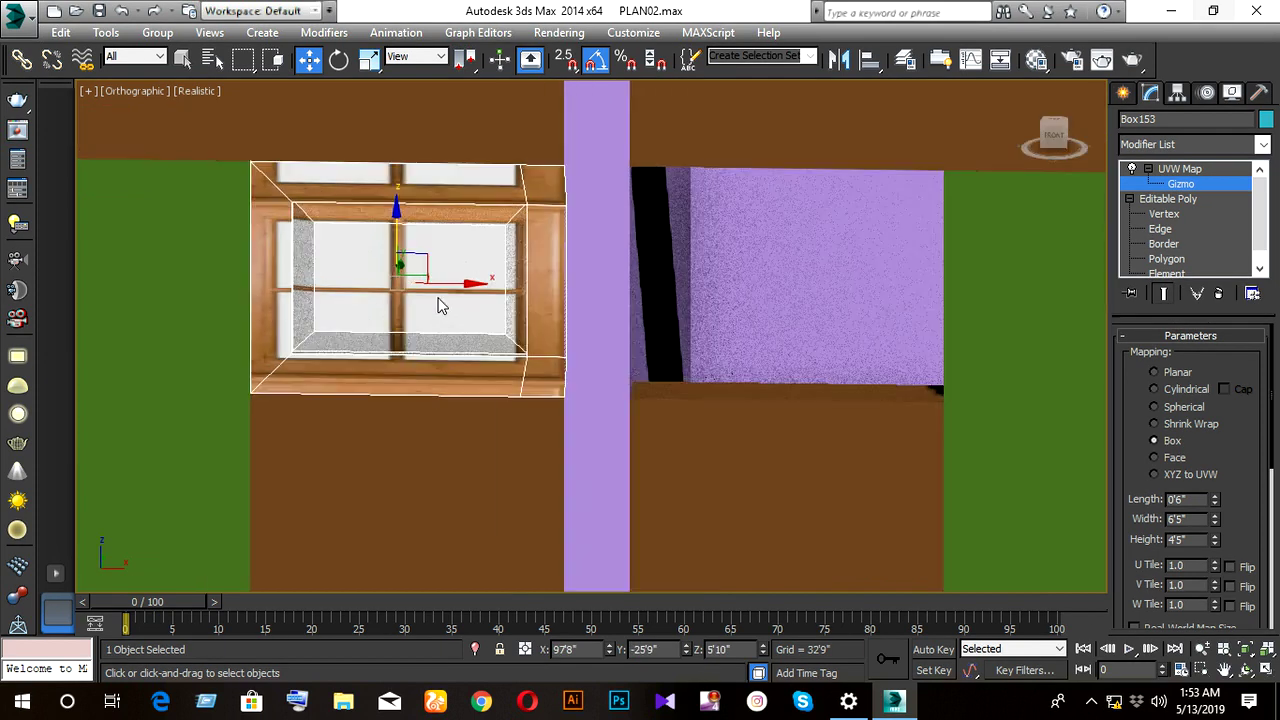
{"action": "middle_click_drag", "start_coordinate": [443, 306], "coordinate": [500, 318]}
- Stretch the window texture vertically to 120% and exit Gizmo level
{"action": "key", "text": "r"}
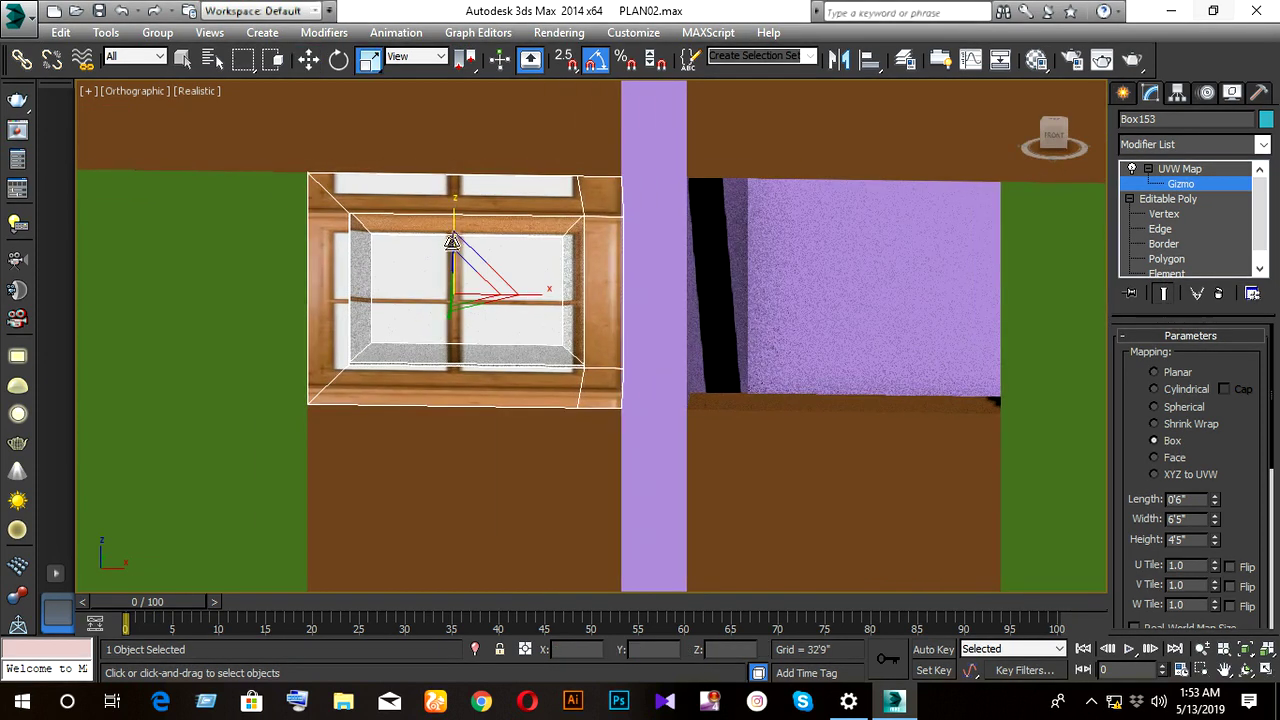
{"action": "left_click_drag", "start_coordinate": [454, 232], "coordinate": [455, 213]}
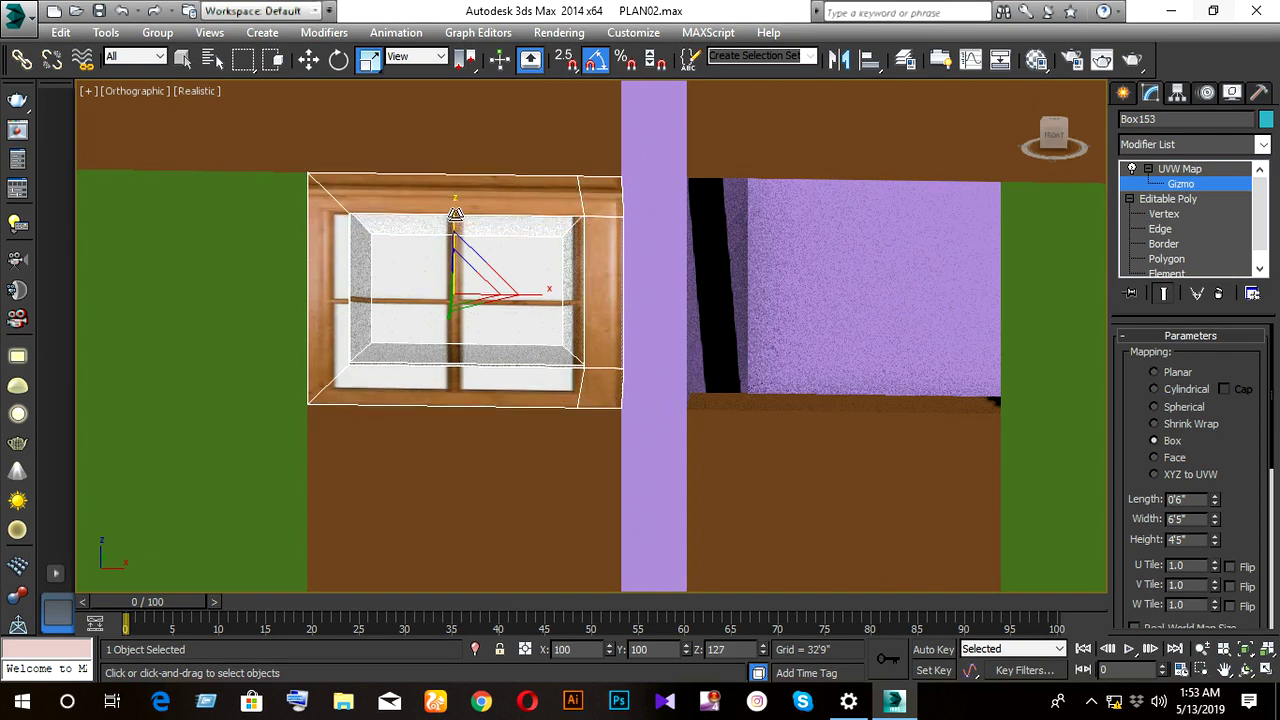
{"action": "scroll", "coordinate": [435, 270], "scroll_direction": "down", "scroll_amount": 2}
{"action": "mouse_move", "coordinate": [435, 270]}
{"action": "middle_mouse_down", "text": "alt"}
{"action": "mouse_move", "coordinate": [500, 334]}
{"action": "mouse_move", "coordinate": [560, 351]}
{"action": "mouse_move", "coordinate": [485, 340]}
{"action": "mouse_move", "coordinate": [538, 375]}
{"action": "mouse_move", "coordinate": [514, 373]}
{"action": "middle_mouse_up", "text": "alt"}
{"action": "scroll", "coordinate": [485, 340], "scroll_direction": "down", "scroll_amount": 2}
{"action": "scroll", "coordinate": [514, 366], "scroll_direction": "up", "scroll_amount": 1}
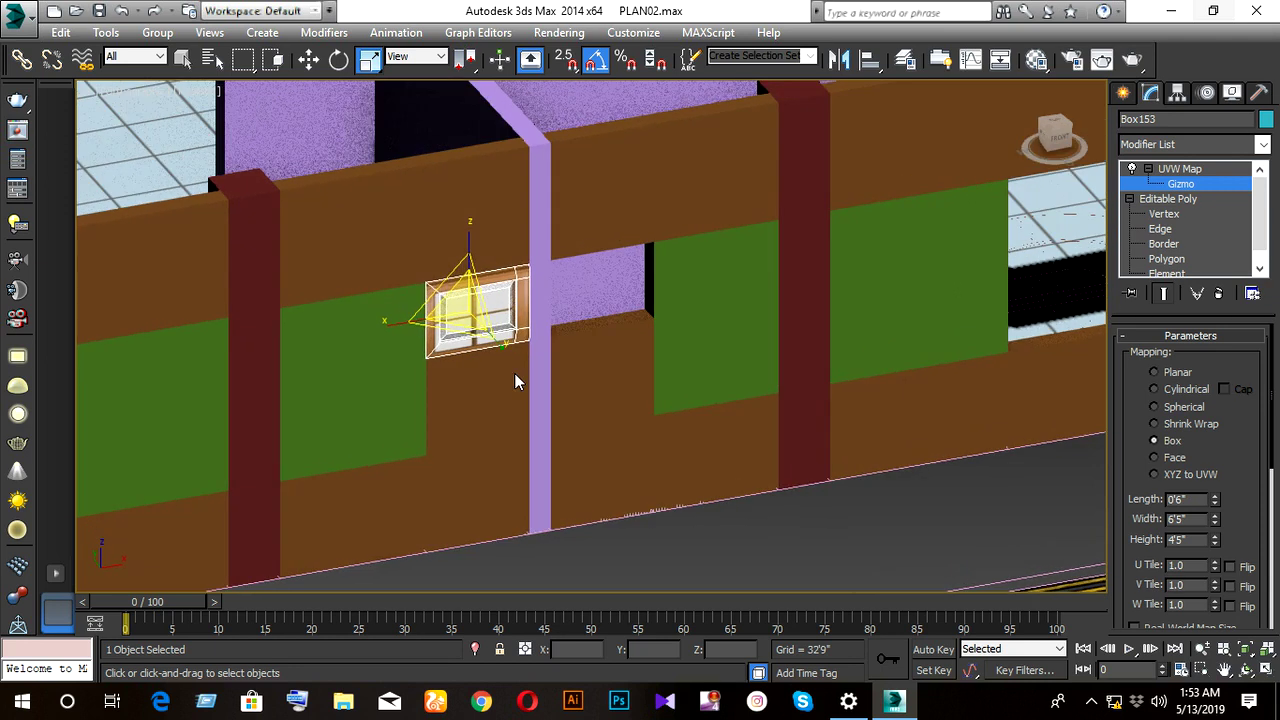
{"action": "key", "text": "w"}
{"action": "mouse_move", "coordinate": [518, 302]}
{"action": "left_mouse_down"}
{"action": "mouse_move", "coordinate": [594, 288]}
{"action": "mouse_move", "coordinate": [554, 320]}
{"action": "left_mouse_up"}
{"action": "key", "text": "ctrl+z"}
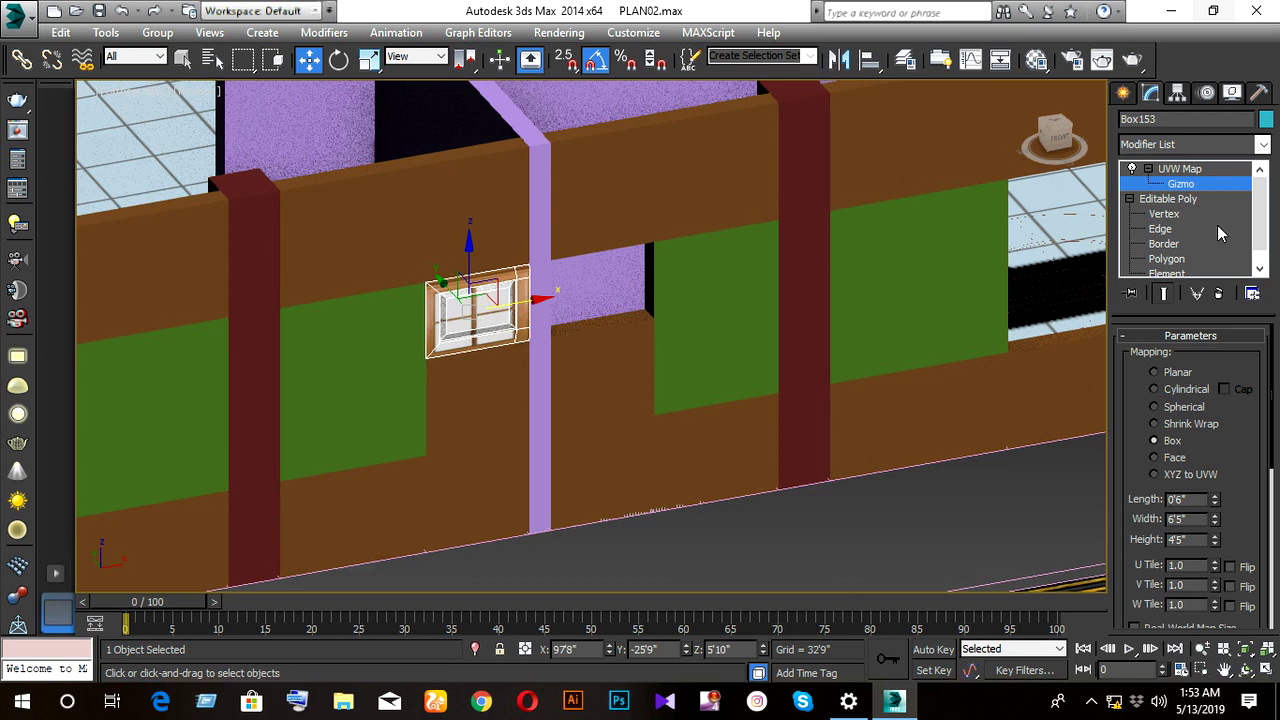
{"action": "left_click", "coordinate": [1181, 186]}
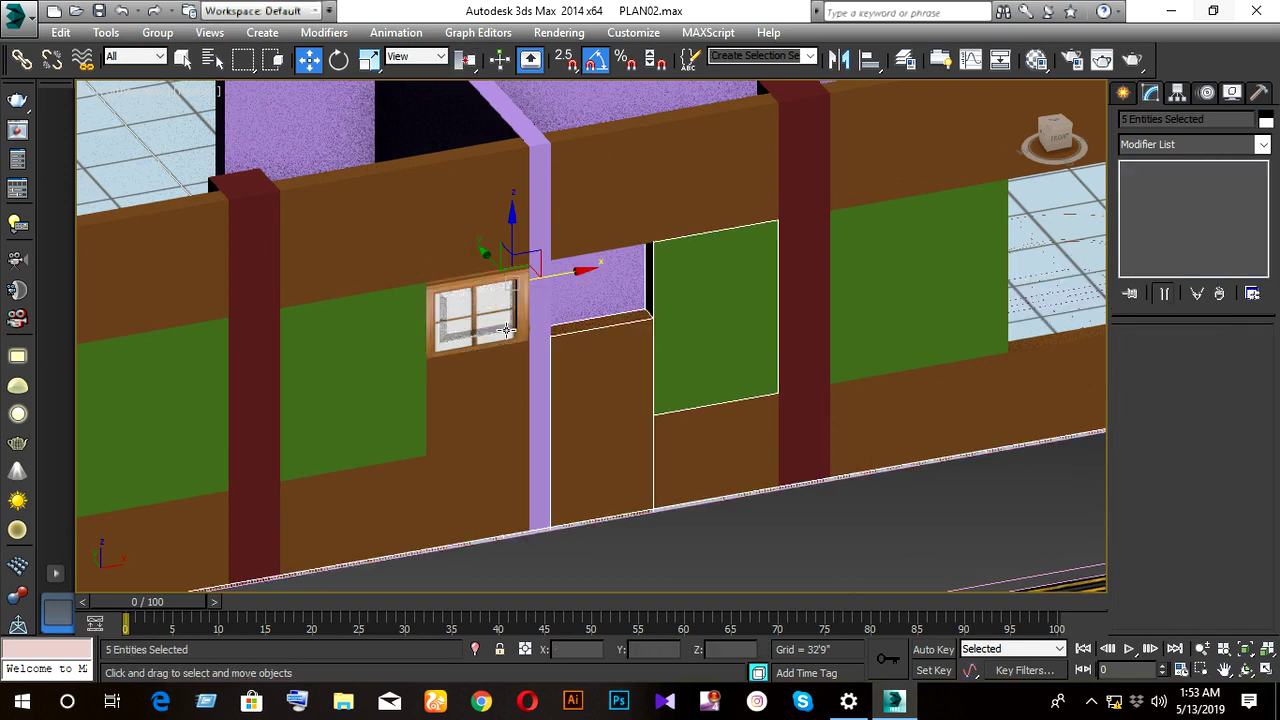
- In Front view, make a copy of the window beside the original
{"action": "key", "text": "f"}
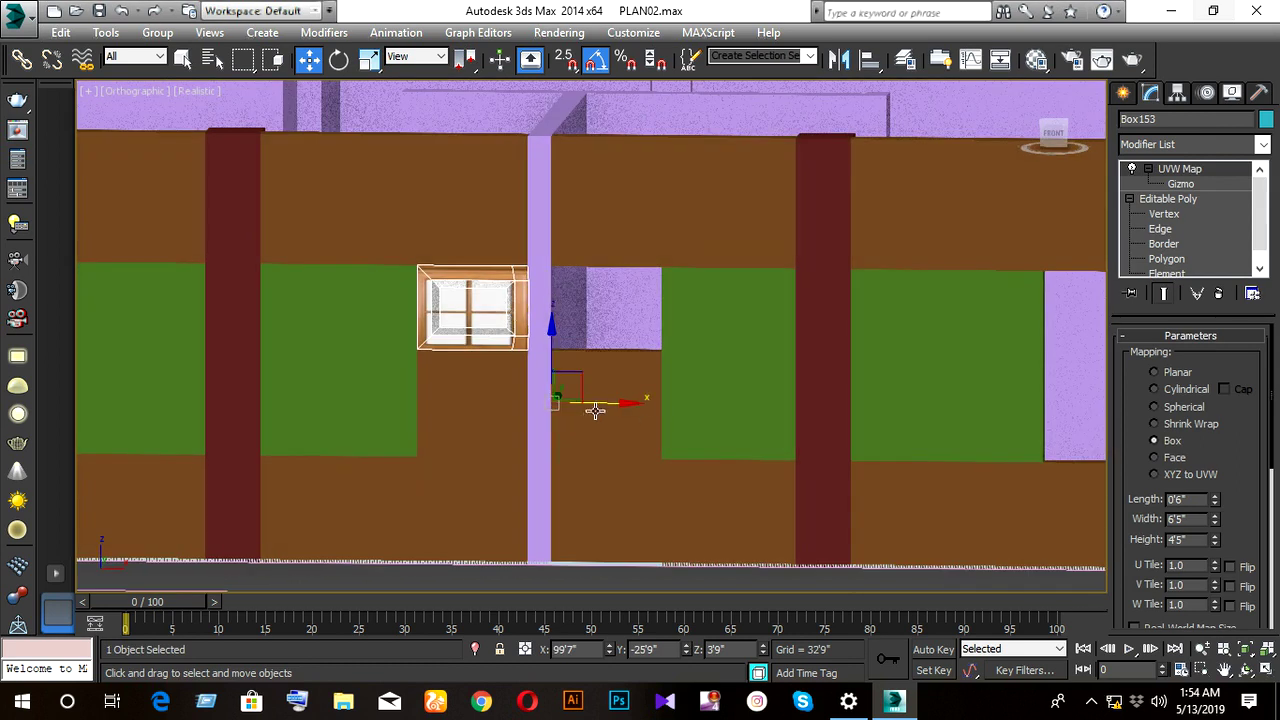
{"action": "left_click_drag", "start_coordinate": [595, 410], "coordinate": [728, 410], "text": "shift"}
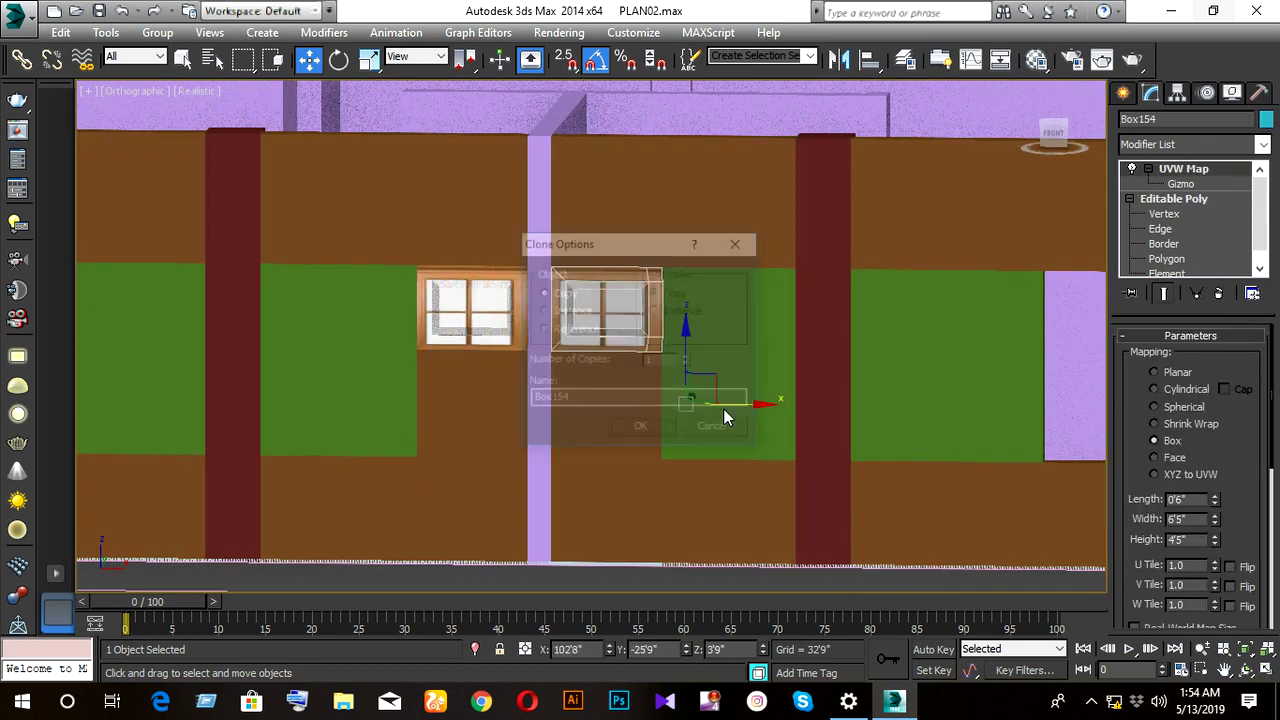
{"action": "left_click", "coordinate": [650, 426]}
{"action": "mouse_move", "coordinate": [581, 375]}
{"action": "middle_mouse_down", "text": "alt"}
{"action": "mouse_move", "coordinate": [697, 420]}
{"action": "mouse_move", "coordinate": [668, 425]}
{"action": "mouse_move", "coordinate": [610, 390]}
{"action": "mouse_move", "coordinate": [604, 368]}
{"action": "mouse_move", "coordinate": [623, 406]}
{"action": "mouse_move", "coordinate": [645, 411]}
{"action": "mouse_move", "coordinate": [548, 399]}
{"action": "middle_mouse_up", "text": "alt"}
- Copy the large left window into the right-hand opening and raise it into place
{"action": "left_click", "coordinate": [629, 420]}
{"action": "left_click", "coordinate": [610, 343]}
{"action": "left_click", "coordinate": [555, 349], "text": "ctrl"}
{"action": "left_click", "coordinate": [172, 366]}
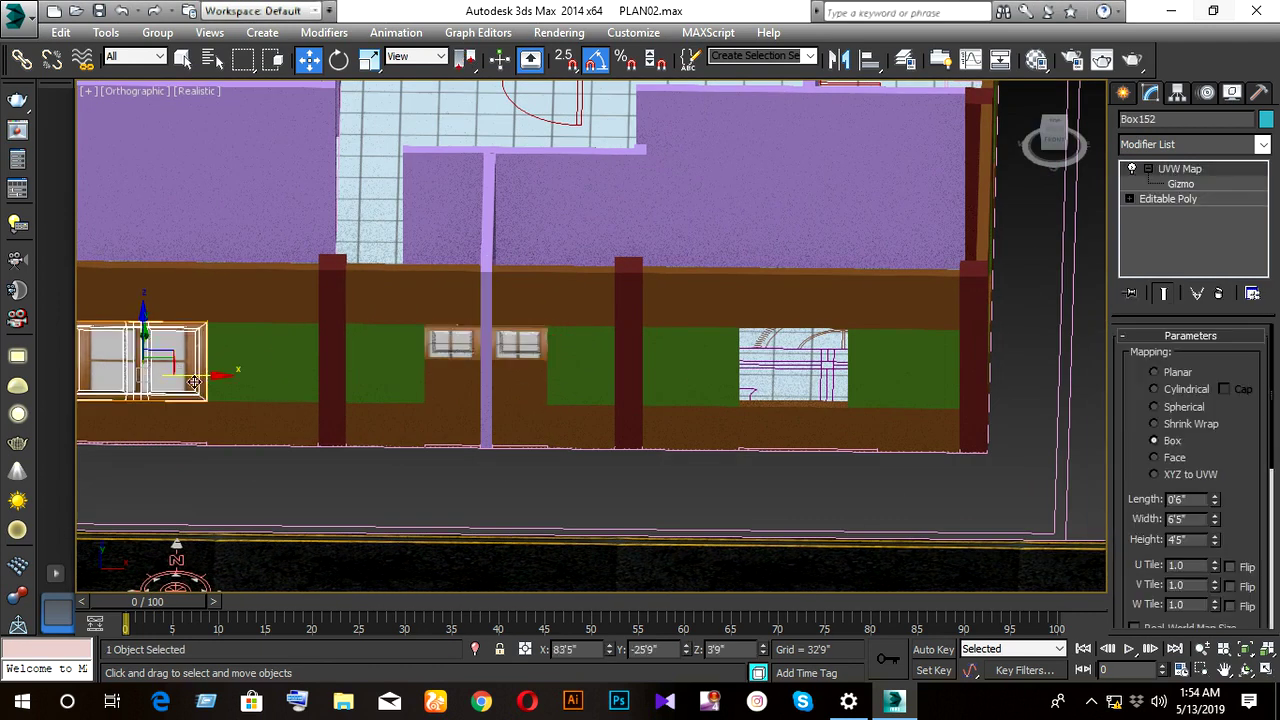
{"action": "left_click_drag", "start_coordinate": [201, 405], "coordinate": [846, 413], "text": "shift"}
{"action": "left_click", "coordinate": [648, 429]}
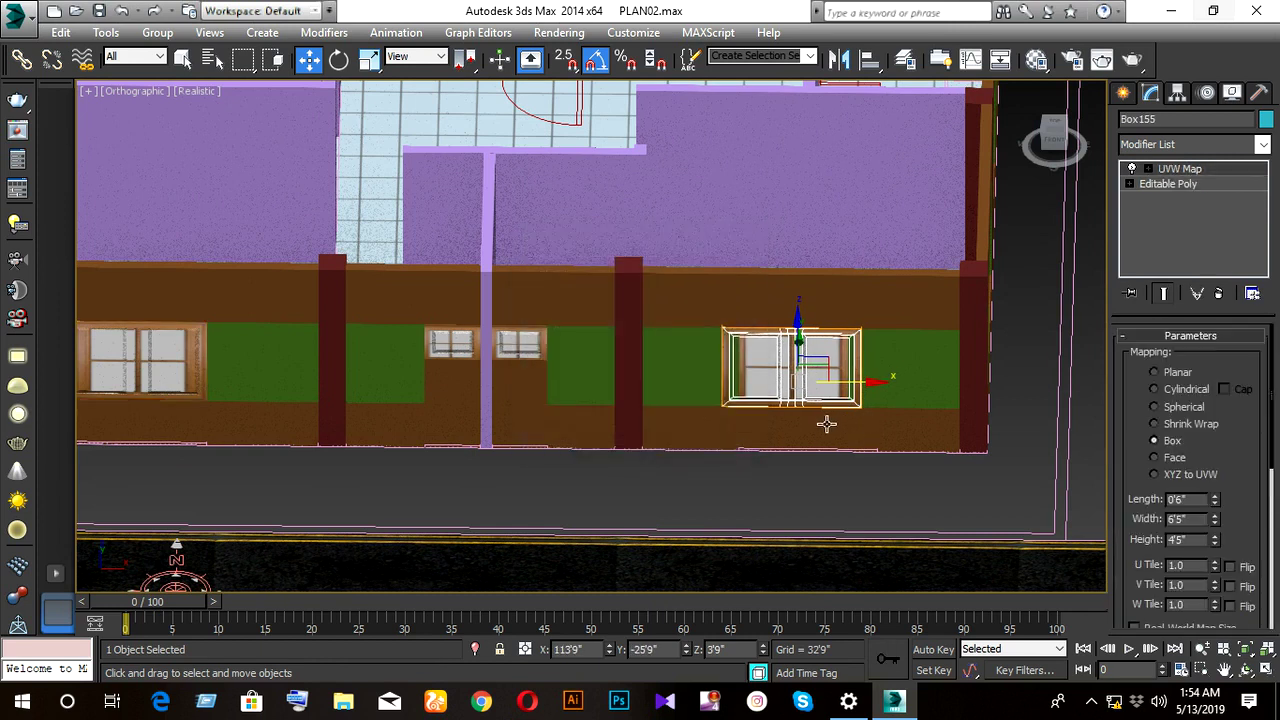
{"action": "scroll", "coordinate": [826, 423], "scroll_direction": "up", "scroll_amount": 3}
{"action": "middle_click_drag", "start_coordinate": [757, 420], "coordinate": [673, 419]}
{"action": "left_click_drag", "start_coordinate": [781, 413], "coordinate": [777, 421]}
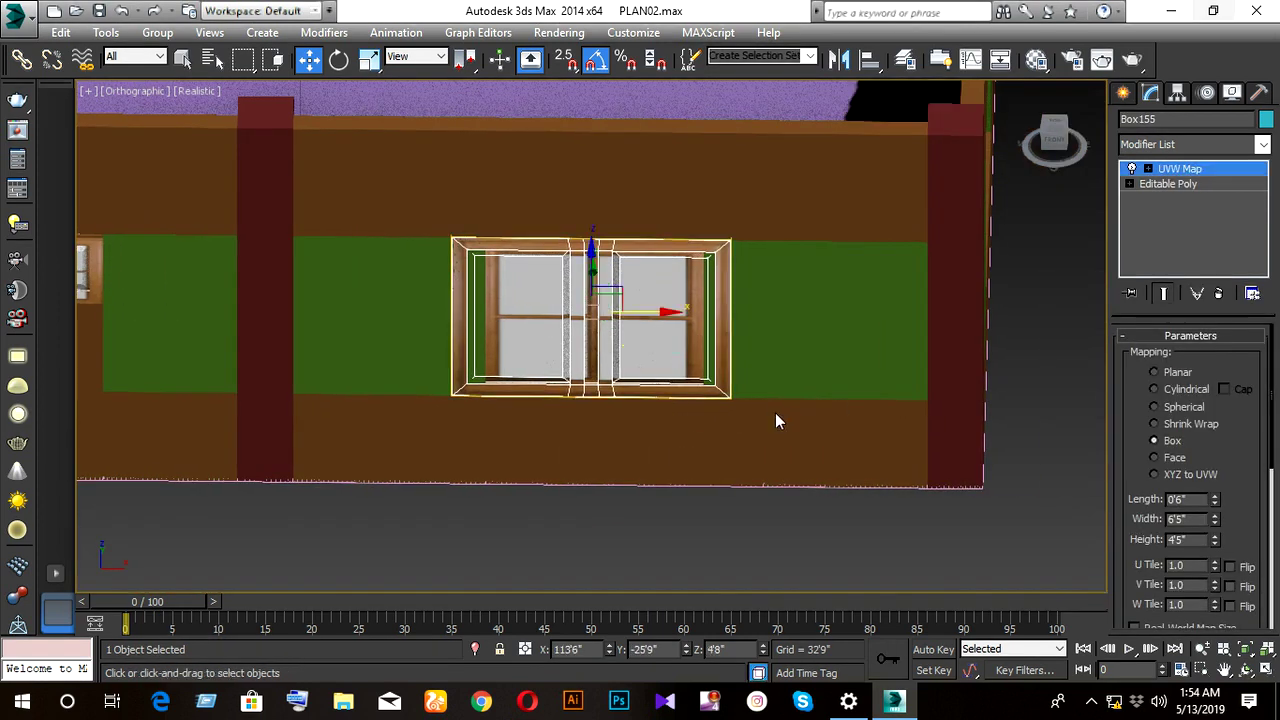
- Snap the copied window's right-side vertices to the opening's right edge
{"action": "left_click", "coordinate": [1168, 184]}
{"action": "left_click", "coordinate": [1143, 357]}
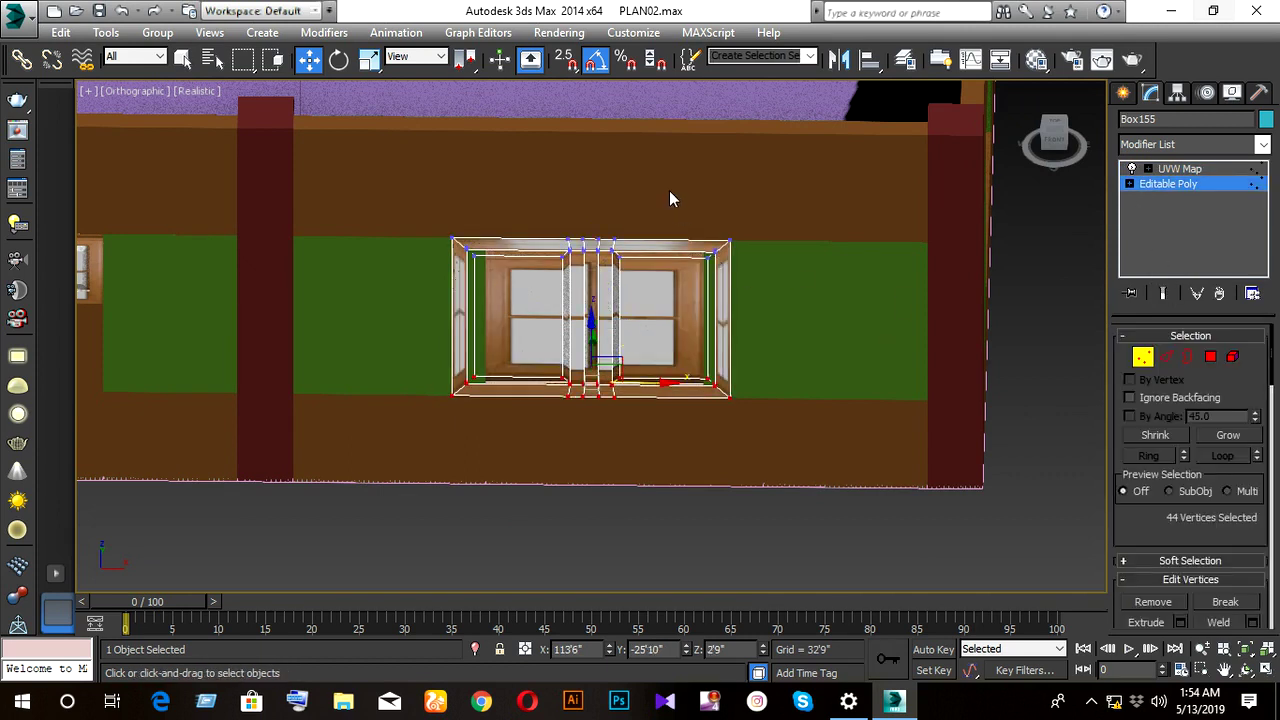
{"action": "left_click_drag", "start_coordinate": [669, 190], "coordinate": [798, 430]}
{"action": "left_click_drag", "start_coordinate": [771, 317], "coordinate": [730, 292]}
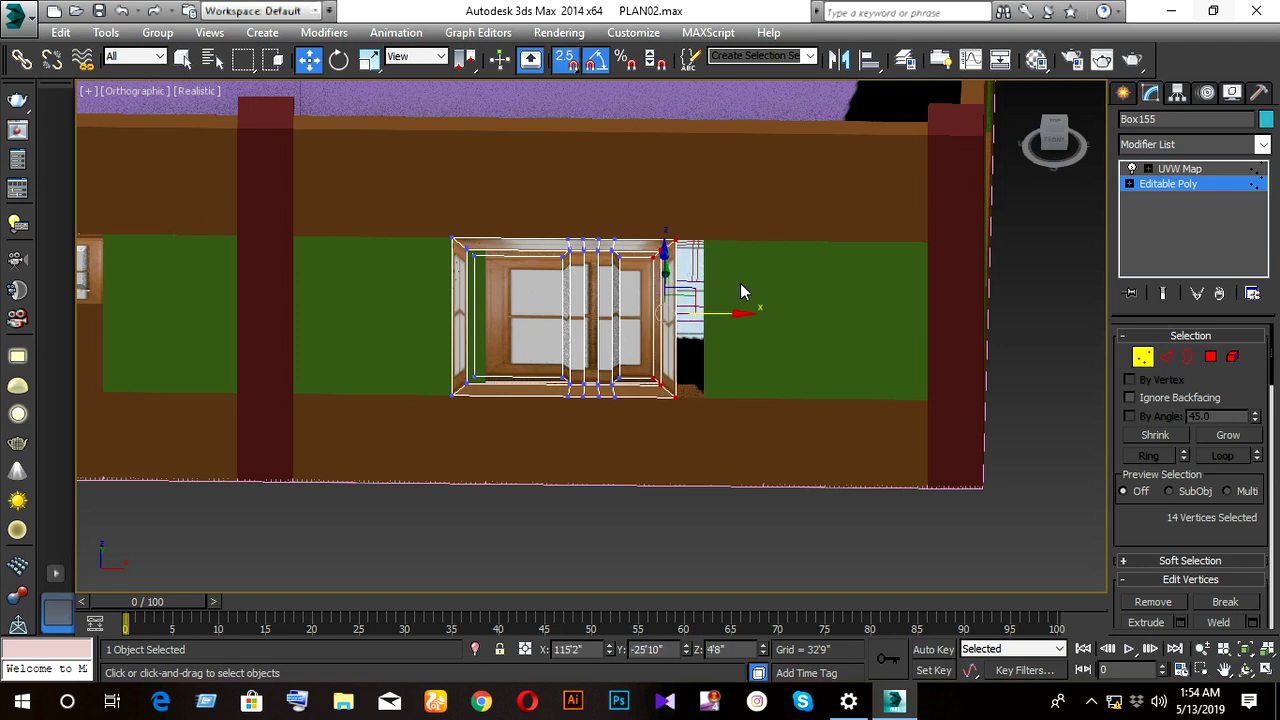
{"action": "left_click_drag", "start_coordinate": [676, 245], "coordinate": [708, 244]}
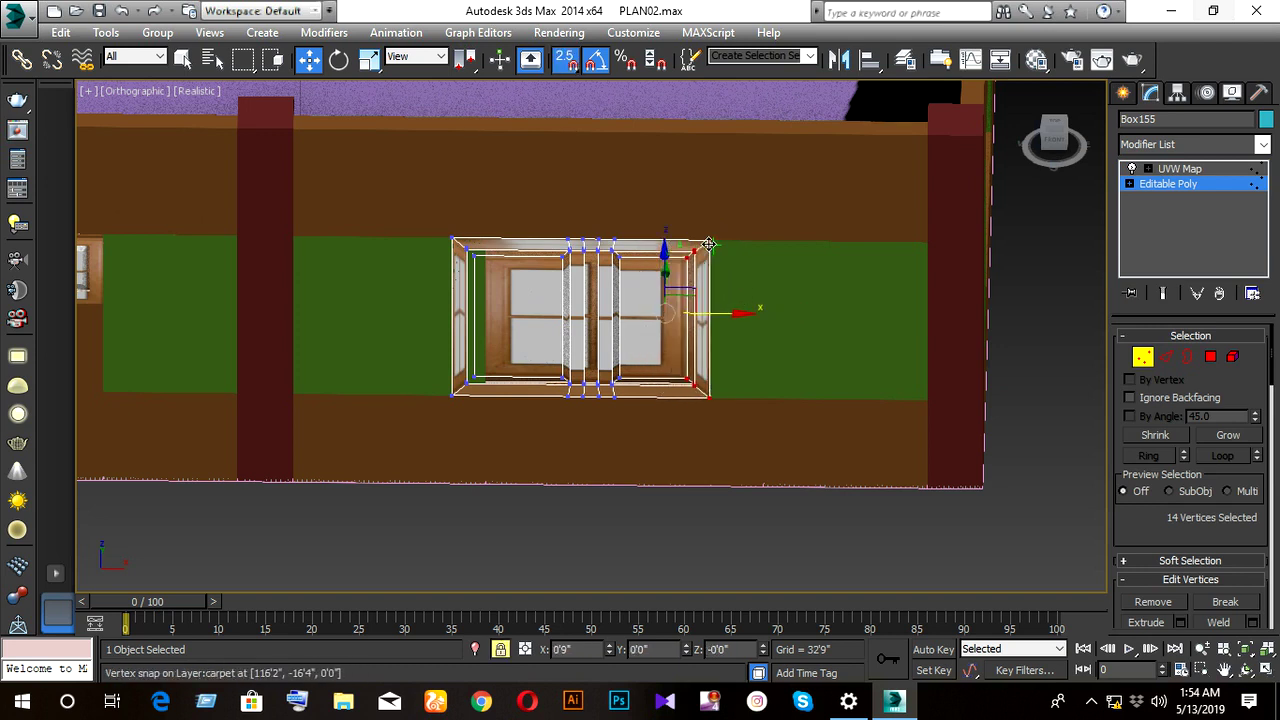
{"action": "scroll", "coordinate": [707, 244], "scroll_direction": "up", "scroll_amount": 1}
{"action": "scroll", "coordinate": [700, 243], "scroll_direction": "up", "scroll_amount": 1}
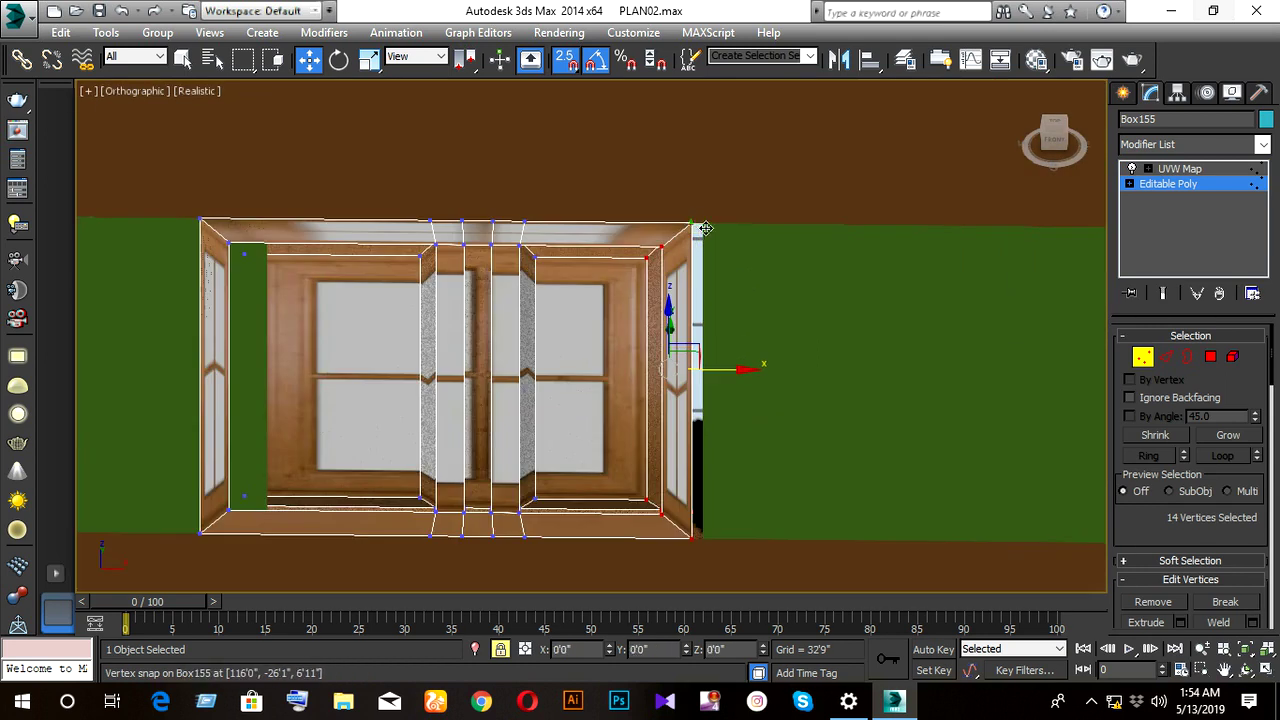
{"action": "scroll", "coordinate": [709, 243], "scroll_direction": "down", "scroll_amount": 2}
{"action": "middle_click_drag", "start_coordinate": [449, 239], "coordinate": [461, 237]}
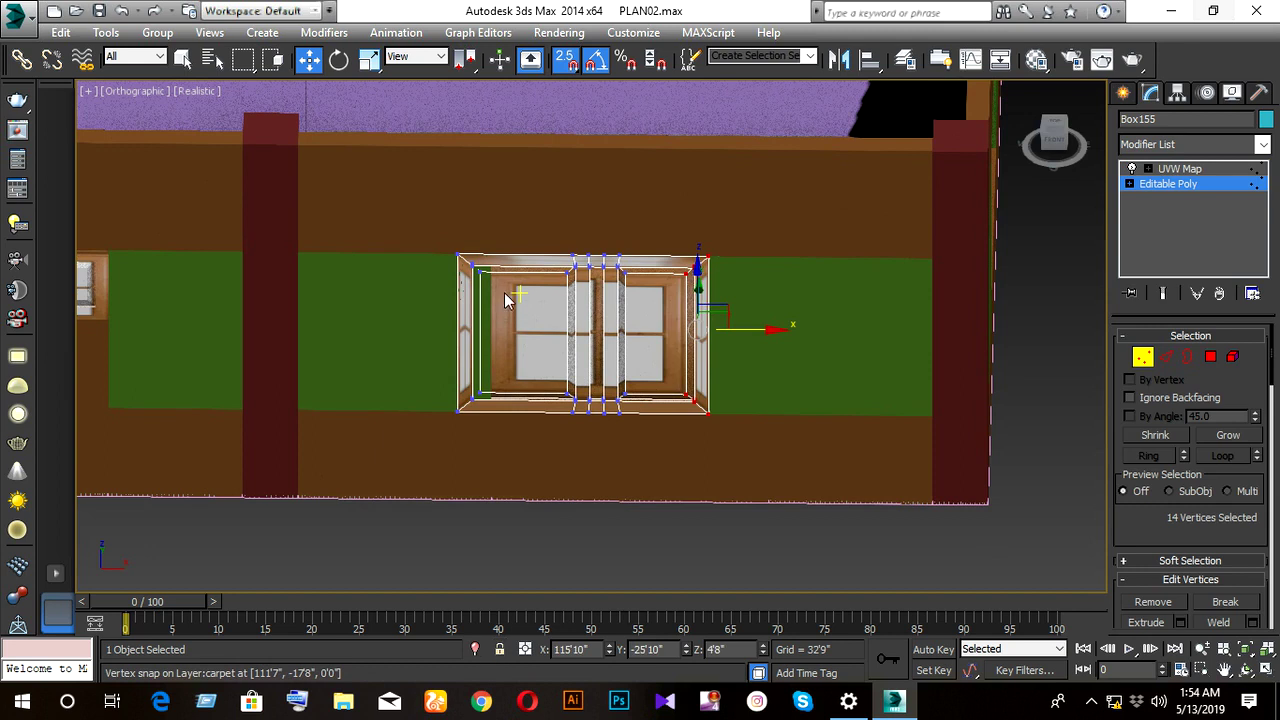
- Snap the window's left-side vertices to the opening's left edge and exit Vertex mode
{"action": "left_click_drag", "start_coordinate": [519, 446], "coordinate": [506, 416]}
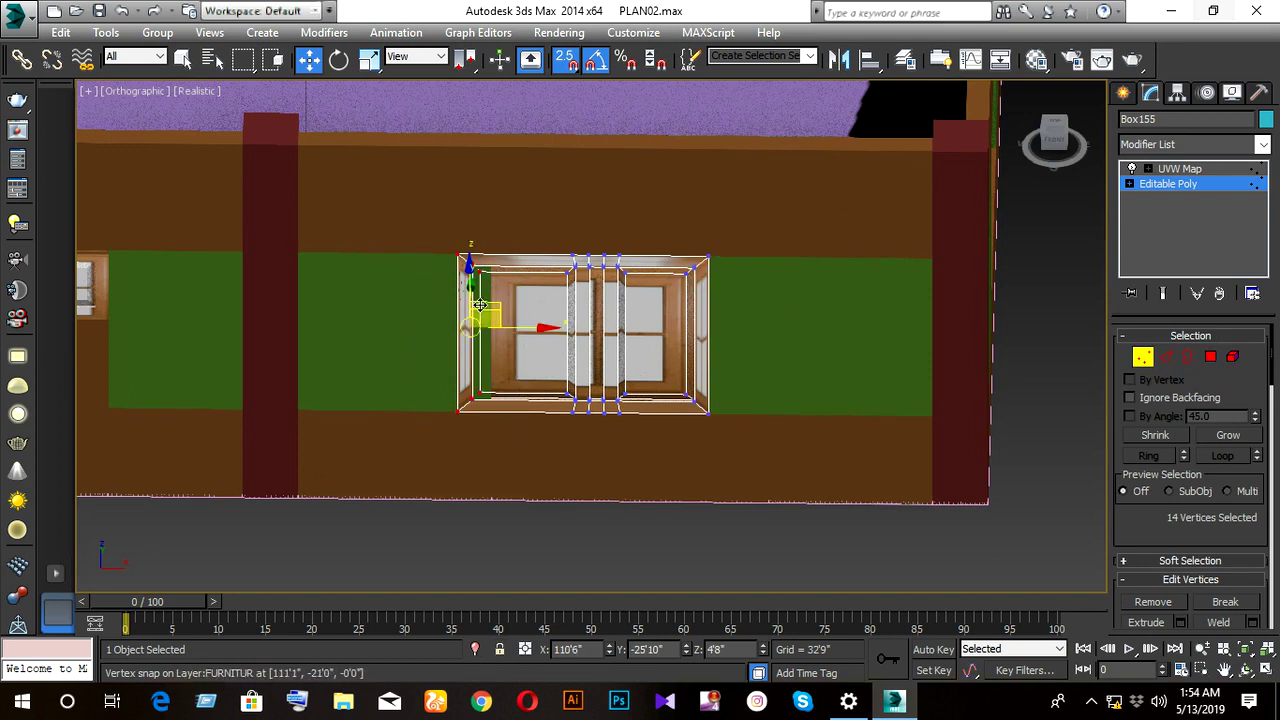
{"action": "scroll", "coordinate": [465, 265], "scroll_direction": "up", "scroll_amount": 2}
{"action": "left_click_drag", "start_coordinate": [460, 252], "coordinate": [508, 259]}
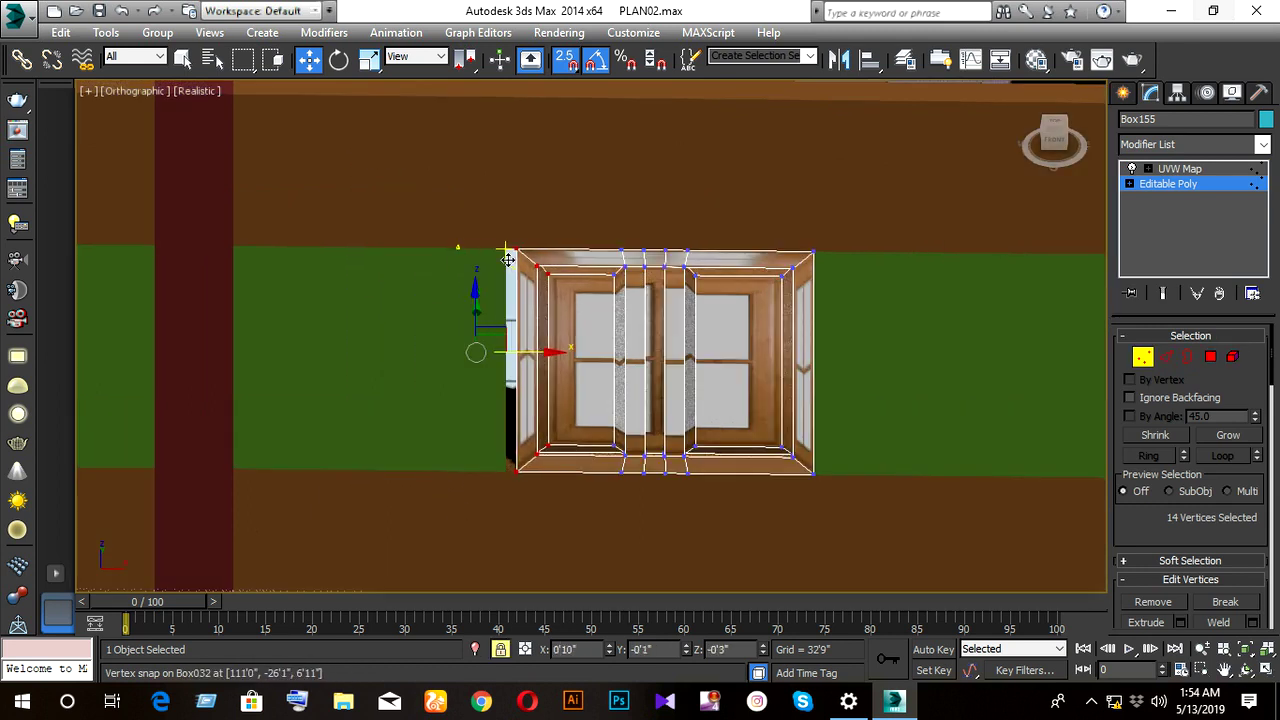
{"action": "scroll", "coordinate": [600, 345], "scroll_direction": "down", "scroll_amount": 2}
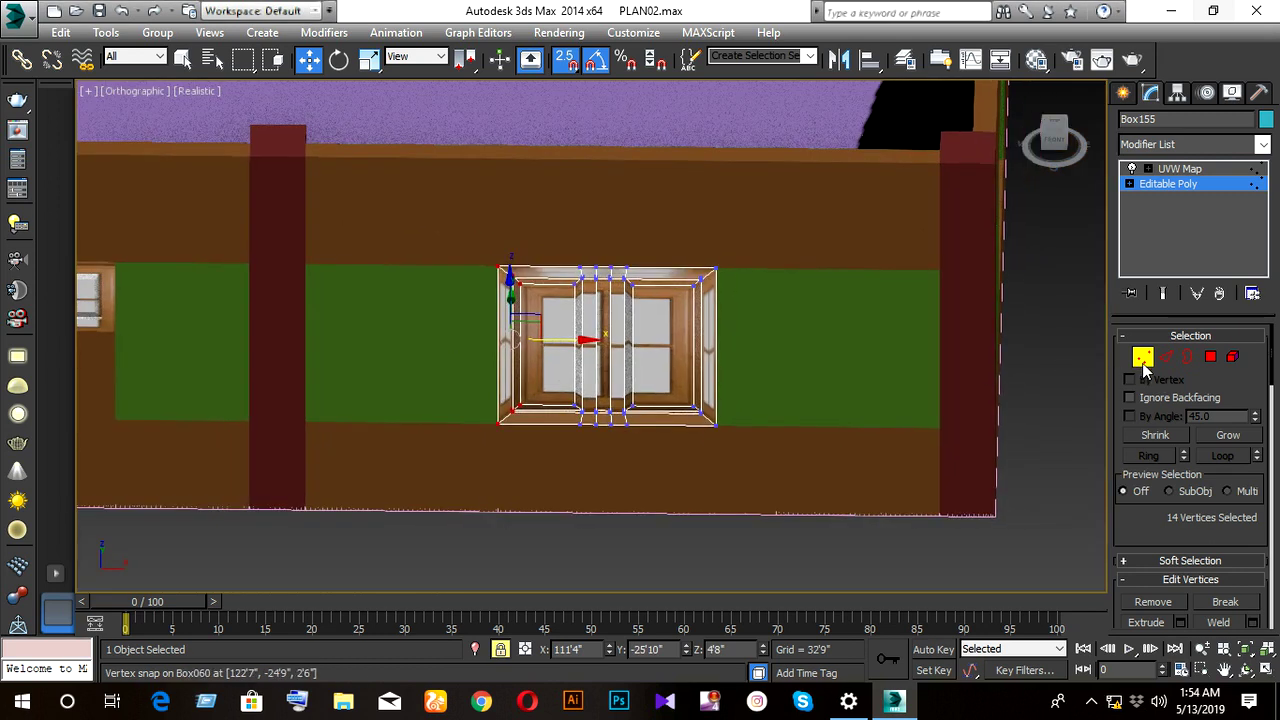
{"action": "left_click", "coordinate": [1142, 357]}
{"action": "mouse_move", "coordinate": [851, 397]}
{"action": "middle_mouse_down", "text": "alt"}
{"action": "mouse_move", "coordinate": [644, 428]}
{"action": "mouse_move", "coordinate": [700, 420]}
{"action": "mouse_move", "coordinate": [825, 348]}
{"action": "mouse_move", "coordinate": [880, 355]}
{"action": "middle_mouse_up", "text": "alt"}
{"action": "scroll", "coordinate": [644, 428], "scroll_direction": "down", "scroll_amount": 3}
{"action": "scroll", "coordinate": [690, 460], "scroll_direction": "up", "scroll_amount": 2}
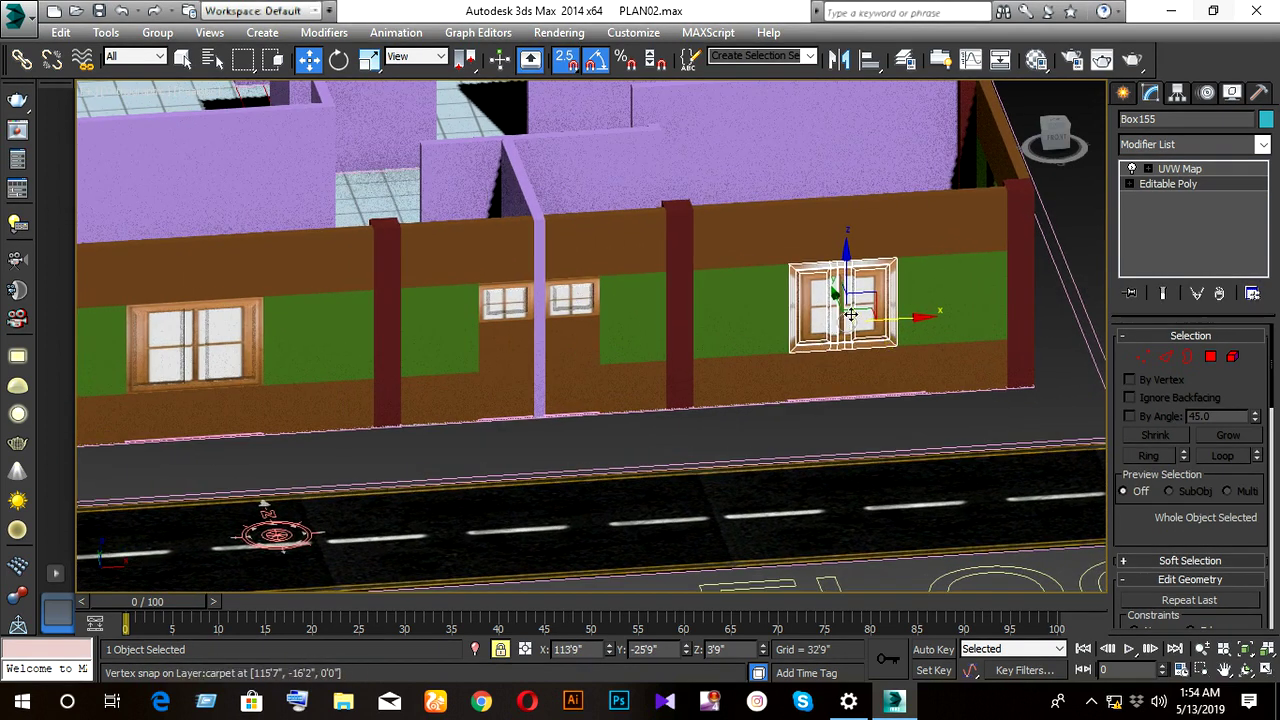
- Delete the copied window and Shift-drag a copy of green panel Box026 toward the opening
{"action": "key", "text": "Delete"}
{"action": "key", "text": "u"}
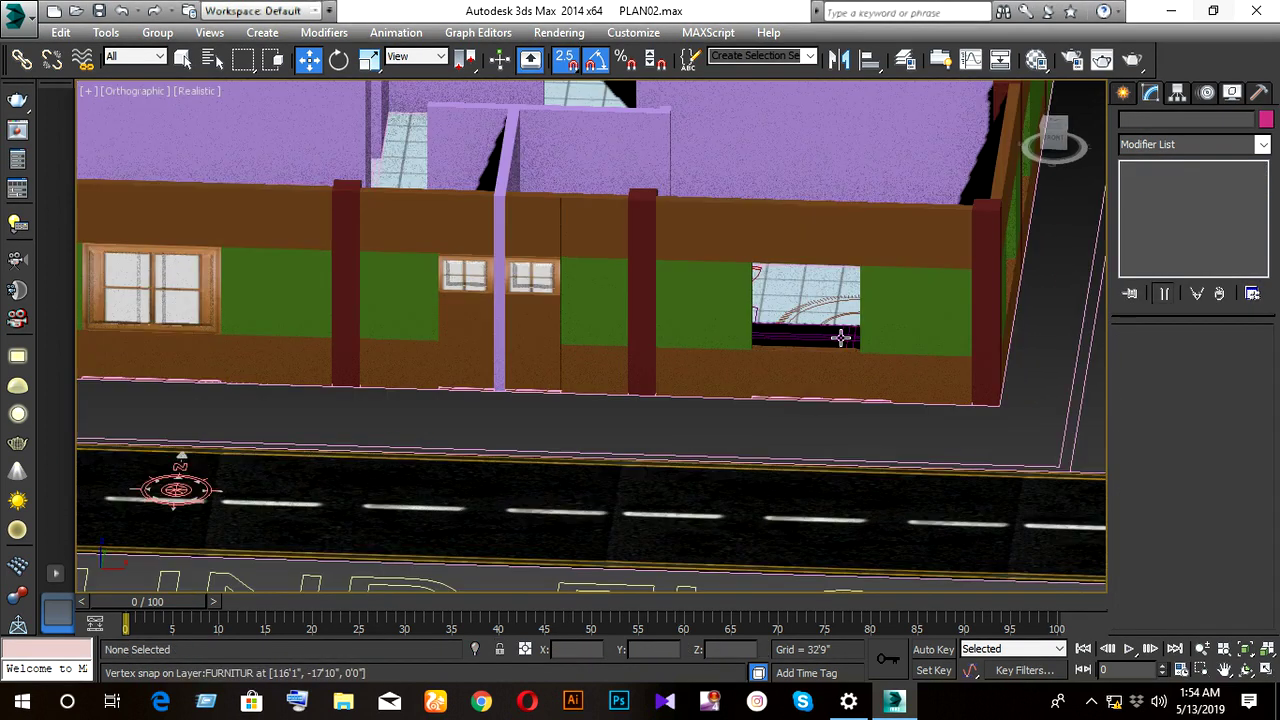
{"action": "left_click", "coordinate": [891, 348]}
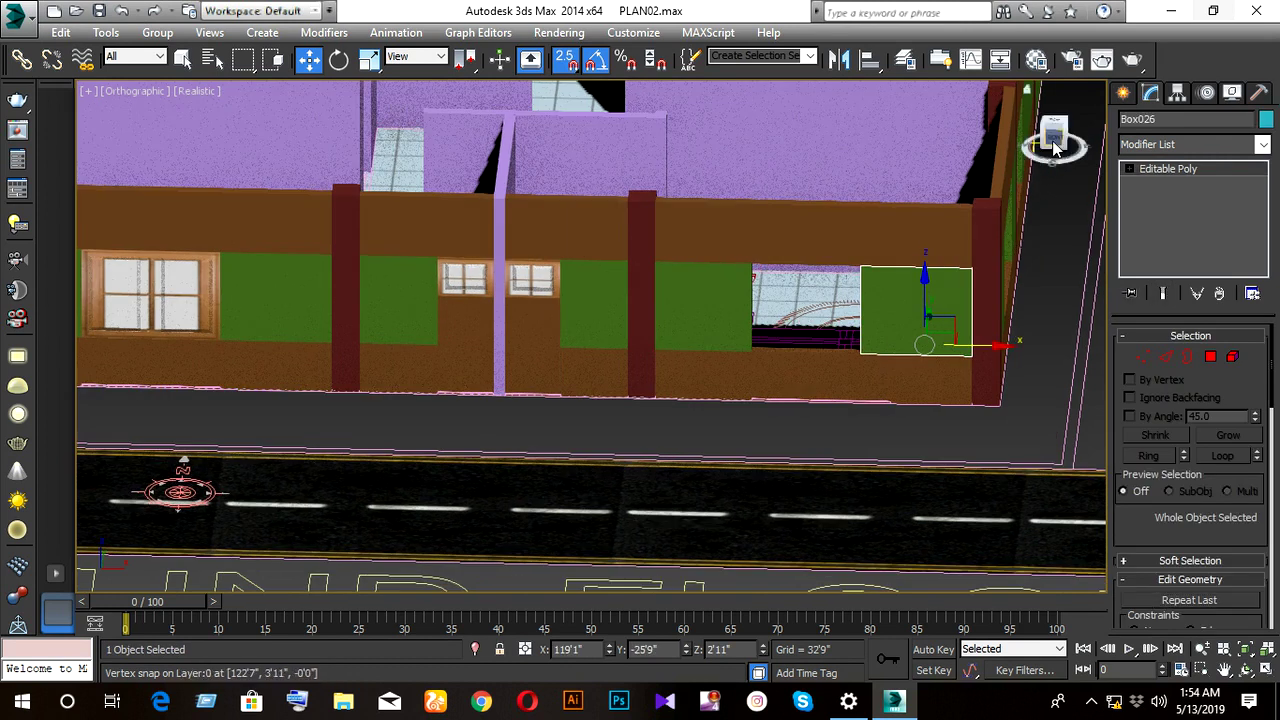
{"action": "key", "text": "f"}
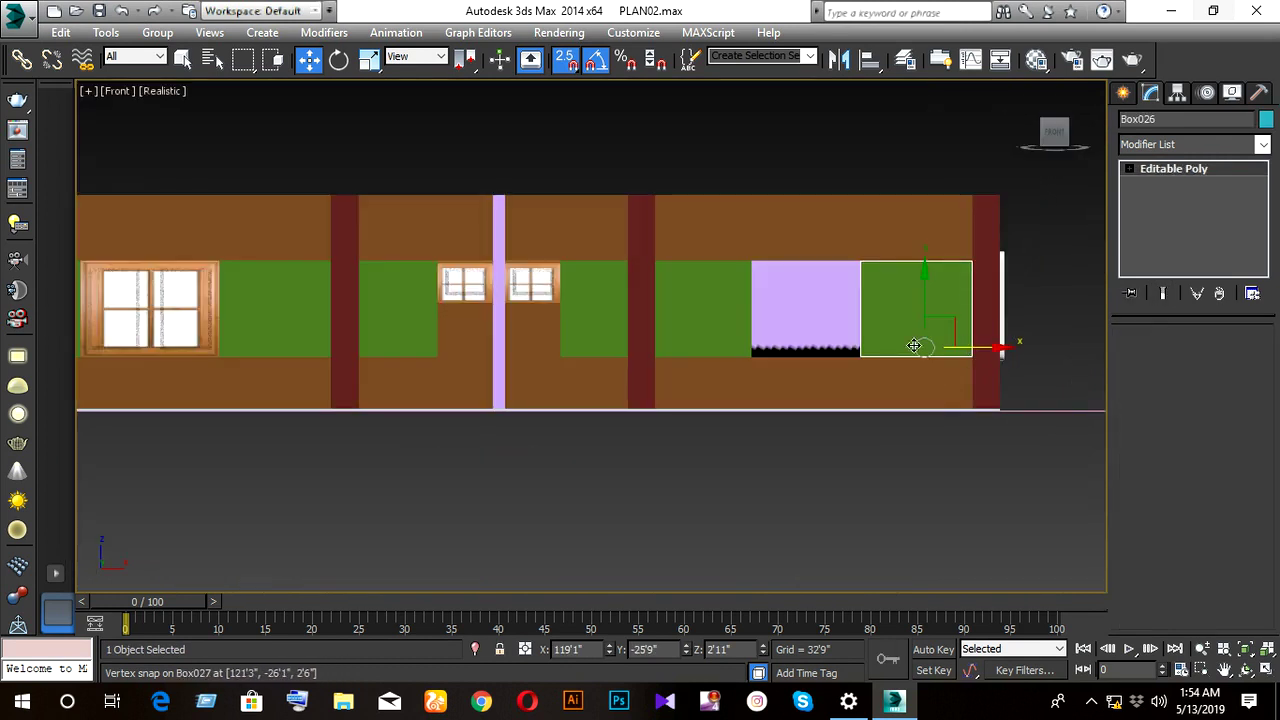
{"action": "mouse_move", "coordinate": [965, 357]}
{"action": "left_mouse_down", "text": "shift"}
{"action": "mouse_move", "coordinate": [810, 338]}
{"action": "mouse_move", "coordinate": [842, 354]}
{"action": "left_mouse_up", "text": "shift"}
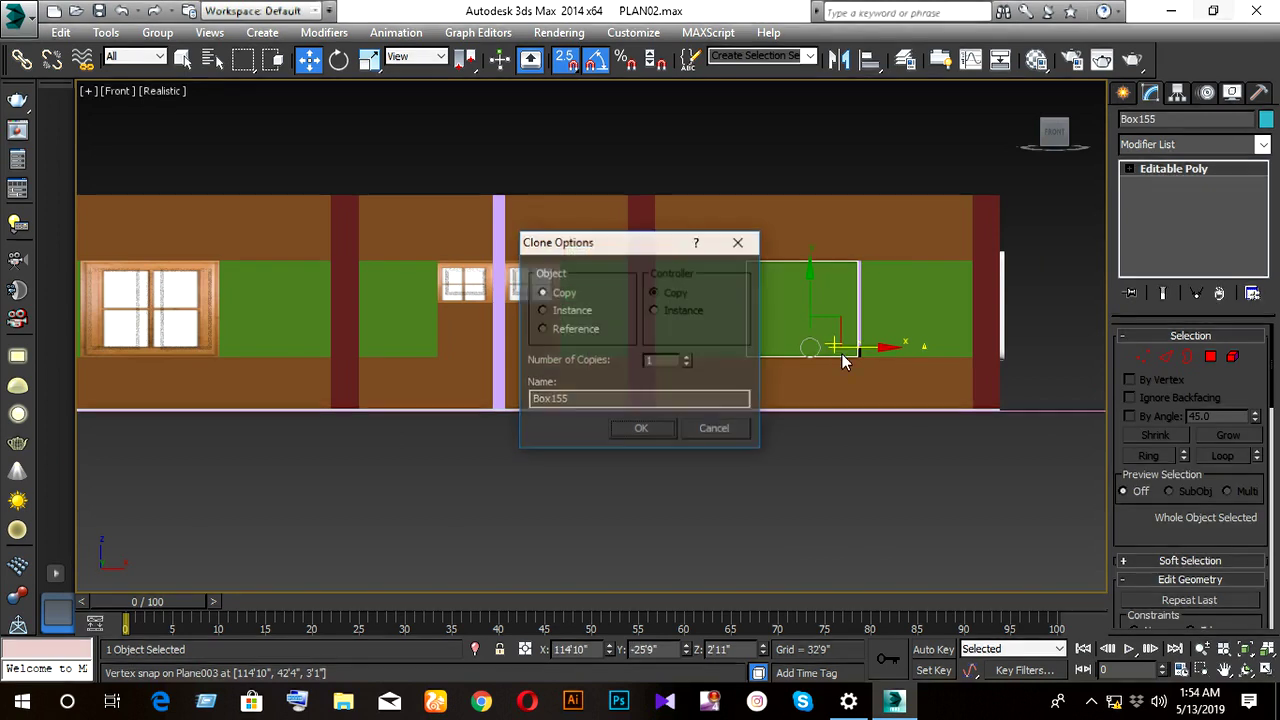
- Confirm the panel copy and snap it against the opening's left side
{"action": "left_click", "coordinate": [642, 428]}
{"action": "scroll", "coordinate": [729, 405], "scroll_direction": "up", "scroll_amount": 2}
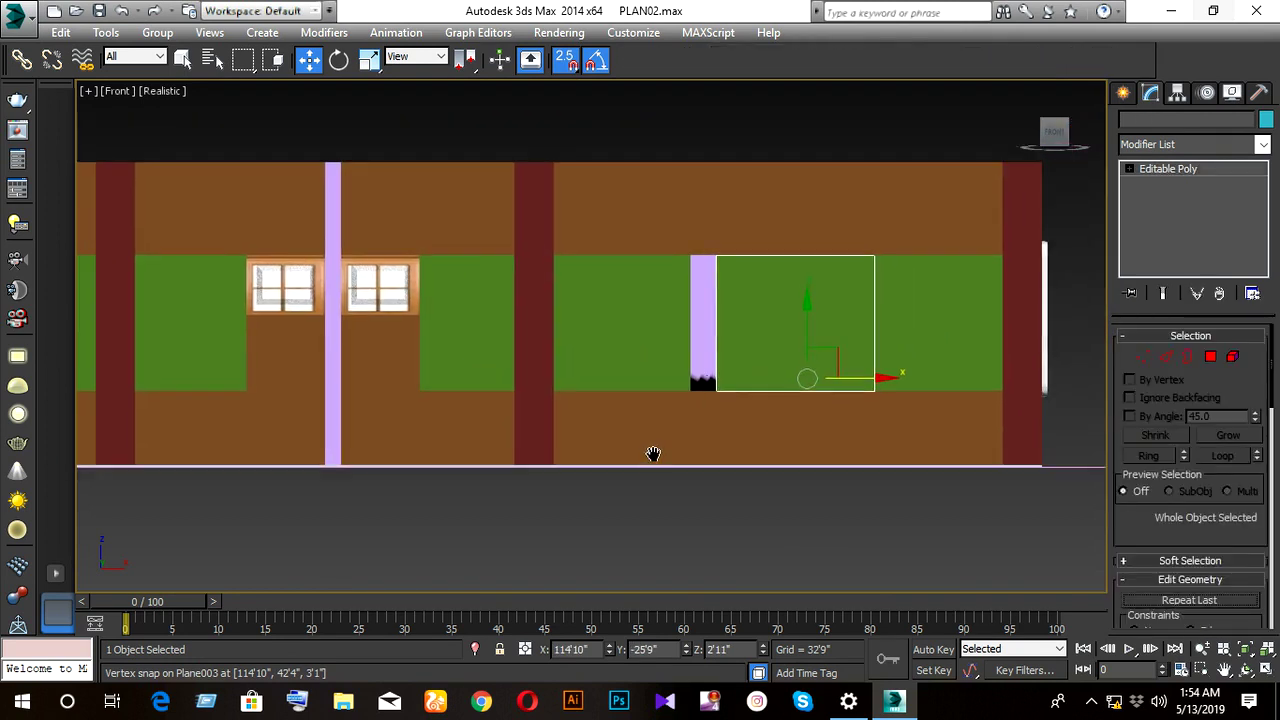
{"action": "mouse_move", "coordinate": [718, 261]}
{"action": "left_mouse_down"}
{"action": "mouse_move", "coordinate": [696, 260]}
{"action": "mouse_move", "coordinate": [670, 232]}
{"action": "left_mouse_up"}
{"action": "scroll", "coordinate": [701, 262], "scroll_direction": "up", "scroll_amount": 5}
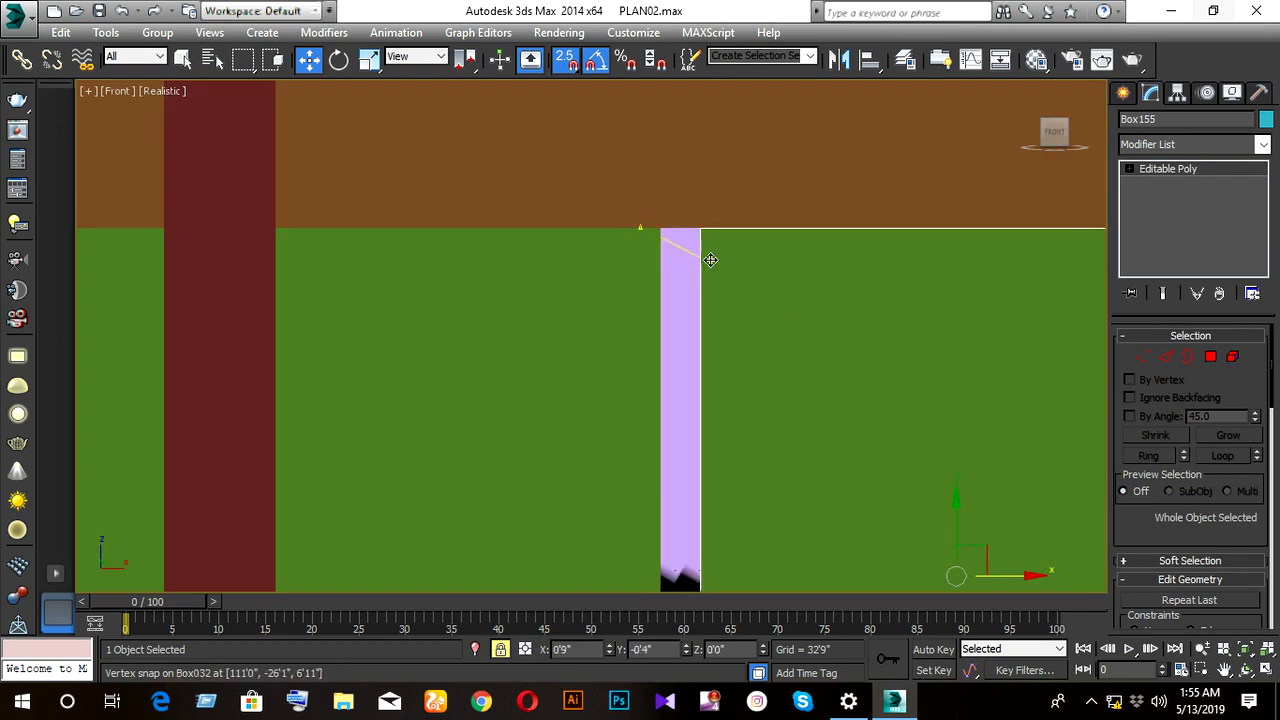
{"action": "scroll", "coordinate": [780, 320], "scroll_direction": "down", "scroll_amount": 4}
{"action": "middle_click_drag", "start_coordinate": [873, 393], "coordinate": [772, 383]}
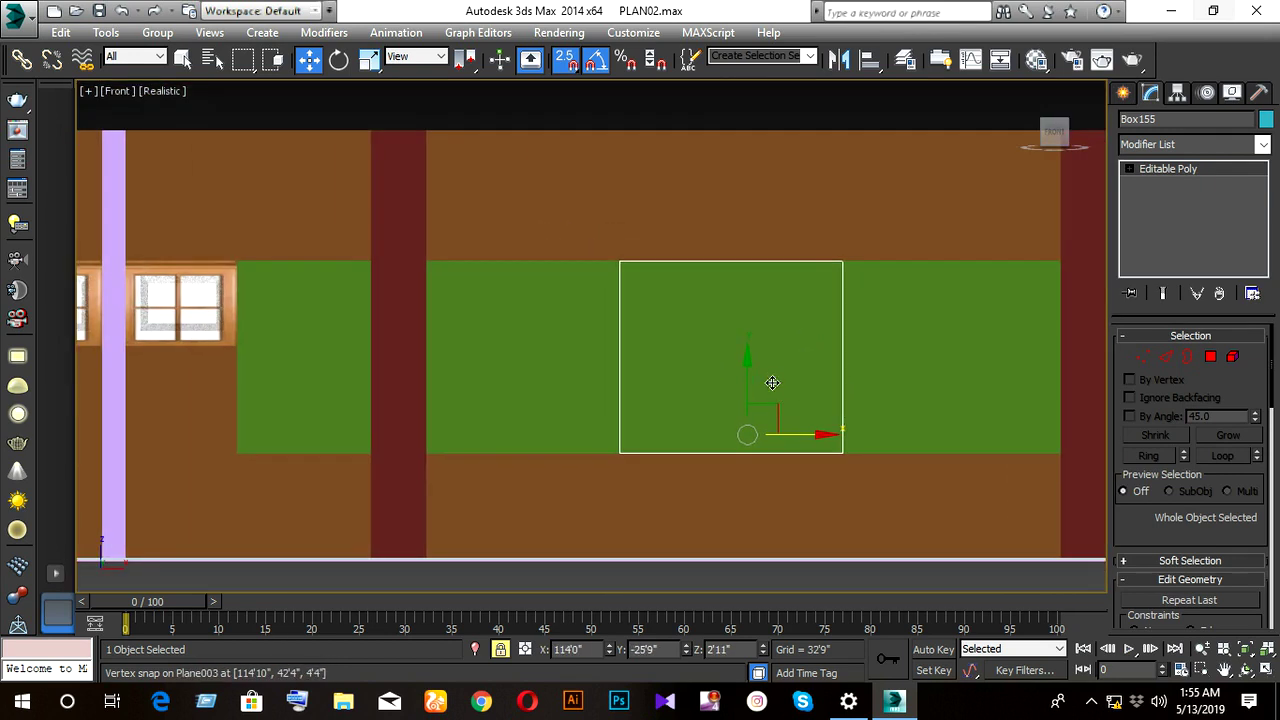
{"action": "key", "text": "F3"}
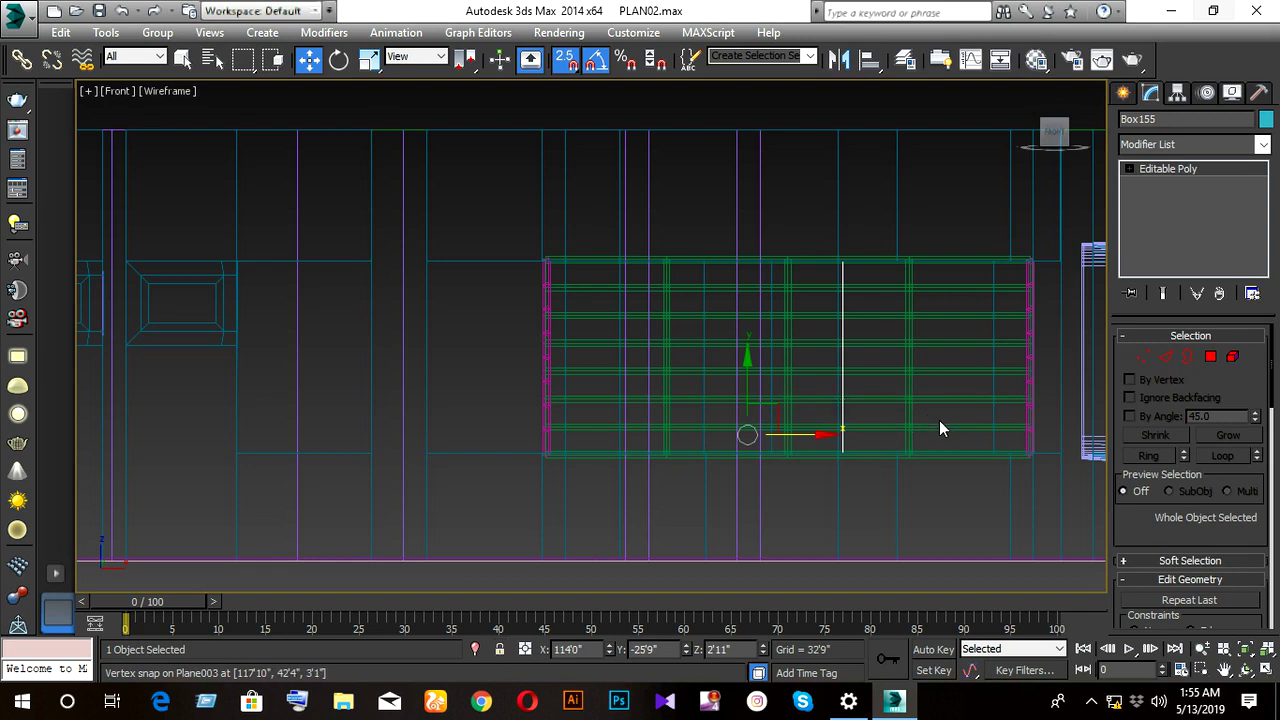
- In Top view, stretch the panel's side vertices to meet the opening edge
{"action": "key", "text": "1"}
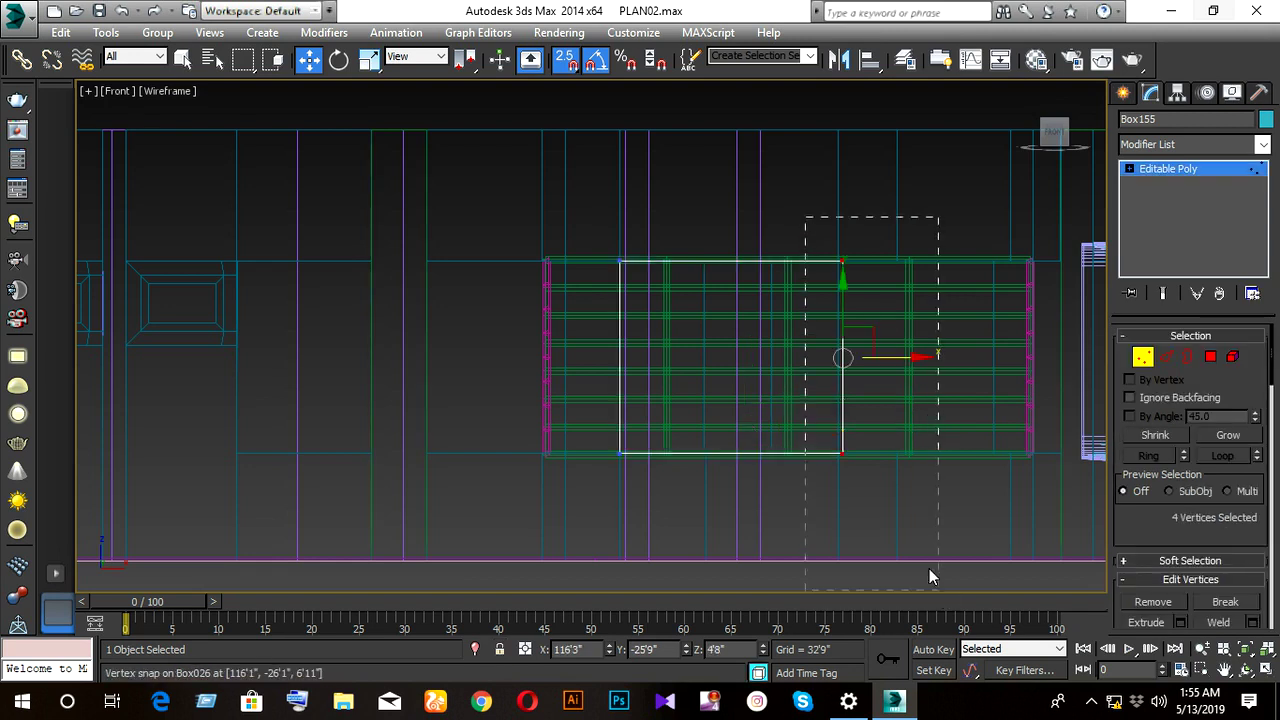
{"action": "mouse_move", "coordinate": [914, 417]}
{"action": "middle_mouse_down", "text": "alt"}
{"action": "mouse_move", "coordinate": [941, 525]}
{"action": "mouse_move", "coordinate": [918, 543]}
{"action": "middle_mouse_up", "text": "alt"}
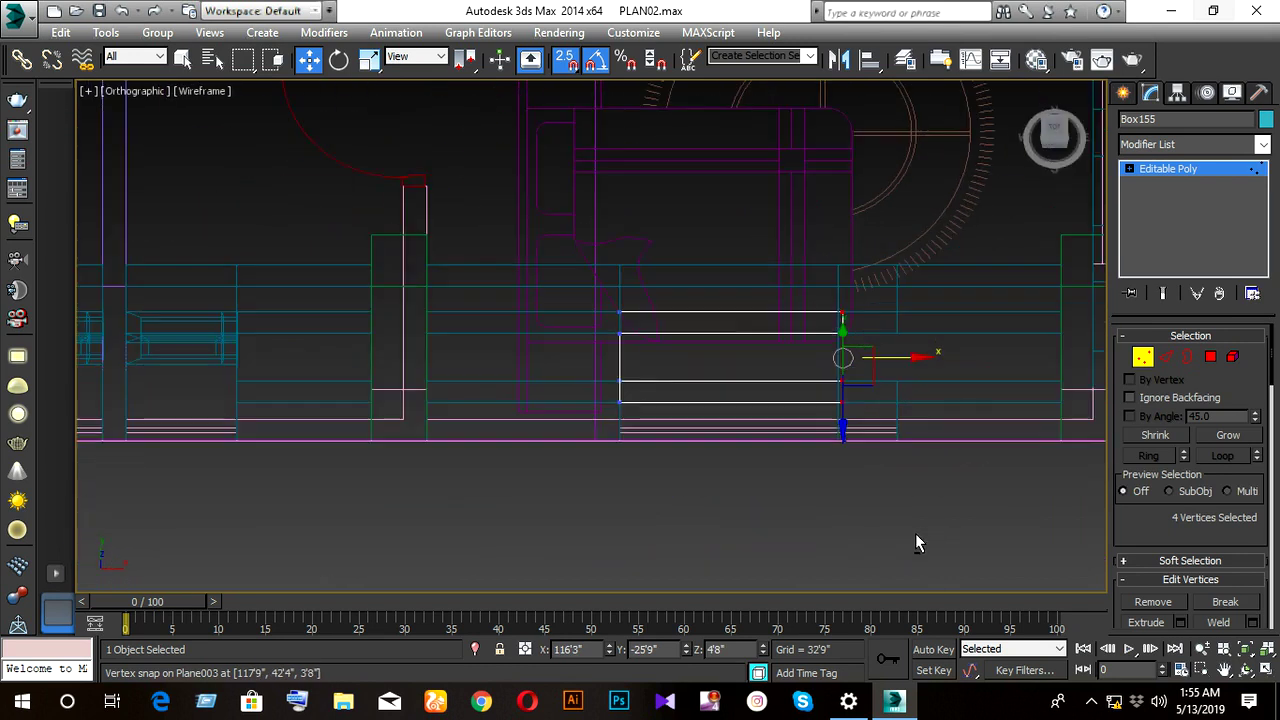
{"action": "key", "text": "t"}
{"action": "key", "text": "z"}
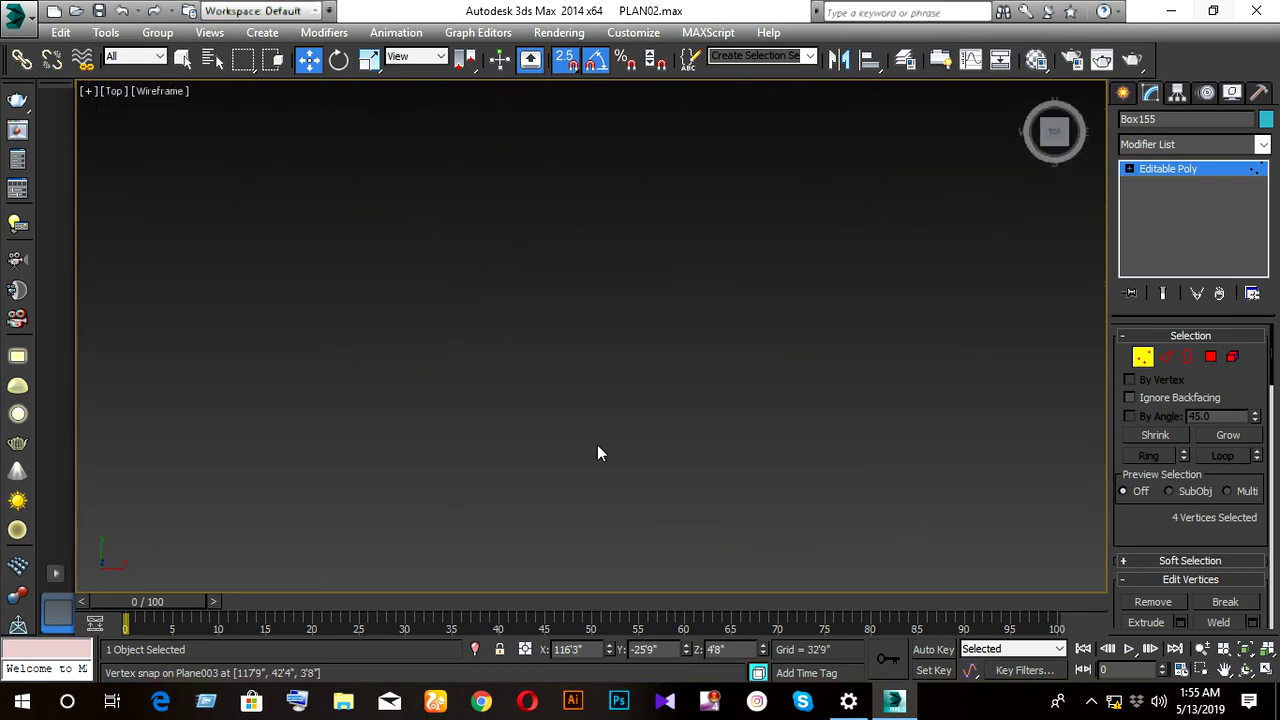
{"action": "scroll", "coordinate": [655, 438], "scroll_direction": "up", "scroll_amount": 4}
{"action": "scroll", "coordinate": [697, 455], "scroll_direction": "down", "scroll_amount": 10}
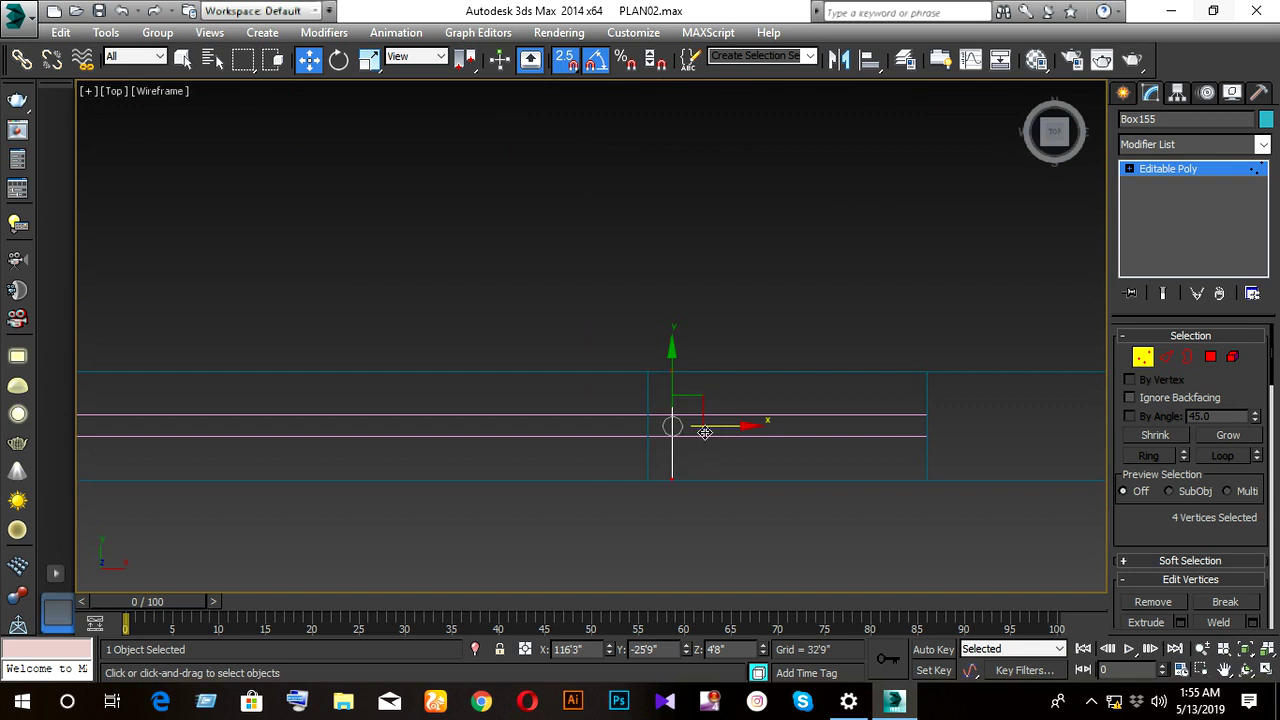
{"action": "left_click_drag", "start_coordinate": [888, 443], "coordinate": [939, 442]}
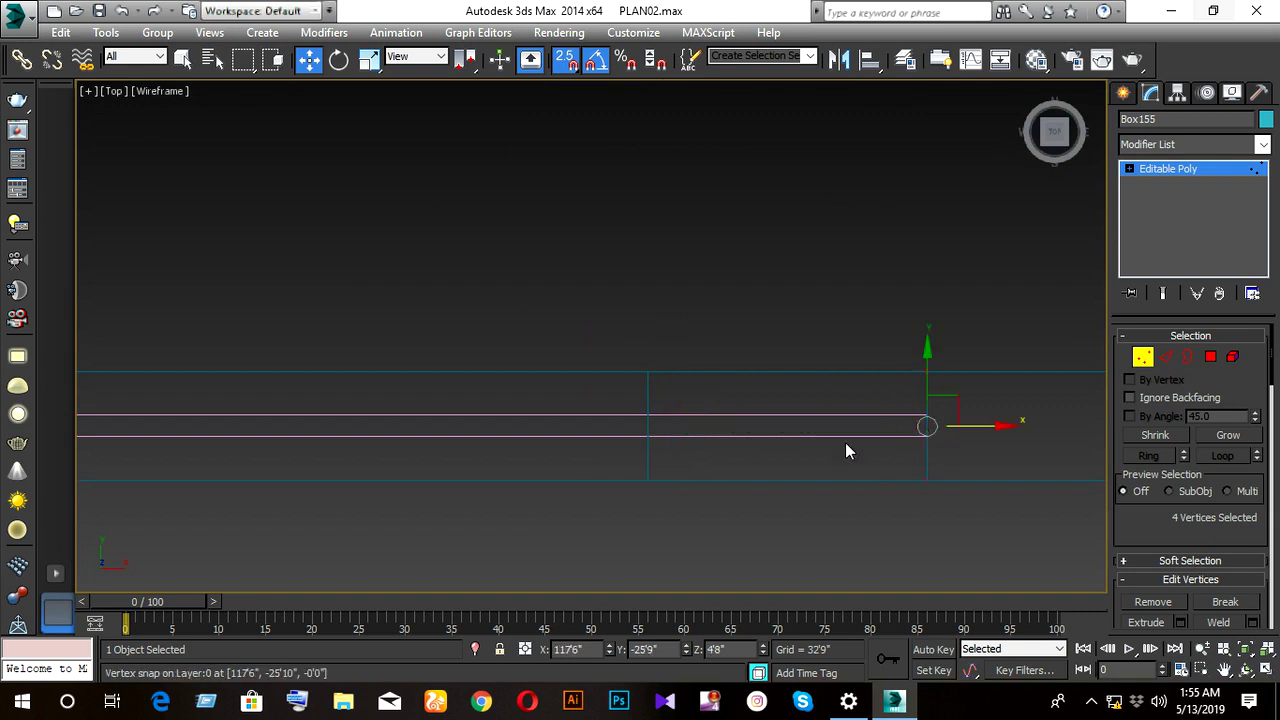
{"action": "scroll", "coordinate": [845, 450], "scroll_direction": "down", "scroll_amount": 3}
{"action": "mouse_move", "coordinate": [827, 470]}
{"action": "middle_mouse_down"}
{"action": "mouse_move", "coordinate": [657, 420]}
{"action": "mouse_move", "coordinate": [703, 443]}
{"action": "middle_mouse_up"}
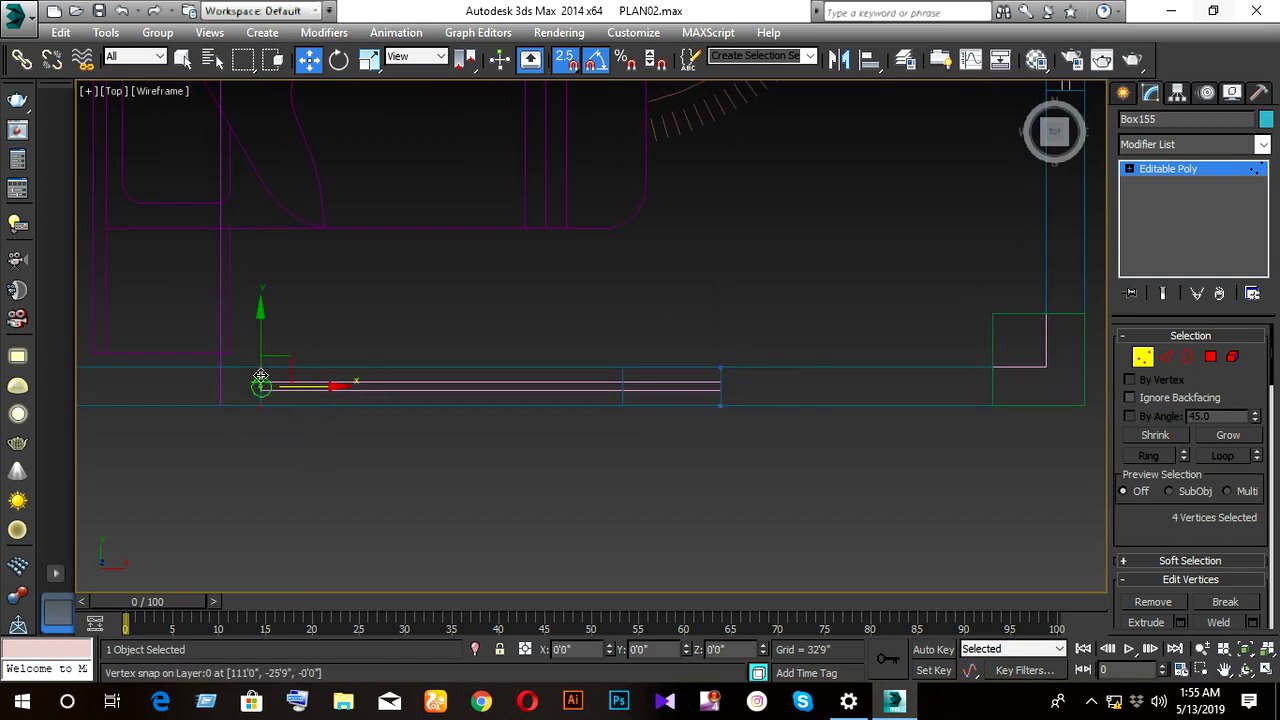
{"action": "mouse_move", "coordinate": [627, 448]}
{"action": "middle_mouse_down", "text": "alt"}
{"action": "mouse_move", "coordinate": [674, 363]}
{"action": "mouse_move", "coordinate": [640, 363]}
{"action": "mouse_move", "coordinate": [658, 405]}
{"action": "mouse_move", "coordinate": [653, 395]}
{"action": "middle_mouse_up", "text": "alt"}
{"action": "key", "text": "F3"}
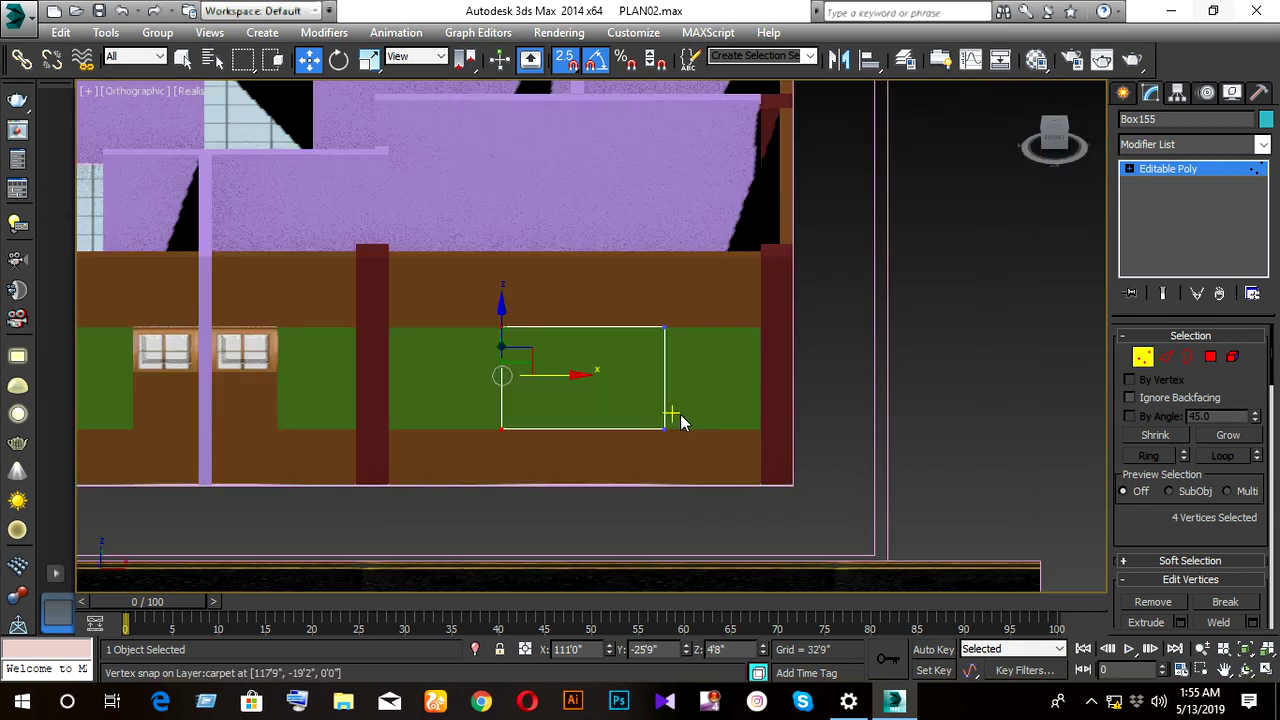
{"action": "mouse_move", "coordinate": [632, 437]}
{"action": "middle_mouse_down", "text": "alt"}
{"action": "mouse_move", "coordinate": [686, 432]}
{"action": "mouse_move", "coordinate": [646, 445]}
{"action": "mouse_move", "coordinate": [666, 520]}
{"action": "mouse_move", "coordinate": [652, 527]}
{"action": "mouse_move", "coordinate": [649, 403]}
{"action": "middle_mouse_up", "text": "alt"}
{"action": "key", "text": "ctrl+b"}
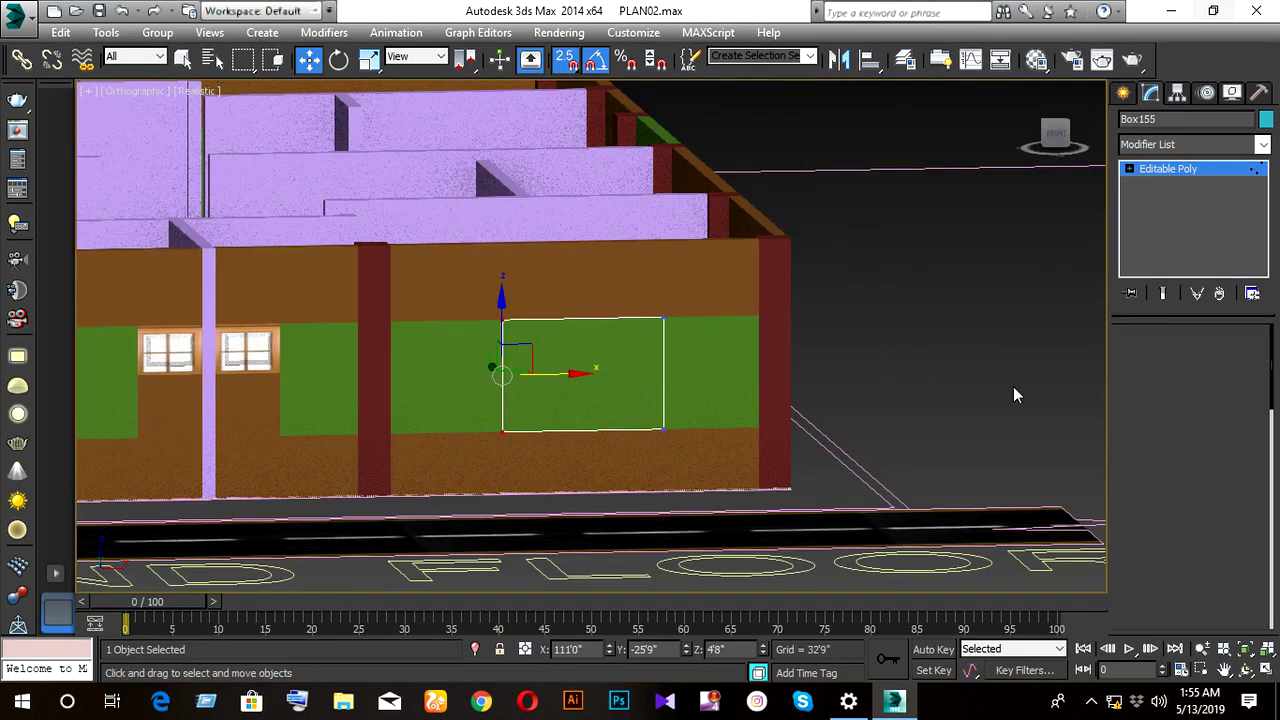
{"action": "scroll", "coordinate": [580, 405], "scroll_direction": "down", "scroll_amount": 3}
- In the Material Editor, show the window texture in the viewport
{"action": "key", "text": "m"}
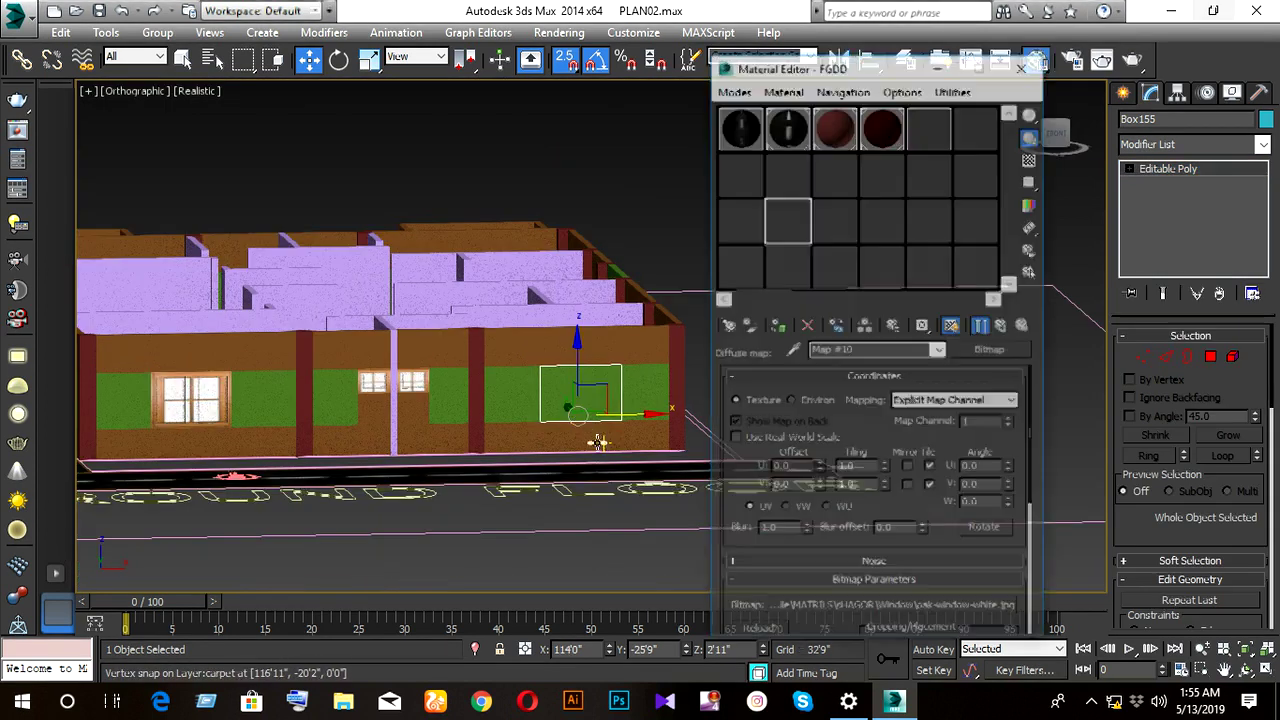
{"action": "left_click", "coordinate": [792, 352]}
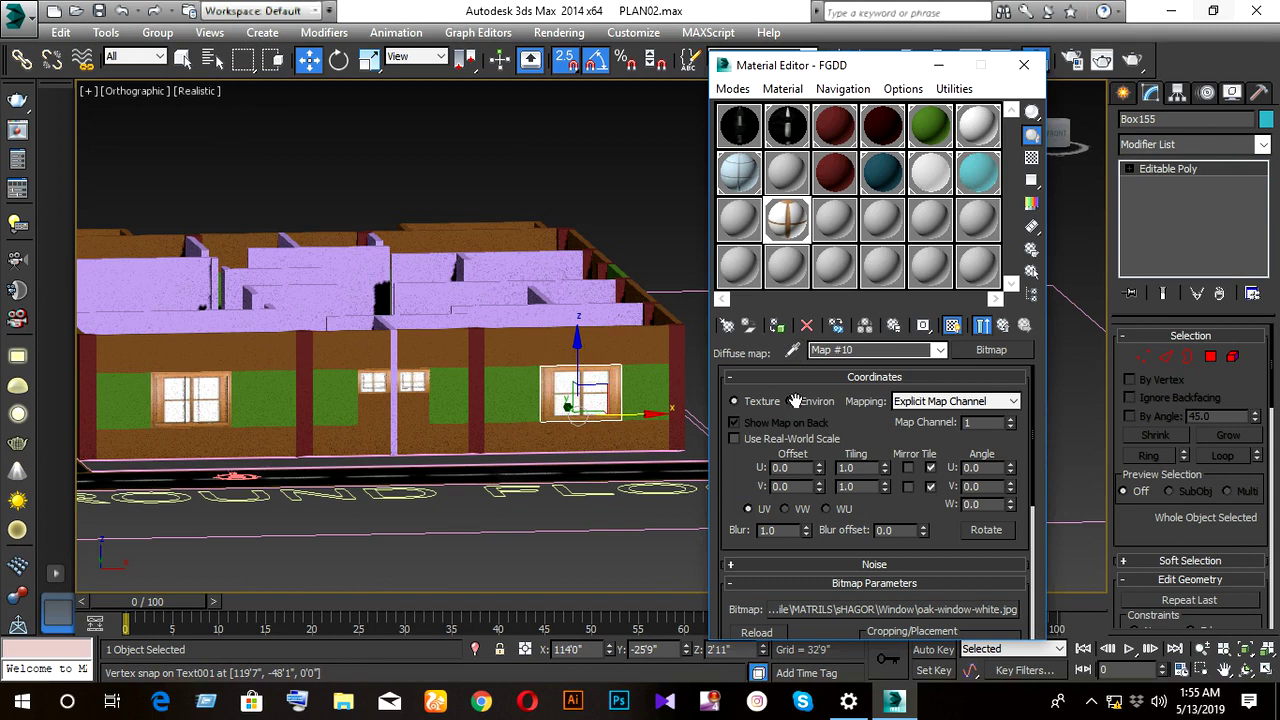
{"action": "scroll", "coordinate": [621, 442], "scroll_direction": "up", "scroll_amount": 2}
{"action": "scroll", "coordinate": [621, 442], "scroll_direction": "up", "scroll_amount": 3}
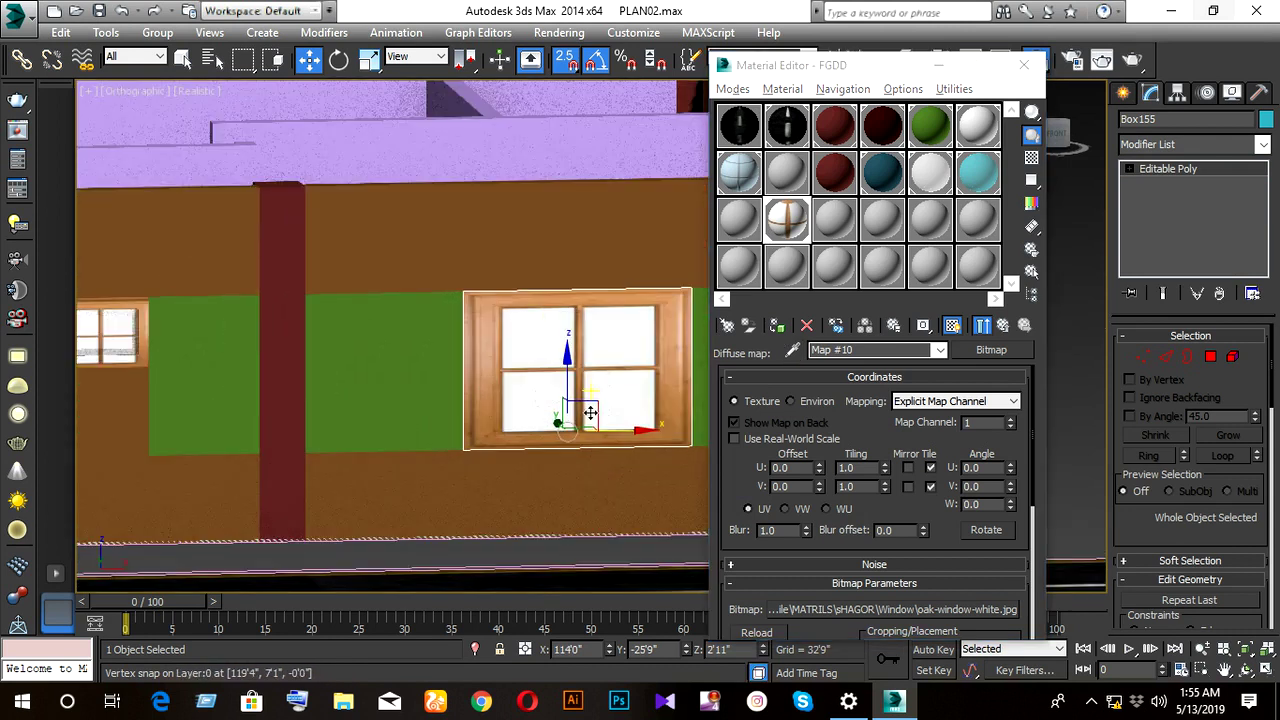
{"action": "middle_click_drag", "start_coordinate": [625, 438], "coordinate": [647, 428], "text": "alt"}
{"action": "scroll", "coordinate": [647, 428], "scroll_direction": "down", "scroll_amount": 3}
{"action": "scroll", "coordinate": [490, 420], "scroll_direction": "down", "scroll_amount": 3}
{"action": "middle_click_drag", "start_coordinate": [430, 420], "coordinate": [570, 413]}
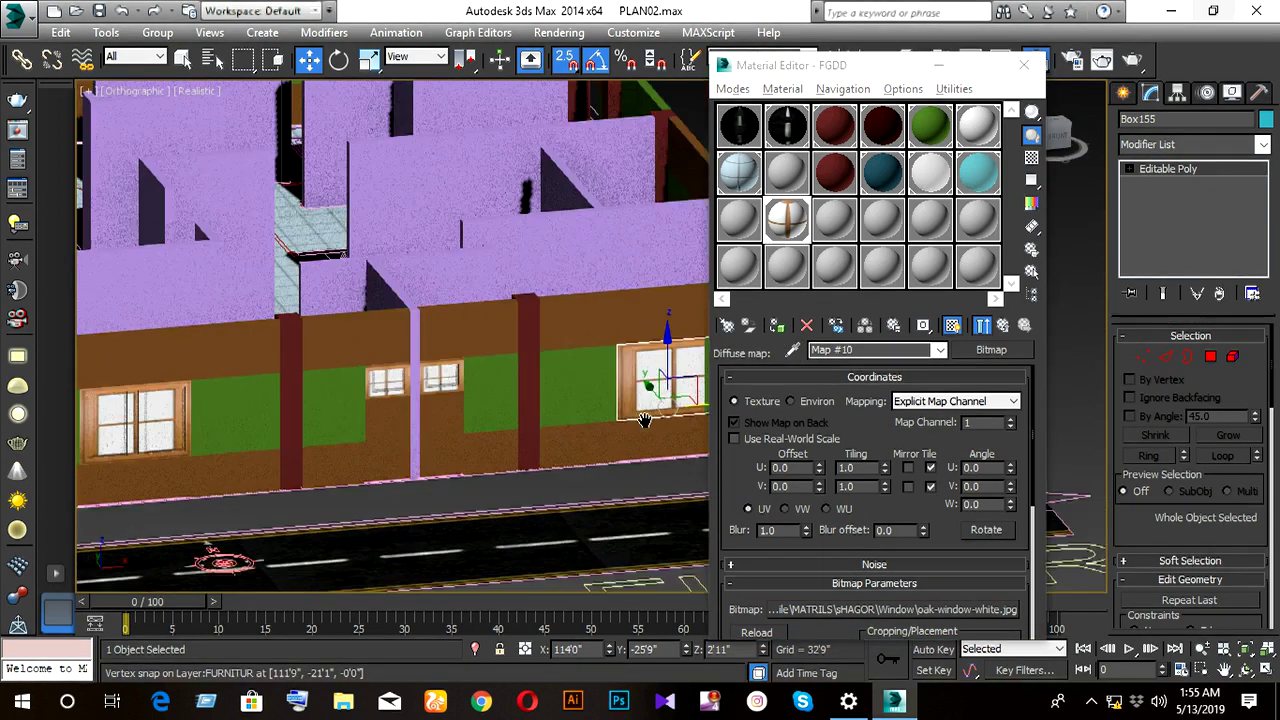
{"action": "scroll", "coordinate": [570, 413], "scroll_direction": "down", "scroll_amount": 2}
{"action": "scroll", "coordinate": [443, 423], "scroll_direction": "up", "scroll_amount": 2}
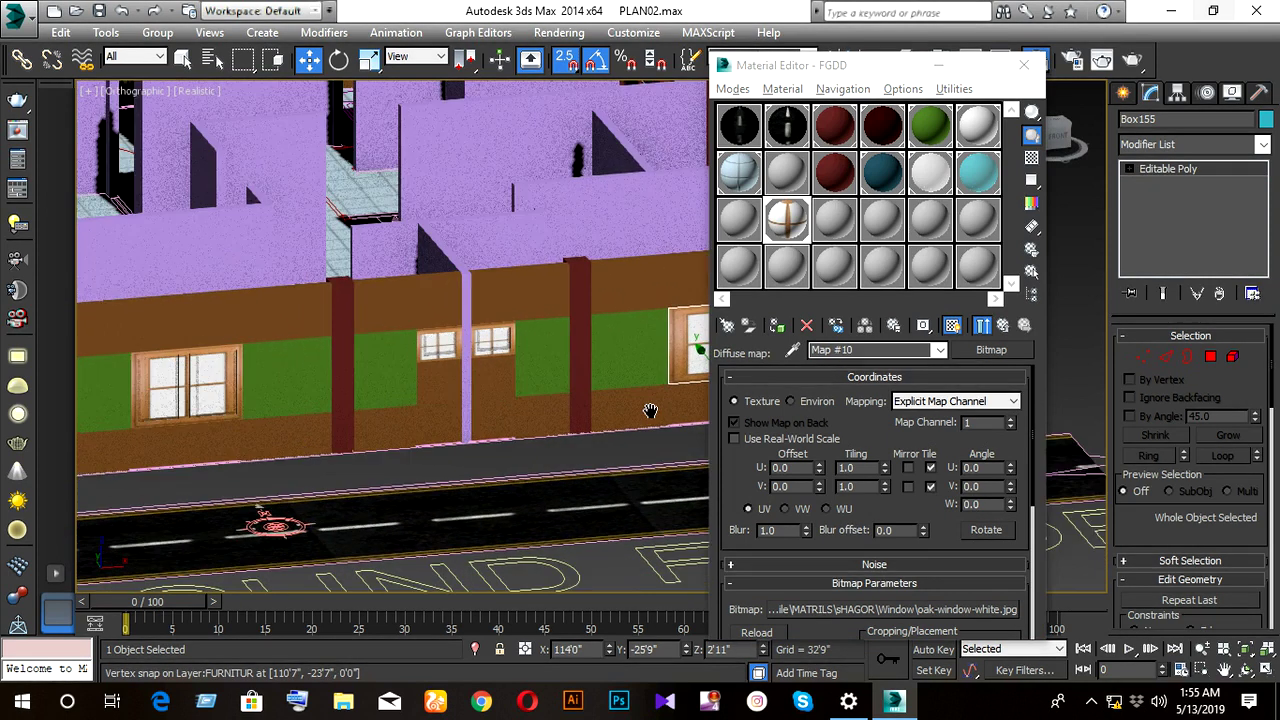
{"action": "scroll", "coordinate": [588, 414], "scroll_direction": "down", "scroll_amount": 2}
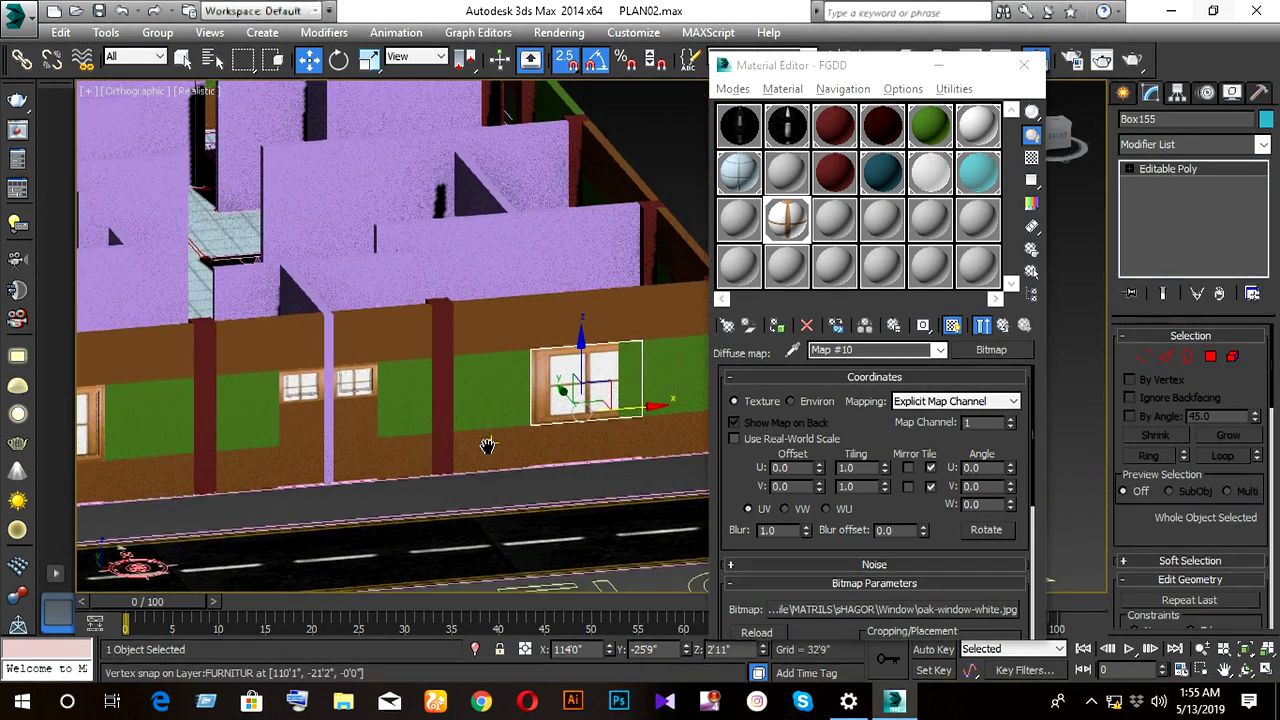
{"action": "middle_click_drag", "start_coordinate": [277, 434], "coordinate": [419, 452], "text": "alt"}
{"action": "scroll", "coordinate": [486, 397], "scroll_direction": "up", "scroll_amount": 3}
{"action": "scroll", "coordinate": [494, 396], "scroll_direction": "up", "scroll_amount": 3}
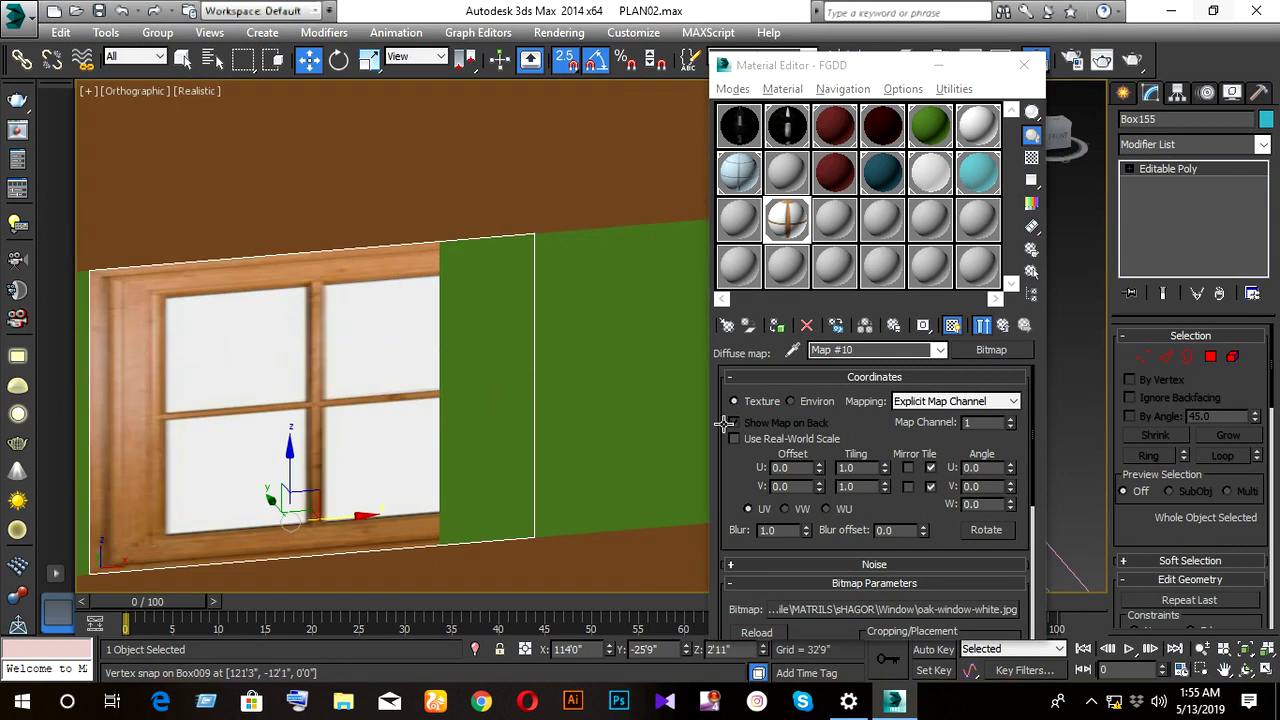
- Close the Material Editor and move window Box155 right into the opening
{"action": "left_click", "coordinate": [1022, 64]}
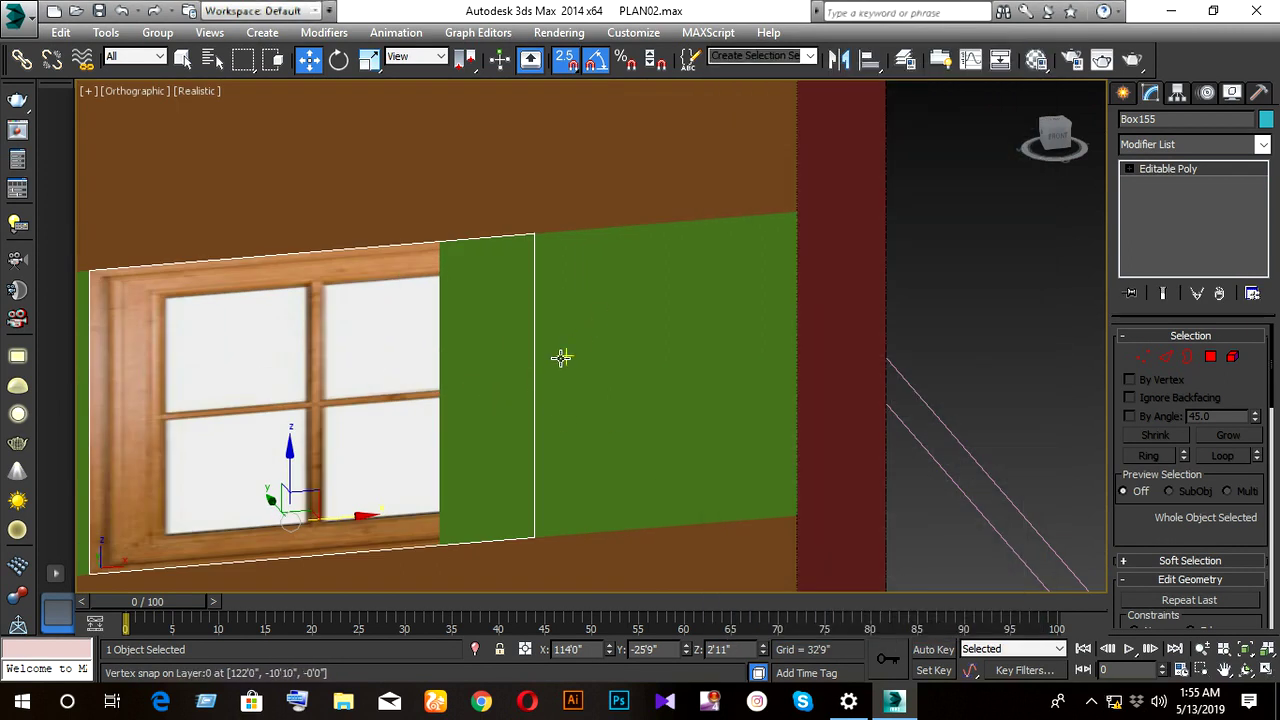
{"action": "left_click_drag", "start_coordinate": [563, 357], "coordinate": [598, 404]}
{"action": "scroll", "coordinate": [598, 404], "scroll_direction": "down", "scroll_amount": 2}
{"action": "scroll", "coordinate": [620, 410], "scroll_direction": "down", "scroll_amount": 2}
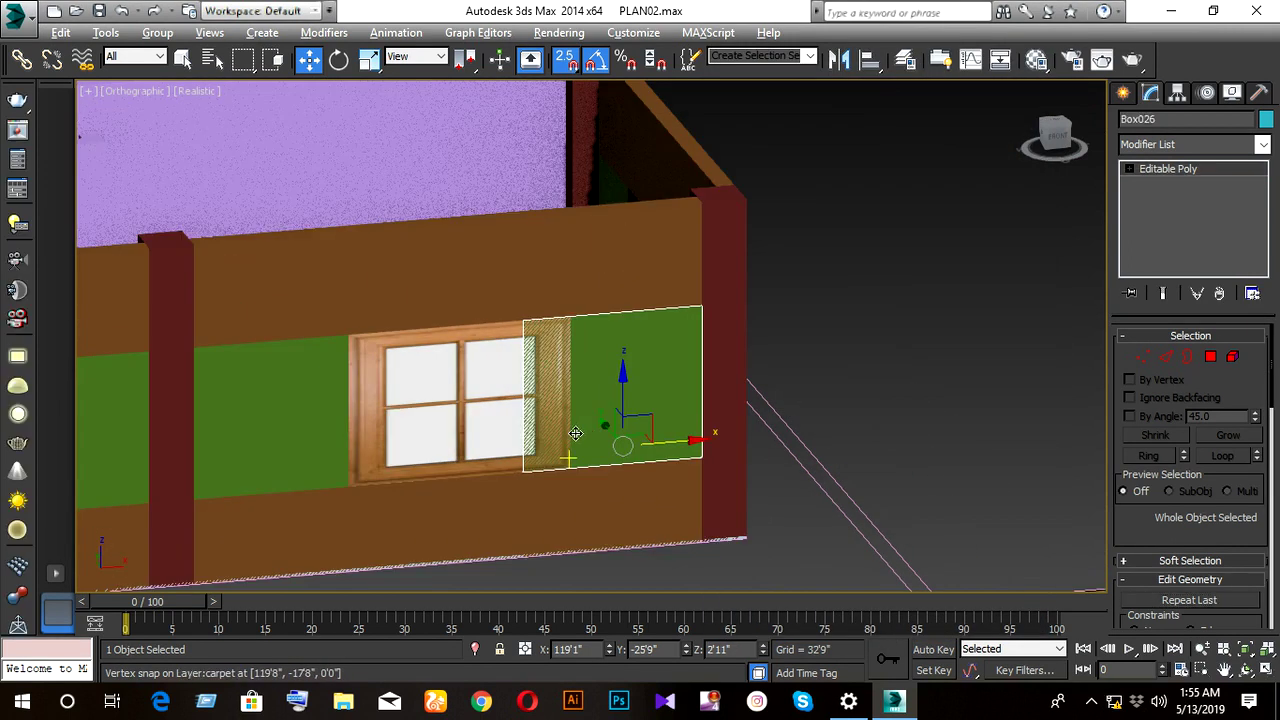
{"action": "scroll", "coordinate": [671, 419], "scroll_direction": "down", "scroll_amount": 1}
- Snap green panel Box026's four left-edge vertices to the window frame
{"action": "left_click", "coordinate": [1143, 357]}
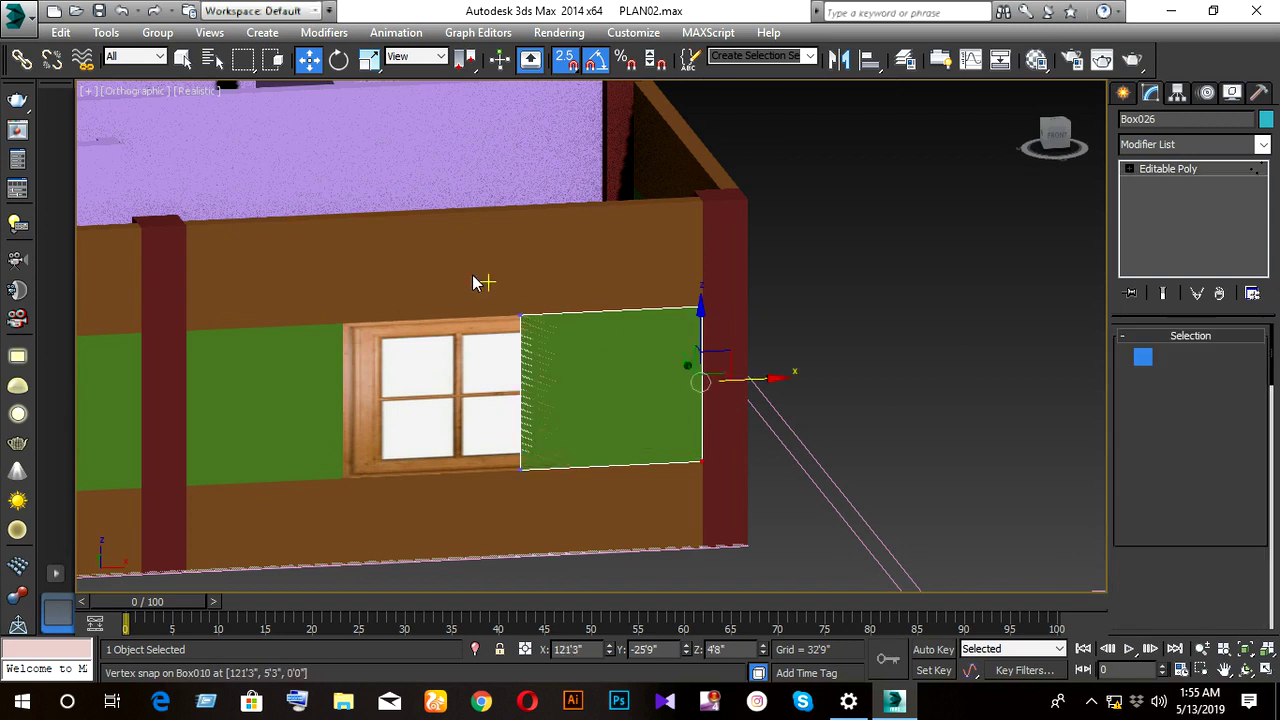
{"action": "left_click_drag", "start_coordinate": [471, 277], "coordinate": [578, 512]}
{"action": "left_click_drag", "start_coordinate": [567, 402], "coordinate": [562, 323]}
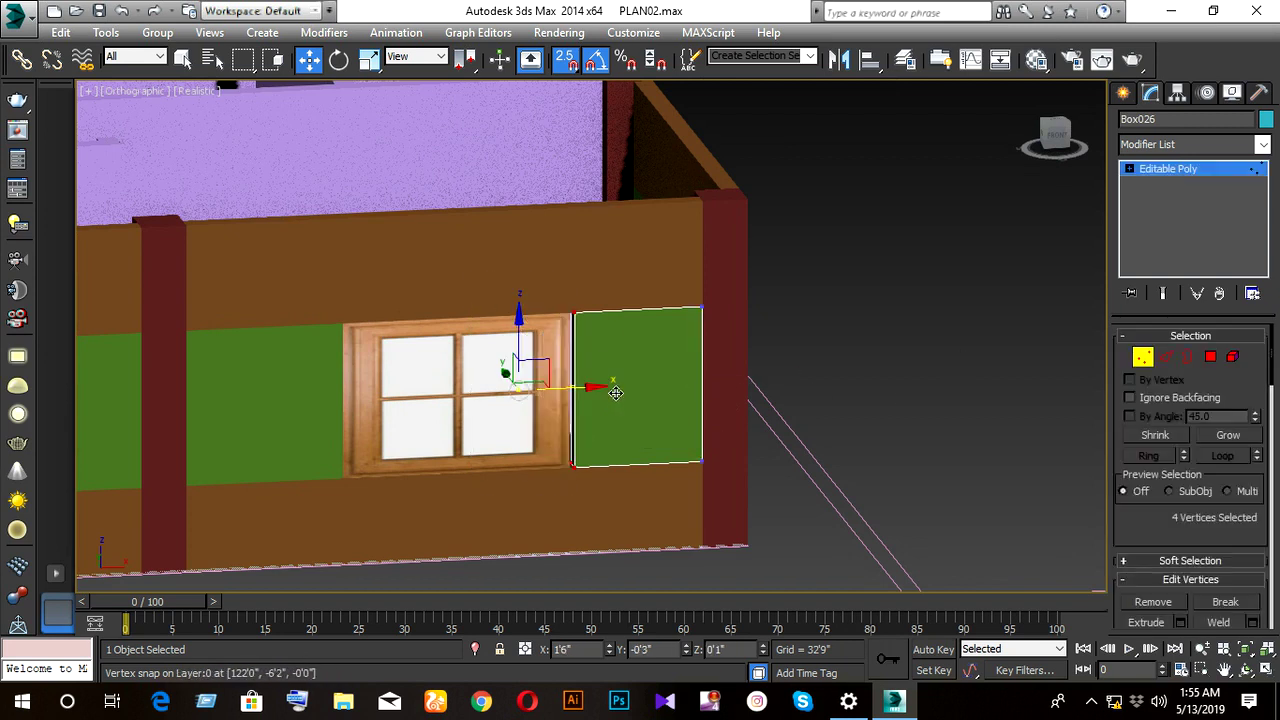
{"action": "scroll", "coordinate": [562, 318], "scroll_direction": "down", "scroll_amount": 3}
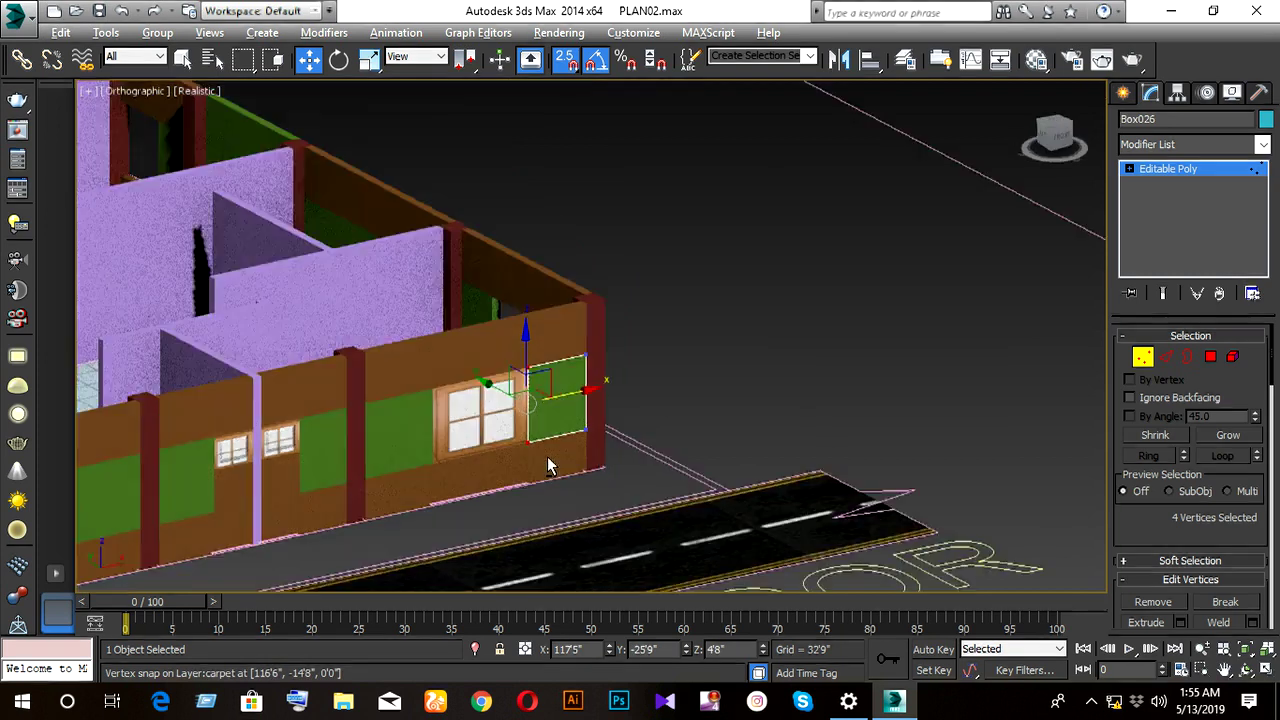
{"action": "mouse_move", "coordinate": [547, 456]}
{"action": "middle_mouse_down", "text": "alt"}
{"action": "mouse_move", "coordinate": [636, 427]}
{"action": "mouse_move", "coordinate": [545, 422]}
{"action": "middle_mouse_up", "text": "alt"}
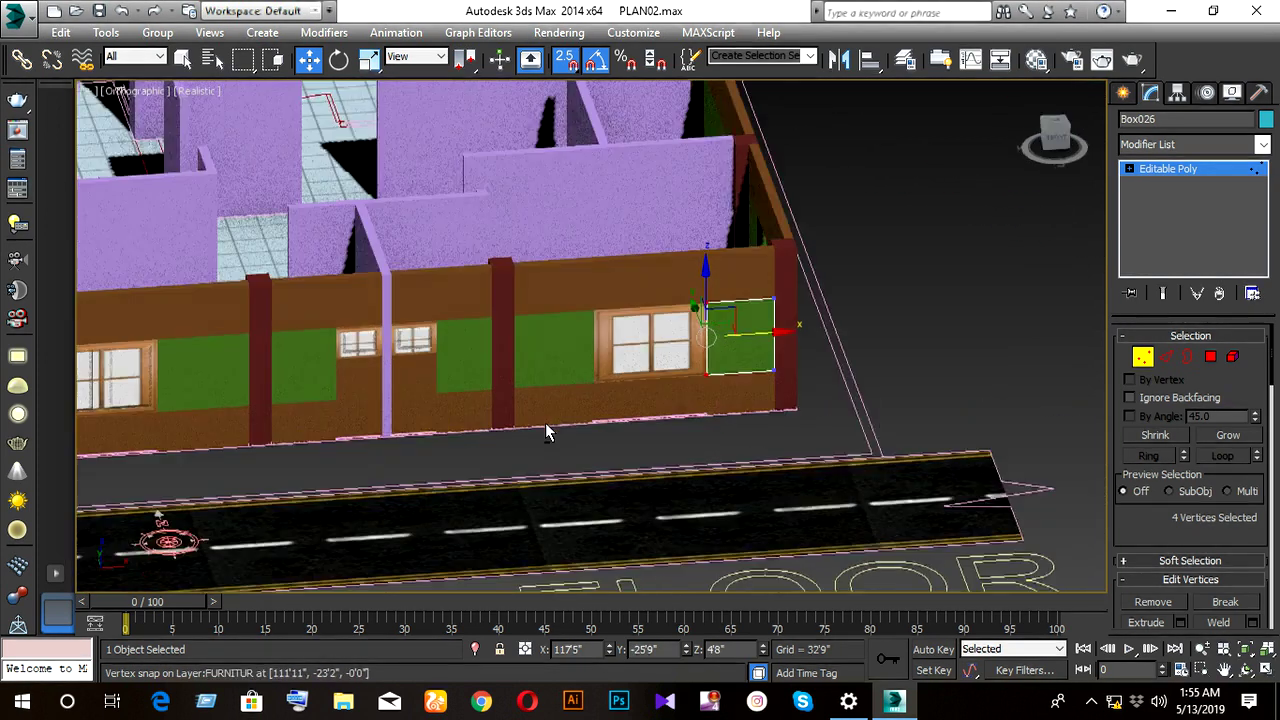
{"action": "scroll", "coordinate": [545, 422], "scroll_direction": "up", "scroll_amount": 2}
{"action": "scroll", "coordinate": [726, 397], "scroll_direction": "down", "scroll_amount": 2}
{"action": "middle_click_drag", "start_coordinate": [645, 423], "coordinate": [773, 336], "text": "alt"}
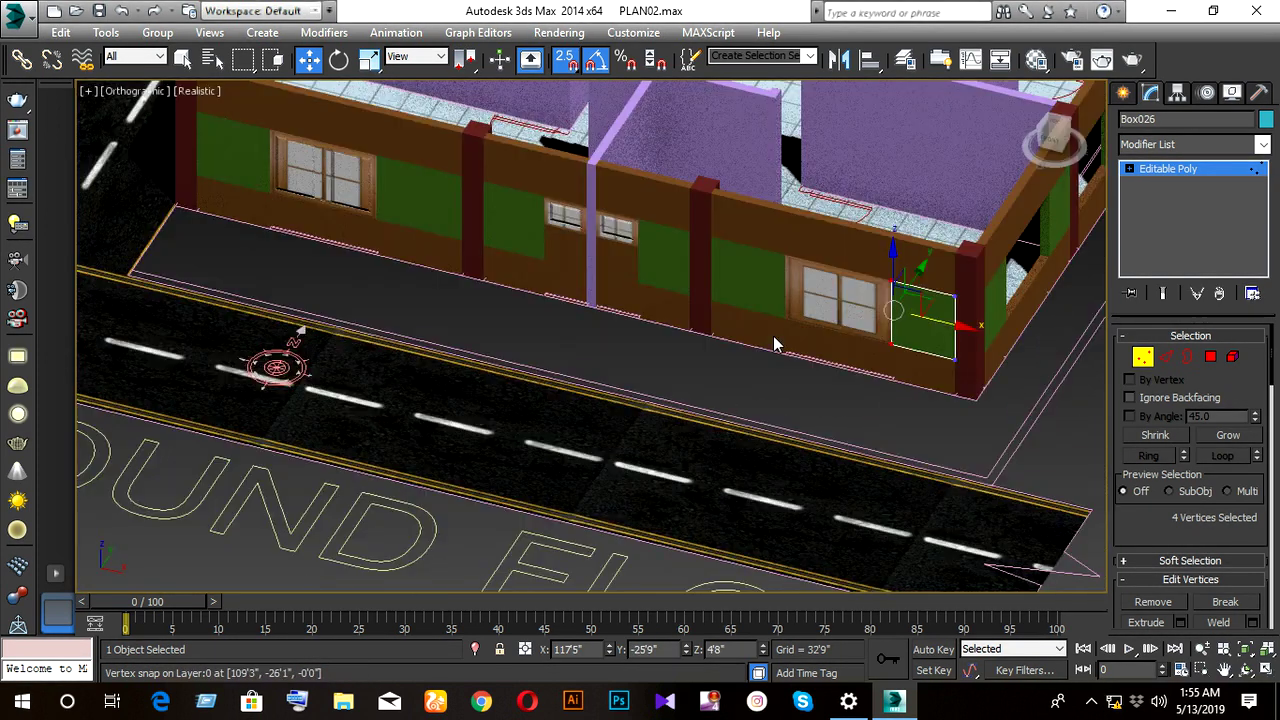
{"action": "scroll", "coordinate": [773, 336], "scroll_direction": "down", "scroll_amount": 2}
{"action": "left_click", "coordinate": [1143, 357]}
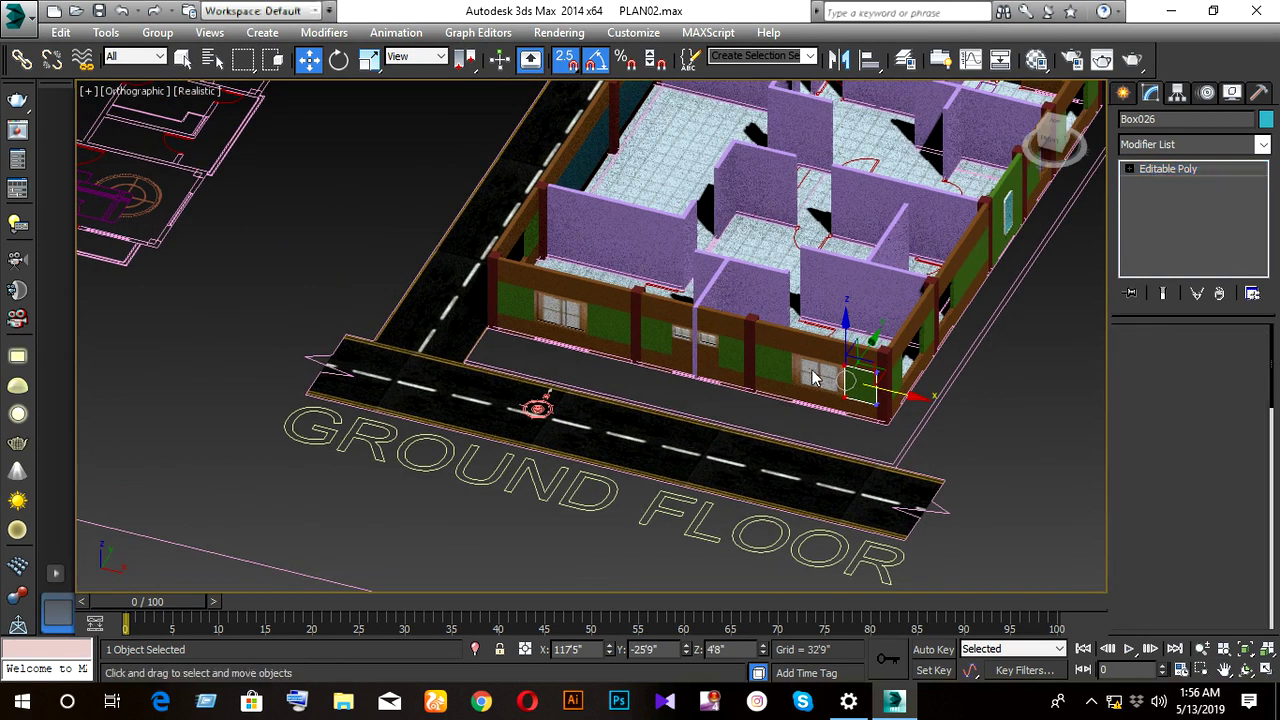
{"action": "mouse_move", "coordinate": [700, 380]}
{"action": "middle_mouse_down", "text": "alt"}
{"action": "mouse_move", "coordinate": [745, 383]}
{"action": "mouse_move", "coordinate": [677, 371]}
{"action": "mouse_move", "coordinate": [803, 400]}
{"action": "mouse_move", "coordinate": [787, 430]}
{"action": "mouse_move", "coordinate": [534, 420]}
{"action": "mouse_move", "coordinate": [620, 380]}
{"action": "mouse_move", "coordinate": [583, 383]}
{"action": "middle_mouse_up", "text": "alt"}
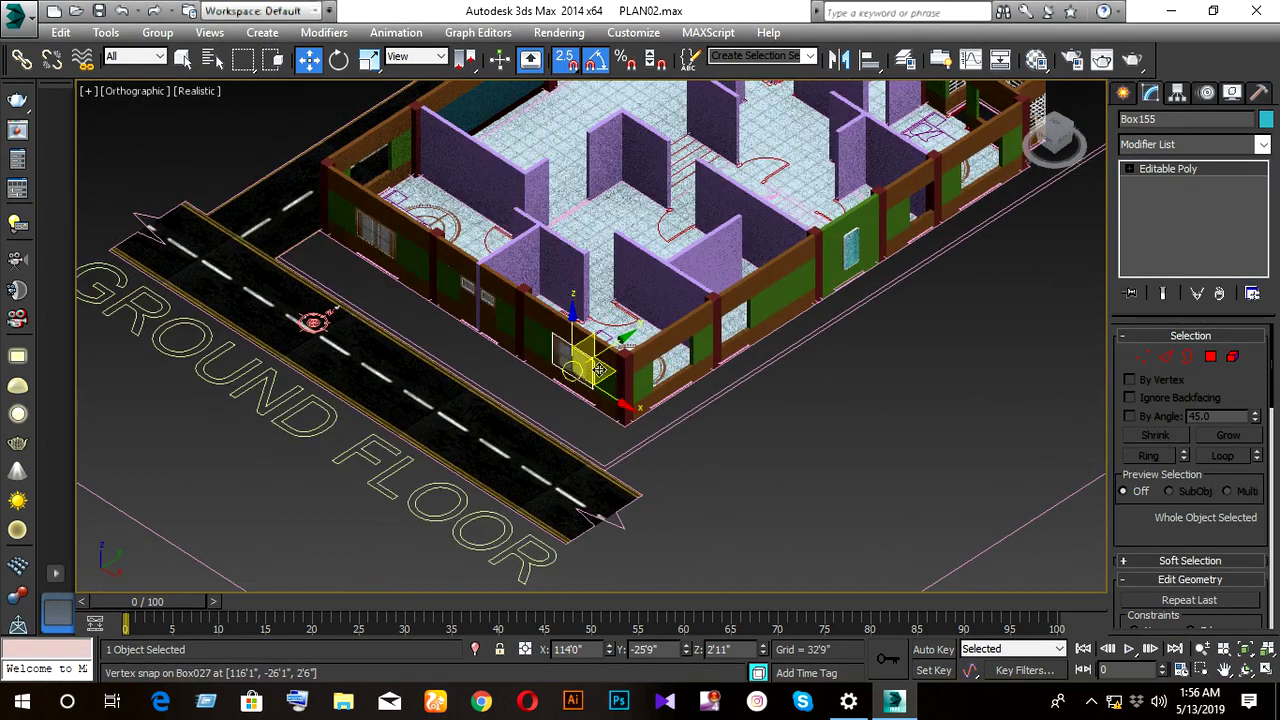
- Clone the window rotated 90° and move the copy toward the corner side wall
{"action": "key", "text": "e"}
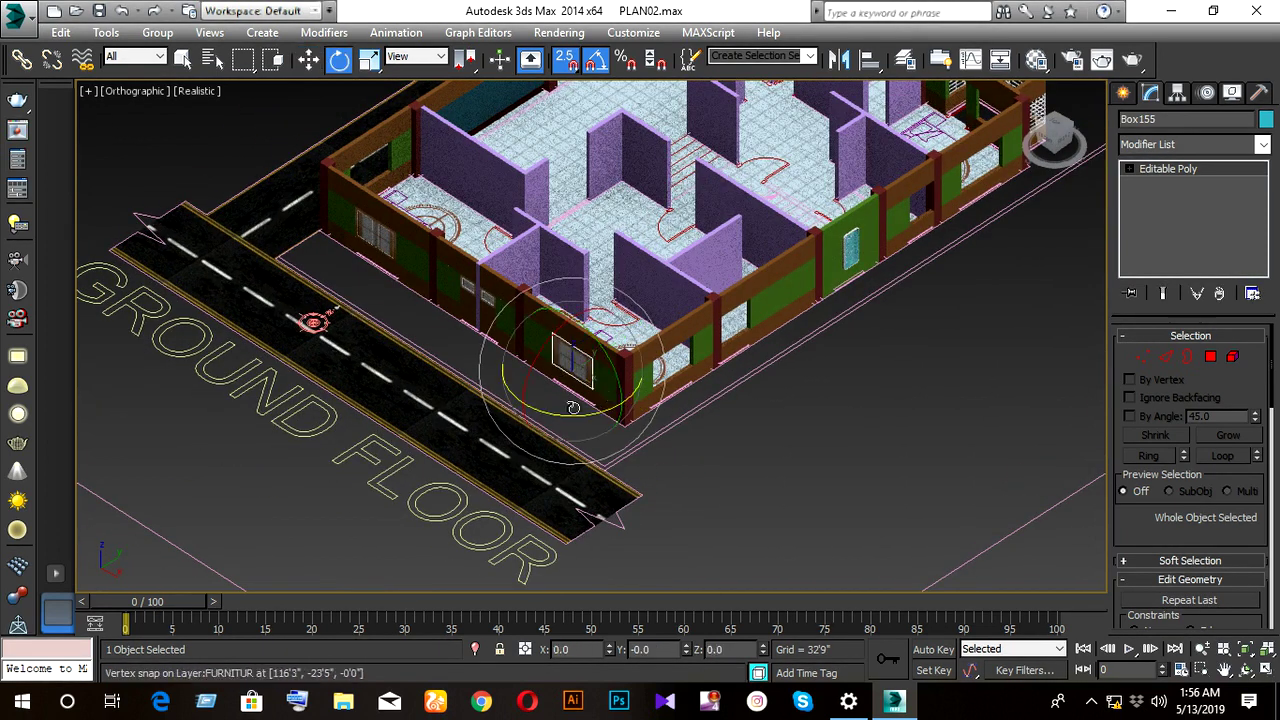
{"action": "mouse_move", "coordinate": [620, 385]}
{"action": "left_mouse_down"}
{"action": "mouse_move", "coordinate": [688, 420]}
{"action": "mouse_move", "coordinate": [644, 441]}
{"action": "left_mouse_up"}
{"action": "left_click", "coordinate": [646, 429]}
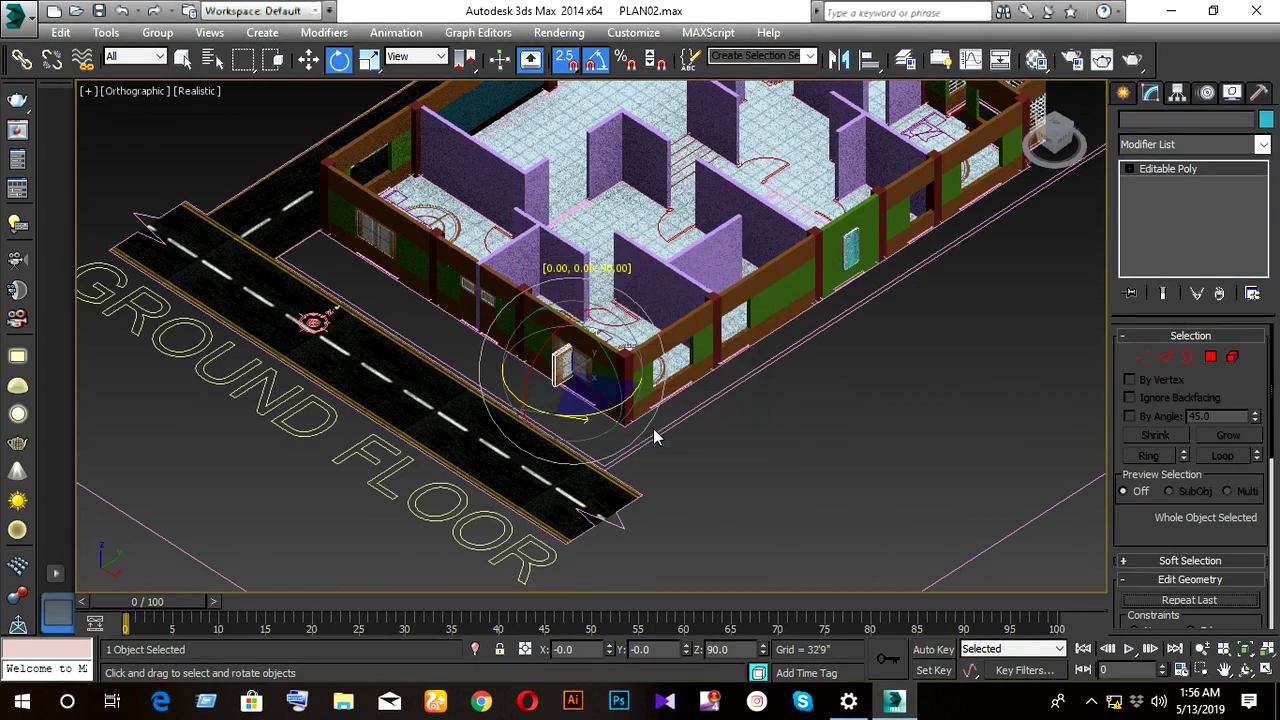
{"action": "key", "text": "w"}
{"action": "left_click_drag", "start_coordinate": [560, 375], "coordinate": [647, 422]}
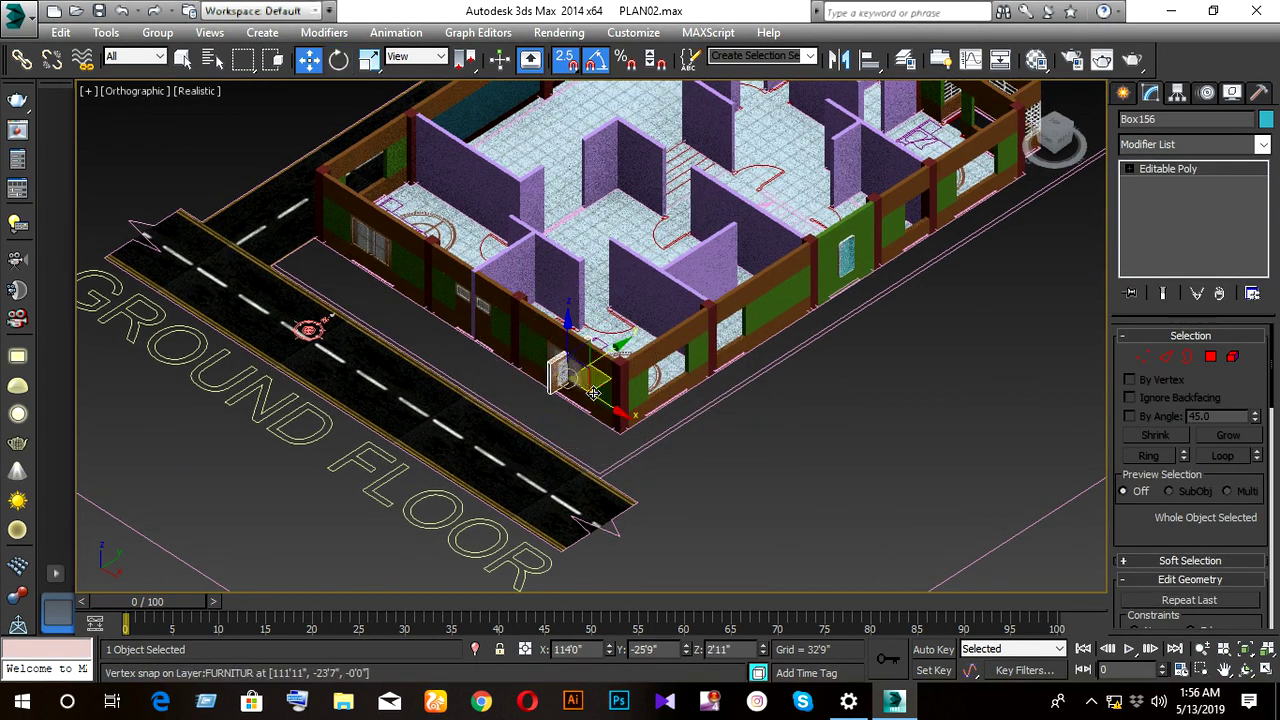
- In Top wireframe view, vertex-snap the rotated copy (Box156) into the corner opening
{"action": "scroll", "coordinate": [645, 425], "scroll_direction": "up", "scroll_amount": 2}
{"action": "scroll", "coordinate": [632, 445], "scroll_direction": "up", "scroll_amount": 3}
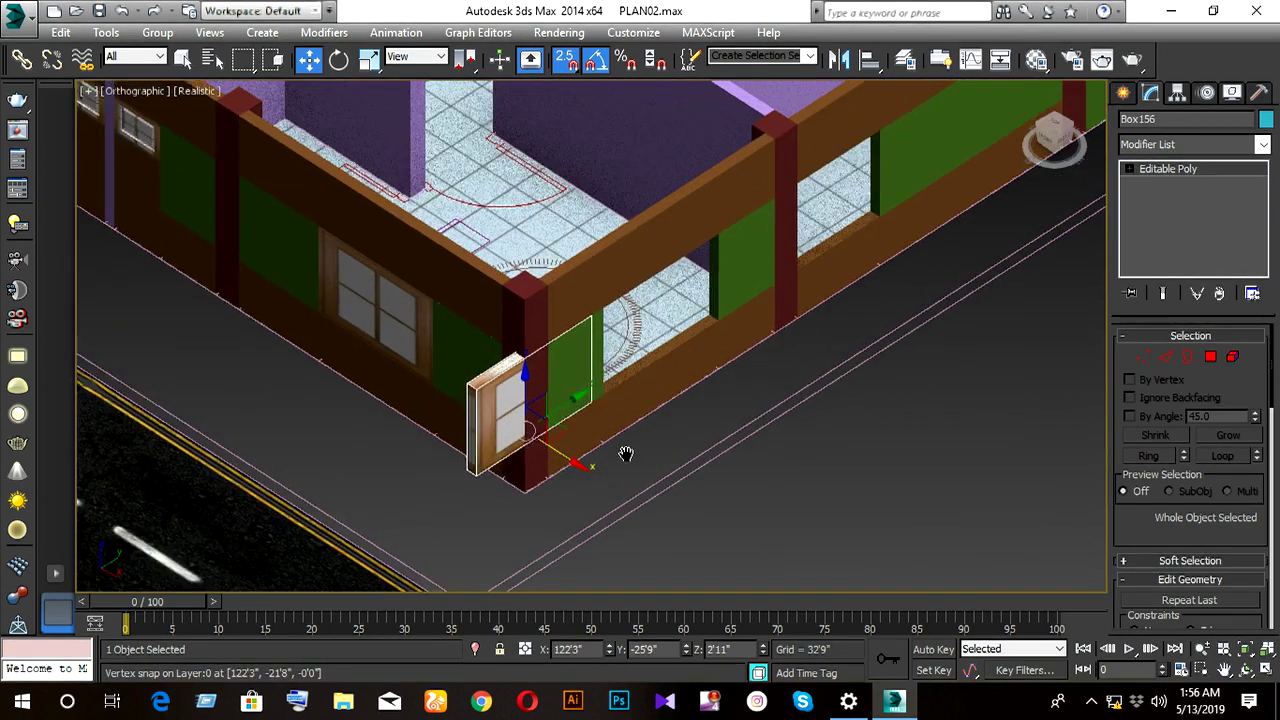
{"action": "scroll", "coordinate": [620, 465], "scroll_direction": "up", "scroll_amount": 2}
{"action": "key", "text": "t"}
{"action": "scroll", "coordinate": [623, 451], "scroll_direction": "up", "scroll_amount": 10}
{"action": "scroll", "coordinate": [600, 430], "scroll_direction": "down", "scroll_amount": 3}
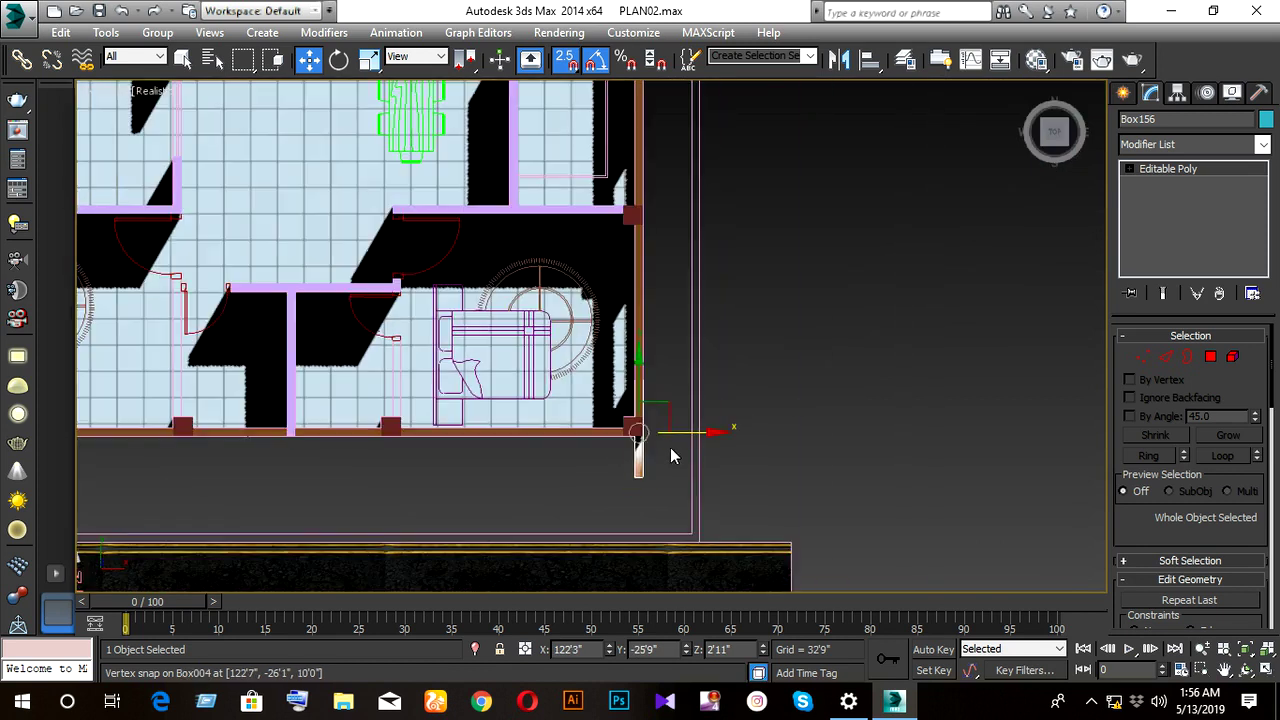
{"action": "scroll", "coordinate": [620, 460], "scroll_direction": "up", "scroll_amount": 2}
{"action": "key", "text": "F3"}
{"action": "scroll", "coordinate": [562, 462], "scroll_direction": "up", "scroll_amount": 4}
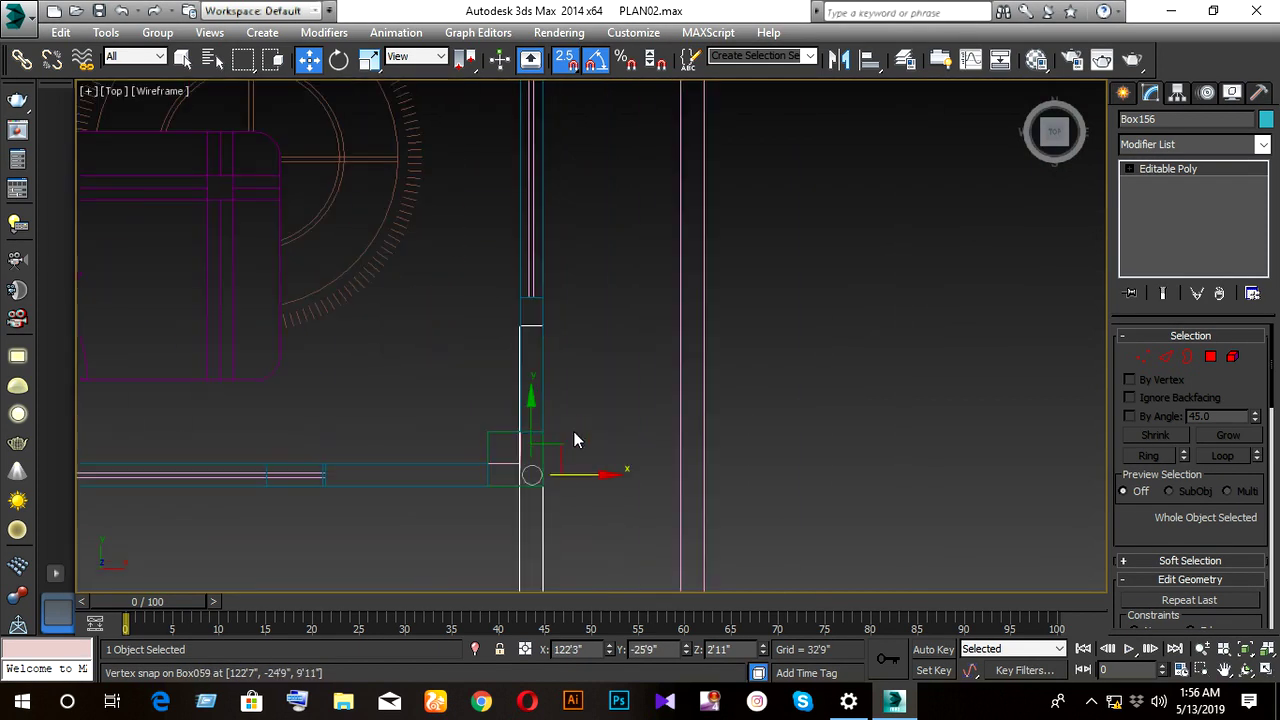
{"action": "left_click_drag", "start_coordinate": [532, 417], "coordinate": [556, 171]}
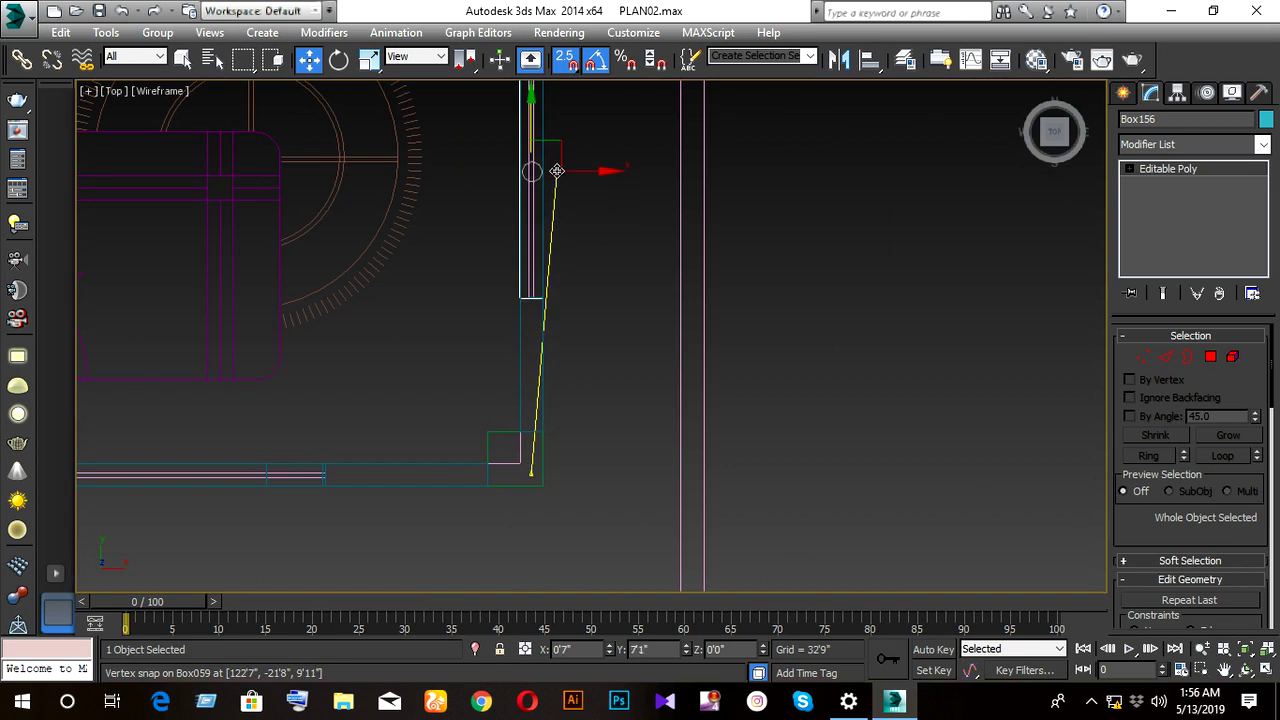
{"action": "mouse_move", "coordinate": [556, 222]}
{"action": "middle_mouse_down", "text": "alt"}
{"action": "mouse_move", "coordinate": [635, 367]}
{"action": "mouse_move", "coordinate": [571, 357]}
{"action": "mouse_move", "coordinate": [429, 257]}
{"action": "mouse_move", "coordinate": [486, 299]}
{"action": "mouse_move", "coordinate": [393, 440]}
{"action": "middle_mouse_up", "text": "alt"}
{"action": "key", "text": "F3"}
{"action": "mouse_move", "coordinate": [480, 449]}
{"action": "middle_mouse_down", "text": "alt"}
{"action": "mouse_move", "coordinate": [509, 431]}
{"action": "mouse_move", "coordinate": [719, 441]}
{"action": "mouse_move", "coordinate": [531, 425]}
{"action": "middle_mouse_up", "text": "alt"}
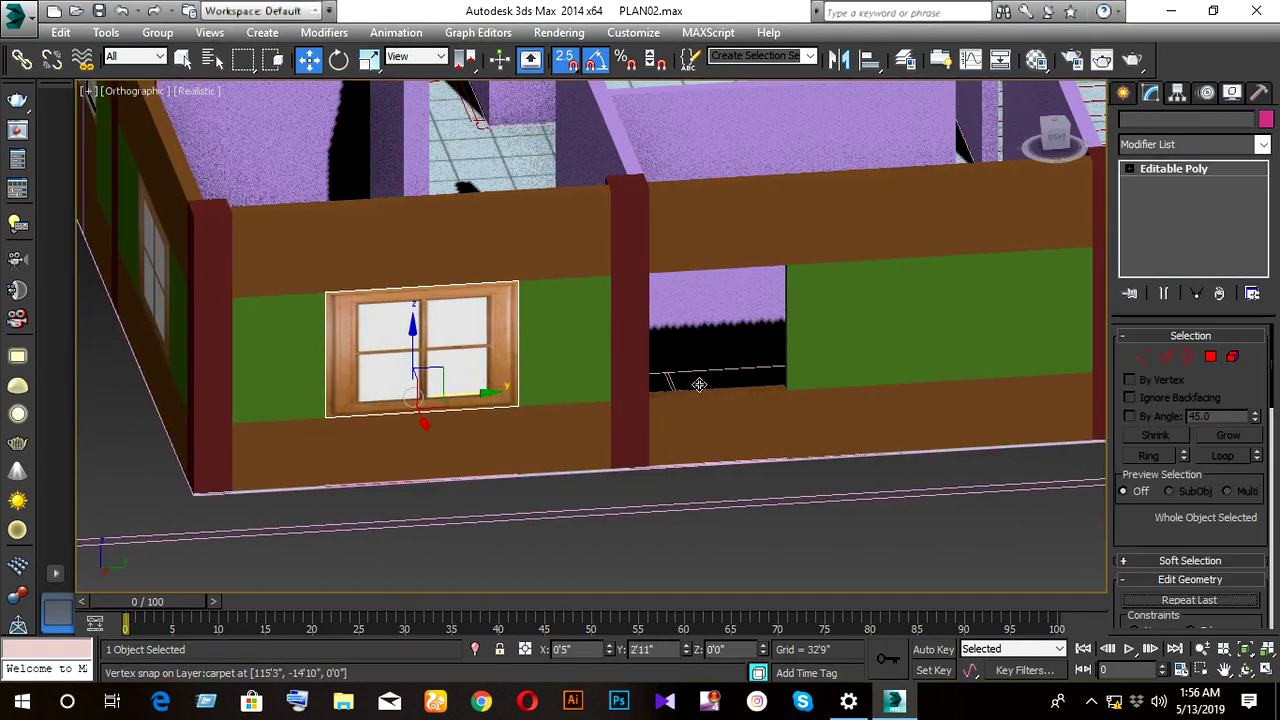
- Copy the window into the next wall bay and snap it into position
{"action": "left_click_drag", "start_coordinate": [479, 393], "coordinate": [697, 381], "text": "shift"}
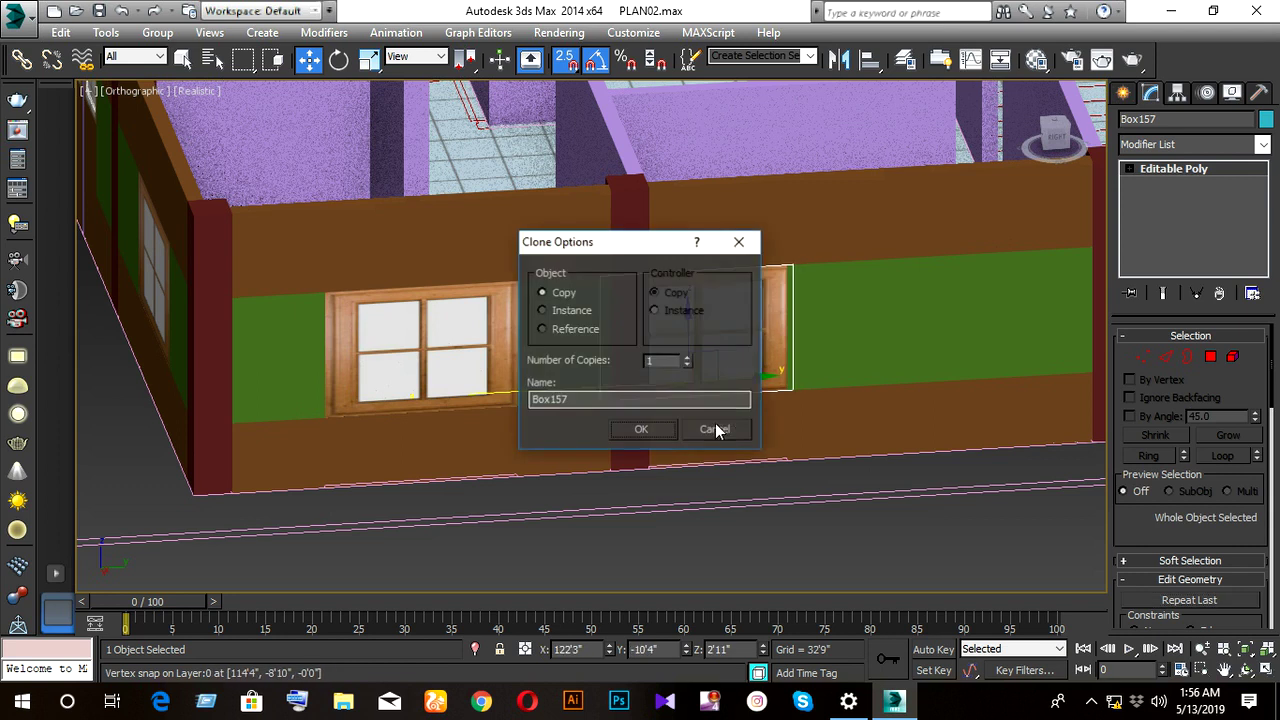
{"action": "left_click", "coordinate": [656, 428]}
{"action": "mouse_move", "coordinate": [817, 476]}
{"action": "middle_mouse_down", "text": "alt"}
{"action": "mouse_move", "coordinate": [794, 459]}
{"action": "mouse_move", "coordinate": [725, 461]}
{"action": "middle_mouse_up", "text": "alt"}
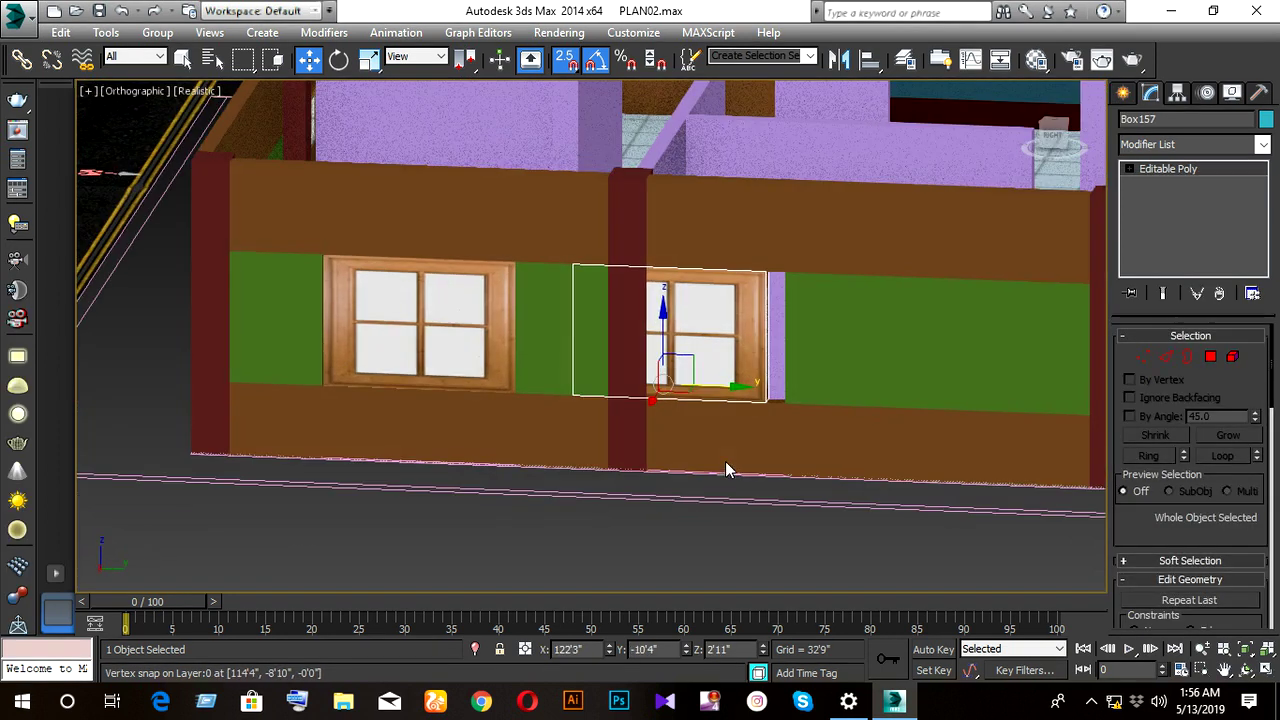
{"action": "left_click_drag", "start_coordinate": [766, 274], "coordinate": [791, 278]}
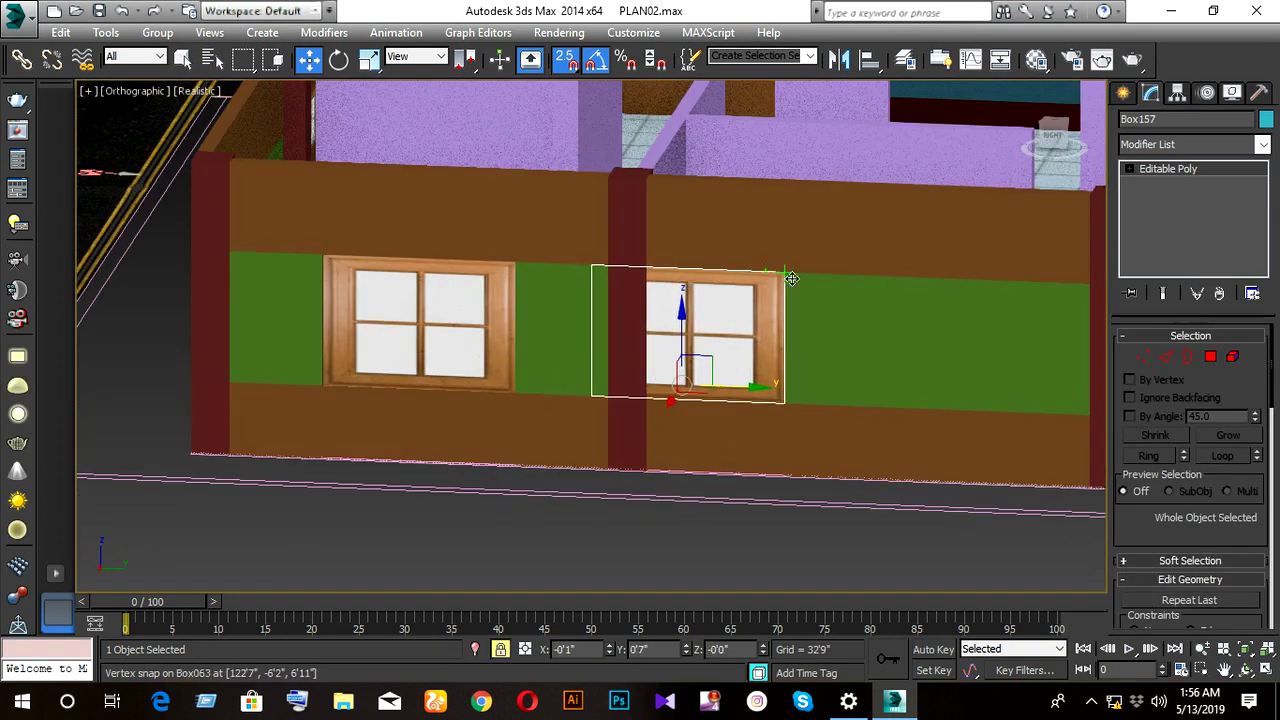
{"action": "scroll", "coordinate": [720, 369], "scroll_direction": "down", "scroll_amount": 5}
{"action": "middle_click_drag", "start_coordinate": [720, 369], "coordinate": [525, 404], "text": "alt"}
- Place another window copy on the rear wall, further to the right
{"action": "left_click_drag", "start_coordinate": [523, 401], "coordinate": [981, 381], "text": "shift"}
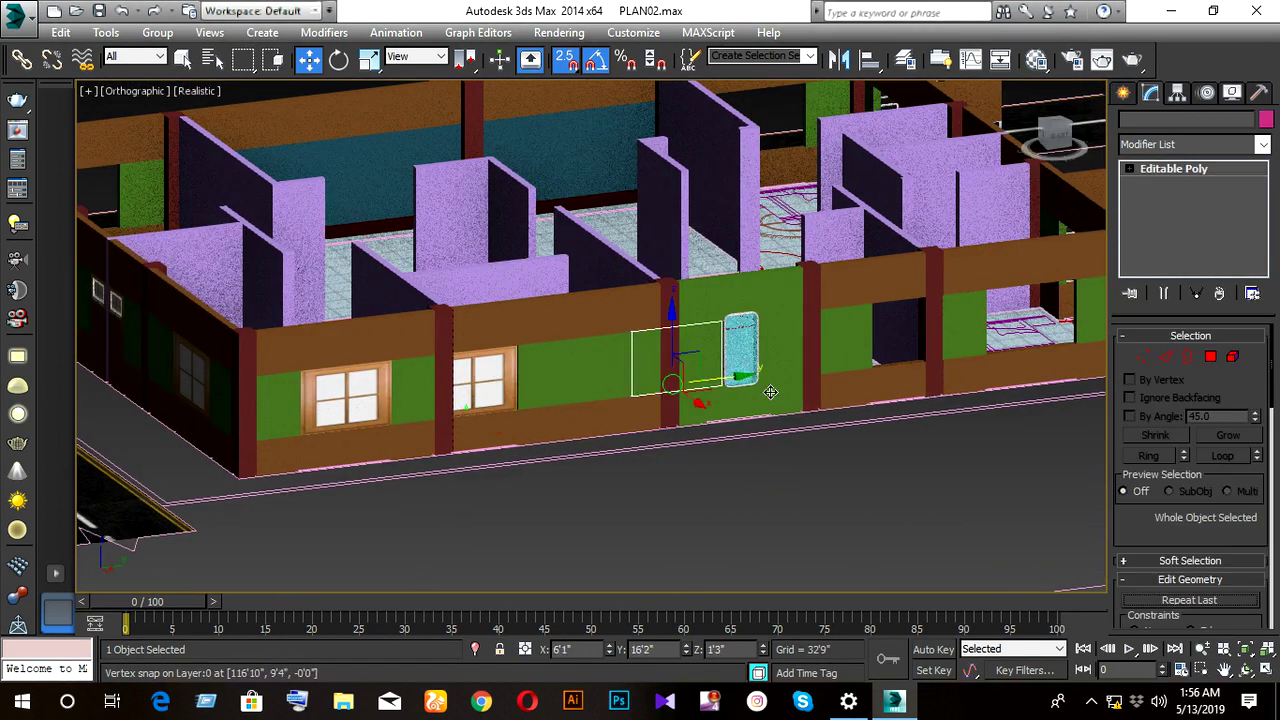
{"action": "left_click_drag", "start_coordinate": [1080, 371], "coordinate": [1112, 366], "text": "shift"}
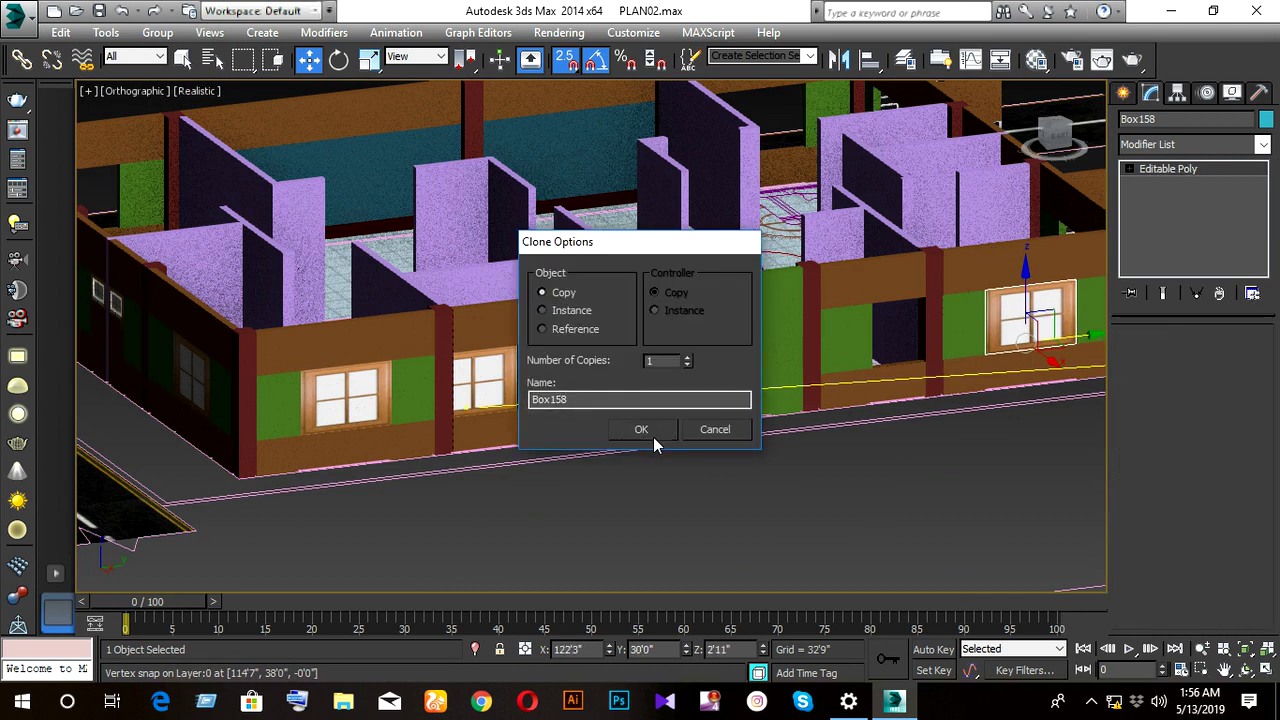
{"action": "left_click", "coordinate": [641, 429]}
{"action": "middle_click_drag", "start_coordinate": [556, 503], "coordinate": [547, 503]}
- Select the window beside the pillar and view it side-on in wireframe
{"action": "left_click", "coordinate": [488, 404]}
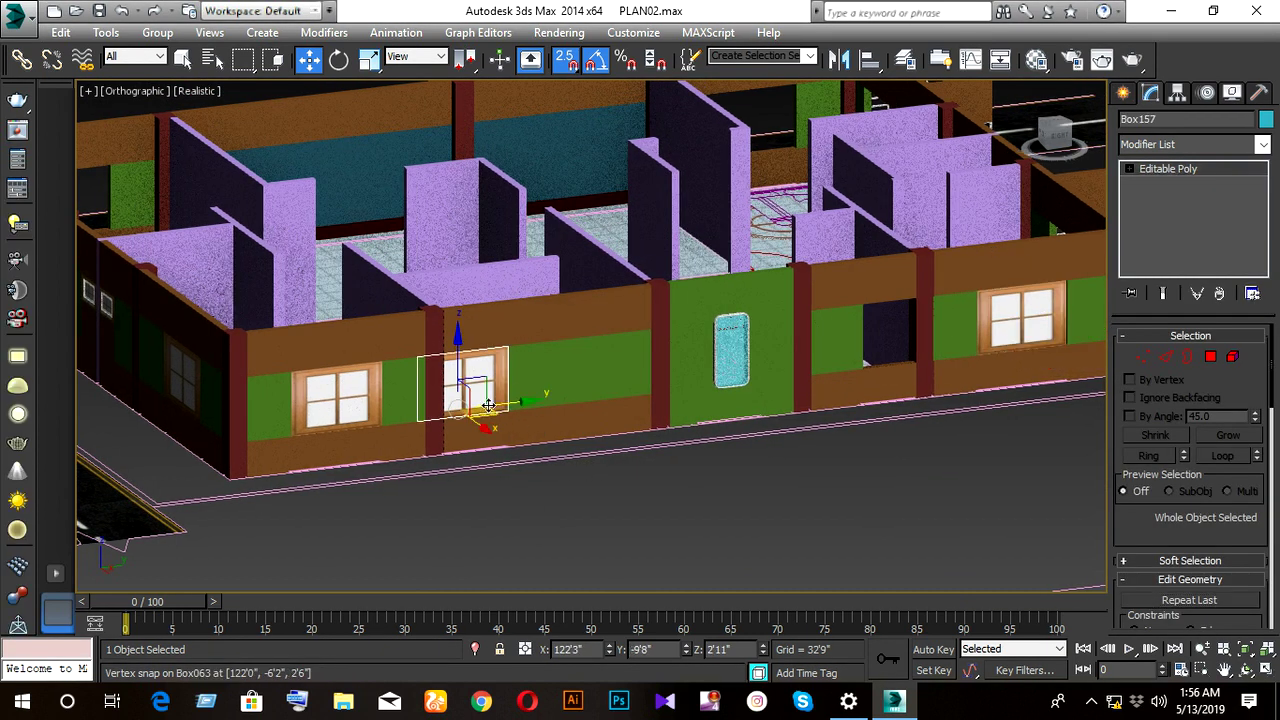
{"action": "middle_click_drag", "start_coordinate": [518, 426], "coordinate": [543, 391], "text": "alt"}
{"action": "left_click", "coordinate": [1057, 131]}
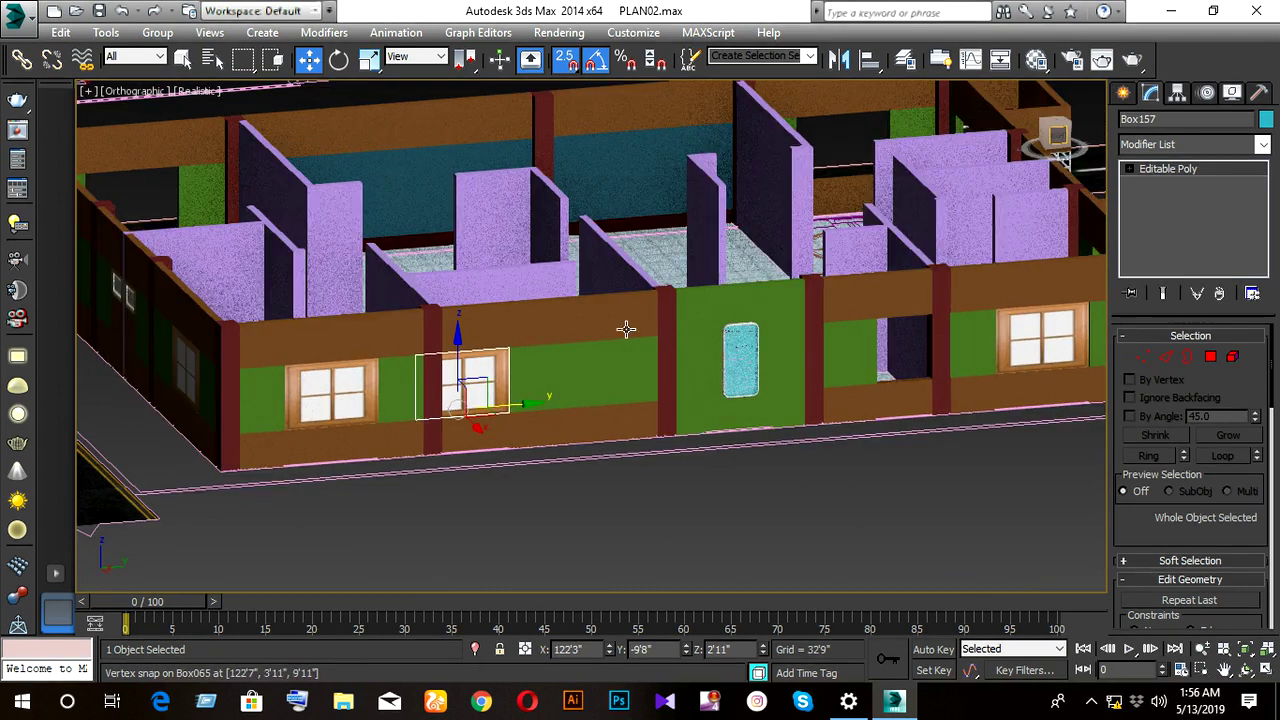
{"action": "scroll", "coordinate": [499, 379], "scroll_direction": "up", "scroll_amount": 3}
{"action": "scroll", "coordinate": [510, 379], "scroll_direction": "up", "scroll_amount": 2}
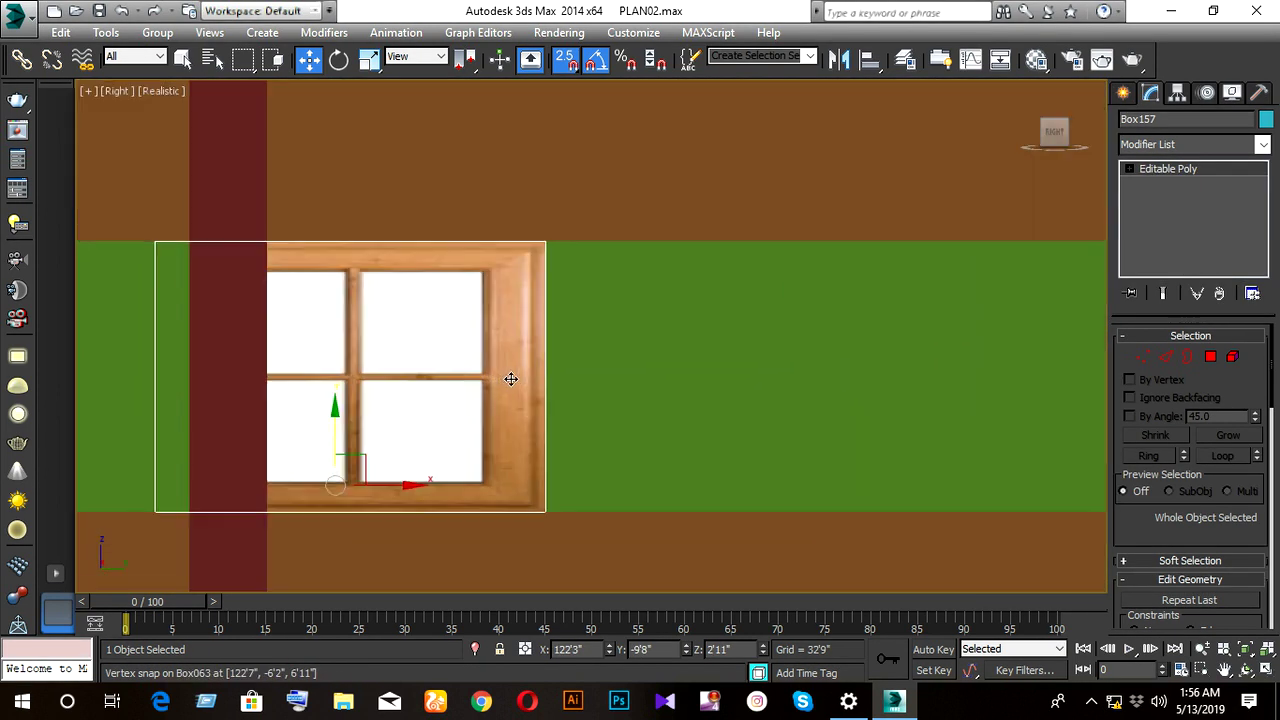
{"action": "scroll", "coordinate": [512, 380], "scroll_direction": "up", "scroll_amount": 2}
{"action": "key", "text": "F3"}
{"action": "scroll", "coordinate": [522, 390], "scroll_direction": "down", "scroll_amount": 3}
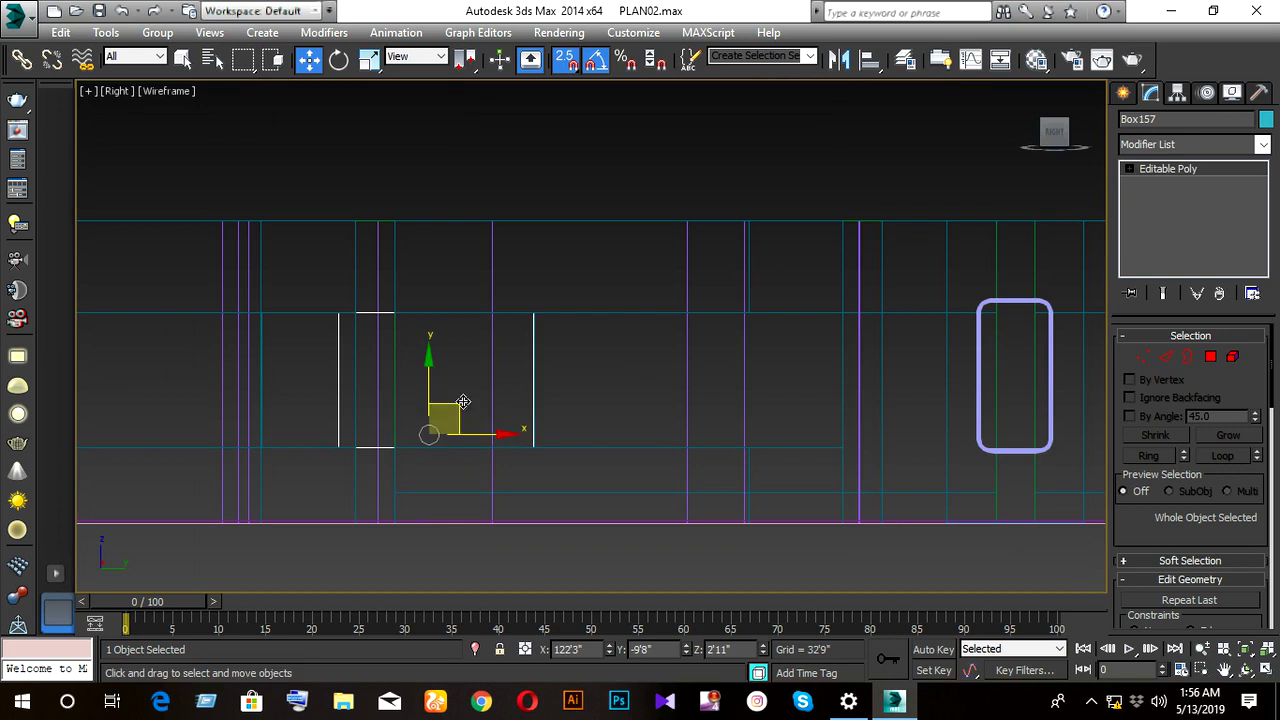
- In Vertex mode, move the window's left-edge vertices toward the opening's side
{"action": "left_click", "coordinate": [1142, 358]}
{"action": "left_click_drag", "start_coordinate": [365, 465], "coordinate": [303, 280]}
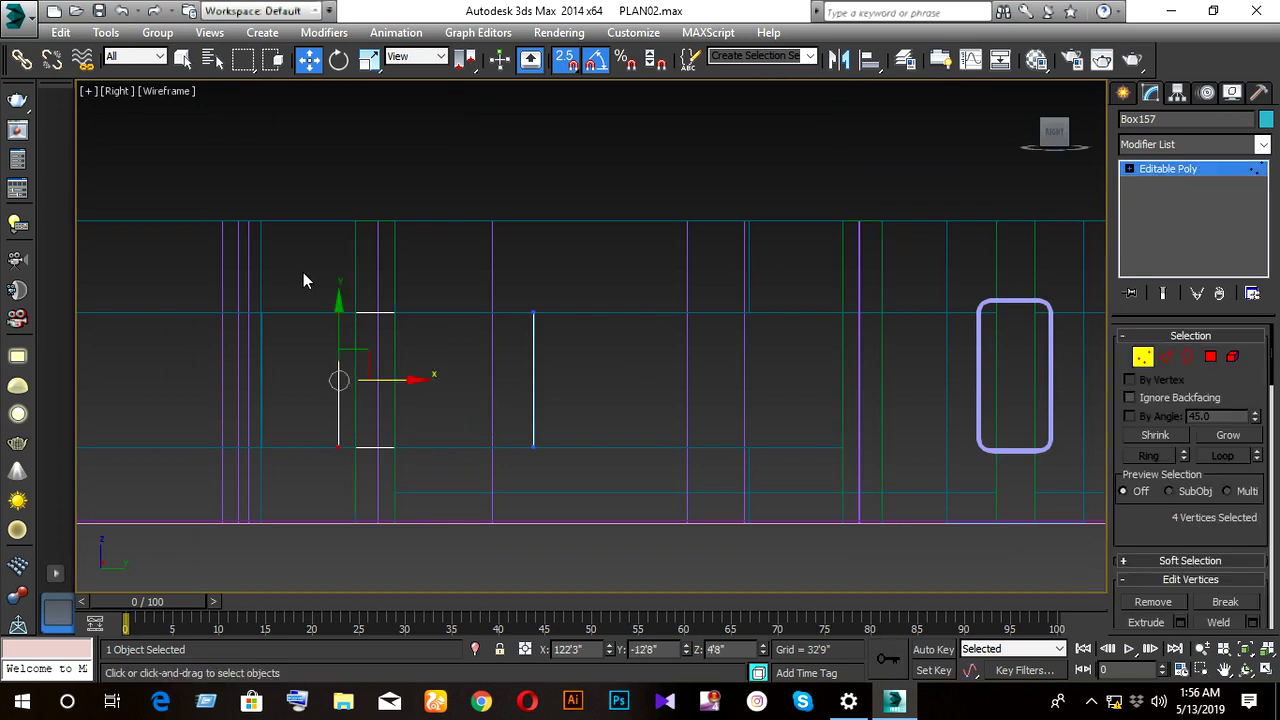
{"action": "left_click_drag", "start_coordinate": [339, 380], "coordinate": [401, 460]}
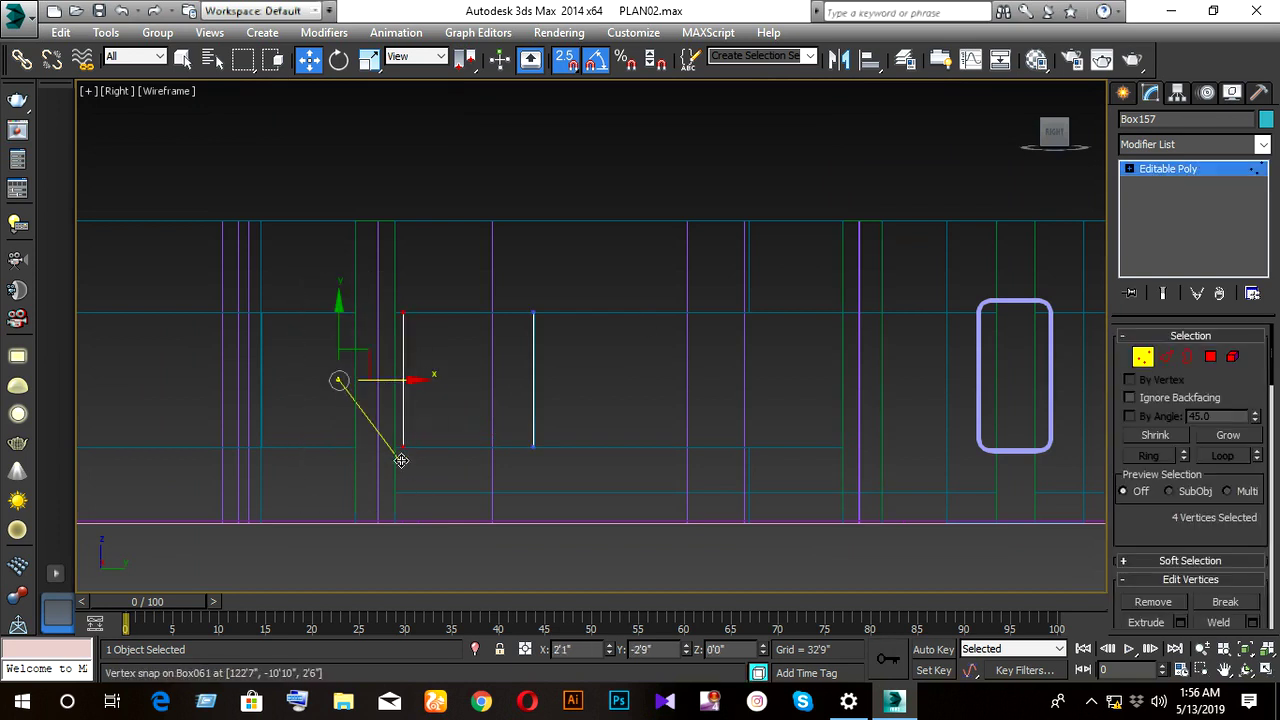
{"action": "left_click_drag", "start_coordinate": [387, 298], "coordinate": [400, 232]}
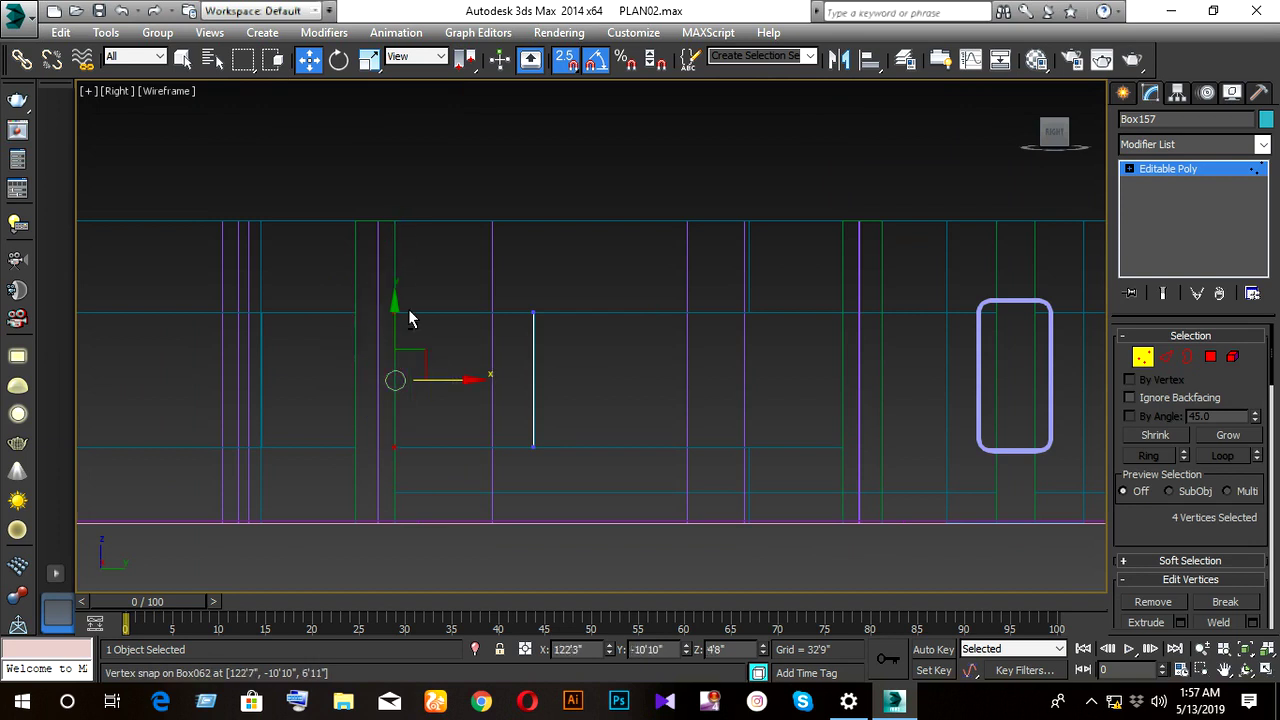
{"action": "mouse_move", "coordinate": [408, 320]}
{"action": "middle_mouse_down", "text": "alt"}
{"action": "mouse_move", "coordinate": [437, 423]}
{"action": "mouse_move", "coordinate": [404, 408]}
{"action": "middle_mouse_up", "text": "alt"}
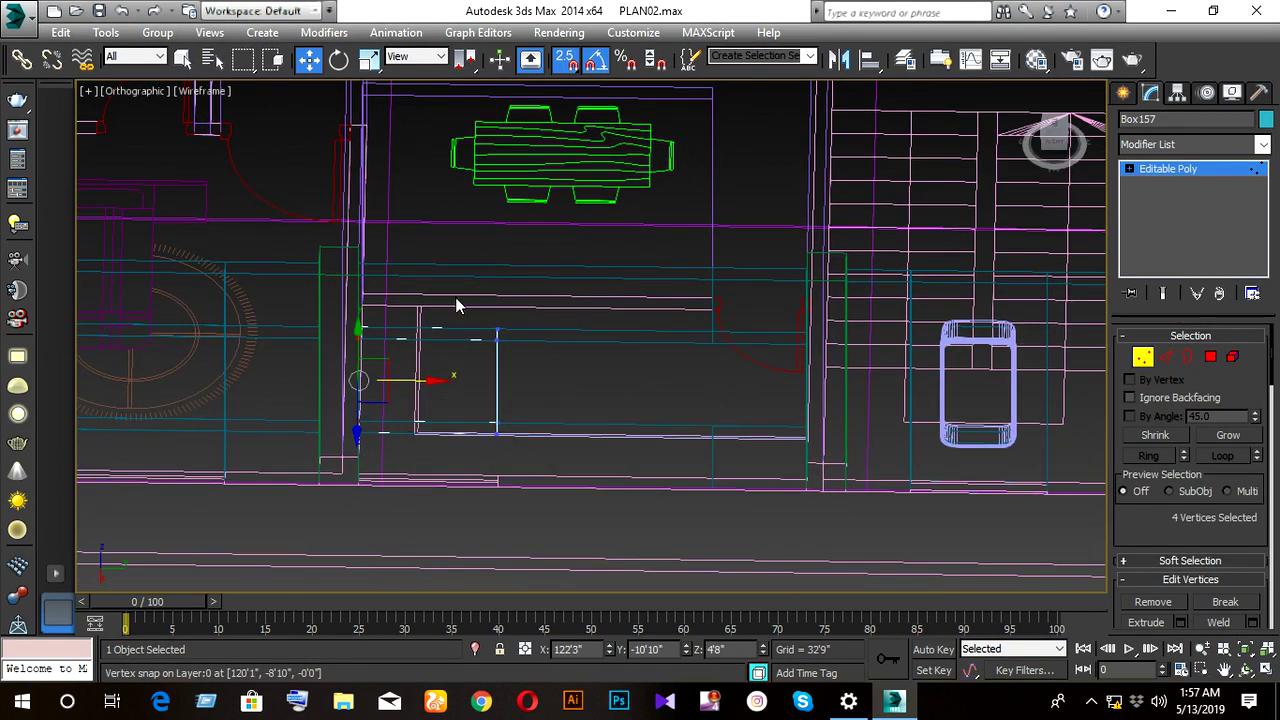
- In Top view, snap those edge vertices onto the opening's side
{"action": "key", "text": "t"}
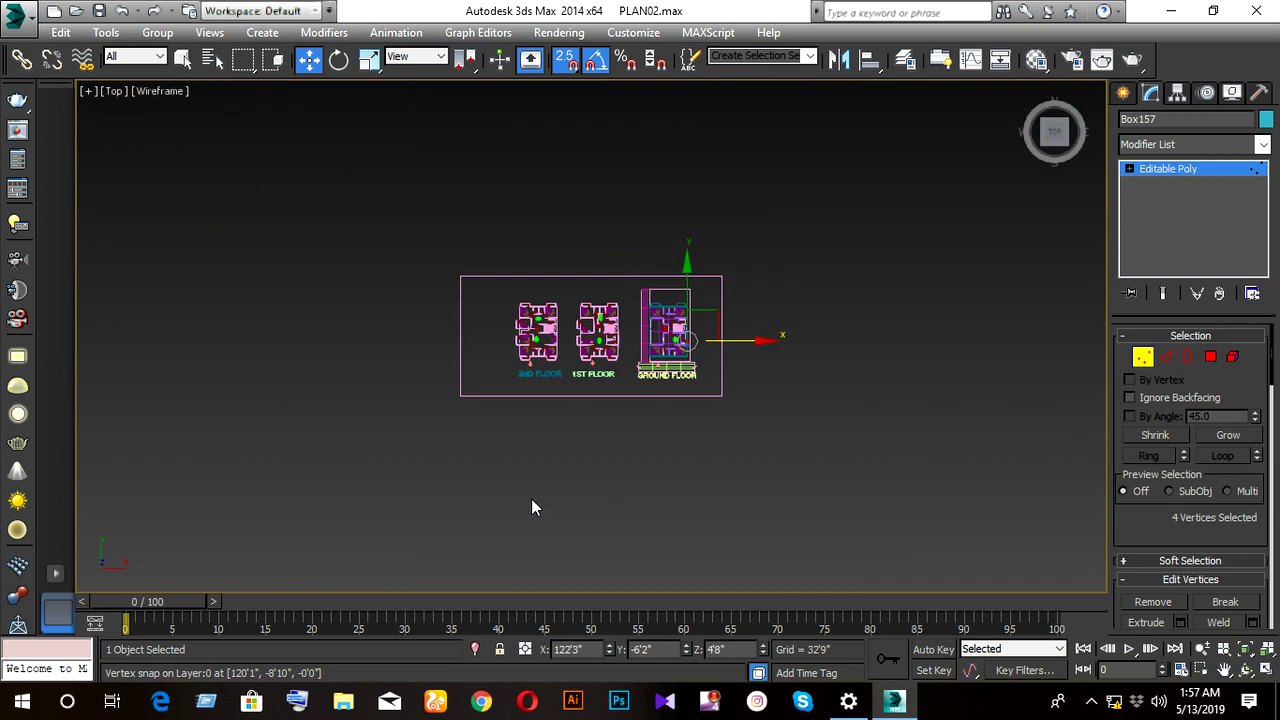
{"action": "scroll", "coordinate": [528, 495], "scroll_direction": "up", "scroll_amount": 10}
{"action": "scroll", "coordinate": [564, 393], "scroll_direction": "down", "scroll_amount": 3}
{"action": "scroll", "coordinate": [627, 423], "scroll_direction": "down", "scroll_amount": 3}
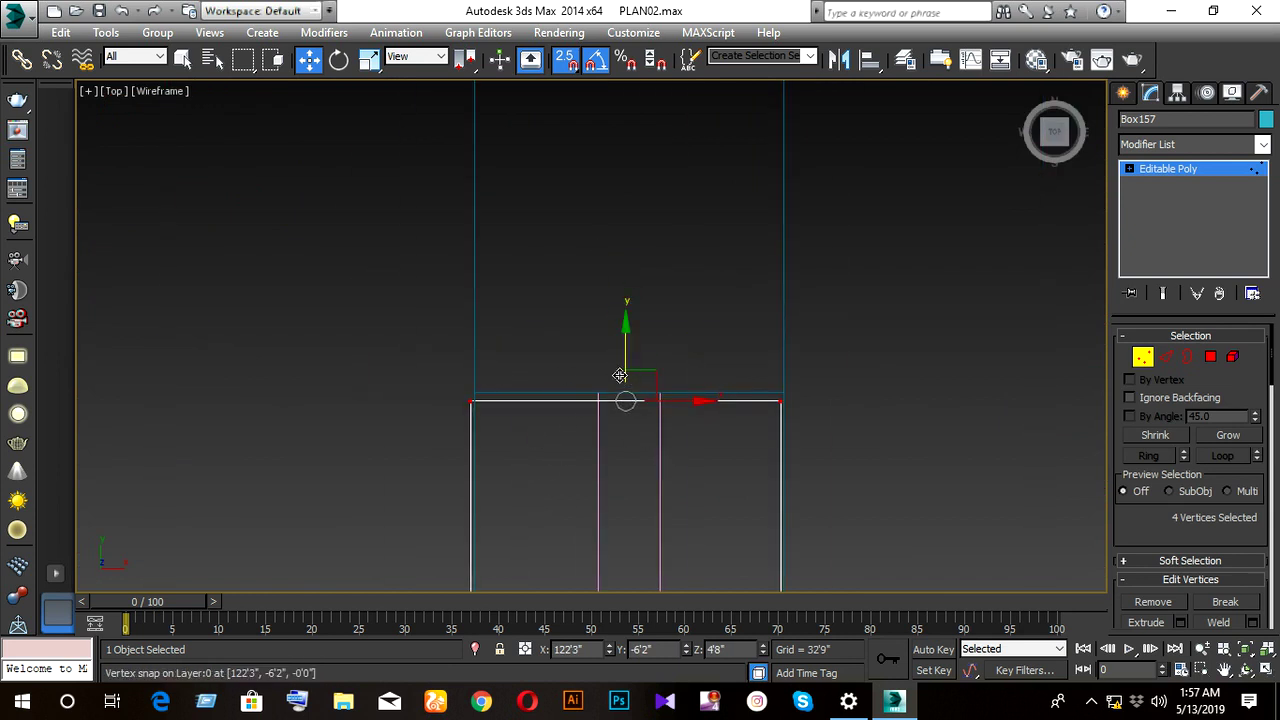
{"action": "left_click_drag", "start_coordinate": [711, 400], "coordinate": [710, 403]}
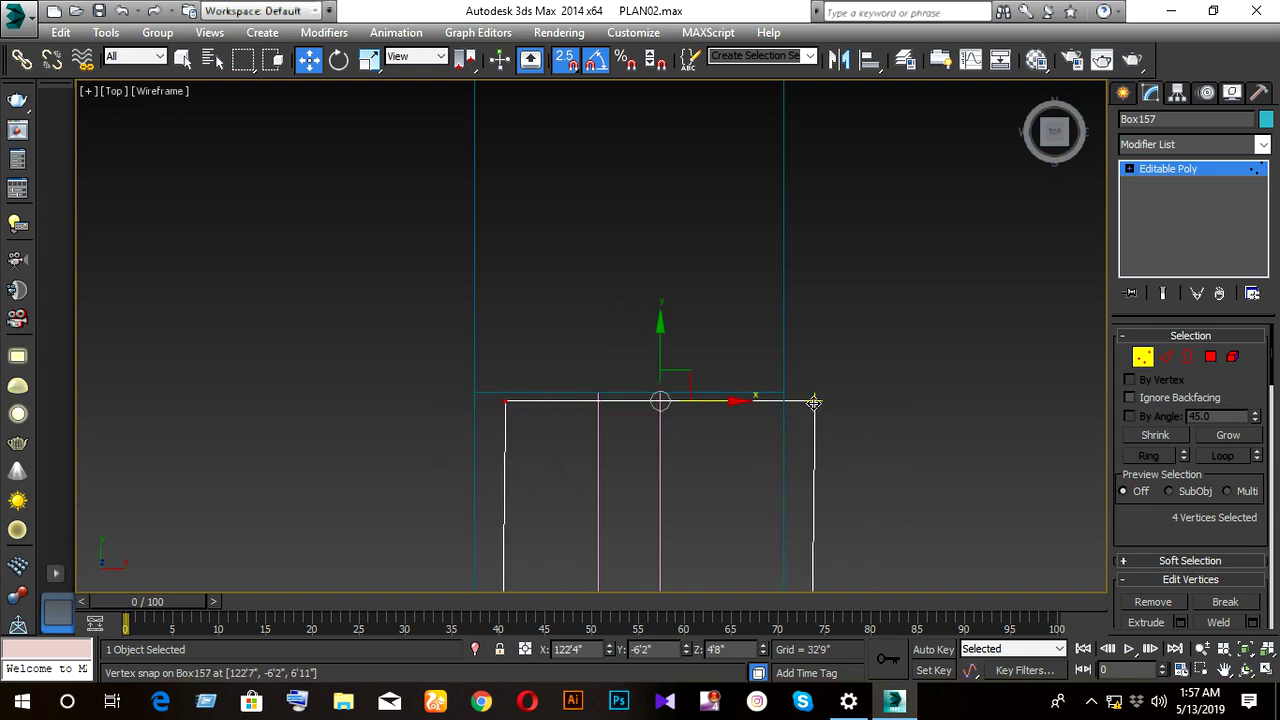
{"action": "left_click_drag", "start_coordinate": [787, 395], "coordinate": [571, 383]}
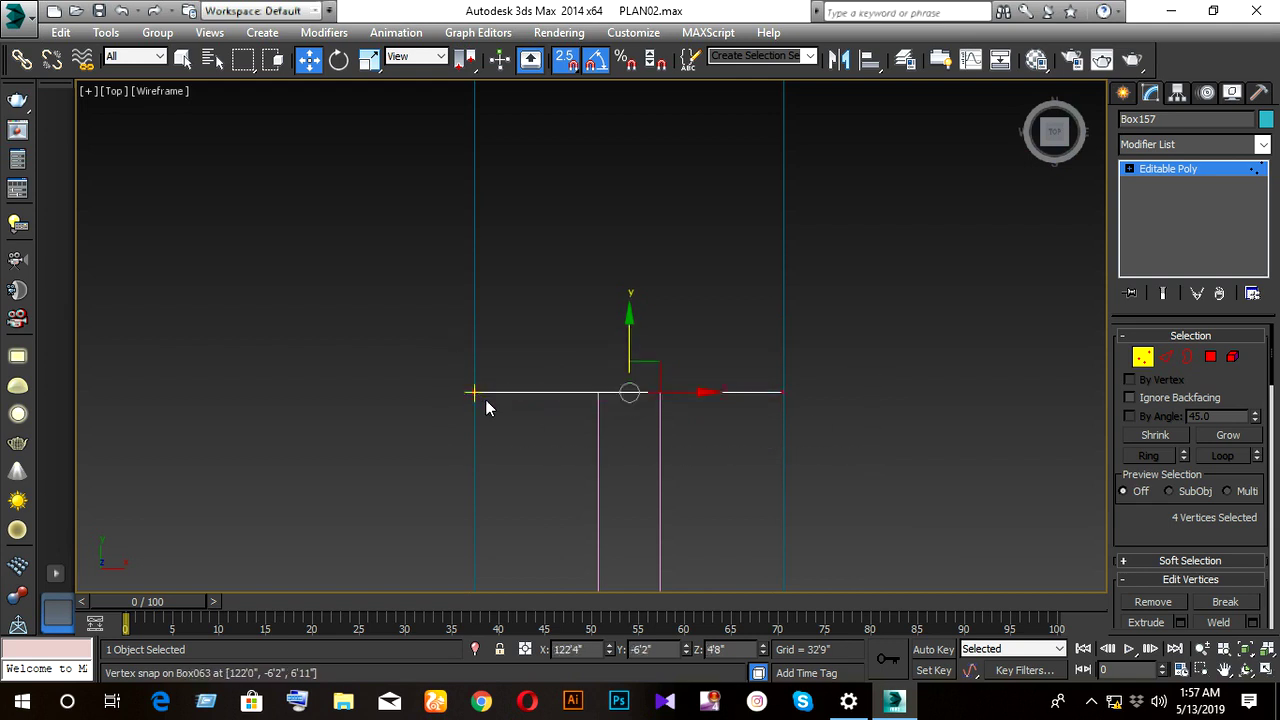
- Stretch the window's other edge and snap it onto the opening's boundary
{"action": "scroll", "coordinate": [617, 415], "scroll_direction": "down", "scroll_amount": 3}
{"action": "mouse_move", "coordinate": [730, 485]}
{"action": "middle_mouse_down"}
{"action": "mouse_move", "coordinate": [545, 218]}
{"action": "mouse_move", "coordinate": [569, 400]}
{"action": "mouse_move", "coordinate": [480, 371]}
{"action": "mouse_move", "coordinate": [501, 363]}
{"action": "middle_mouse_up"}
{"action": "scroll", "coordinate": [415, 352], "scroll_direction": "up", "scroll_amount": 3}
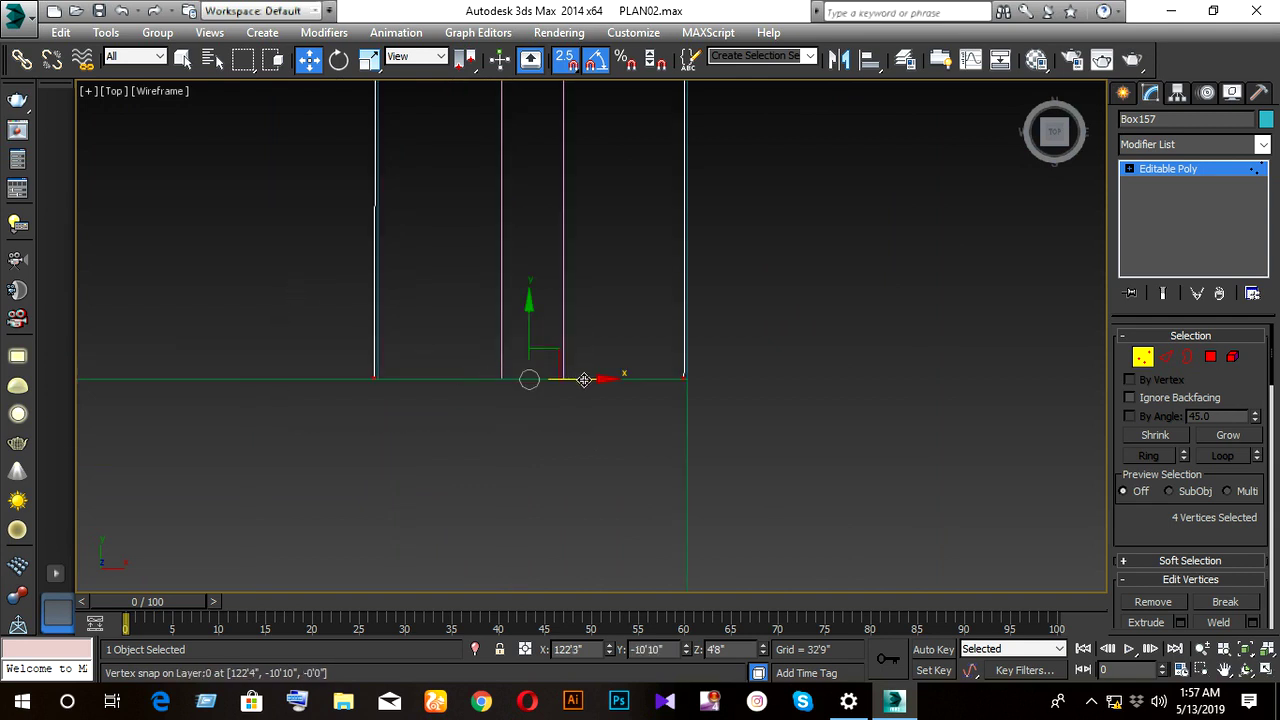
{"action": "left_click_drag", "start_coordinate": [584, 379], "coordinate": [710, 397]}
{"action": "scroll", "coordinate": [710, 397], "scroll_direction": "up", "scroll_amount": 2}
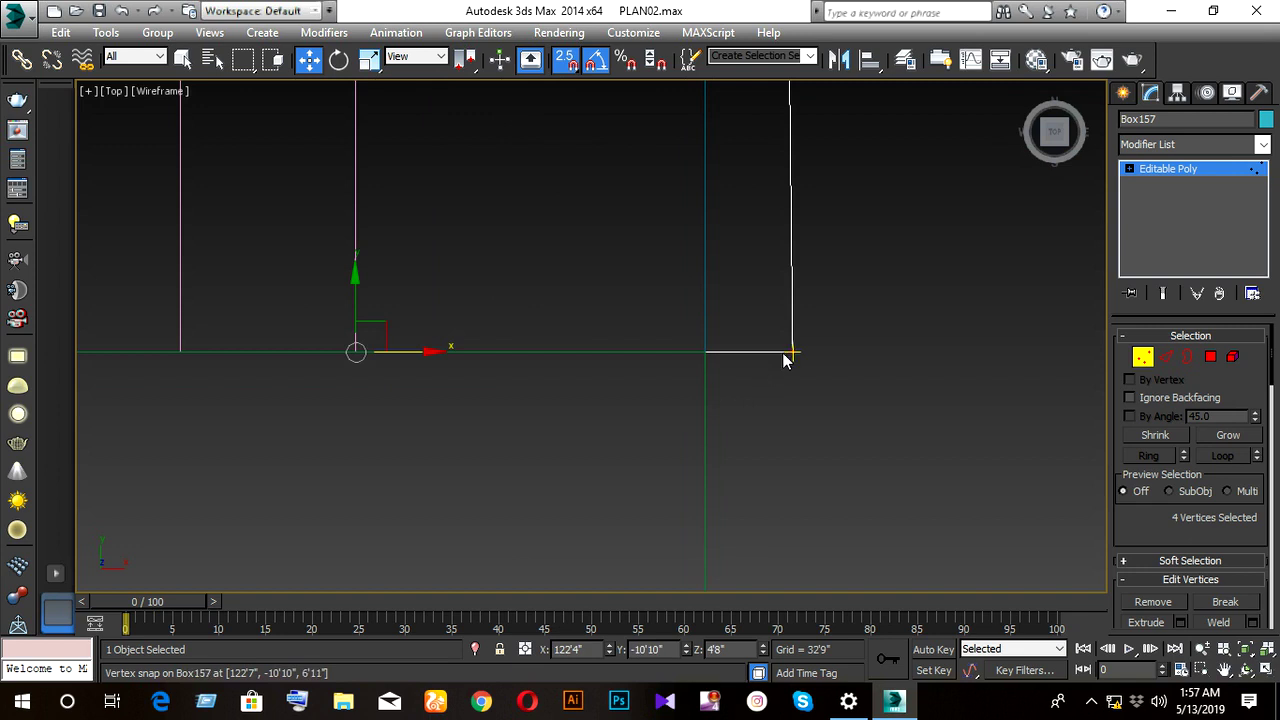
{"action": "left_click_drag", "start_coordinate": [790, 352], "coordinate": [705, 352]}
{"action": "middle_click_drag", "start_coordinate": [700, 360], "coordinate": [559, 360]}
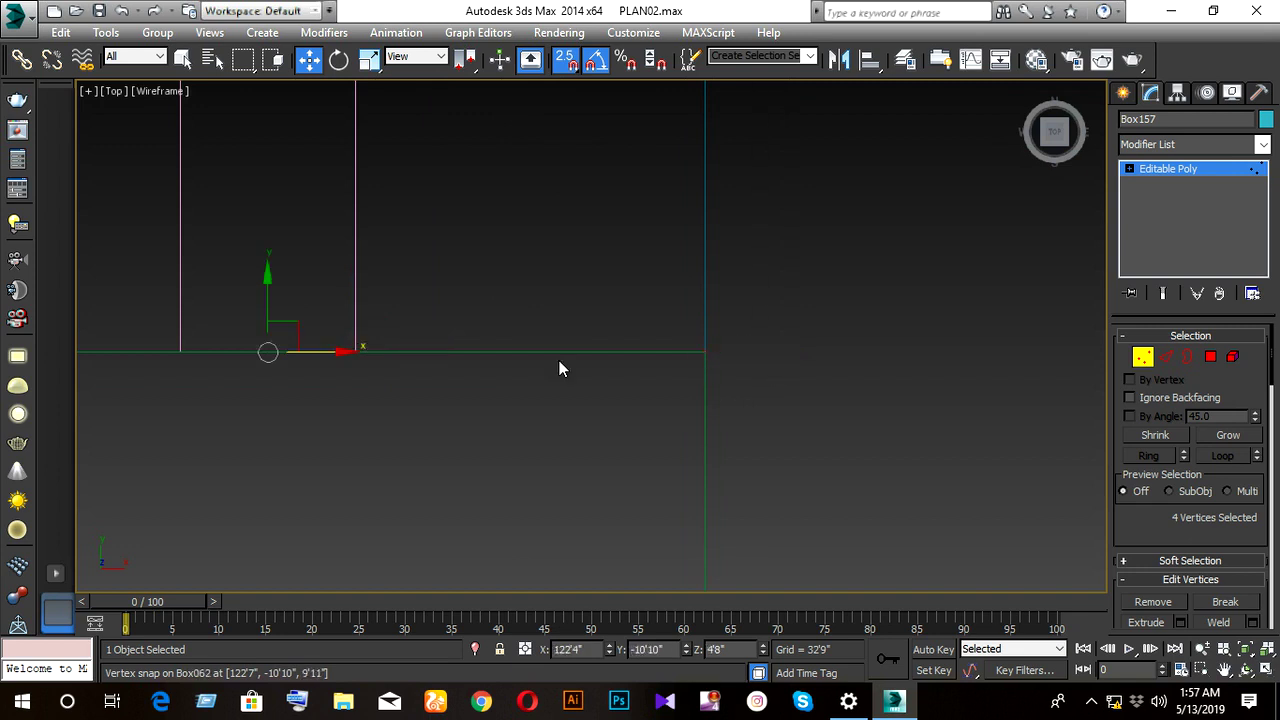
{"action": "scroll", "coordinate": [559, 400], "scroll_direction": "down", "scroll_amount": 2}
{"action": "mouse_move", "coordinate": [559, 429]}
{"action": "middle_mouse_down", "text": "alt"}
{"action": "mouse_move", "coordinate": [448, 377]}
{"action": "mouse_move", "coordinate": [526, 391]}
{"action": "middle_mouse_up", "text": "alt"}
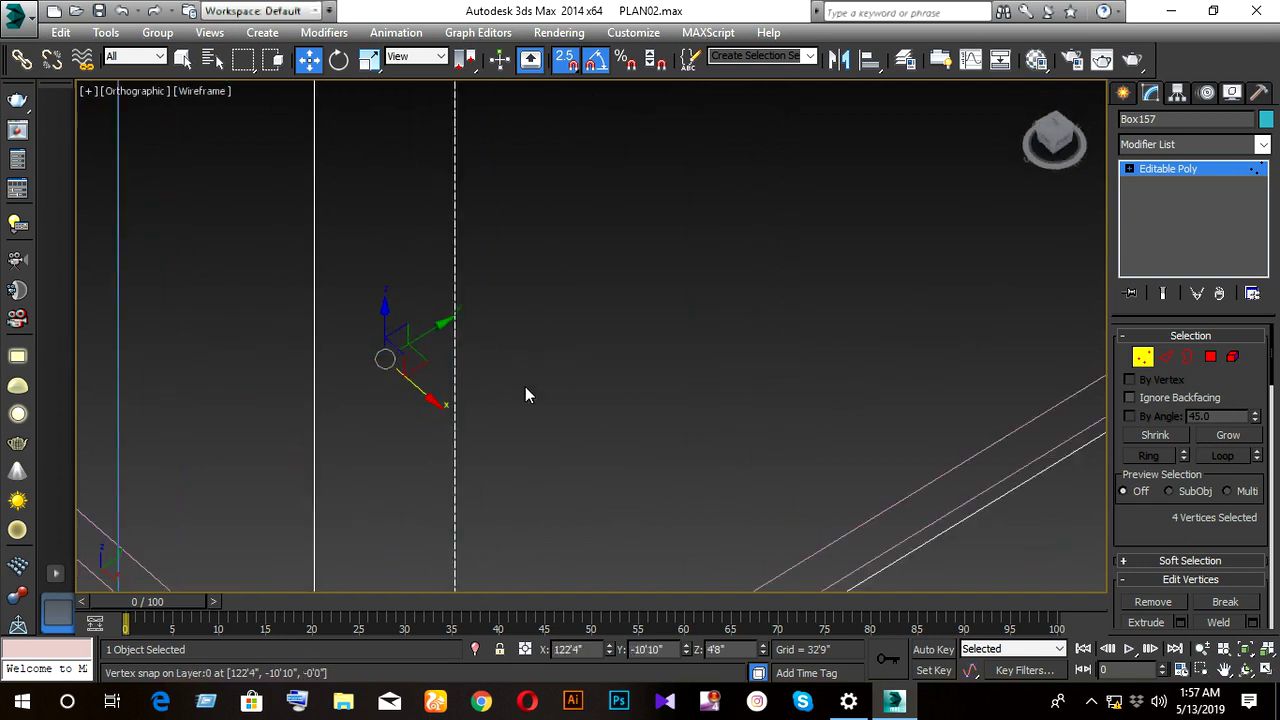
- Exit Vertex mode and review the fitted window in Realistic shading
{"action": "left_click", "coordinate": [1147, 356]}
{"action": "mouse_move", "coordinate": [691, 380]}
{"action": "middle_mouse_down", "text": "alt"}
{"action": "mouse_move", "coordinate": [640, 417]}
{"action": "mouse_move", "coordinate": [657, 417]}
{"action": "mouse_move", "coordinate": [538, 422]}
{"action": "middle_mouse_up", "text": "alt"}
{"action": "key", "text": "F3"}
{"action": "mouse_move", "coordinate": [655, 441]}
{"action": "middle_mouse_down", "text": "alt"}
{"action": "mouse_move", "coordinate": [627, 428]}
{"action": "mouse_move", "coordinate": [650, 420]}
{"action": "mouse_move", "coordinate": [437, 382]}
{"action": "mouse_move", "coordinate": [512, 422]}
{"action": "mouse_move", "coordinate": [406, 420]}
{"action": "middle_mouse_up", "text": "alt"}
{"action": "scroll", "coordinate": [632, 430], "scroll_direction": "down", "scroll_amount": 2}
{"action": "scroll", "coordinate": [627, 428], "scroll_direction": "down", "scroll_amount": 1}
{"action": "scroll", "coordinate": [437, 382], "scroll_direction": "up", "scroll_amount": 2}
{"action": "scroll", "coordinate": [529, 429], "scroll_direction": "down", "scroll_amount": 3}
{"action": "mouse_move", "coordinate": [529, 429]}
{"action": "middle_mouse_down", "text": "alt"}
{"action": "mouse_move", "coordinate": [549, 434]}
{"action": "mouse_move", "coordinate": [503, 414]}
{"action": "middle_mouse_up", "text": "alt"}
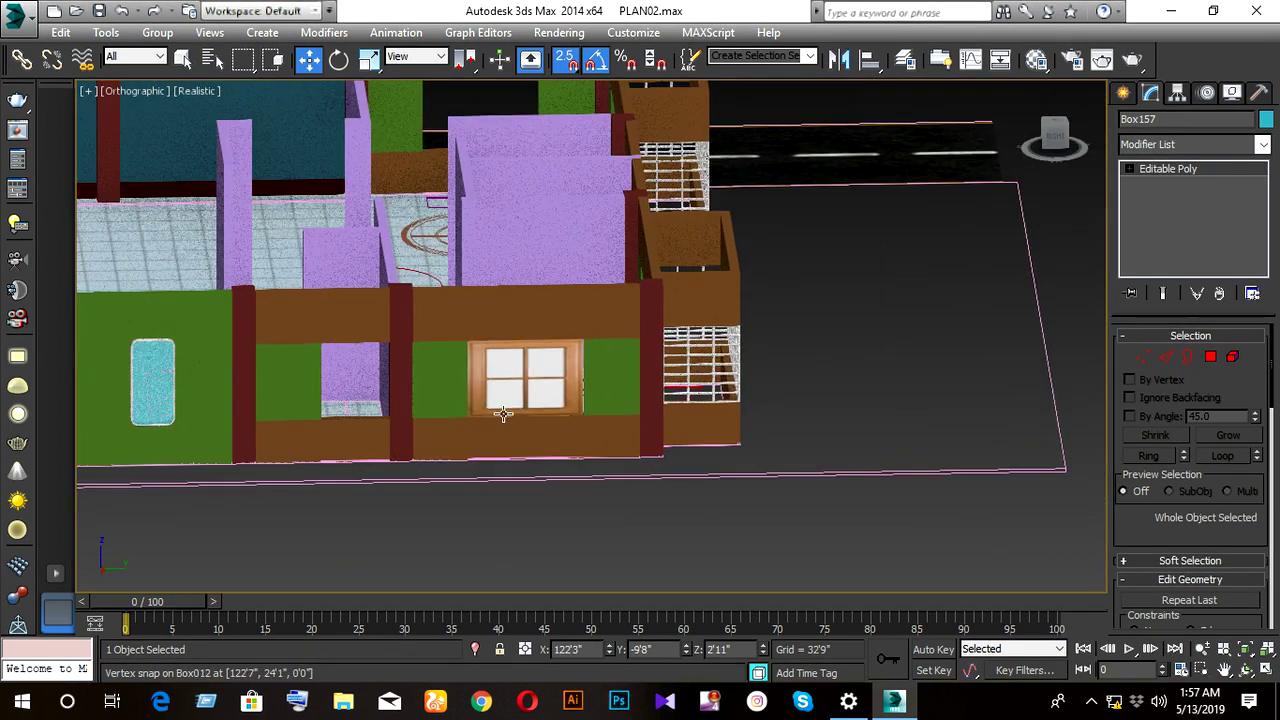
- Select the fitted window and orbit to an overview of the building
{"action": "left_click", "coordinate": [504, 412]}
{"action": "scroll", "coordinate": [520, 390], "scroll_direction": "up", "scroll_amount": 3}
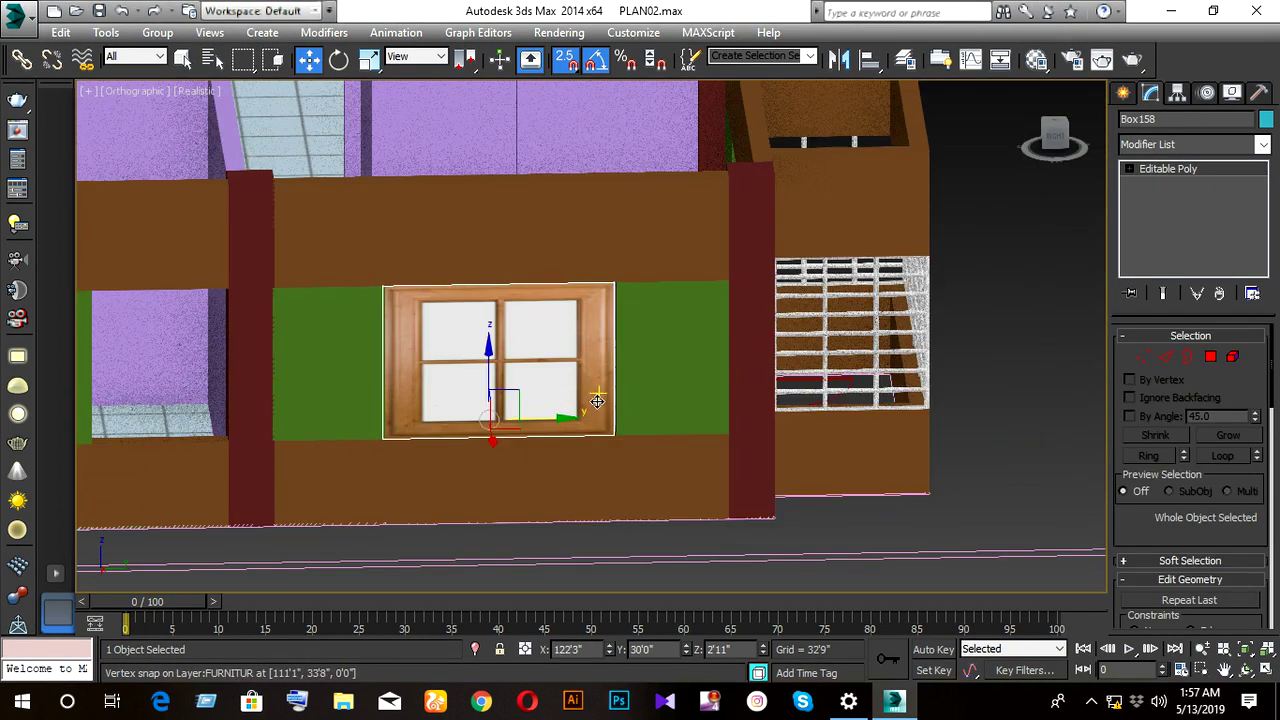
{"action": "scroll", "coordinate": [460, 400], "scroll_direction": "up", "scroll_amount": 2}
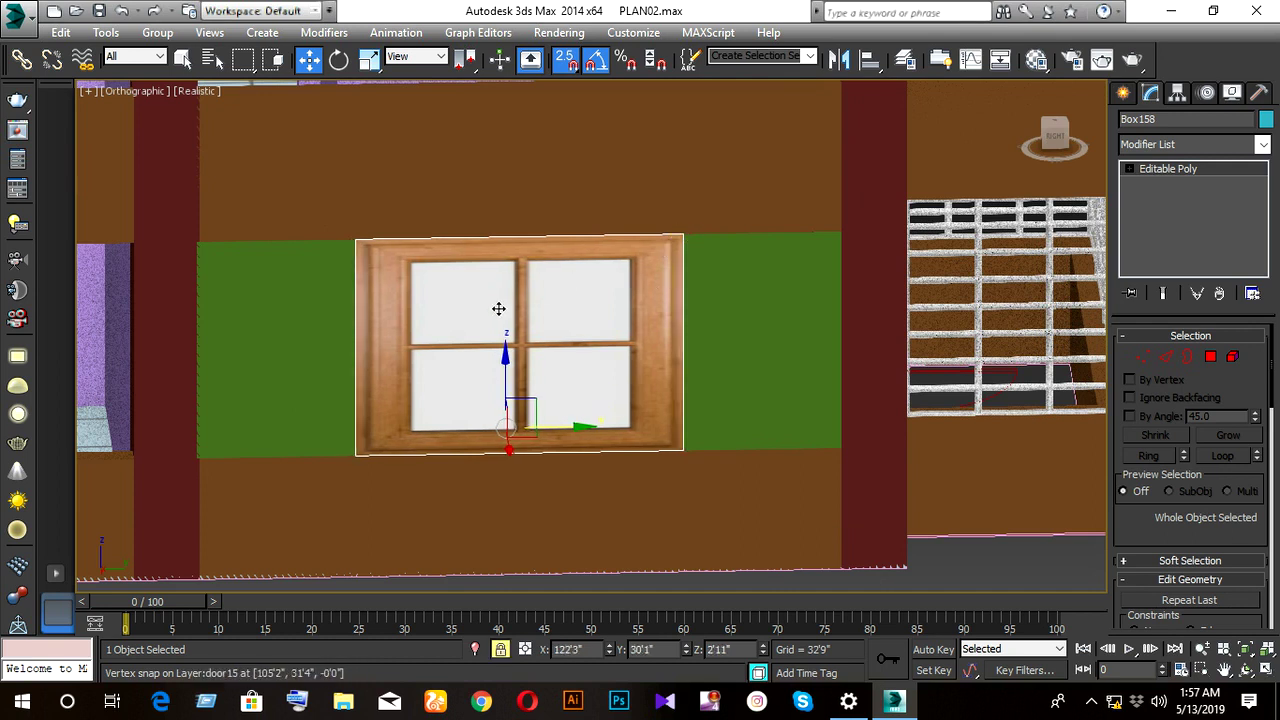
{"action": "scroll", "coordinate": [500, 312], "scroll_direction": "down", "scroll_amount": 3}
{"action": "mouse_move", "coordinate": [500, 314]}
{"action": "middle_mouse_down", "text": "alt"}
{"action": "mouse_move", "coordinate": [581, 325]}
{"action": "mouse_move", "coordinate": [524, 366]}
{"action": "mouse_move", "coordinate": [411, 346]}
{"action": "middle_mouse_up", "text": "alt"}
{"action": "scroll", "coordinate": [581, 325], "scroll_direction": "down", "scroll_amount": 2}
{"action": "scroll", "coordinate": [560, 340], "scroll_direction": "down", "scroll_amount": 2}
{"action": "scroll", "coordinate": [540, 355], "scroll_direction": "down", "scroll_amount": 3}
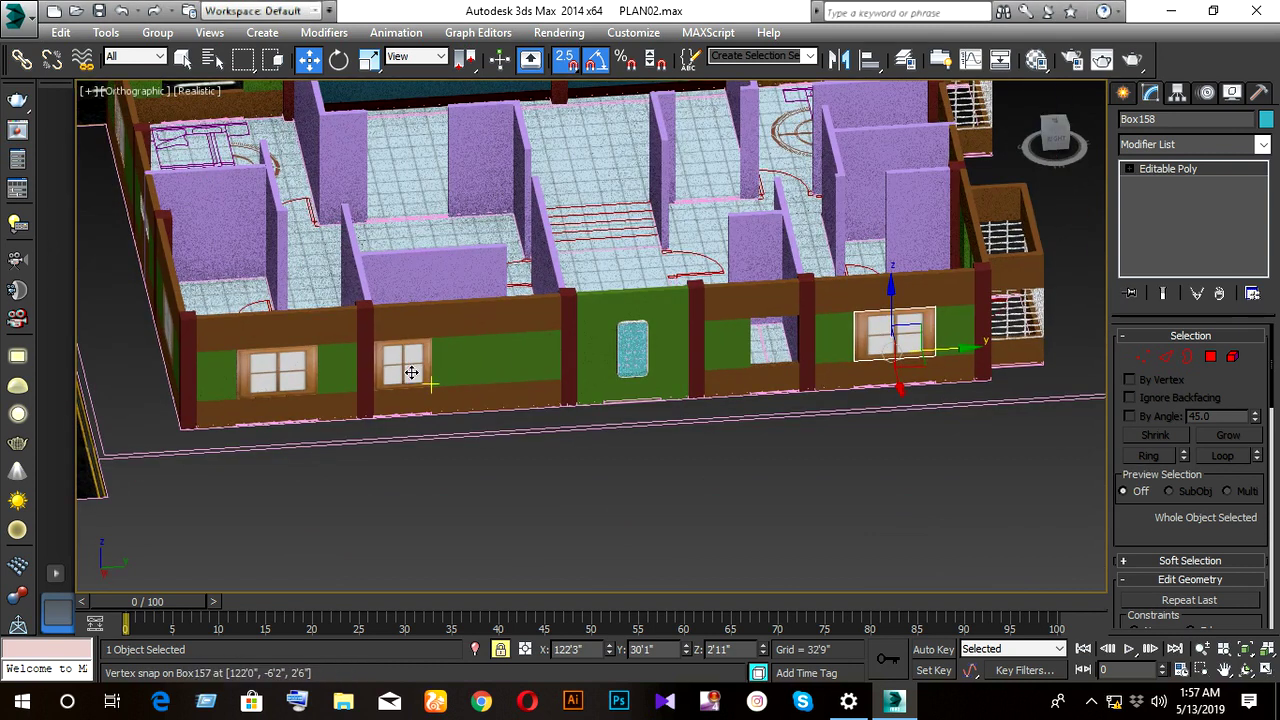
- Clone the window as a Copy and snap it into the opening beside the blue door
{"action": "left_click_drag", "start_coordinate": [405, 371], "coordinate": [697, 372], "text": "shift"}
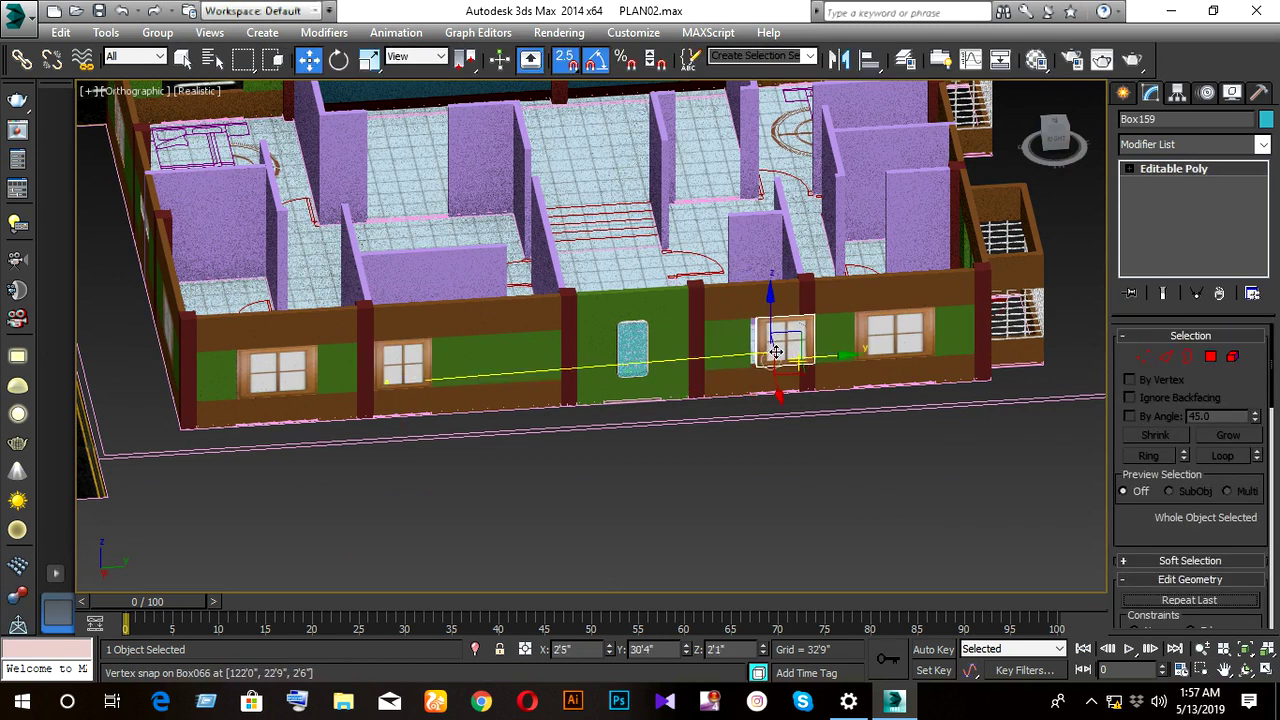
{"action": "left_click_drag", "start_coordinate": [697, 372], "coordinate": [777, 372], "text": "shift"}
{"action": "left_click", "coordinate": [641, 429]}
{"action": "scroll", "coordinate": [780, 352], "scroll_direction": "up", "scroll_amount": 3}
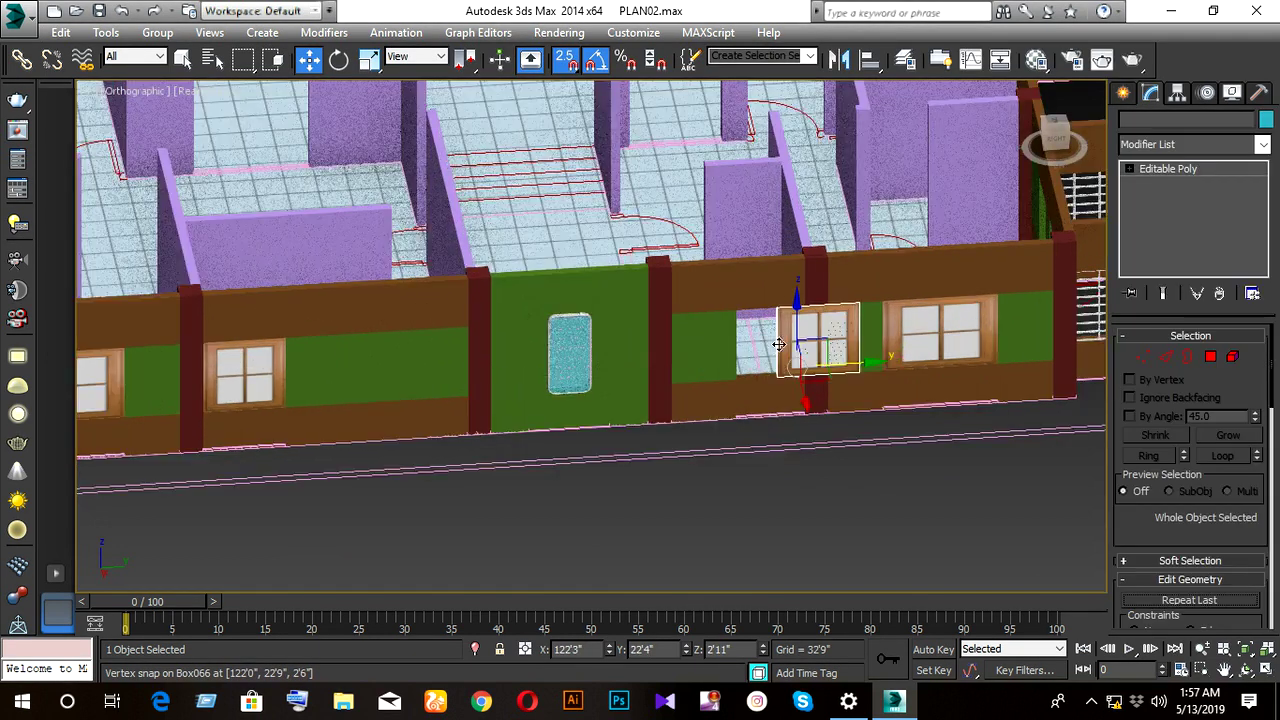
{"action": "scroll", "coordinate": [780, 352], "scroll_direction": "up", "scroll_amount": 4}
{"action": "left_click_drag", "start_coordinate": [769, 244], "coordinate": [673, 247]}
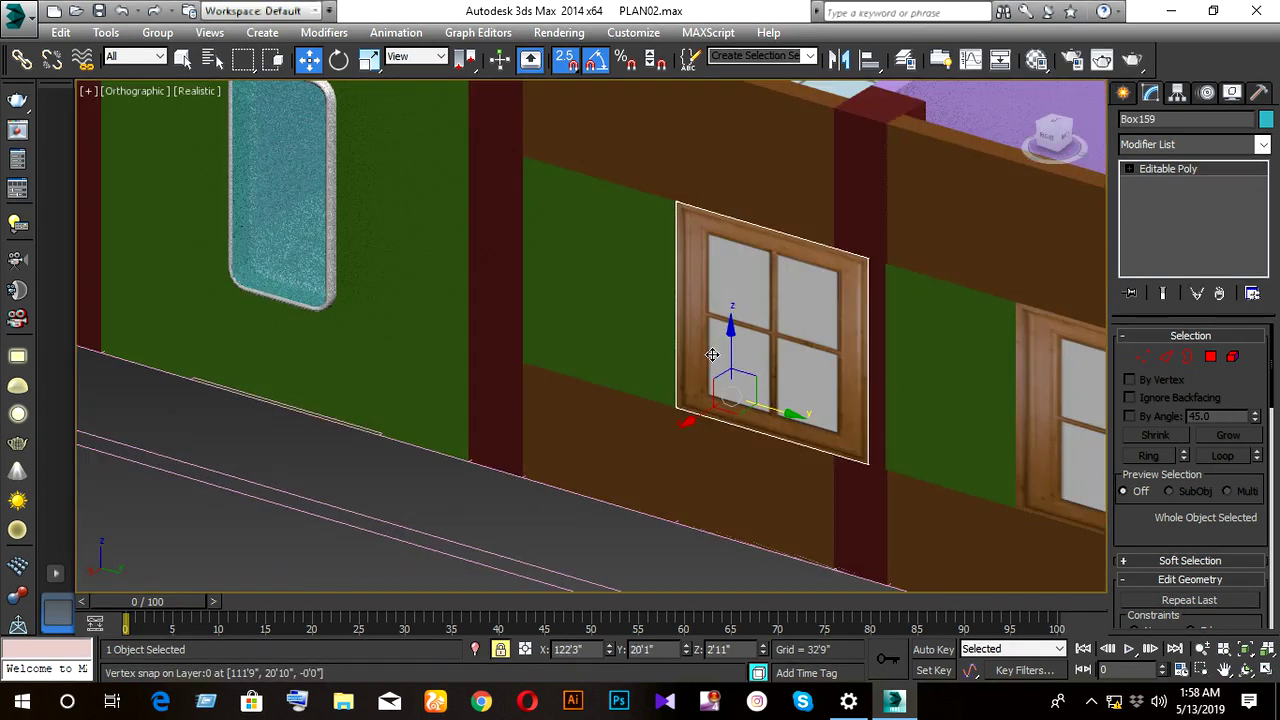
- Compare the copy (Box159) with its neighbour, then view it in Top wireframe
{"action": "middle_click_drag", "start_coordinate": [789, 362], "coordinate": [748, 357], "text": "alt"}
{"action": "mouse_move", "coordinate": [646, 340]}
{"action": "middle_mouse_down"}
{"action": "mouse_move", "coordinate": [483, 334]}
{"action": "mouse_move", "coordinate": [514, 334]}
{"action": "middle_mouse_up"}
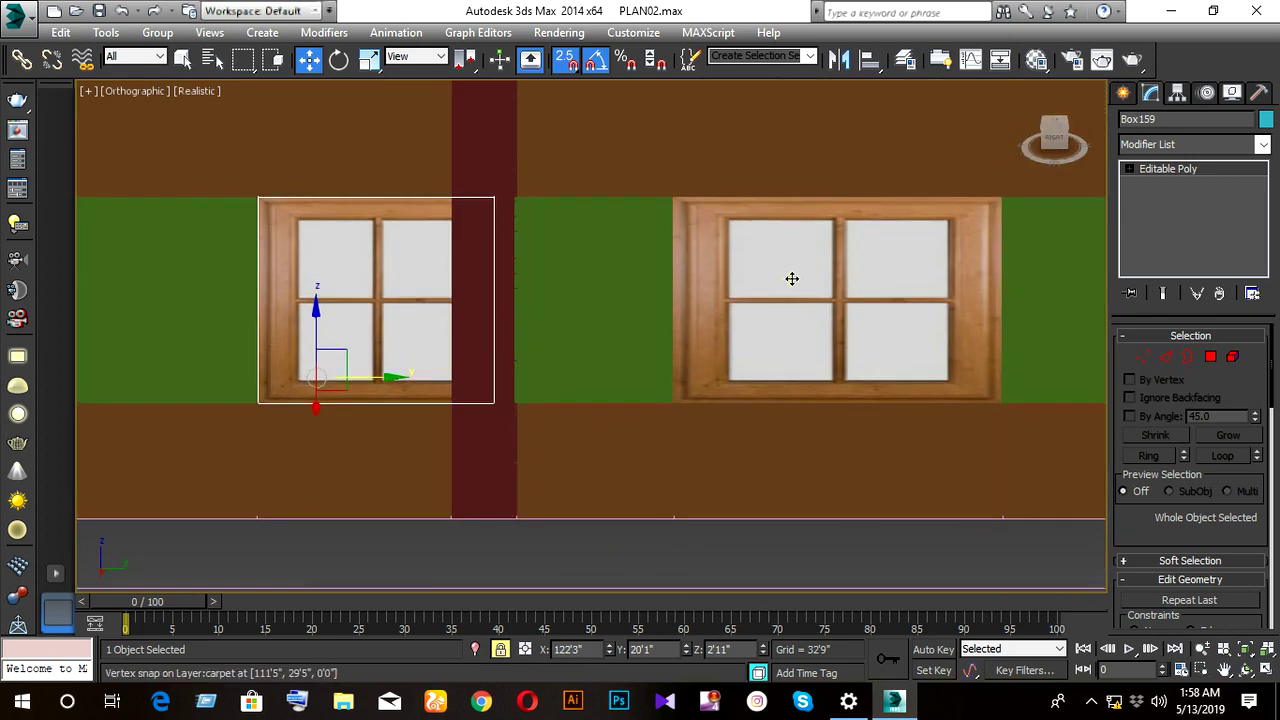
{"action": "key", "text": "t"}
{"action": "scroll", "coordinate": [791, 278], "scroll_direction": "up", "scroll_amount": 5}
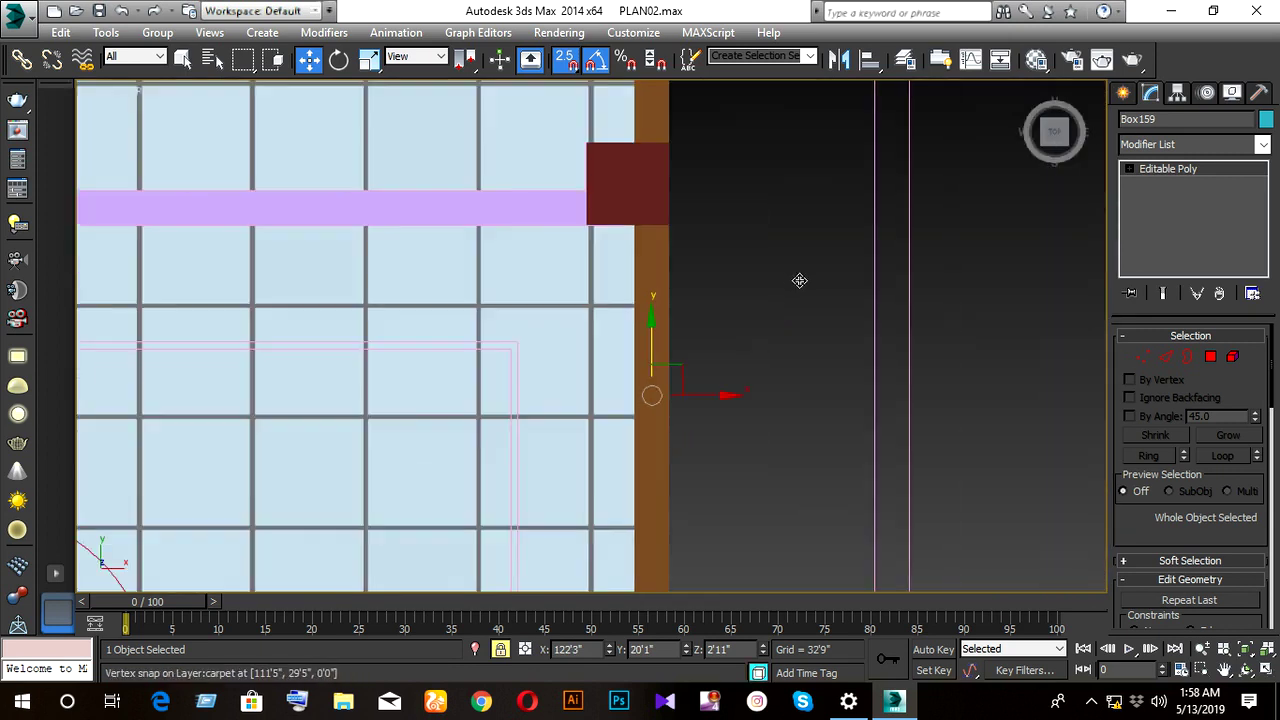
{"action": "scroll", "coordinate": [799, 280], "scroll_direction": "down", "scroll_amount": 3}
{"action": "key", "text": "F3"}
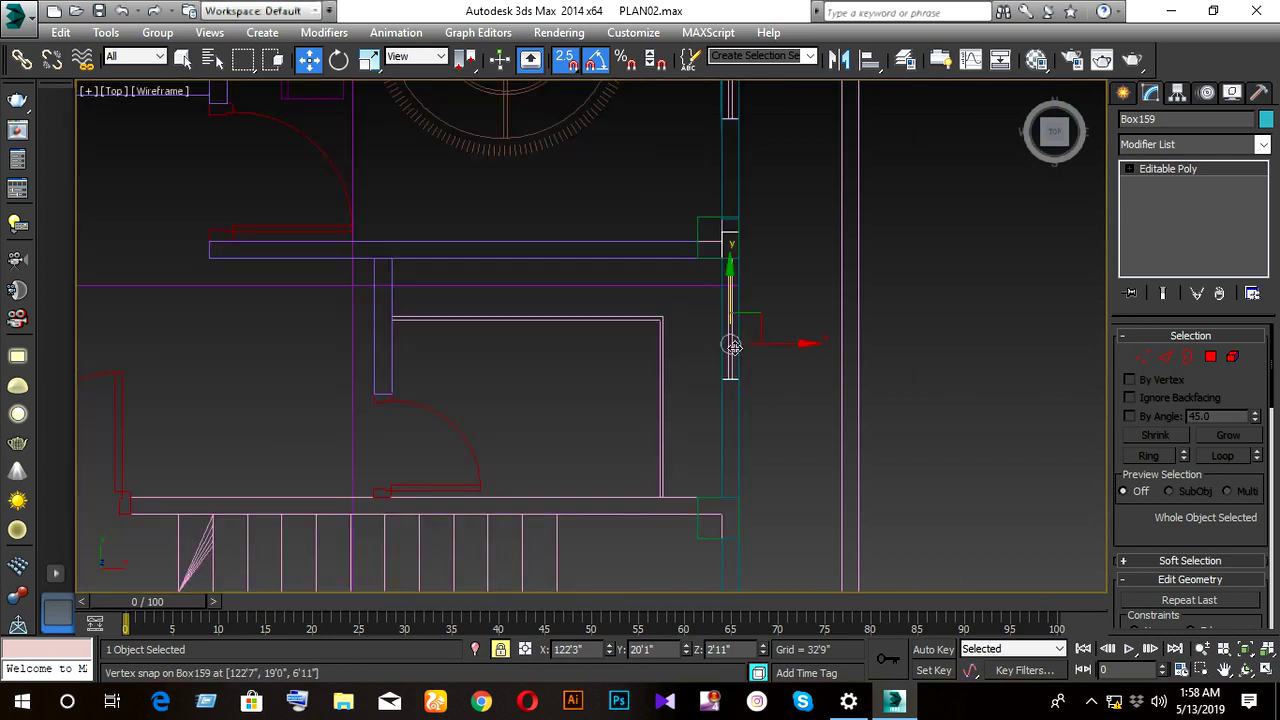
- Snap Box159's end vertices to the opening edge so it clears the pillar
{"action": "scroll", "coordinate": [750, 346], "scroll_direction": "up", "scroll_amount": 1}
{"action": "scroll", "coordinate": [854, 287], "scroll_direction": "up", "scroll_amount": 1}
{"action": "left_click", "coordinate": [1142, 357]}
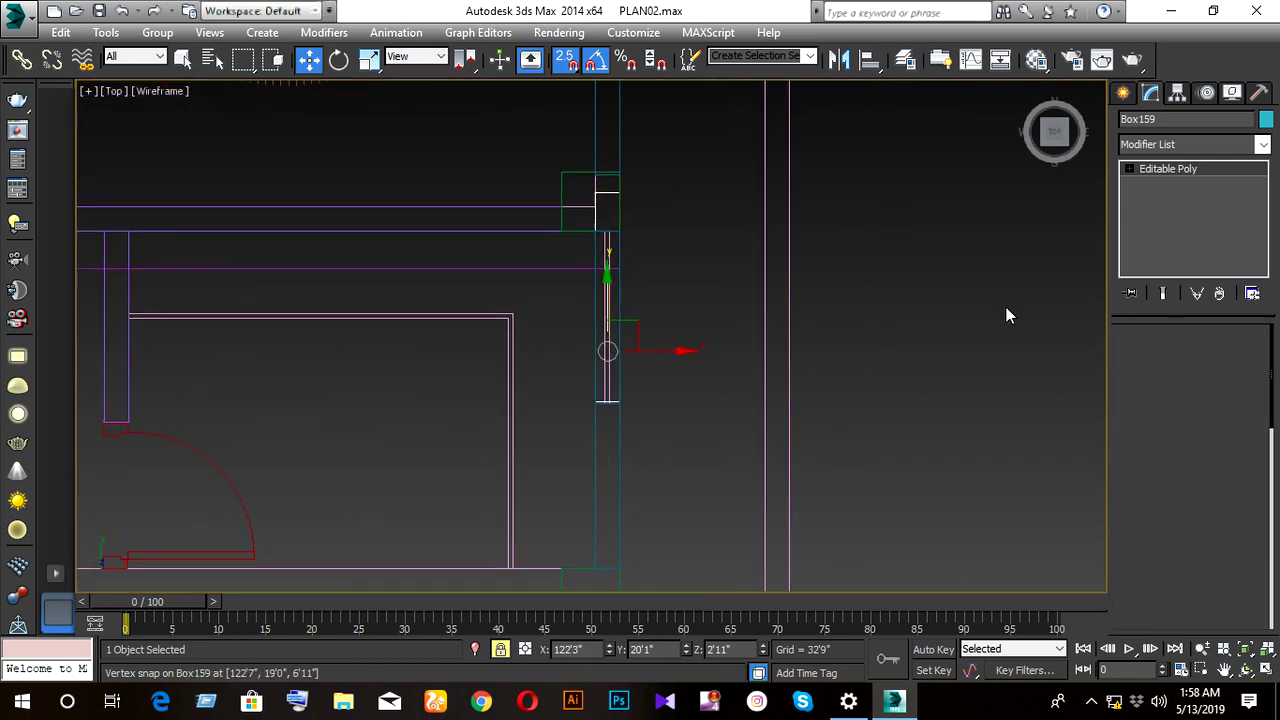
{"action": "left_click_drag", "start_coordinate": [585, 385], "coordinate": [630, 415]}
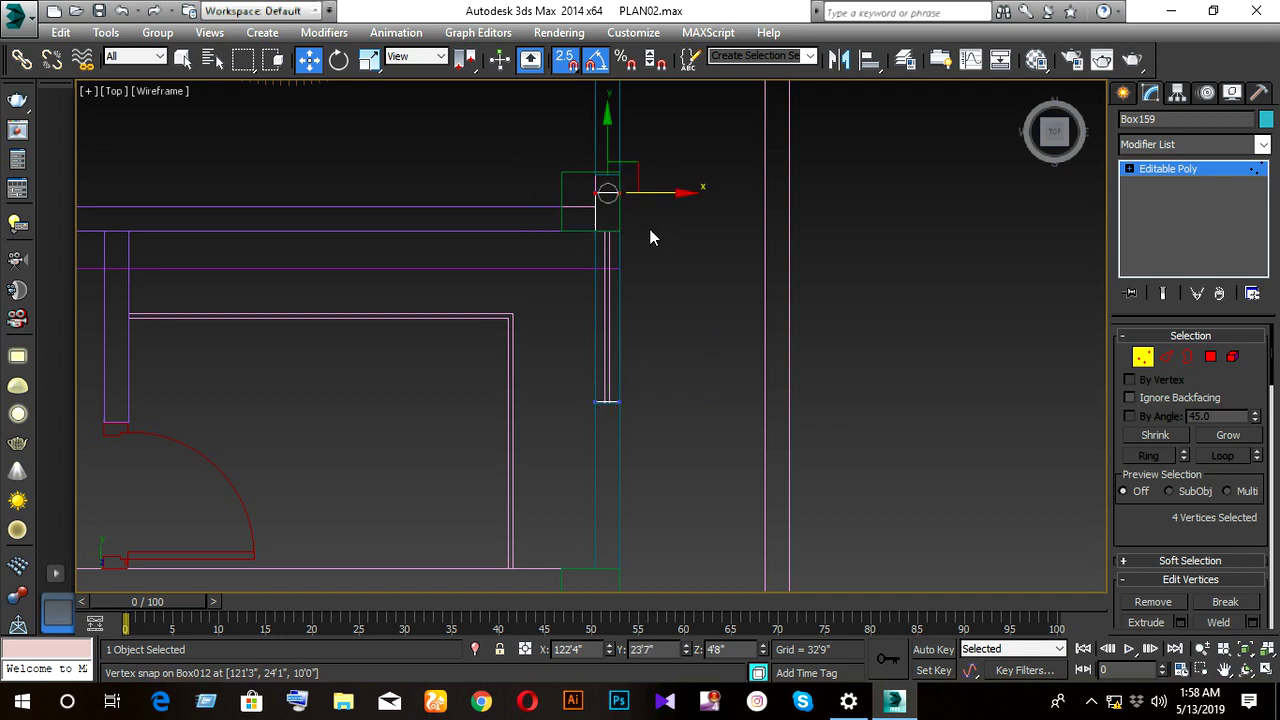
{"action": "left_click_drag", "start_coordinate": [617, 240], "coordinate": [612, 233]}
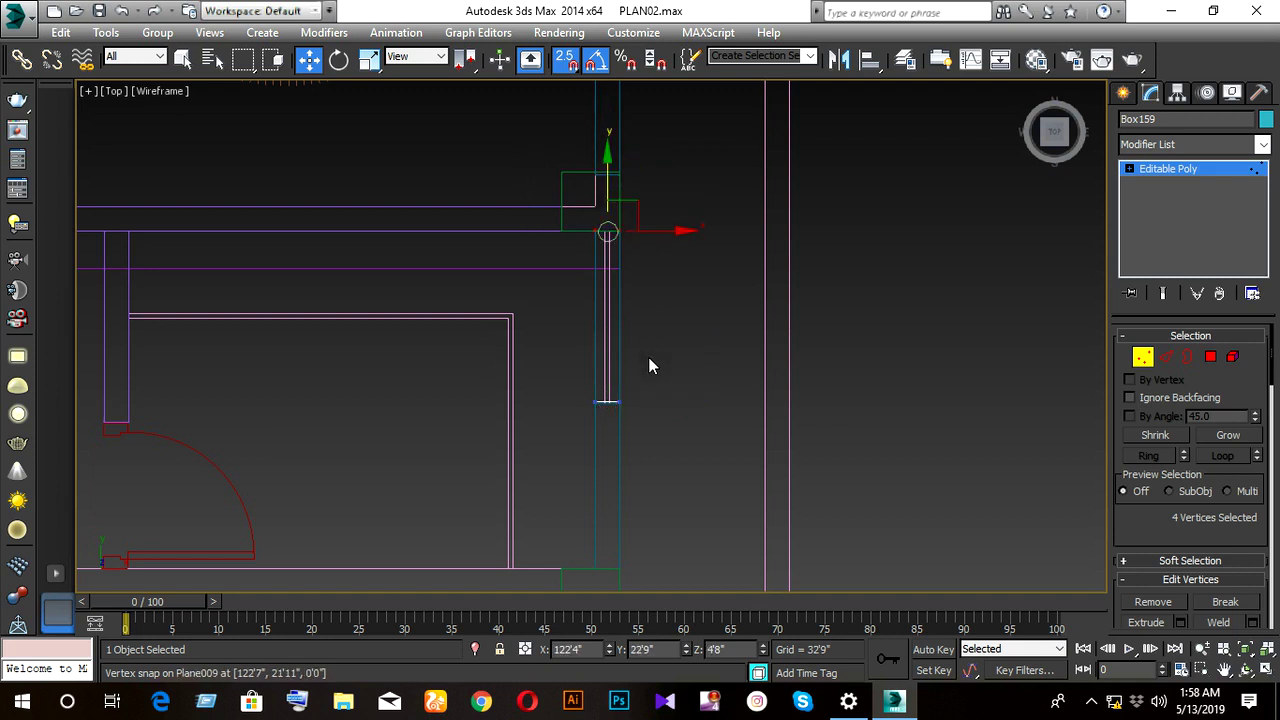
{"action": "scroll", "coordinate": [580, 405], "scroll_direction": "up", "scroll_amount": 1}
{"action": "scroll", "coordinate": [573, 408], "scroll_direction": "up", "scroll_amount": 4}
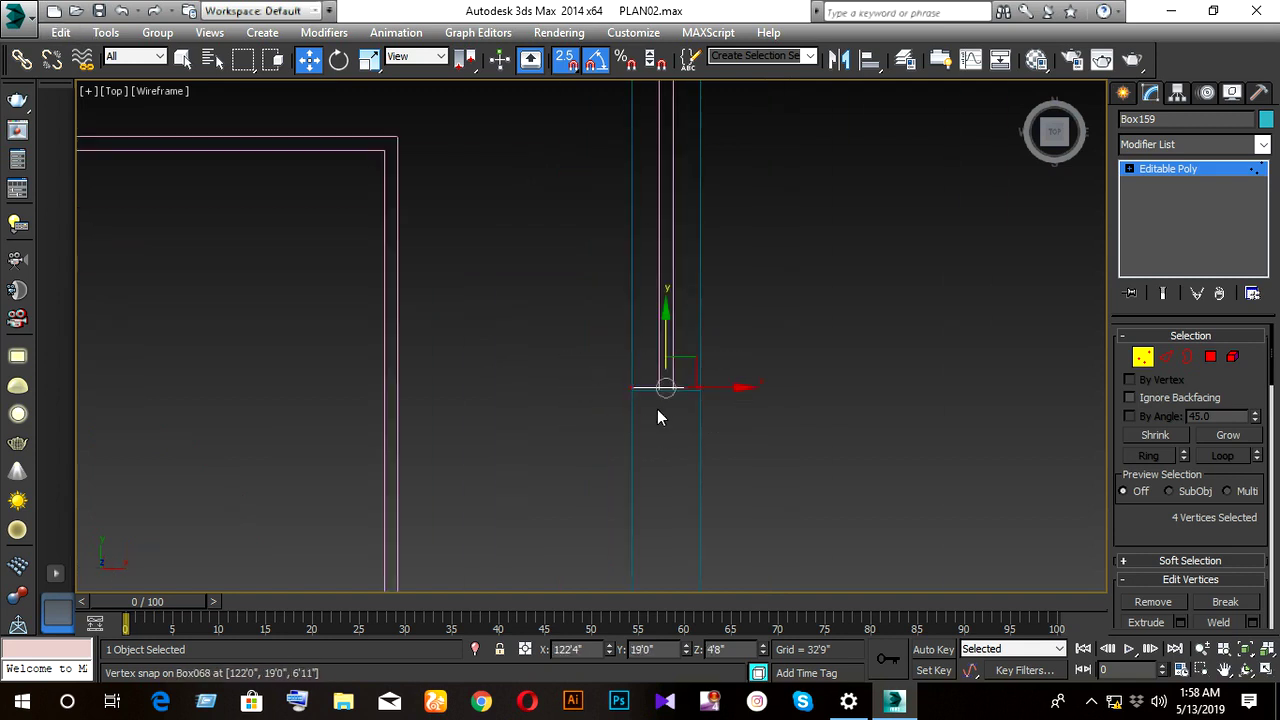
{"action": "mouse_move", "coordinate": [650, 389]}
{"action": "middle_mouse_down", "text": "alt"}
{"action": "mouse_move", "coordinate": [674, 362]}
{"action": "mouse_move", "coordinate": [418, 363]}
{"action": "middle_mouse_up", "text": "alt"}
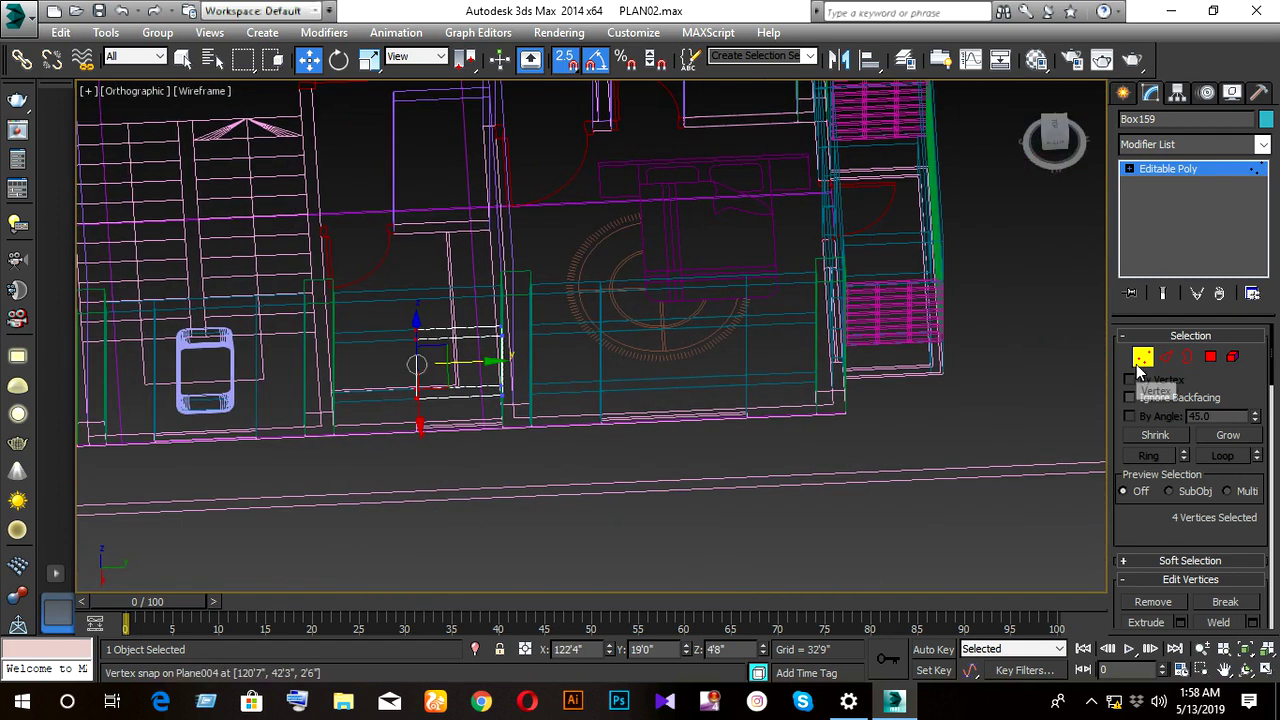
{"action": "left_click", "coordinate": [1140, 370]}
{"action": "middle_click_drag", "start_coordinate": [529, 414], "coordinate": [550, 400], "text": "alt"}
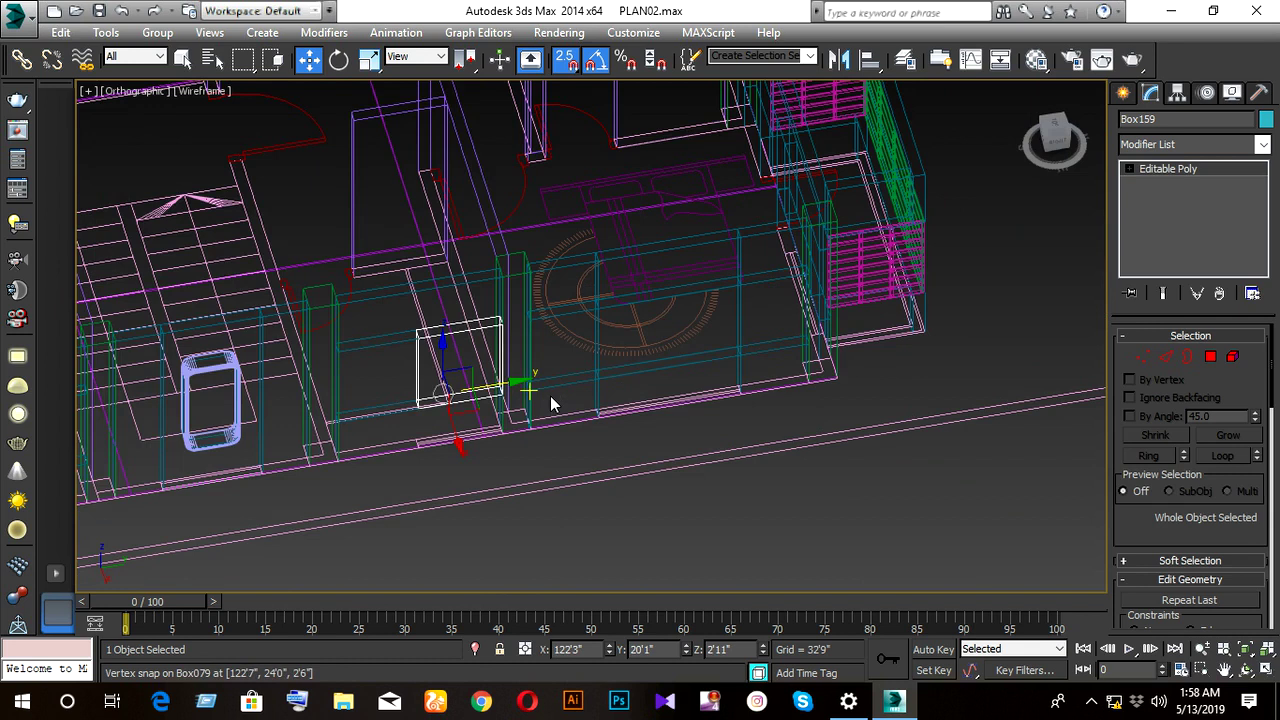
- In shaded view, select a front window plus the far-left window
{"action": "key", "text": "F3"}
{"action": "scroll", "coordinate": [457, 400], "scroll_direction": "down", "scroll_amount": 3}
{"action": "scroll", "coordinate": [566, 417], "scroll_direction": "down", "scroll_amount": 3}
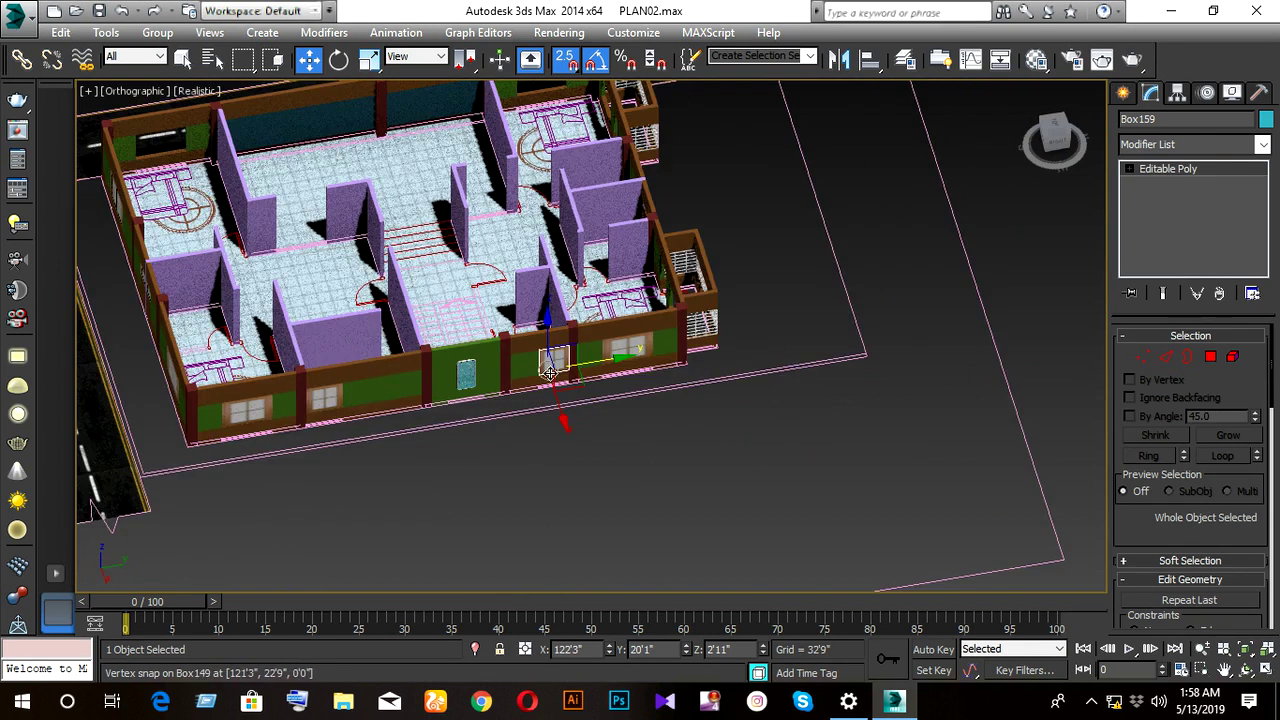
{"action": "mouse_move", "coordinate": [566, 417]}
{"action": "middle_mouse_down", "text": "alt"}
{"action": "mouse_move", "coordinate": [586, 417]}
{"action": "mouse_move", "coordinate": [491, 360]}
{"action": "mouse_move", "coordinate": [525, 371]}
{"action": "middle_mouse_up", "text": "alt"}
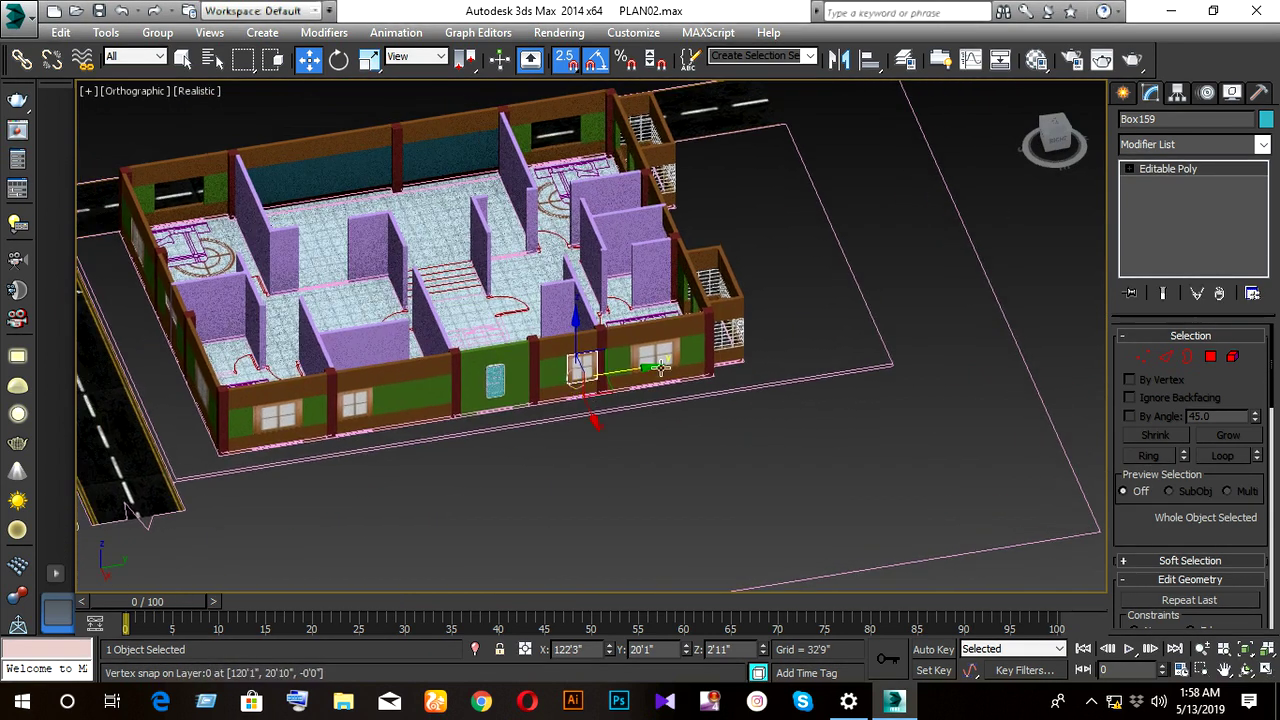
{"action": "left_click", "coordinate": [660, 352]}
{"action": "left_click", "coordinate": [305, 416], "text": "ctrl"}
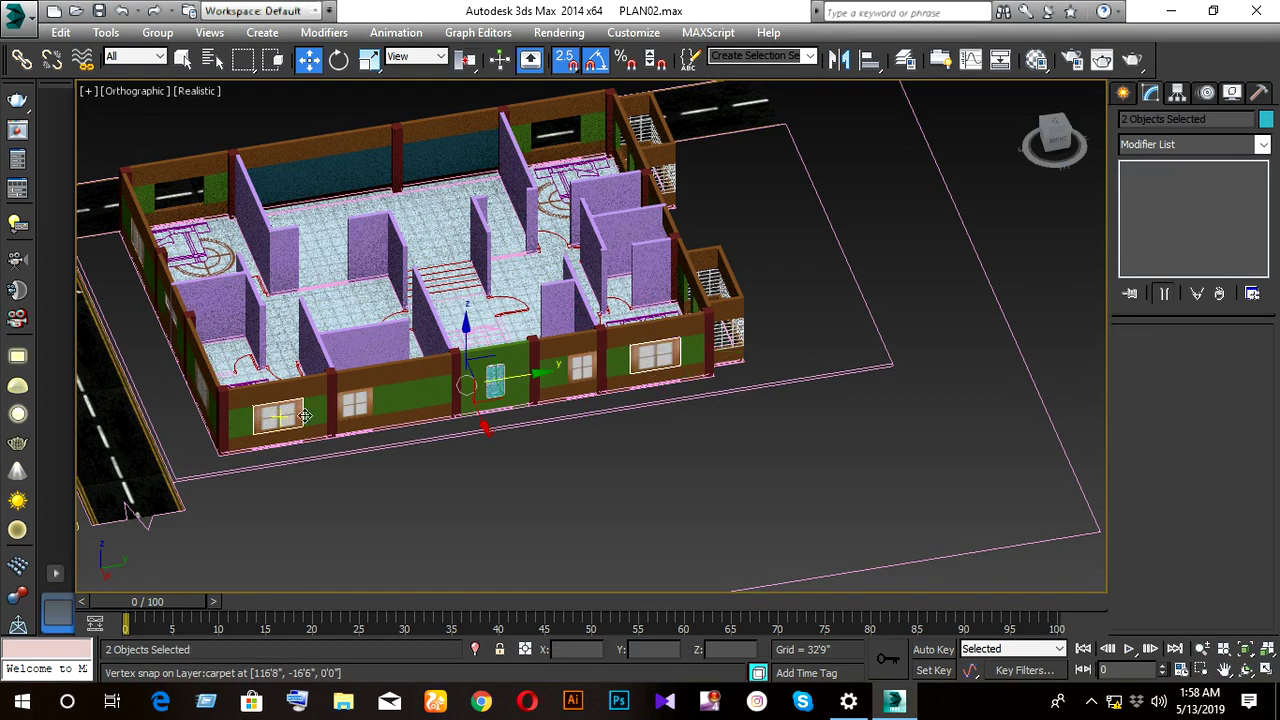
{"action": "middle_click_drag", "start_coordinate": [399, 420], "coordinate": [430, 445], "text": "alt"}
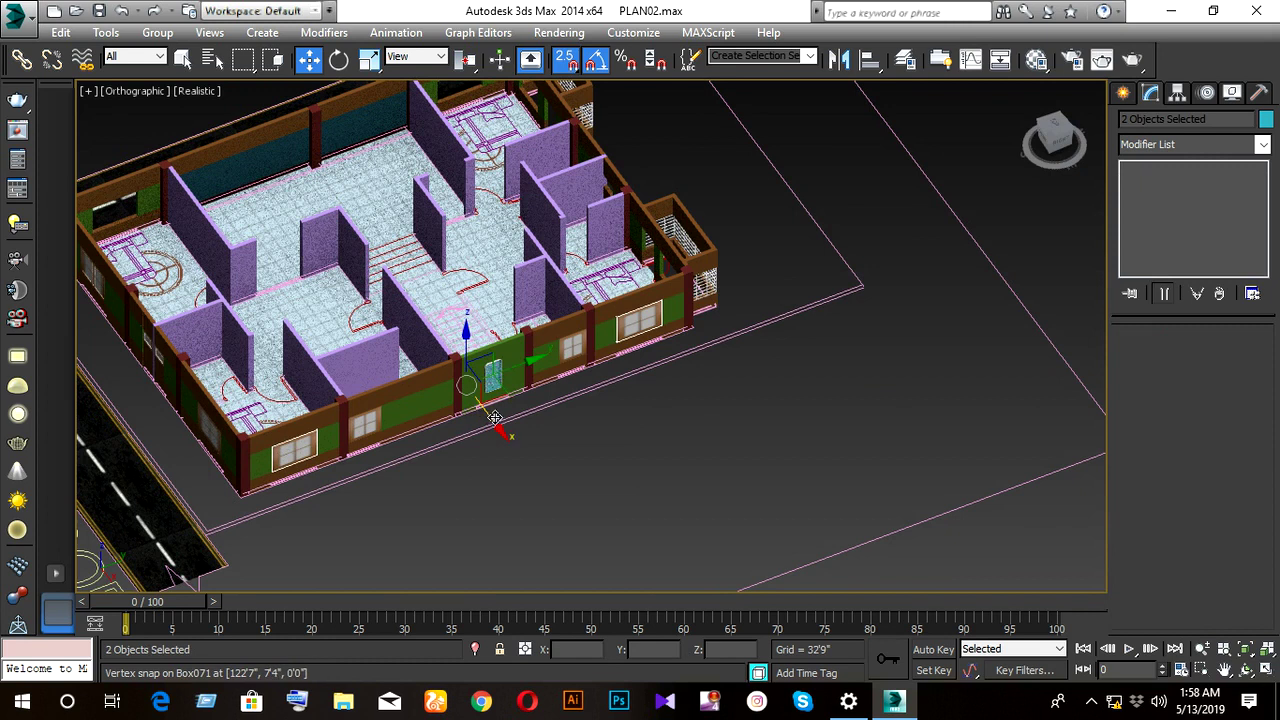
- Clone the selected windows onto the left wall
{"action": "left_click_drag", "start_coordinate": [495, 418], "coordinate": [183, 8]}
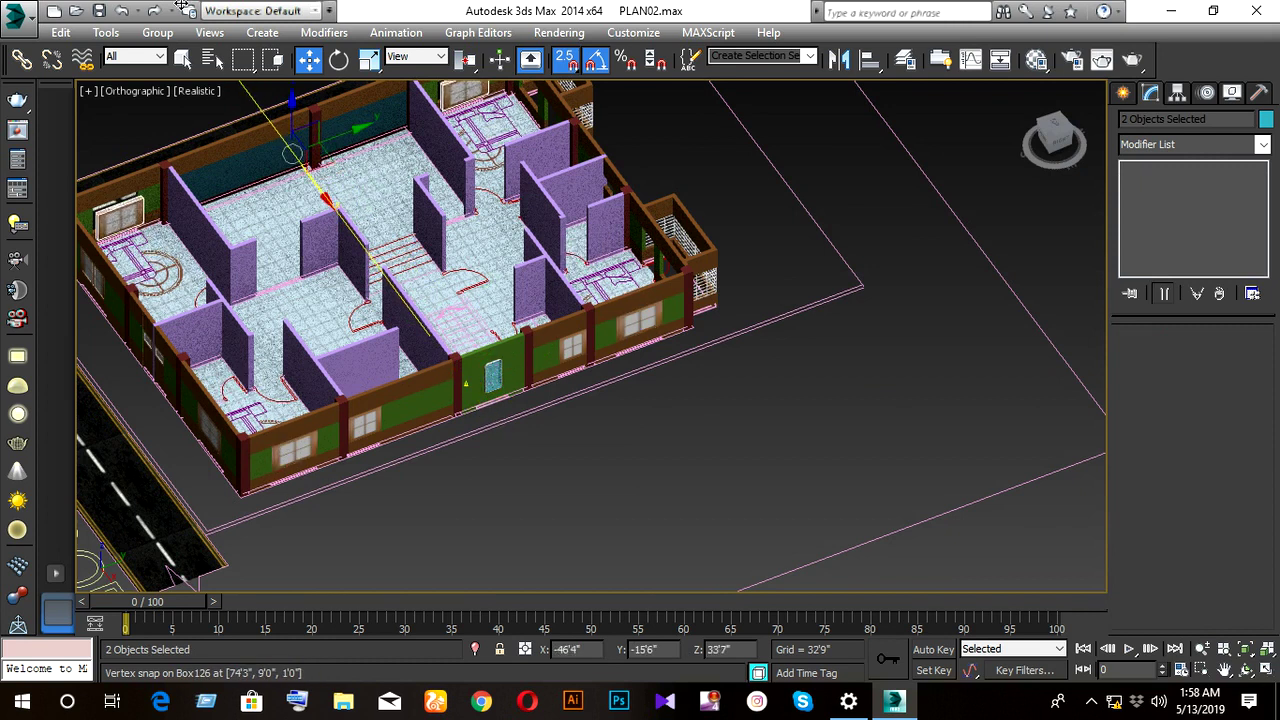
{"action": "left_click_drag", "start_coordinate": [183, 8], "coordinate": [255, 300], "text": "shift"}
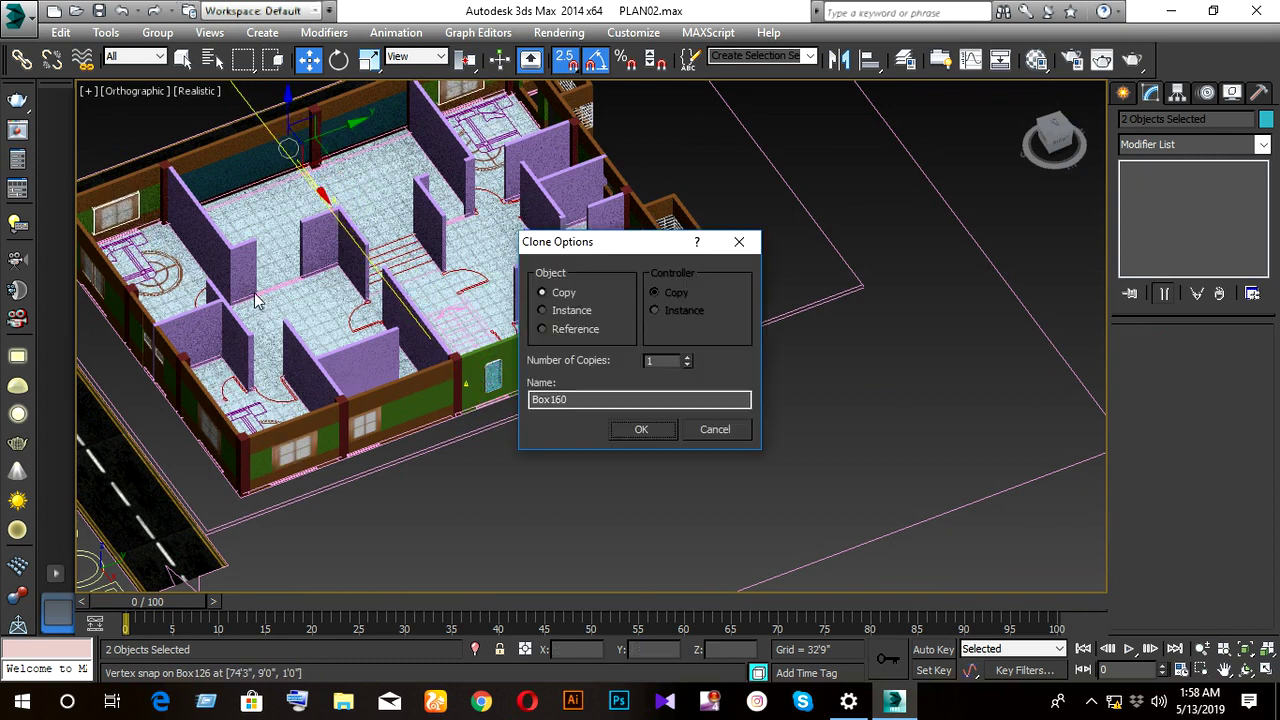
{"action": "left_click", "coordinate": [641, 429]}
{"action": "scroll", "coordinate": [427, 442], "scroll_direction": "down", "scroll_amount": 3}
- In Top wireframe view, snap the window box 3 inches left onto the wall
{"action": "key", "text": "t"}
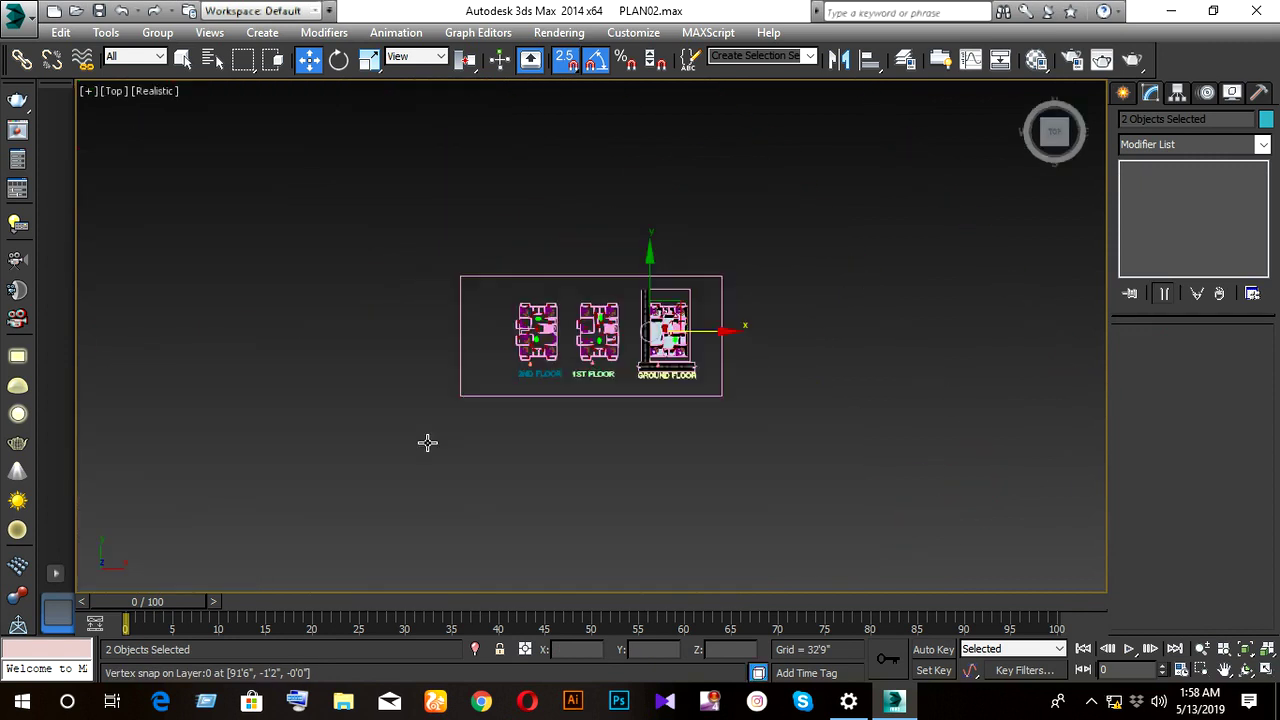
{"action": "key", "text": "z"}
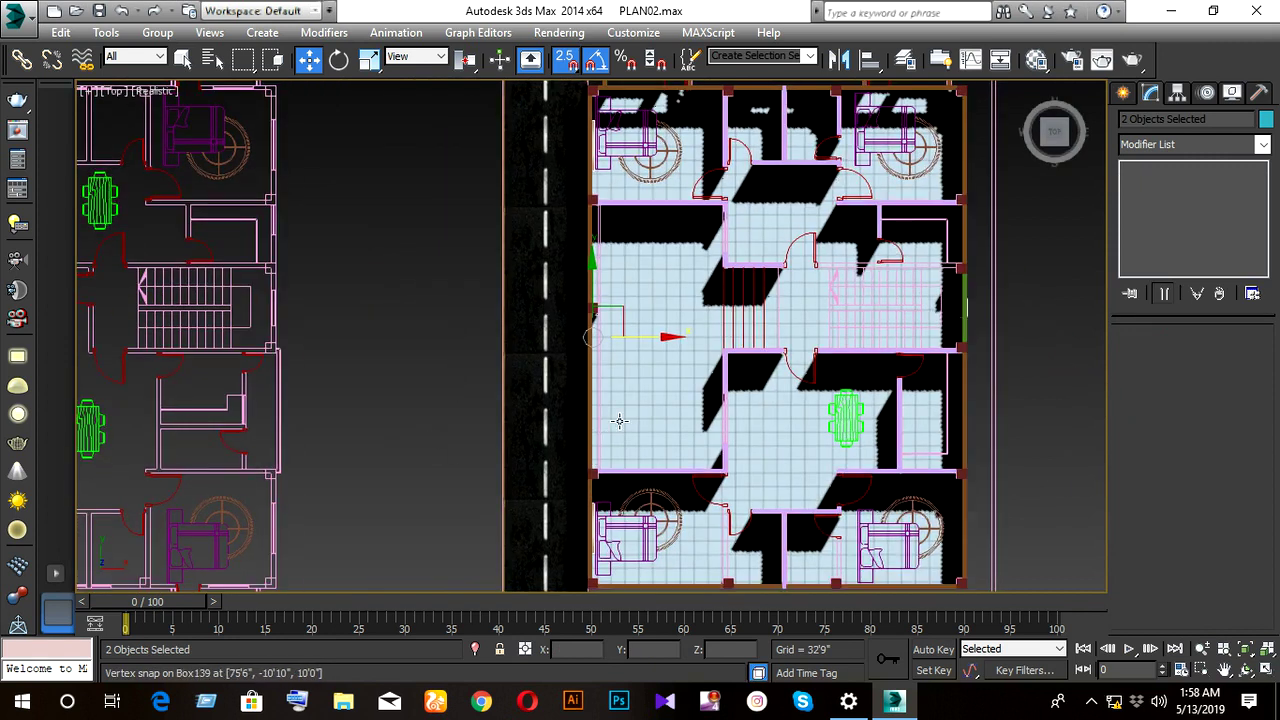
{"action": "key", "text": "F3"}
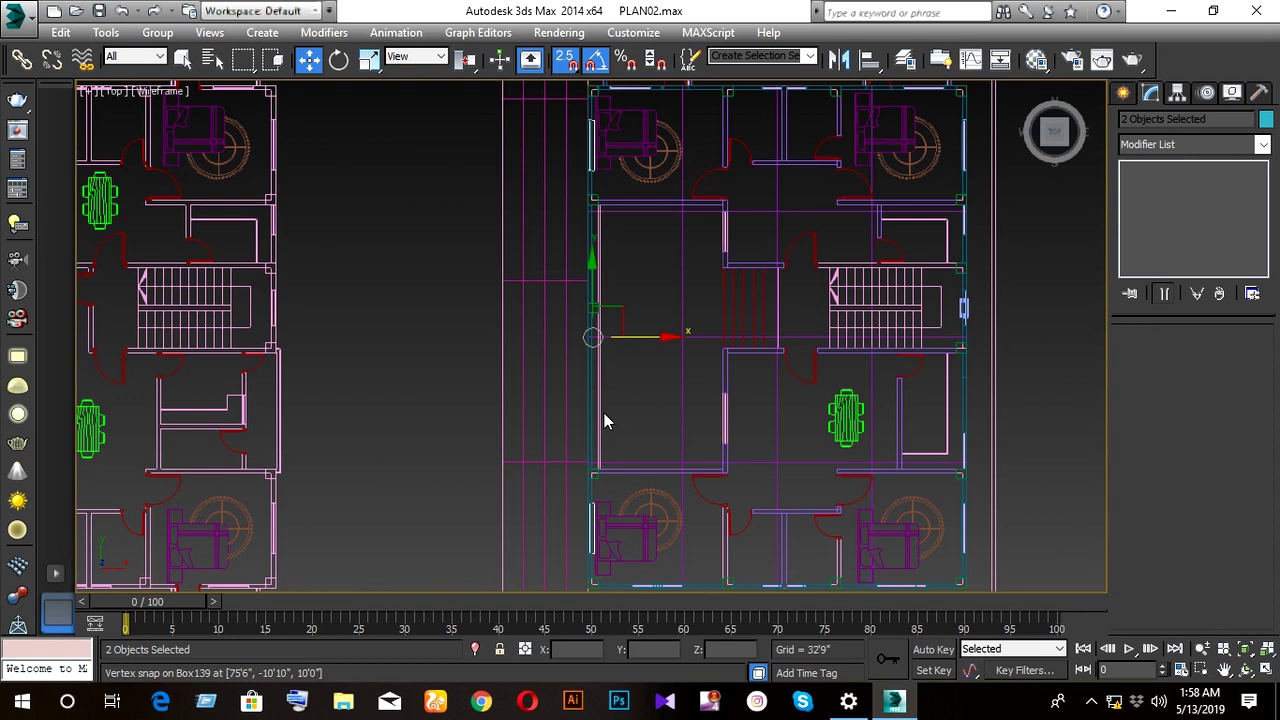
{"action": "middle_click_drag", "start_coordinate": [604, 413], "coordinate": [604, 375]}
{"action": "scroll", "coordinate": [605, 330], "scroll_direction": "up", "scroll_amount": 6}
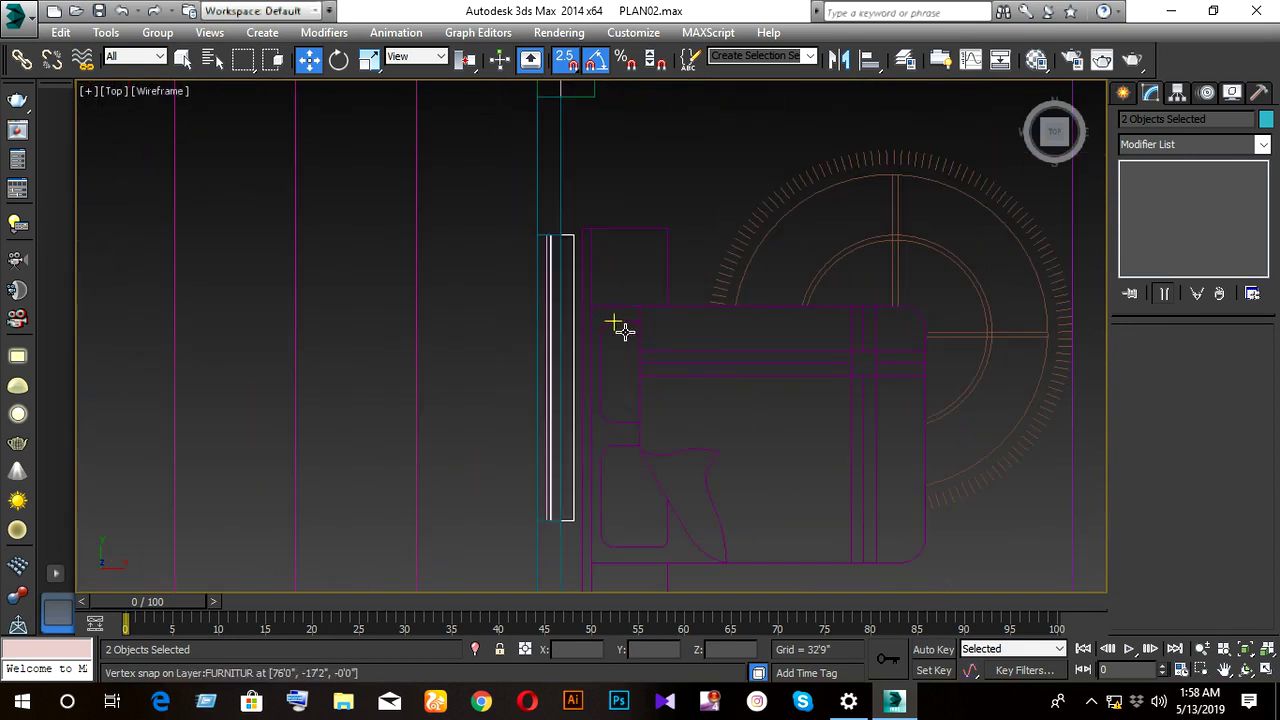
{"action": "left_click_drag", "start_coordinate": [553, 242], "coordinate": [530, 239]}
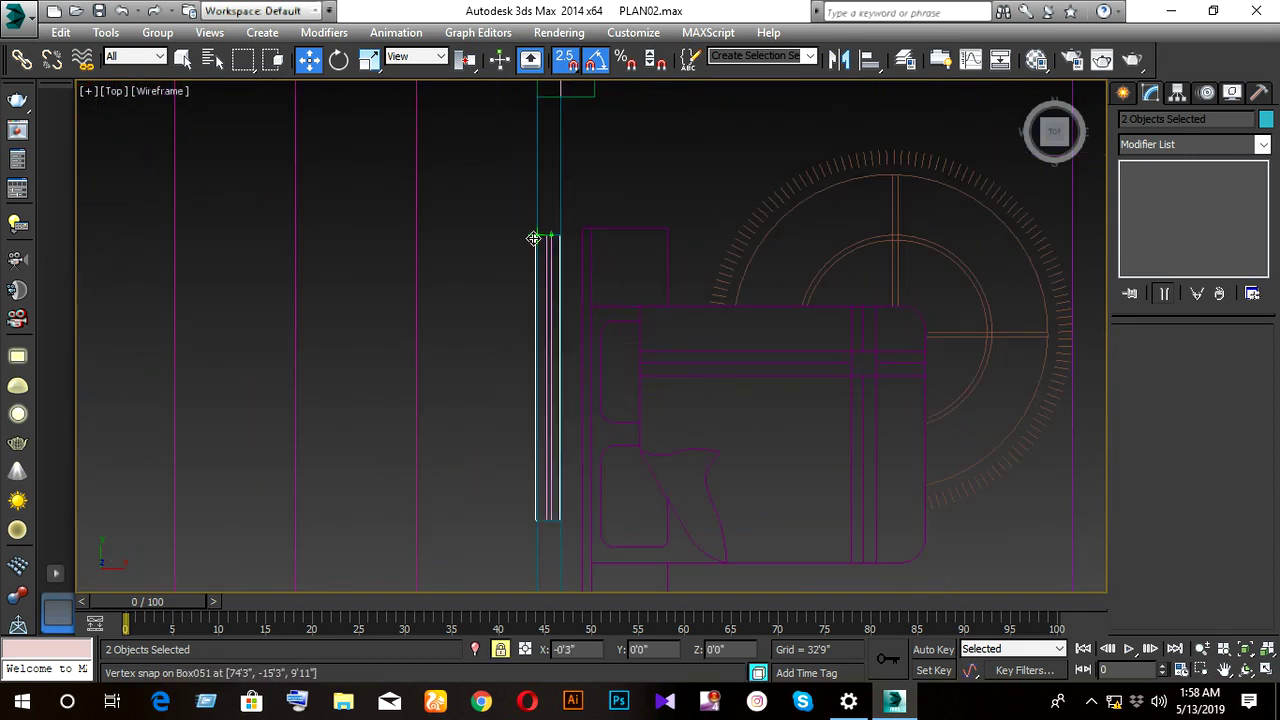
{"action": "scroll", "coordinate": [540, 280], "scroll_direction": "down", "scroll_amount": 3}
- Return to shaded display and orbit to review the windows on both facades
{"action": "mouse_move", "coordinate": [526, 326]}
{"action": "middle_mouse_down"}
{"action": "mouse_move", "coordinate": [594, 380]}
{"action": "mouse_move", "coordinate": [741, 312]}
{"action": "mouse_move", "coordinate": [609, 440]}
{"action": "mouse_move", "coordinate": [605, 390]}
{"action": "mouse_move", "coordinate": [671, 349]}
{"action": "mouse_move", "coordinate": [660, 350]}
{"action": "mouse_move", "coordinate": [743, 406]}
{"action": "mouse_move", "coordinate": [720, 437]}
{"action": "mouse_move", "coordinate": [790, 434]}
{"action": "middle_mouse_up"}
{"action": "key", "text": "F3"}
{"action": "mouse_move", "coordinate": [423, 377]}
{"action": "middle_mouse_down", "text": "alt"}
{"action": "mouse_move", "coordinate": [583, 409]}
{"action": "mouse_move", "coordinate": [429, 380]}
{"action": "mouse_move", "coordinate": [526, 393]}
{"action": "mouse_move", "coordinate": [509, 380]}
{"action": "mouse_move", "coordinate": [366, 360]}
{"action": "mouse_move", "coordinate": [395, 387]}
{"action": "mouse_move", "coordinate": [395, 455]}
{"action": "middle_mouse_up", "text": "alt"}
{"action": "scroll", "coordinate": [395, 455], "scroll_direction": "up", "scroll_amount": 1}
{"action": "scroll", "coordinate": [380, 410], "scroll_direction": "up", "scroll_amount": 2}
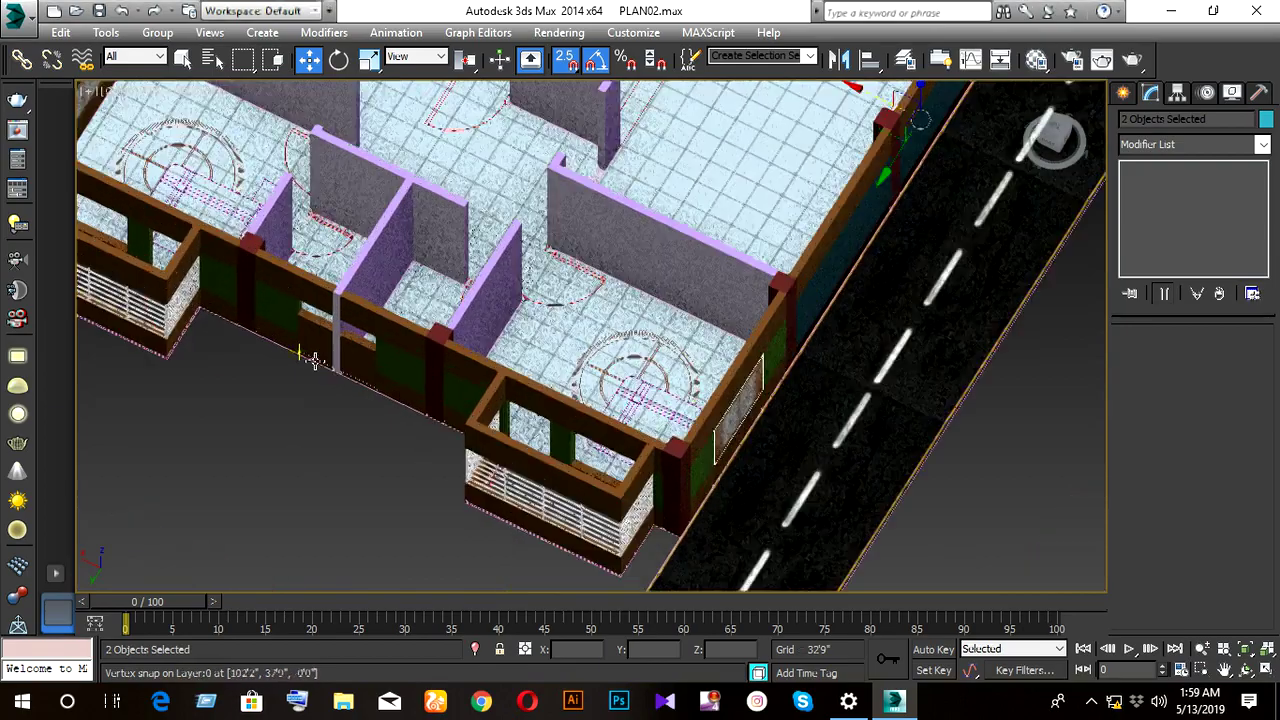
{"action": "scroll", "coordinate": [366, 366], "scroll_direction": "up", "scroll_amount": 1}
{"action": "scroll", "coordinate": [490, 375], "scroll_direction": "down", "scroll_amount": 3}
{"action": "mouse_move", "coordinate": [490, 375]}
{"action": "middle_mouse_down", "text": "alt"}
{"action": "mouse_move", "coordinate": [486, 469]}
{"action": "mouse_move", "coordinate": [300, 235]}
{"action": "mouse_move", "coordinate": [563, 449]}
{"action": "mouse_move", "coordinate": [454, 375]}
{"action": "middle_mouse_up", "text": "alt"}
{"action": "scroll", "coordinate": [450, 374], "scroll_direction": "up", "scroll_amount": 2}
{"action": "scroll", "coordinate": [444, 372], "scroll_direction": "up", "scroll_amount": 1}
- Delete the two small windows Box153 and Box154 beside the lavender column
{"action": "scroll", "coordinate": [551, 400], "scroll_direction": "up", "scroll_amount": 1}
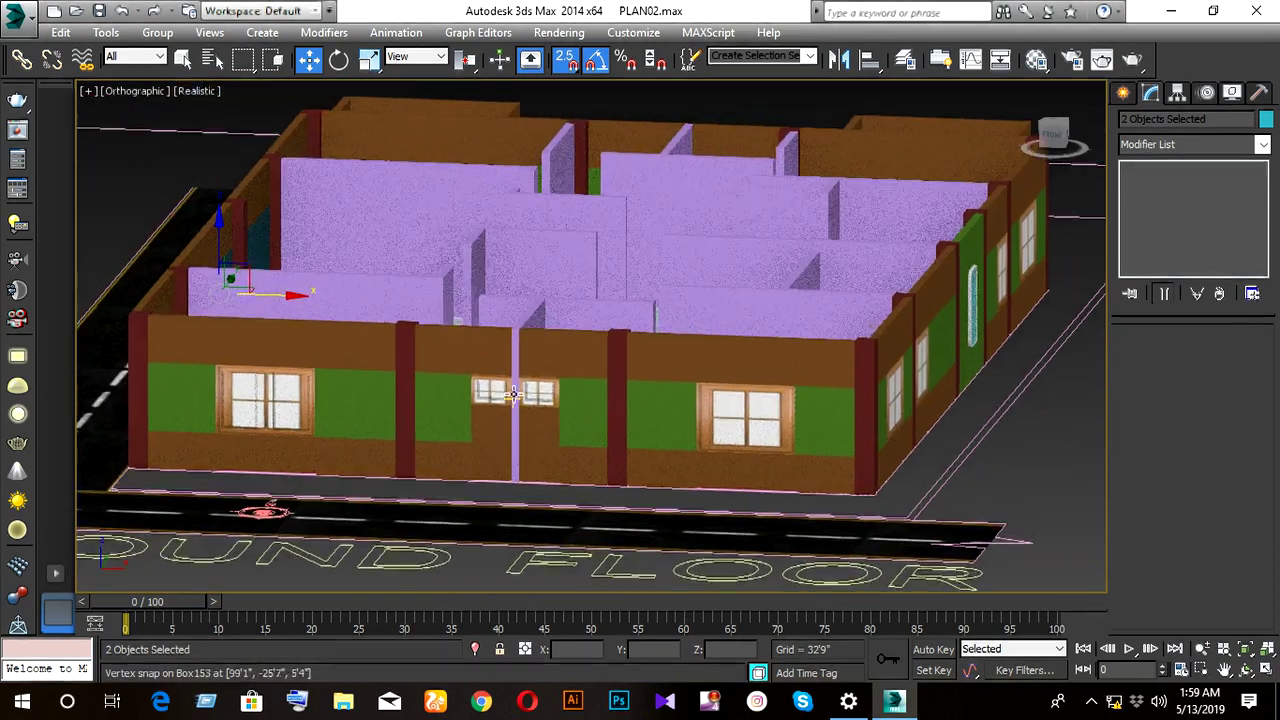
{"action": "scroll", "coordinate": [671, 414], "scroll_direction": "up", "scroll_amount": 1}
{"action": "scroll", "coordinate": [671, 414], "scroll_direction": "up", "scroll_amount": 1}
{"action": "scroll", "coordinate": [690, 401], "scroll_direction": "up", "scroll_amount": 1}
{"action": "left_click", "coordinate": [663, 366]}
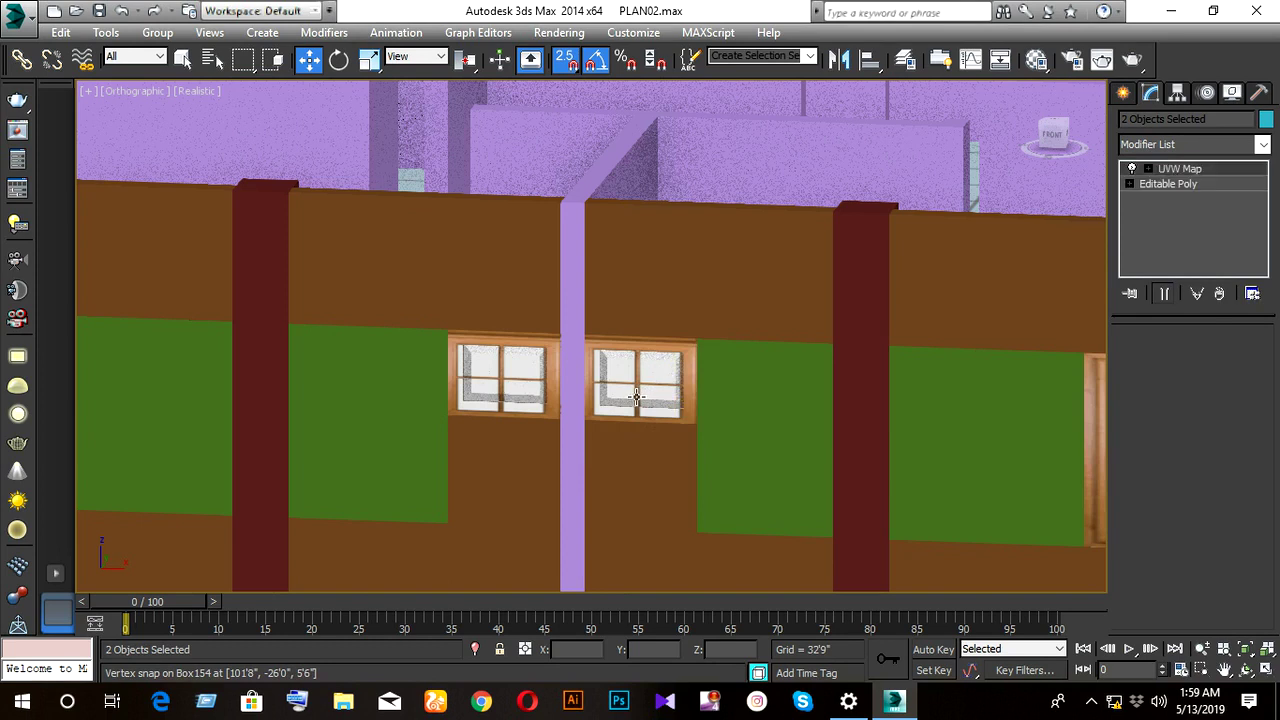
{"action": "left_click", "coordinate": [520, 391]}
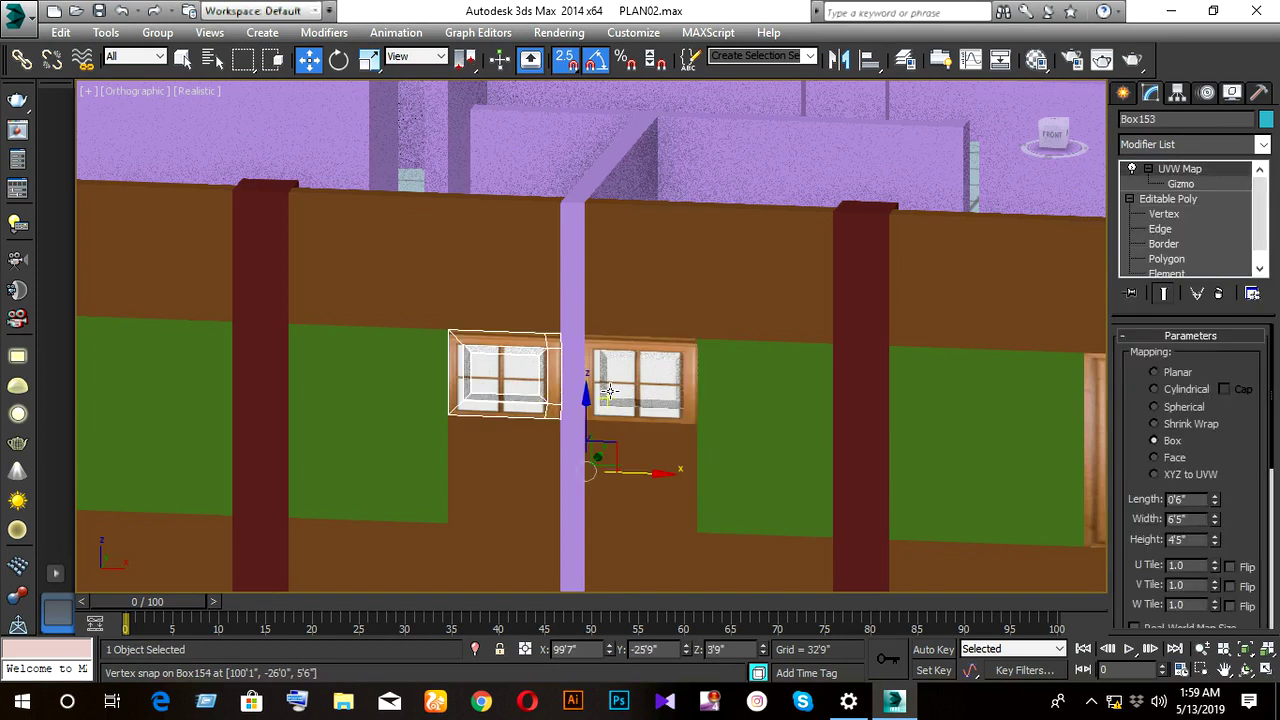
{"action": "left_click", "coordinate": [610, 390]}
{"action": "key", "text": "Delete"}
{"action": "left_click", "coordinate": [535, 403]}
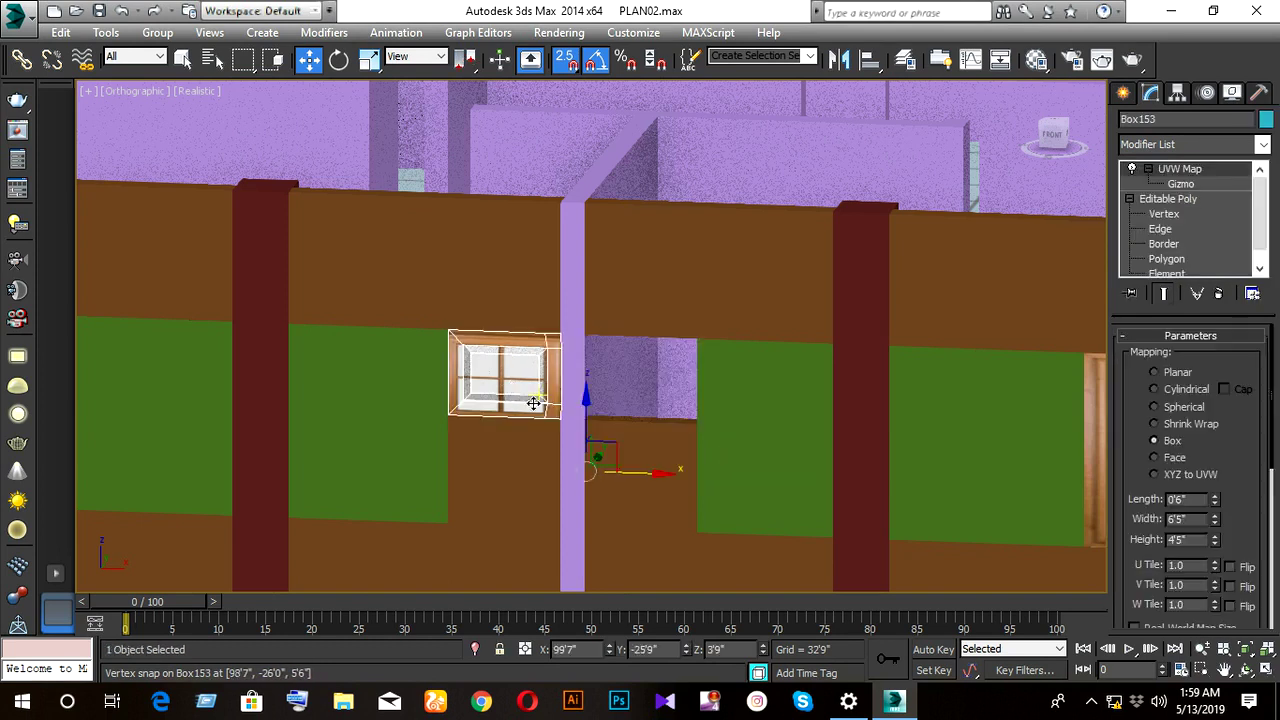
{"action": "key", "text": "Delete"}
- Shift-move the door box upward in front view to make a single copy, Box162
{"action": "scroll", "coordinate": [680, 429], "scroll_direction": "down", "scroll_amount": 3}
{"action": "mouse_move", "coordinate": [663, 449]}
{"action": "middle_mouse_down", "text": "alt"}
{"action": "mouse_move", "coordinate": [697, 484]}
{"action": "mouse_move", "coordinate": [754, 423]}
{"action": "mouse_move", "coordinate": [714, 446]}
{"action": "middle_mouse_up", "text": "alt"}
{"action": "left_click", "coordinate": [691, 460]}
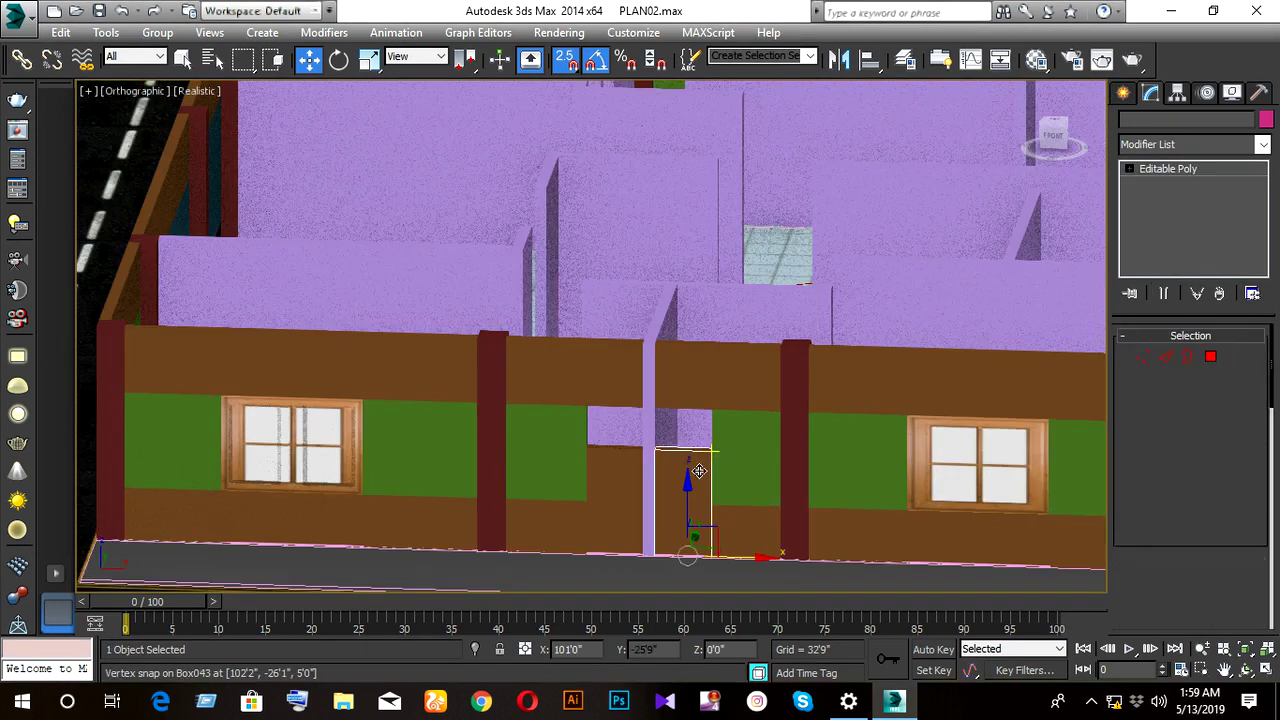
{"action": "key", "text": "f"}
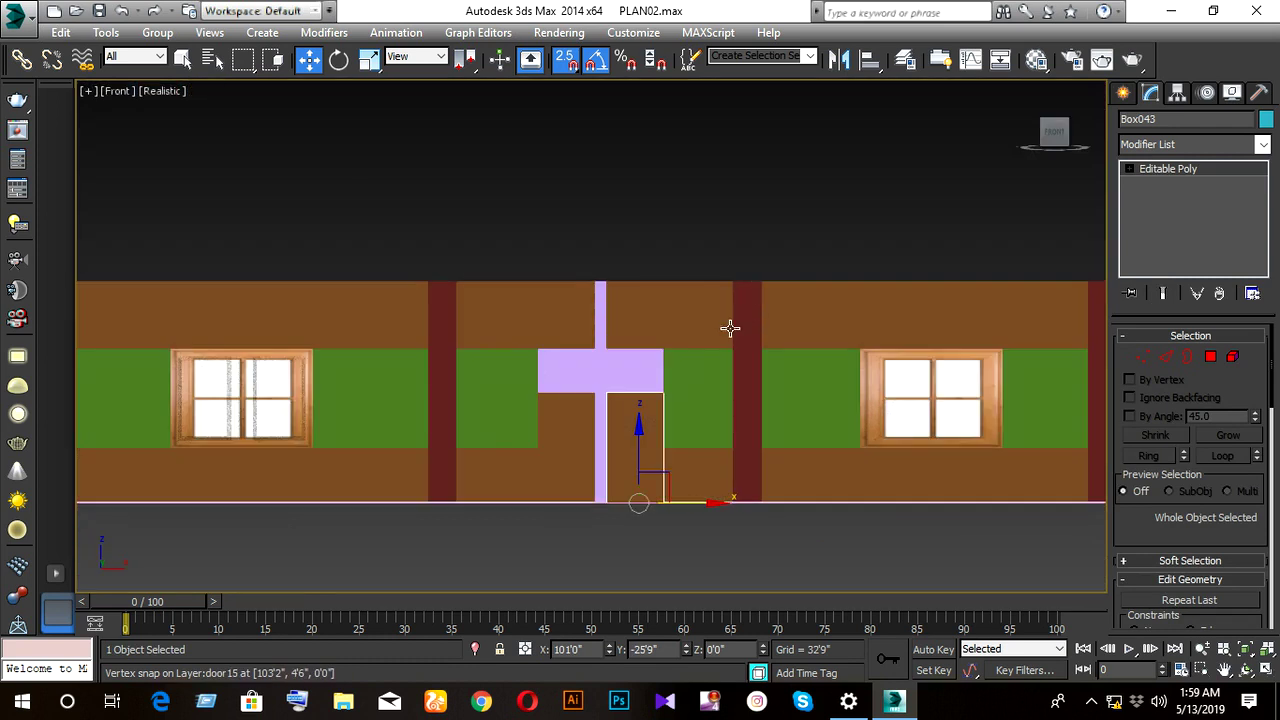
{"action": "scroll", "coordinate": [642, 396], "scroll_direction": "up", "scroll_amount": 2}
{"action": "scroll", "coordinate": [648, 408], "scroll_direction": "up", "scroll_amount": 2}
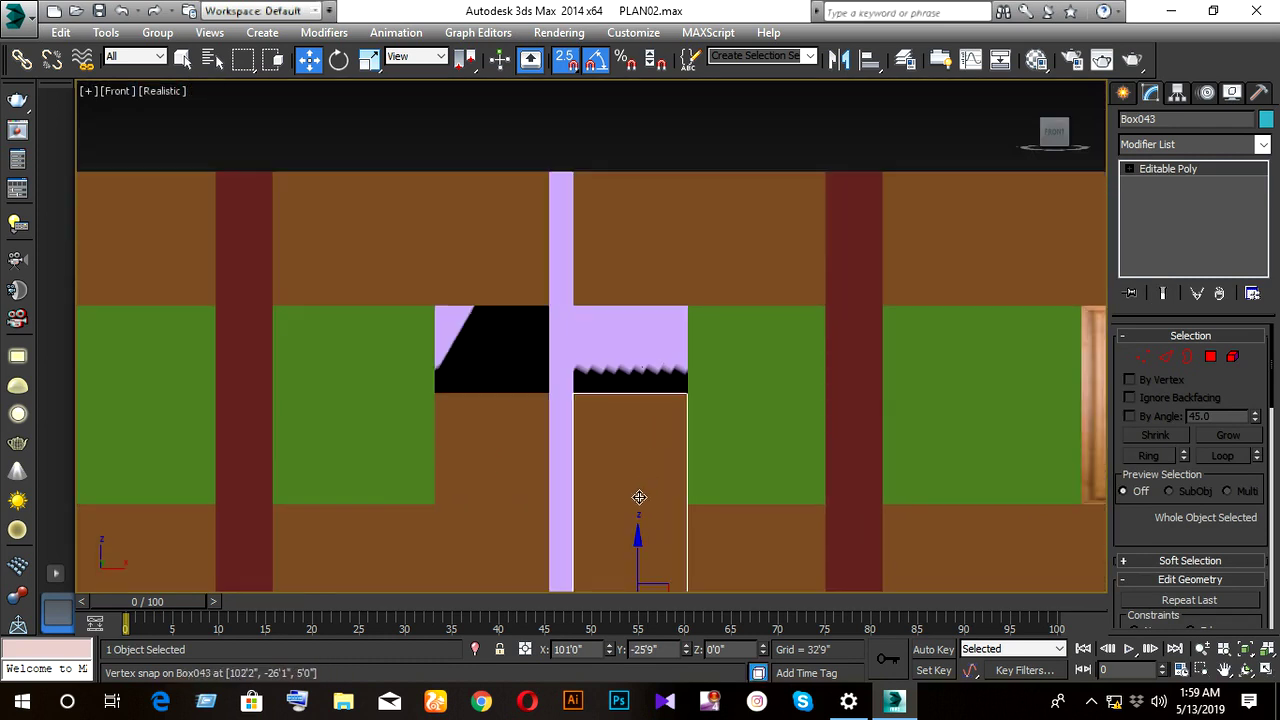
{"action": "left_click_drag", "start_coordinate": [634, 541], "coordinate": [629, 349], "text": "shift"}
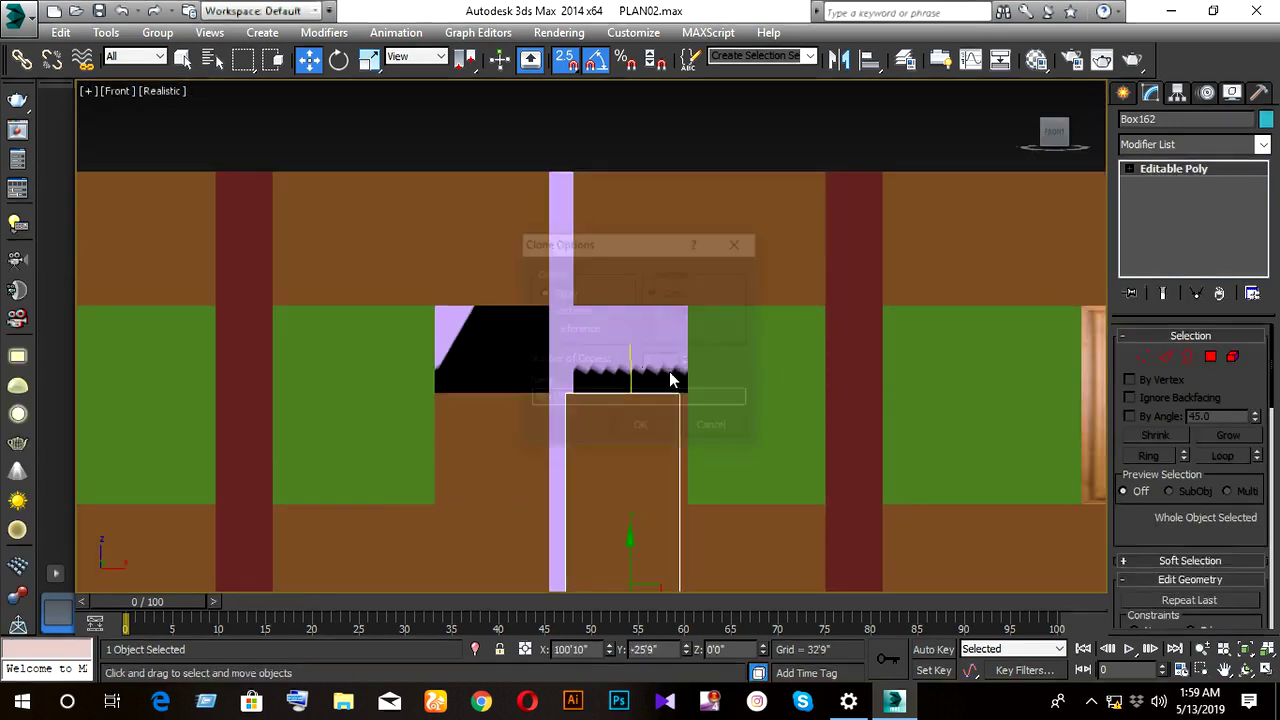
{"action": "left_click", "coordinate": [703, 436]}
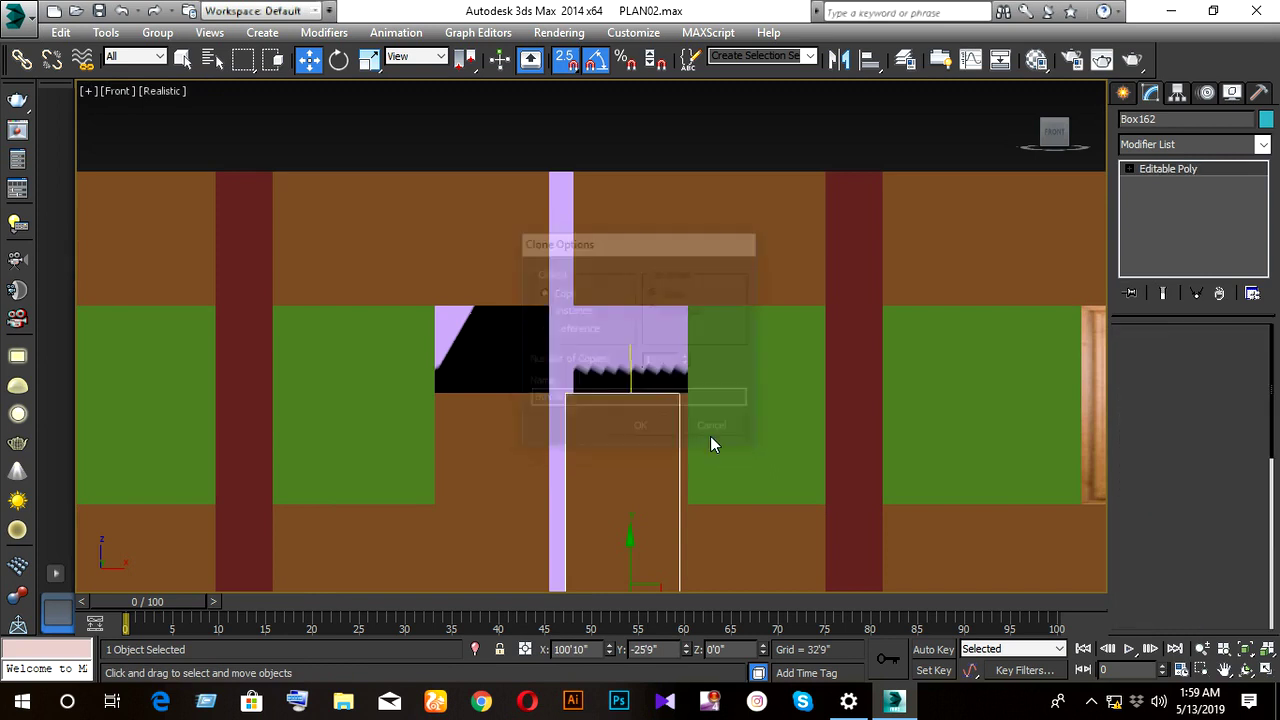
{"action": "left_click_drag", "start_coordinate": [649, 526], "coordinate": [650, 381]}
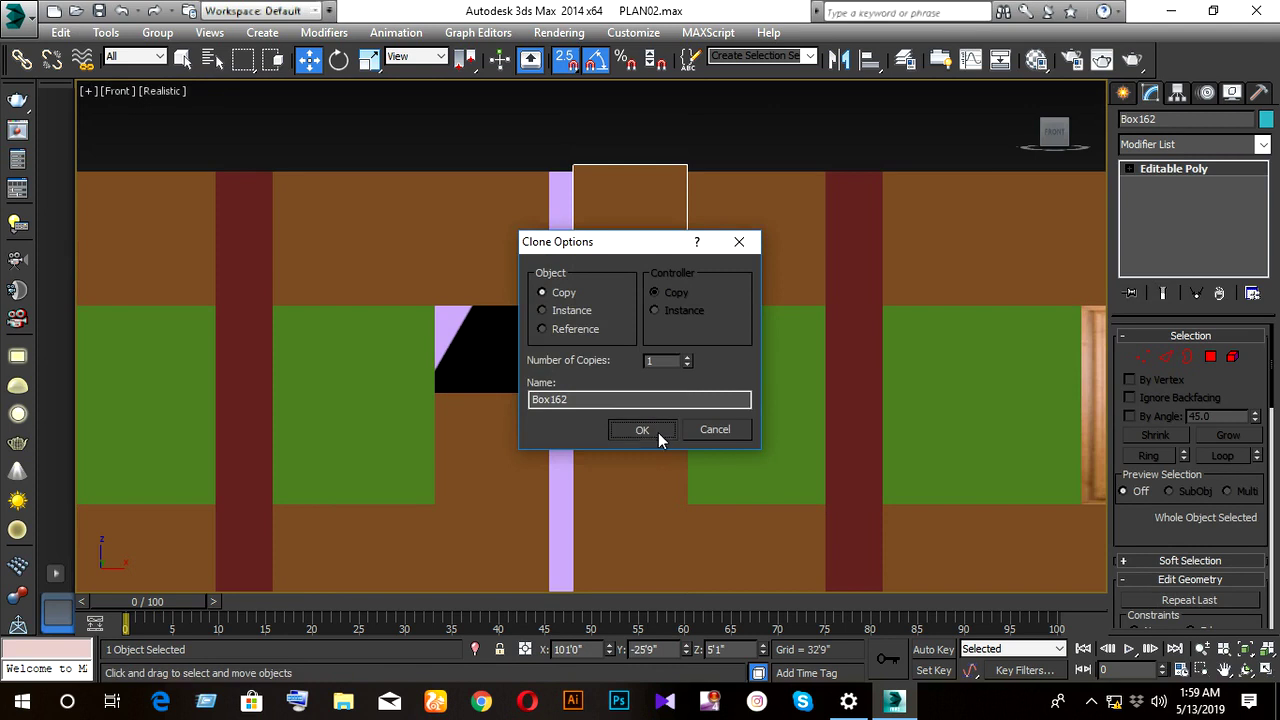
{"action": "left_click", "coordinate": [658, 432]}
{"action": "scroll", "coordinate": [681, 383], "scroll_direction": "up", "scroll_amount": 2}
- Snap Box162 into the opening and lower its top vertices to the green band
{"action": "mouse_move", "coordinate": [684, 400]}
{"action": "left_mouse_down"}
{"action": "mouse_move", "coordinate": [685, 414]}
{"action": "mouse_move", "coordinate": [672, 405]}
{"action": "left_mouse_up"}
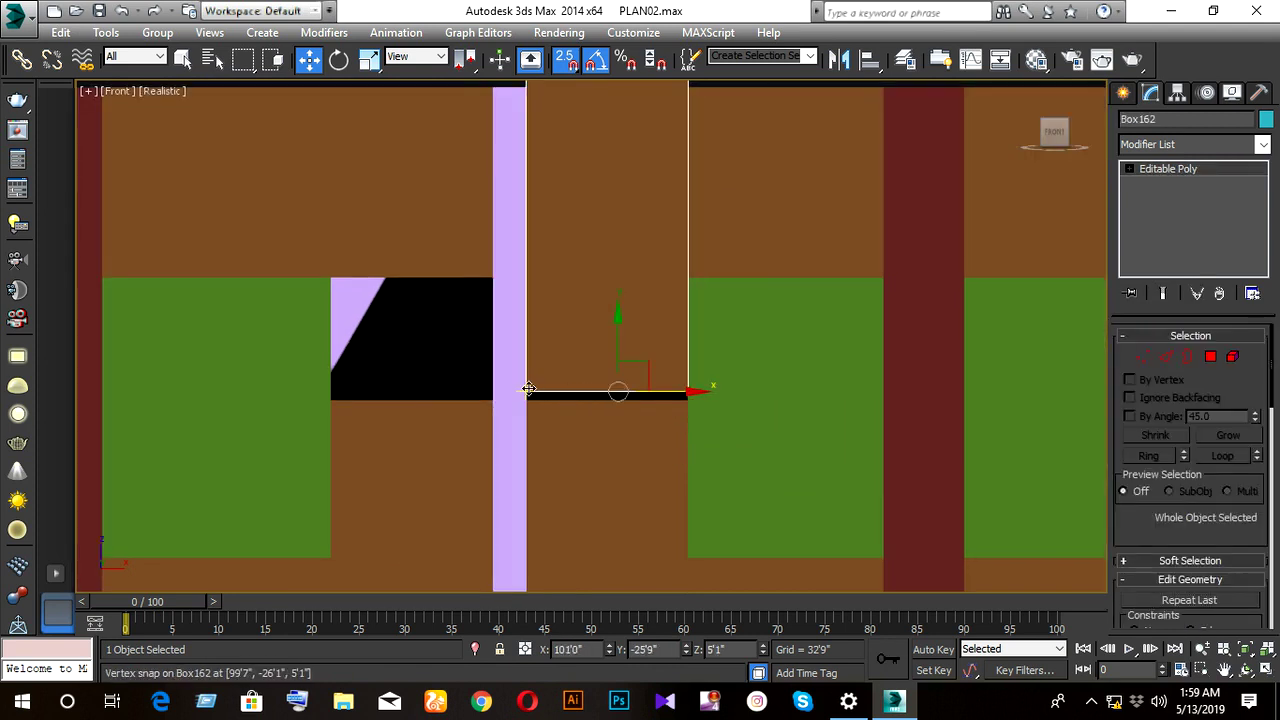
{"action": "left_click_drag", "start_coordinate": [531, 391], "coordinate": [531, 408]}
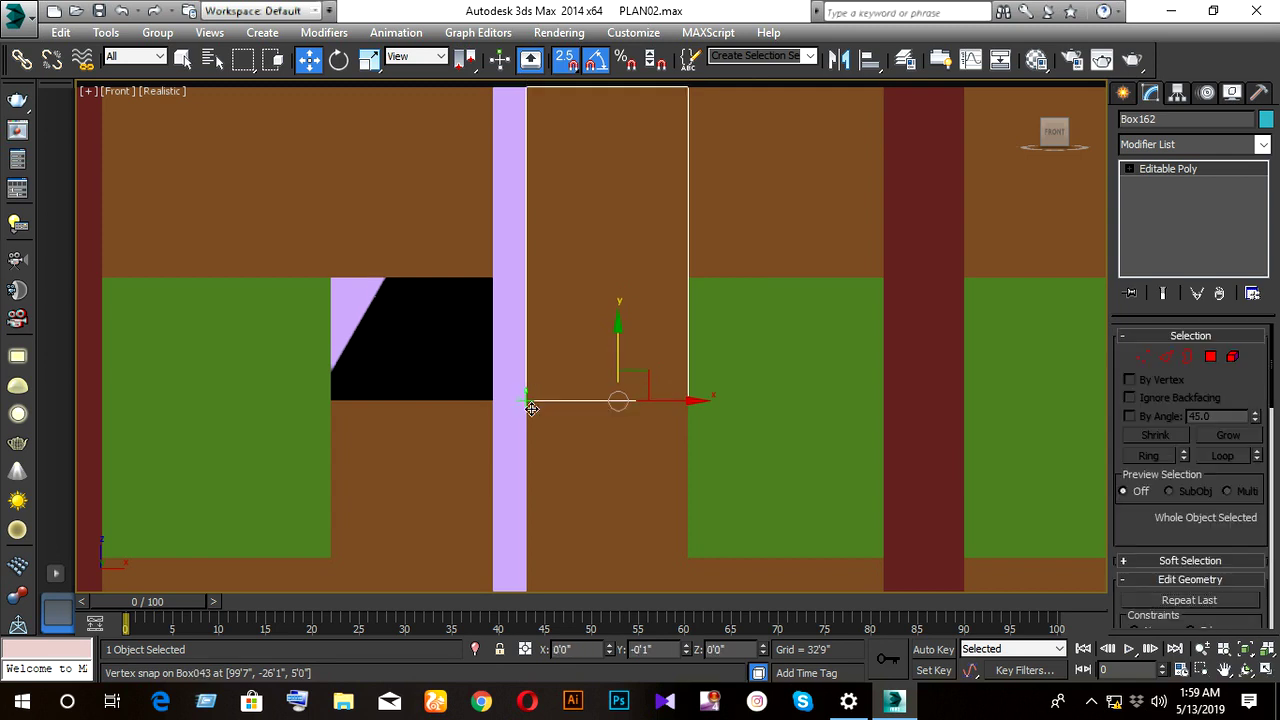
{"action": "scroll", "coordinate": [629, 423], "scroll_direction": "down", "scroll_amount": 2}
{"action": "middle_click_drag", "start_coordinate": [629, 423], "coordinate": [592, 470]}
{"action": "key", "text": "1"}
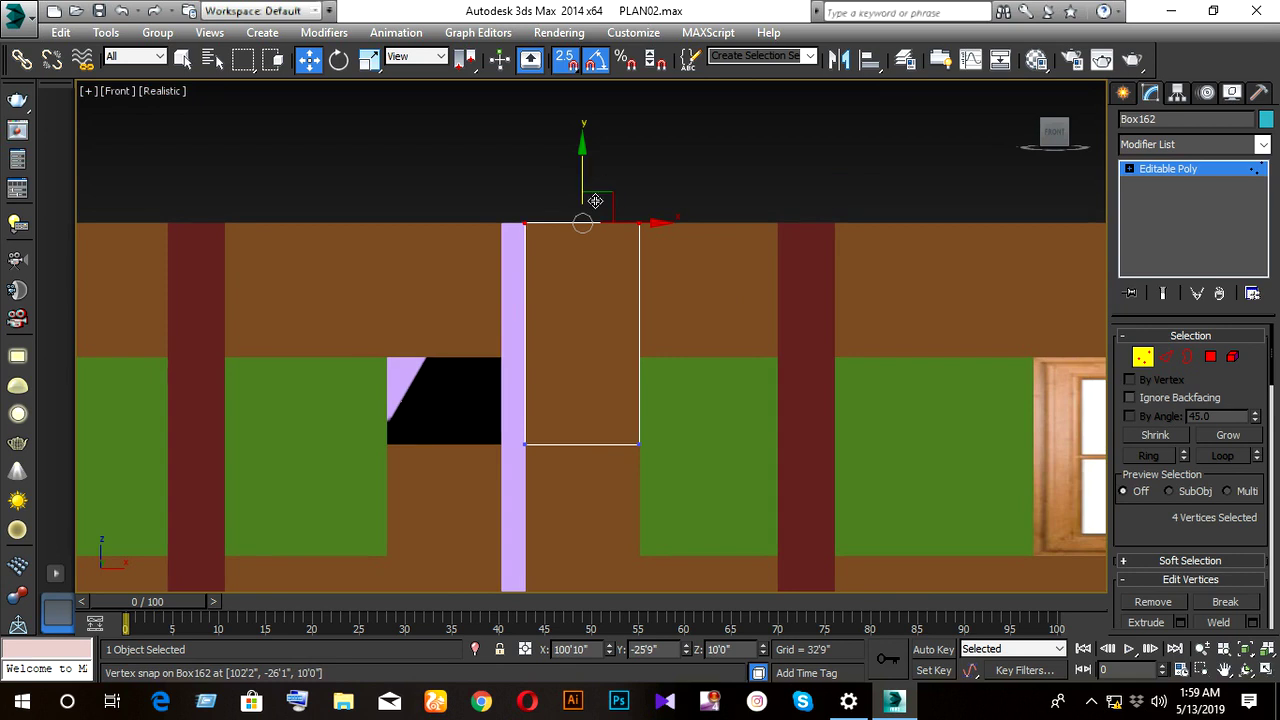
{"action": "left_click_drag", "start_coordinate": [595, 201], "coordinate": [638, 357]}
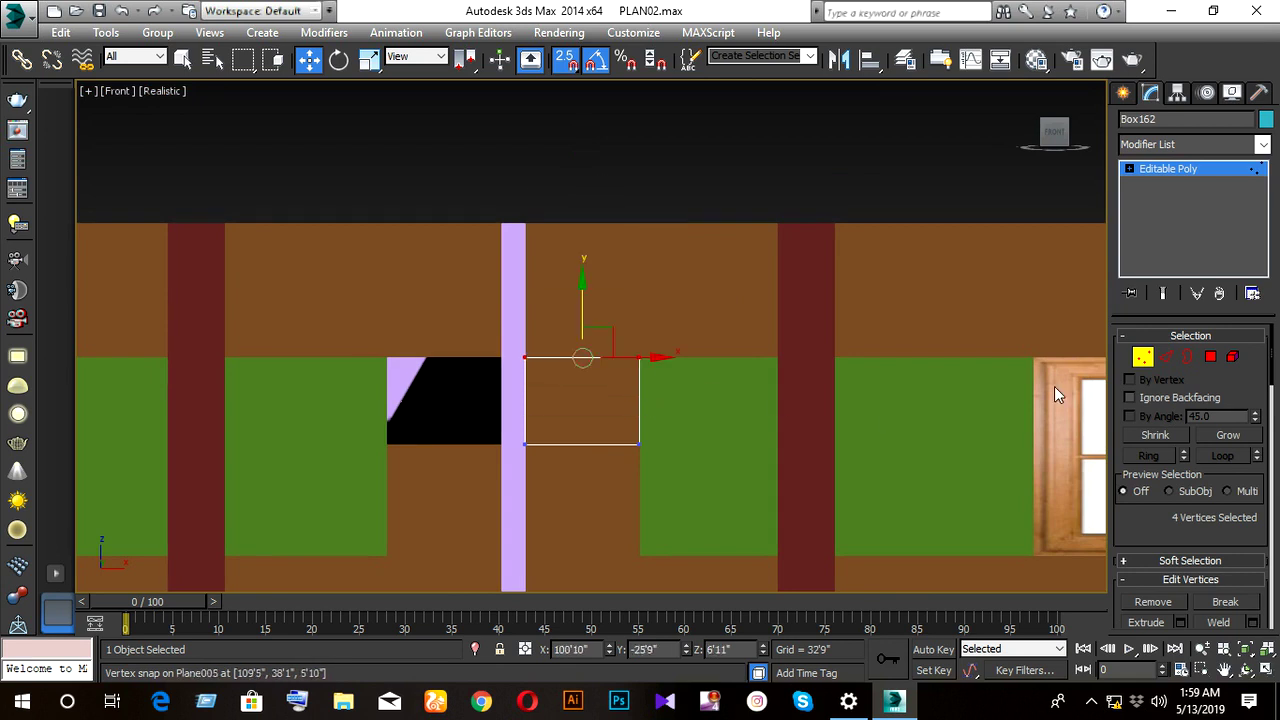
{"action": "left_click", "coordinate": [1143, 357]}
- Return to the front view and select the panel's front polygon
{"action": "left_click_drag", "start_coordinate": [1052, 138], "coordinate": [1033, 167]}
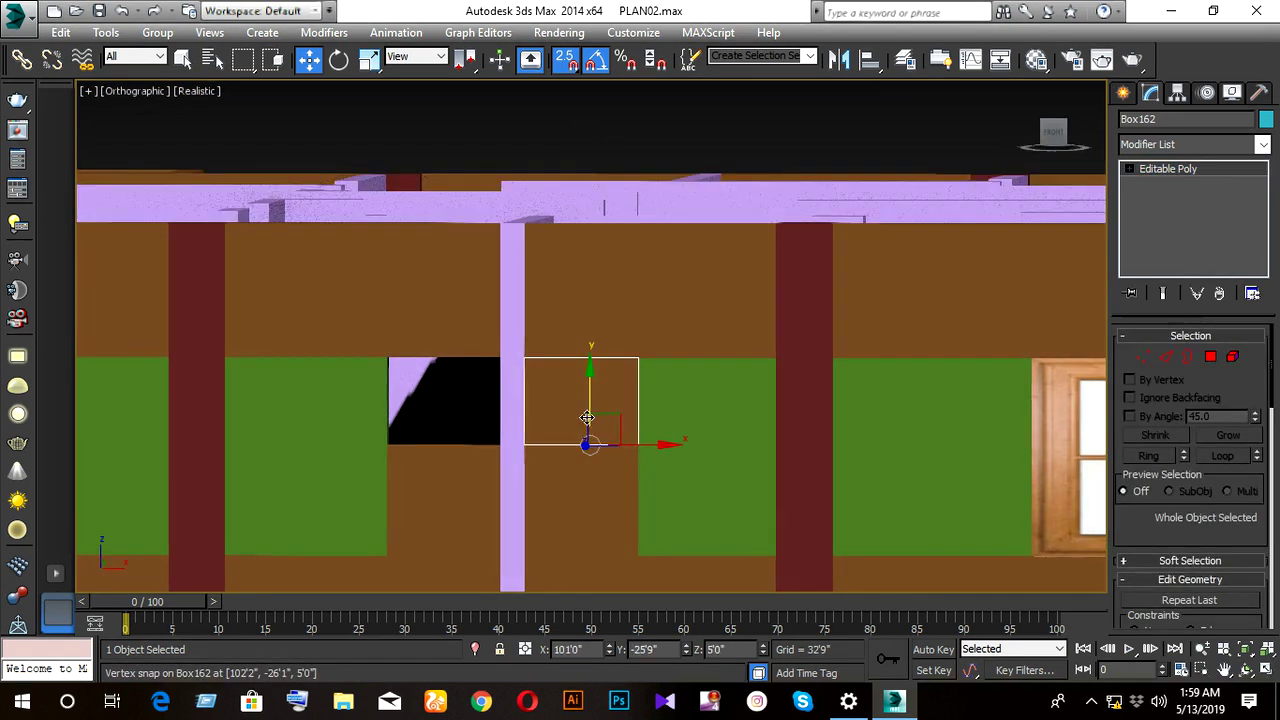
{"action": "left_click", "coordinate": [1053, 133]}
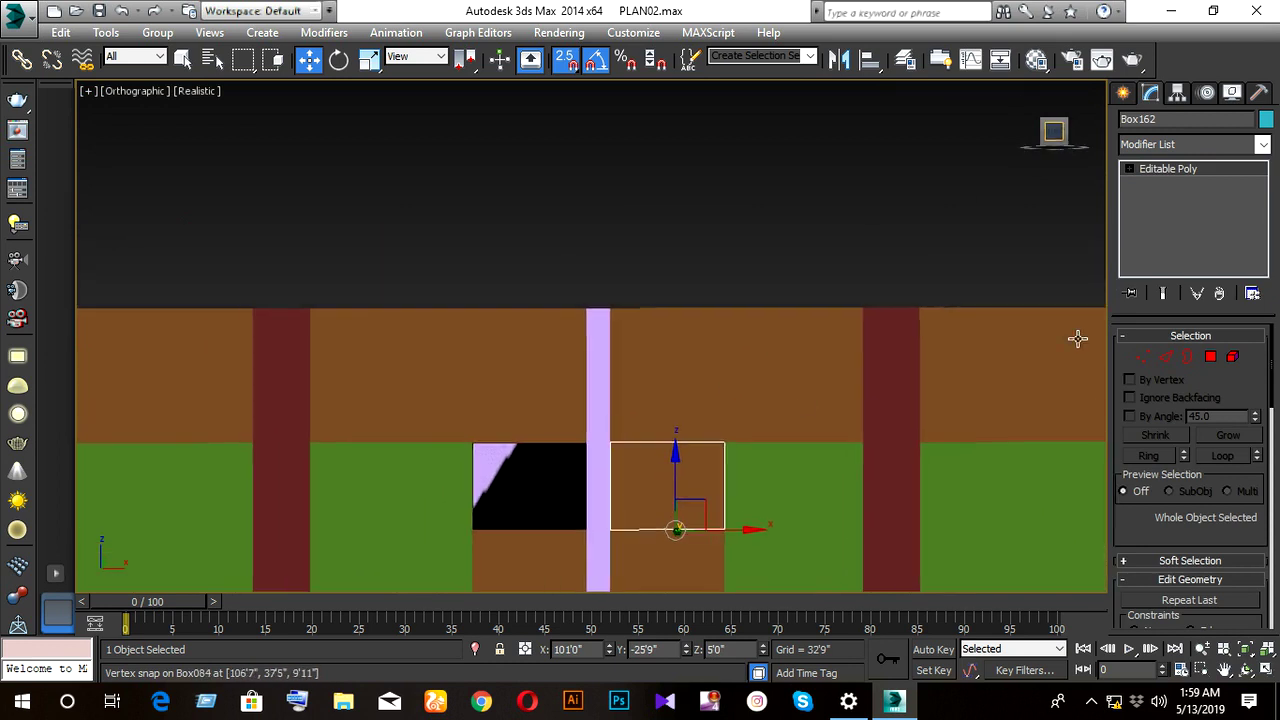
{"action": "left_click", "coordinate": [1210, 357]}
{"action": "middle_click_drag", "start_coordinate": [749, 549], "coordinate": [487, 420]}
{"action": "left_click", "coordinate": [591, 468]}
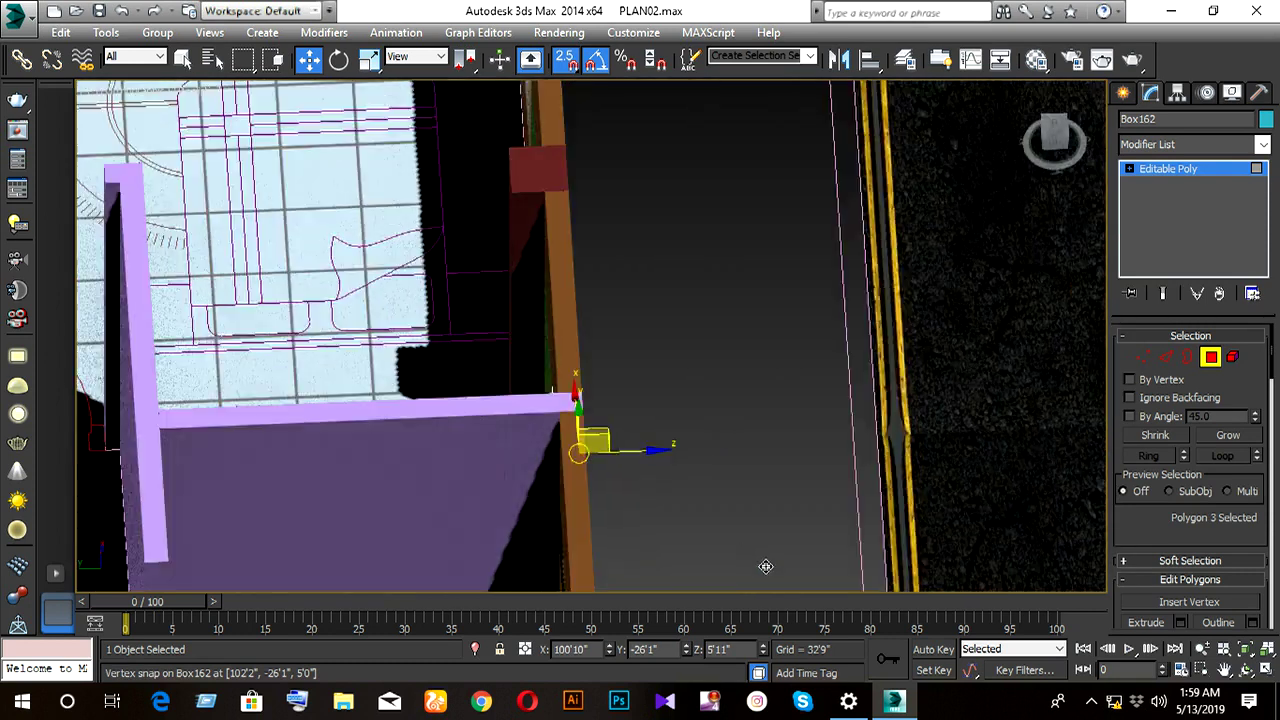
- Add the panel's back face to the polygon selection and scroll to the Edit Polygons rollout
{"action": "left_click", "coordinate": [537, 456], "text": "ctrl"}
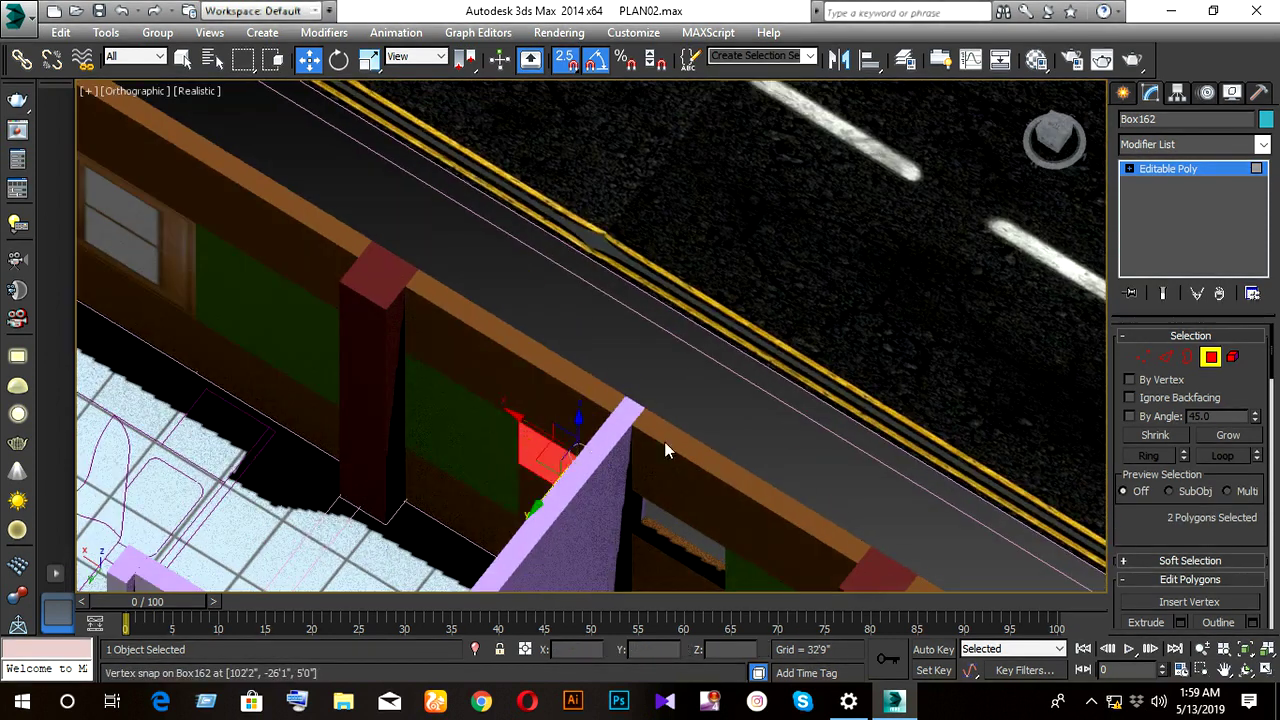
{"action": "mouse_move", "coordinate": [664, 441]}
{"action": "middle_mouse_down", "text": "alt"}
{"action": "mouse_move", "coordinate": [387, 428]}
{"action": "mouse_move", "coordinate": [556, 433]}
{"action": "mouse_move", "coordinate": [518, 418]}
{"action": "mouse_move", "coordinate": [726, 371]}
{"action": "middle_mouse_up", "text": "alt"}
{"action": "middle_click_drag", "start_coordinate": [606, 399], "coordinate": [574, 408], "text": "alt"}
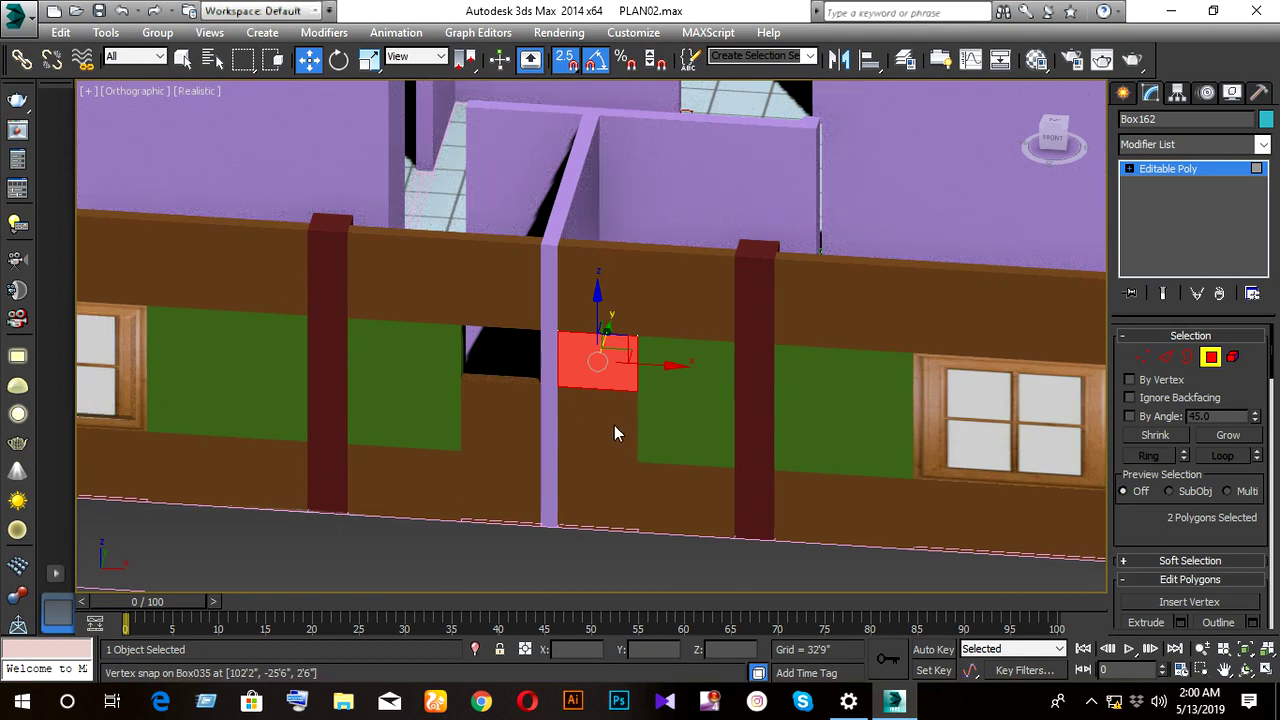
{"action": "scroll", "coordinate": [614, 425], "scroll_direction": "up", "scroll_amount": 3}
{"action": "scroll", "coordinate": [650, 470], "scroll_direction": "up", "scroll_amount": 1}
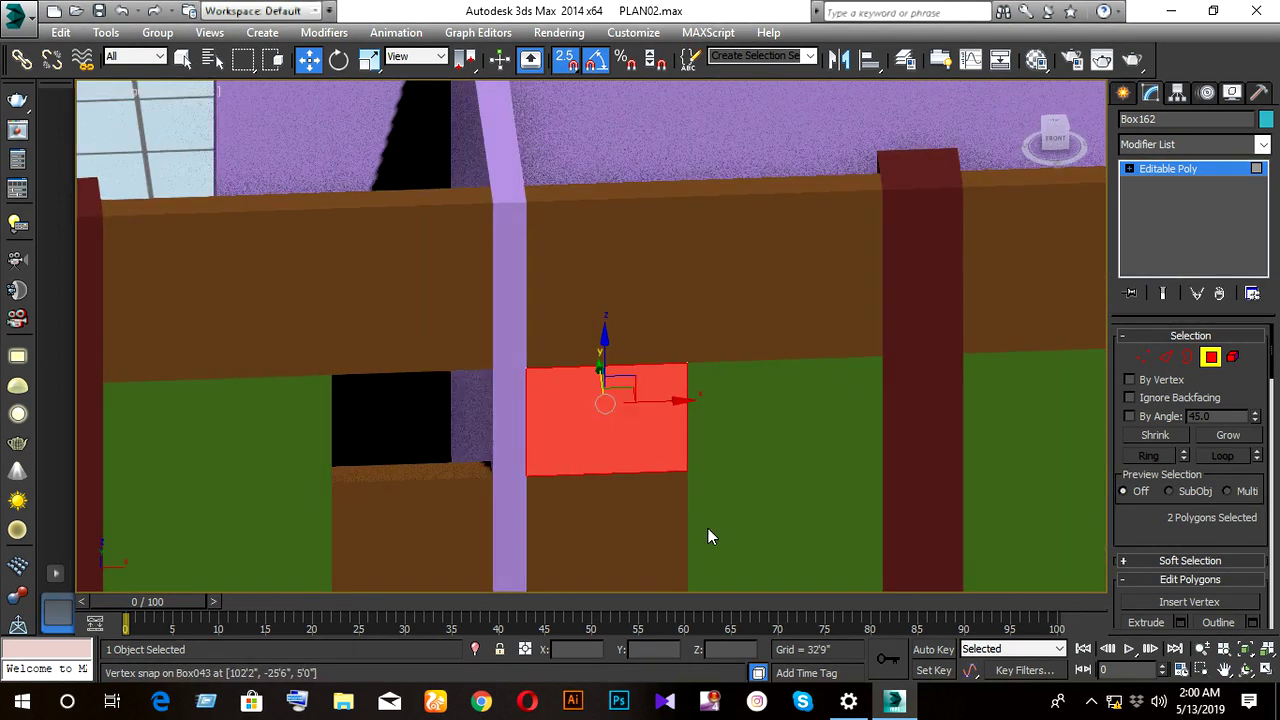
{"action": "middle_click_drag", "start_coordinate": [708, 528], "coordinate": [568, 450]}
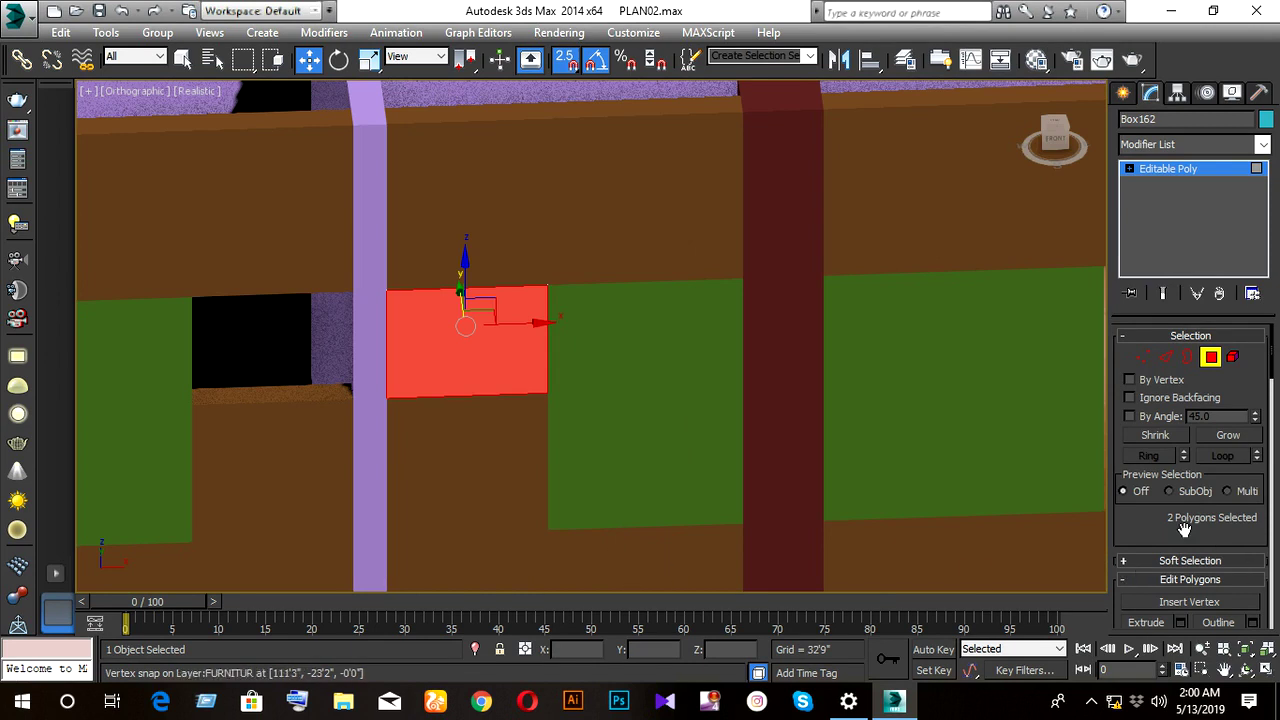
{"action": "left_click_drag", "start_coordinate": [1184, 529], "coordinate": [1184, 401]}
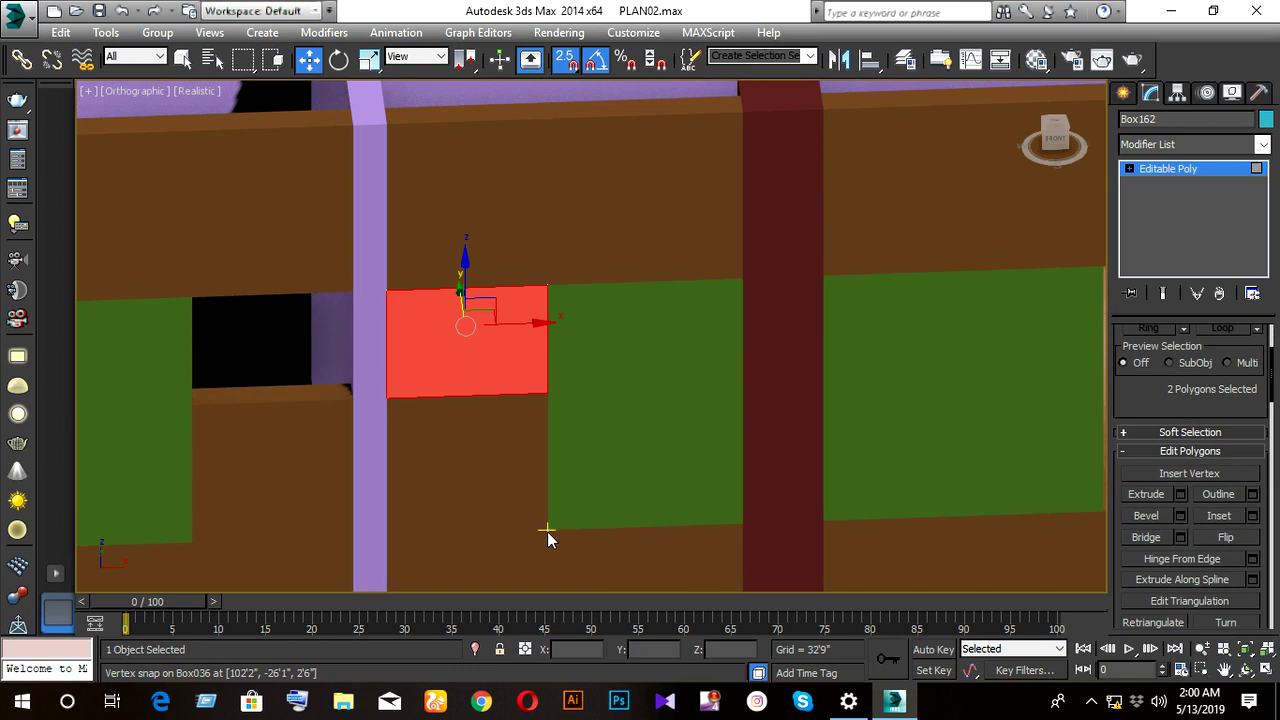
{"action": "left_click_drag", "start_coordinate": [1204, 415], "coordinate": [1186, 355]}
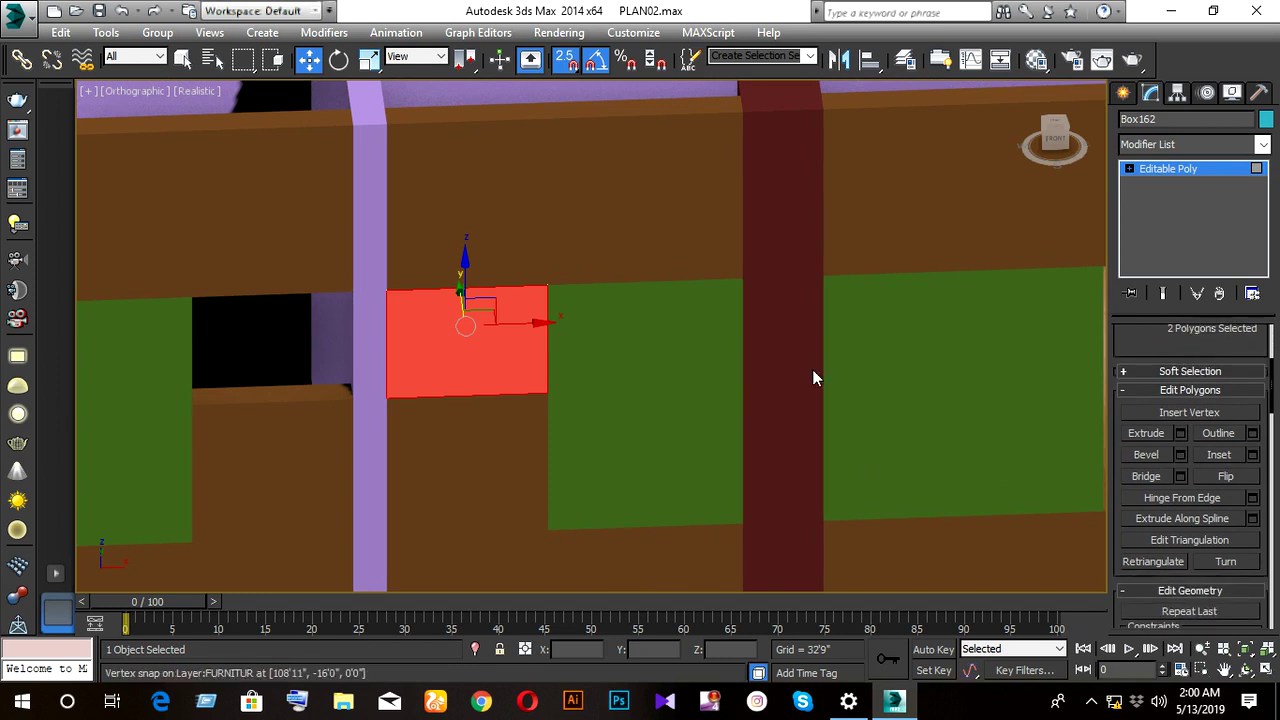
- Preview an Inset on the selected faces, reducing it from 3'3" to 0'2", then cancel
{"action": "left_click", "coordinate": [1253, 455]}
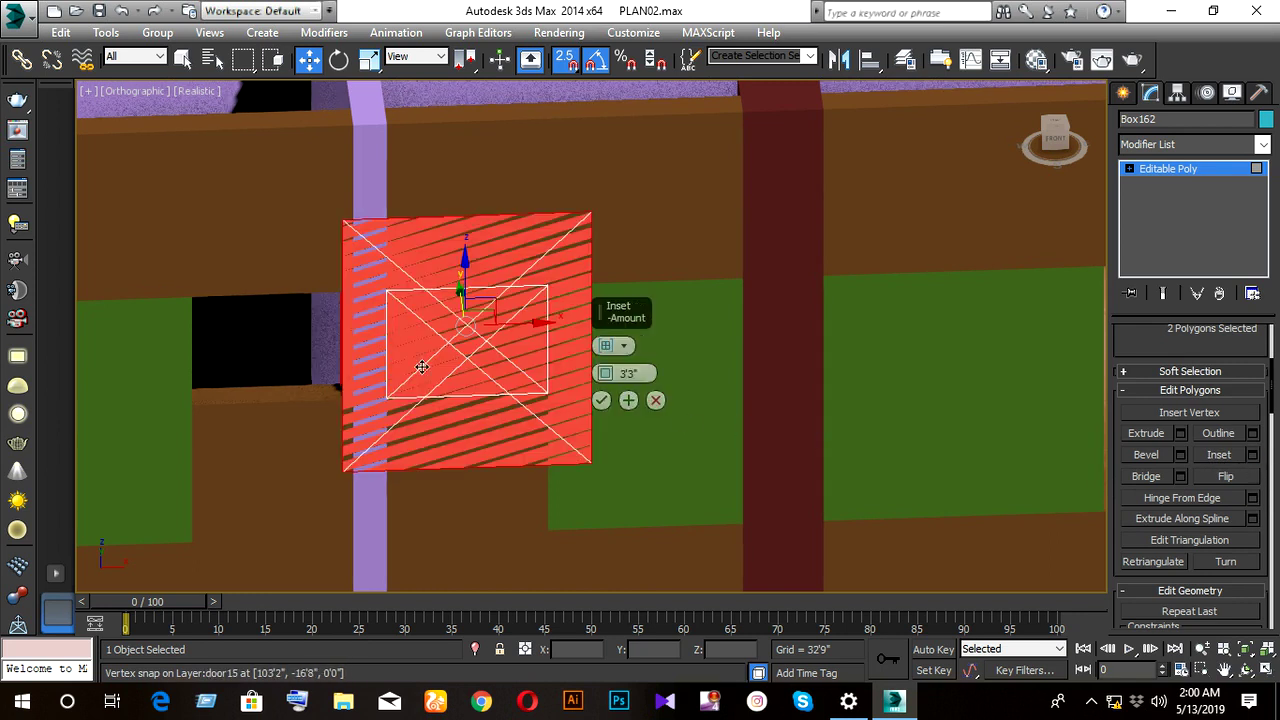
{"action": "left_click_drag", "start_coordinate": [604, 374], "coordinate": [580, 560]}
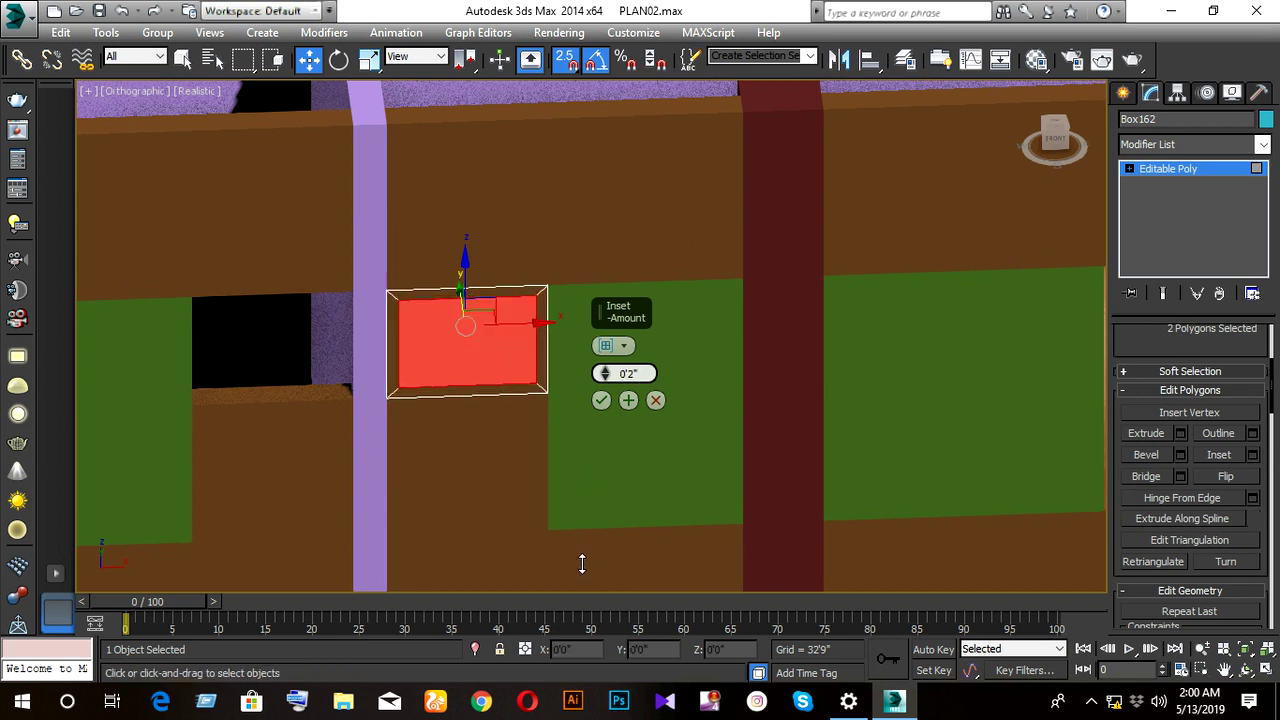
{"action": "scroll", "coordinate": [474, 440], "scroll_direction": "up", "scroll_amount": 3}
{"action": "mouse_move", "coordinate": [486, 442]}
{"action": "middle_mouse_down", "text": "alt"}
{"action": "mouse_move", "coordinate": [567, 433]}
{"action": "mouse_move", "coordinate": [473, 434]}
{"action": "middle_mouse_up", "text": "alt"}
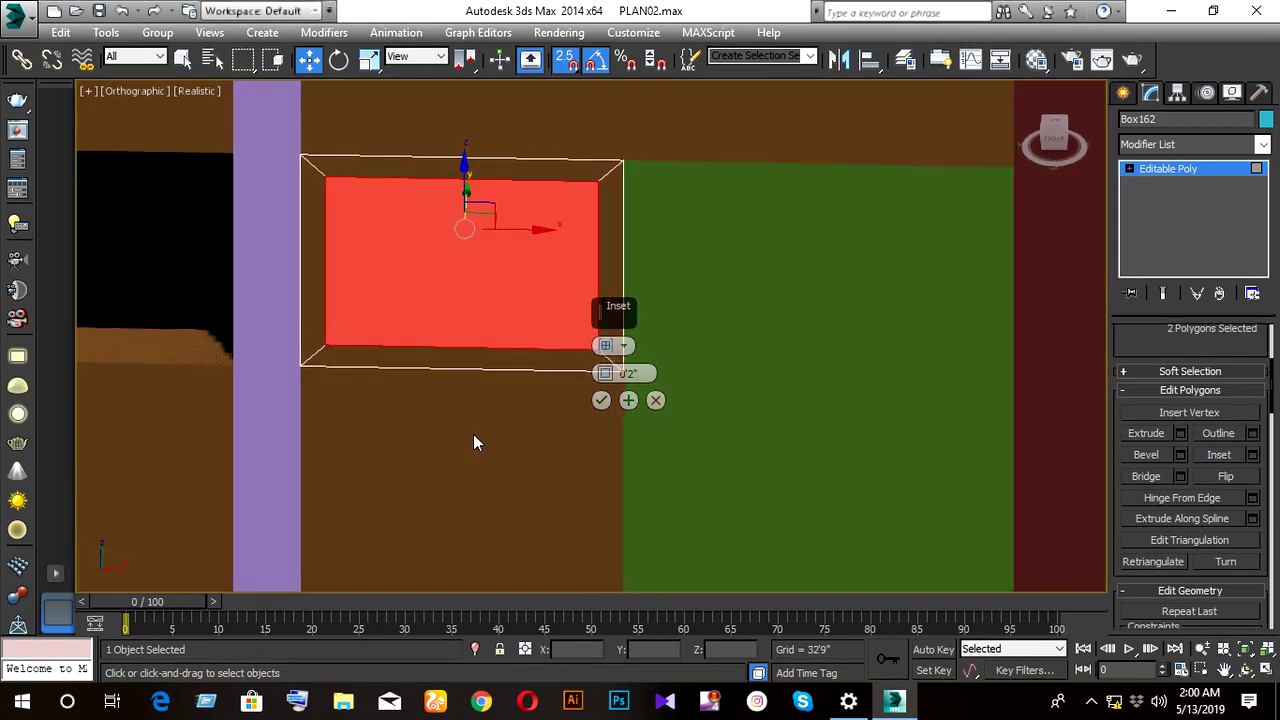
{"action": "left_click", "coordinate": [655, 400]}
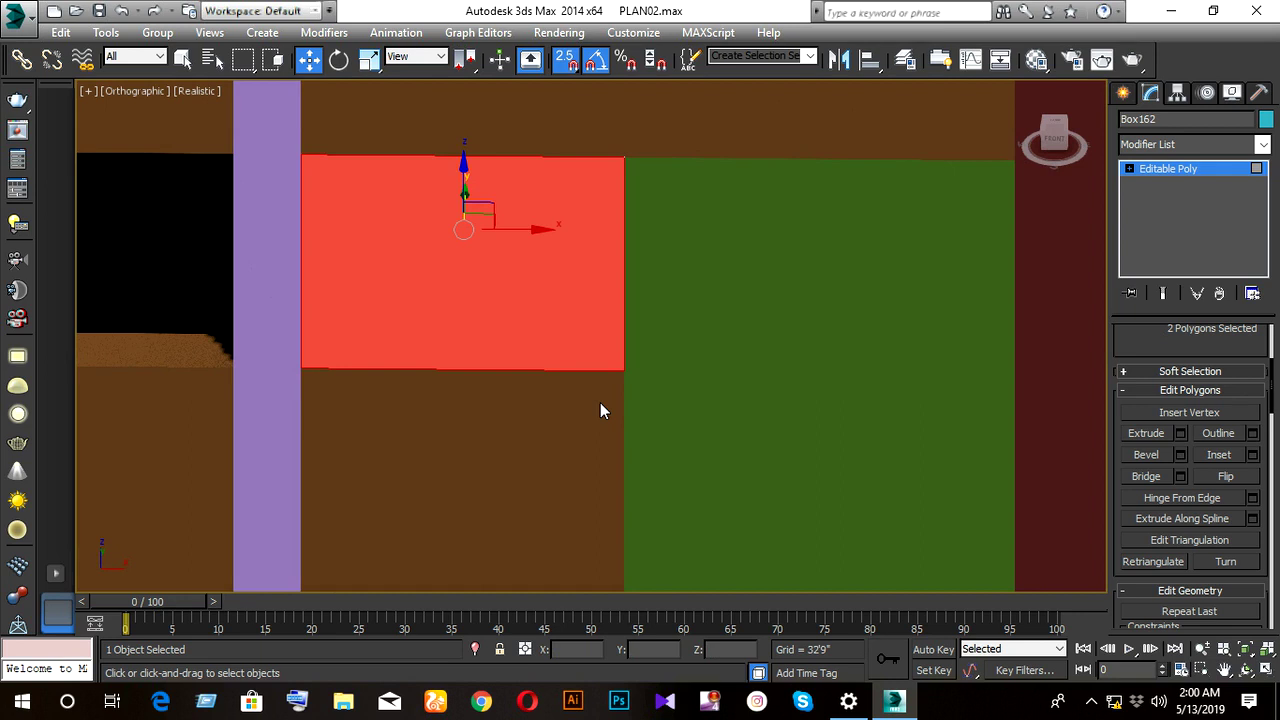
- Assign a dark maroon (R28, G6, B10) VRay material to the selected faces and start an Inset
{"action": "key", "text": "m"}
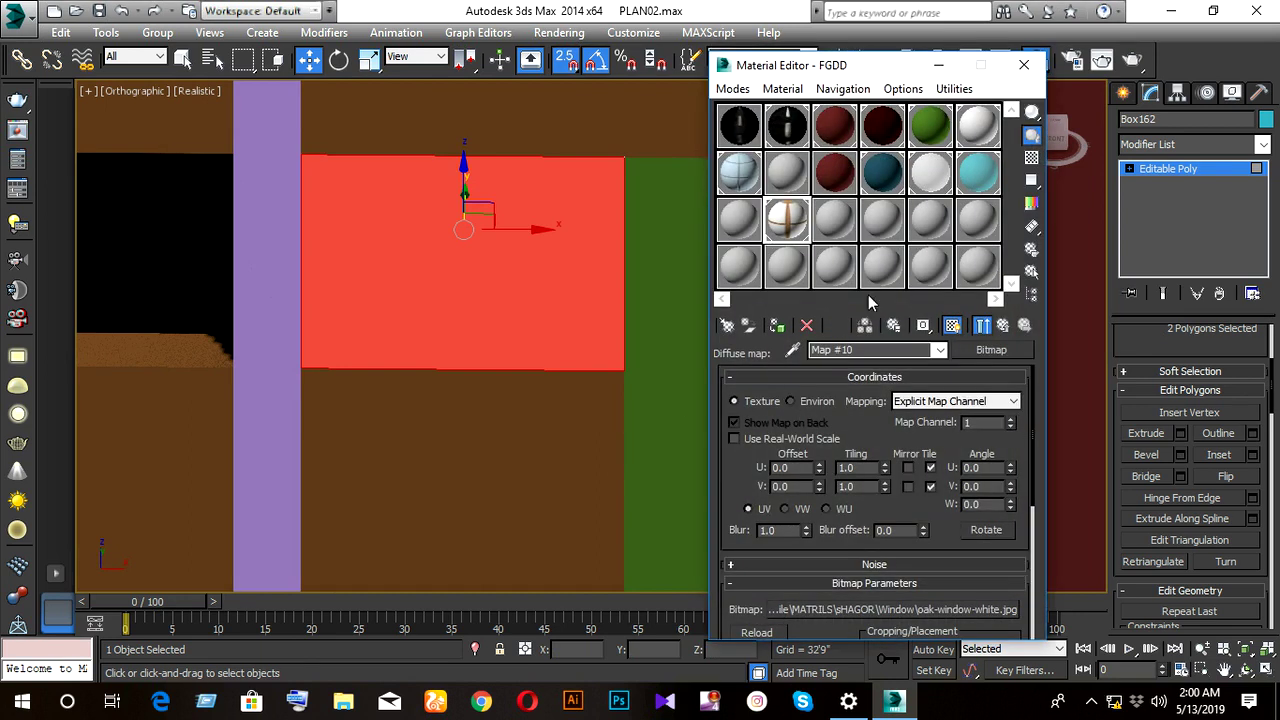
{"action": "left_click", "coordinate": [878, 212]}
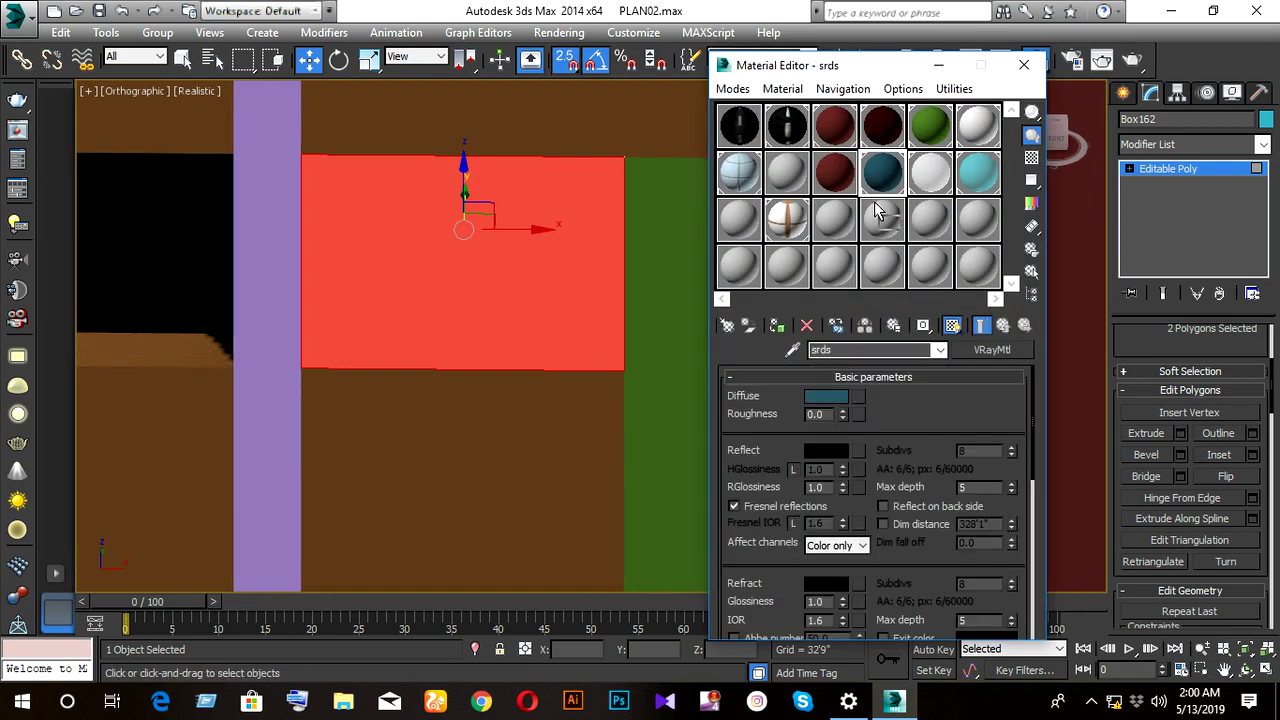
{"action": "left_click", "coordinate": [820, 349]}
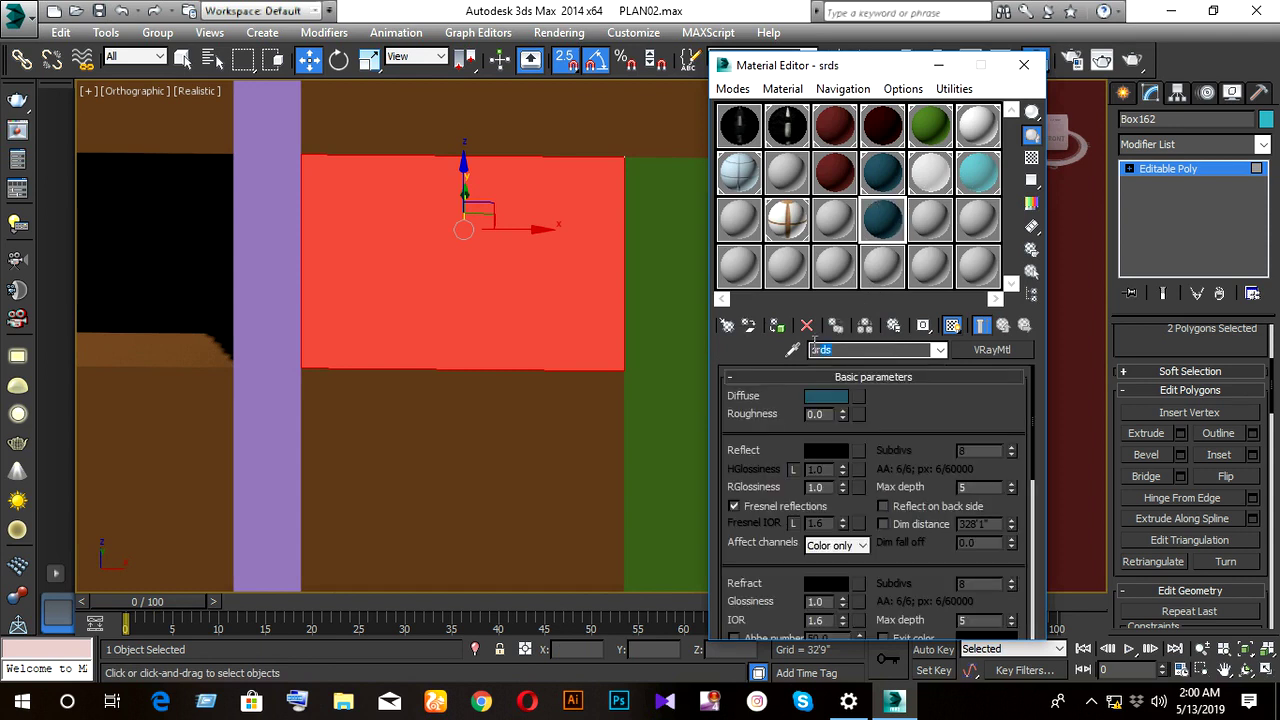
{"action": "type", "text": "EDGGV"}
{"action": "left_click", "coordinate": [836, 397]}
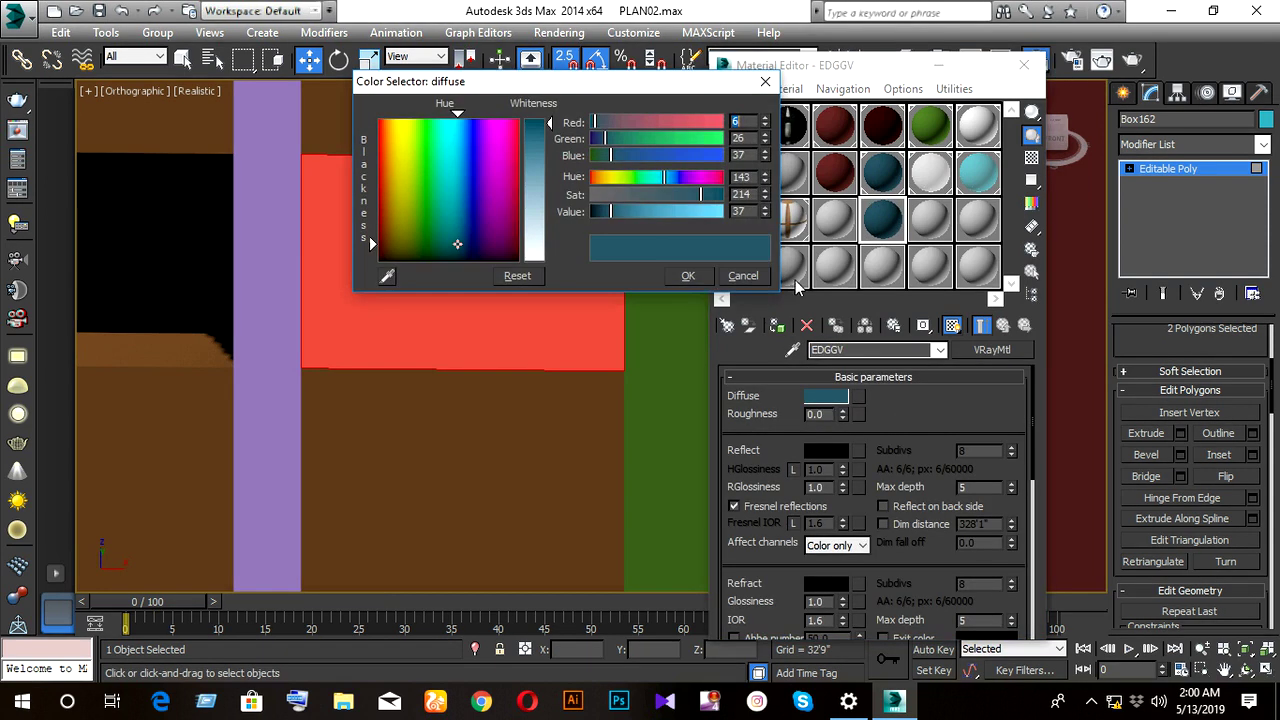
{"action": "left_click_drag", "start_coordinate": [518, 232], "coordinate": [514, 248]}
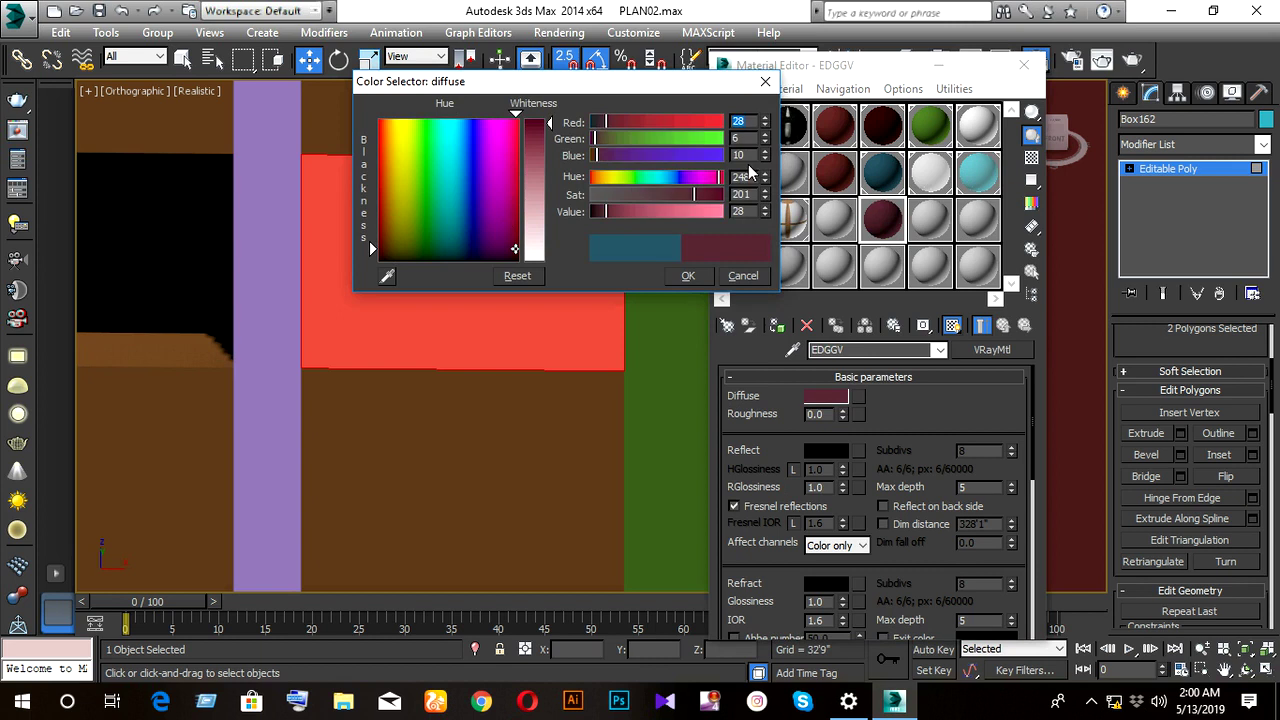
{"action": "left_click", "coordinate": [878, 137]}
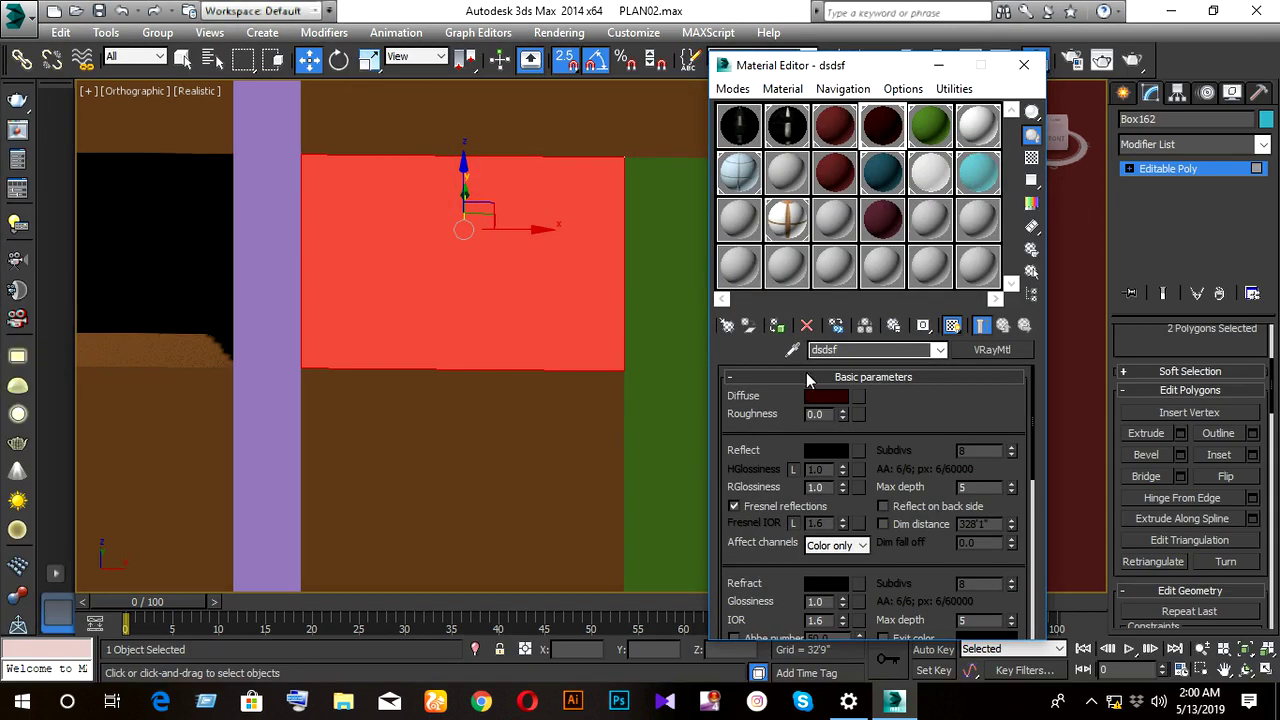
{"action": "left_click", "coordinate": [777, 325]}
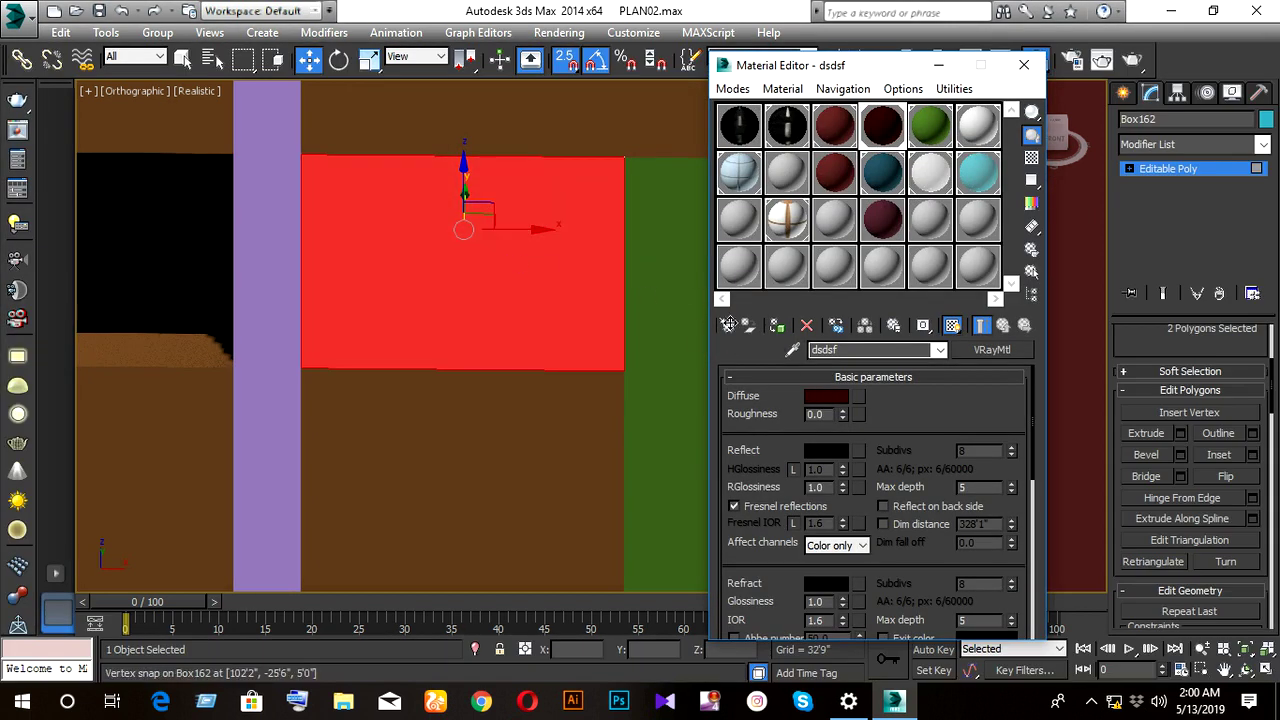
{"action": "left_click", "coordinate": [1252, 454]}
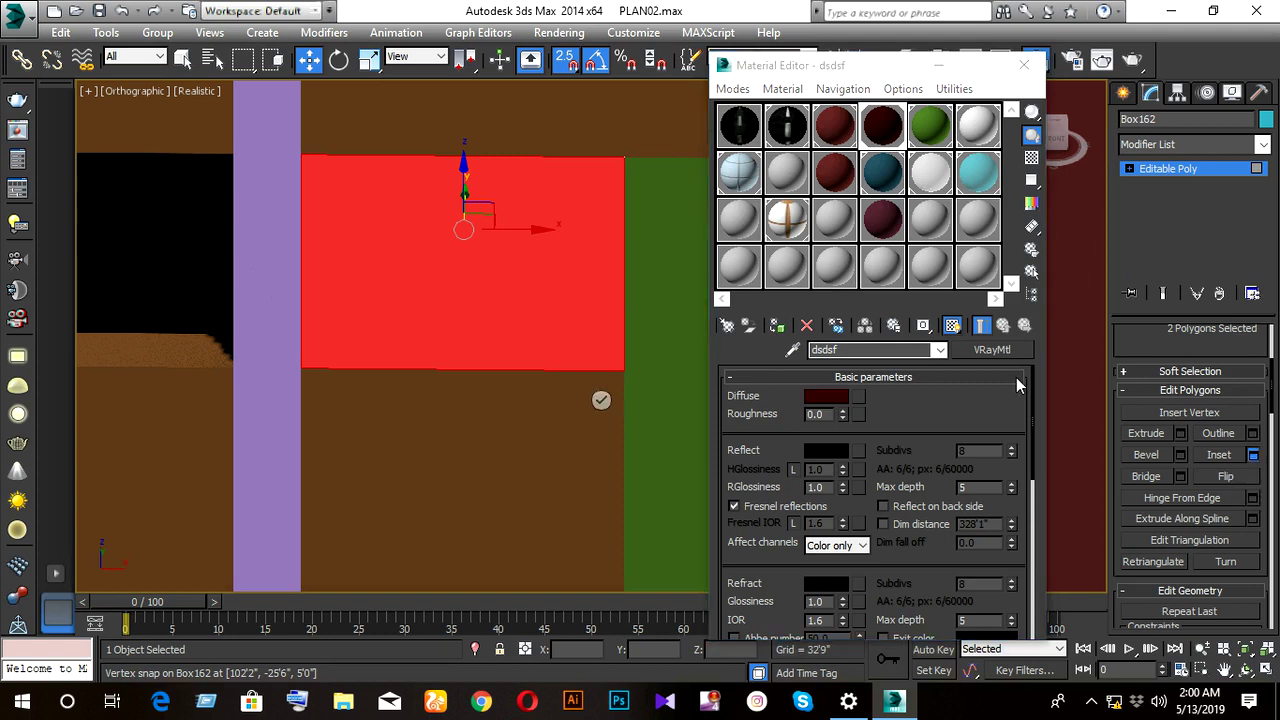
- Commit the inset and extrude the inner faces slightly inward to recess the panel
{"action": "left_click", "coordinate": [600, 400]}
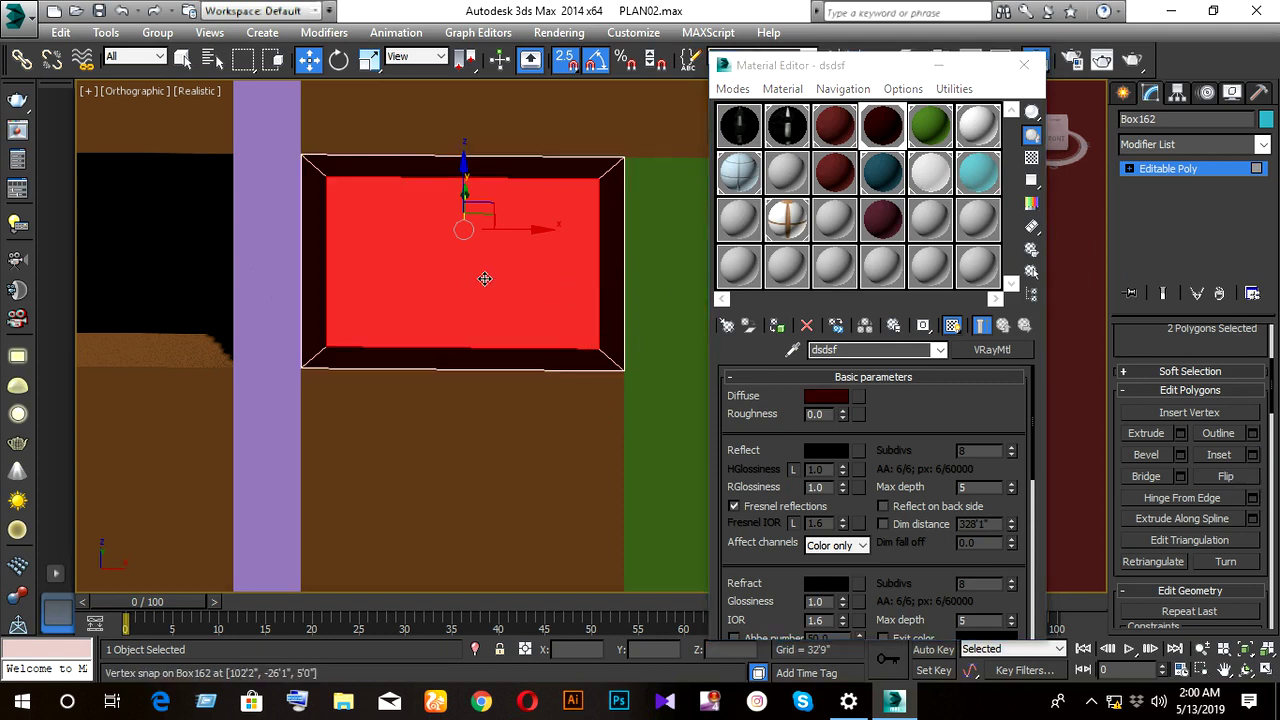
{"action": "middle_click_drag", "start_coordinate": [486, 277], "coordinate": [600, 320], "text": "alt"}
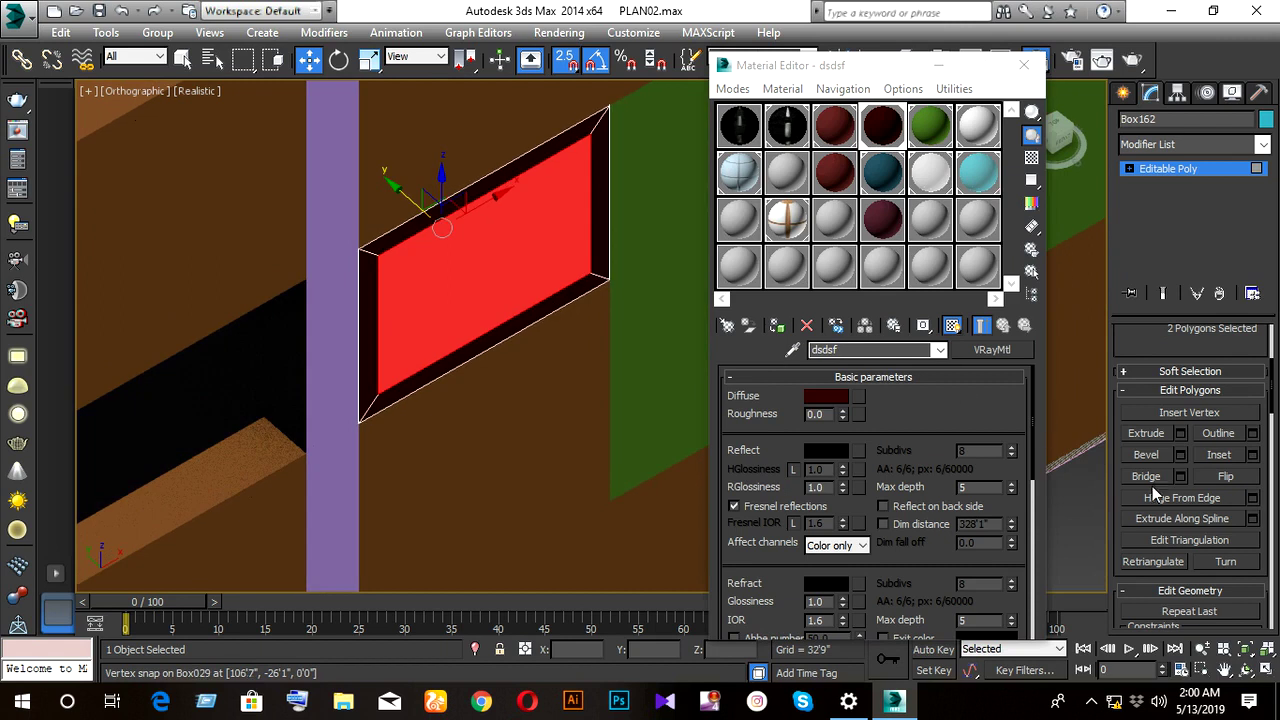
{"action": "left_click", "coordinate": [1180, 433]}
{"action": "type", "text": "0'1"}
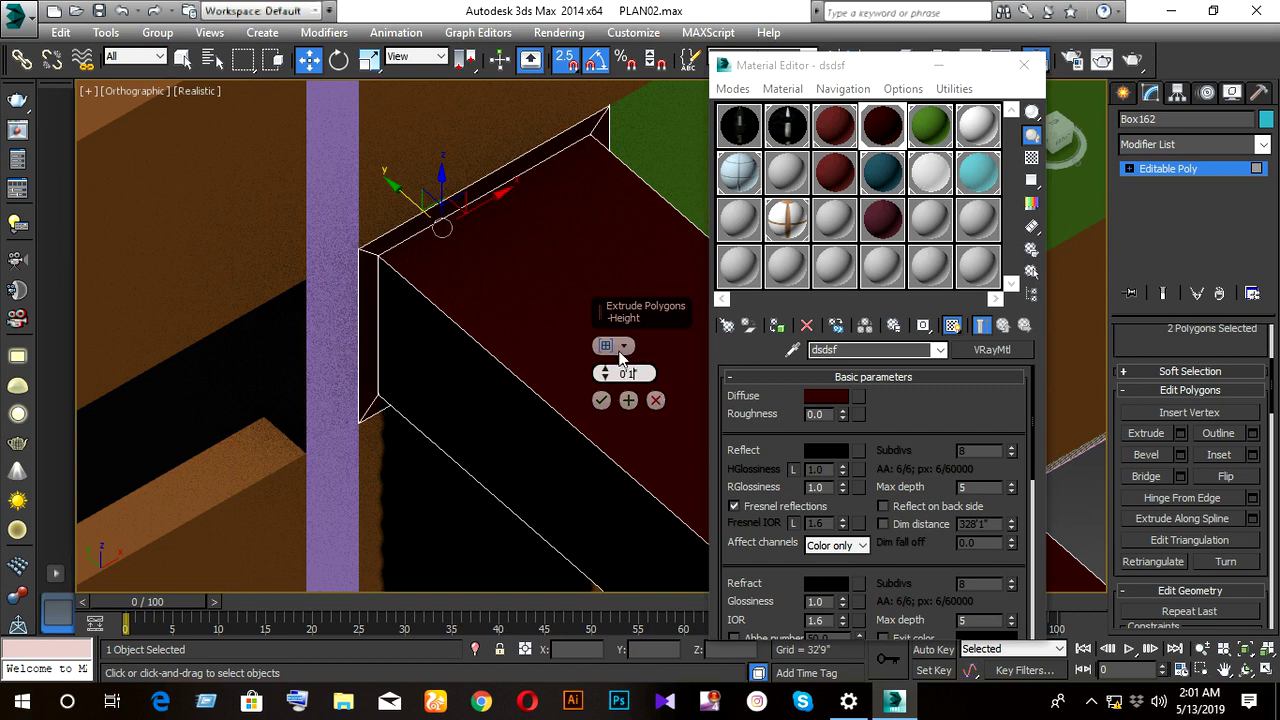
{"action": "key", "text": "Return"}
{"action": "scroll", "coordinate": [498, 298], "scroll_direction": "up", "scroll_amount": 1}
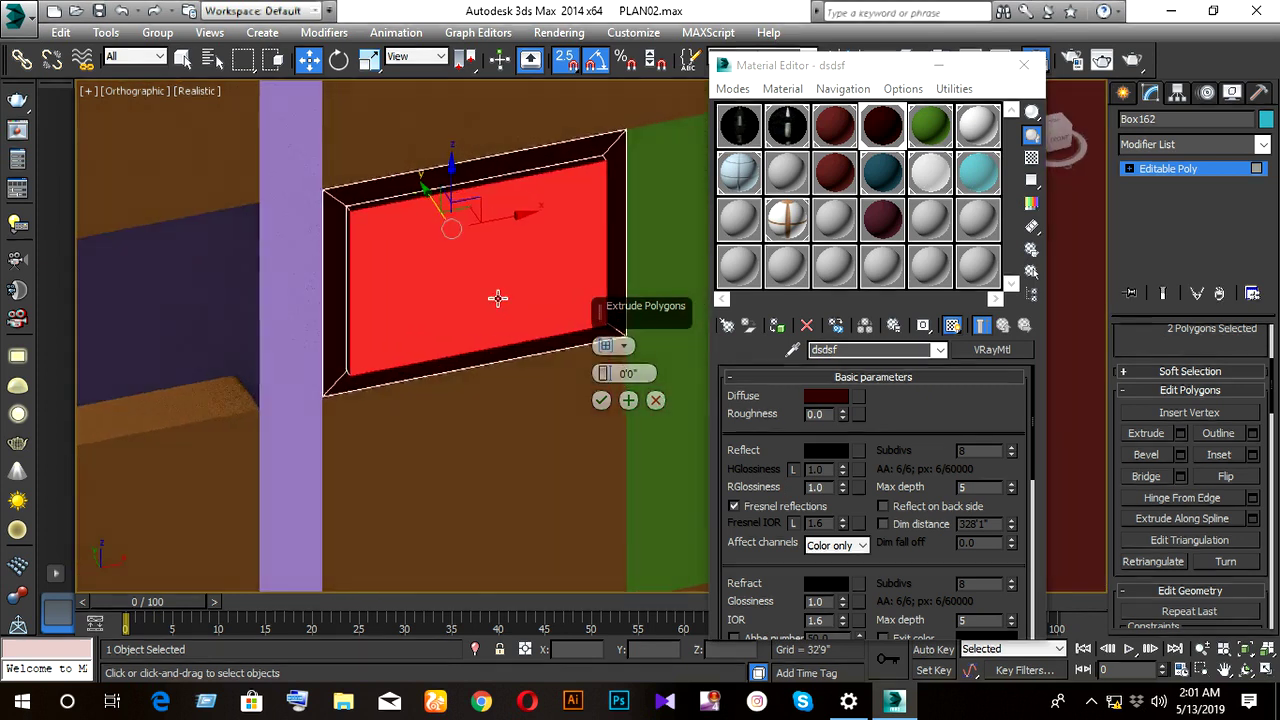
{"action": "middle_click_drag", "start_coordinate": [498, 298], "coordinate": [522, 308], "text": "alt"}
{"action": "left_click_drag", "start_coordinate": [604, 374], "coordinate": [604, 378]}
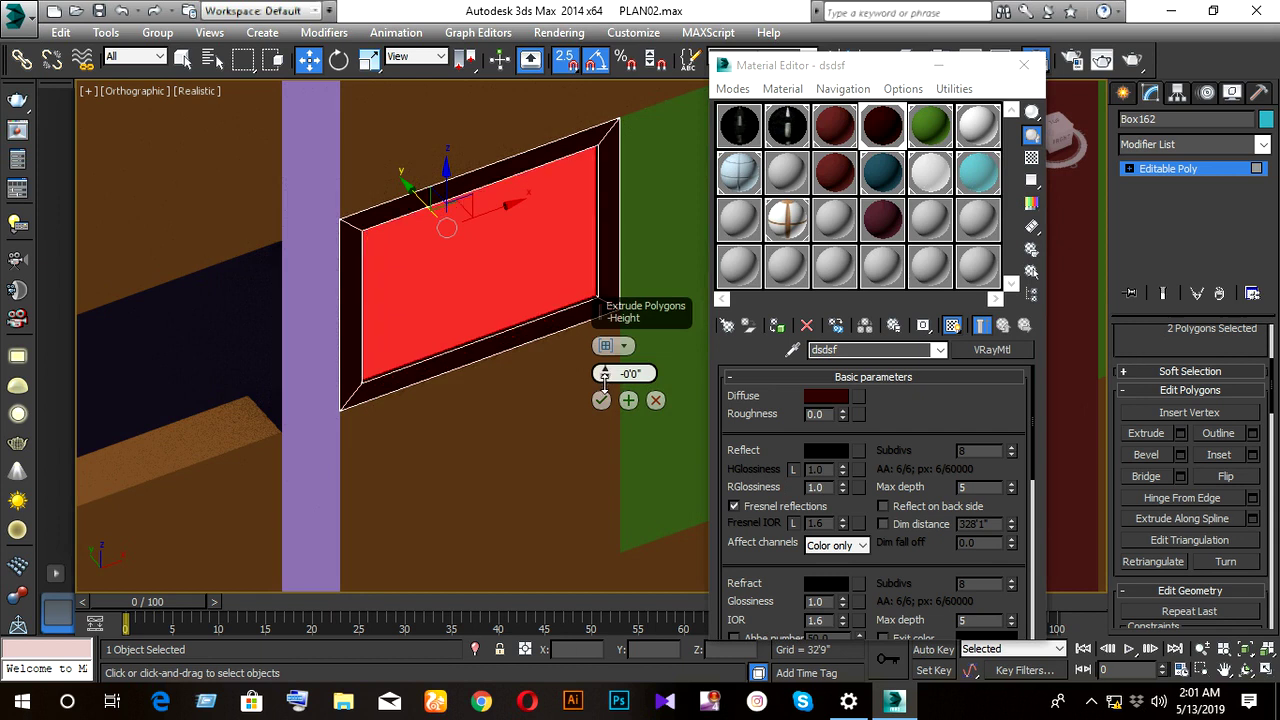
{"action": "left_click", "coordinate": [601, 400]}
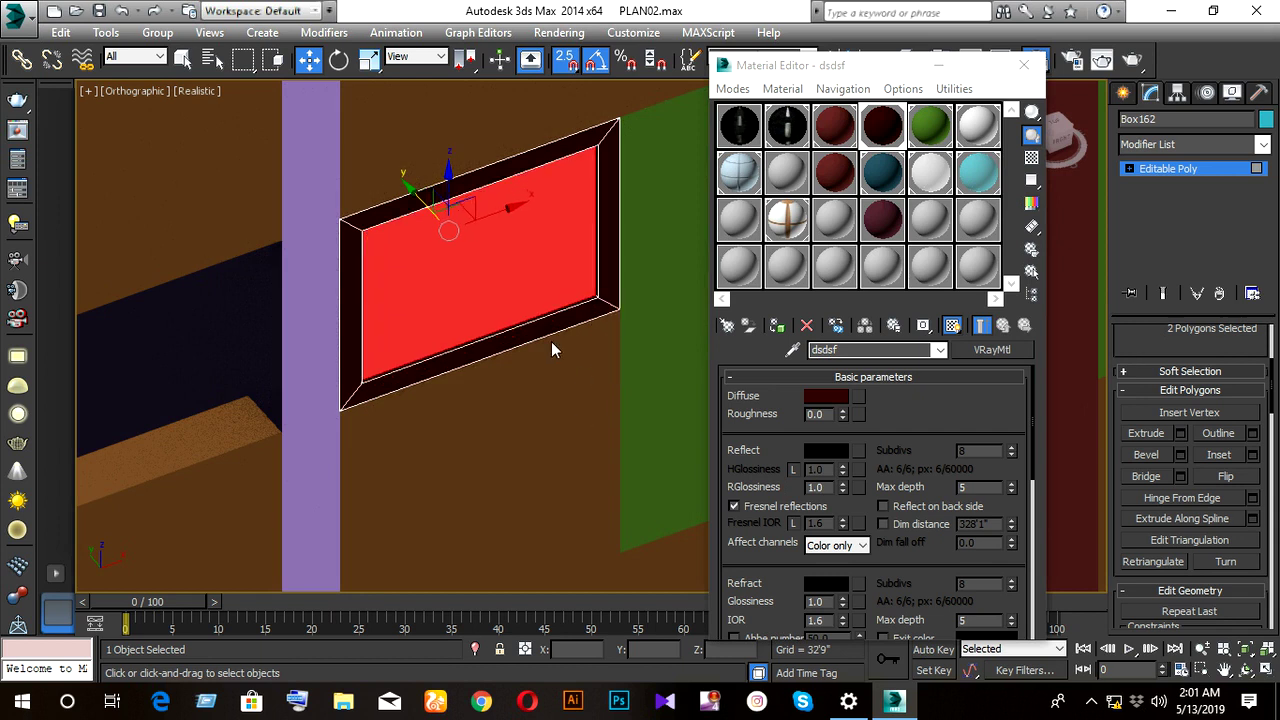
{"action": "middle_click_drag", "start_coordinate": [551, 349], "coordinate": [513, 347], "text": "alt"}
{"action": "scroll", "coordinate": [525, 338], "scroll_direction": "down", "scroll_amount": 5}
{"action": "scroll", "coordinate": [492, 332], "scroll_direction": "up", "scroll_amount": 5}
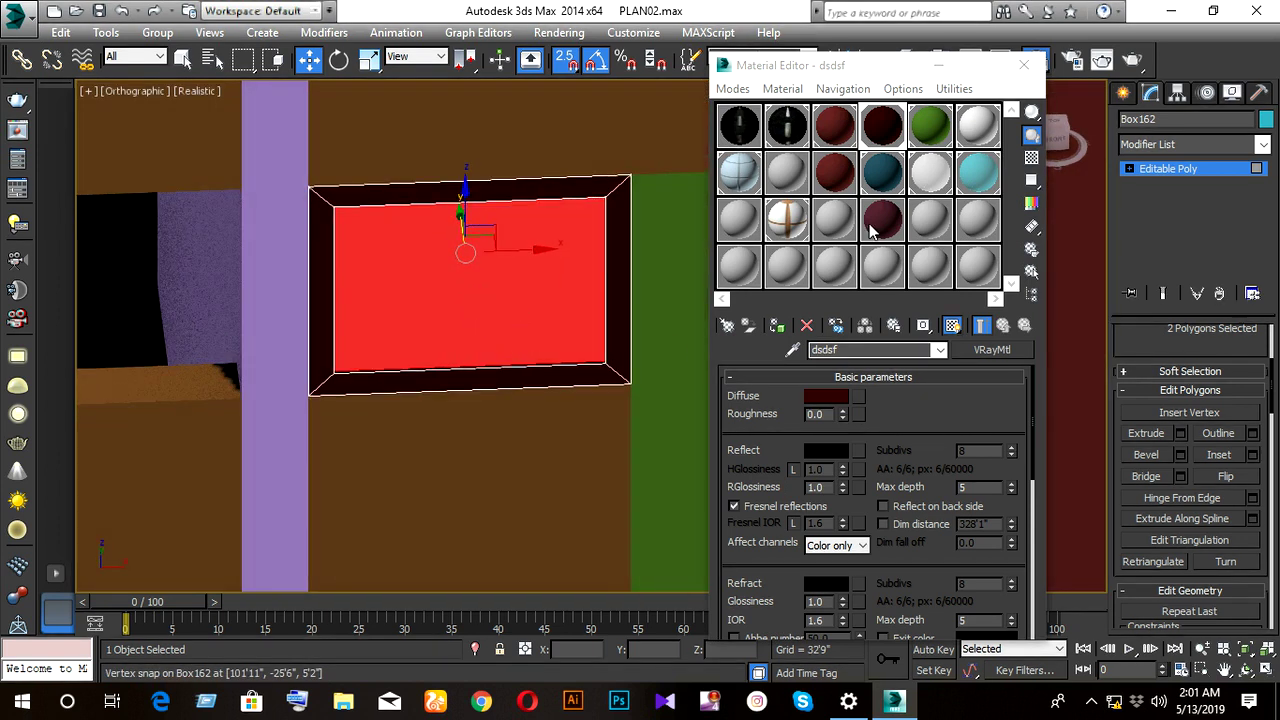
- Paste the dark-red material into a new slot named EGEGER with a white Diffuse
{"action": "left_click", "coordinate": [926, 226]}
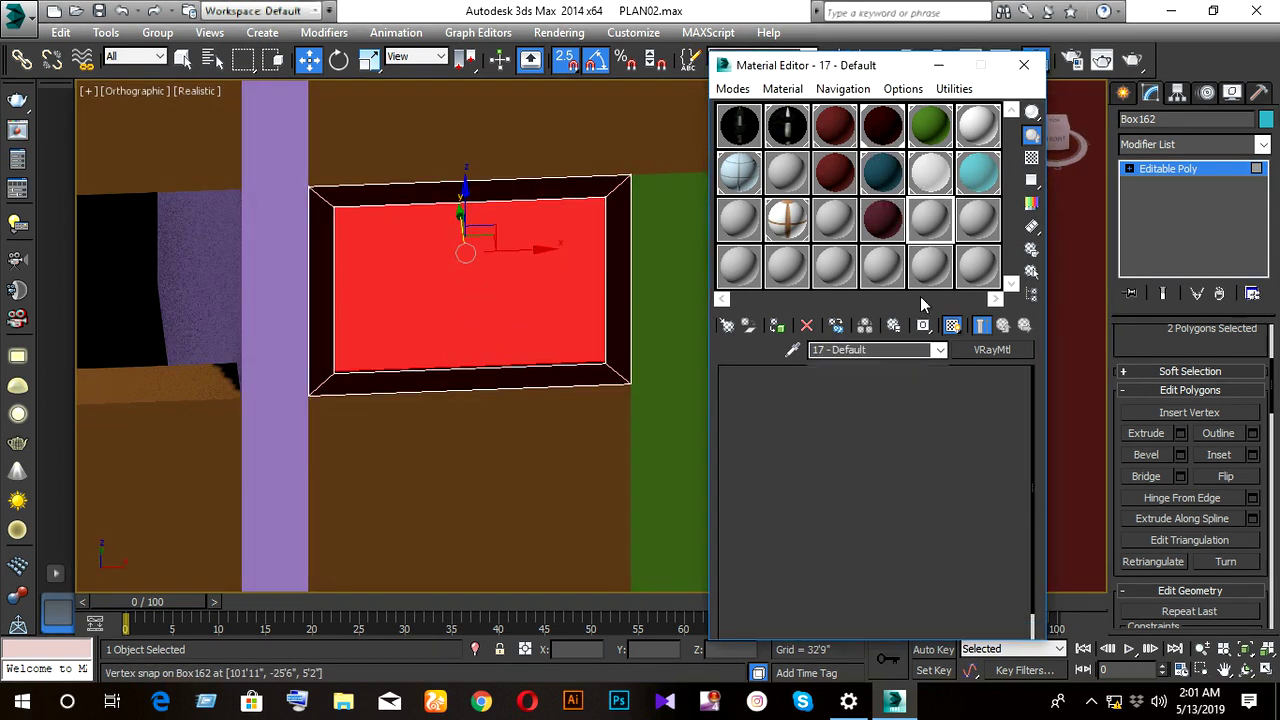
{"action": "key", "text": "ctrl+z"}
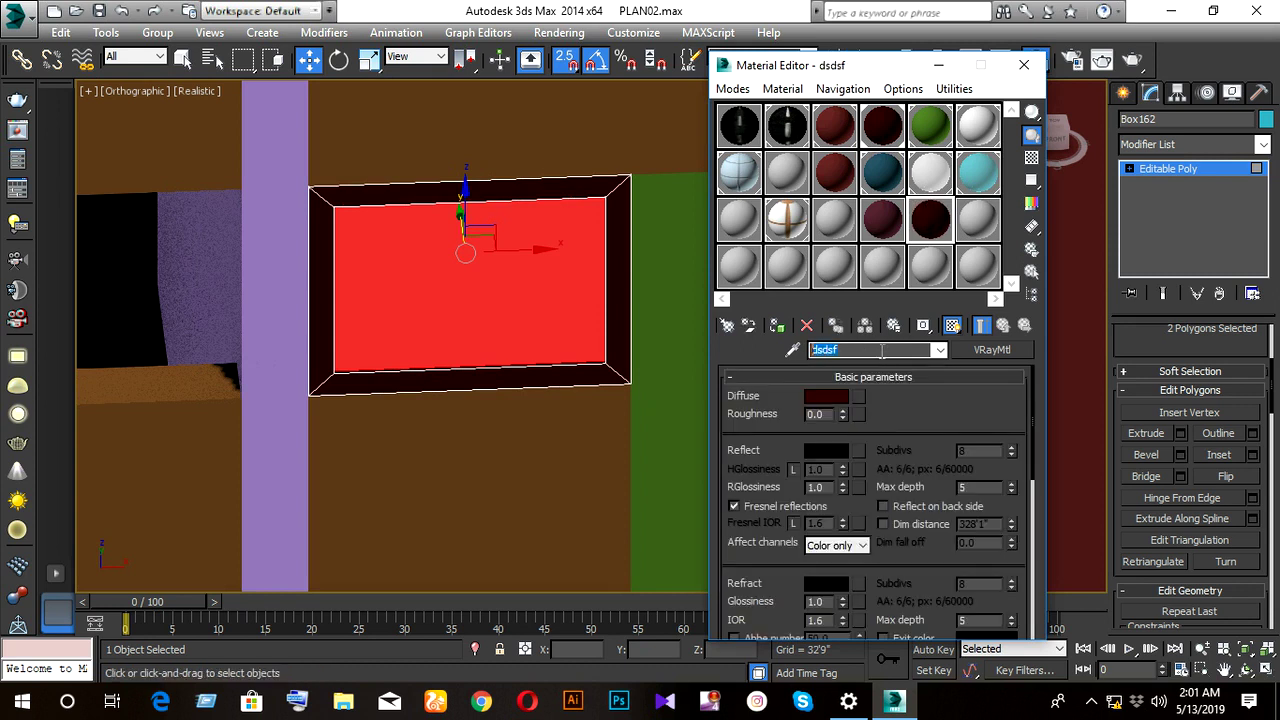
{"action": "type", "text": "EGEGER"}
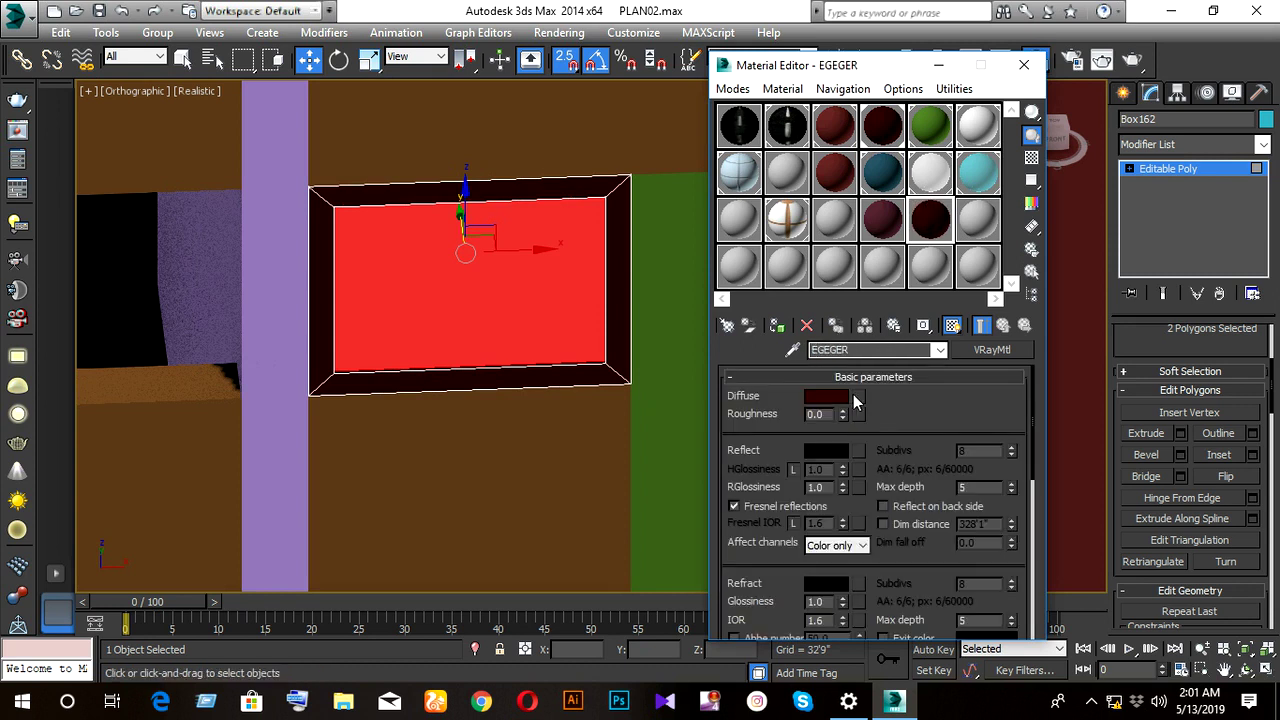
{"action": "left_click", "coordinate": [826, 396]}
{"action": "left_click_drag", "start_coordinate": [548, 200], "coordinate": [548, 258]}
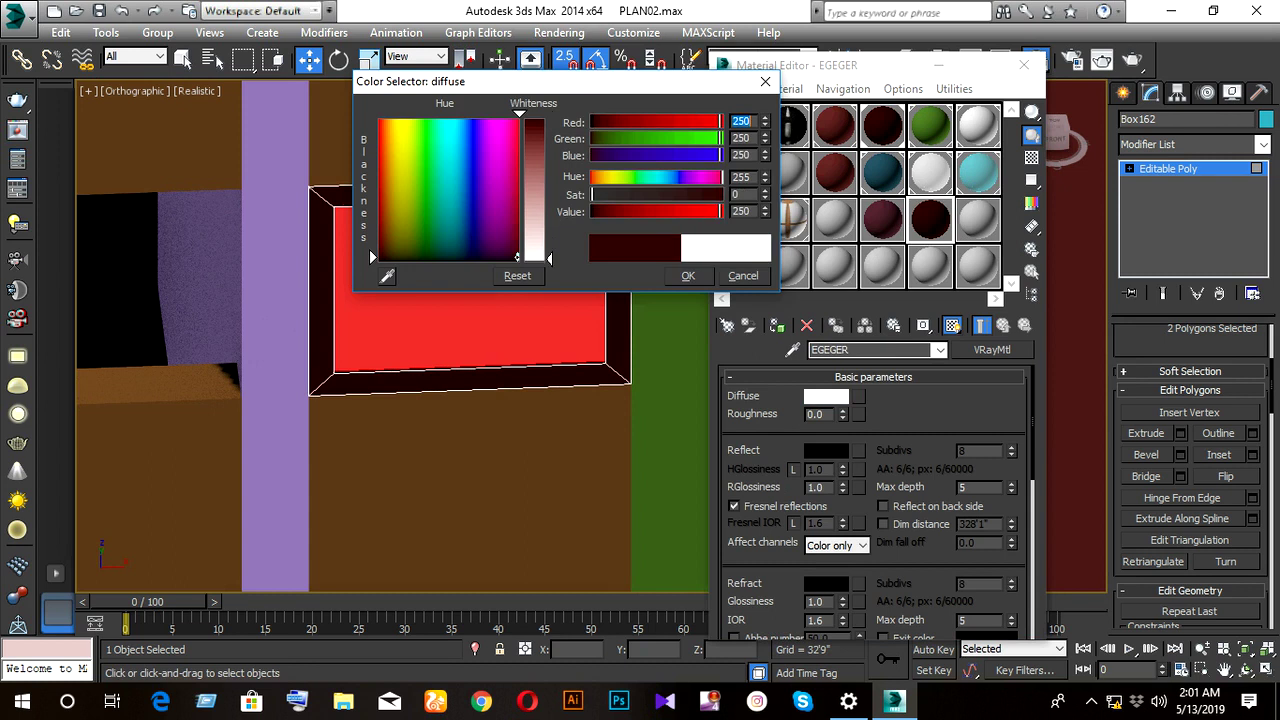
{"action": "left_click", "coordinate": [688, 276]}
- Set EGEGER's Refraction to near-white (235) and assign it to the selected faces
{"action": "scroll", "coordinate": [873, 443], "scroll_direction": "down", "scroll_amount": 2}
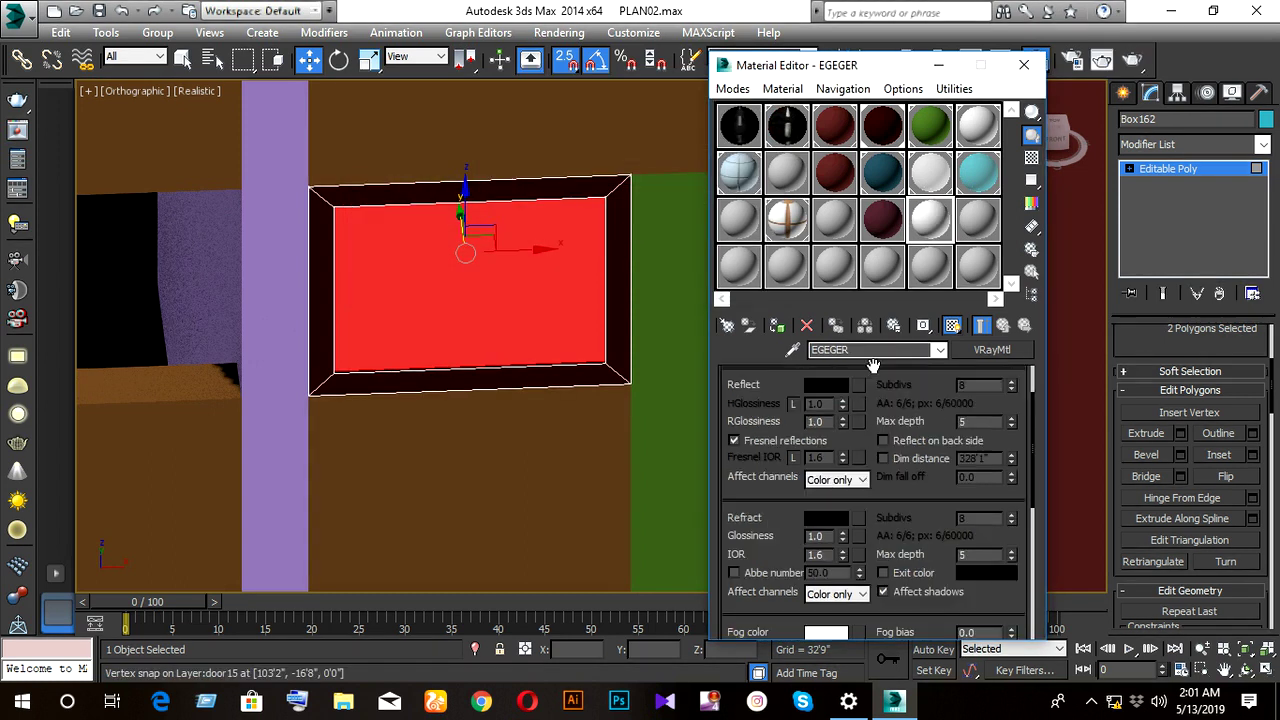
{"action": "scroll", "coordinate": [874, 440], "scroll_direction": "down", "scroll_amount": 1}
{"action": "scroll", "coordinate": [875, 436], "scroll_direction": "down", "scroll_amount": 2}
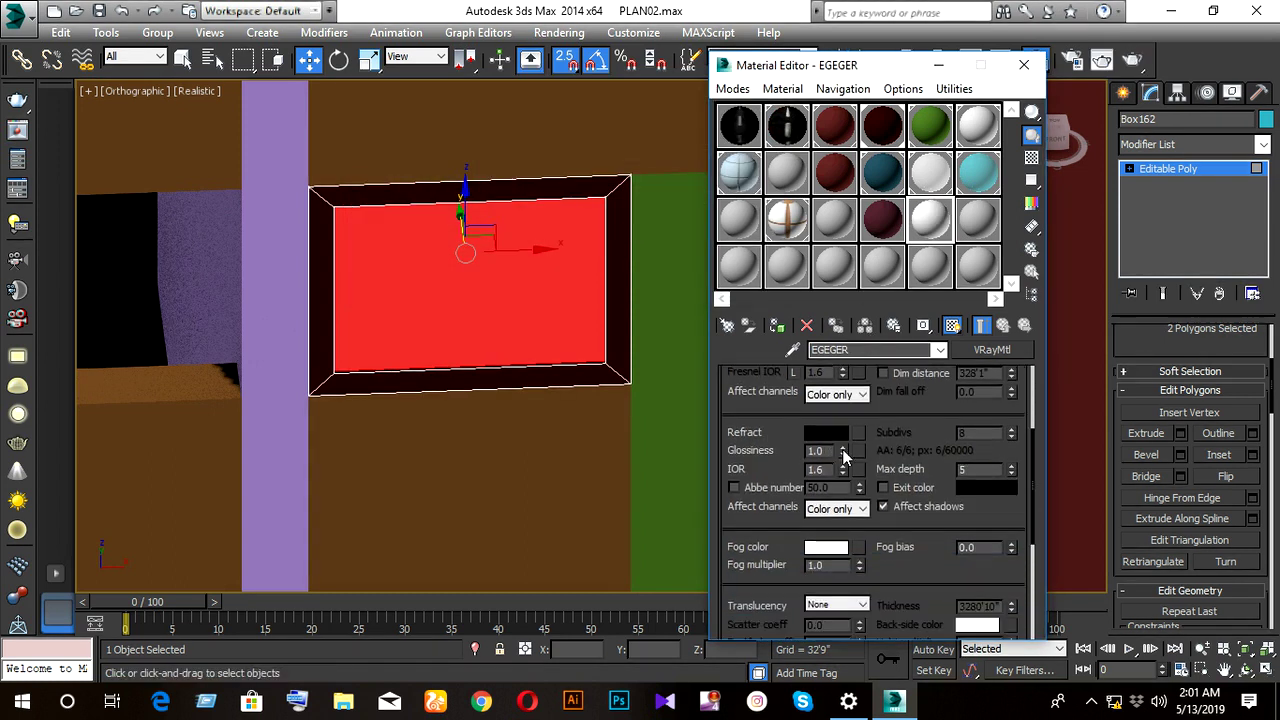
{"action": "left_click", "coordinate": [838, 433]}
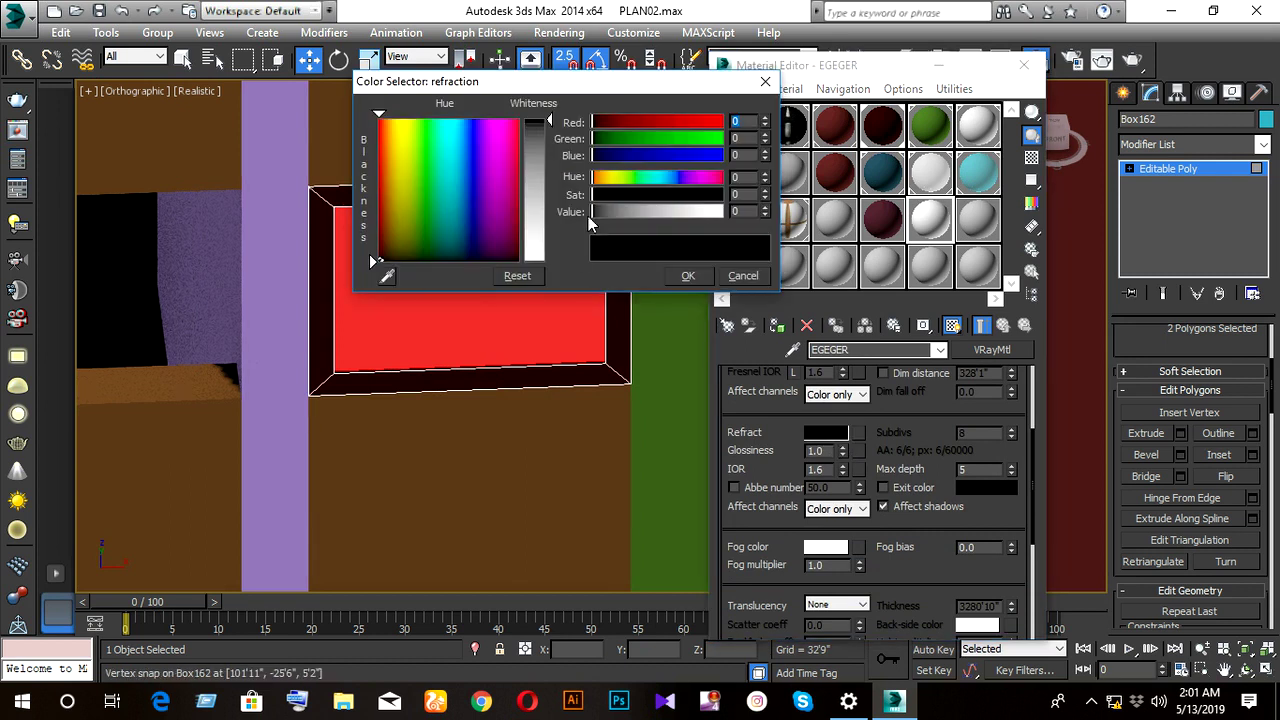
{"action": "left_click_drag", "start_coordinate": [550, 122], "coordinate": [548, 244]}
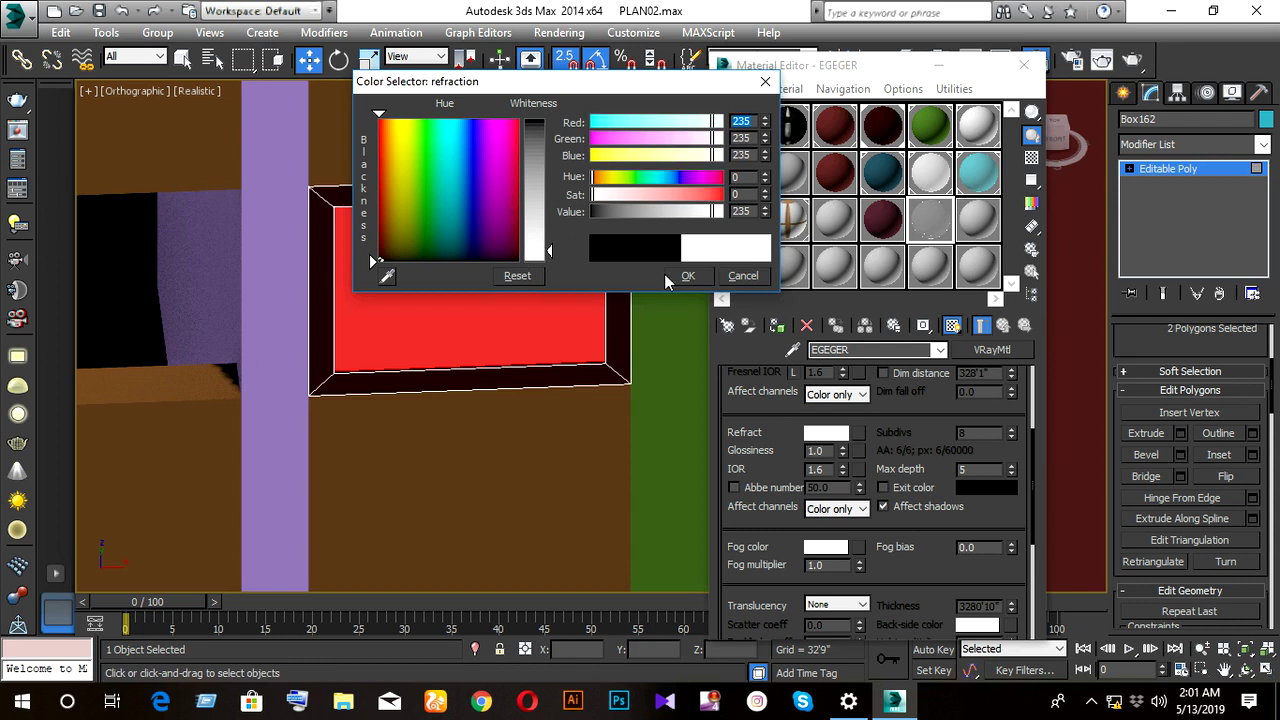
{"action": "left_click", "coordinate": [680, 277]}
{"action": "middle_click_drag", "start_coordinate": [594, 326], "coordinate": [686, 343], "text": "alt"}
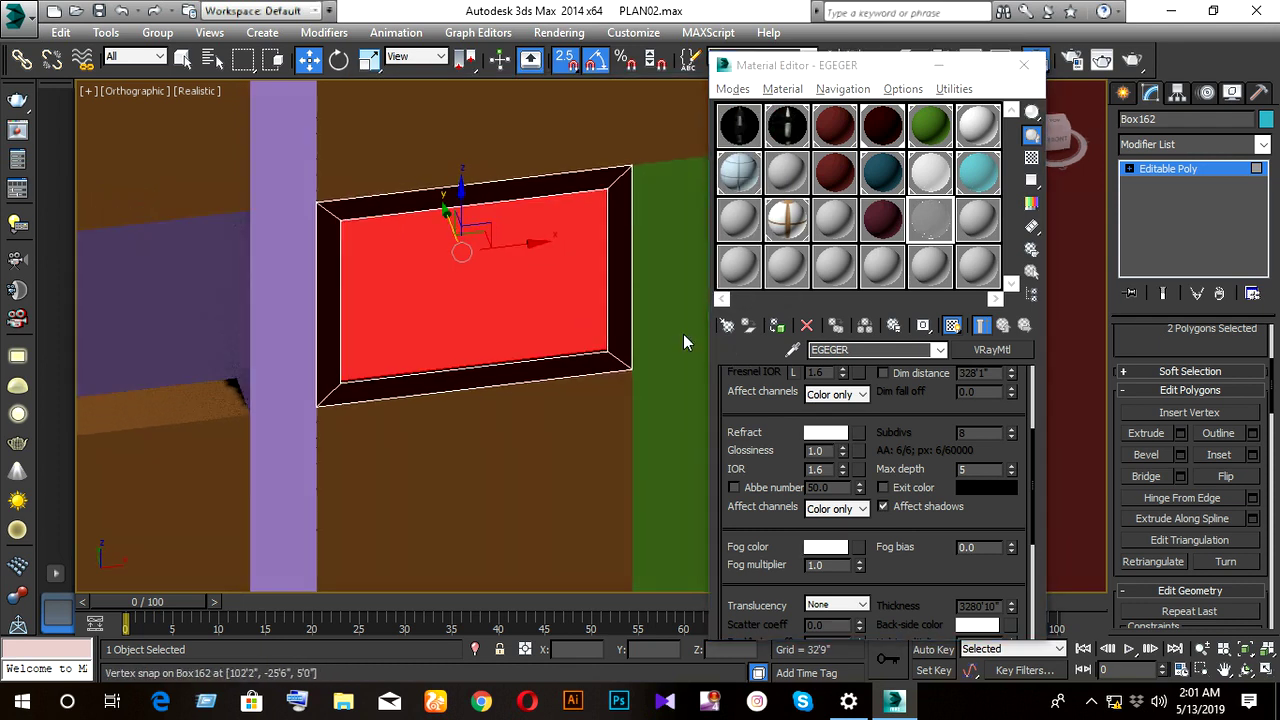
{"action": "left_click", "coordinate": [777, 326]}
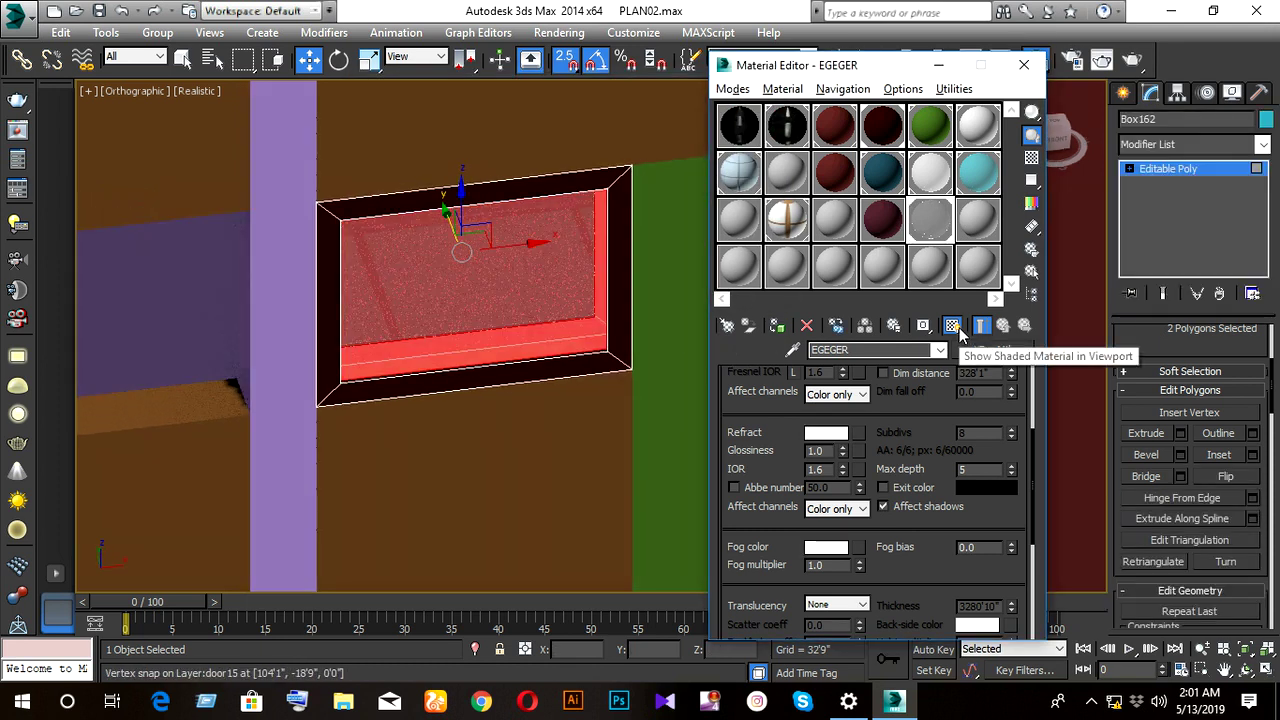
- Recheck the refraction colour unchanged and select the window's inner glass face
{"action": "mouse_move", "coordinate": [593, 320]}
{"action": "middle_mouse_down", "text": "alt"}
{"action": "mouse_move", "coordinate": [606, 331]}
{"action": "mouse_move", "coordinate": [494, 314]}
{"action": "mouse_move", "coordinate": [461, 314]}
{"action": "mouse_move", "coordinate": [563, 326]}
{"action": "mouse_move", "coordinate": [269, 317]}
{"action": "mouse_move", "coordinate": [325, 333]}
{"action": "mouse_move", "coordinate": [517, 340]}
{"action": "mouse_move", "coordinate": [390, 330]}
{"action": "mouse_move", "coordinate": [494, 309]}
{"action": "mouse_move", "coordinate": [446, 322]}
{"action": "mouse_move", "coordinate": [470, 300]}
{"action": "mouse_move", "coordinate": [475, 310]}
{"action": "middle_mouse_up", "text": "alt"}
{"action": "scroll", "coordinate": [457, 319], "scroll_direction": "down", "scroll_amount": 3}
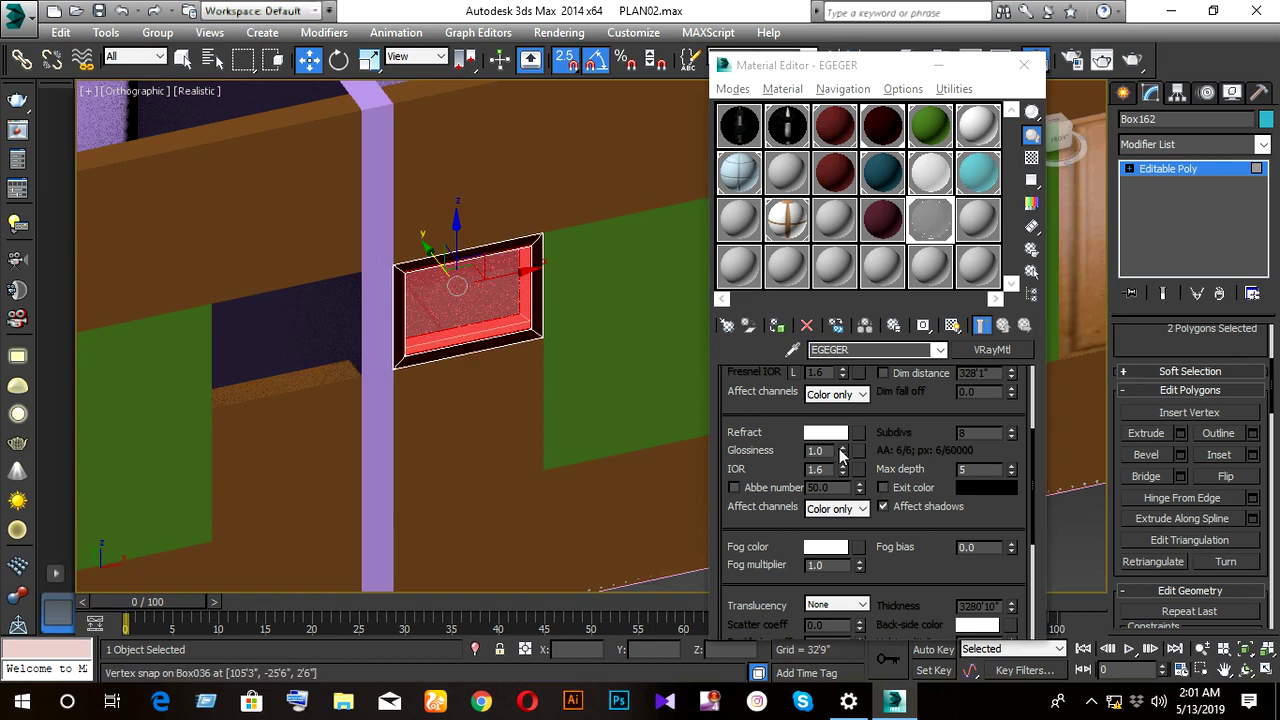
{"action": "left_click", "coordinate": [837, 433]}
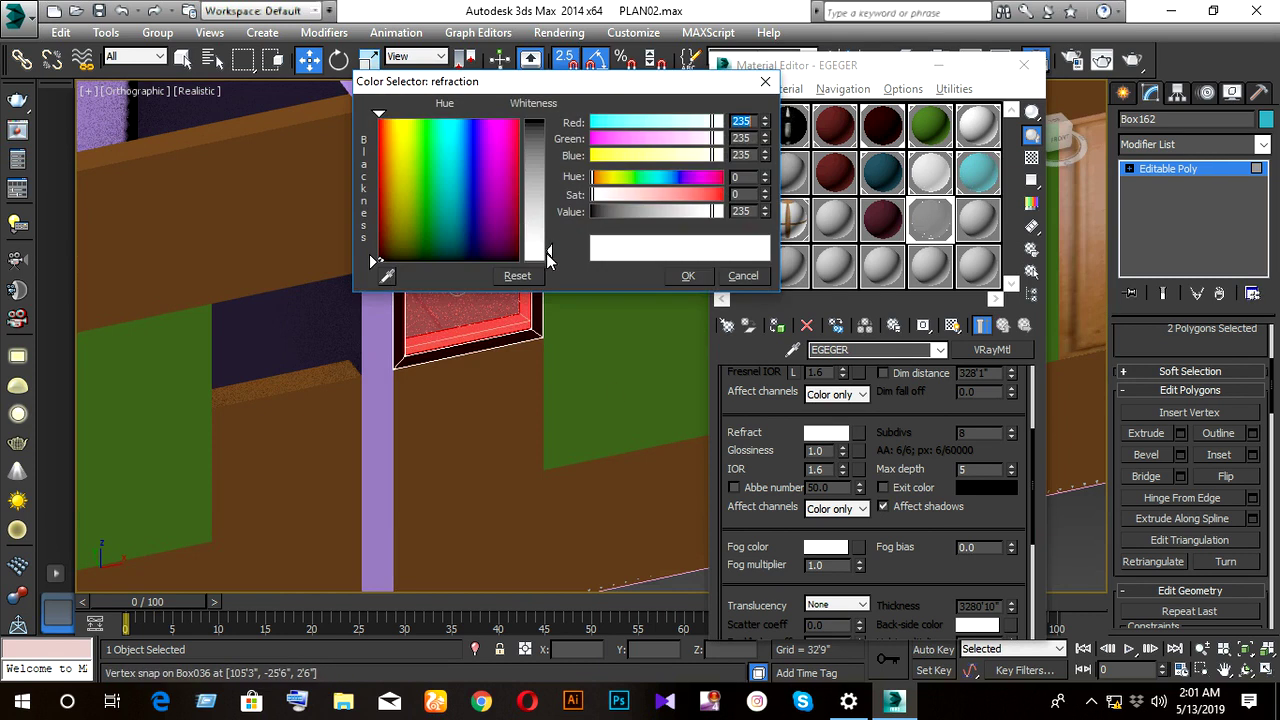
{"action": "left_click", "coordinate": [688, 276]}
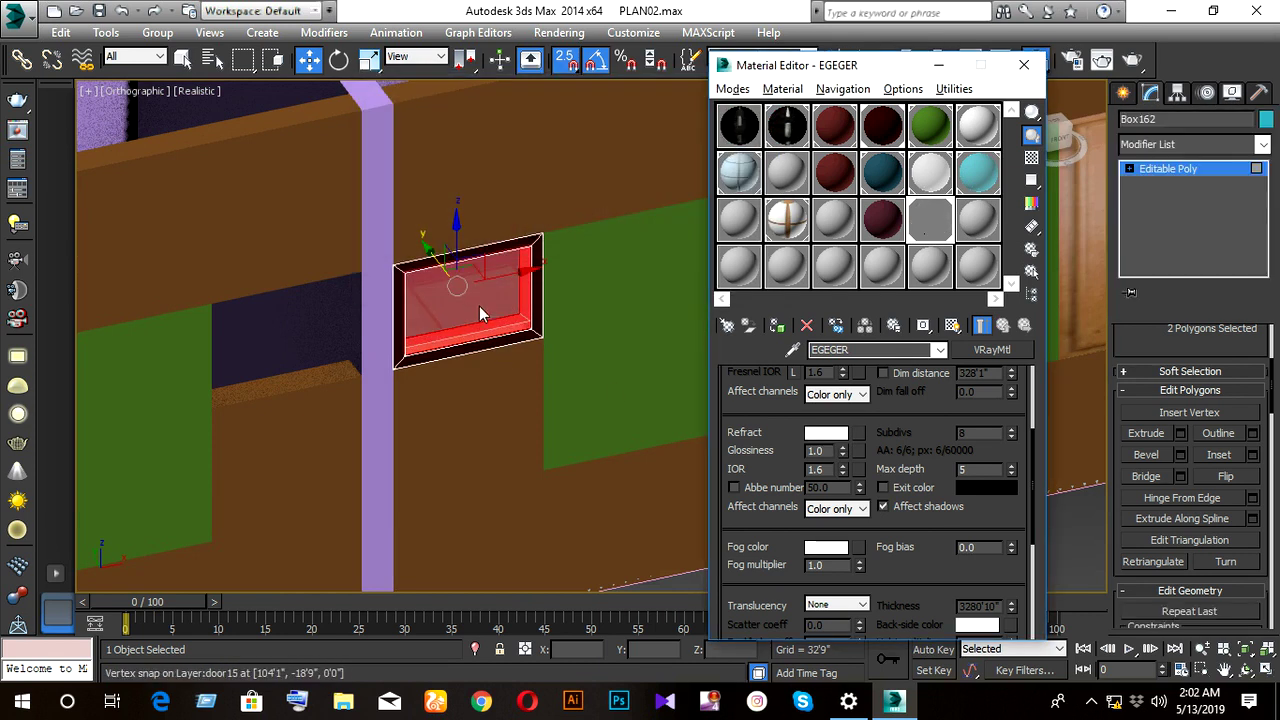
{"action": "key", "text": "alt"}
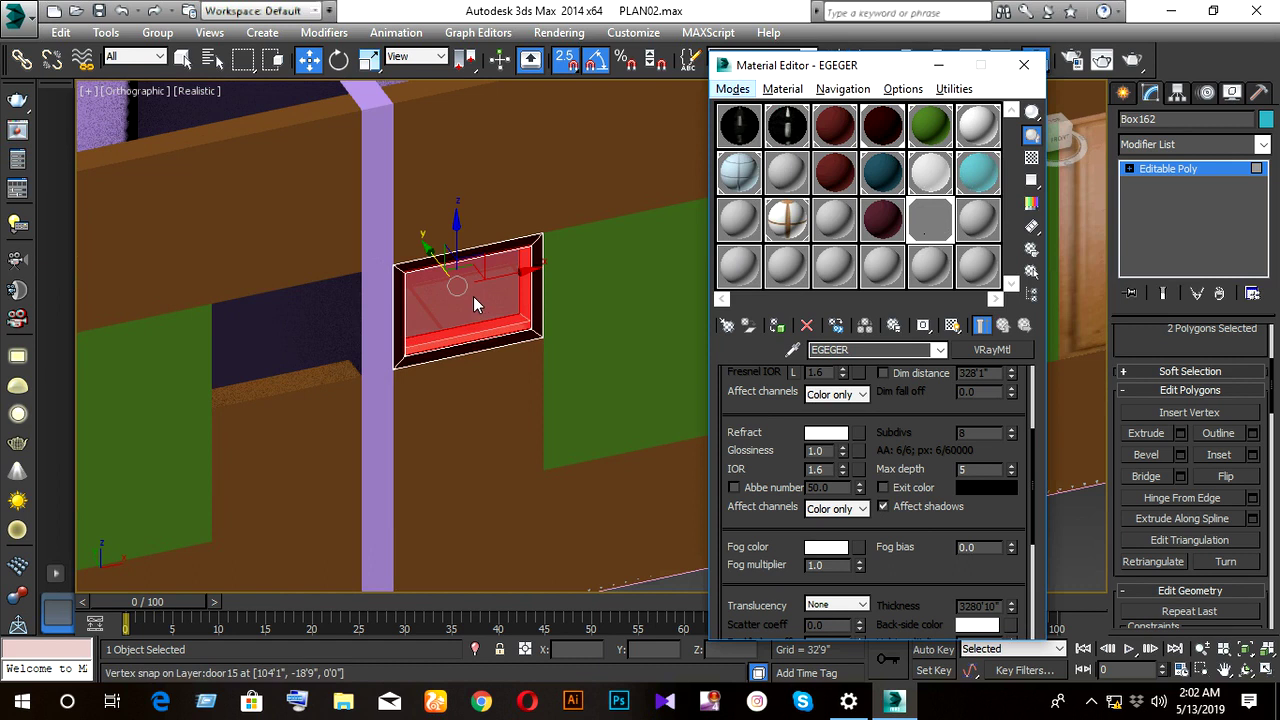
{"action": "left_click", "coordinate": [396, 274]}
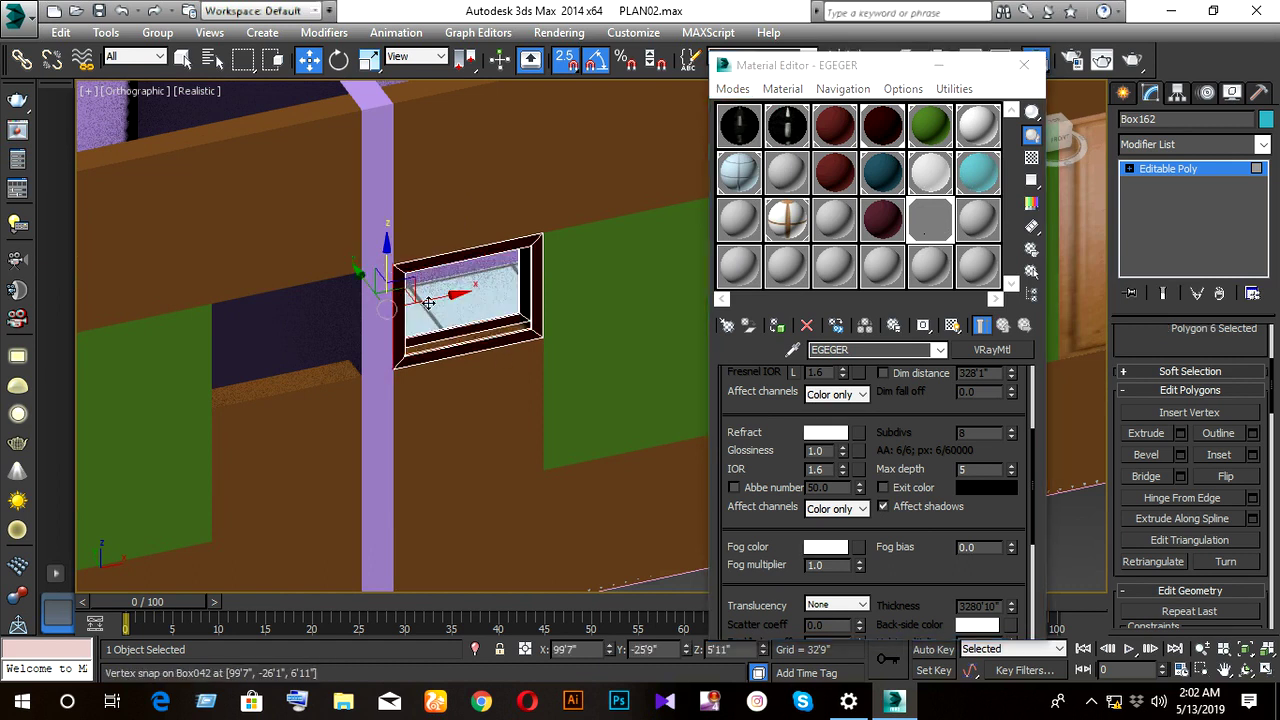